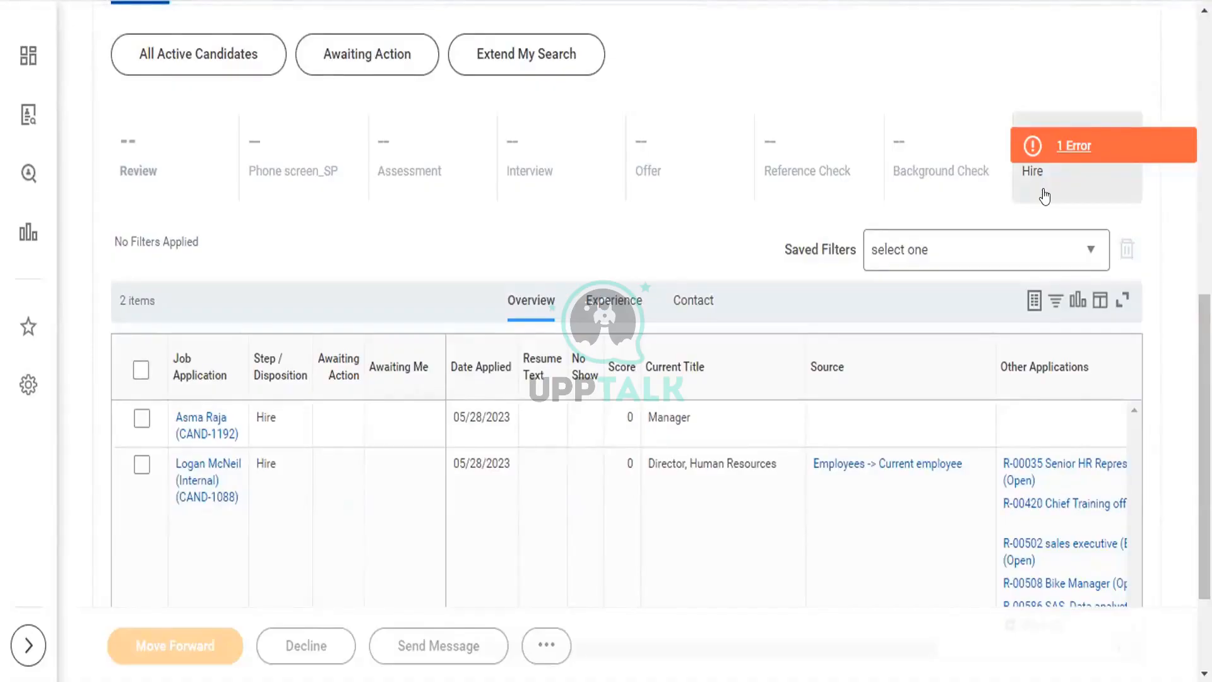
# - Scroll back to the top of the R-01240 Director requisition and bring up the browser tab's menu
pyautogui.moveTo(1205, 354); pyautogui.dragTo(1205, 104)
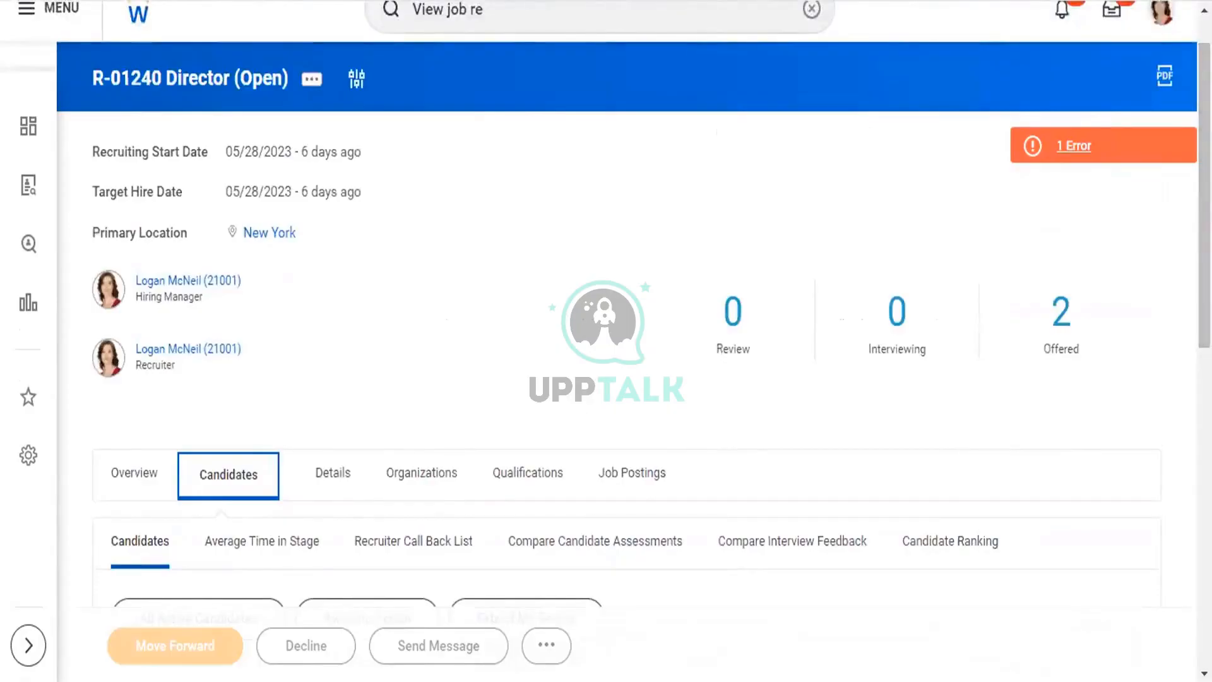
pyautogui.rightClick(562, 0)
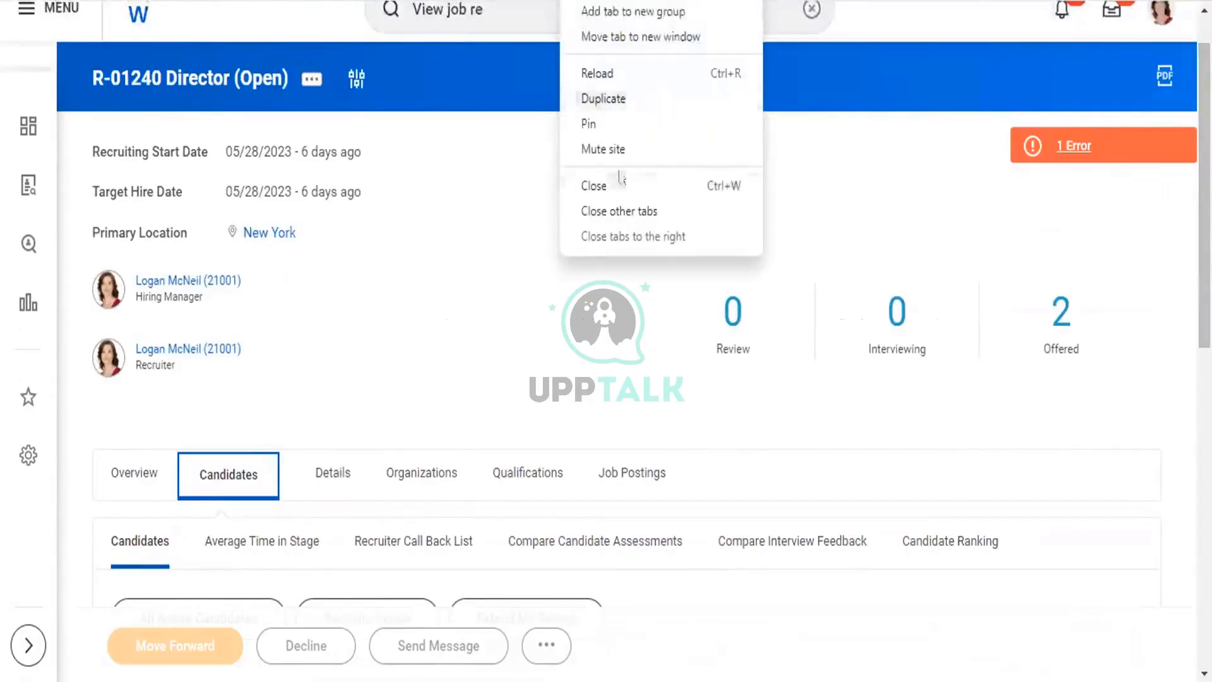
# - Duplicate the job tab, launch Create Prospect via 'create prosp', then view and dismiss the page error
pyautogui.click(639, 98)
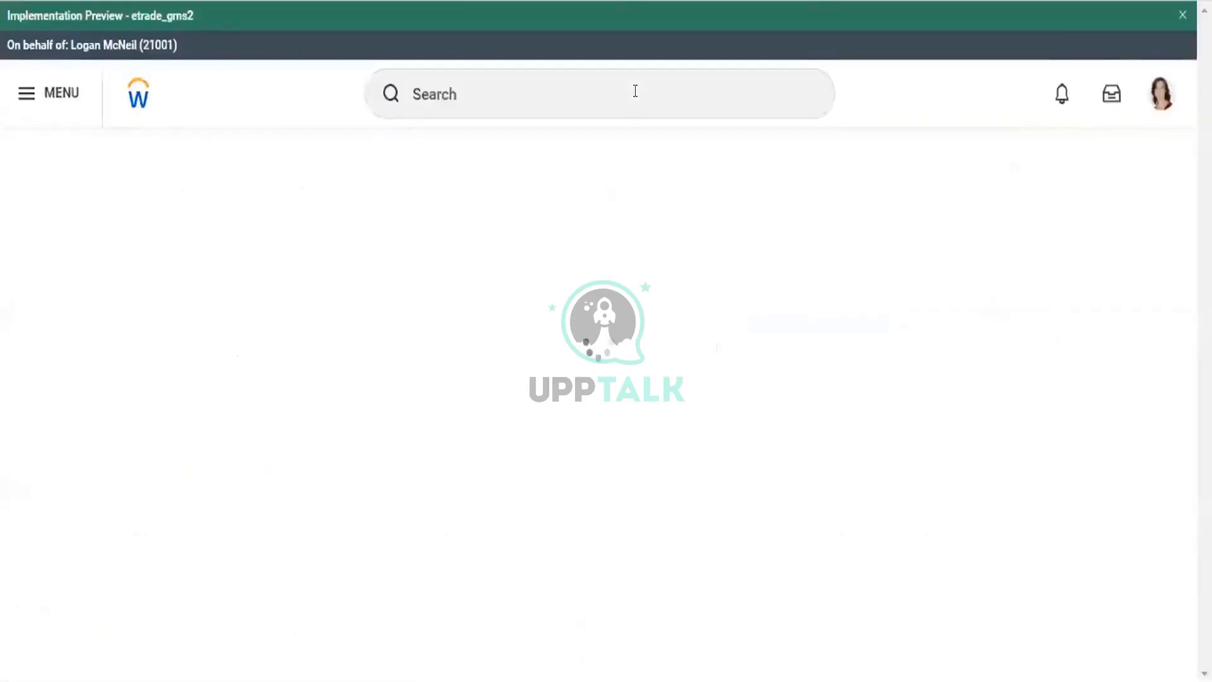
pyautogui.click(563, 66)
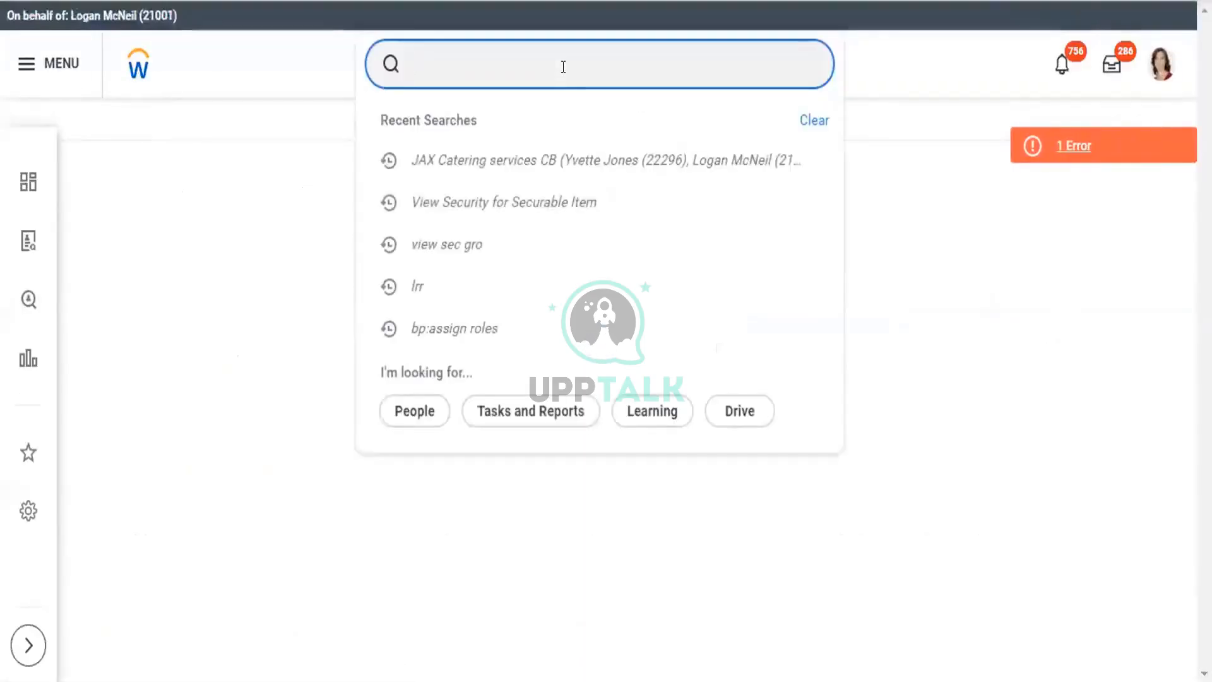
pyautogui.write('c')
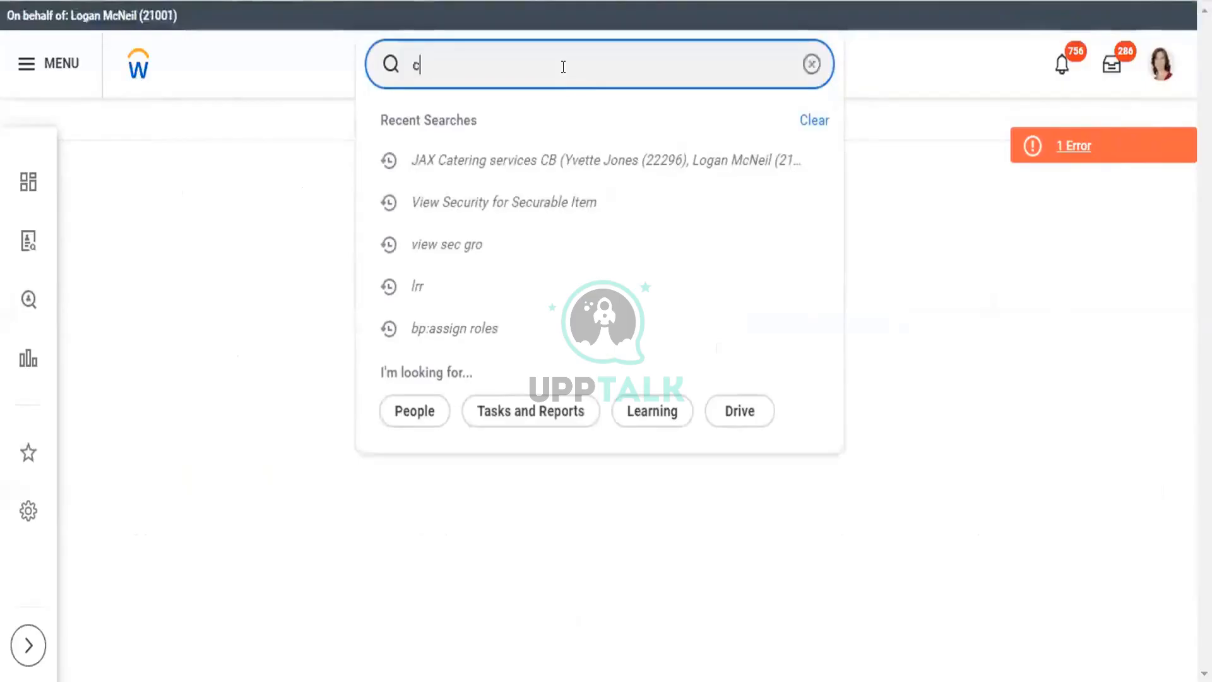
pyautogui.write('reate')
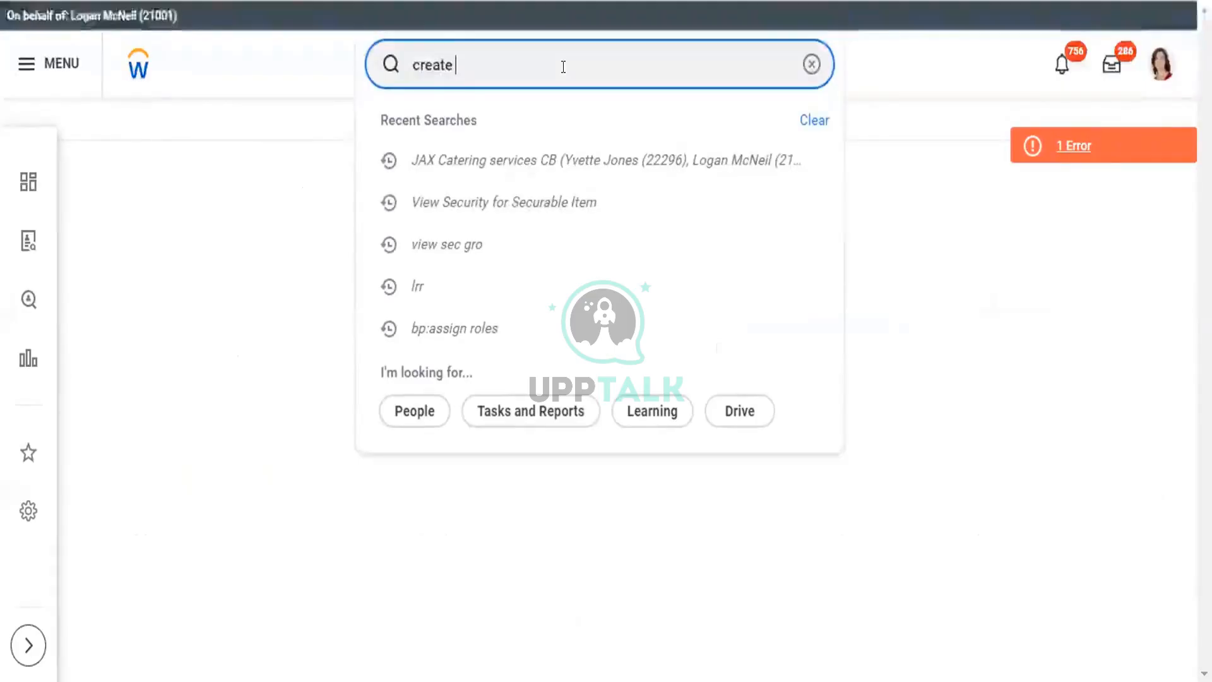
pyautogui.write(' prosp')
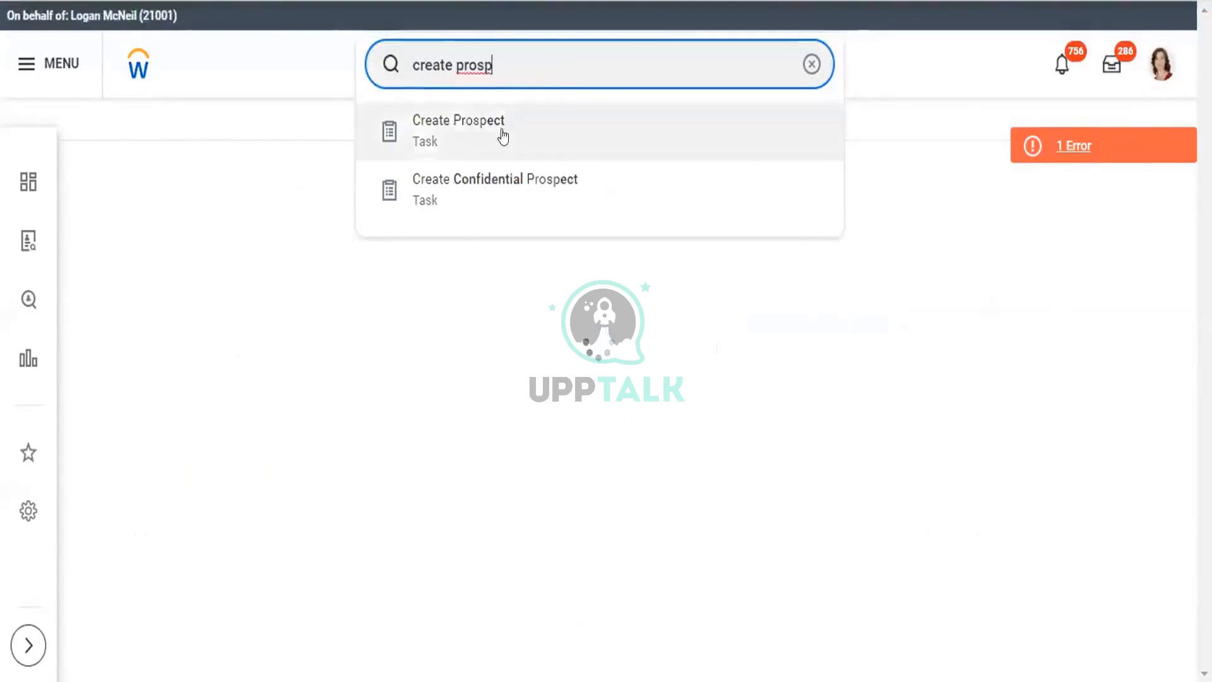
pyautogui.click(503, 136)
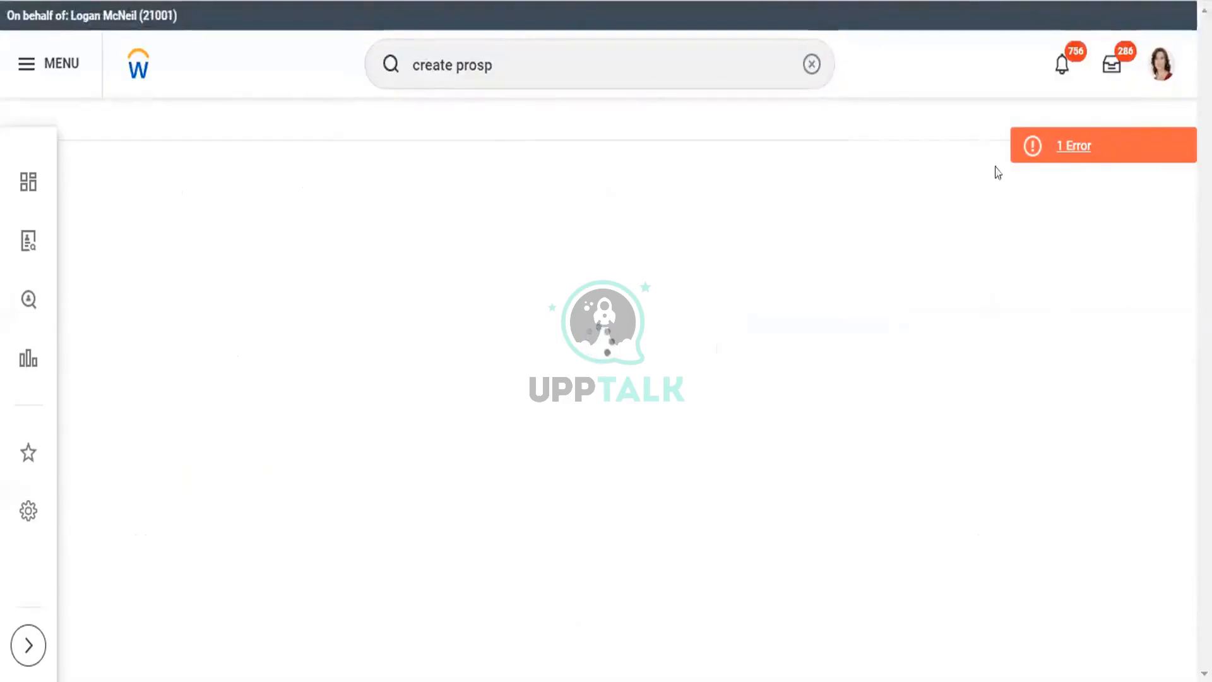
pyautogui.click(1090, 144)
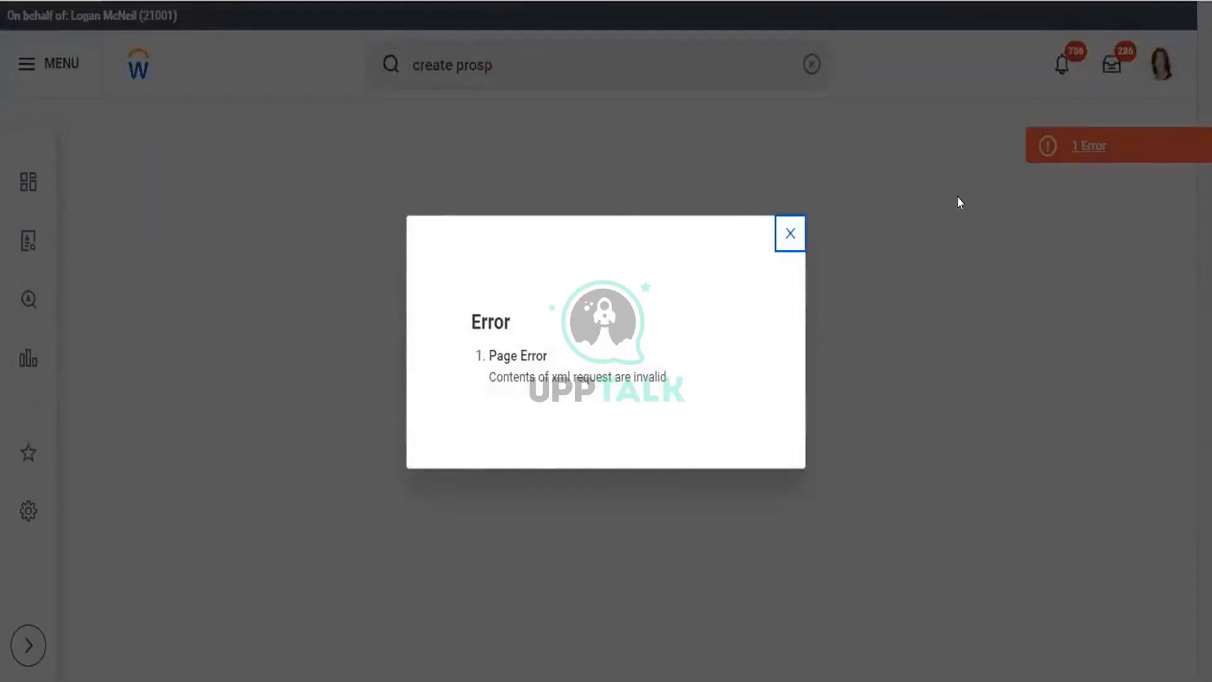
pyautogui.click(790, 234)
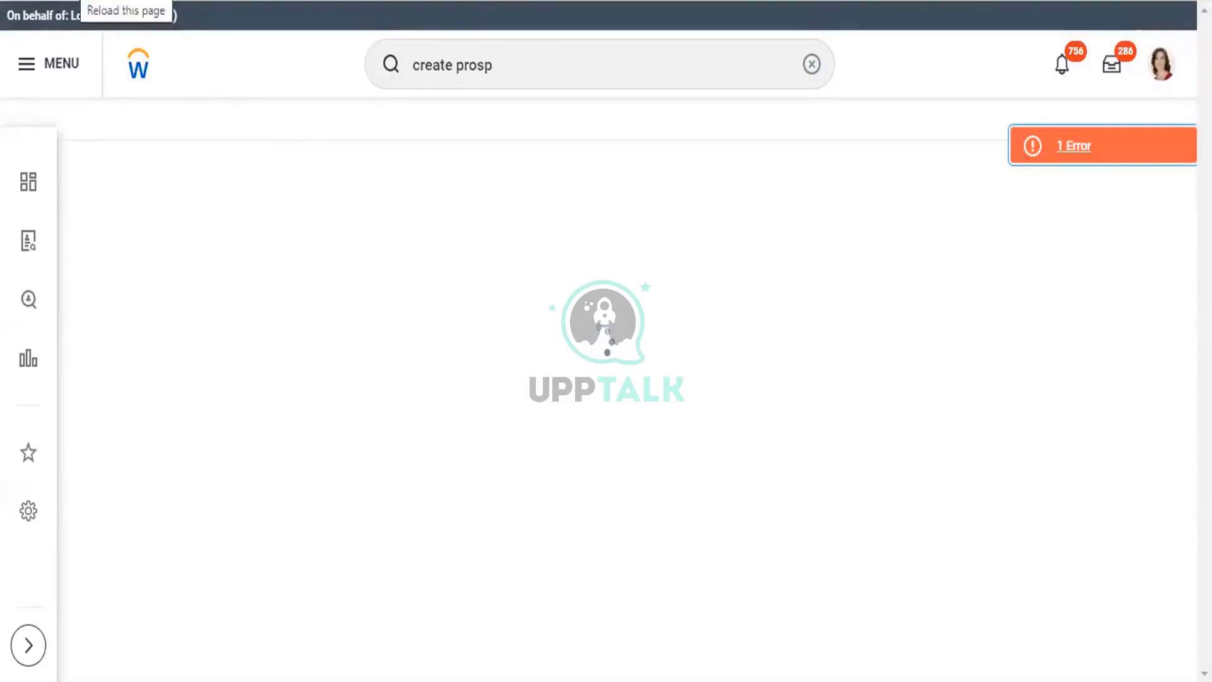
# - Reload the blank page with F5 so the Workday home page loads
pyautogui.press('F5')
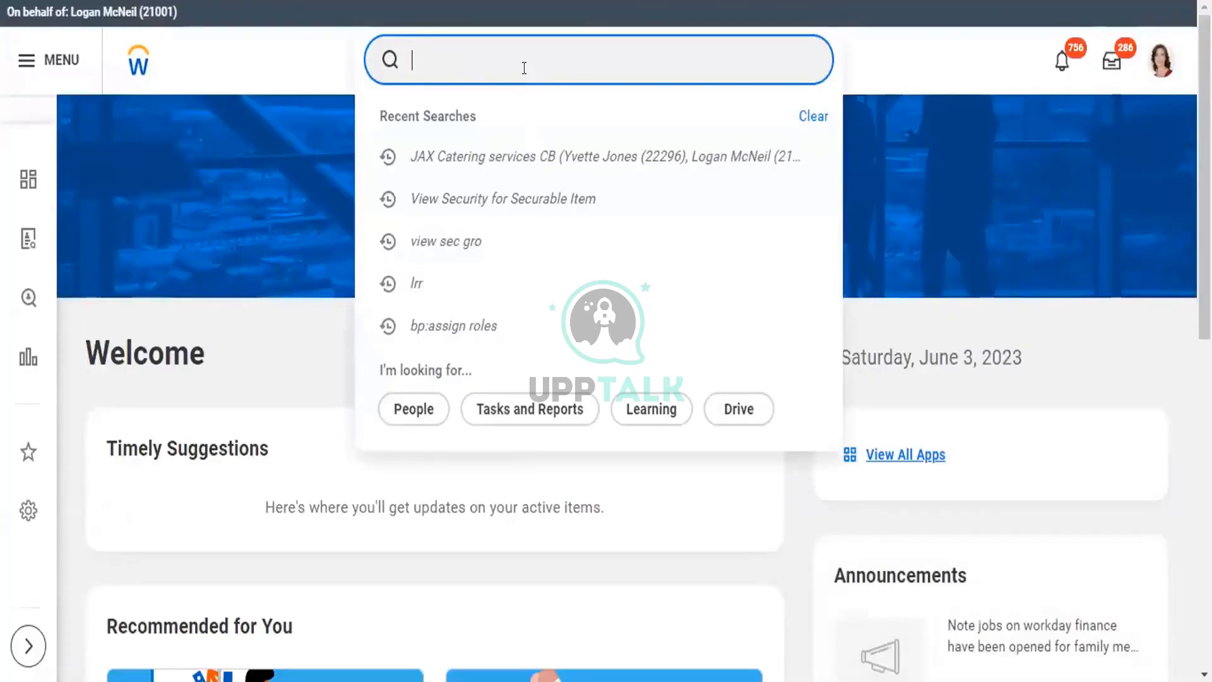
# - Open Create Job Application, find no candidates in the Candidate field, and cancel the dialog
pyautogui.write('Create')
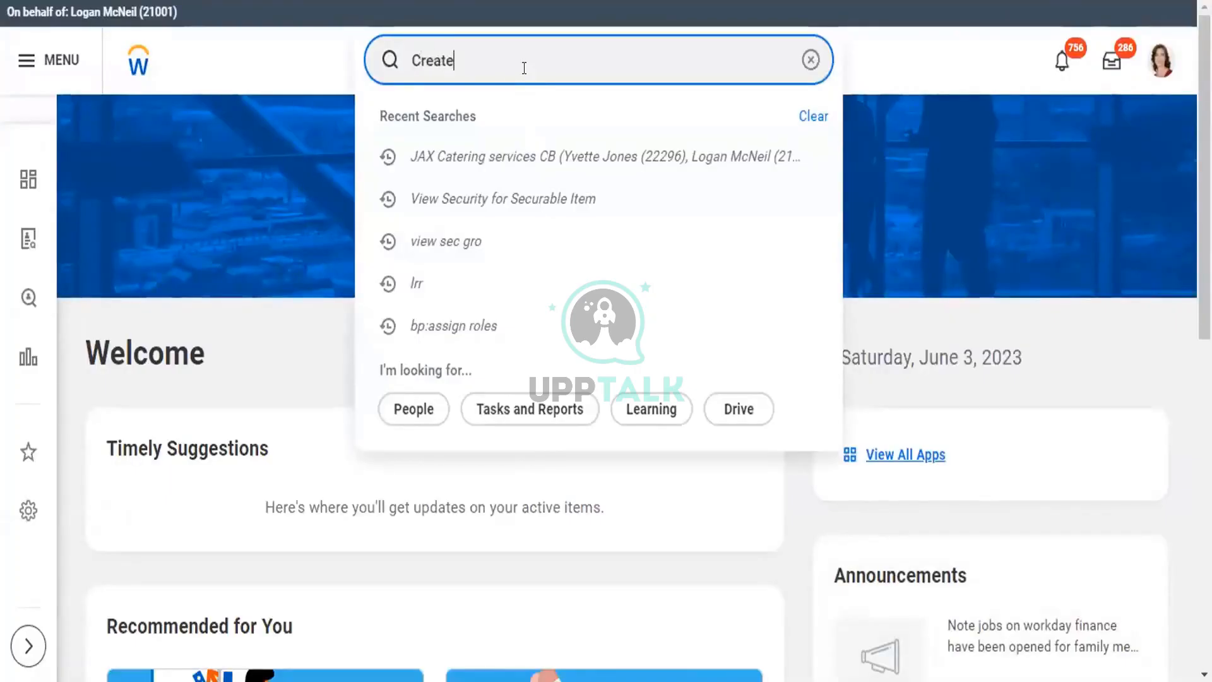
pyautogui.write(' job ')
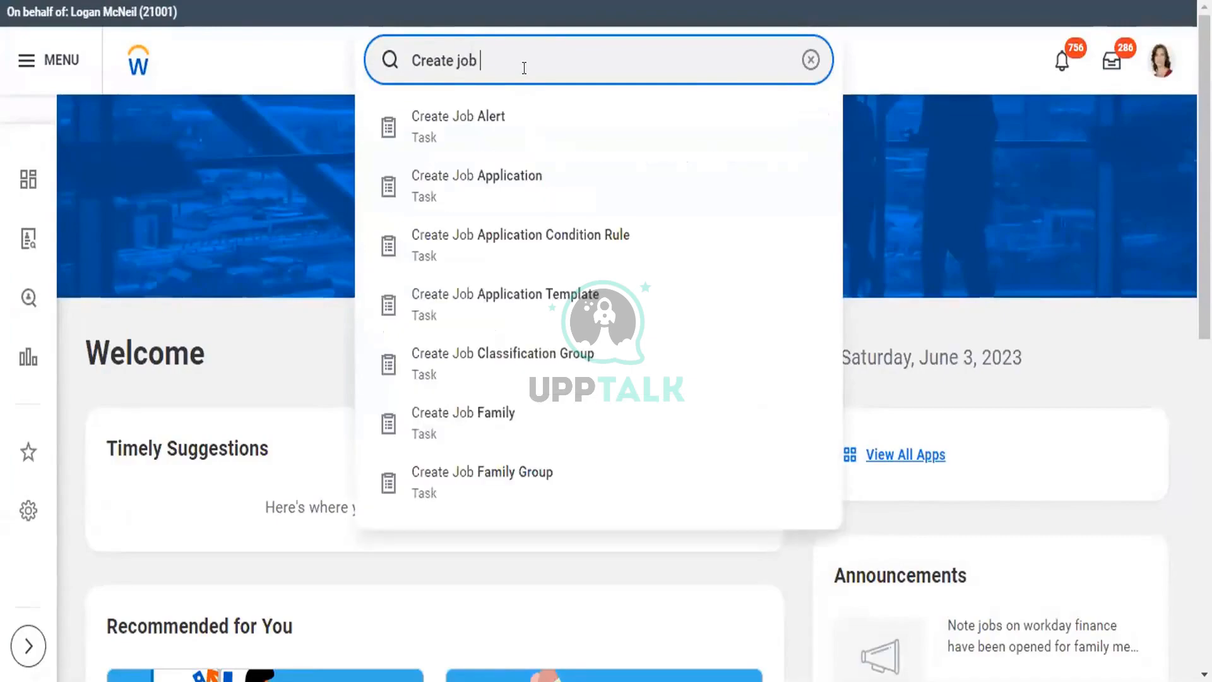
pyautogui.write('appl')
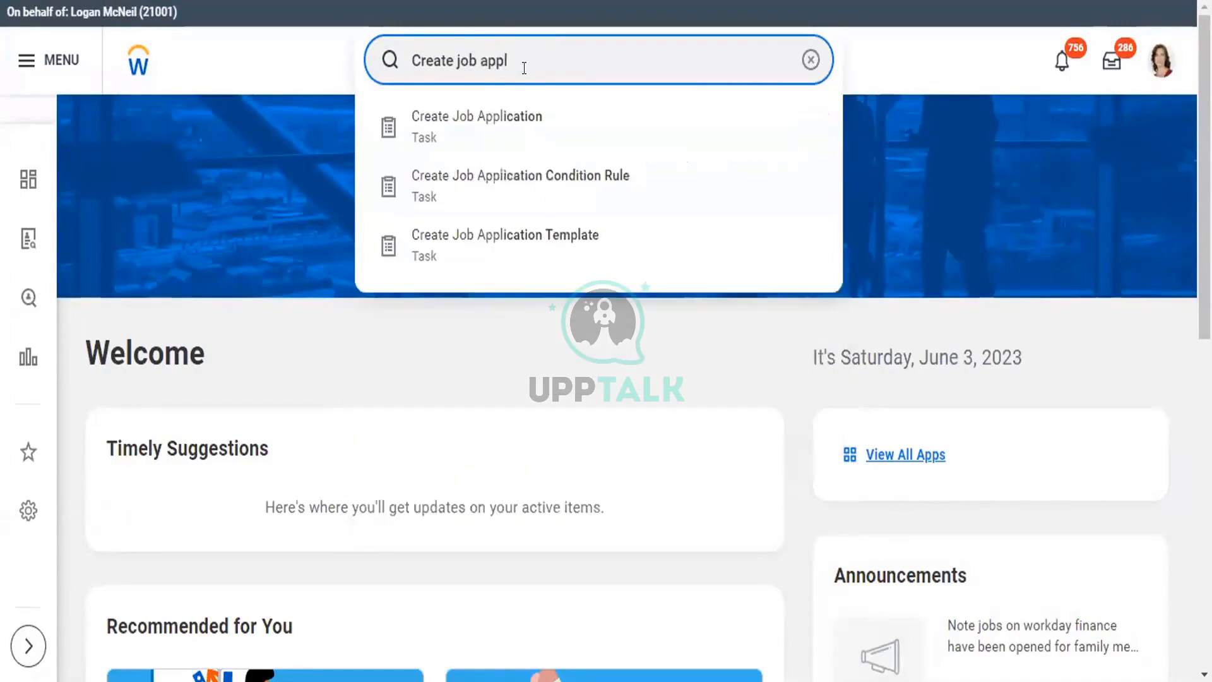
pyautogui.click(511, 117)
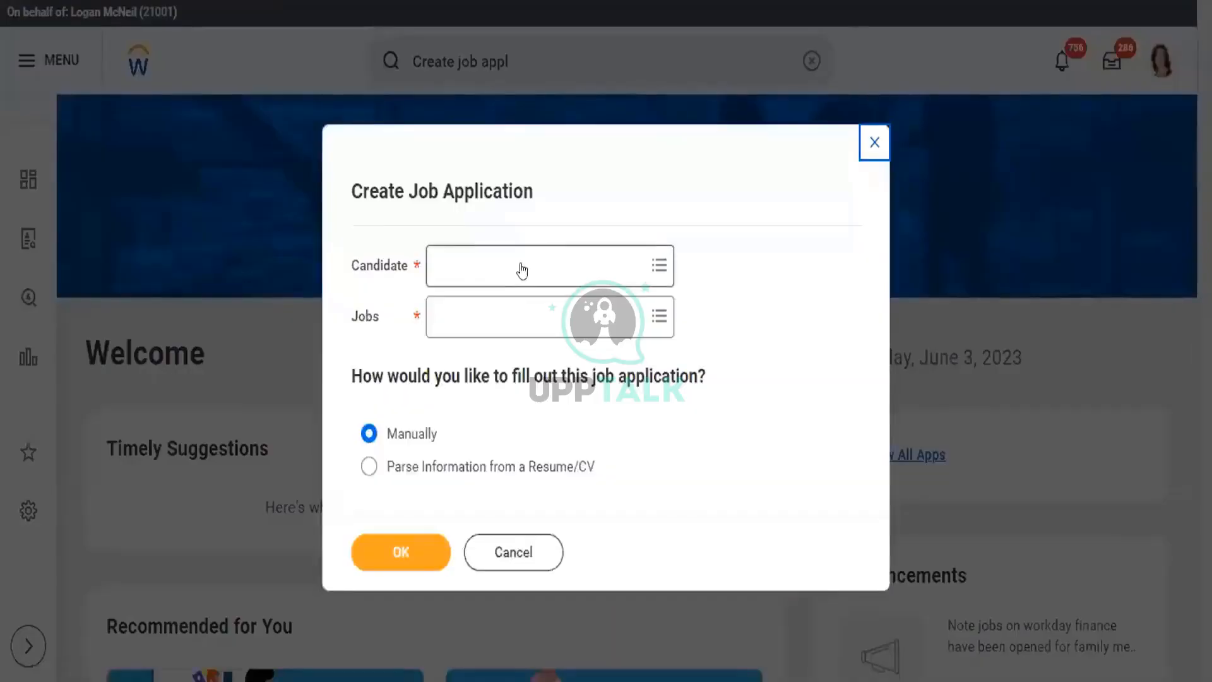
pyautogui.click(522, 260)
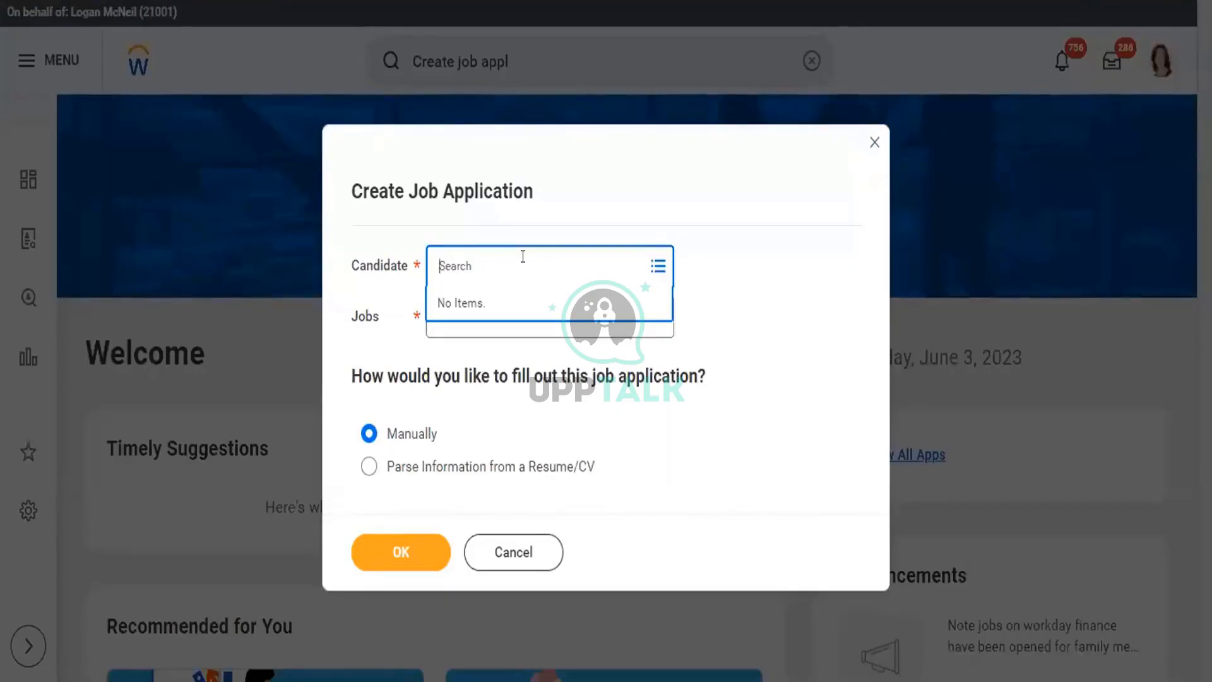
pyautogui.click(528, 550)
pyautogui.click(528, 551)
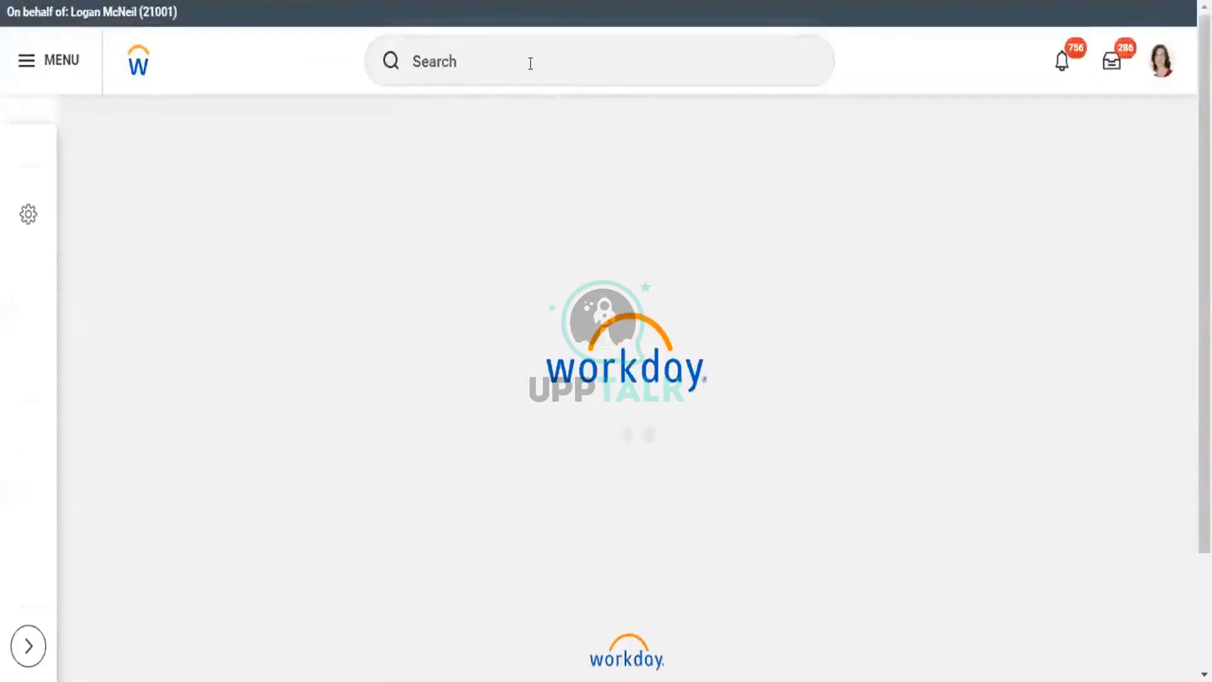
# - Launch Create Prospect and enter the prospect's first name, dismissing an error that appears
pyautogui.click(531, 64)
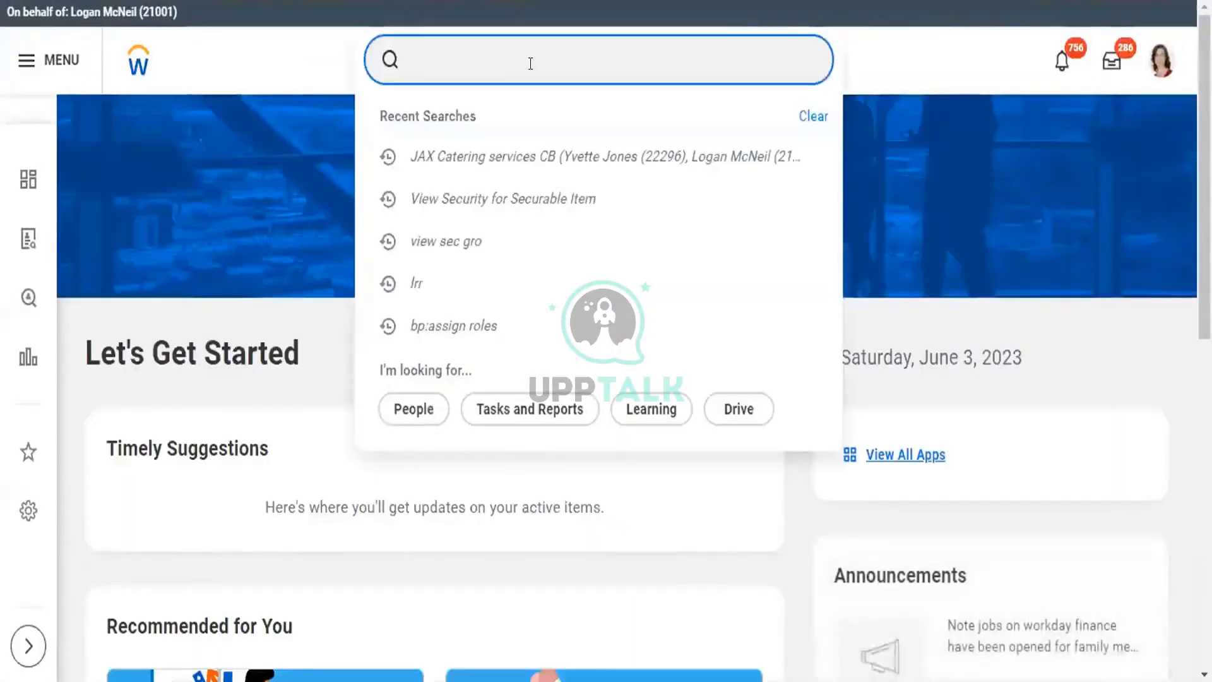
pyautogui.write('create ')
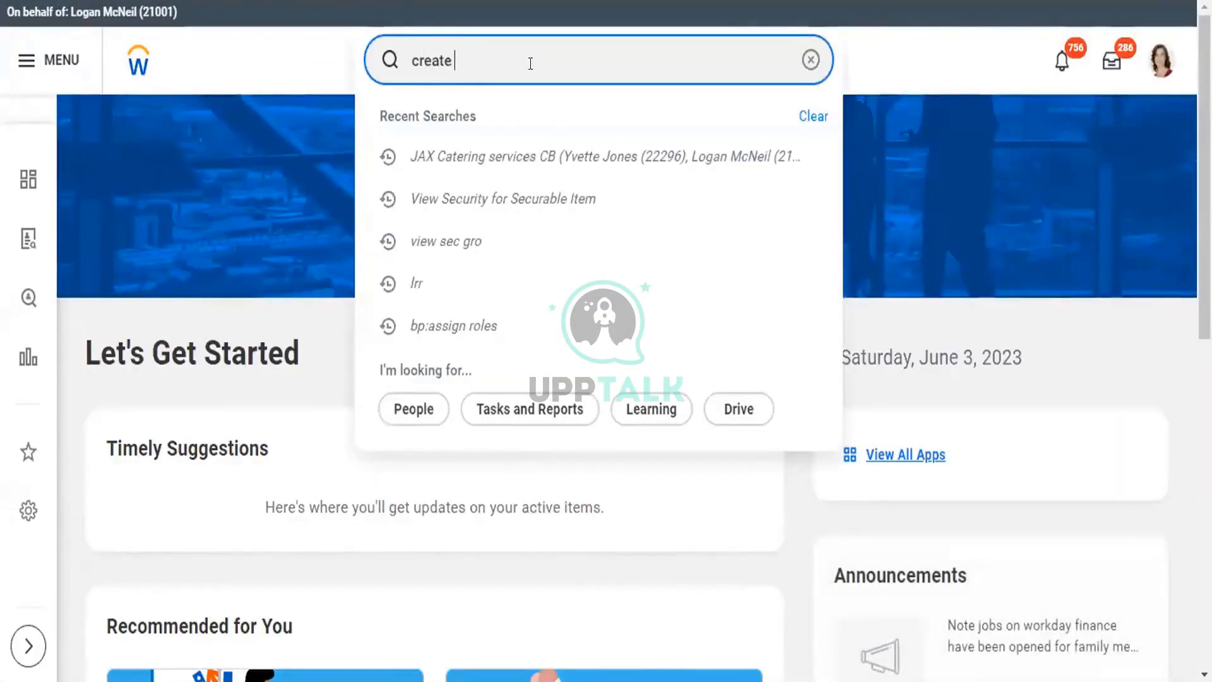
pyautogui.write('prospect')
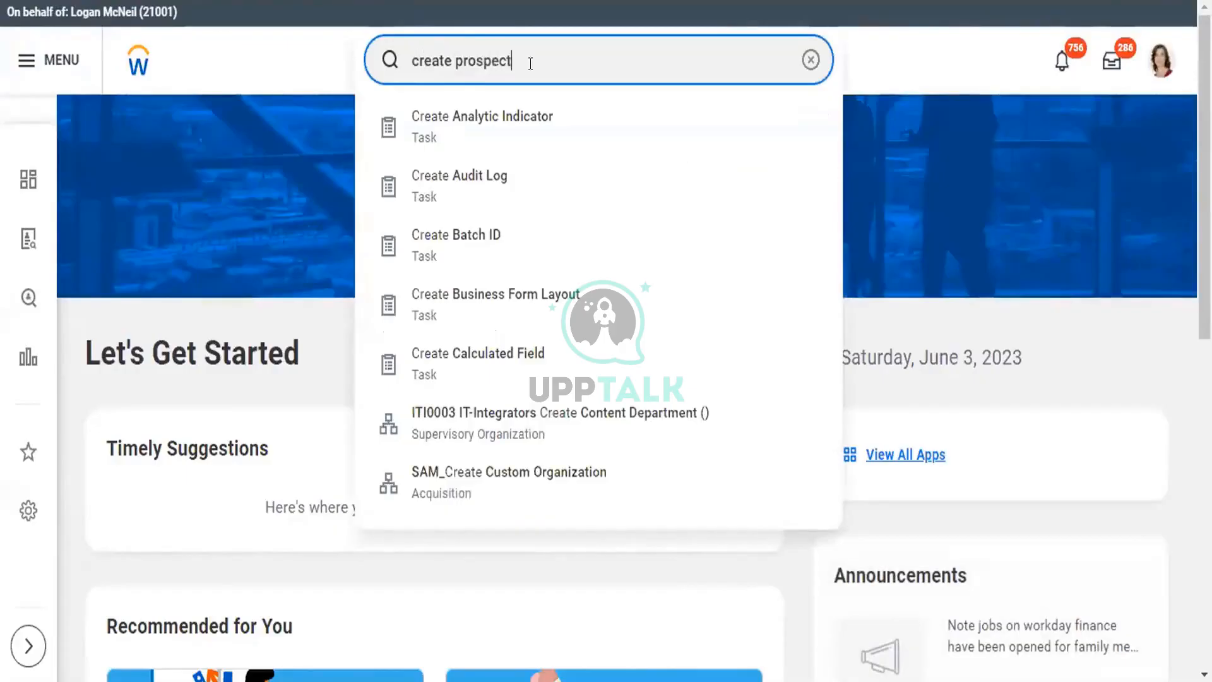
pyautogui.click(501, 119)
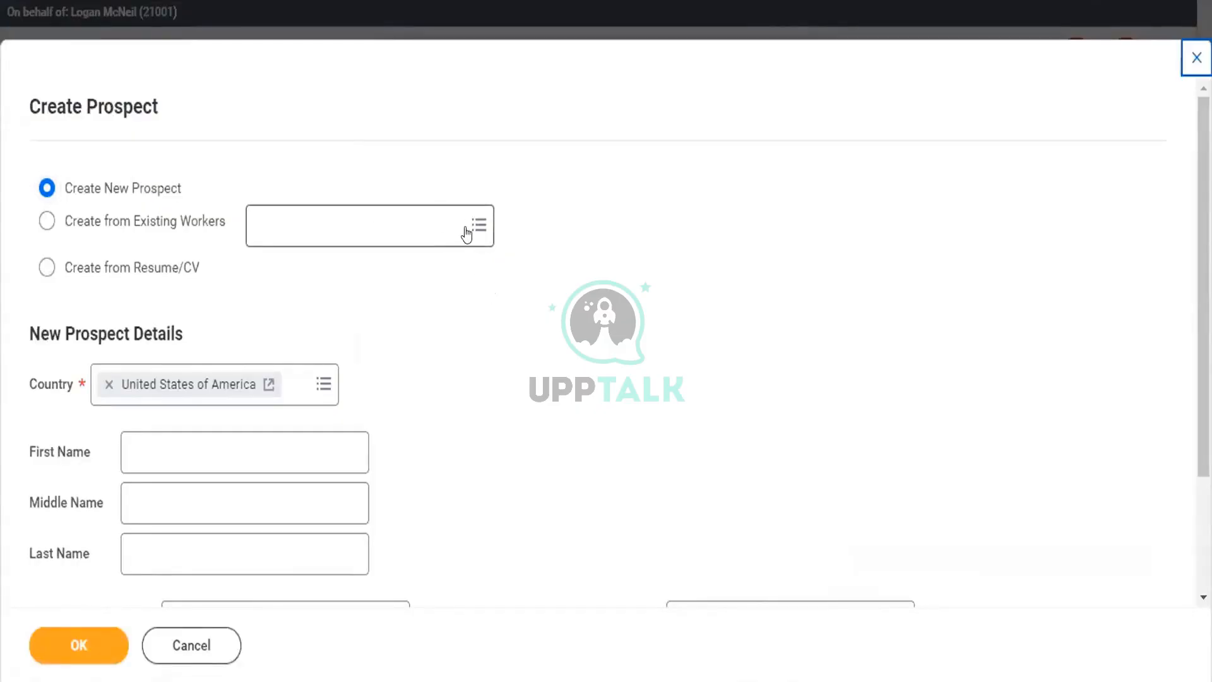
pyautogui.scroll(-3, 193, 273)
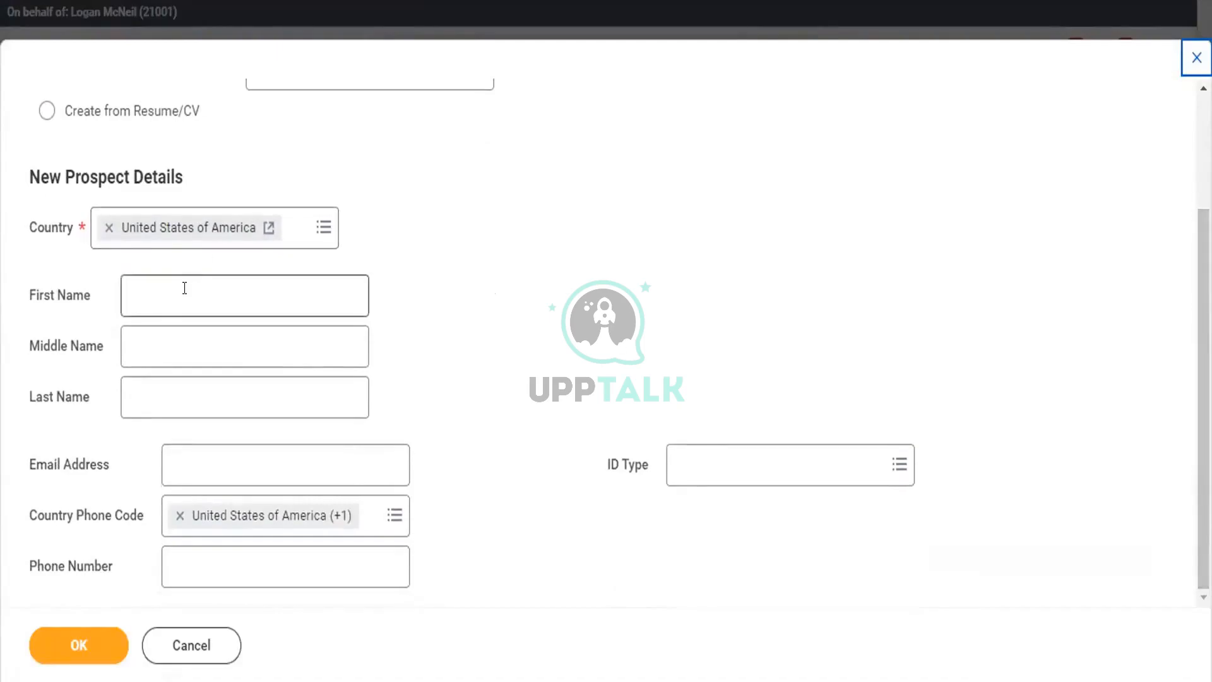
pyautogui.click(184, 288)
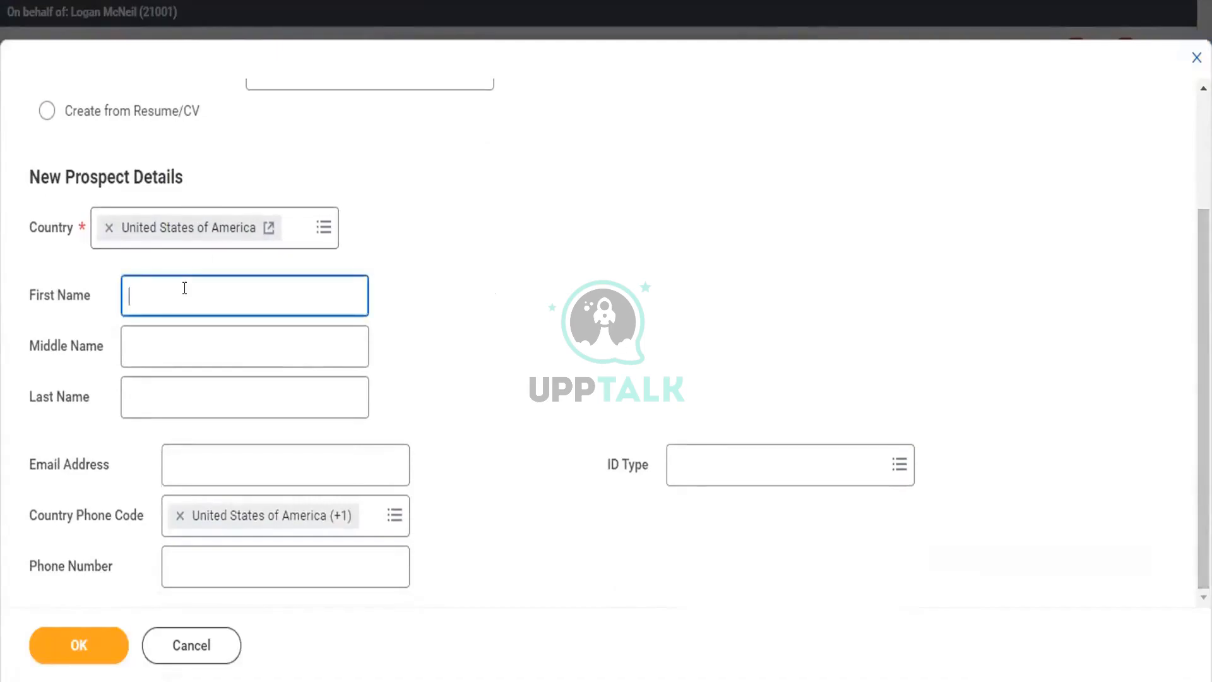
pyautogui.click(184, 388)
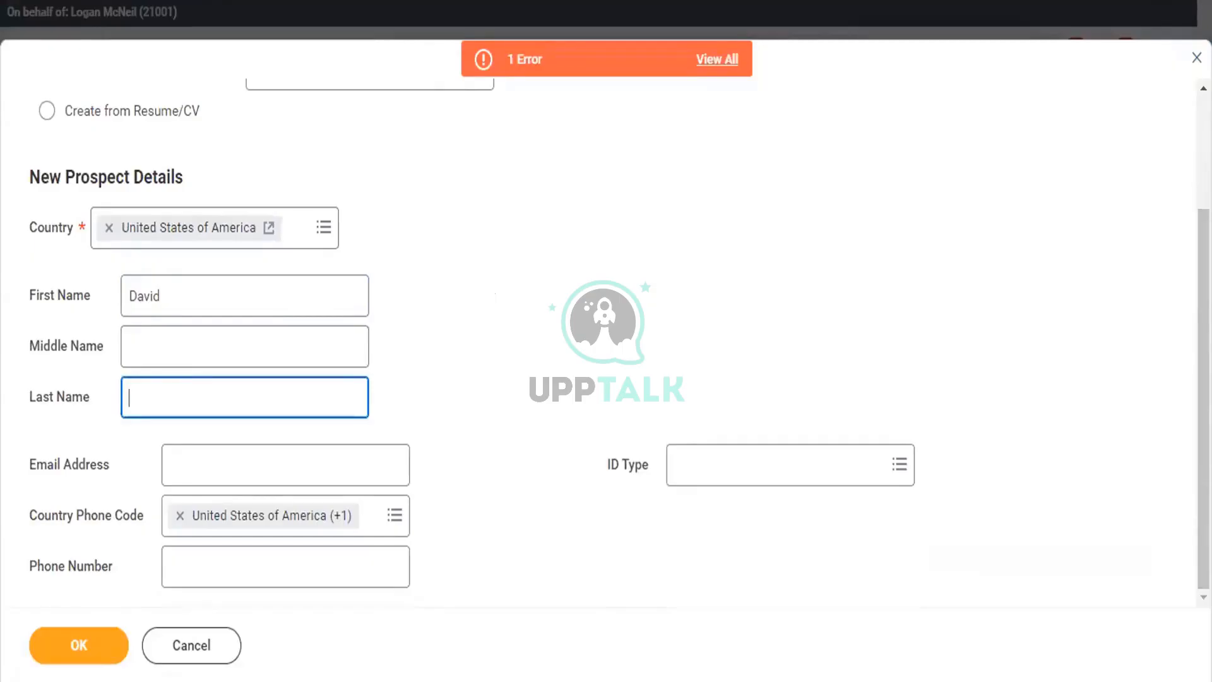
pyautogui.click(724, 59)
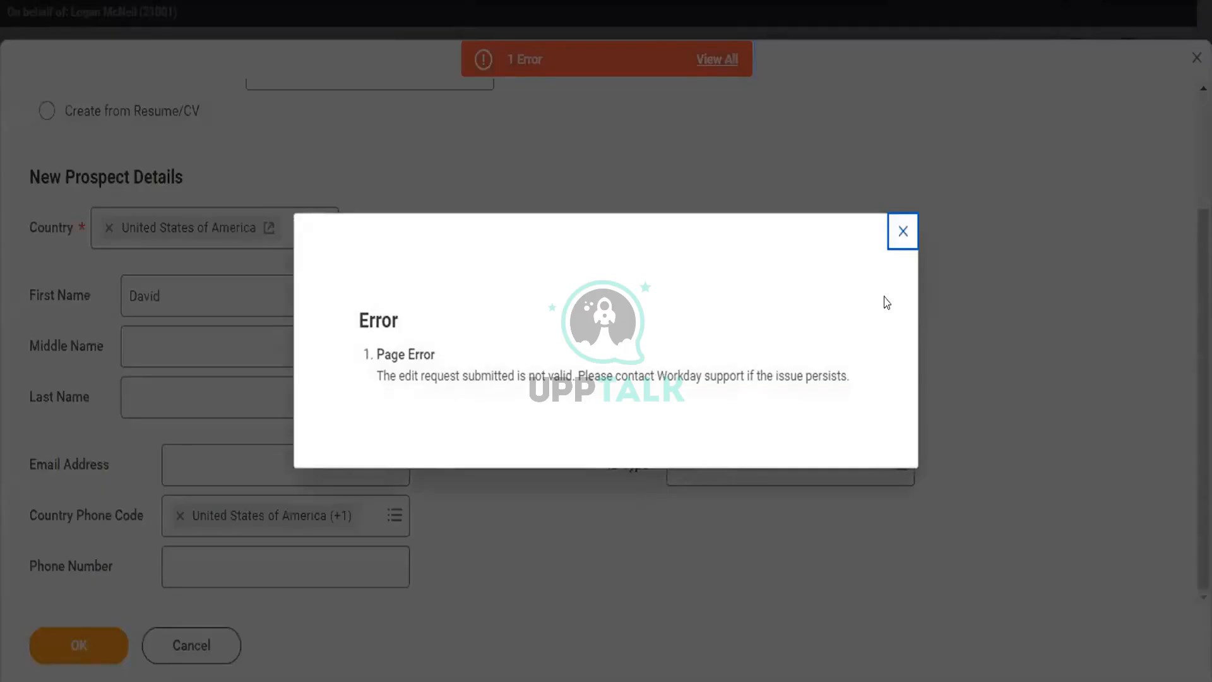
pyautogui.click(904, 235)
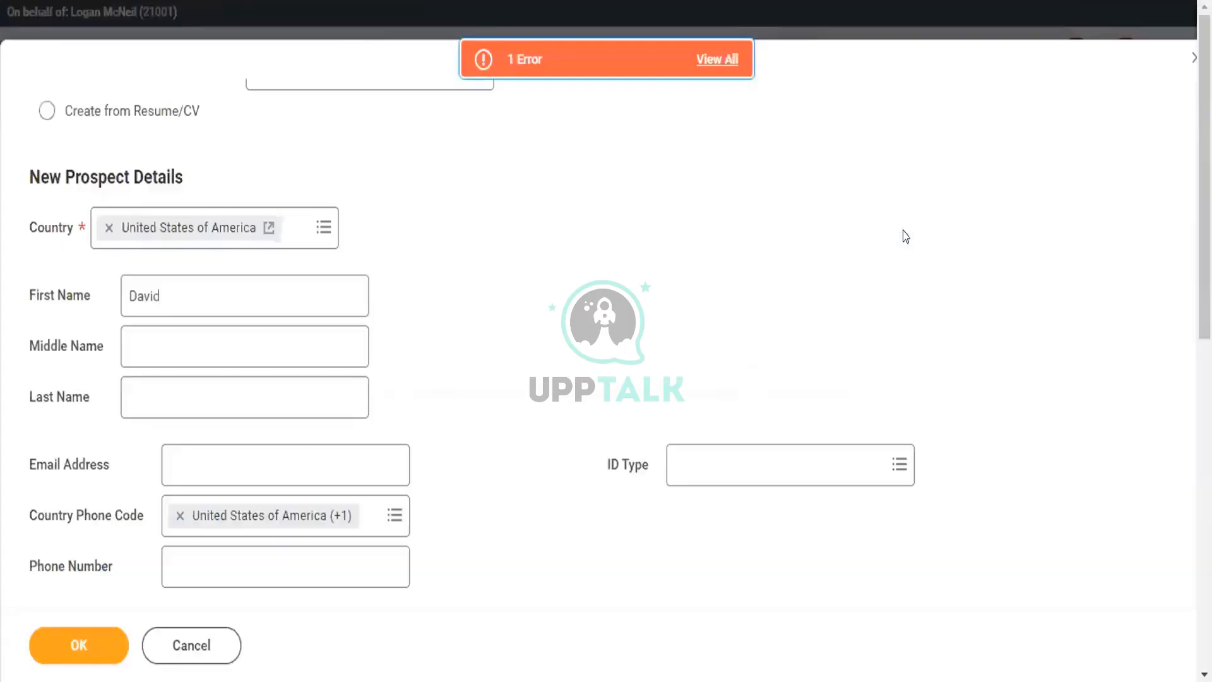
# - Enter the prospect's last name and submit the Create Prospect form with OK
pyautogui.click(248, 395)
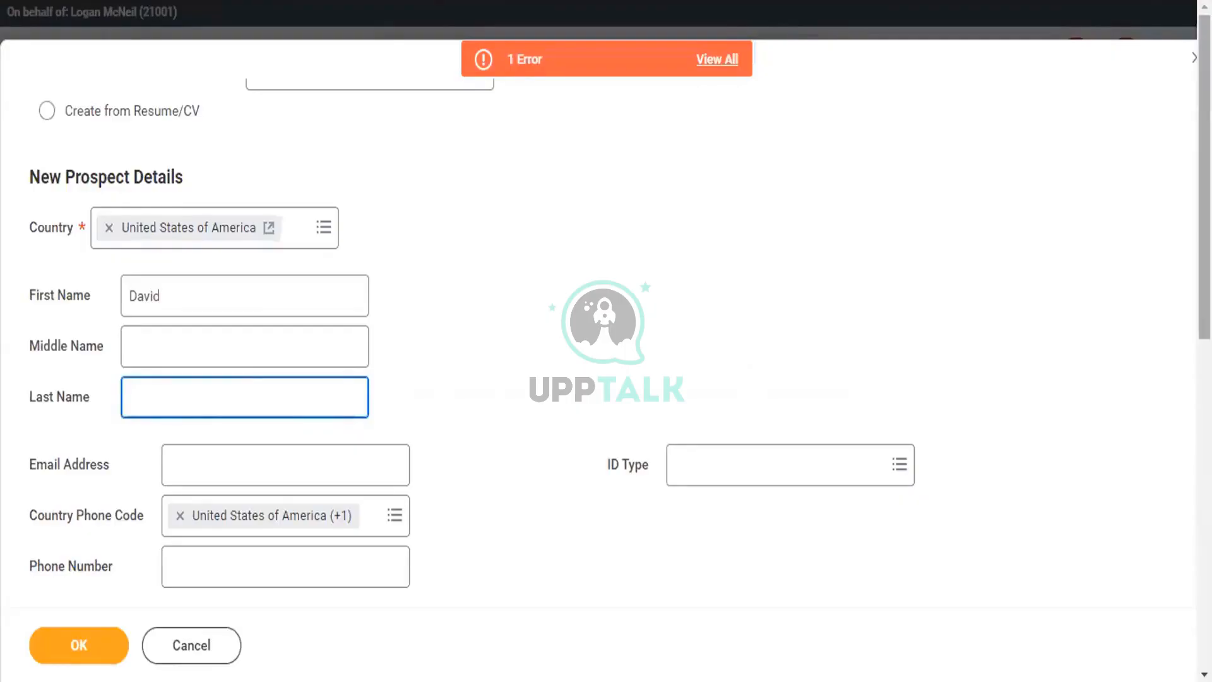
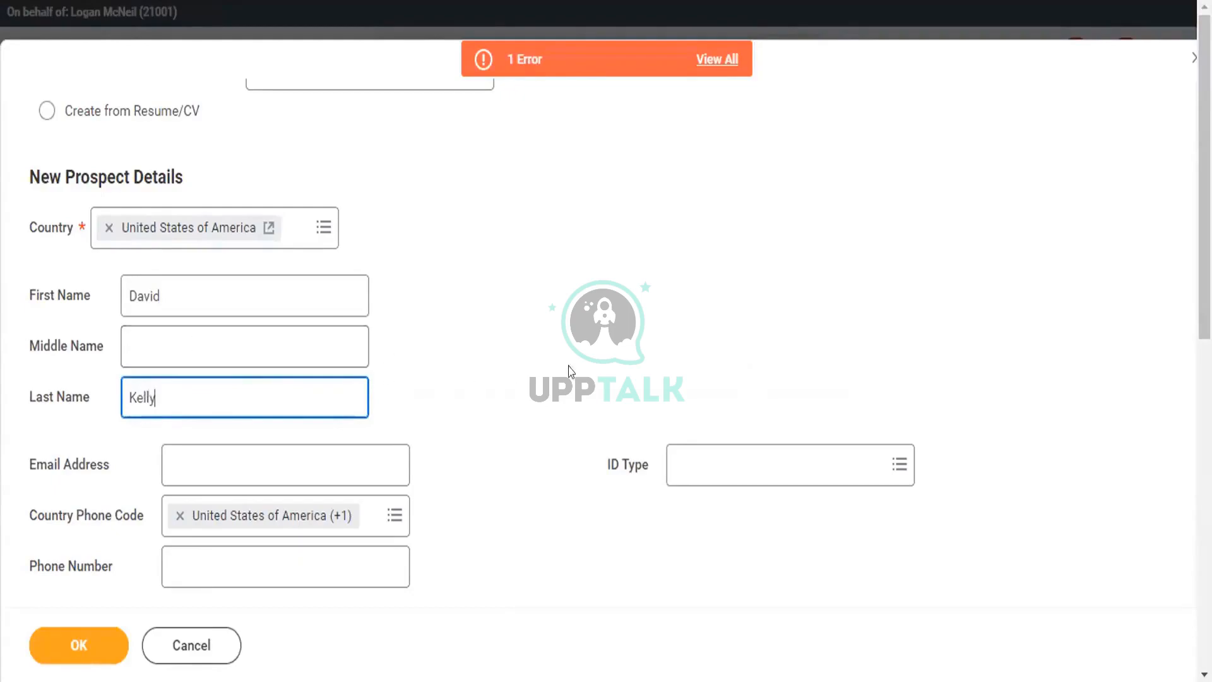
pyautogui.moveTo(1205, 226); pyautogui.dragTo(1204, 451)
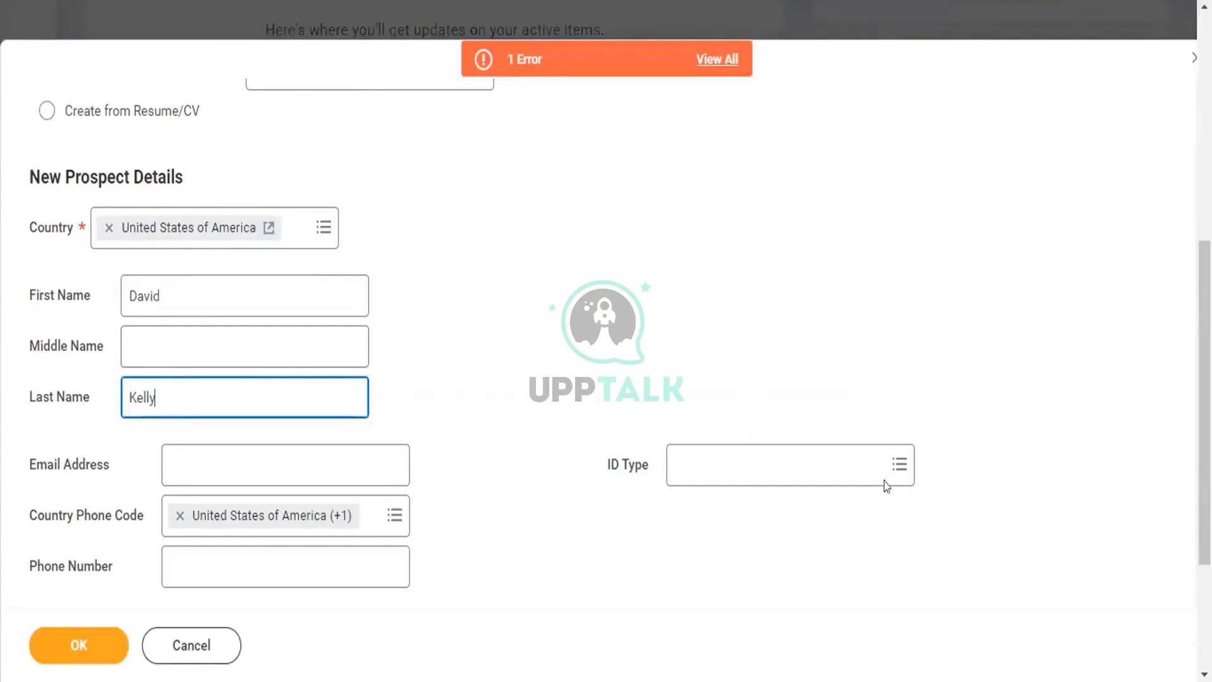
pyautogui.click(71, 646)
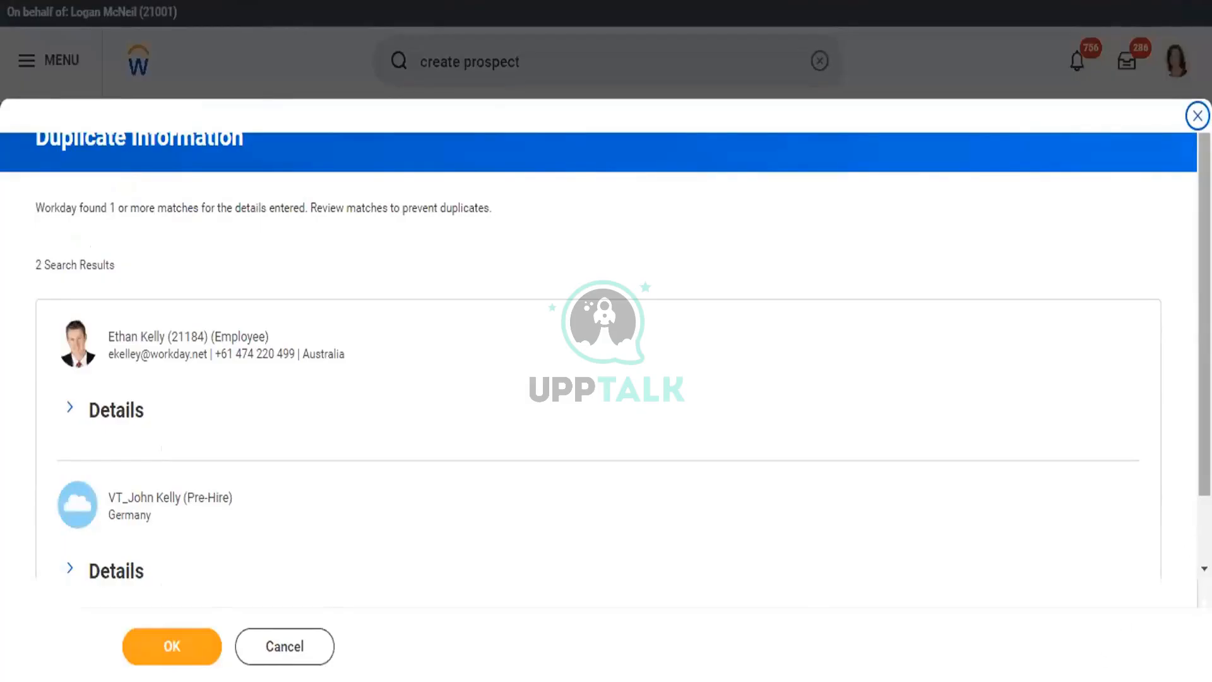
# - Review both duplicate matches and confirm the Duplicate Information page with OK
pyautogui.moveTo(1205, 315); pyautogui.dragTo(1204, 353)
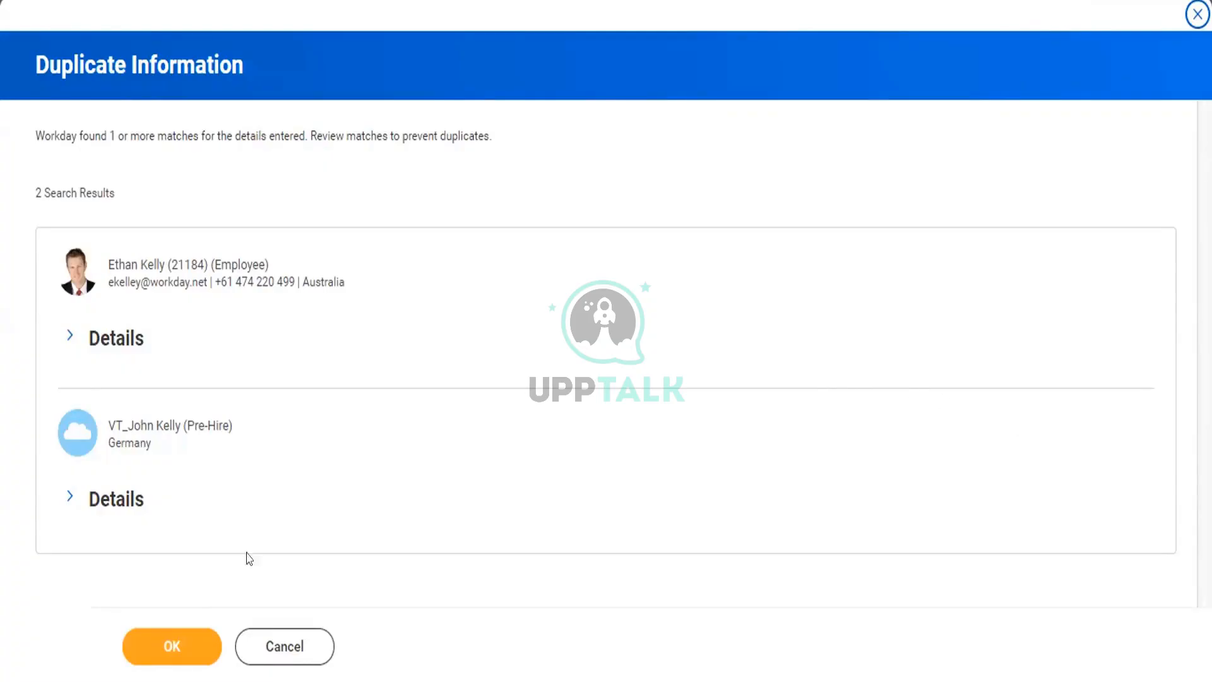
pyautogui.click(162, 650)
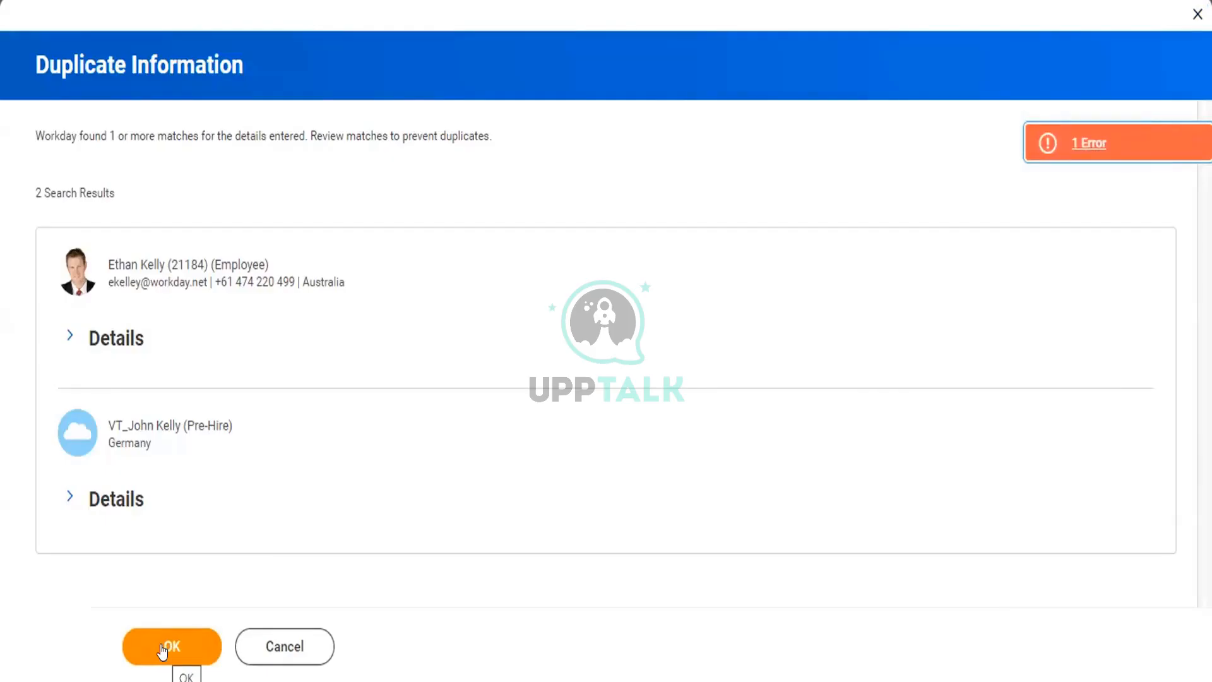
# - Resubmit and open the error stating a Supervisory Organization is required
pyautogui.click(162, 651)
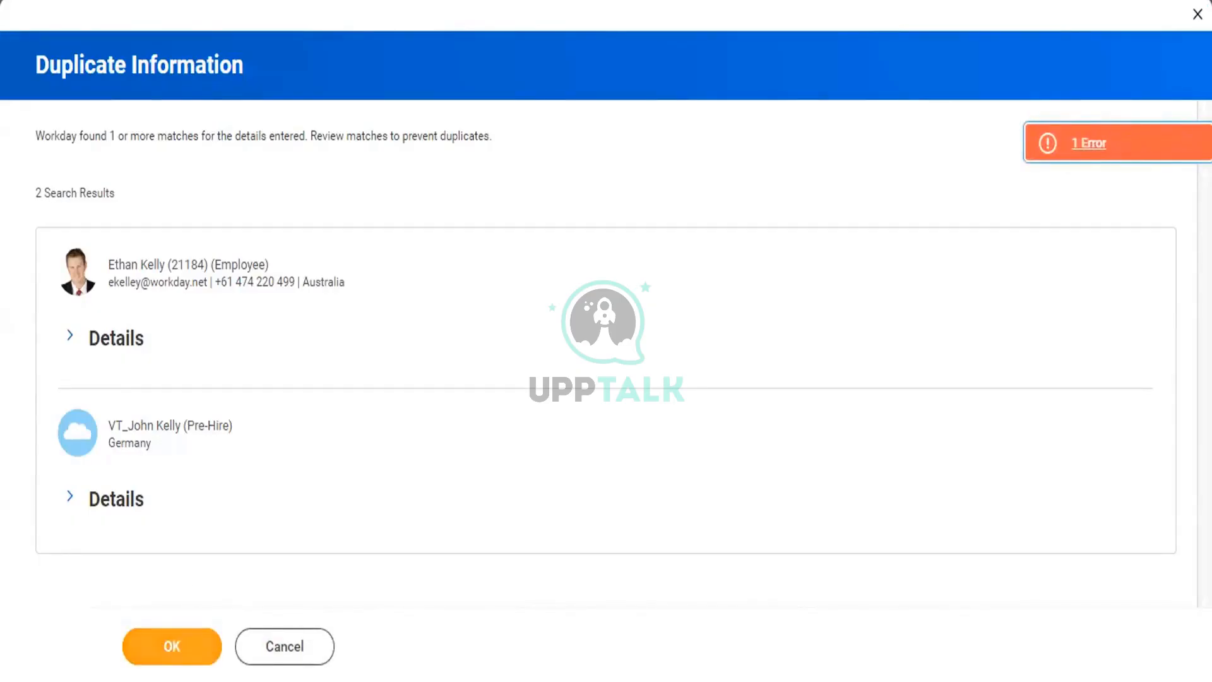
pyautogui.click(1115, 145)
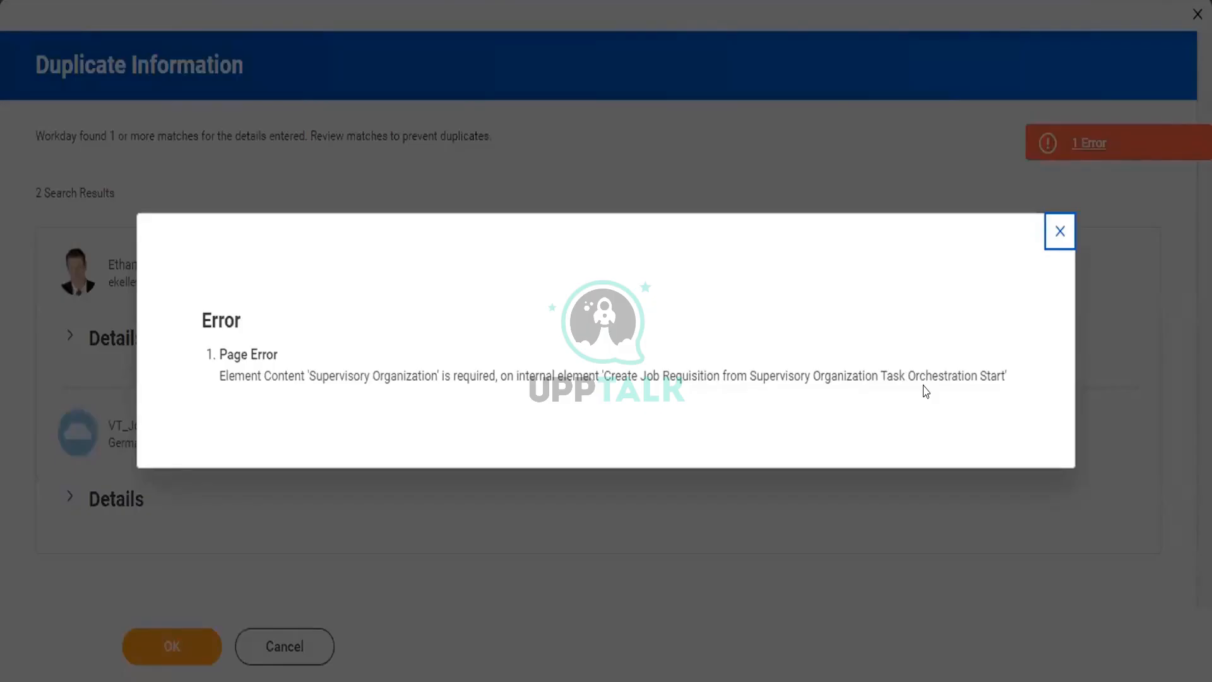
# - Close the error, cancel the duplicate review, and search for 'edit pros'
pyautogui.click(1060, 231)
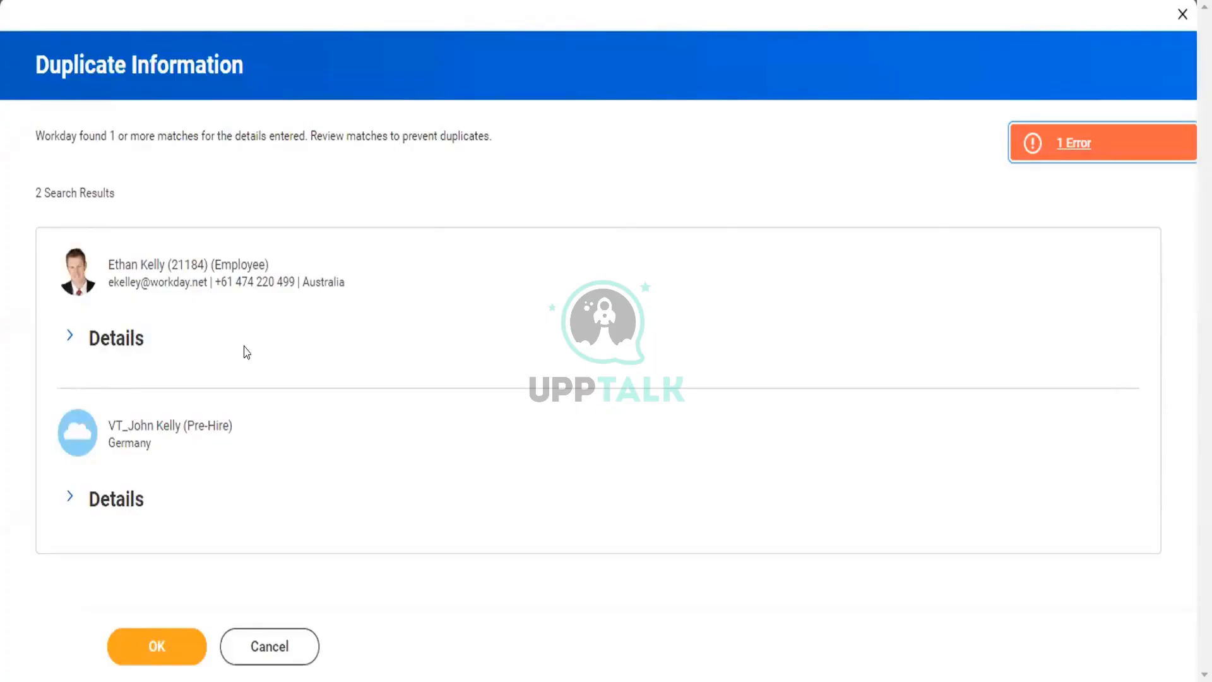
pyautogui.click(262, 647)
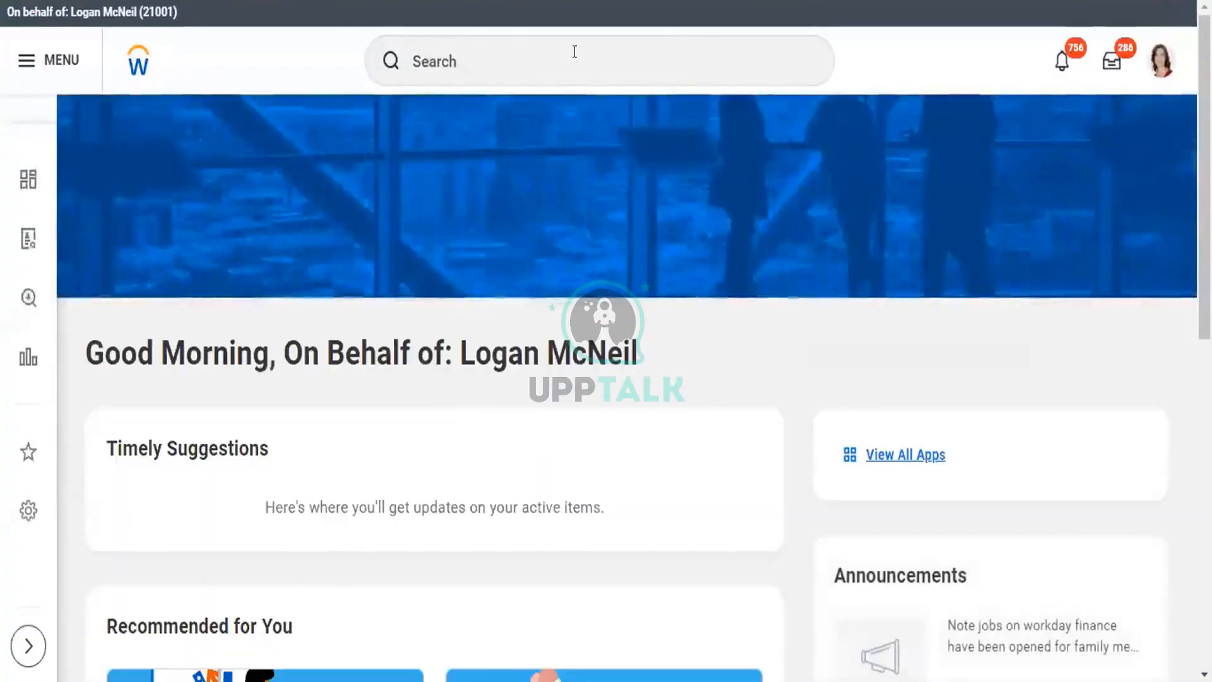
pyautogui.click(574, 52)
pyautogui.write('ed')
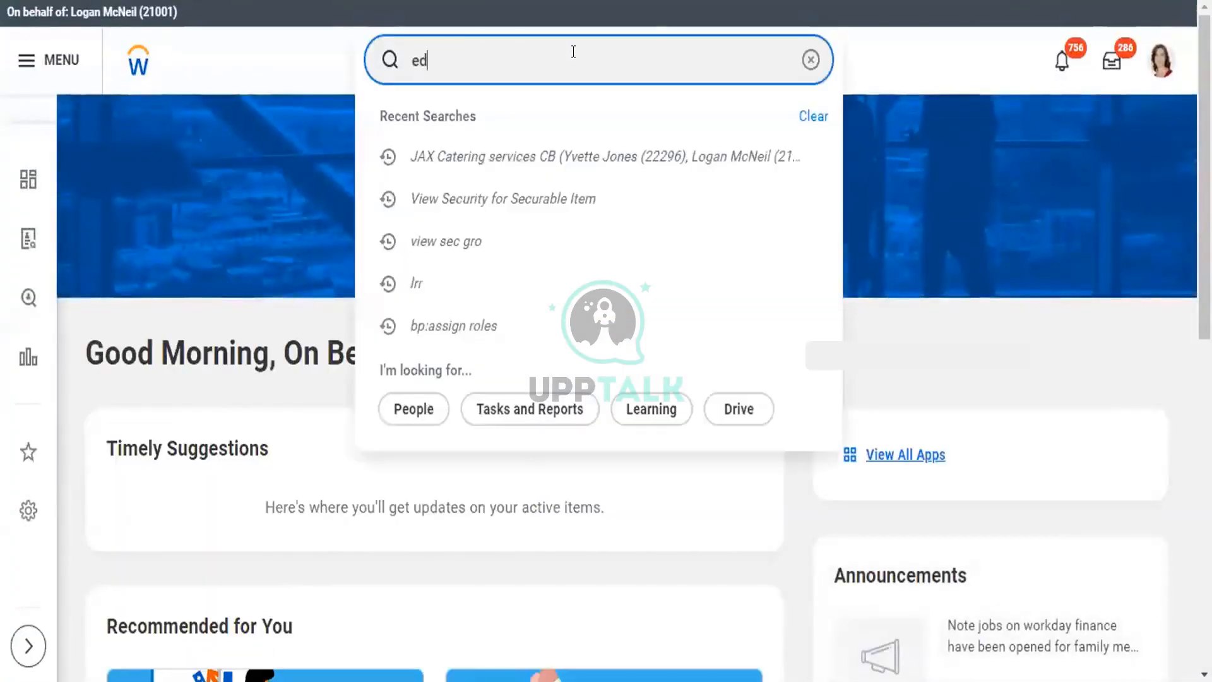
pyautogui.write('it ')
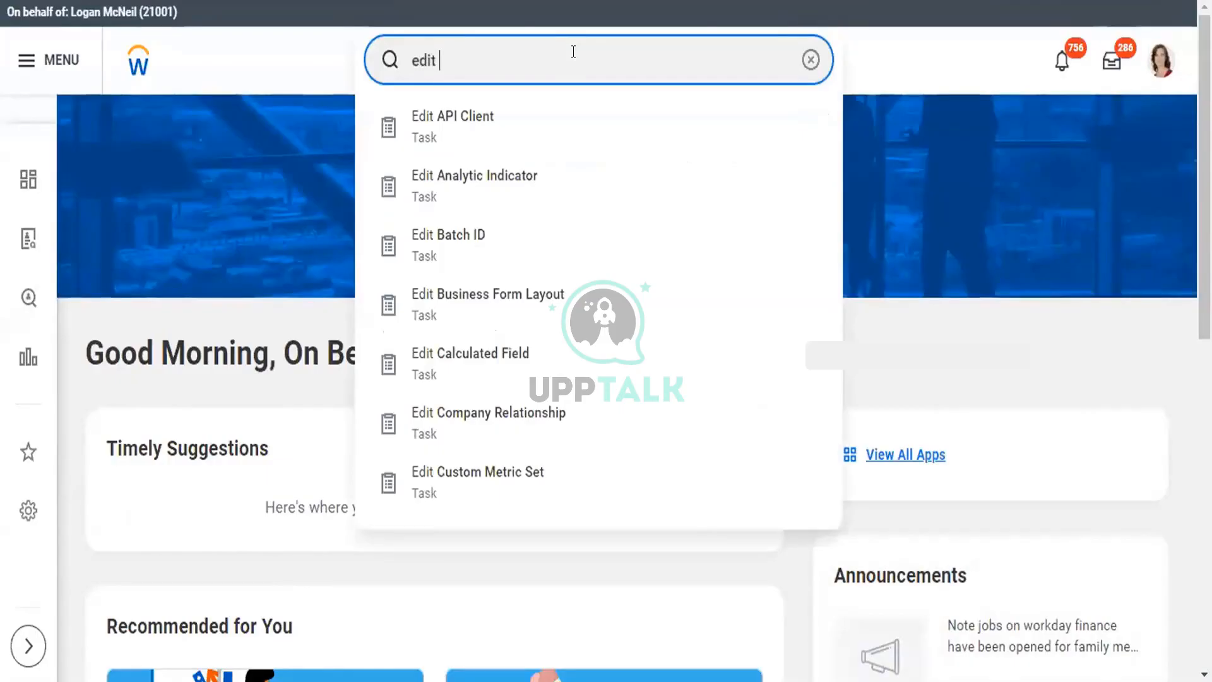
pyautogui.write('pros')
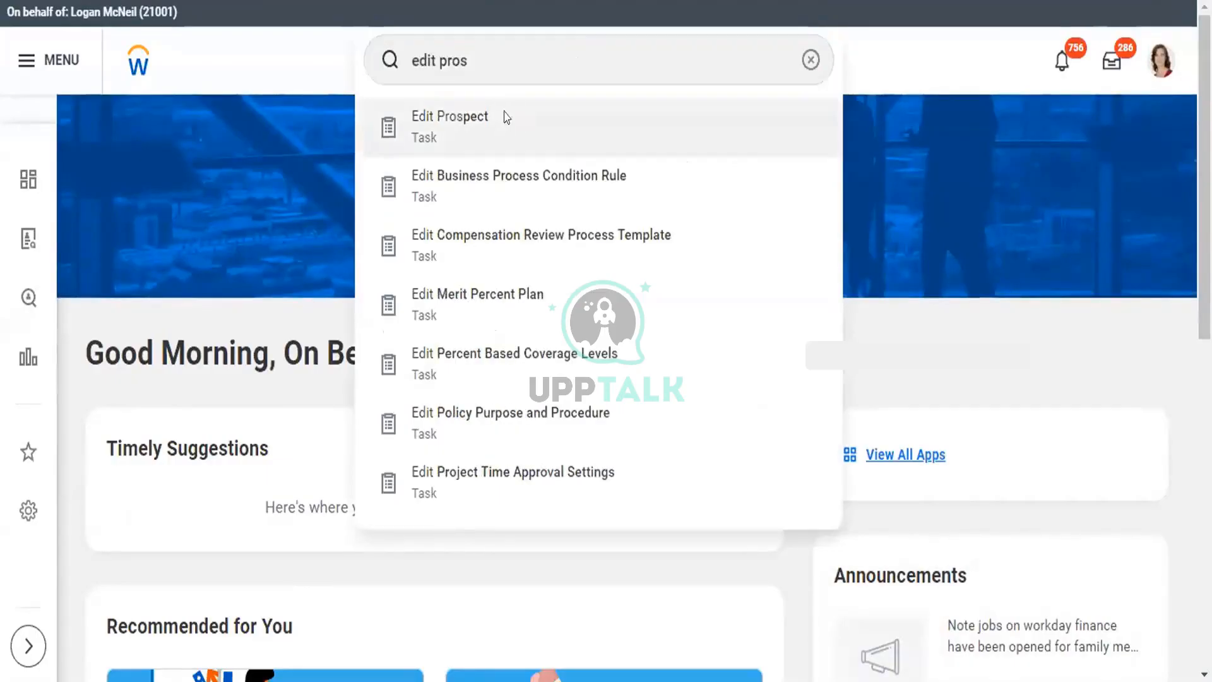
# - Look up the earlier prospect by name in Edit Prospect, find no match, and cancel
pyautogui.click(506, 118)
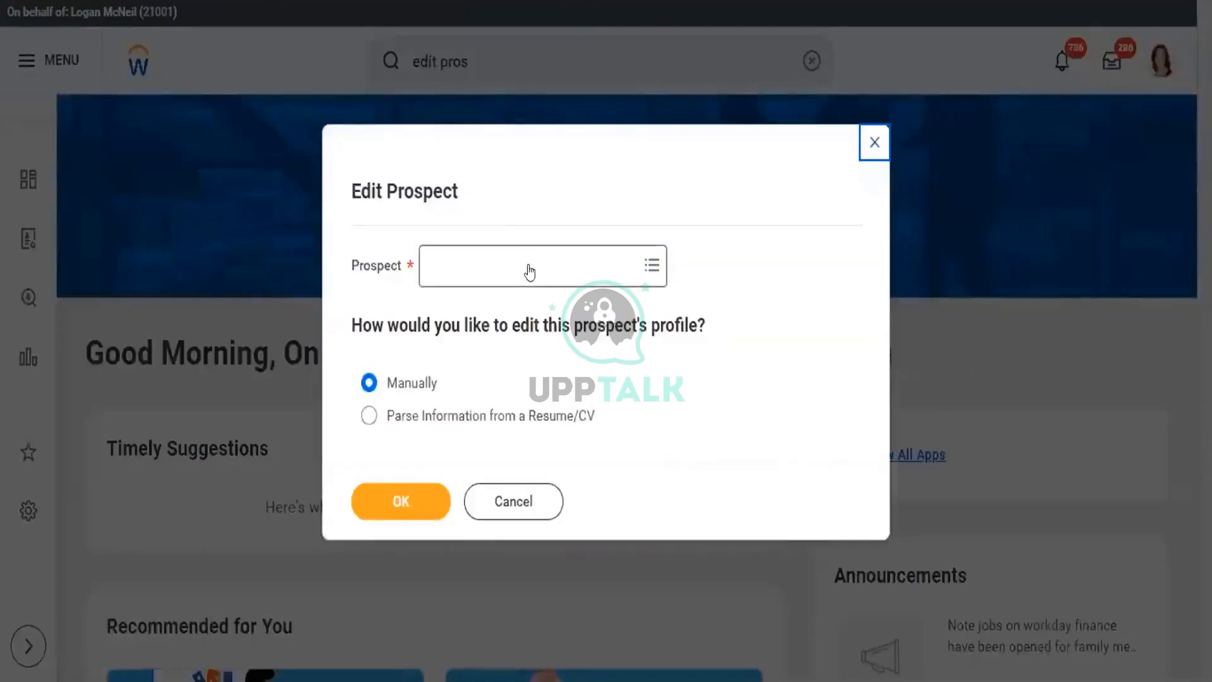
pyautogui.click(529, 273)
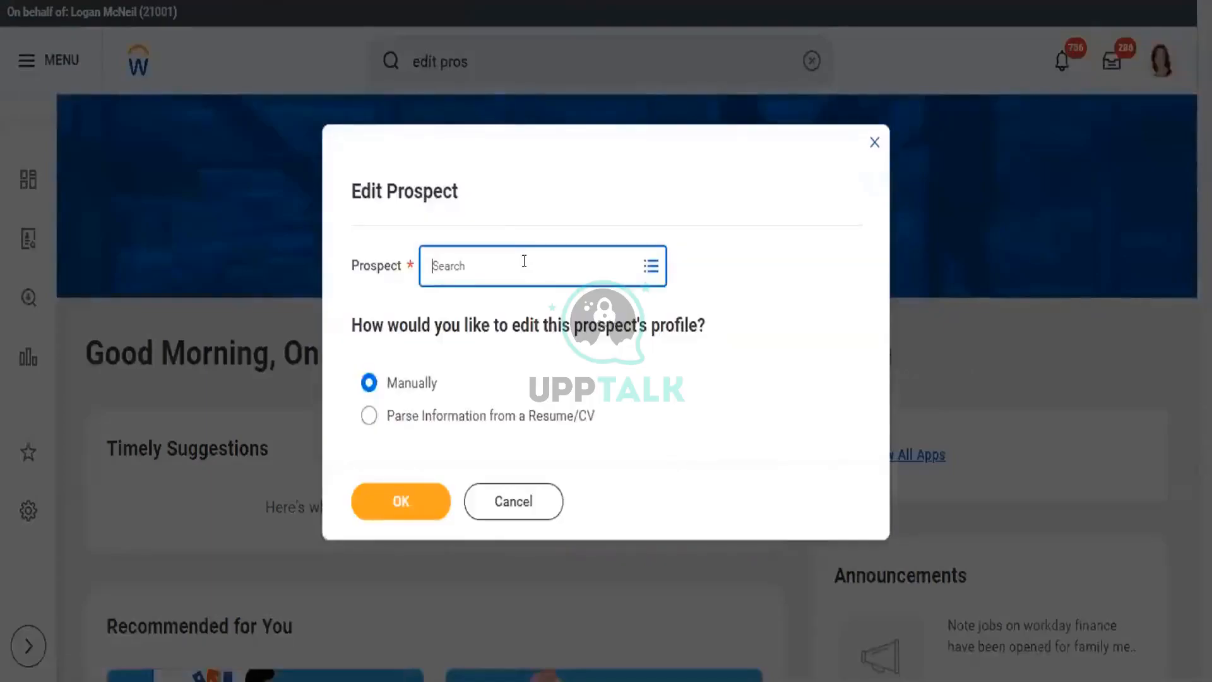
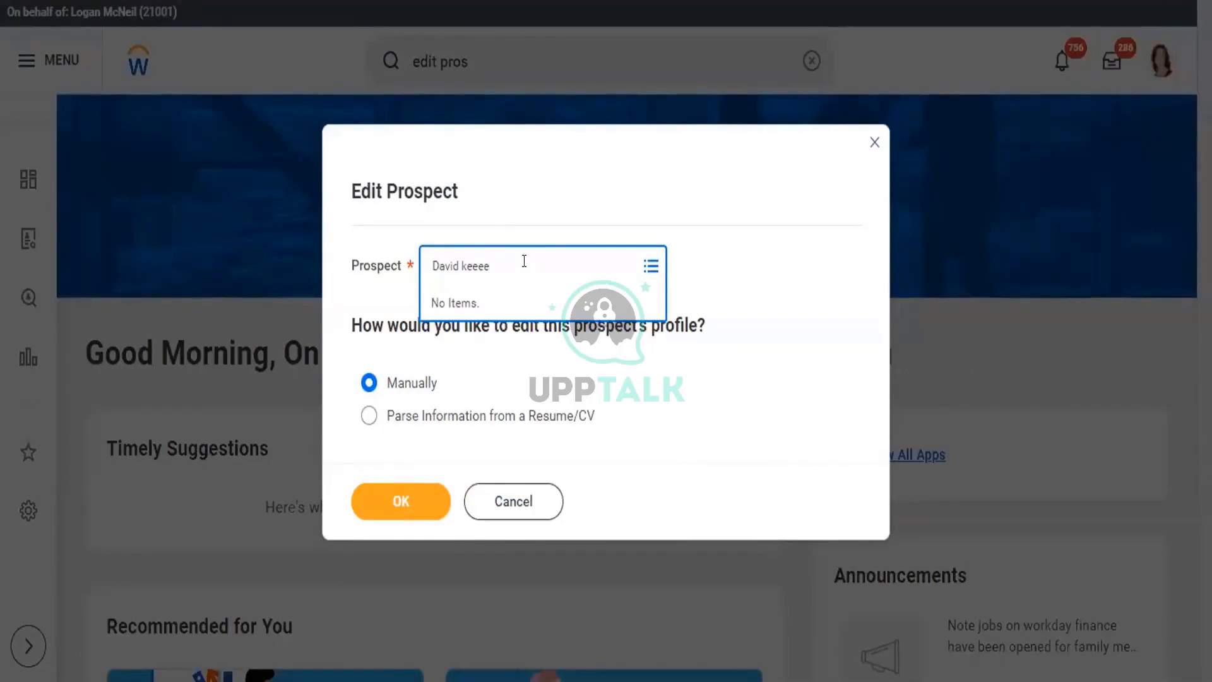
pyautogui.press('Return')
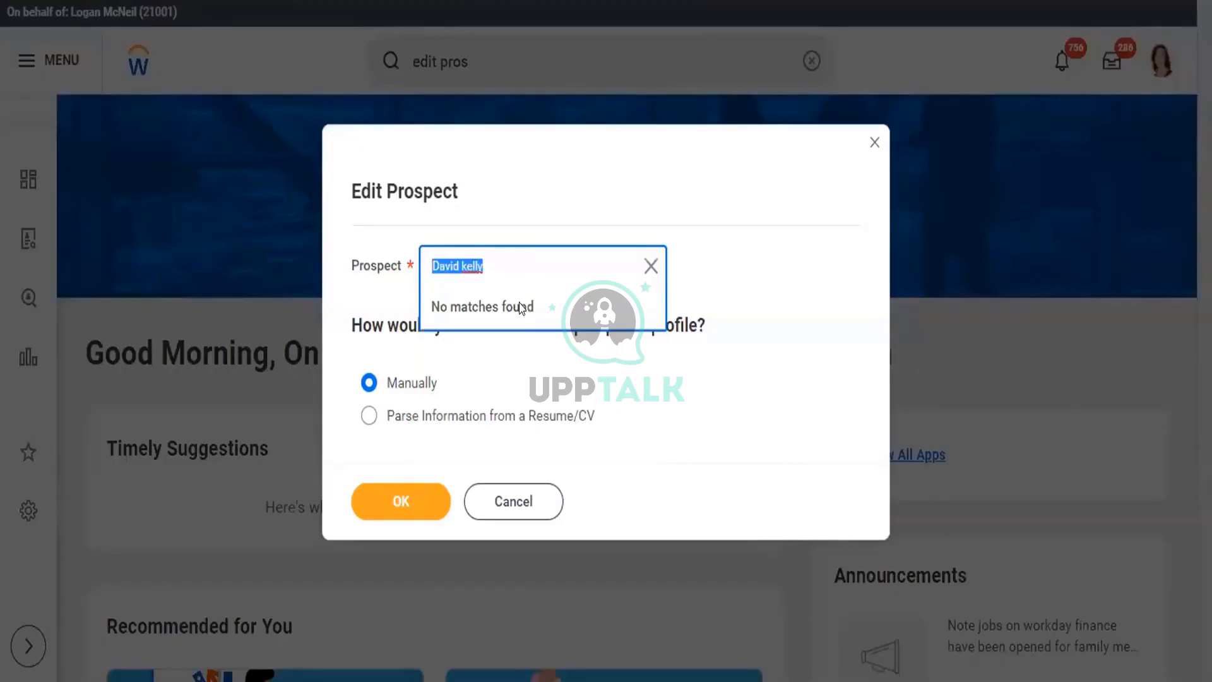
pyautogui.click(516, 506)
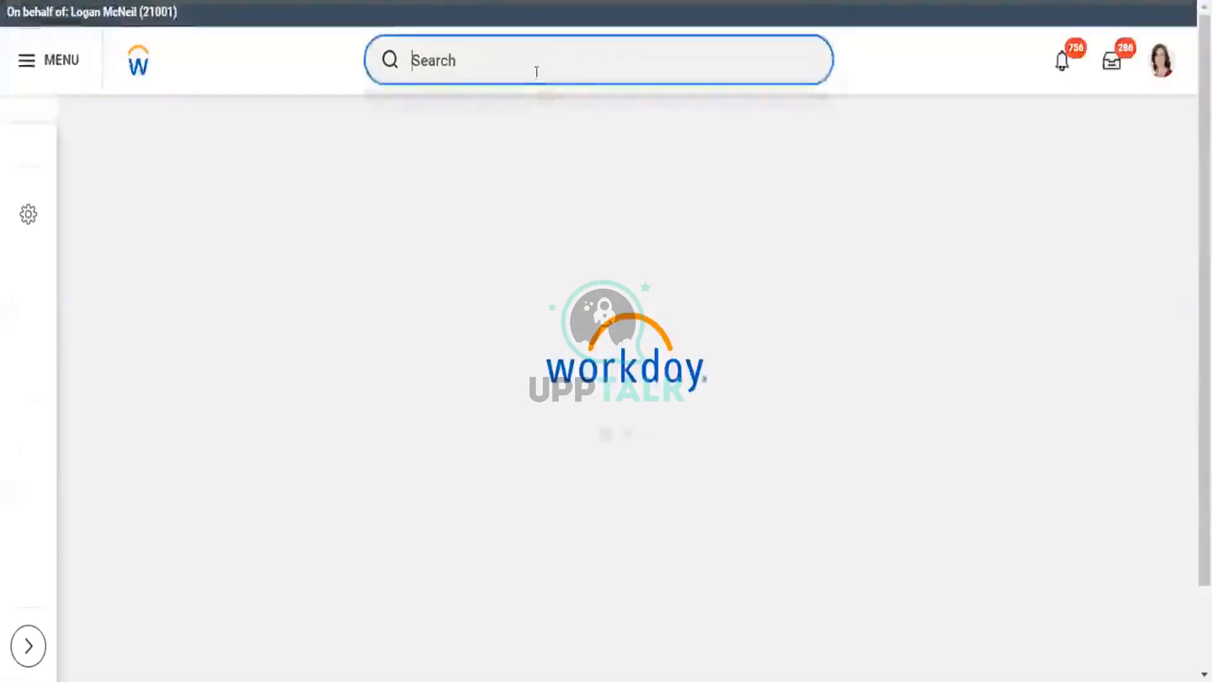
# - Start a new Create Prospect form via 'create prospec' and enter the new prospect's first name
pyautogui.click(535, 65)
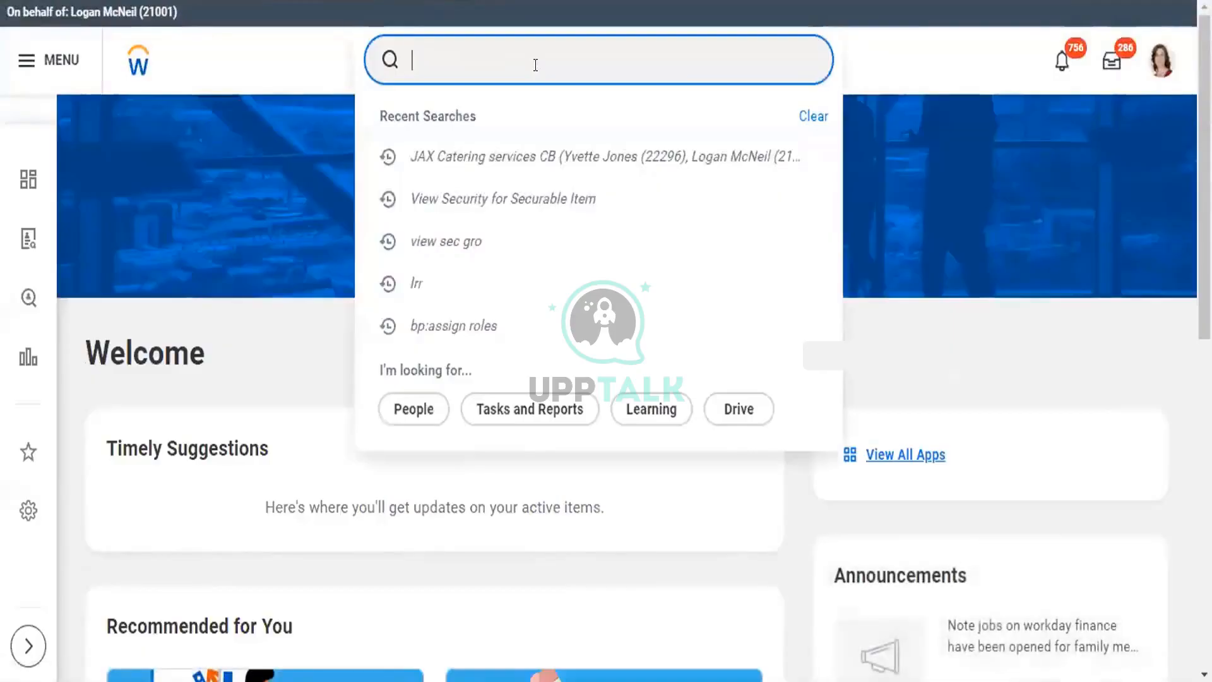
pyautogui.write('create')
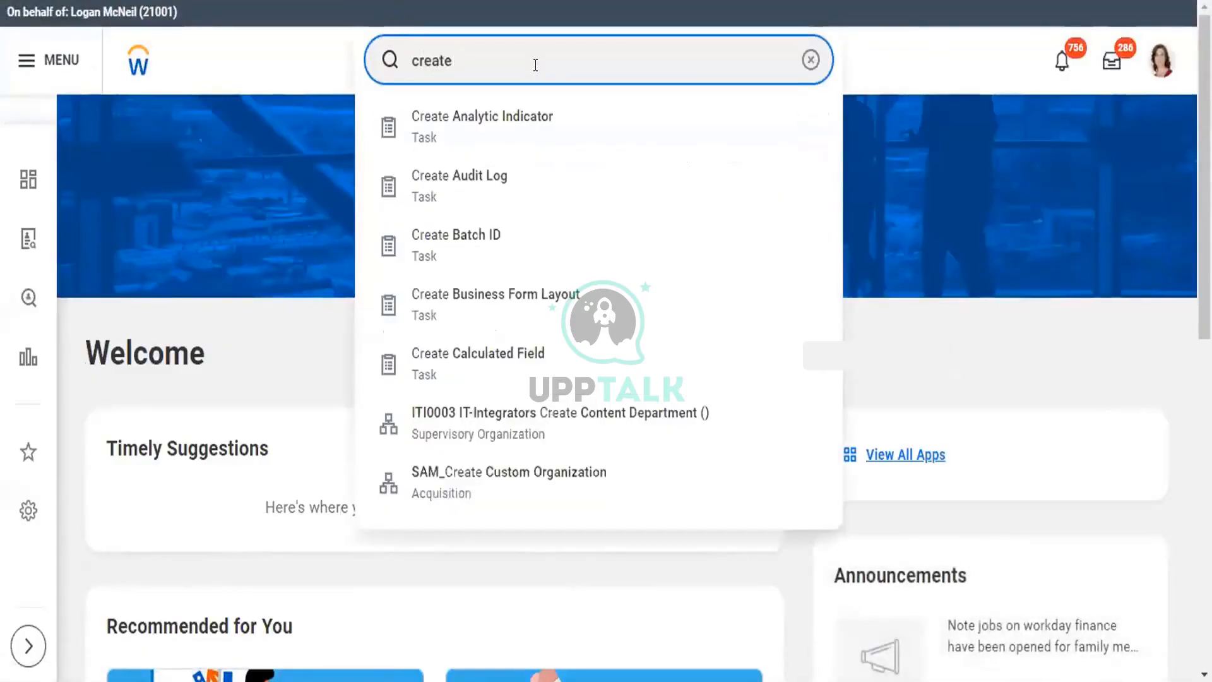
pyautogui.write(' prospec')
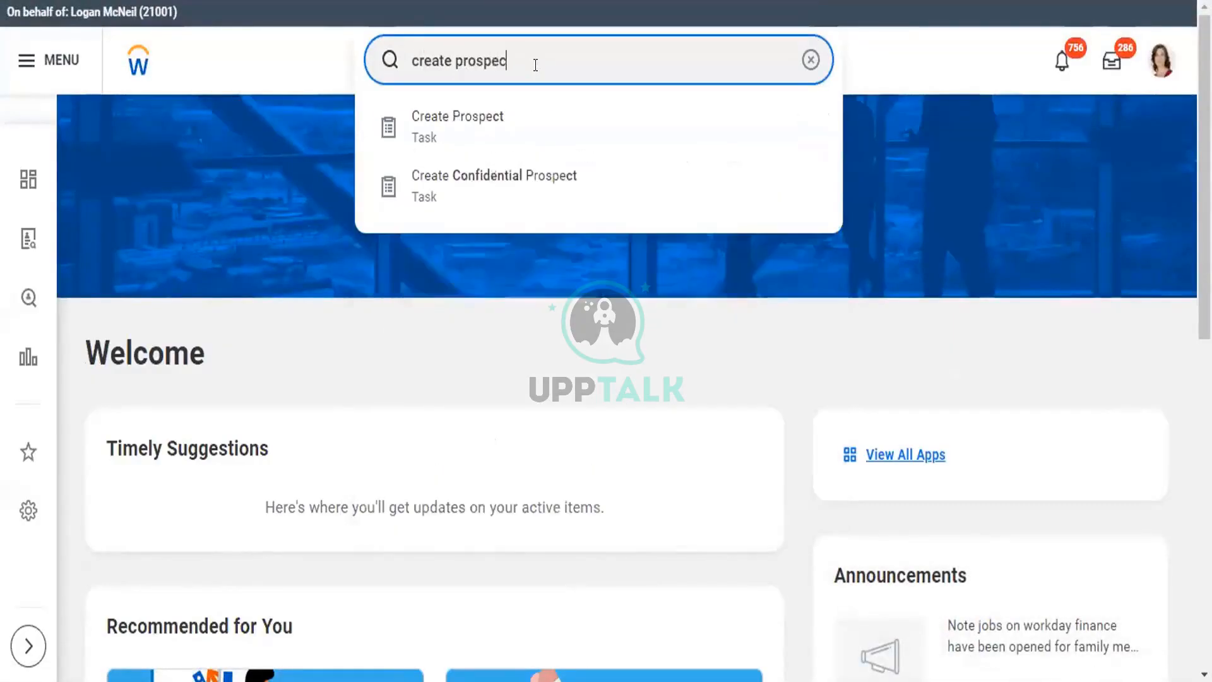
pyautogui.click(462, 128)
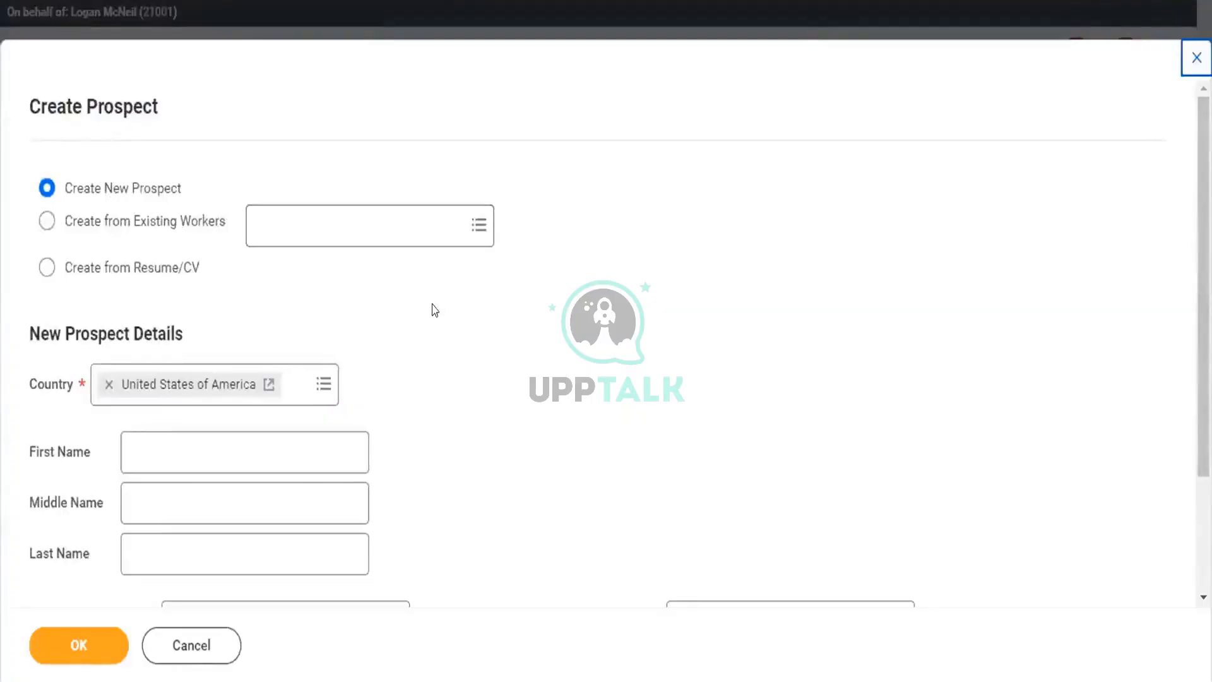
pyautogui.scroll(-1, 1203, 303)
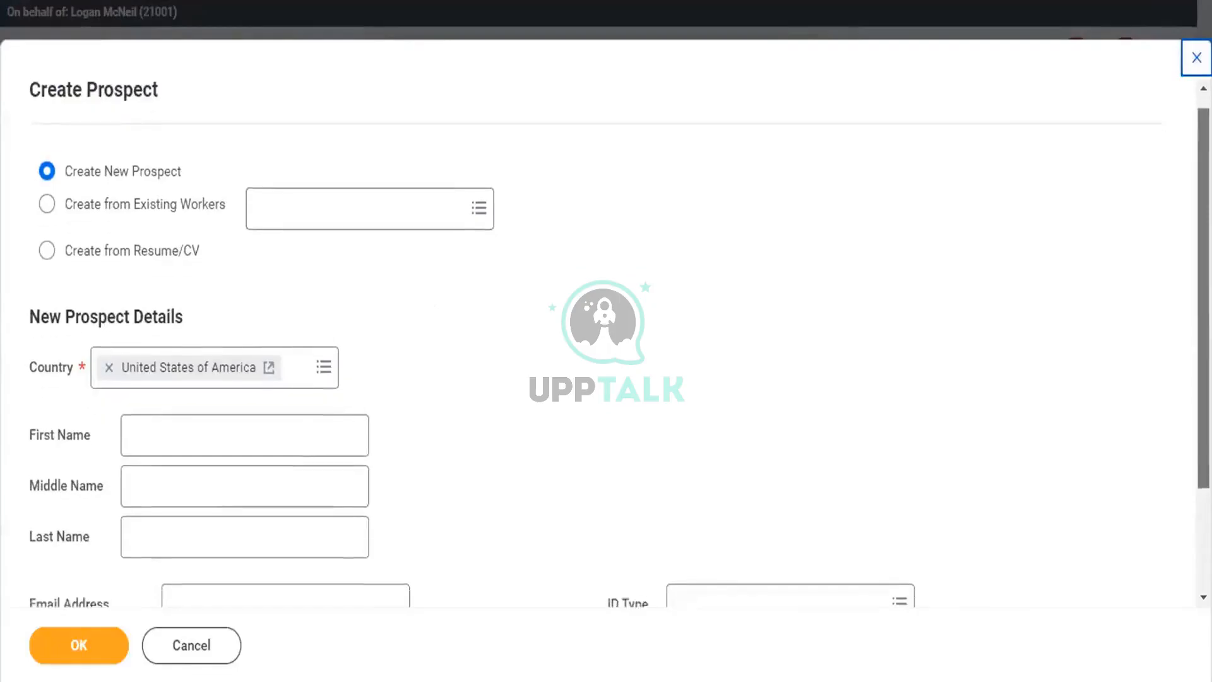
pyautogui.scroll(-1, 606, 341)
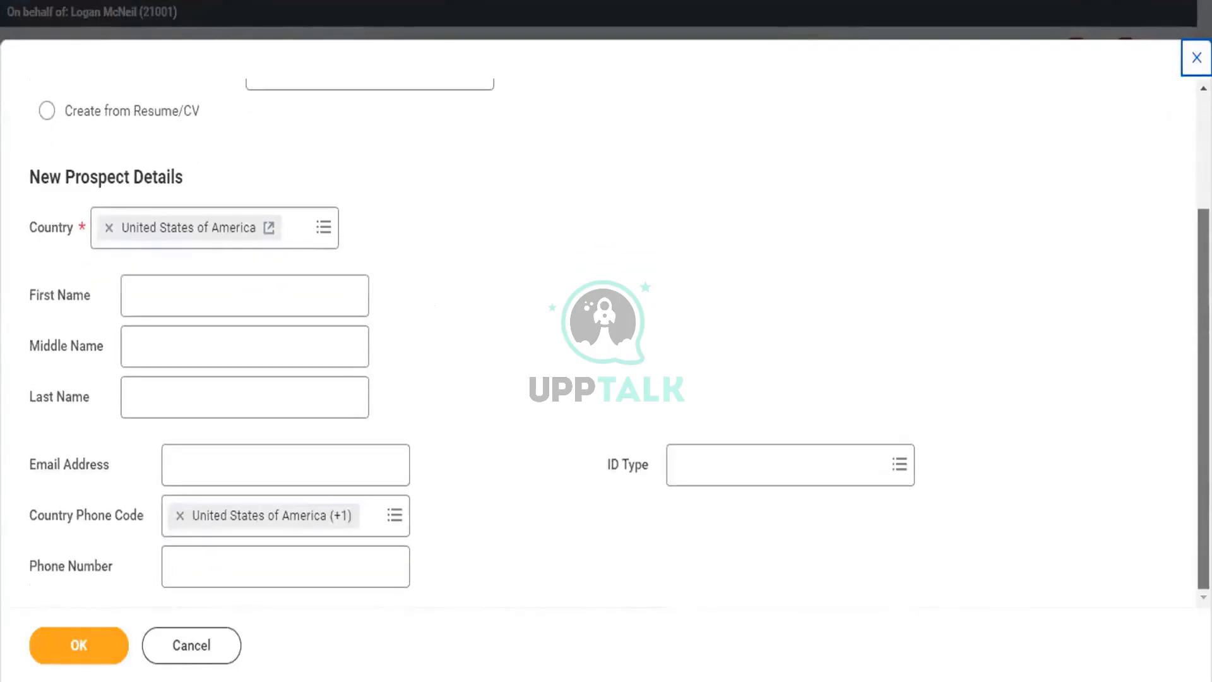
pyautogui.click(264, 289)
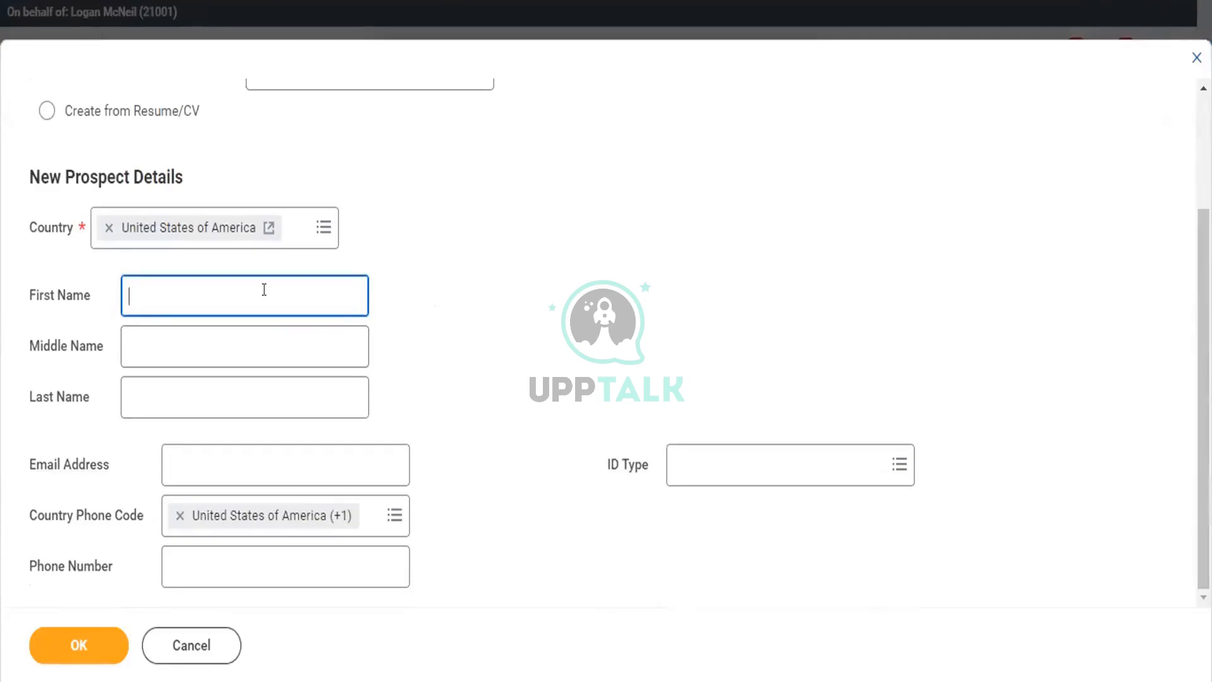
# - Enter the new prospect's last name, correcting its typos
pyautogui.click(211, 406)
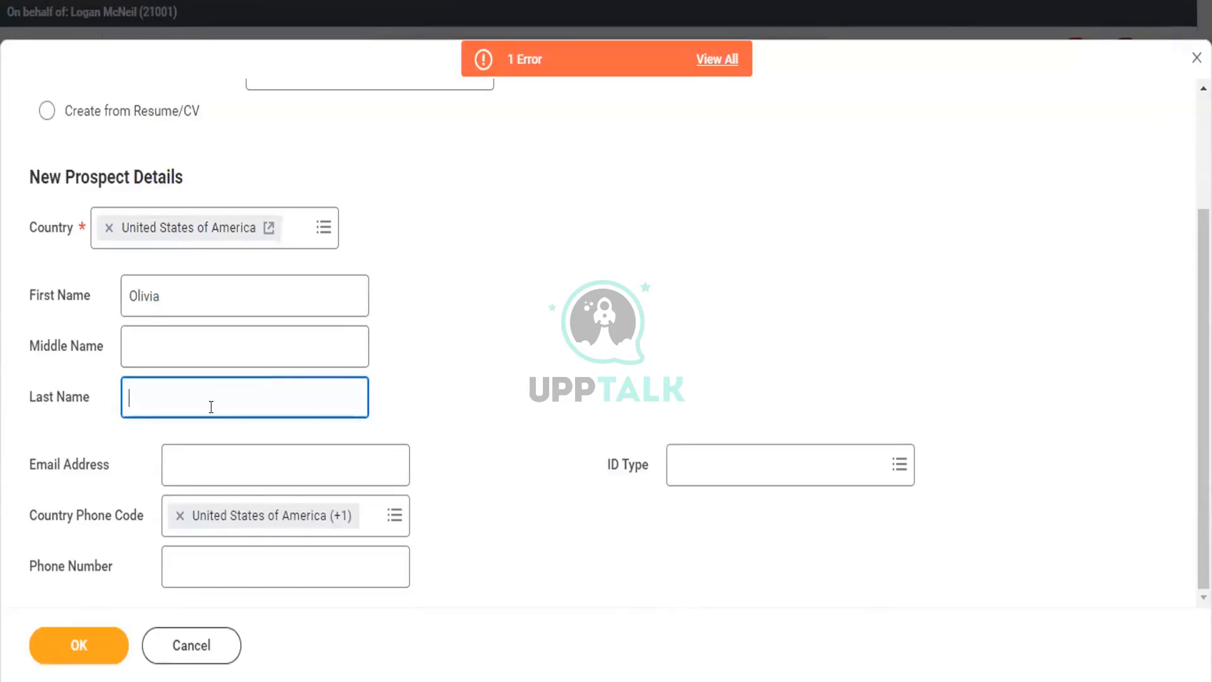
pyautogui.click(156, 390)
pyautogui.press('BackSpace')
pyautogui.write('e')
pyautogui.press('BackSpace')
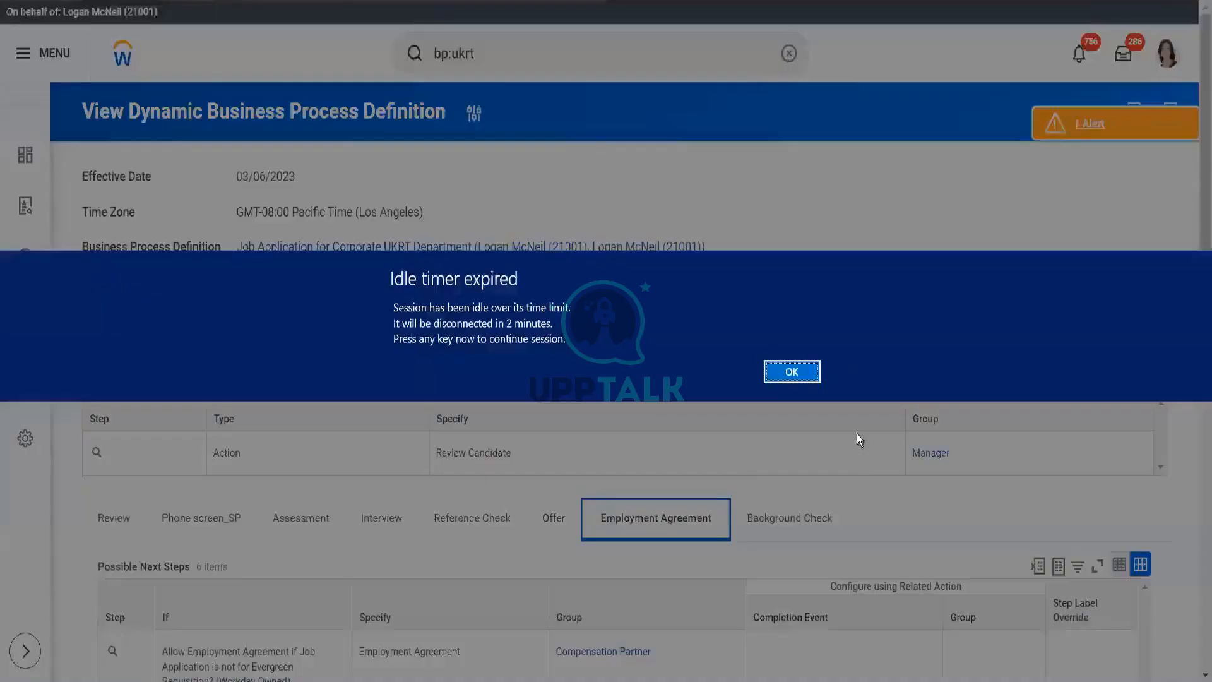
pyautogui.click(789, 372)
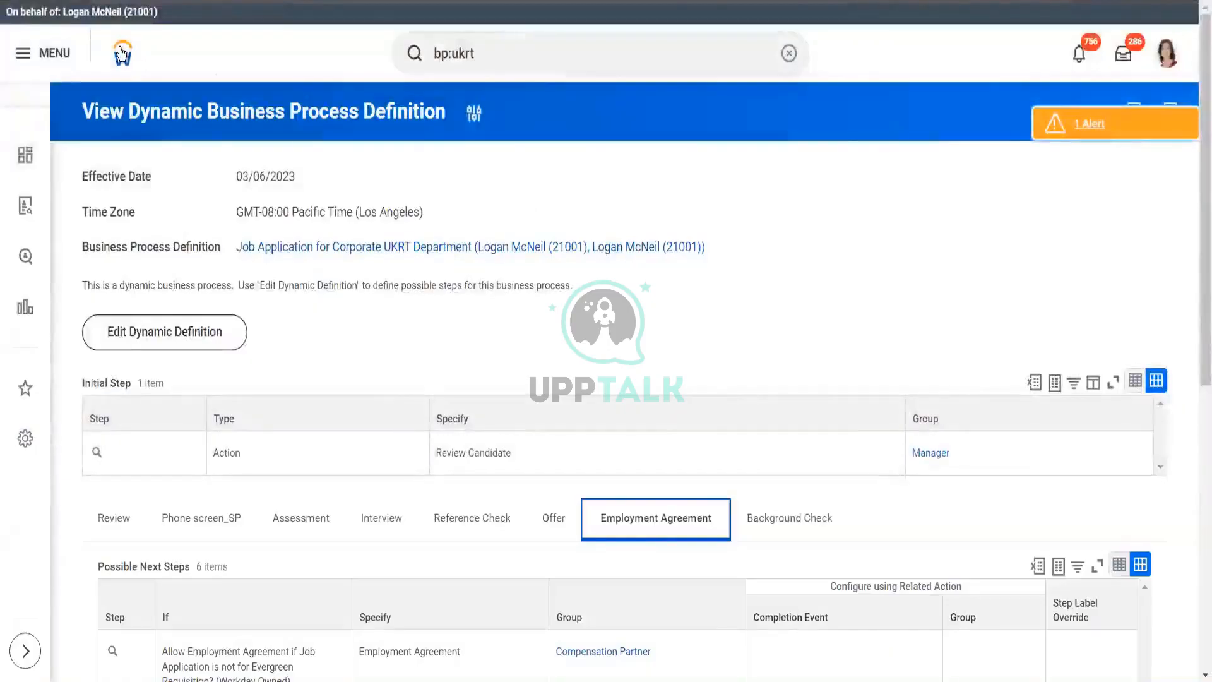
# - Return to the Workday home page and decline restoring the previous session
pyautogui.click(121, 53)
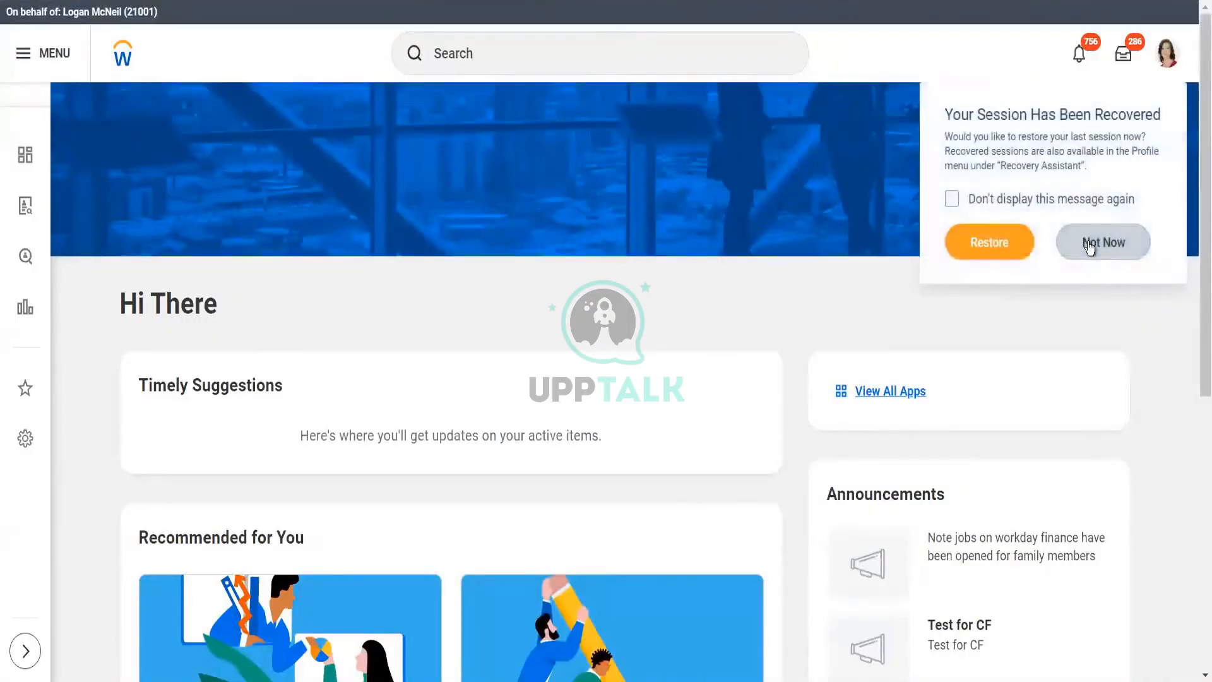
pyautogui.click(1090, 245)
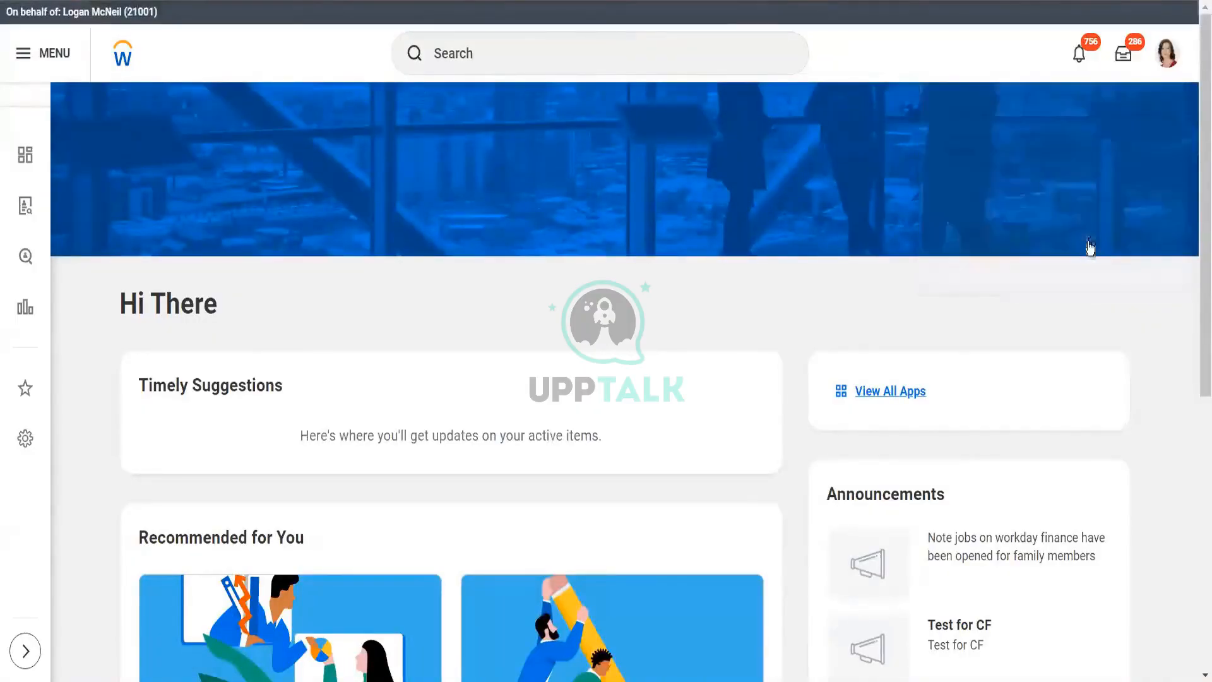
pyautogui.click(590, 53)
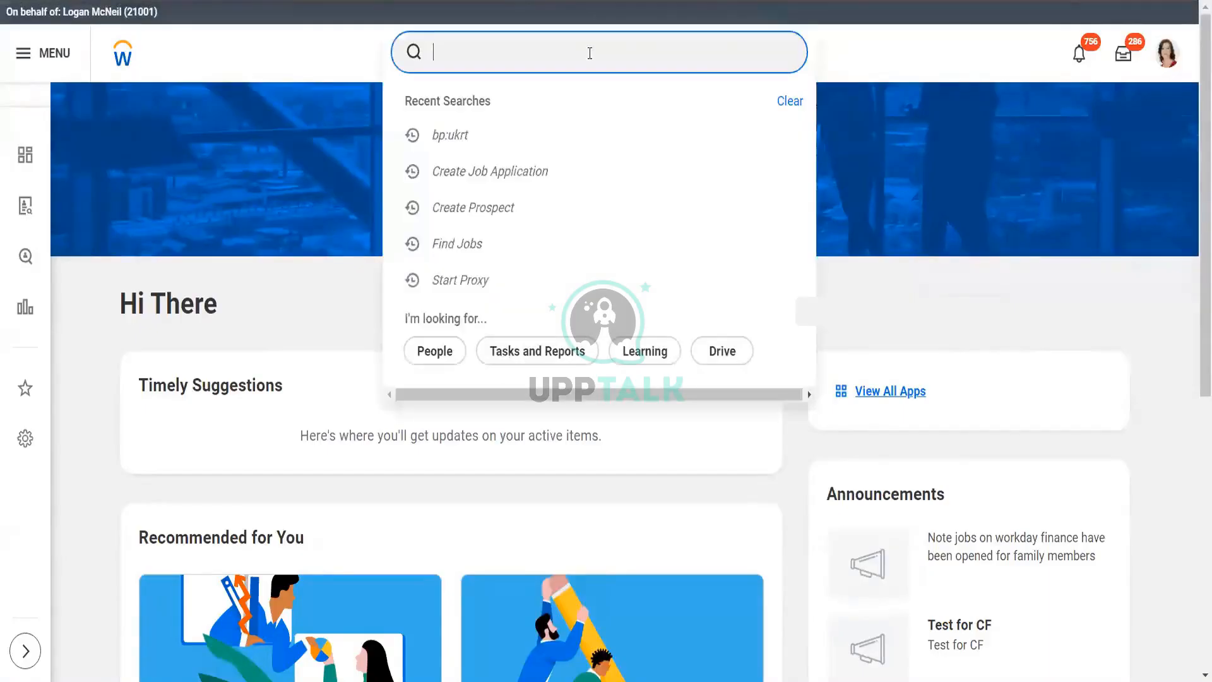
# - Start a new prospect with Country set to India and the prospect's given name entered
pyautogui.write('create prospec')
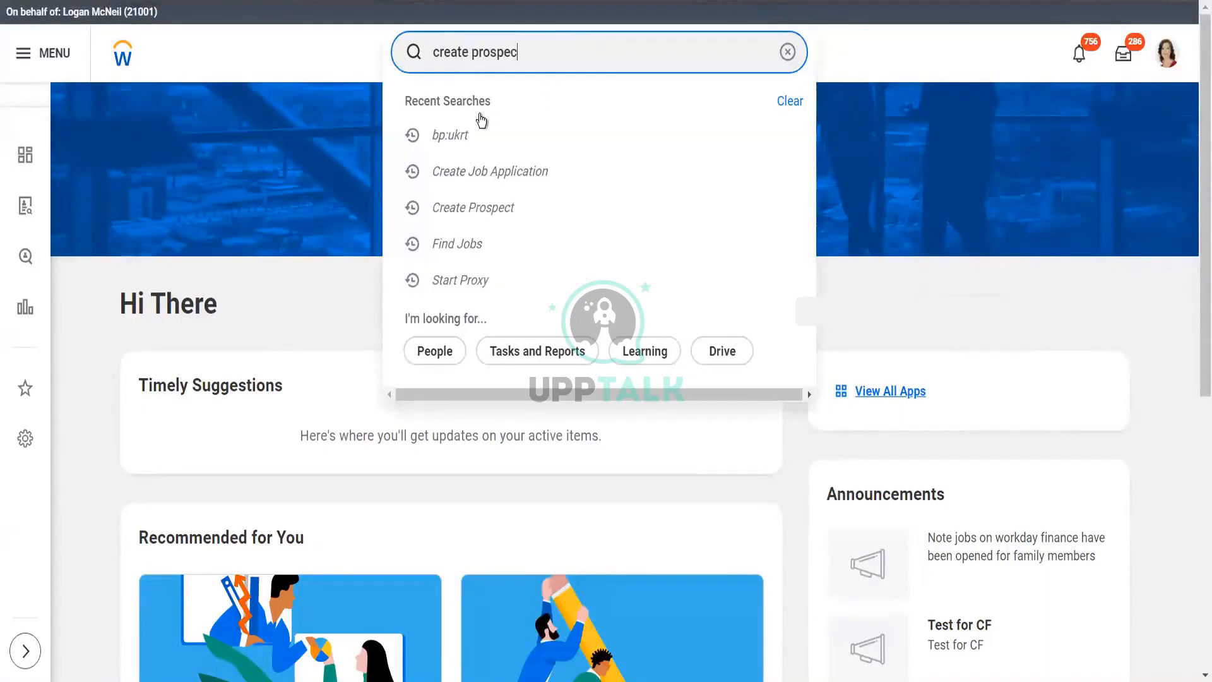
pyautogui.click(480, 119)
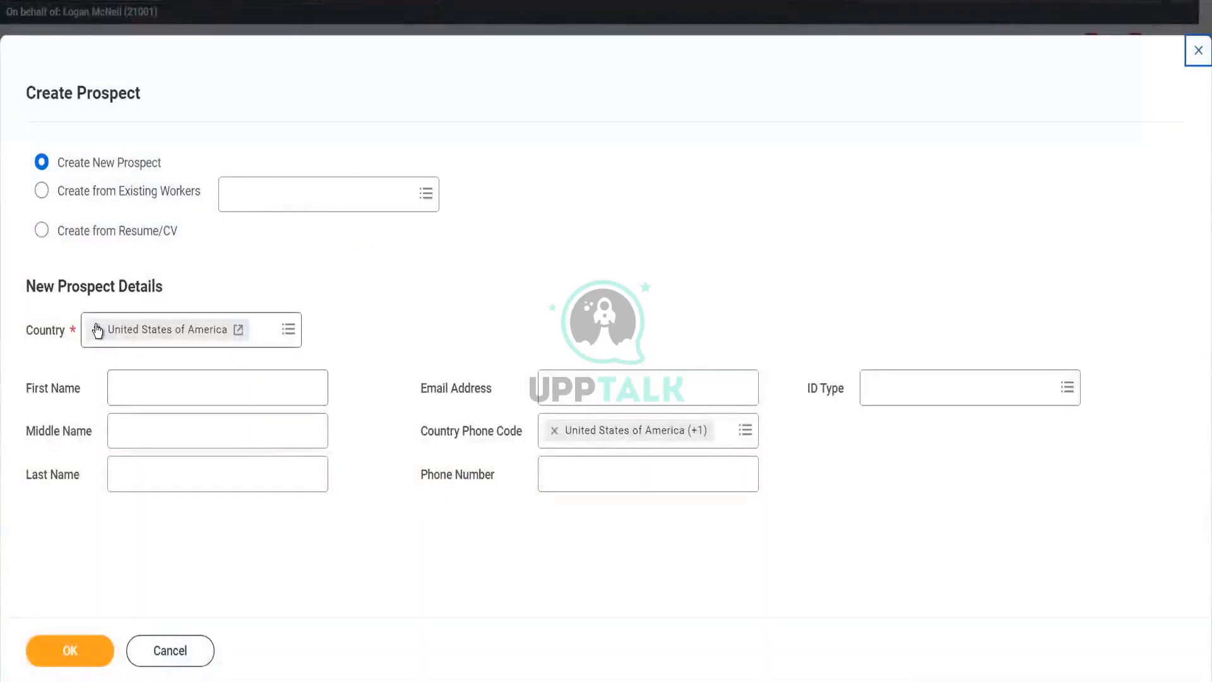
pyautogui.click(97, 330)
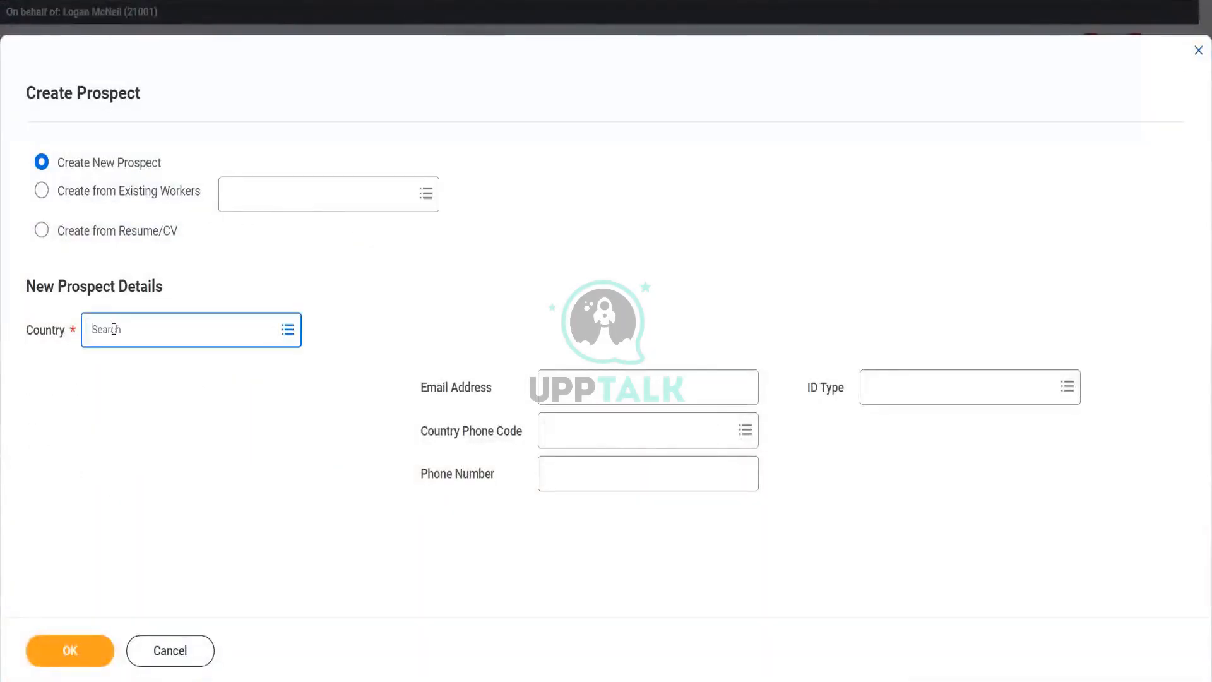
pyautogui.write('India')
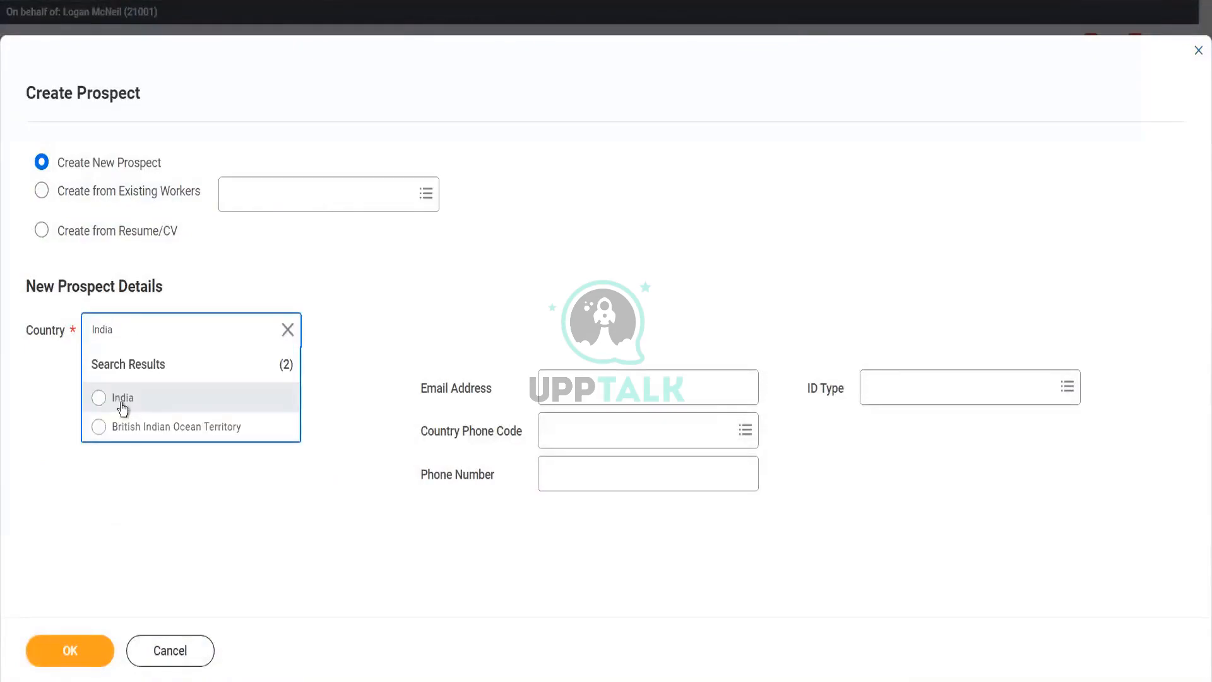
pyautogui.click(122, 405)
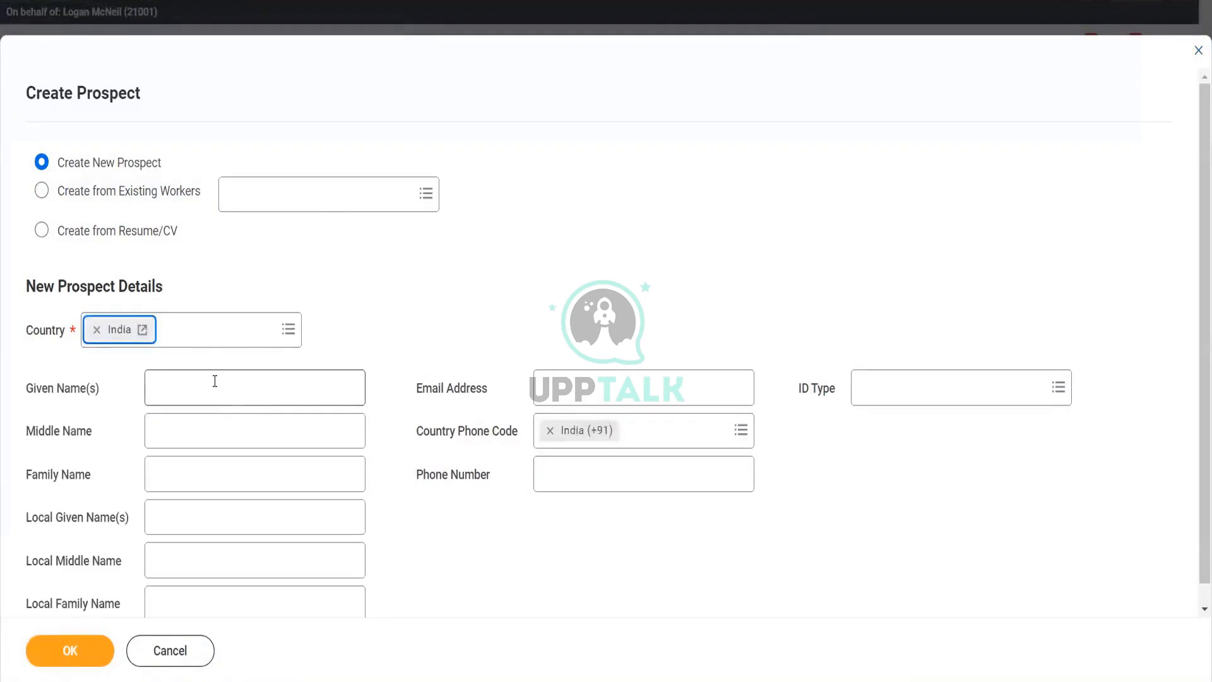
pyautogui.click(215, 380)
pyautogui.write('Shruti')
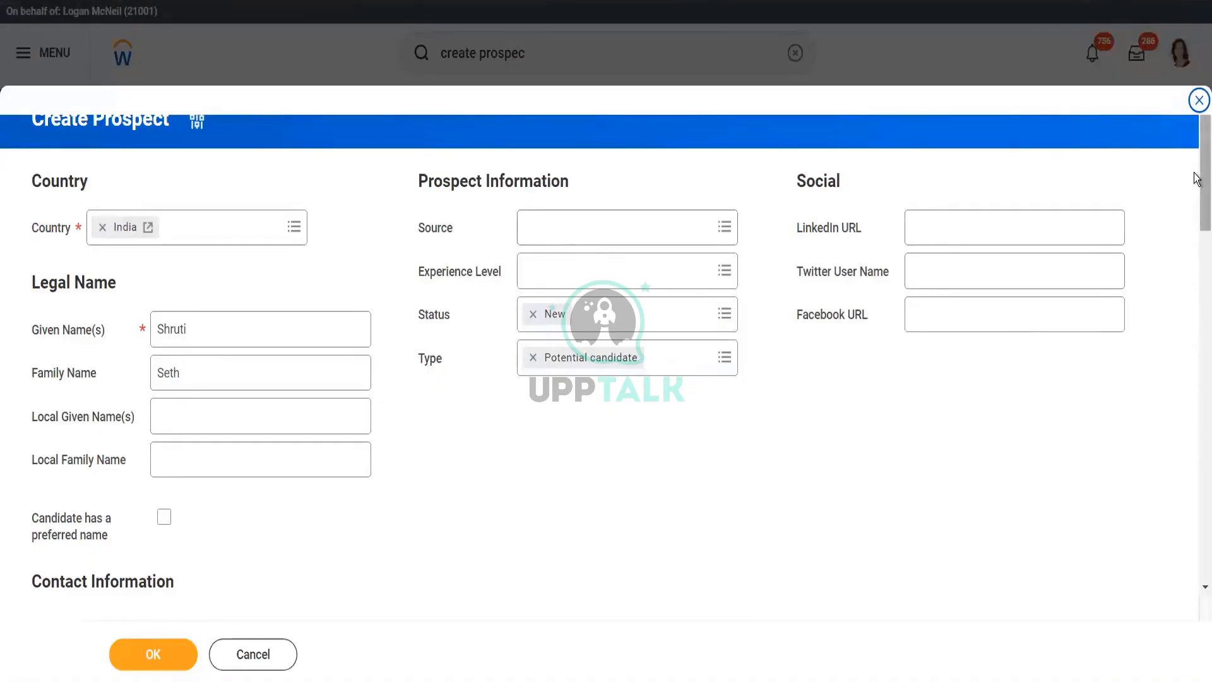
# - Set the prospect's phone device type to Mobile and save the prospect
pyautogui.moveTo(1197, 178); pyautogui.dragTo(1198, 567)
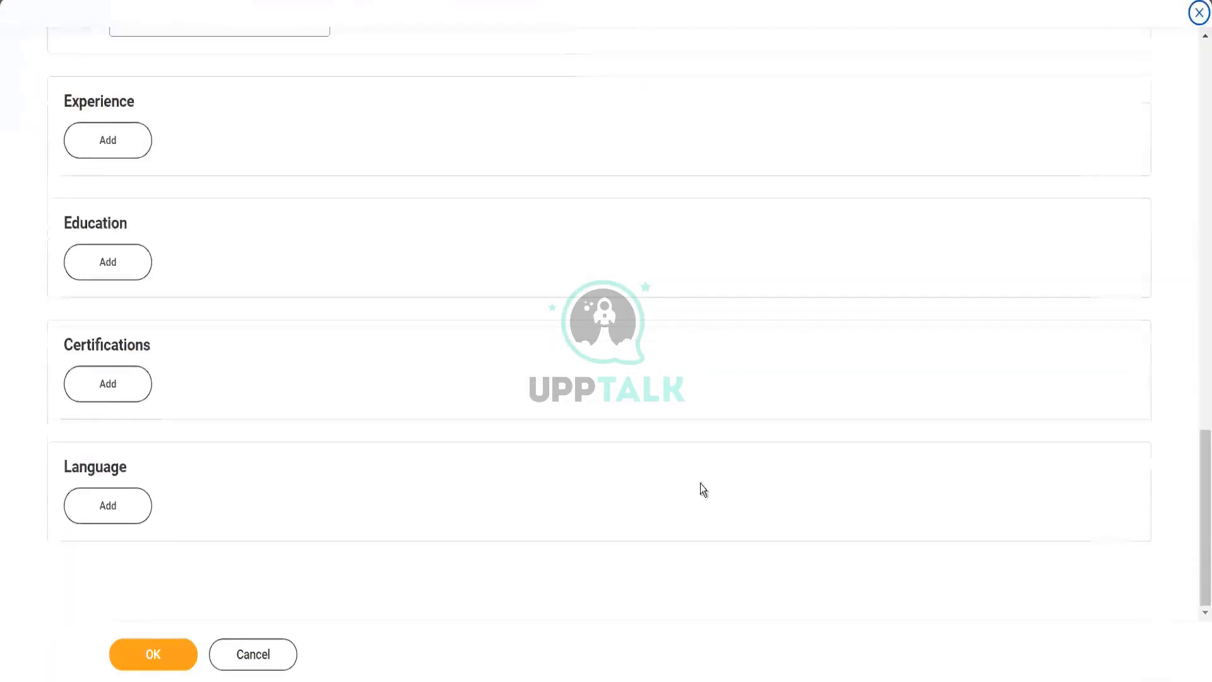
pyautogui.click(149, 657)
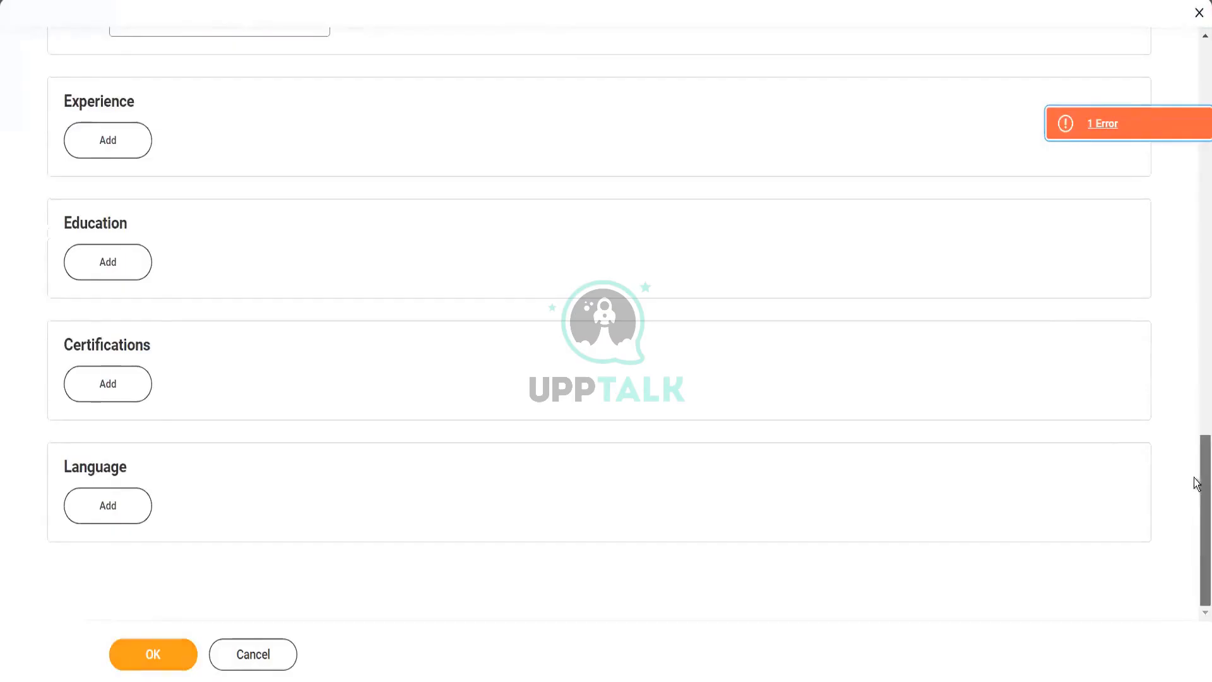
pyautogui.moveTo(1198, 487); pyautogui.dragTo(1196, 85)
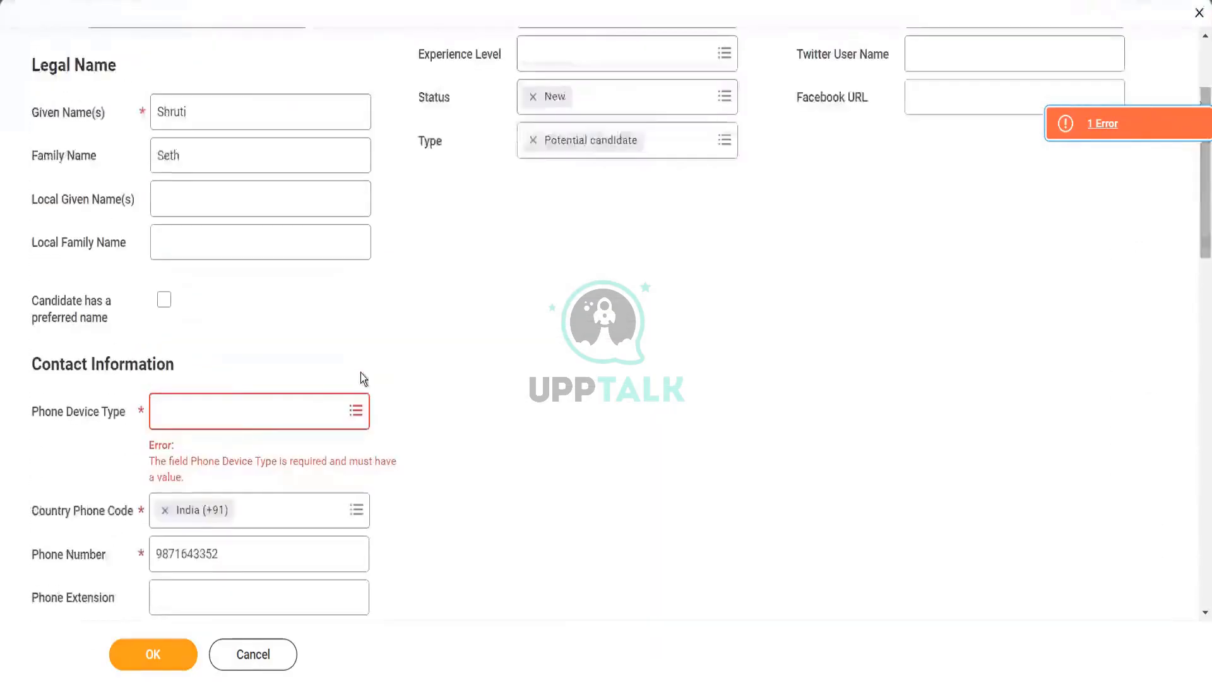
pyautogui.click(233, 420)
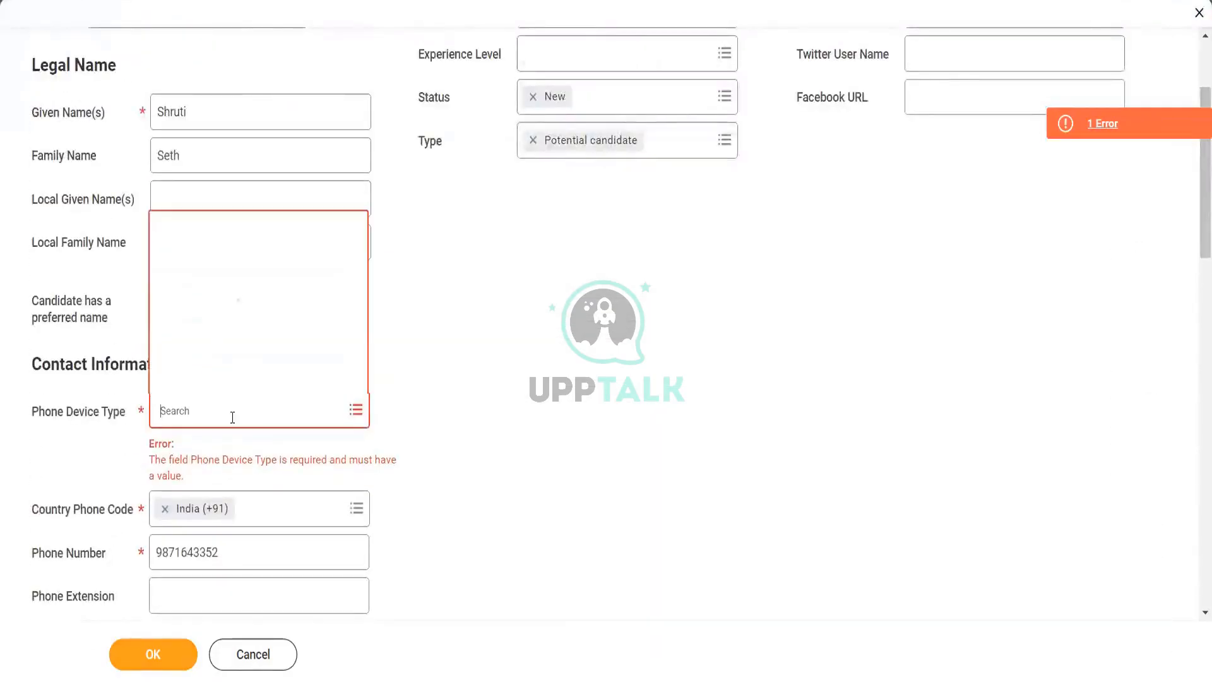
pyautogui.write('mobi')
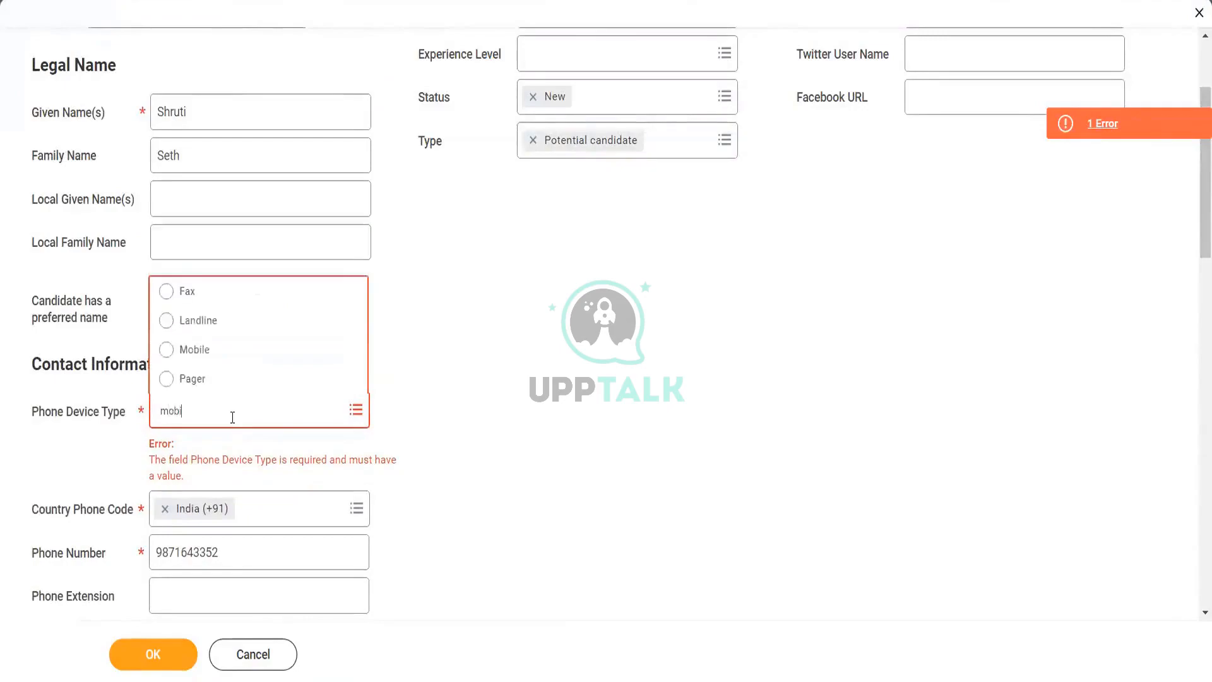
pyautogui.write('le')
pyautogui.press('Return')
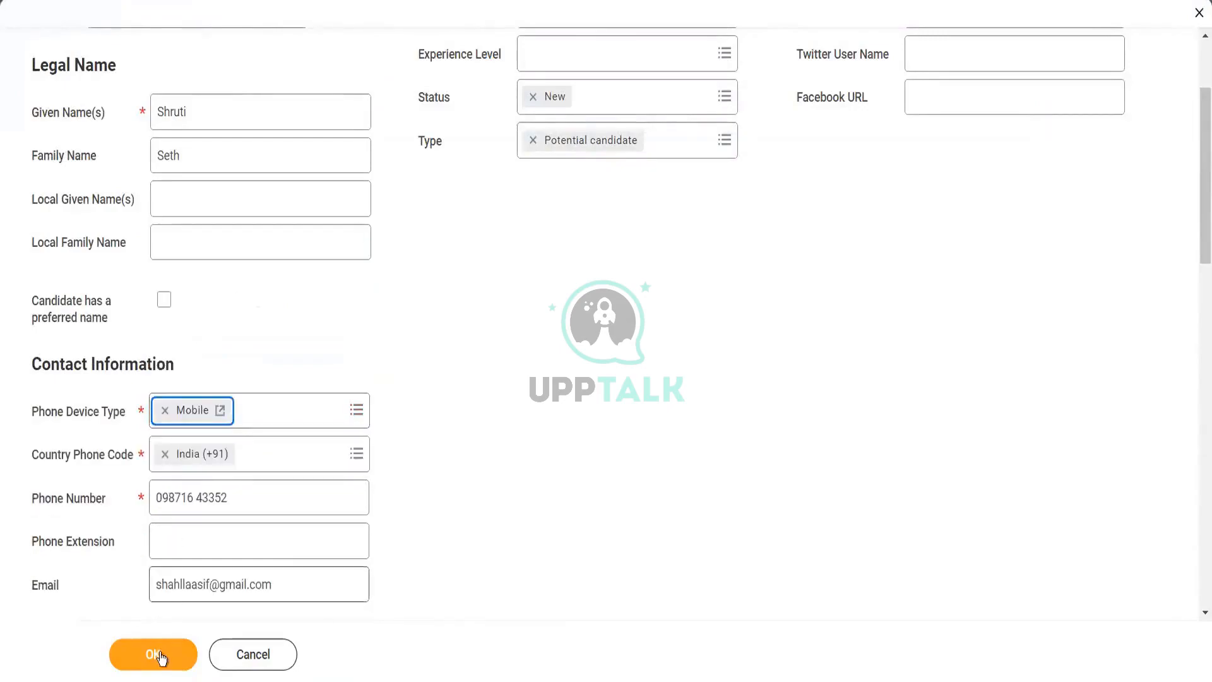
pyautogui.click(161, 656)
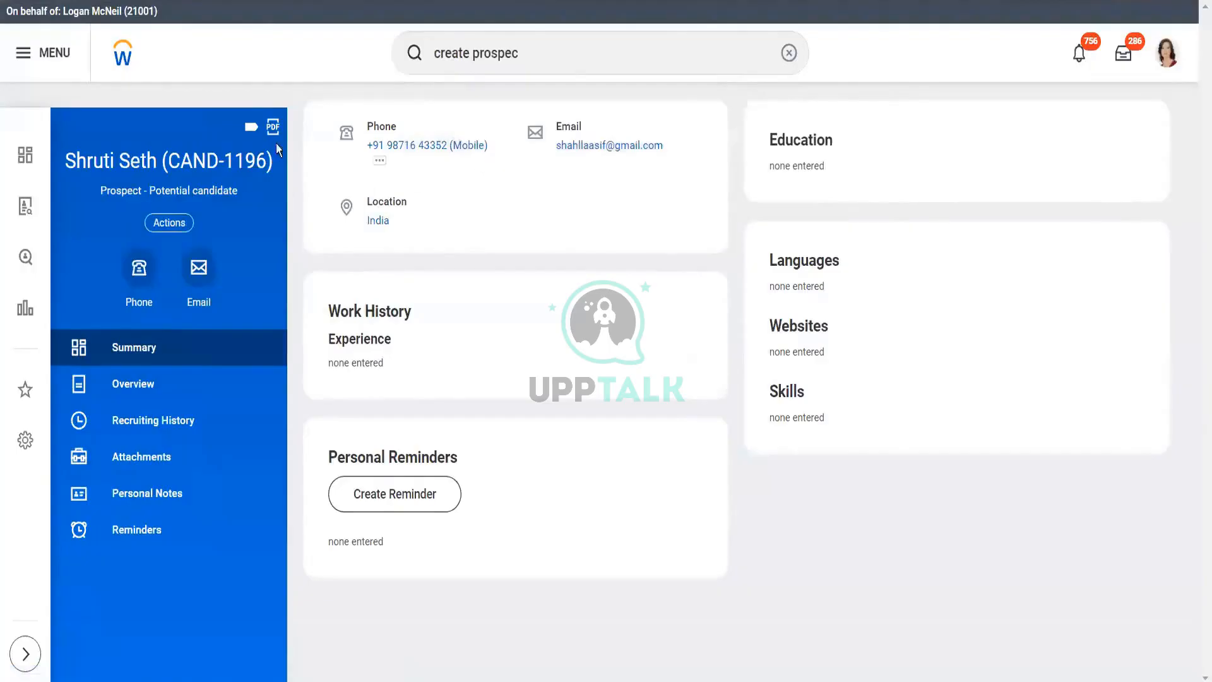
# - Search 'job applicati' and open the Create Job Application task form
pyautogui.click(593, 52)
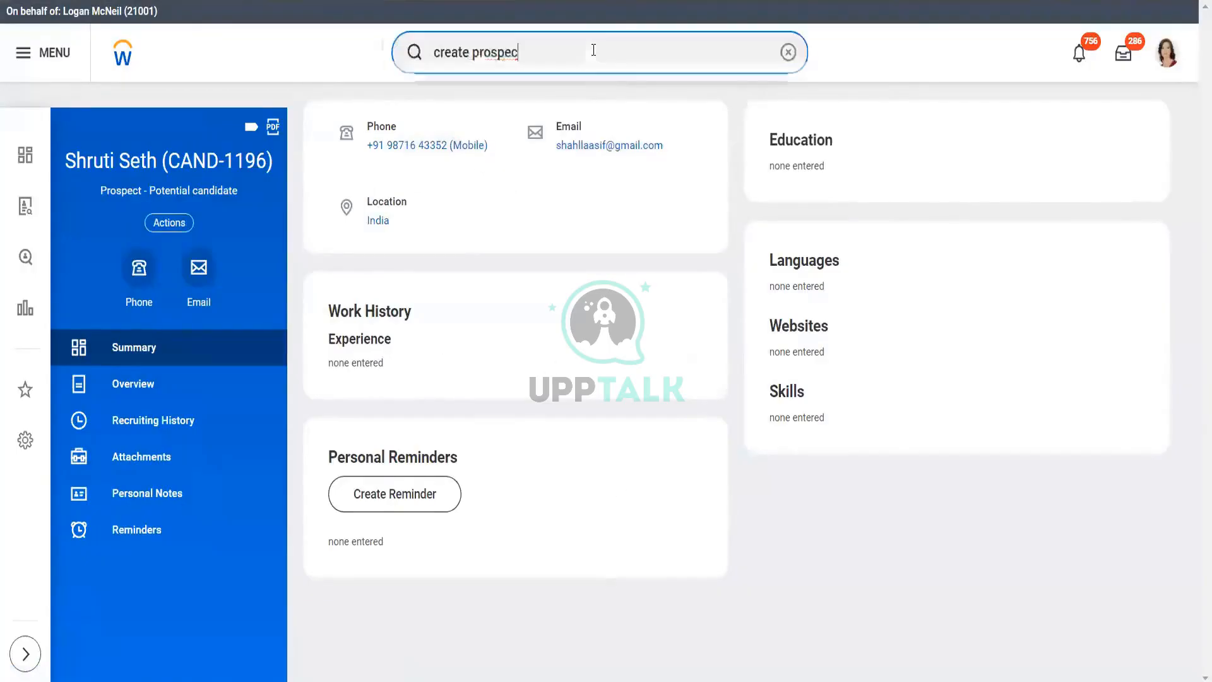
pyautogui.press('BackSpace')
pyautogui.press('BackSpace')
pyautogui.press('BackSpace')
pyautogui.press('BackSpace')
pyautogui.press('BackSpace')
pyautogui.press('BackSpace')
pyautogui.press('BackSpace')
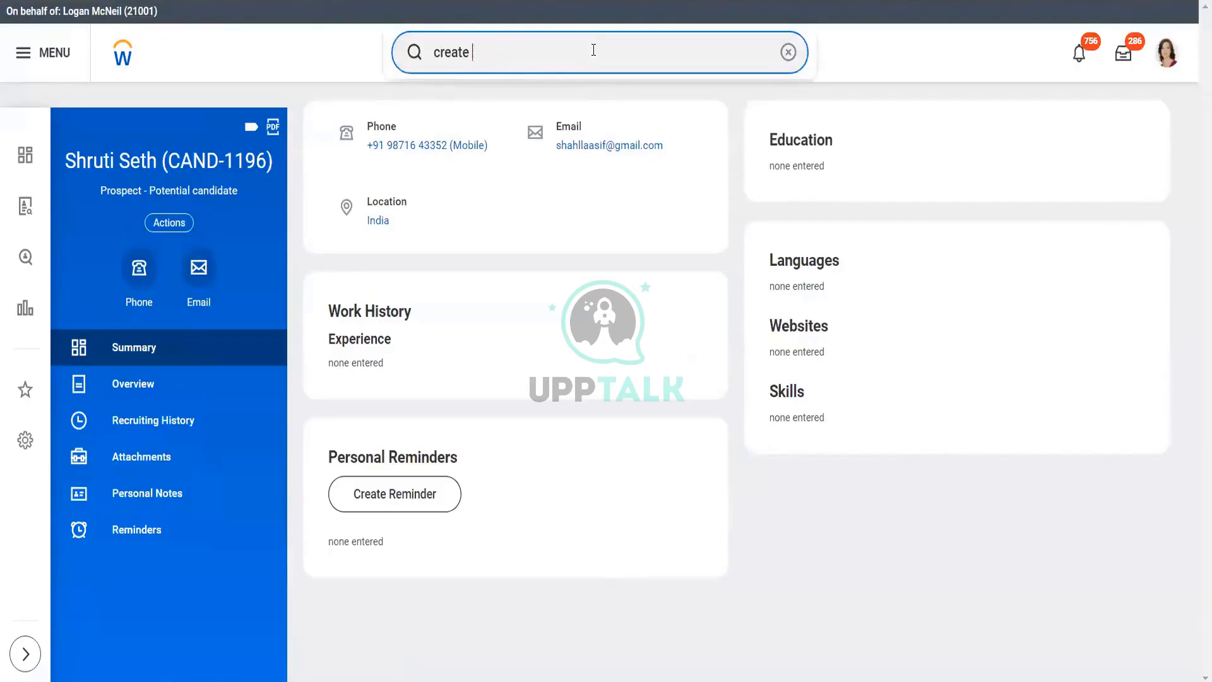
pyautogui.write('job applicati')
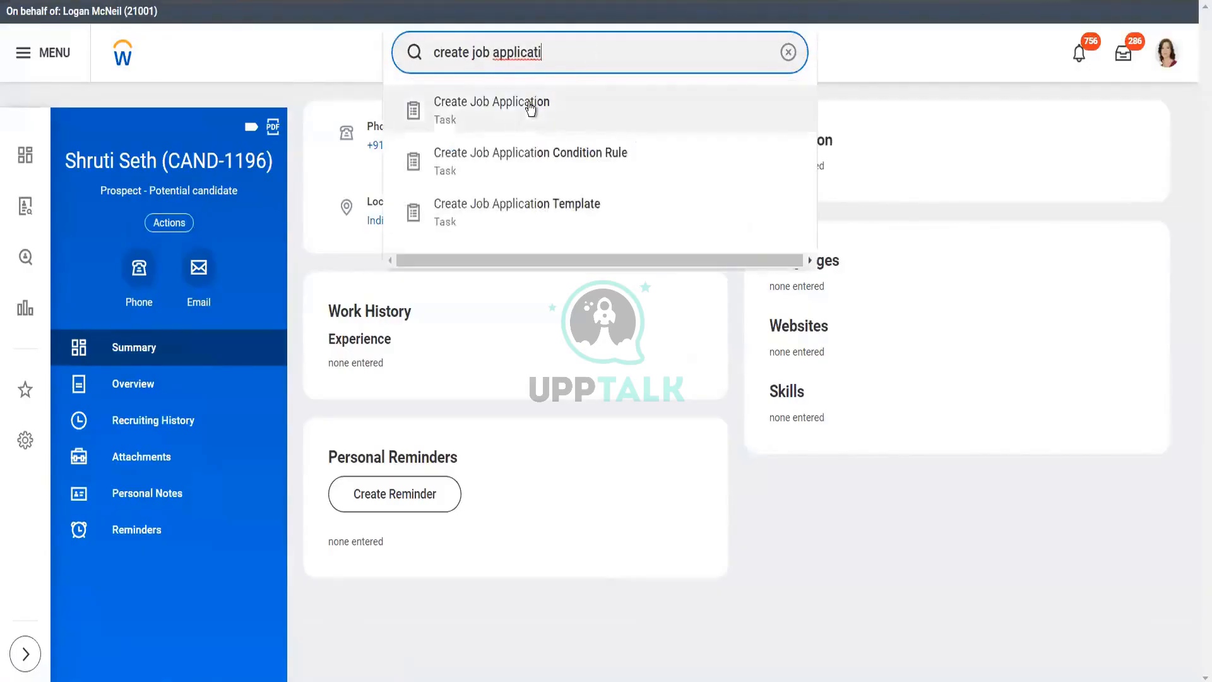
pyautogui.click(528, 104)
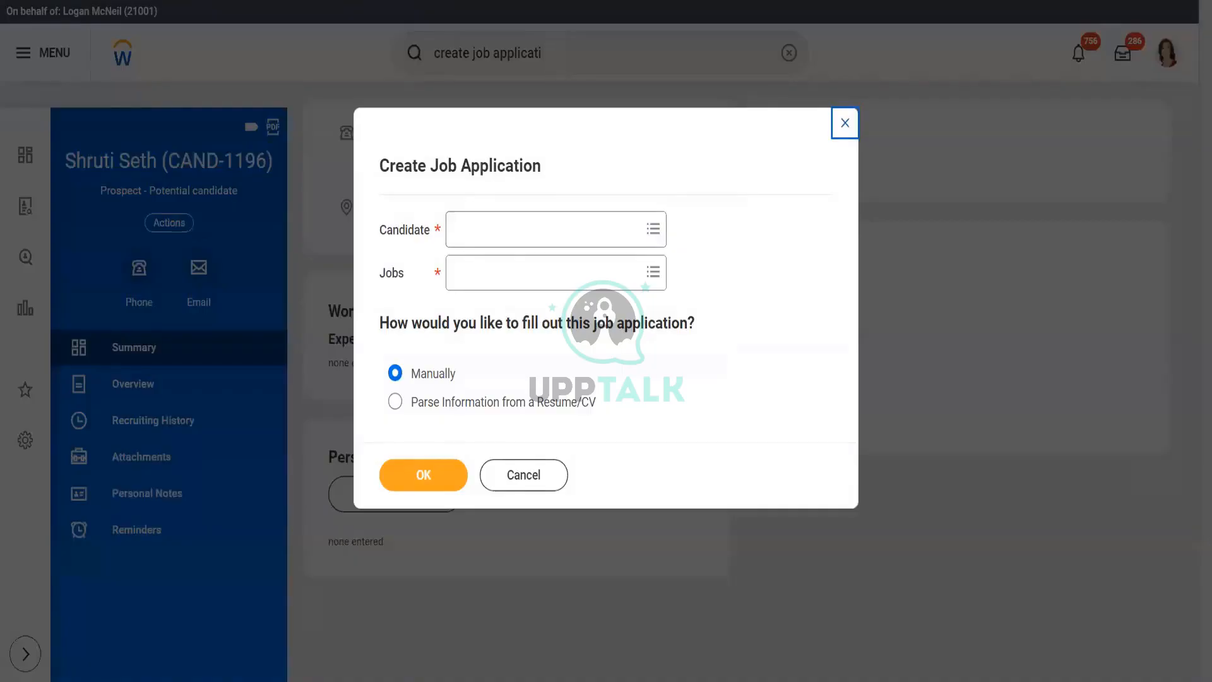
# - Duplicate the browser tab and cancel the Create Job Application form
pyautogui.rightClick(286, 0)
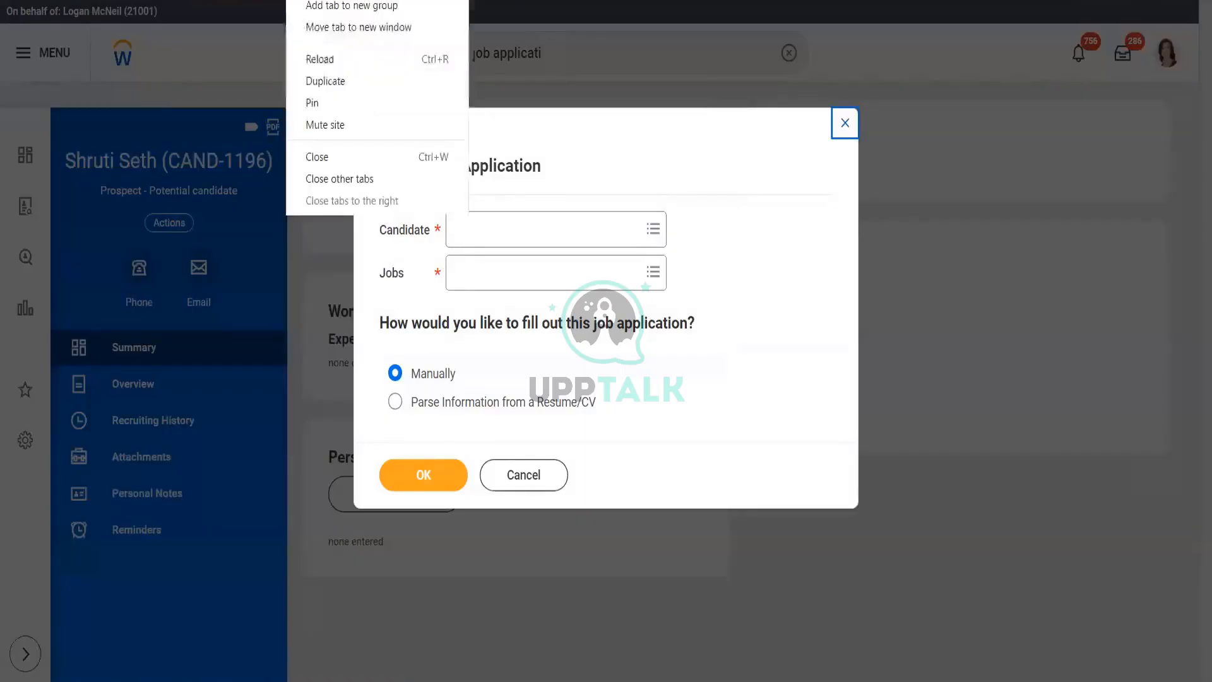
pyautogui.click(328, 79)
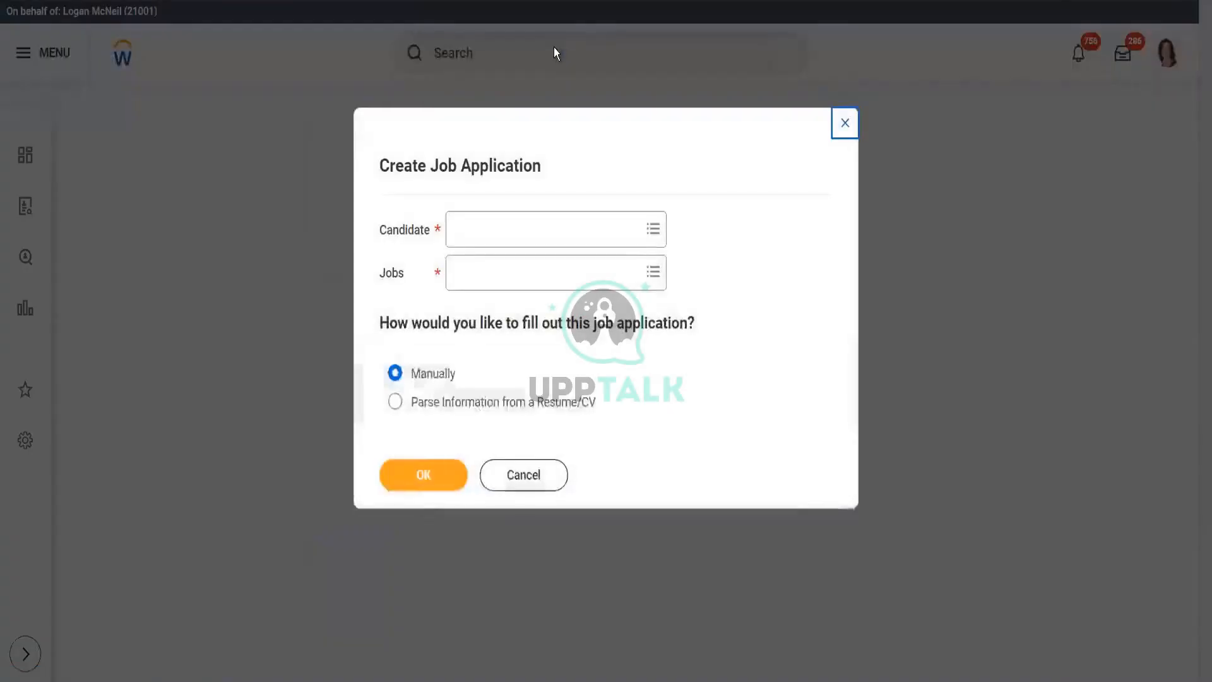
pyautogui.click(516, 476)
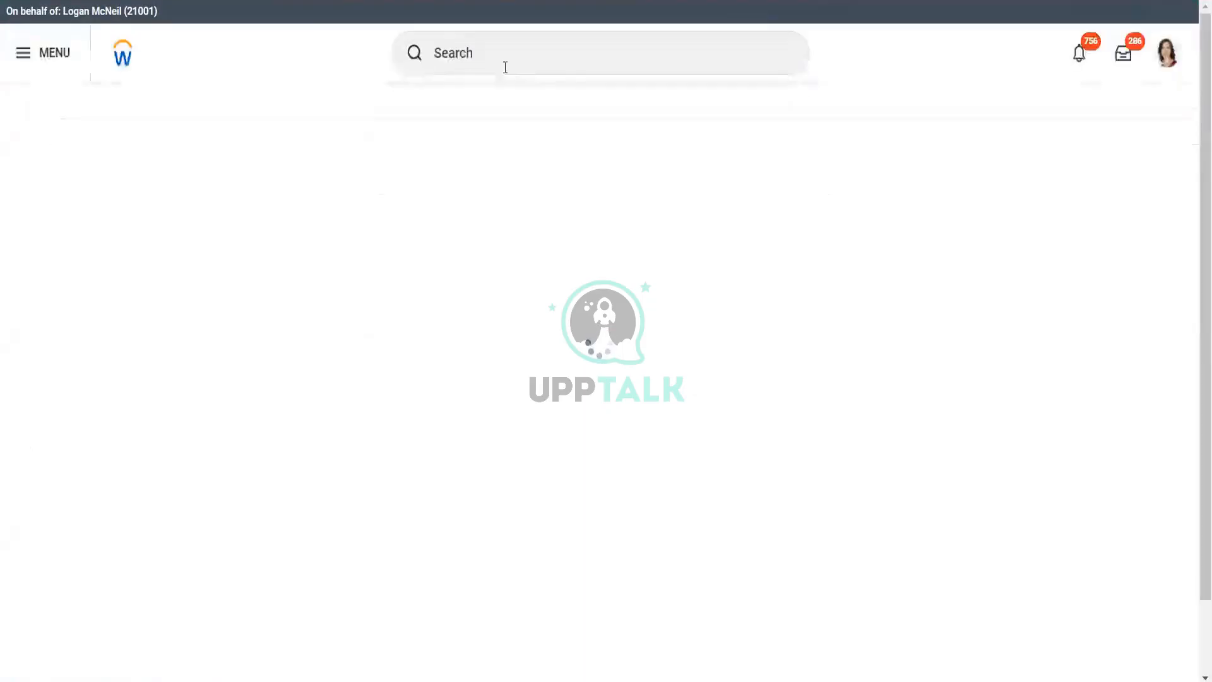
# - Search 'bp:alpha' and scroll to Job Application for Alpha Sup Org Department
pyautogui.click(505, 59)
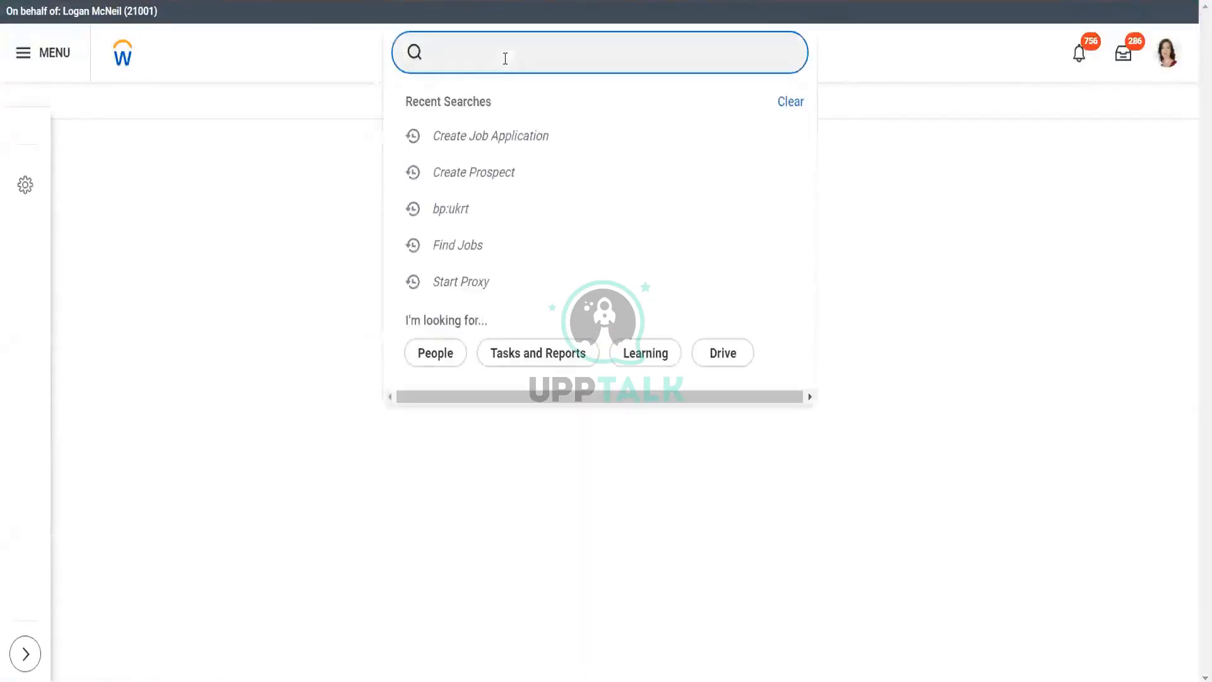
pyautogui.write('bp')
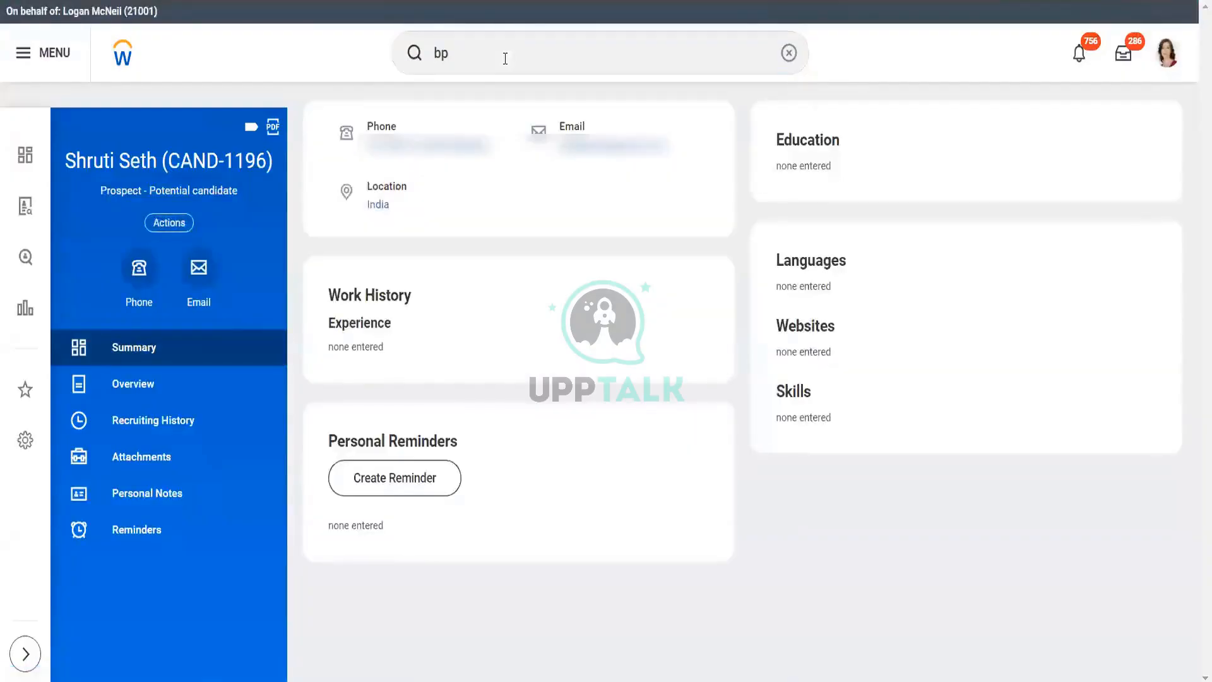
pyautogui.click(449, 52)
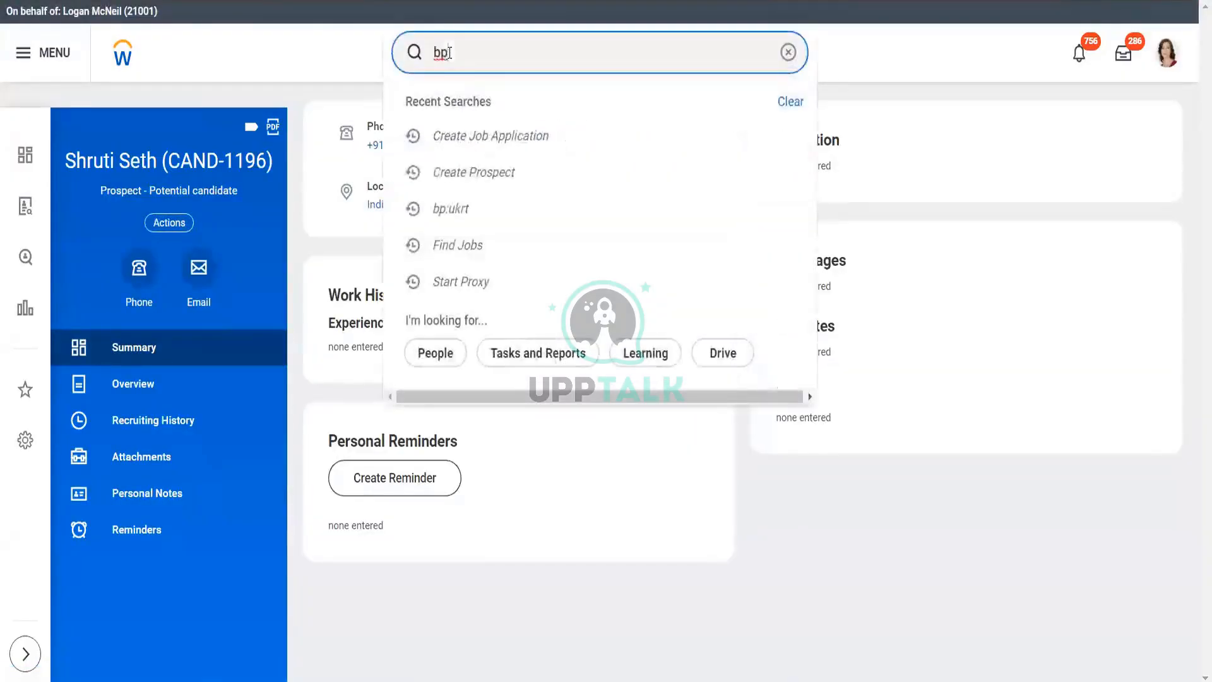
pyautogui.write(':alpha')
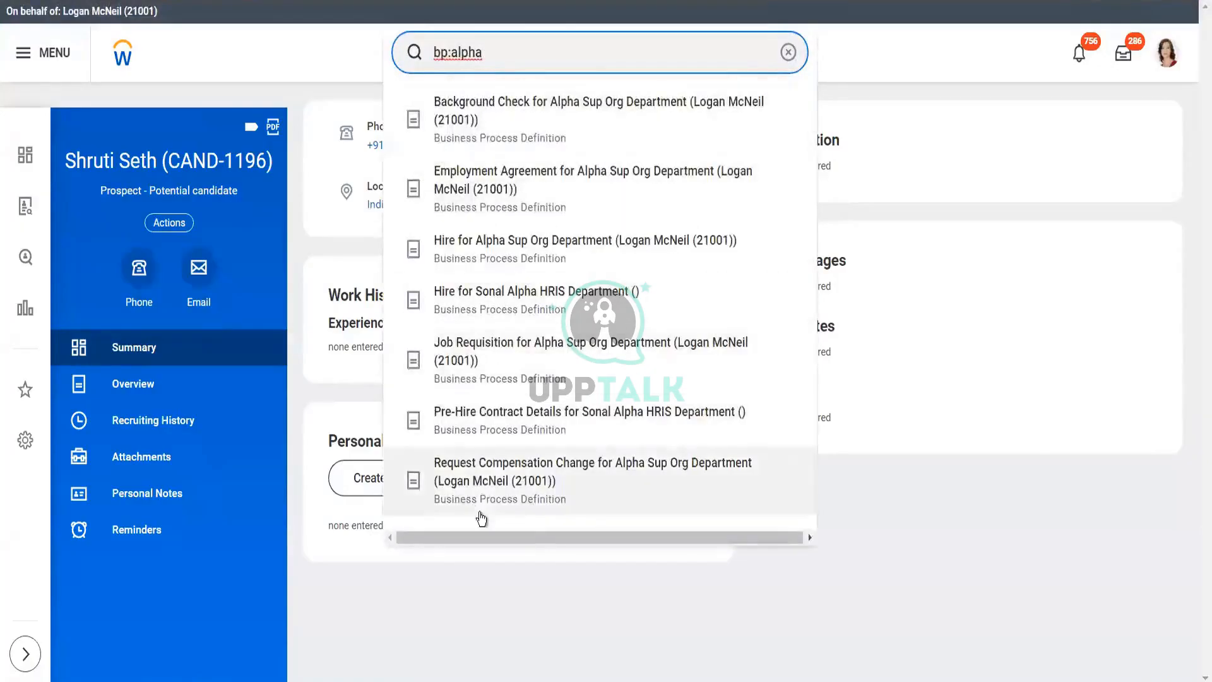
pyautogui.press('Return')
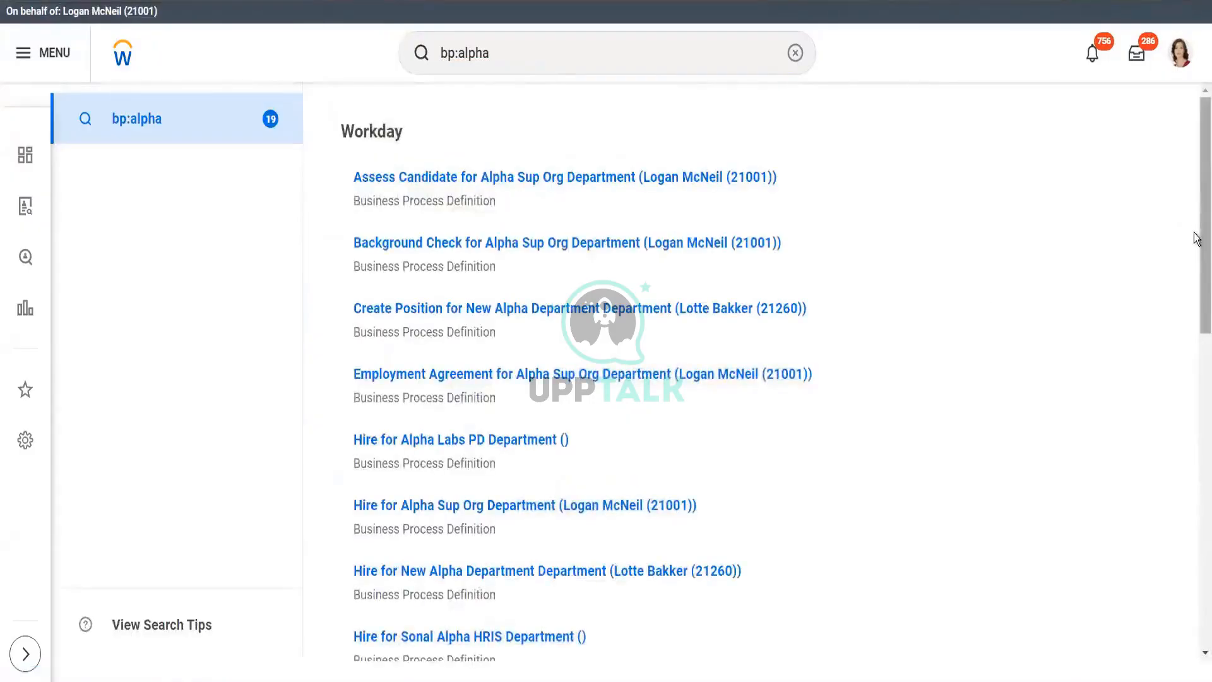
pyautogui.moveTo(1196, 238); pyautogui.dragTo(1204, 387)
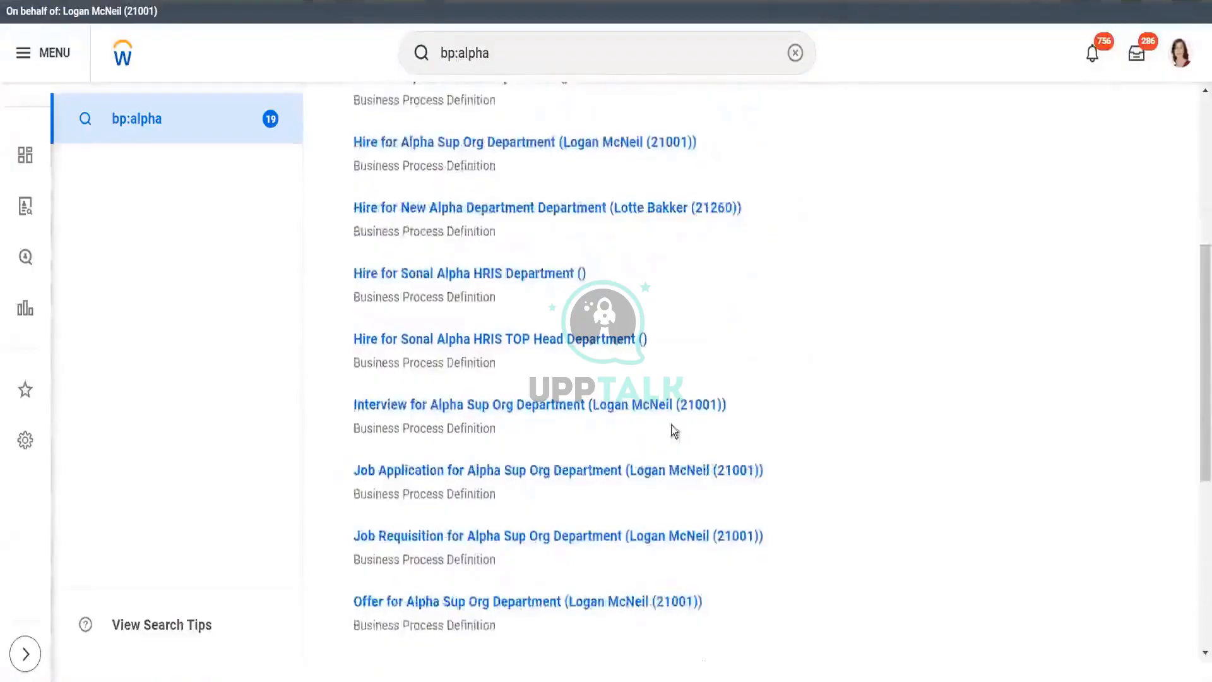
# - Open the dynamic definition of Job Application for Alpha Sup Org Department
pyautogui.click(601, 473)
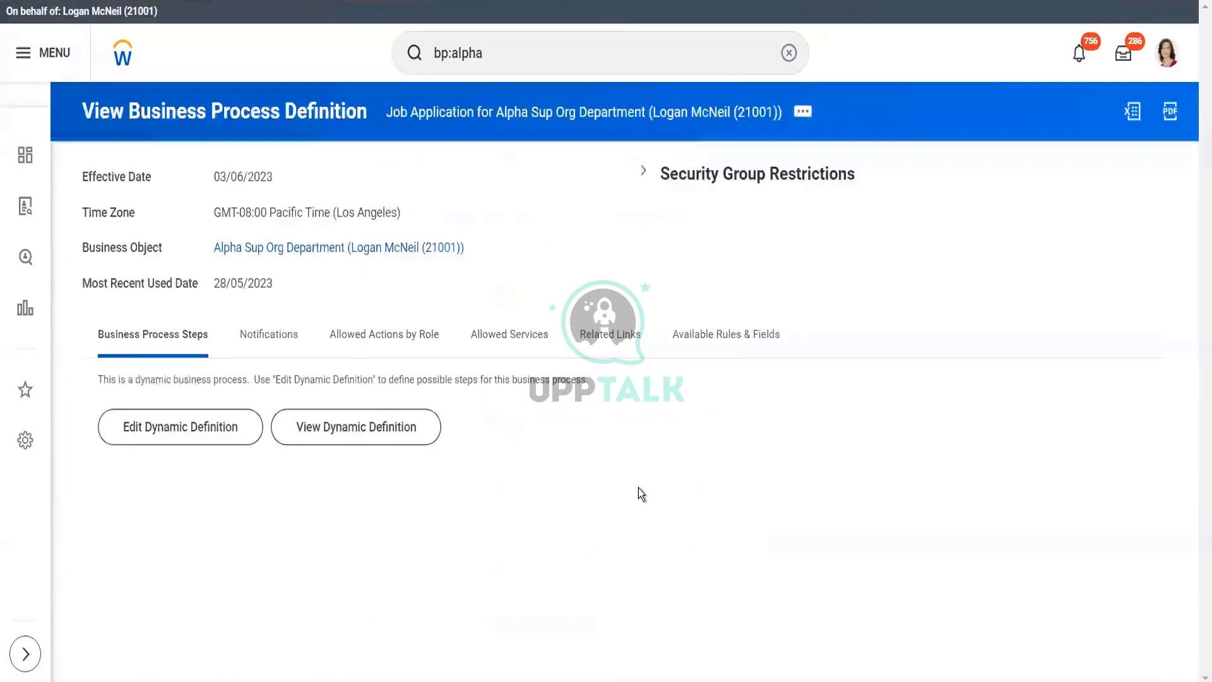
pyautogui.click(356, 432)
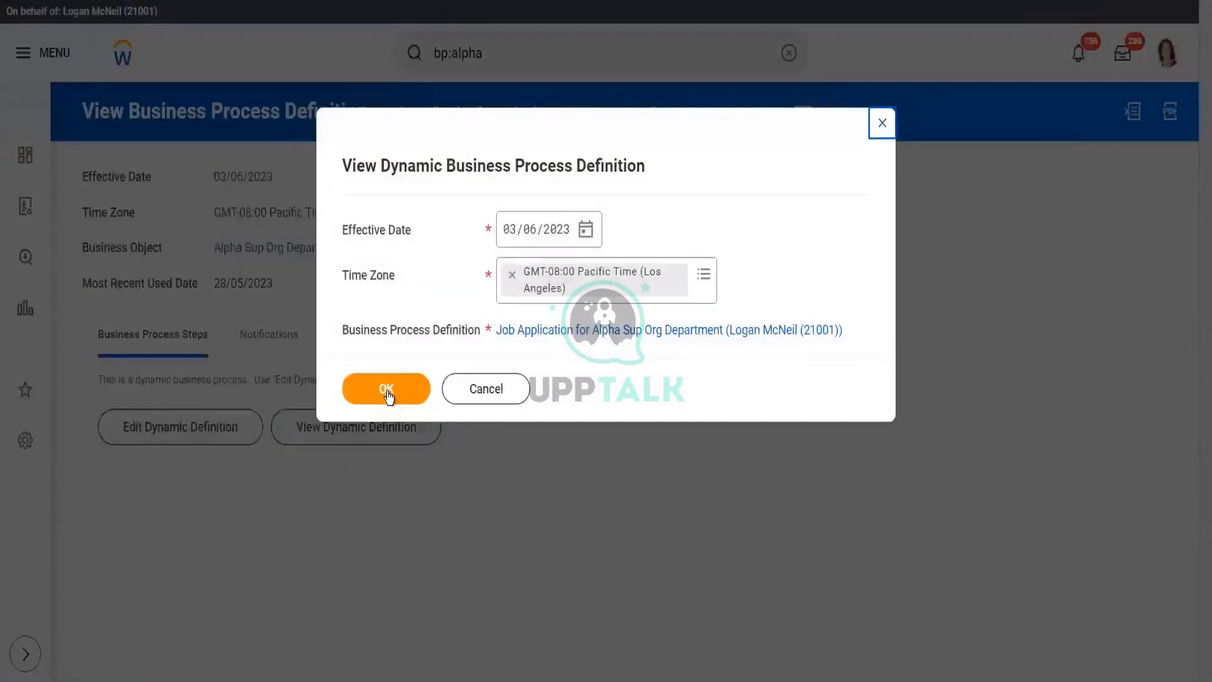
pyautogui.click(388, 393)
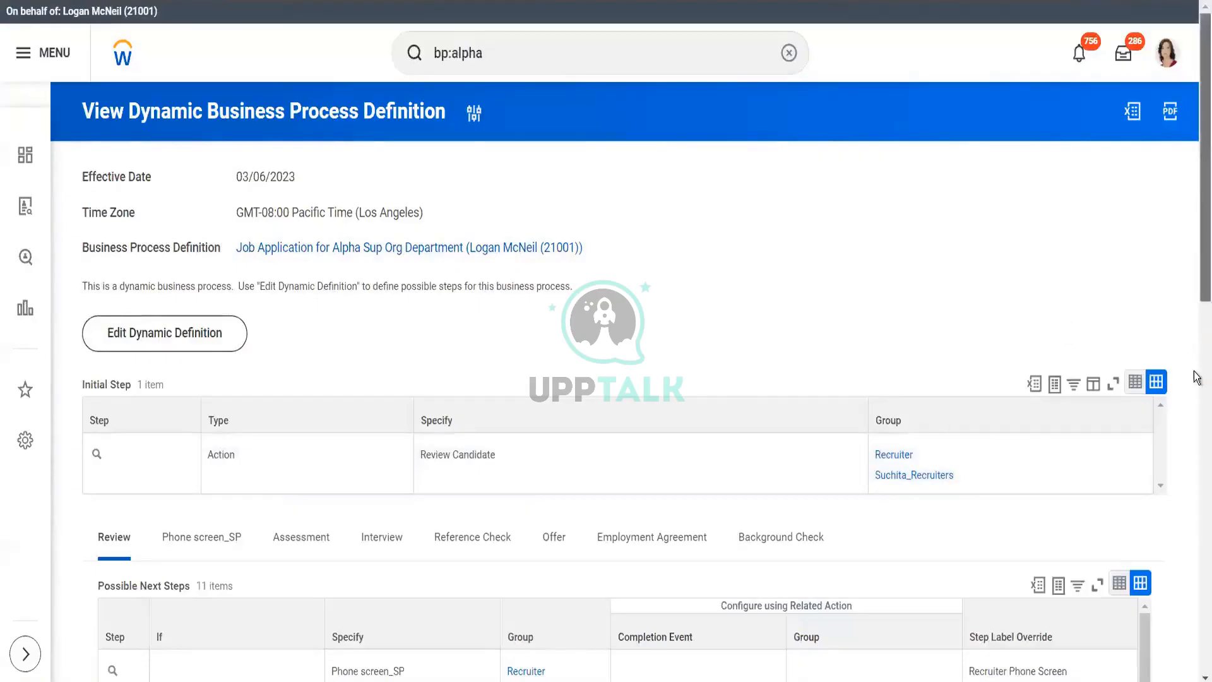
# - Review the dynamic definition, then go back to the bp:alpha search results
pyautogui.scroll(-5, 1198, 378)
pyautogui.scroll(5, 1199, 378)
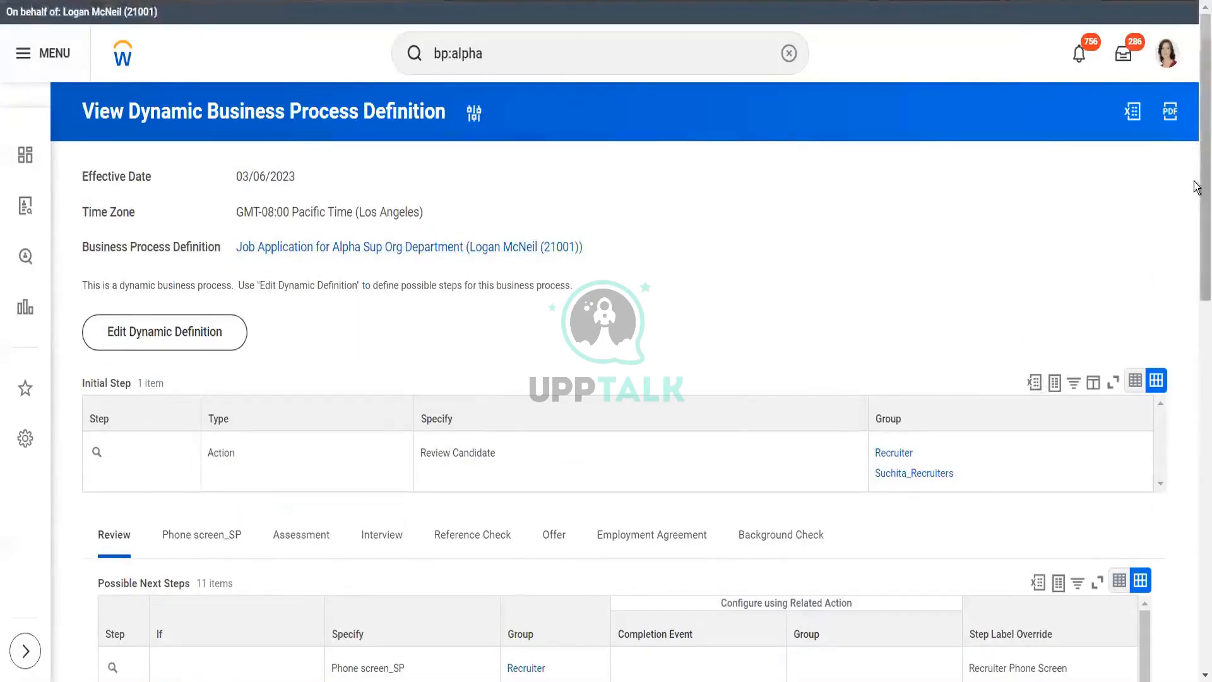
pyautogui.moveTo(1196, 184); pyautogui.dragTo(1196, 537)
pyautogui.click(1193, 270)
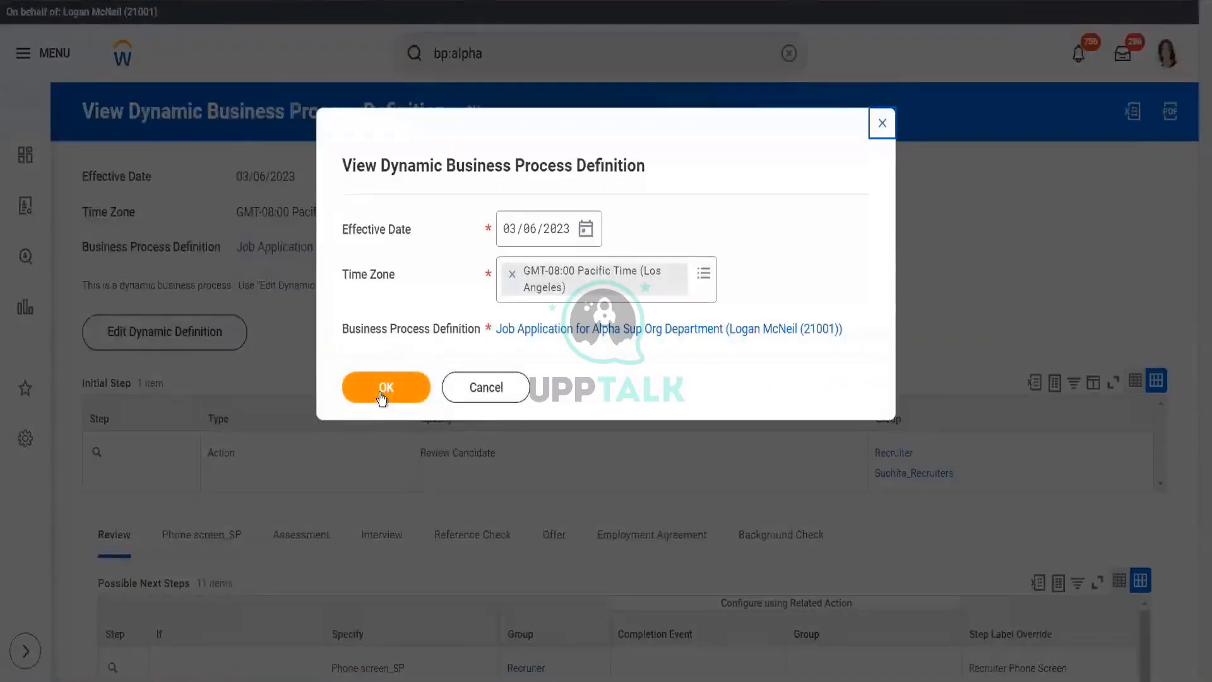
pyautogui.click(381, 392)
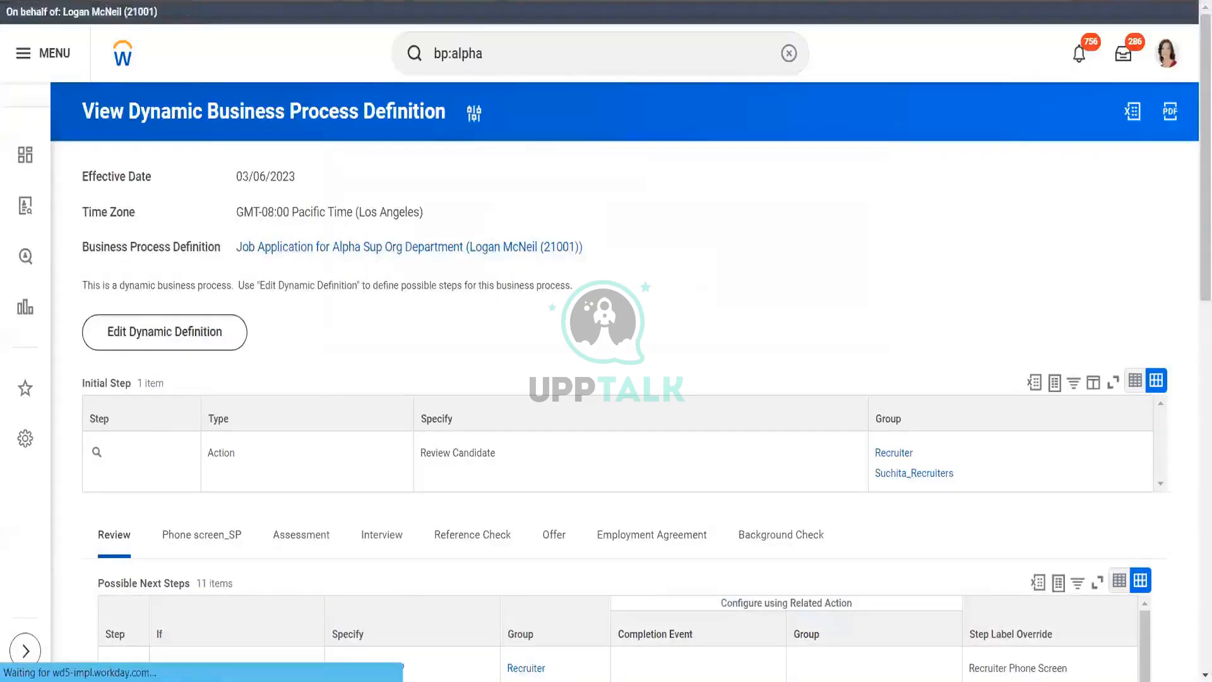
pyautogui.click(475, 113)
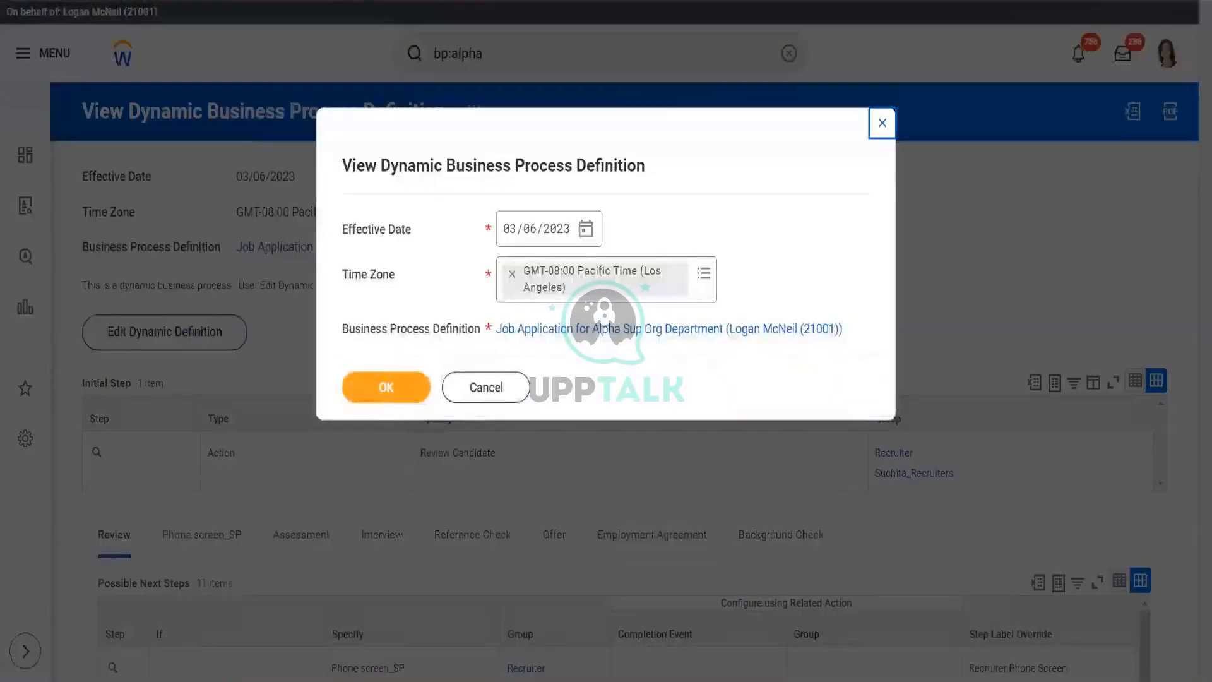
pyautogui.click(386, 387)
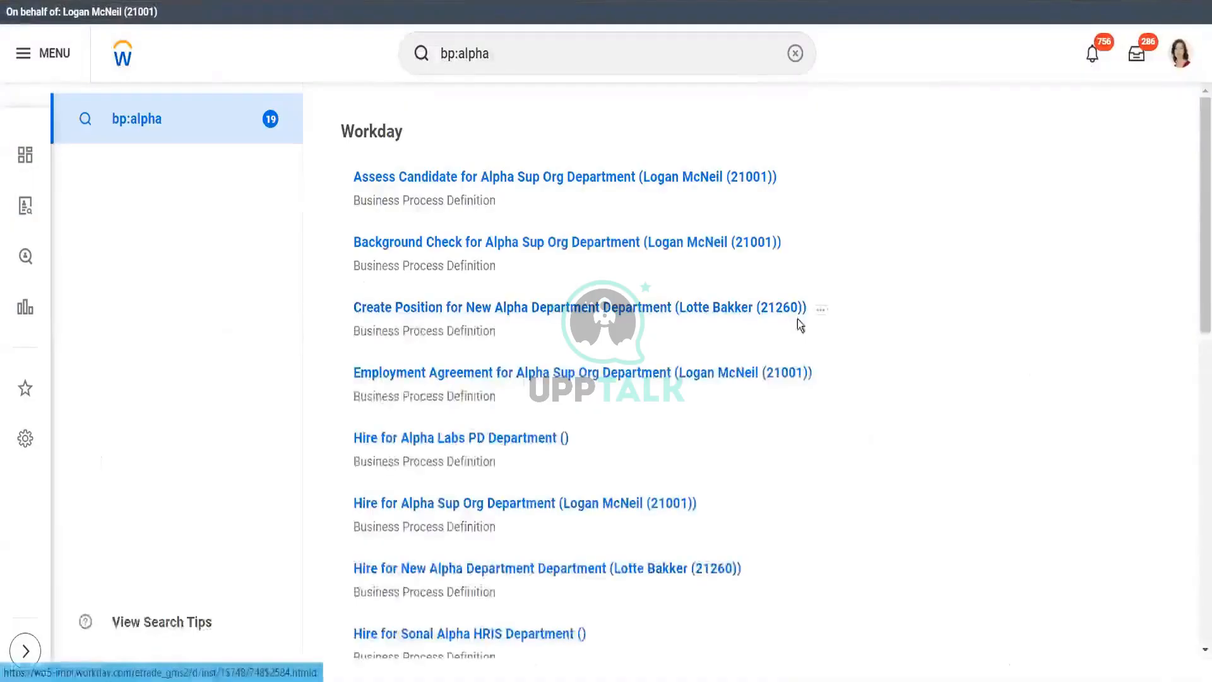
# - Open Job Application for Alpha Sup Org Department and review its Custom Notifications
pyautogui.moveTo(1196, 227); pyautogui.dragTo(1199, 420)
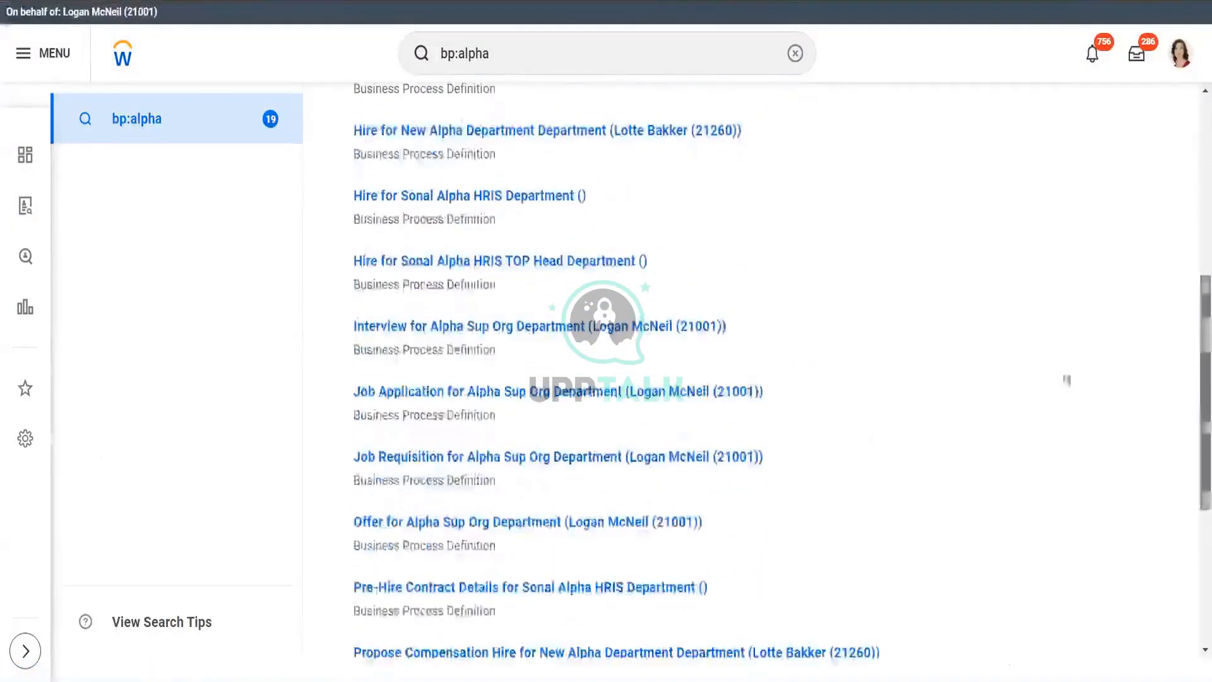
pyautogui.click(569, 392)
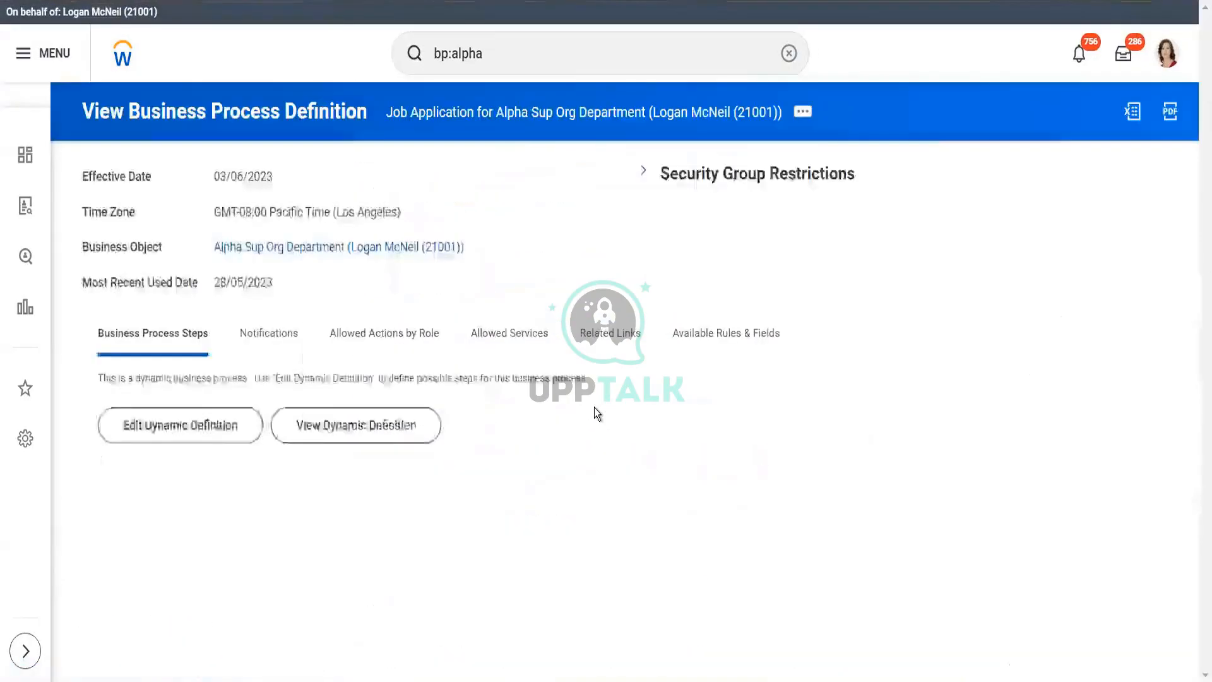
pyautogui.click(257, 335)
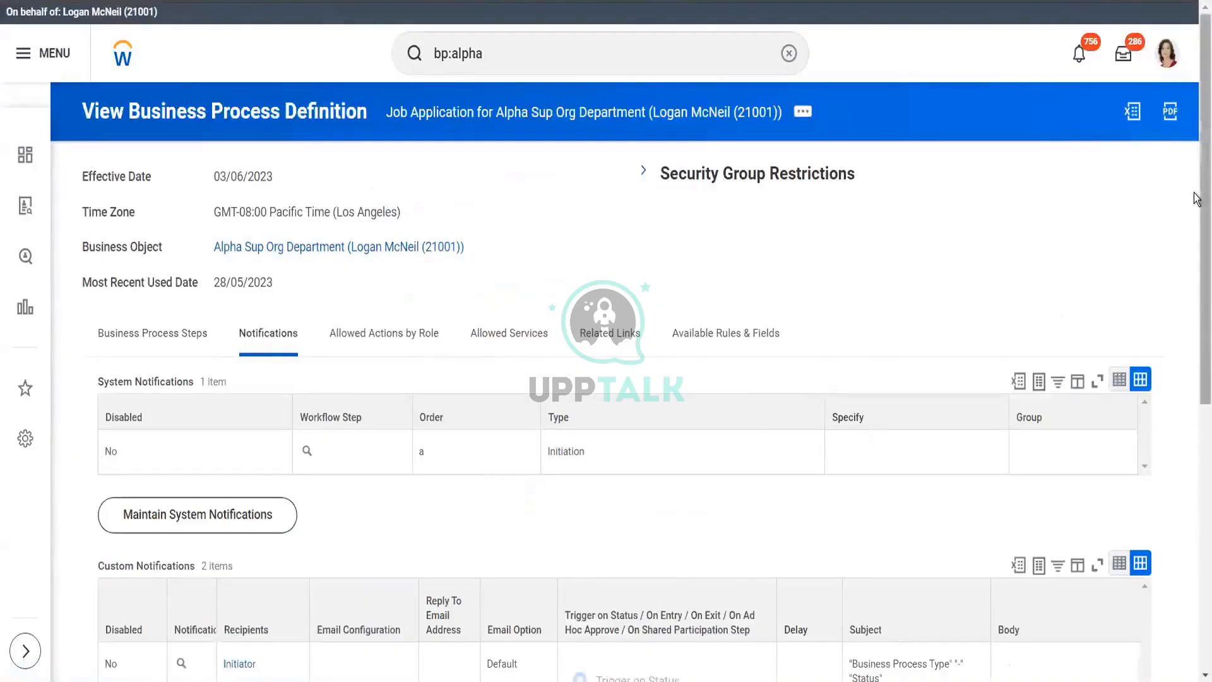
pyautogui.moveTo(1196, 199); pyautogui.dragTo(1198, 419)
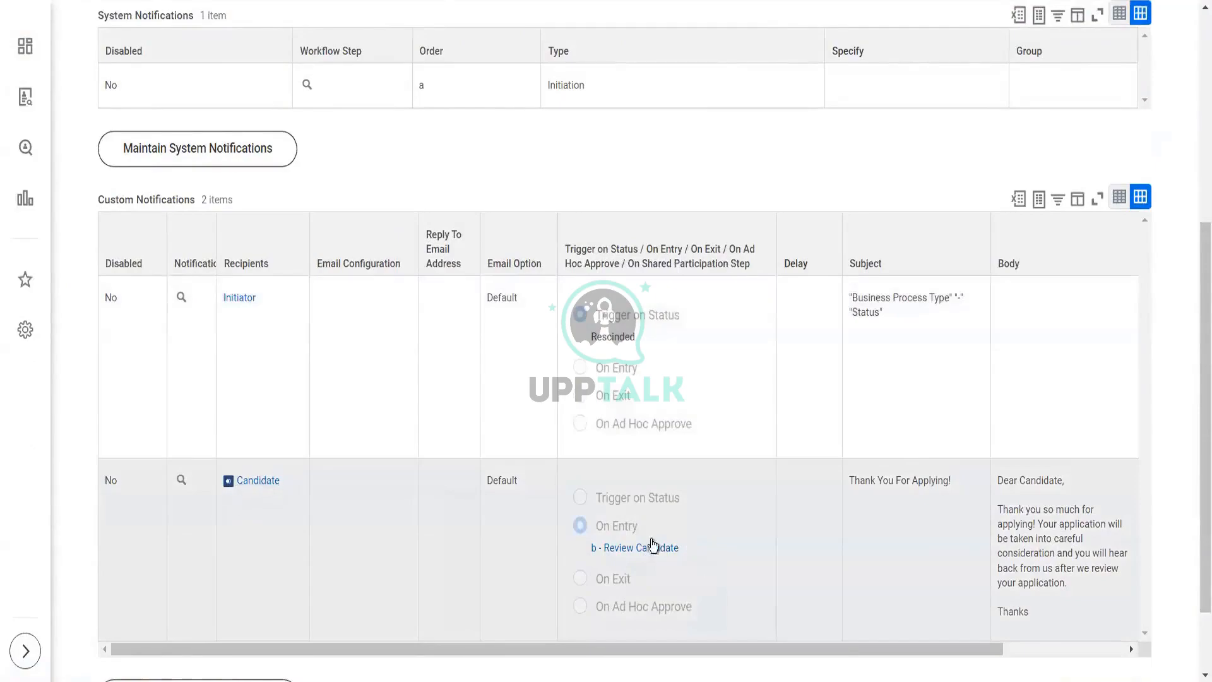
pyautogui.moveTo(620, 649); pyautogui.dragTo(322, 655)
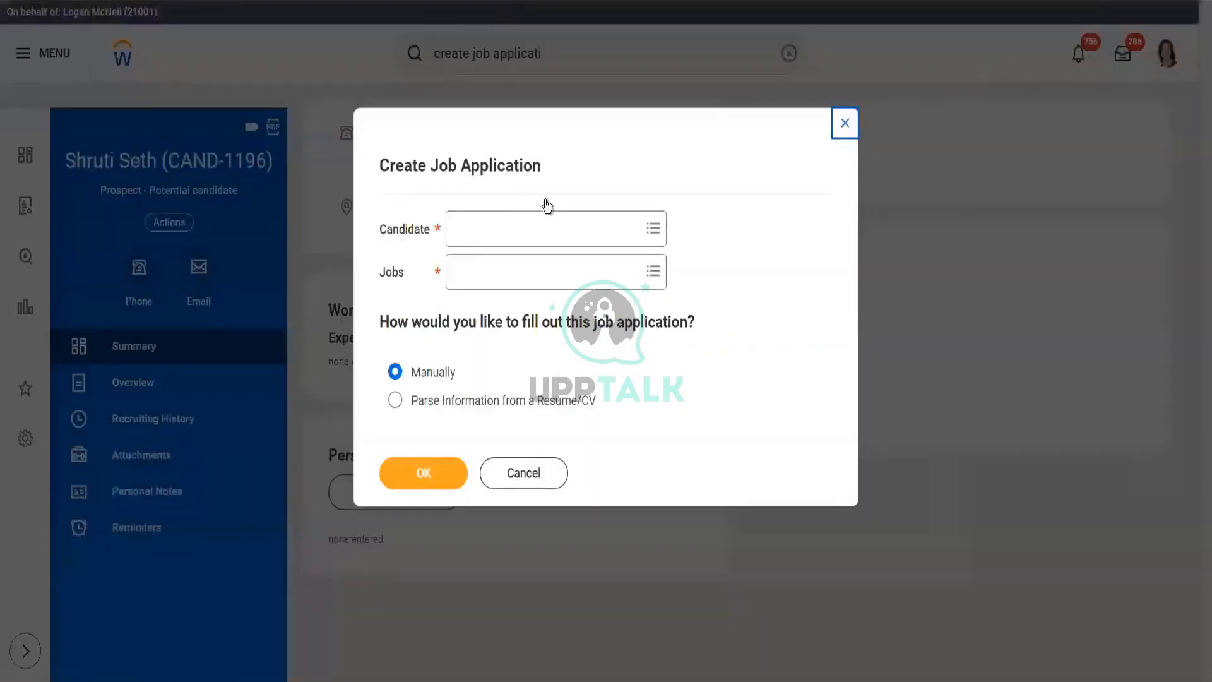
# - Pair the new prospect with requisition R-01240 Director and submit to open the application
pyautogui.click(547, 223)
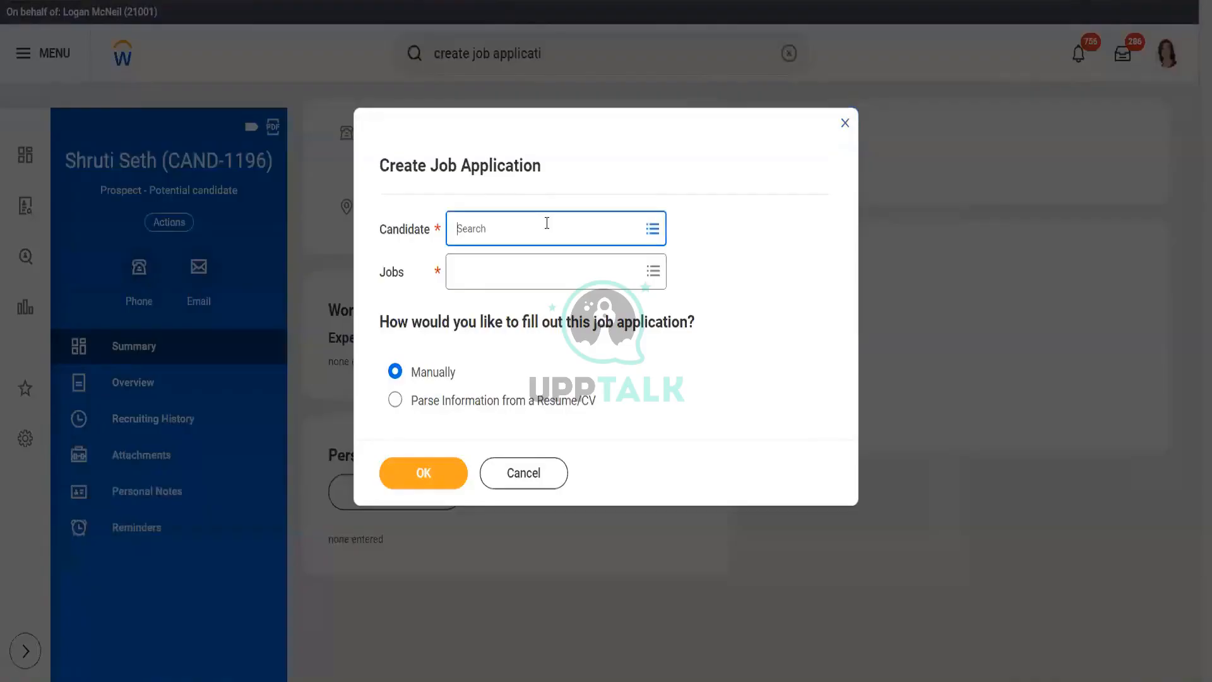
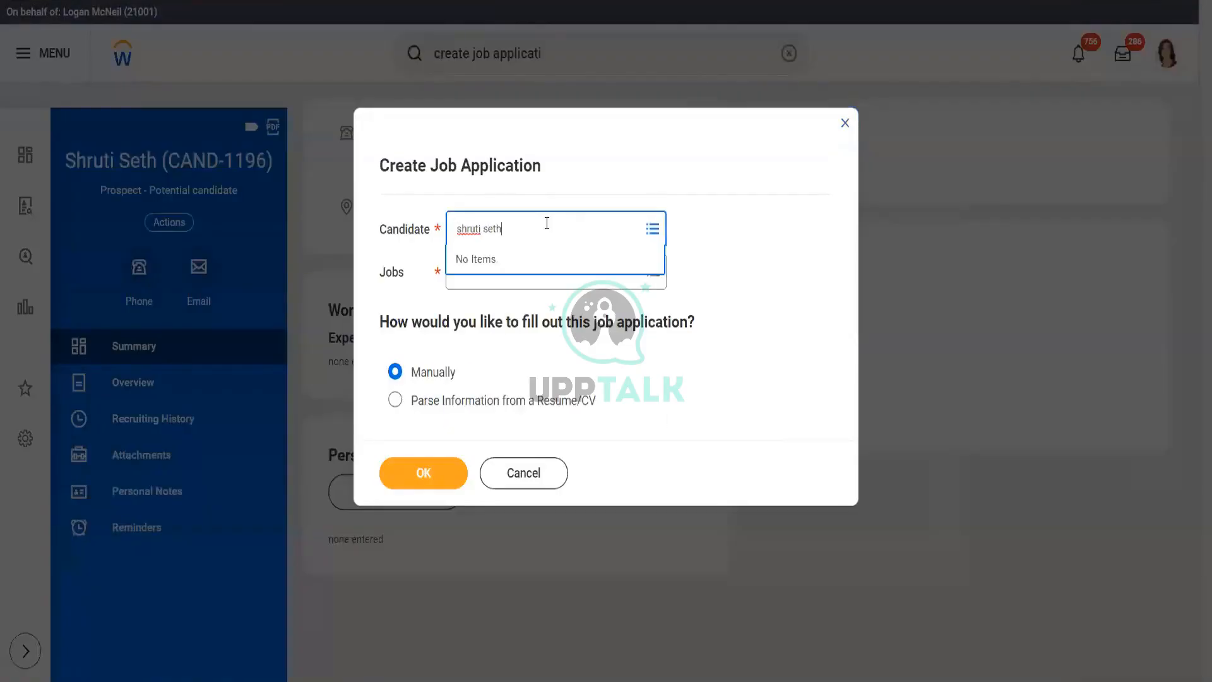
pyautogui.press('Return')
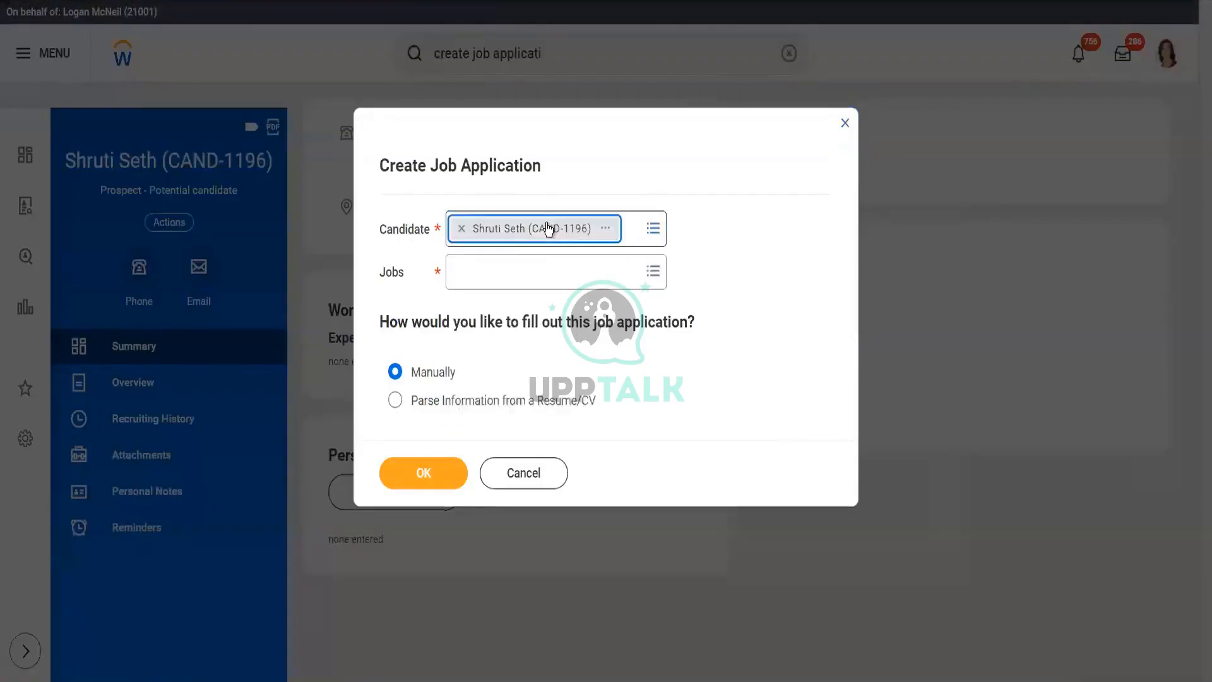
pyautogui.click(513, 276)
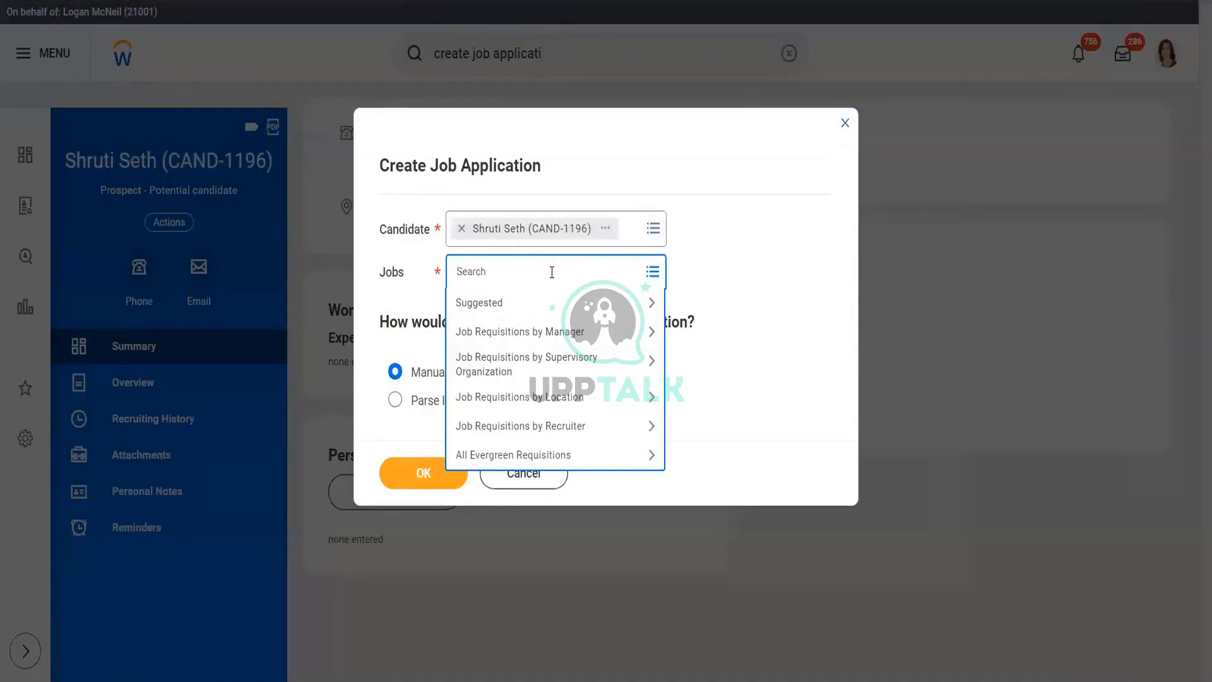
pyautogui.write('r-01240')
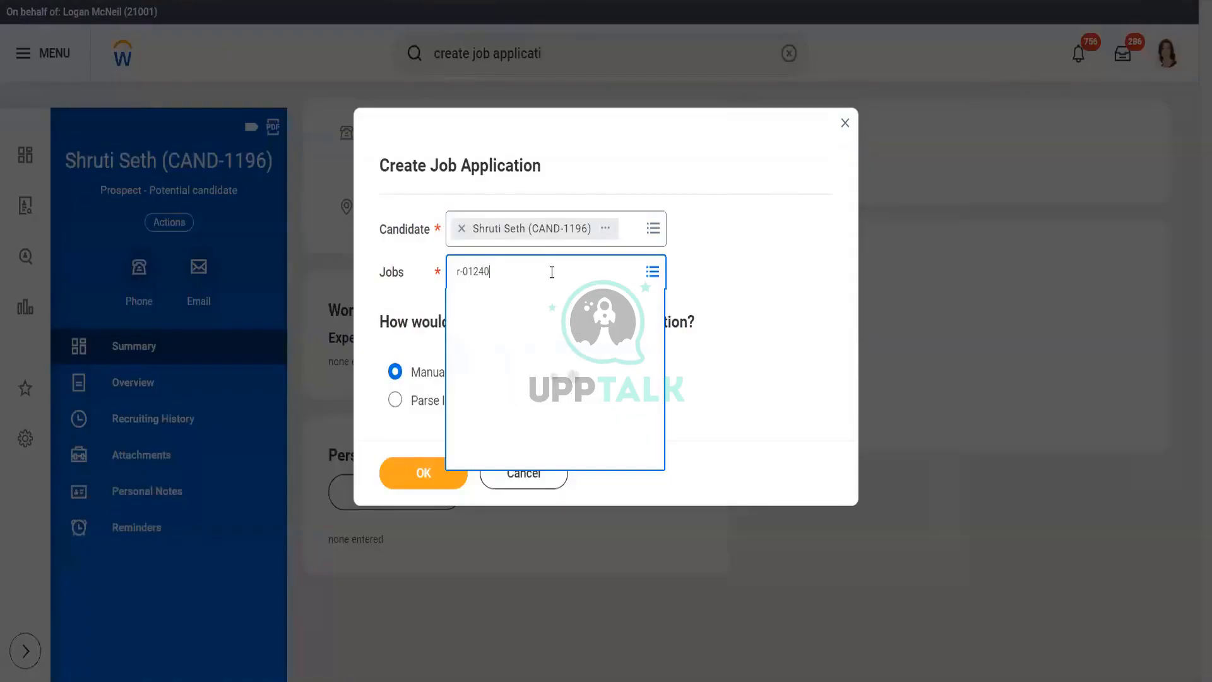
pyautogui.press('Return')
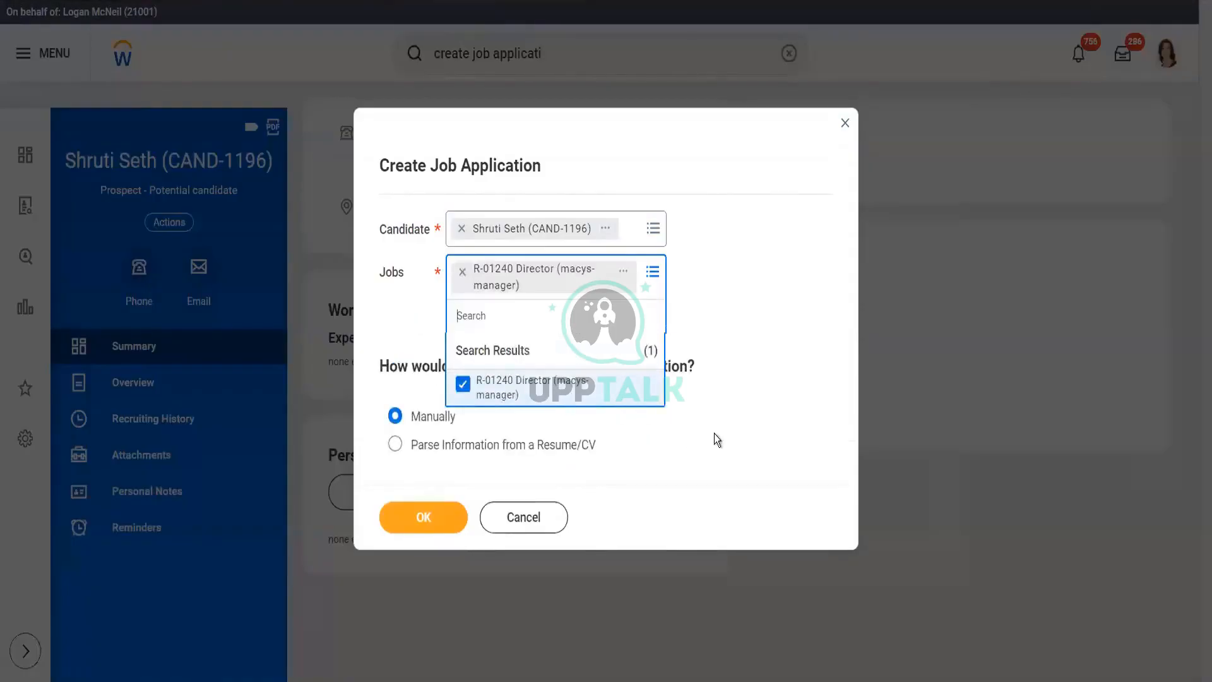
pyautogui.click(717, 440)
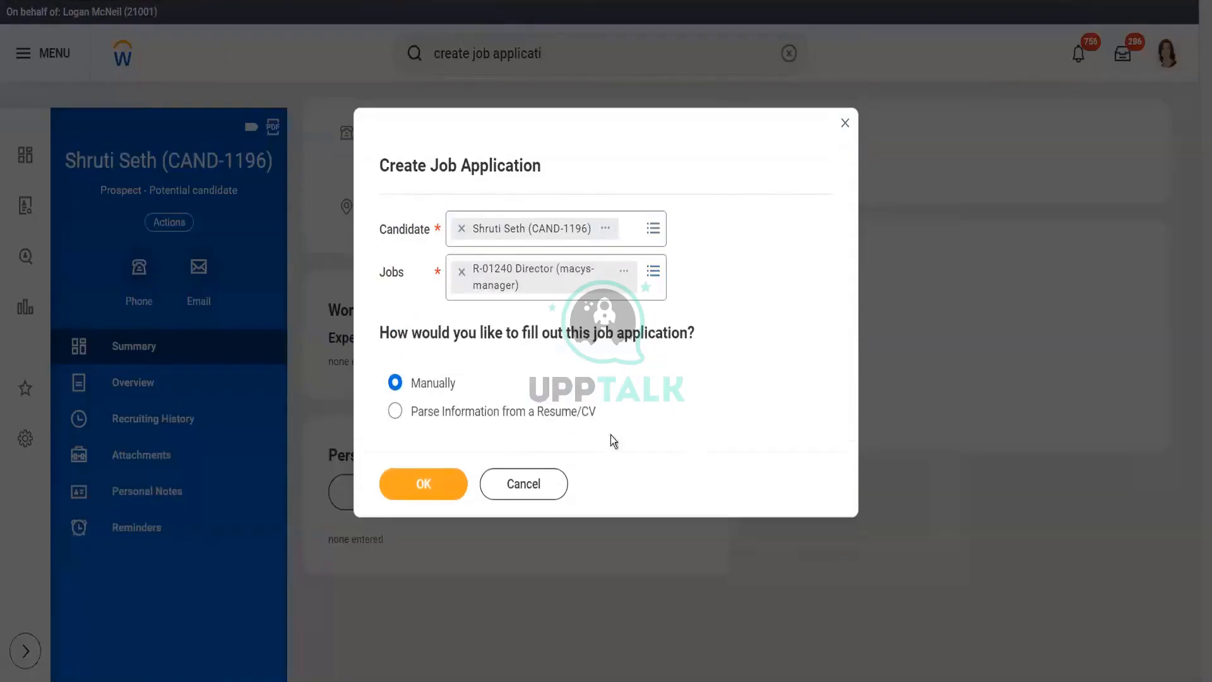
pyautogui.click(423, 488)
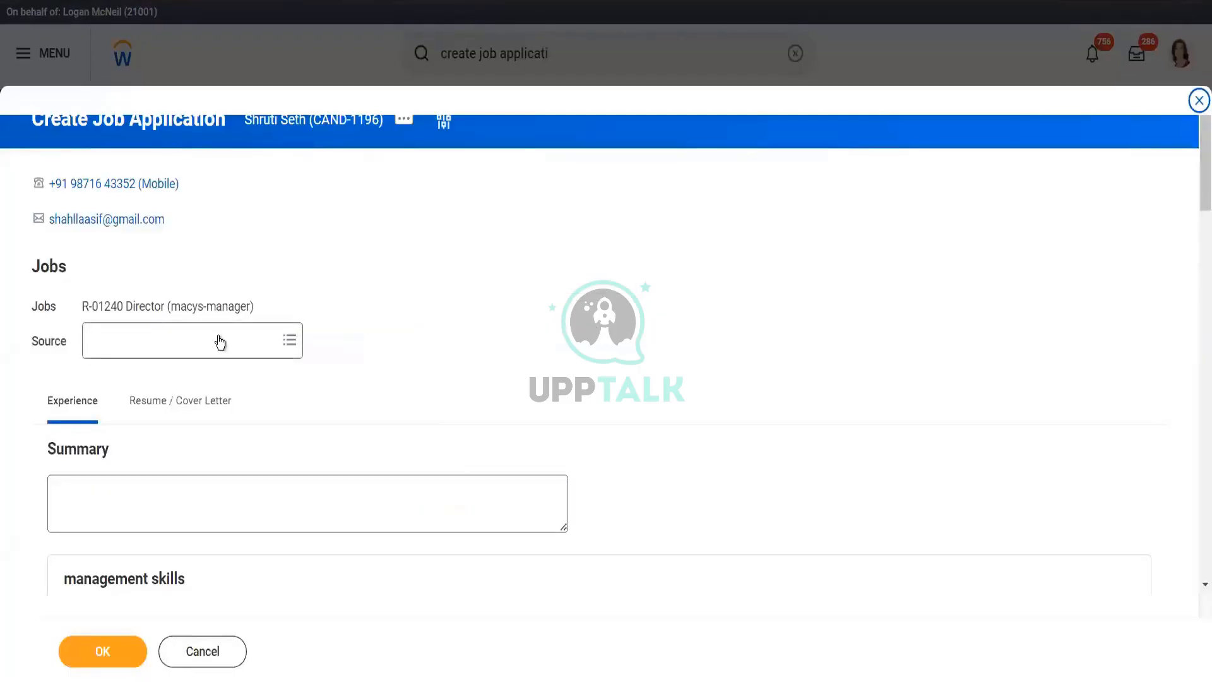
# - Select the 'R-01240 Director' job text and duplicate the browser tab
pyautogui.moveTo(1195, 173); pyautogui.dragTo(1195, 213)
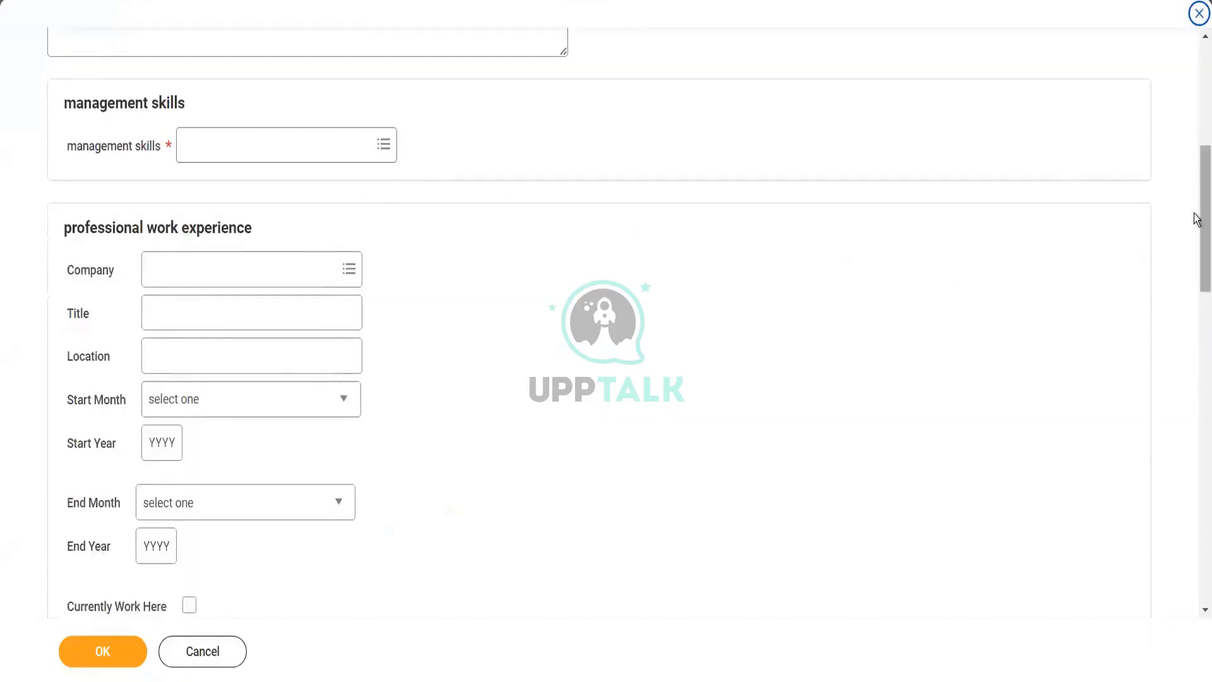
pyautogui.moveTo(1195, 218); pyautogui.dragTo(1198, 55)
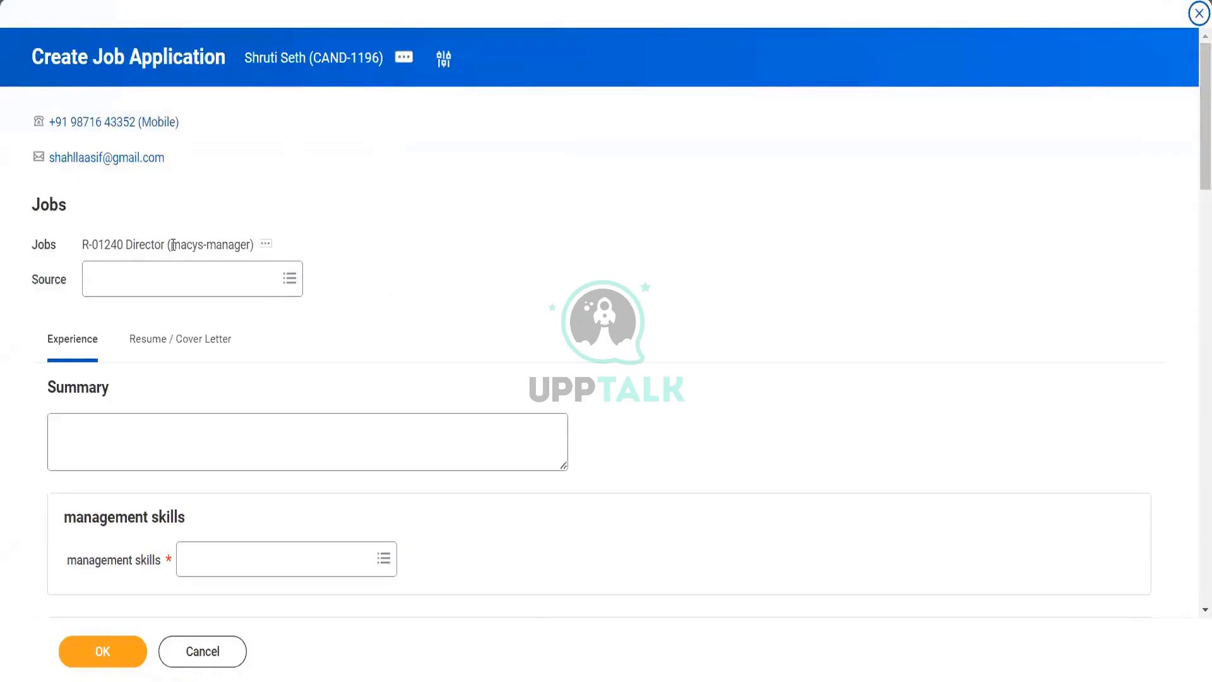
pyautogui.moveTo(173, 245); pyautogui.dragTo(246, 246)
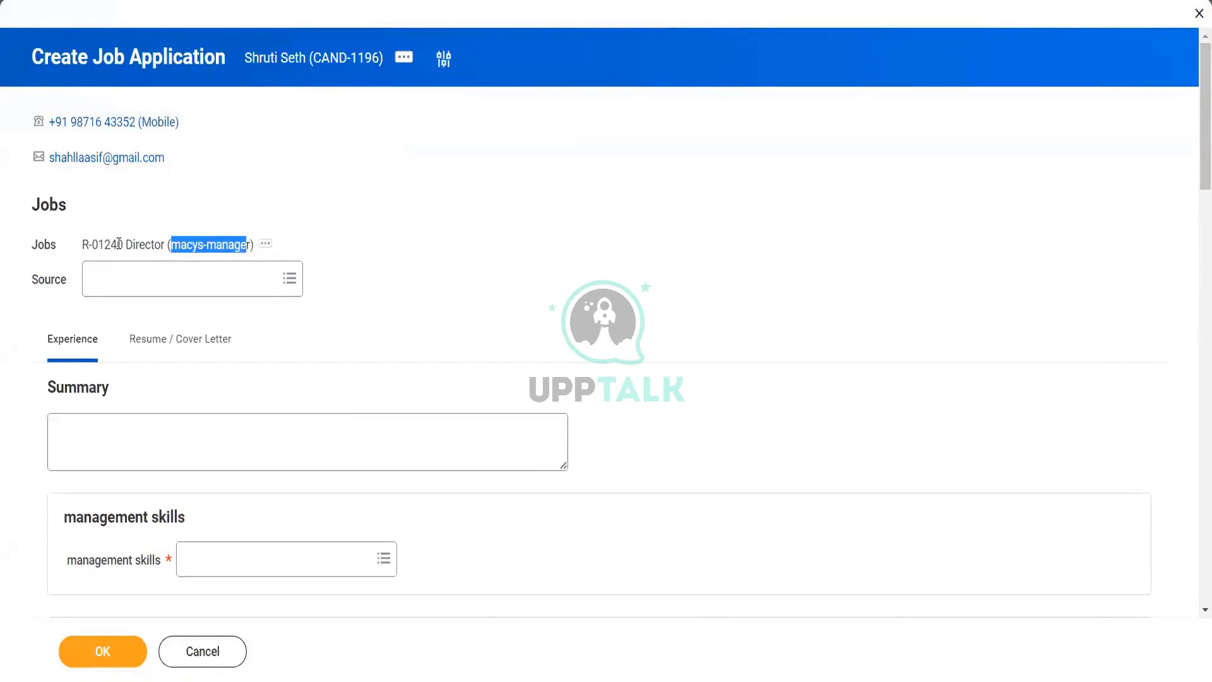
pyautogui.moveTo(84, 245); pyautogui.dragTo(165, 243)
pyautogui.hotkey('ctrl', 'c')
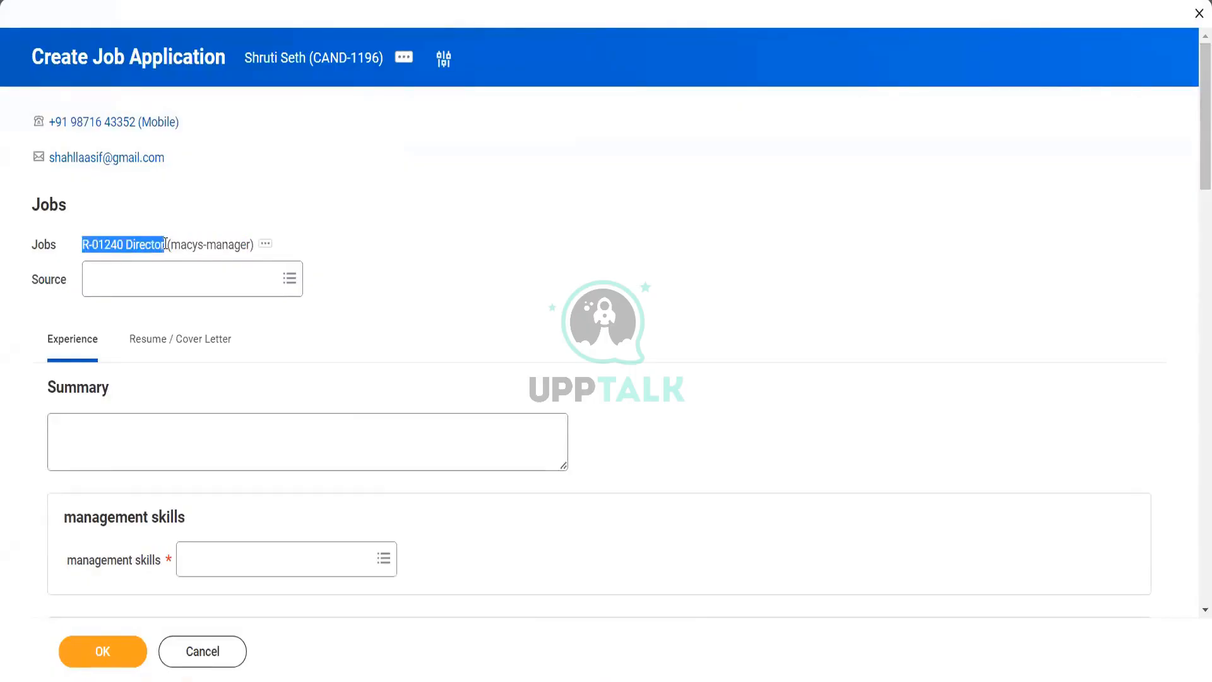
pyautogui.rightClick(296, 1)
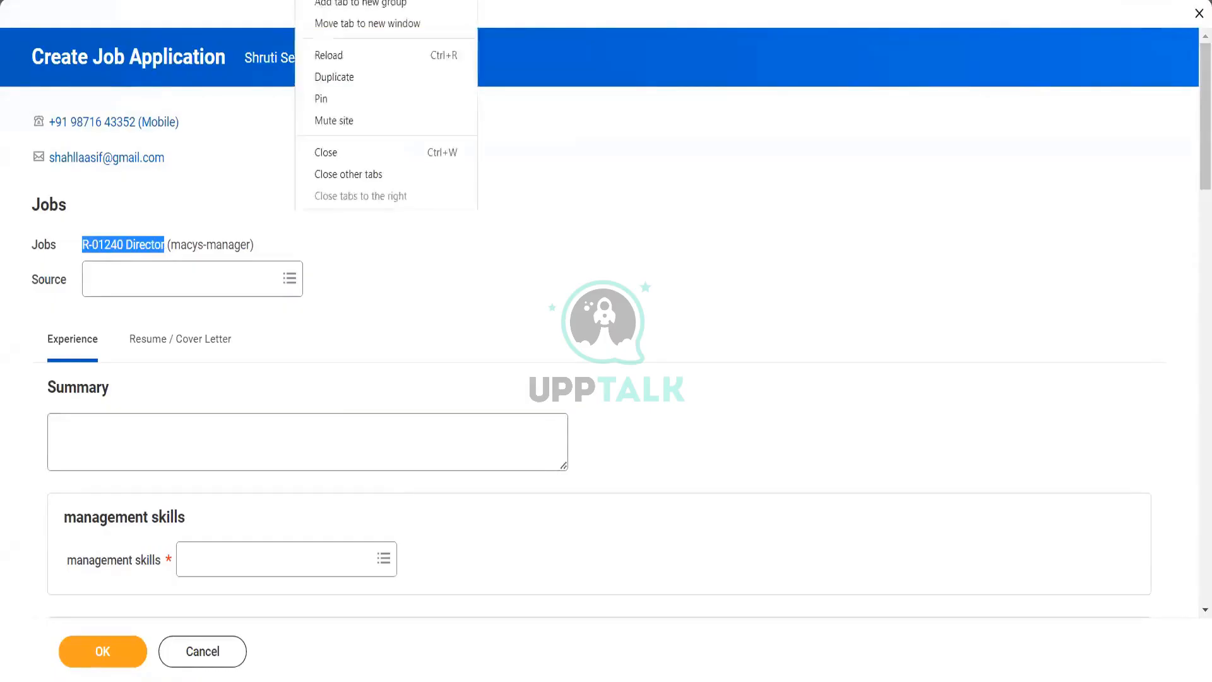
pyautogui.click(335, 79)
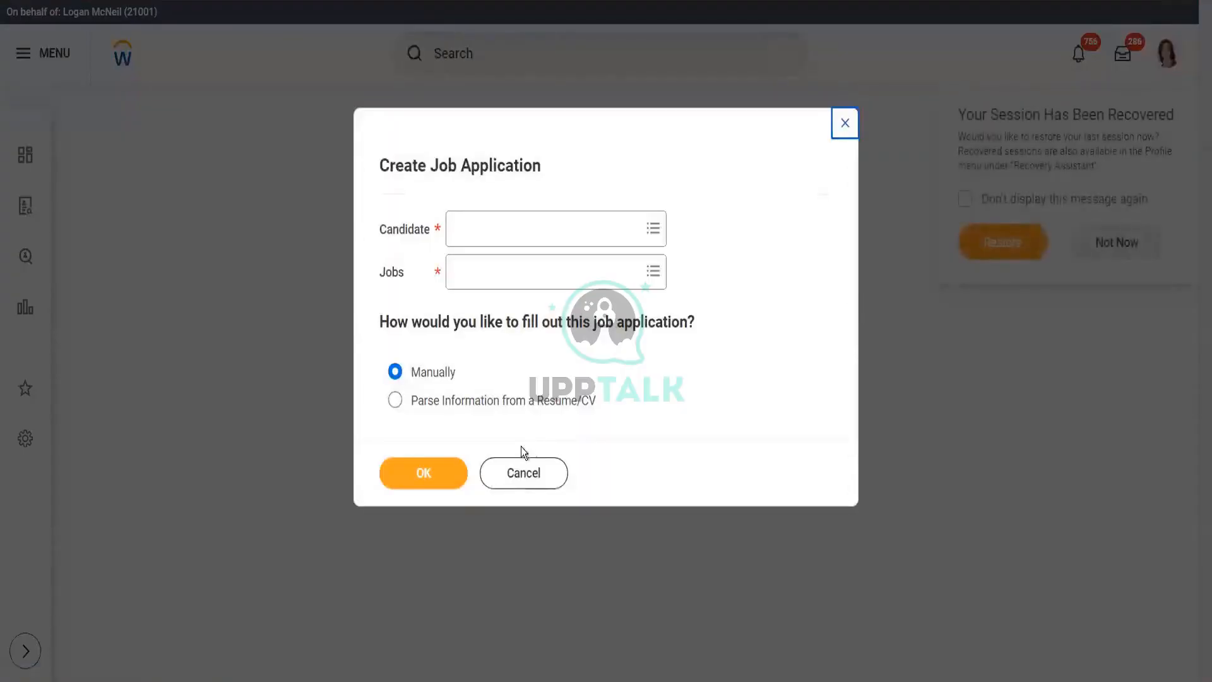
# - Dismiss the empty prompt and open the View Job Requisition report
pyautogui.click(523, 473)
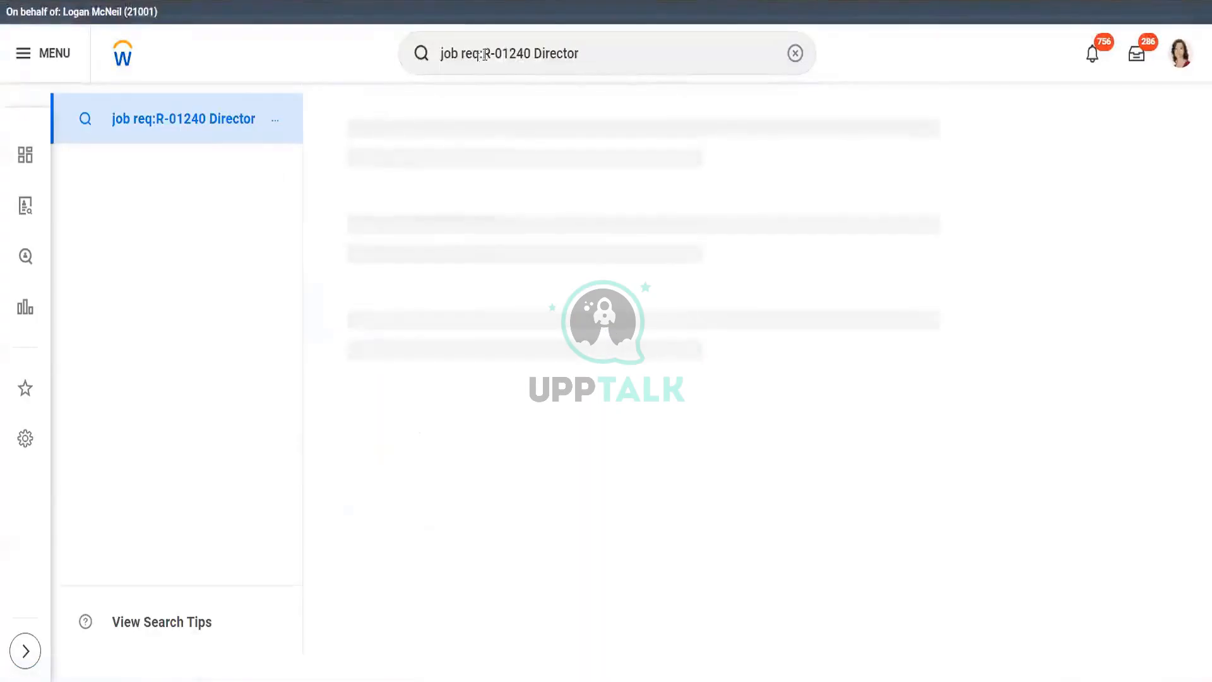
pyautogui.tripleClick(585, 53)
pyautogui.write('job req')
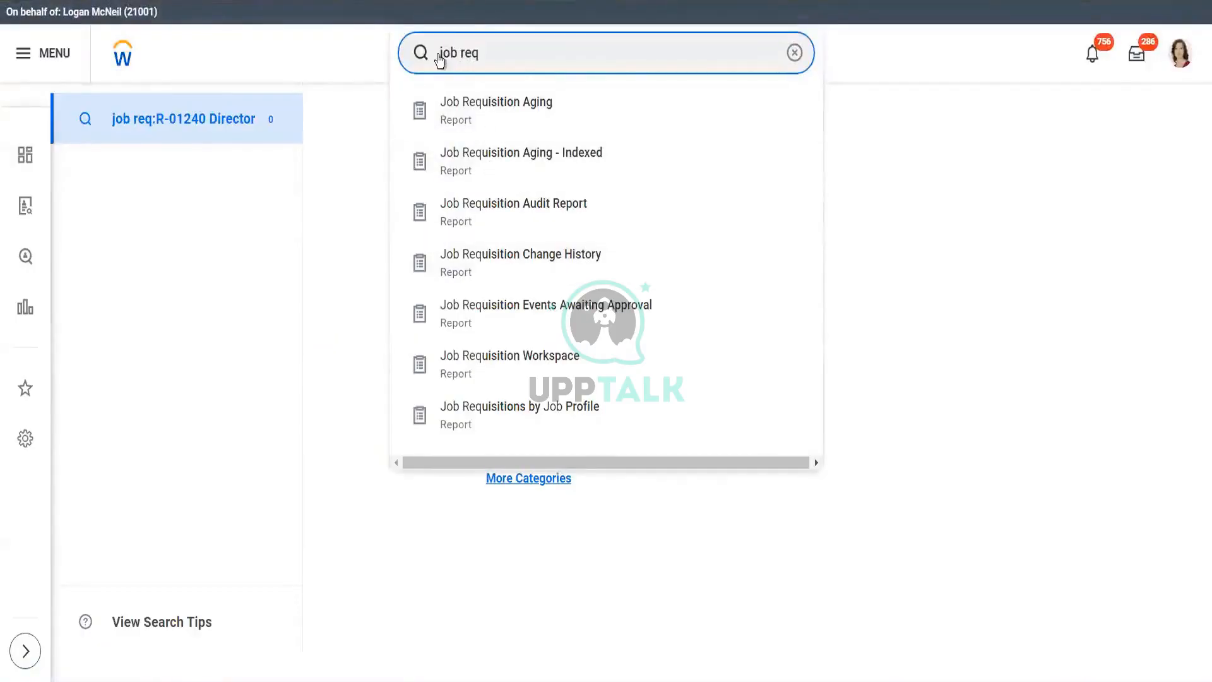
pyautogui.press('Return')
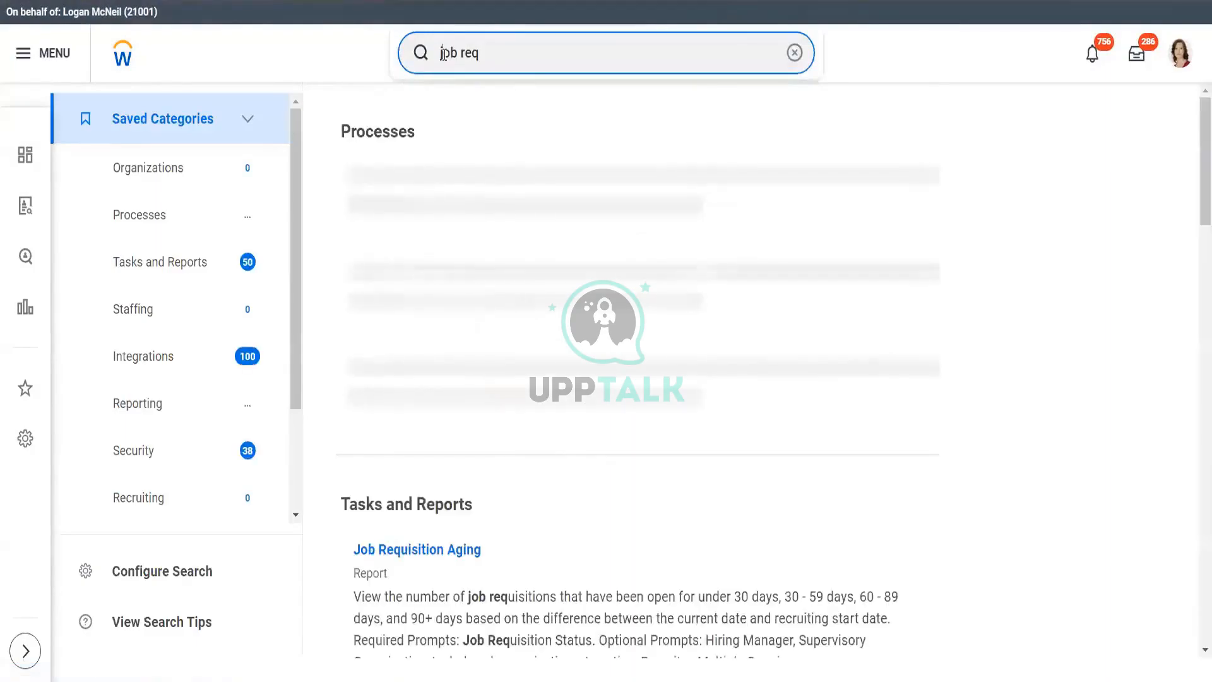
pyautogui.click(443, 54)
pyautogui.write('view')
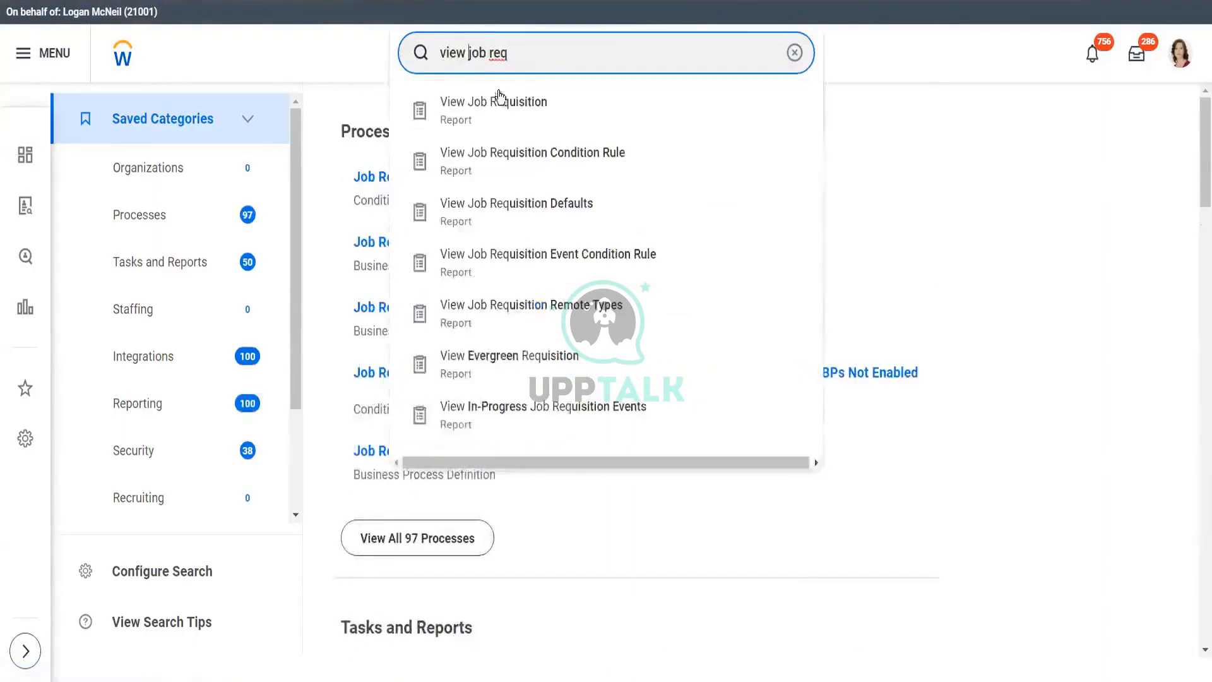
pyautogui.click(498, 101)
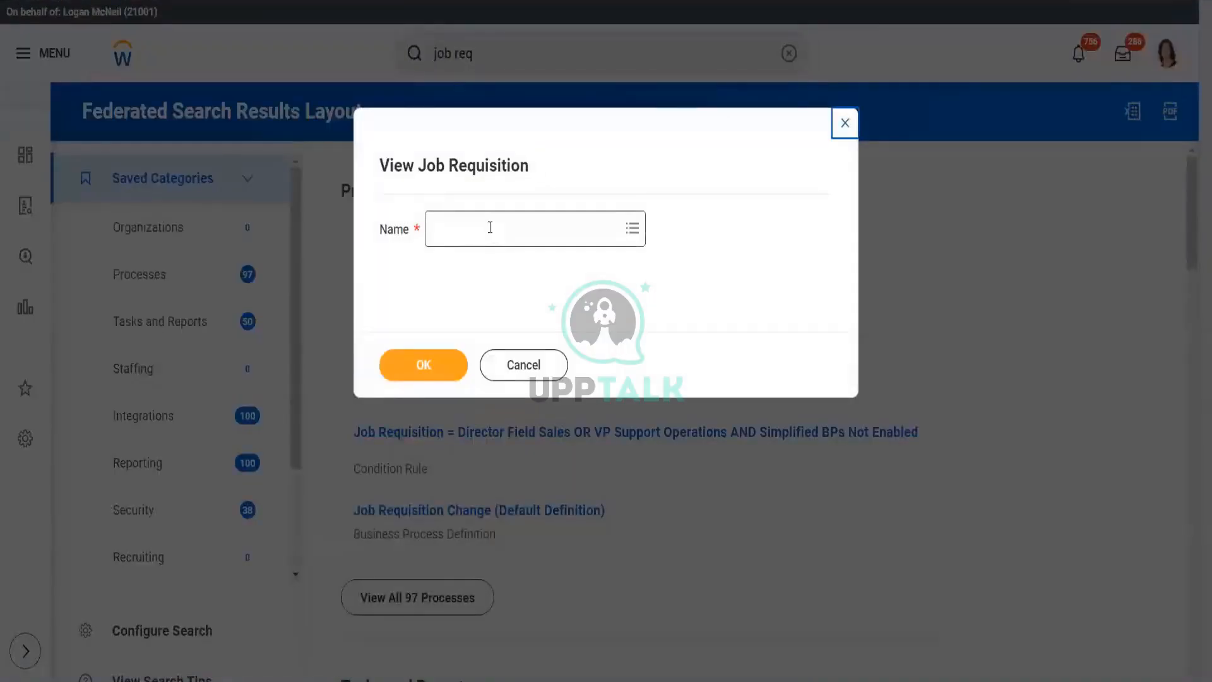
# - View requisition R-01240 Director and show its Candidates tab
pyautogui.click(490, 228)
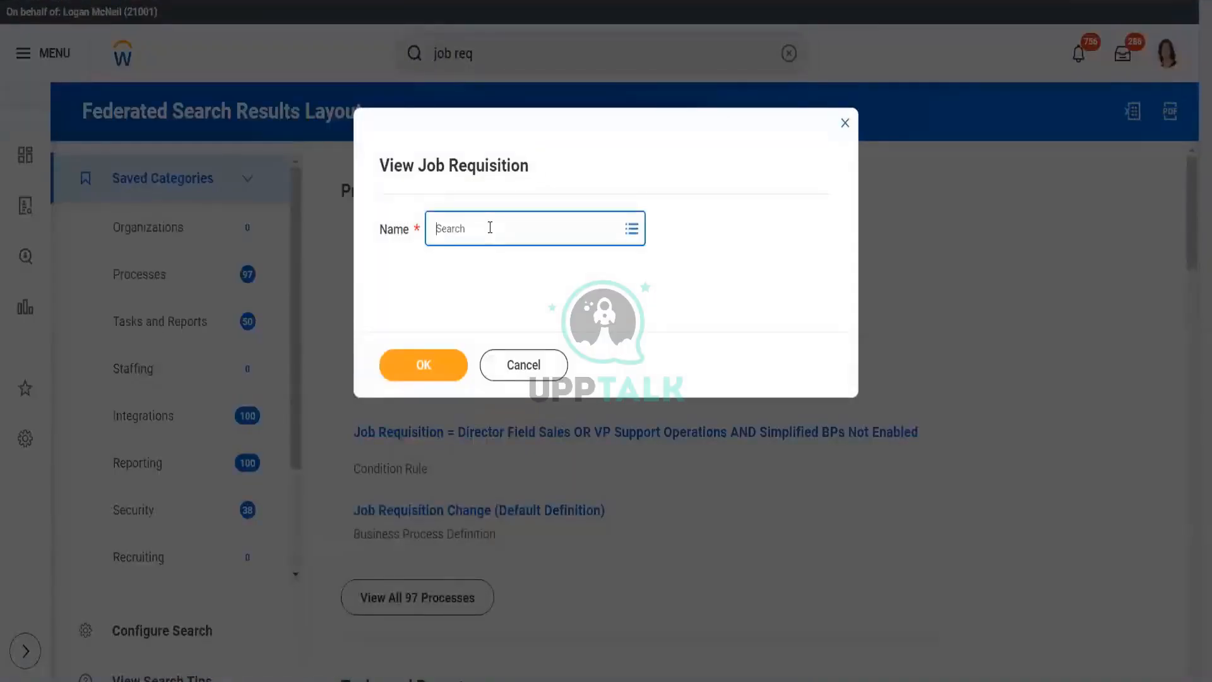
pyautogui.hotkey('ctrl', 'v')
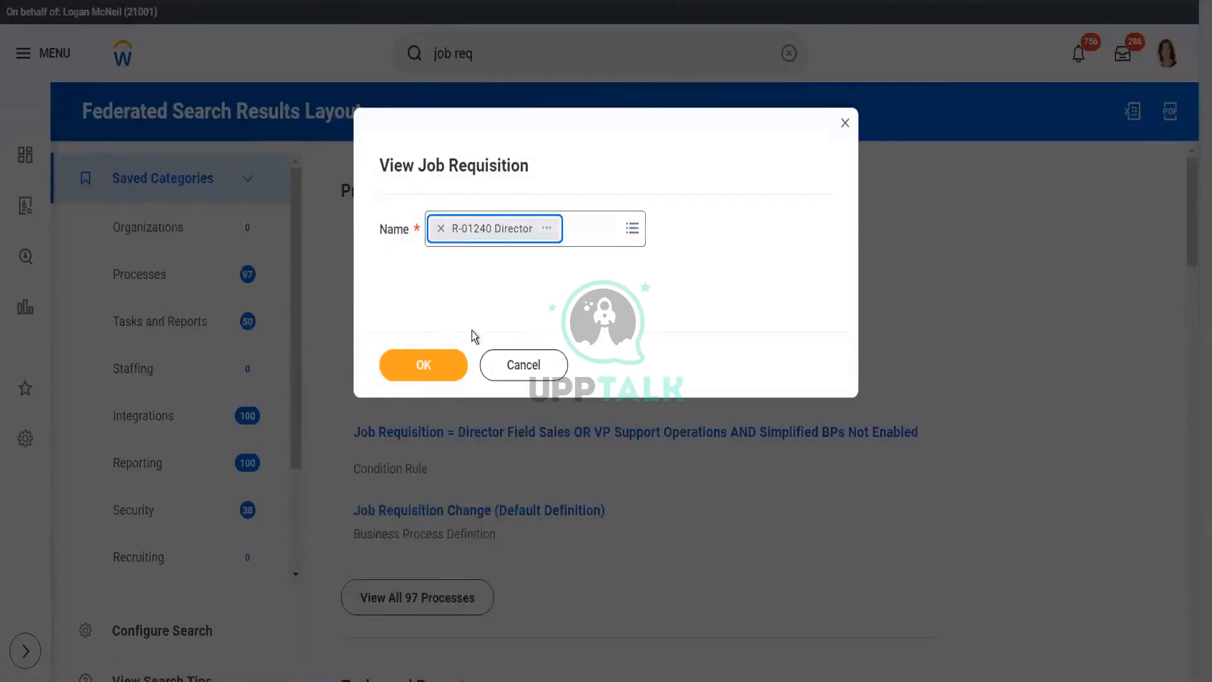
pyautogui.click(442, 363)
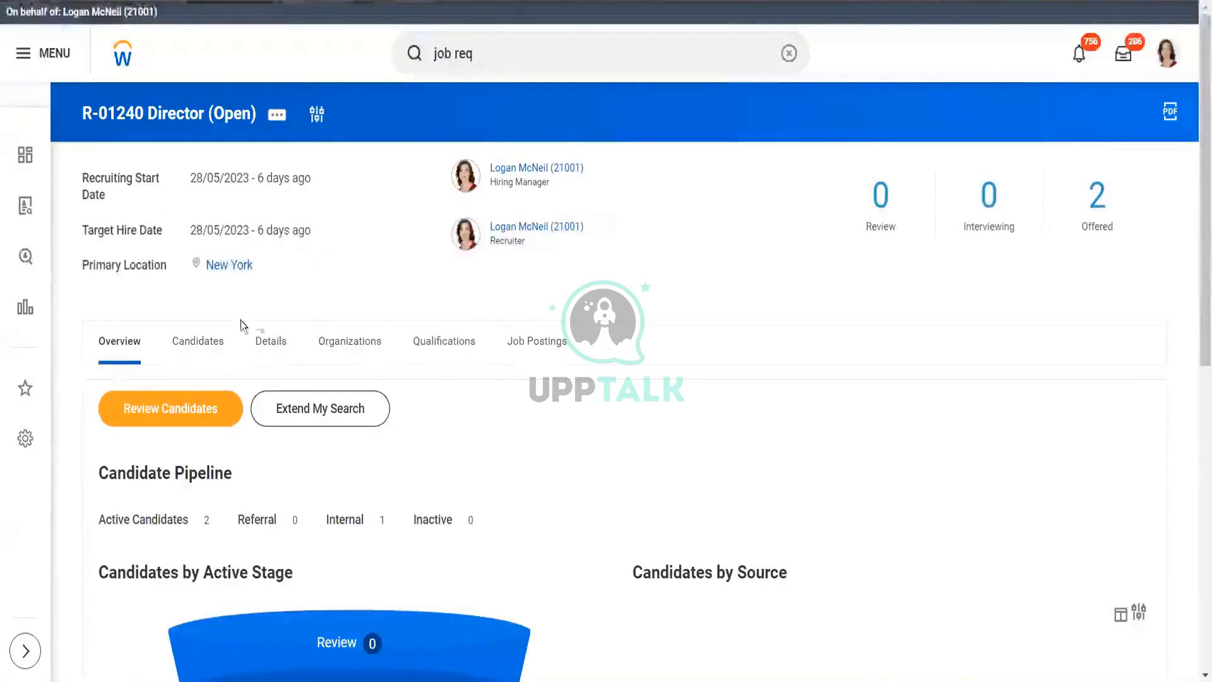
pyautogui.click(205, 349)
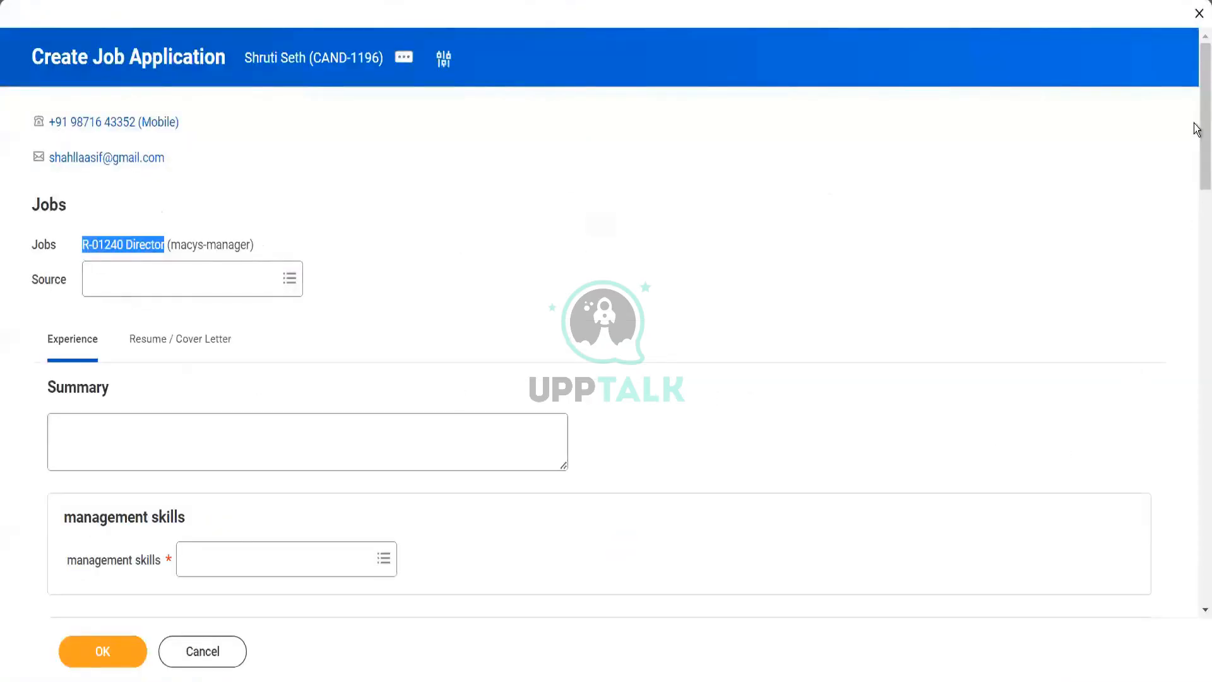
# - Add the IT Director, Finance Director and Executive Director management skills
pyautogui.scroll(-4, 777, 303)
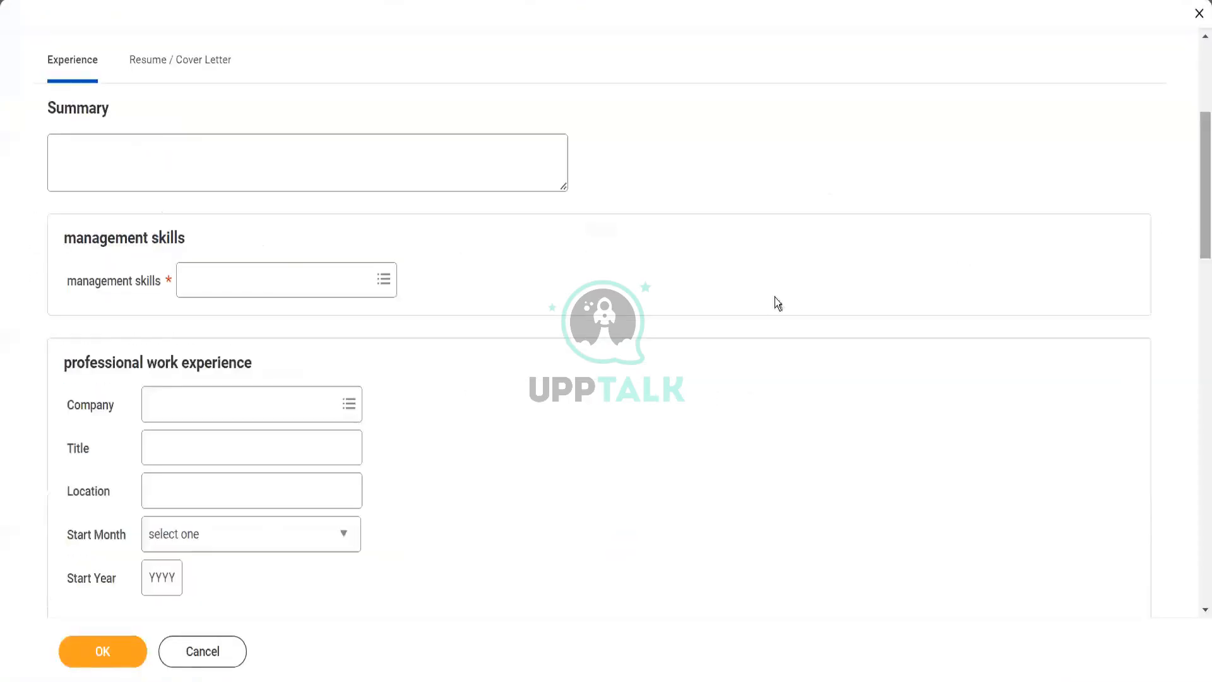
pyautogui.click(303, 291)
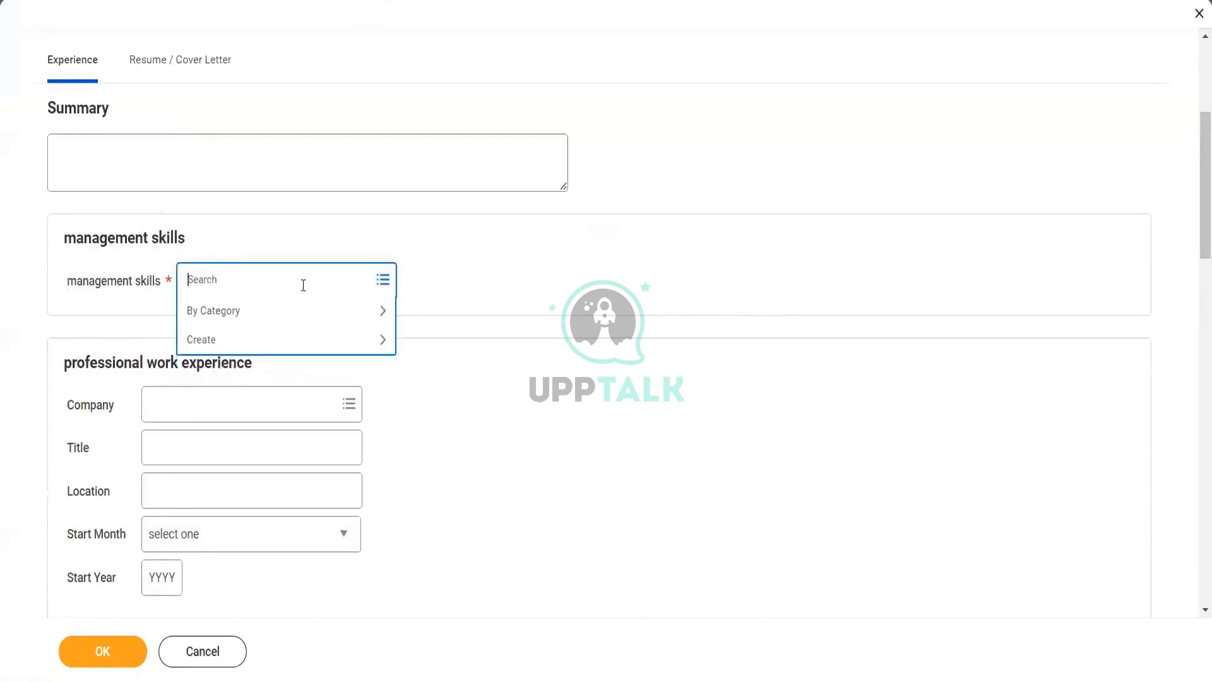
pyautogui.write('director')
pyautogui.press('Return')
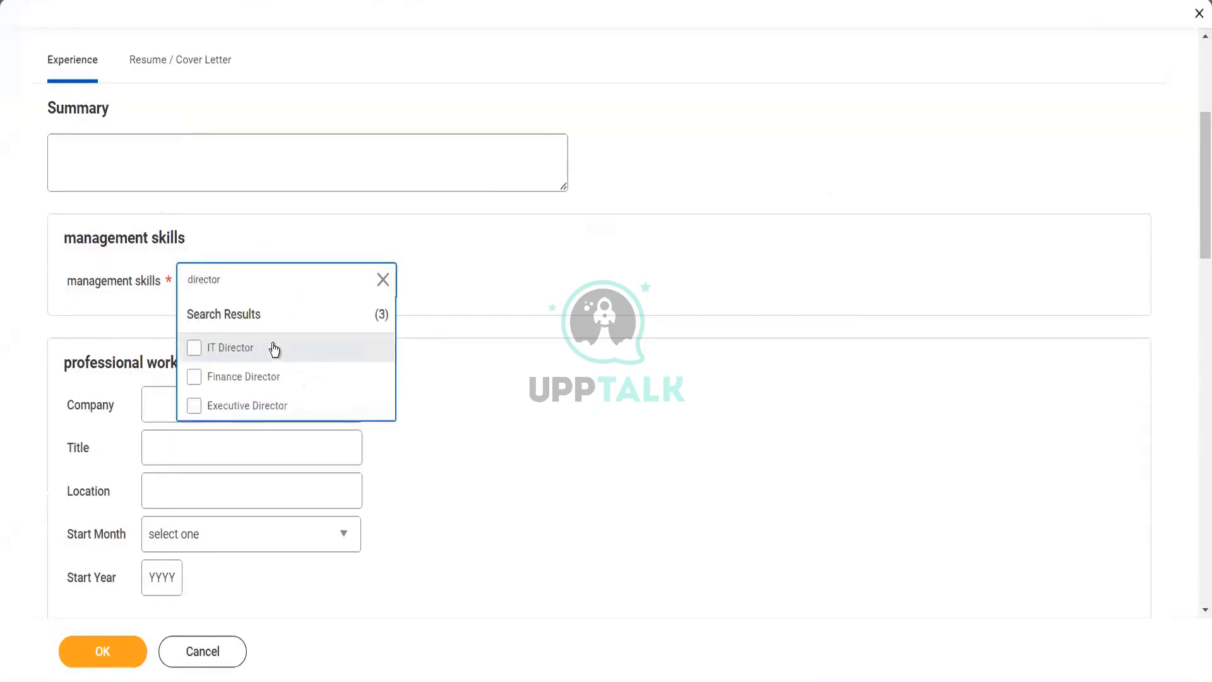
pyautogui.hotkey('ctrl', 'a')
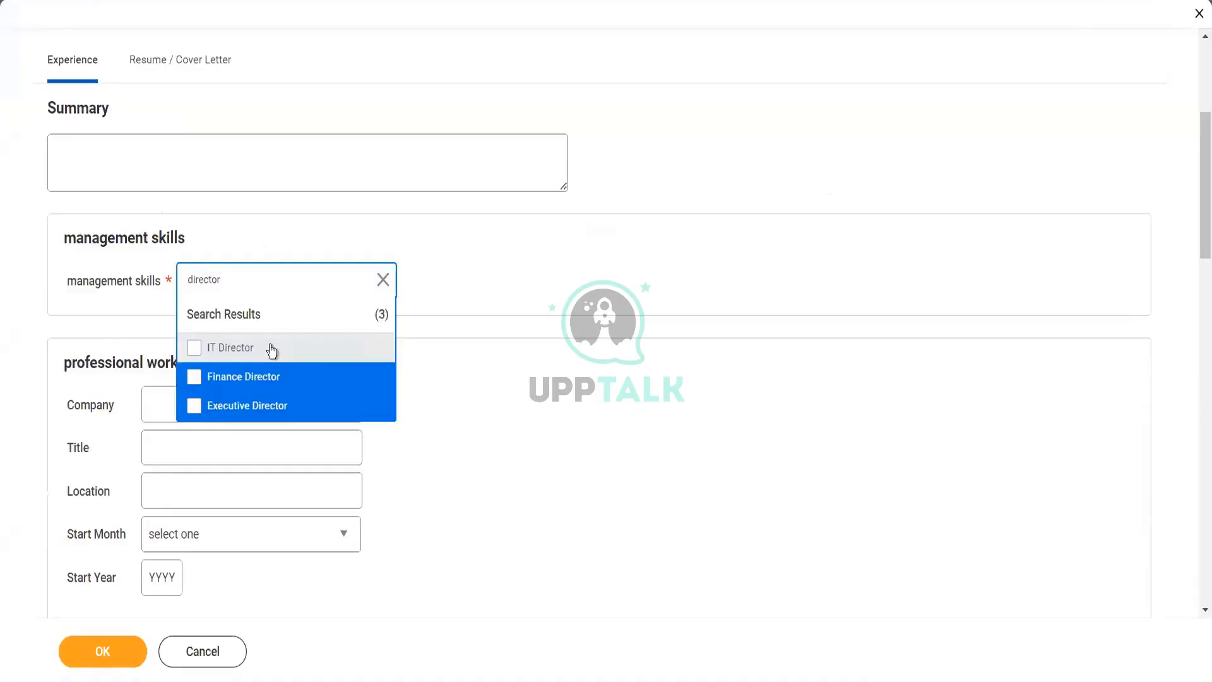
pyautogui.click(271, 348)
pyautogui.click(552, 464)
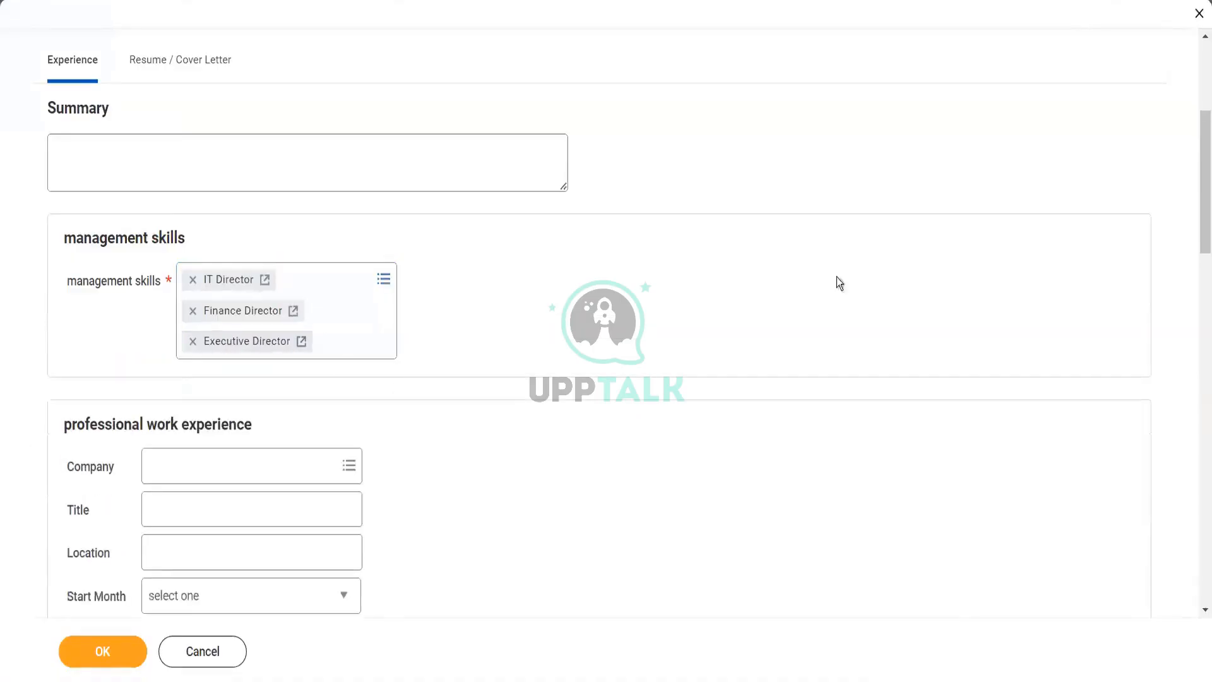
# - Add work experience at Accenture starting 2020, marked as current job
pyautogui.scroll(-2, 1198, 202)
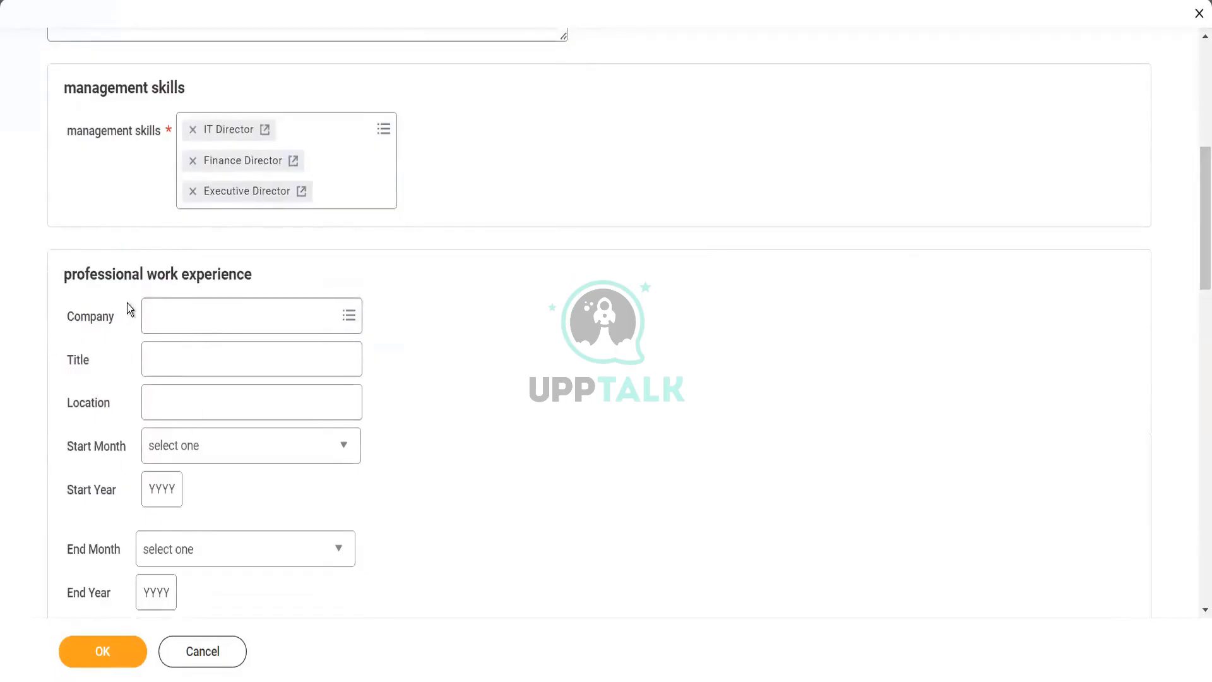
pyautogui.click(190, 323)
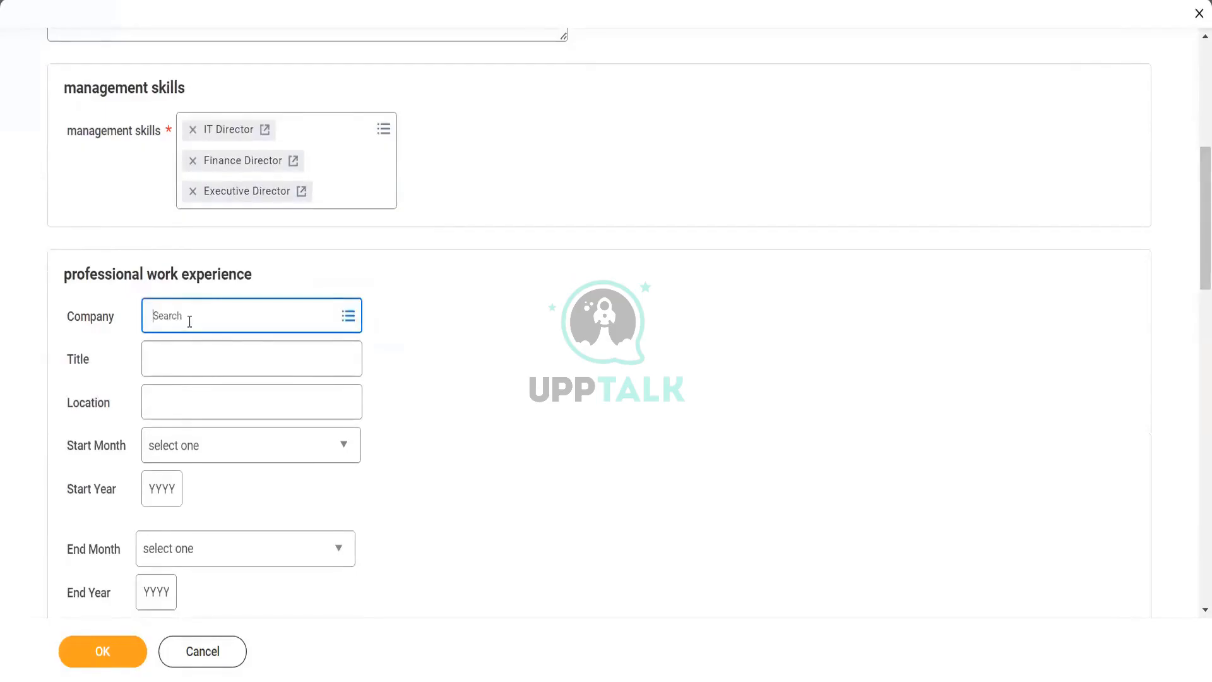
pyautogui.write('accenture')
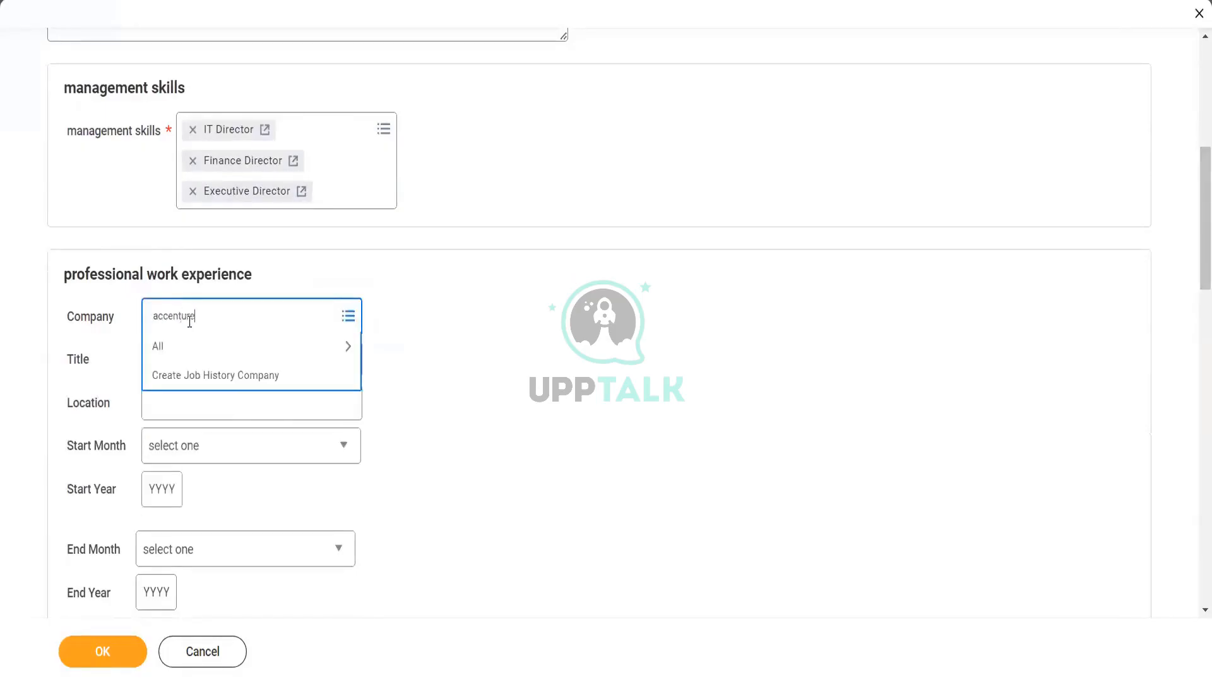
pyautogui.press('Return')
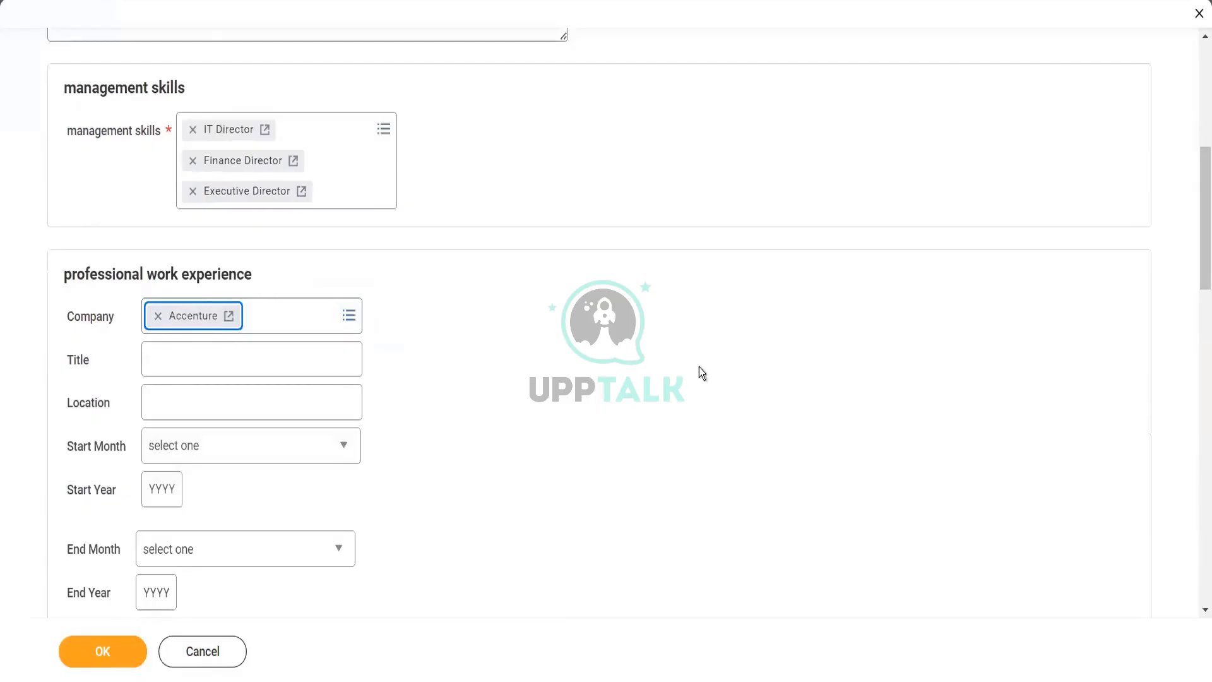
pyautogui.moveTo(1196, 239); pyautogui.dragTo(1194, 277)
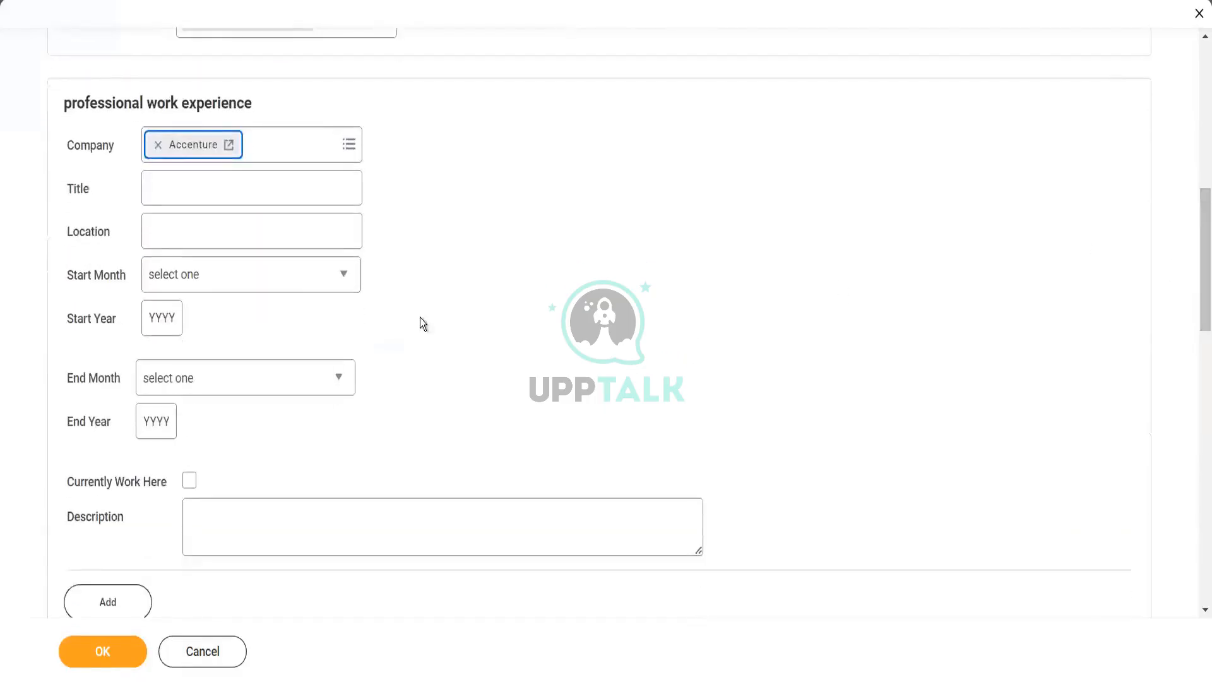
pyautogui.click(168, 319)
pyautogui.click(168, 319)
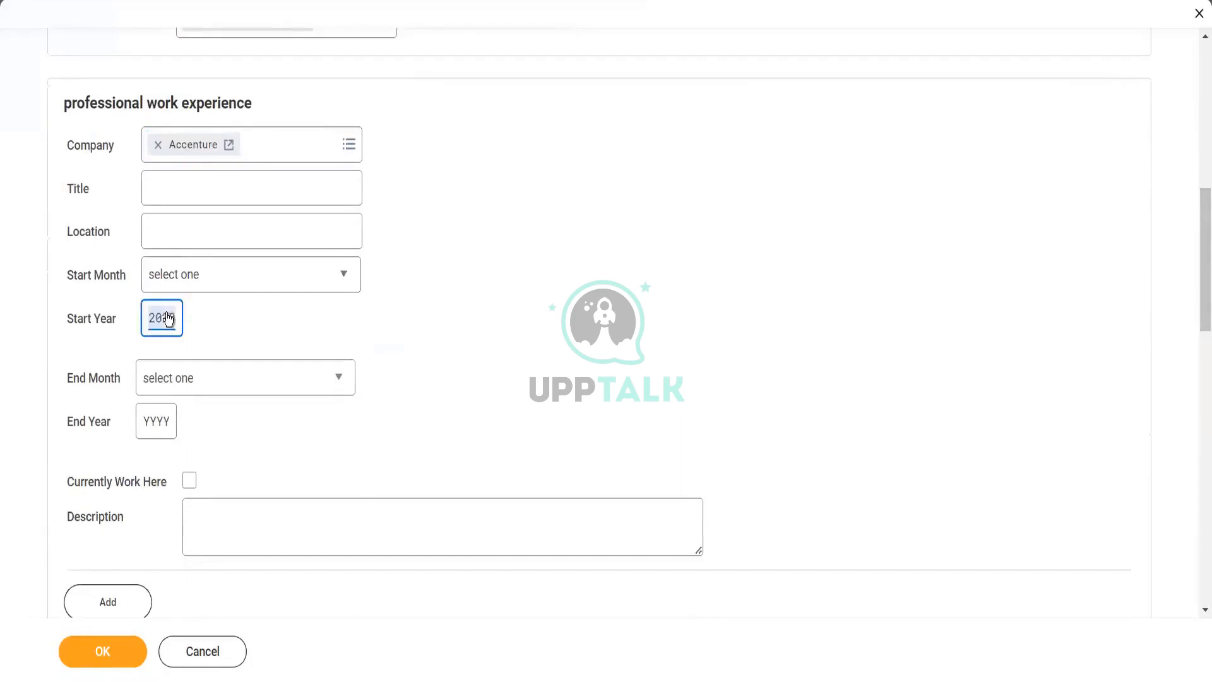
pyautogui.click(189, 480)
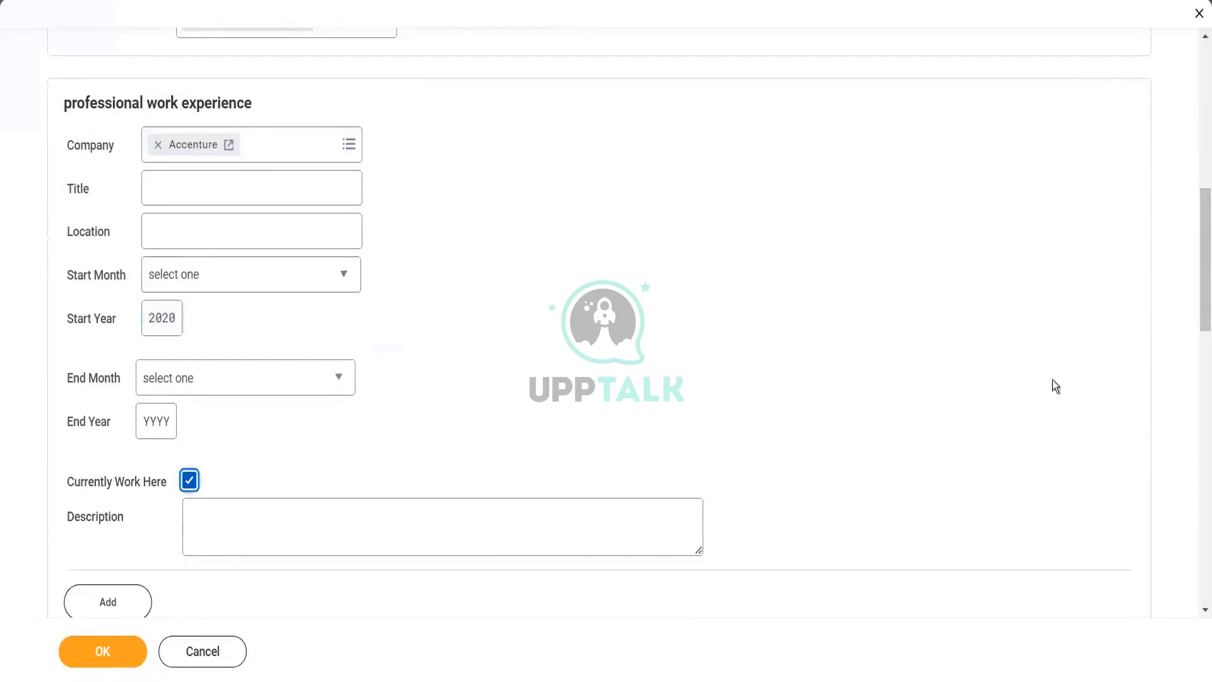
pyautogui.moveTo(1194, 249); pyautogui.dragTo(1199, 435)
pyautogui.click(298, 220)
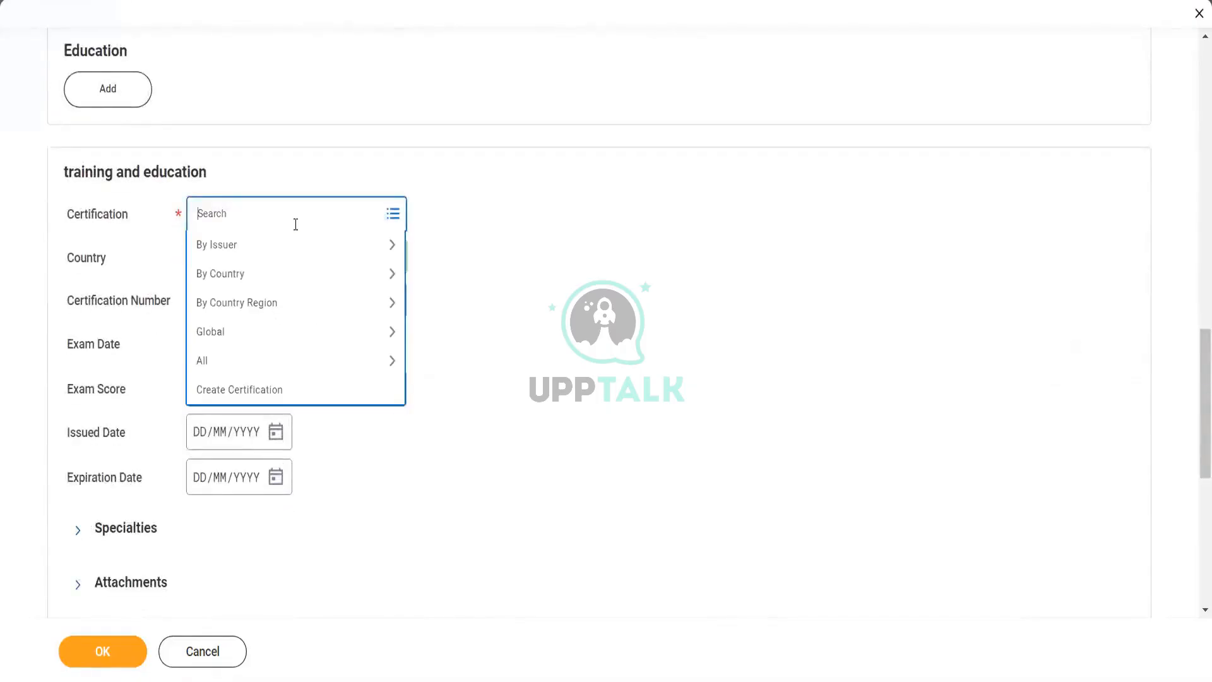
# - Add the Jira - ACP-100 certification to the candidate's profile
pyautogui.click(279, 248)
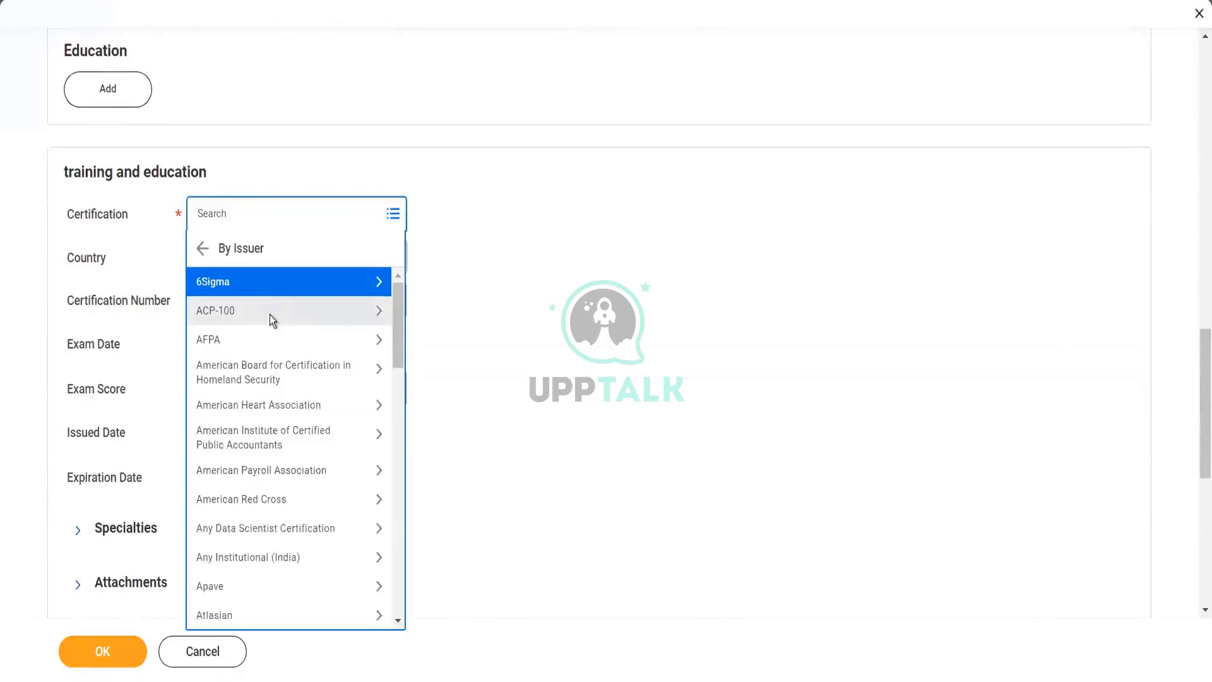
pyautogui.click(270, 315)
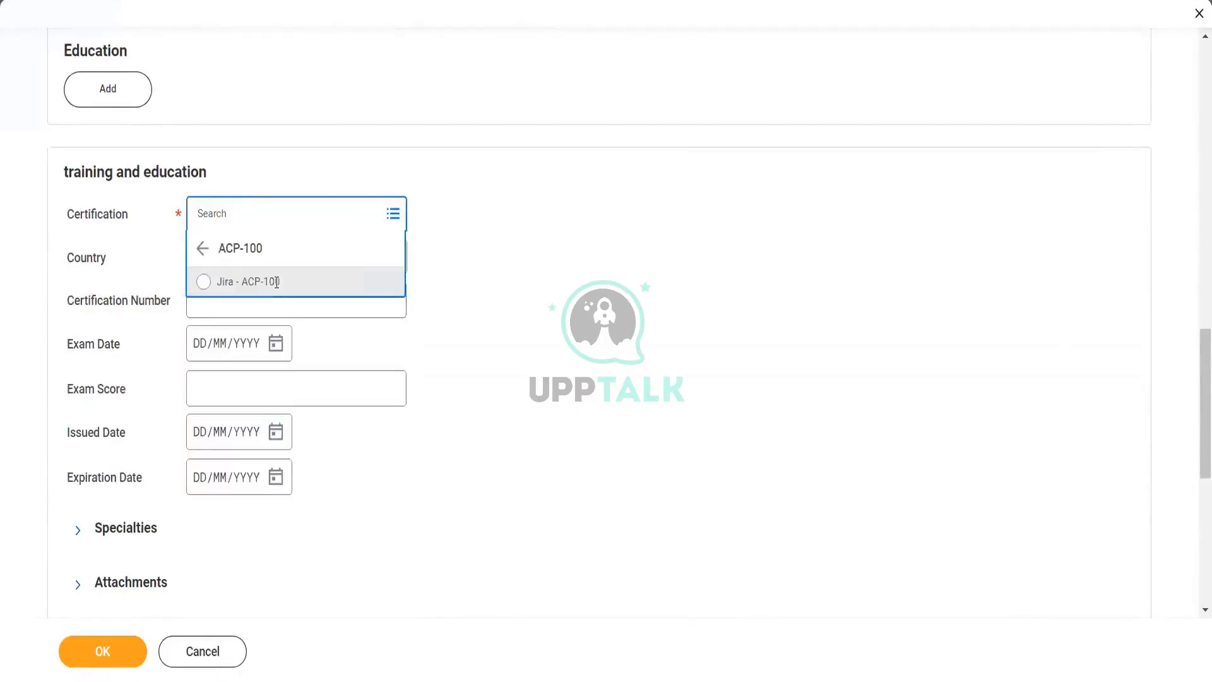
pyautogui.click(276, 283)
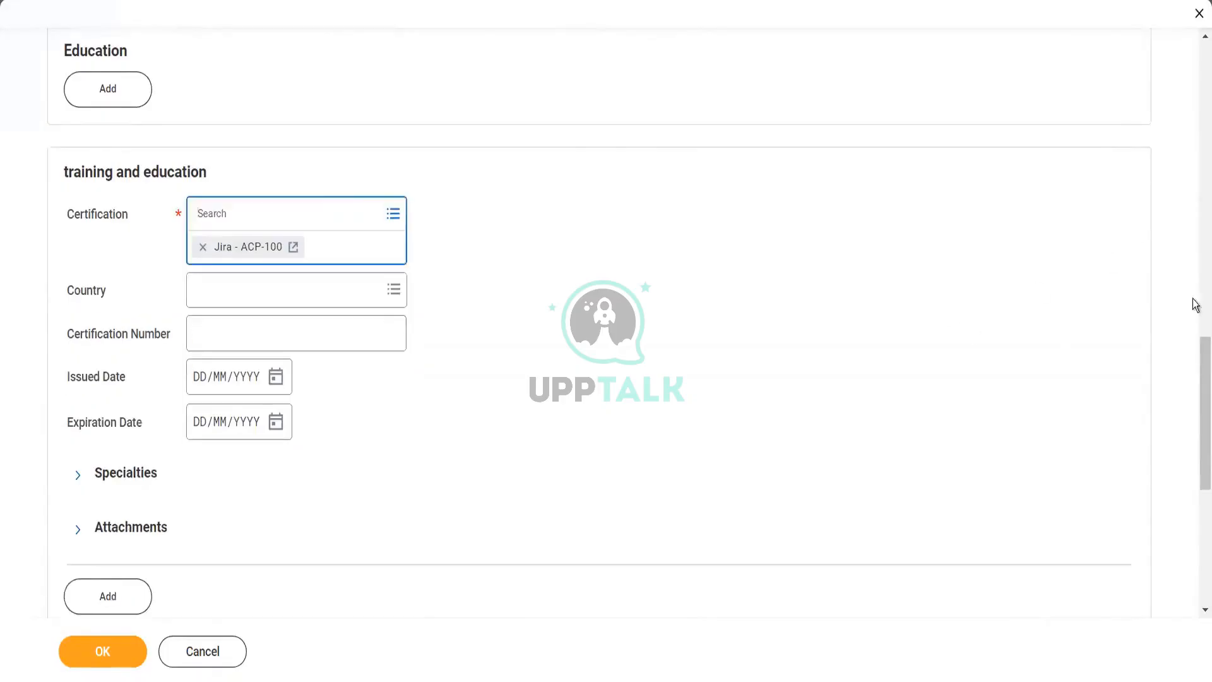
# - Add English as a fluent language and attempt to submit the application
pyautogui.moveTo(1196, 393); pyautogui.dragTo(1199, 503)
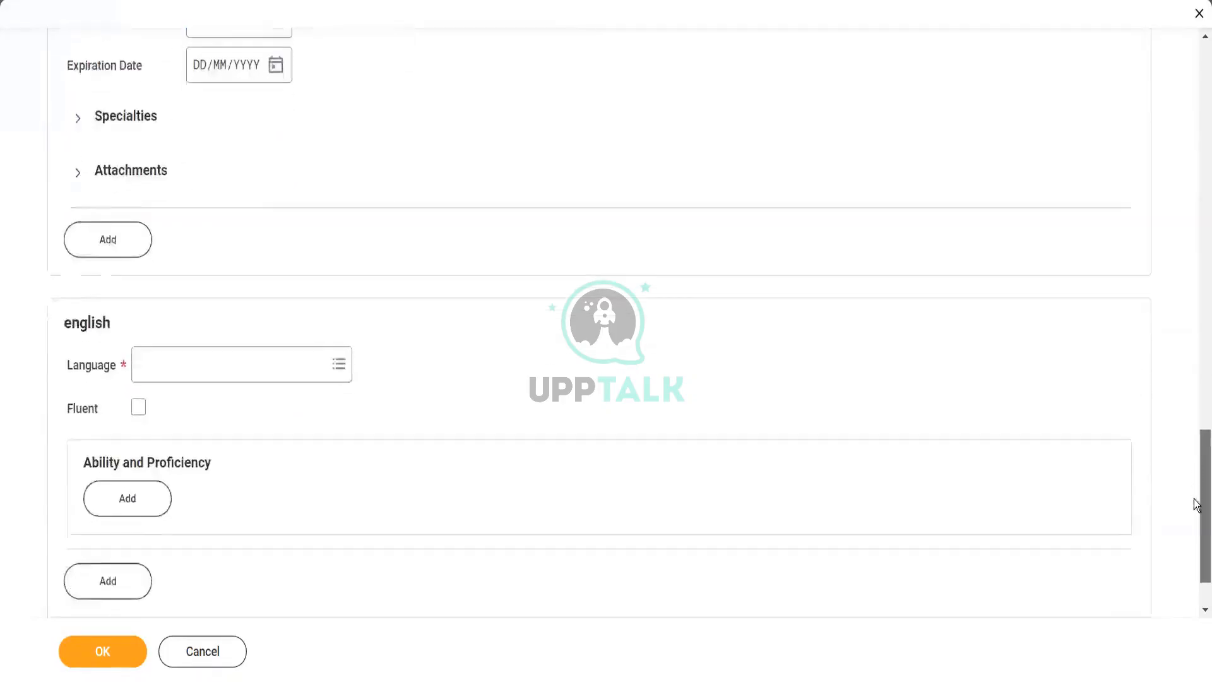
pyautogui.click(278, 296)
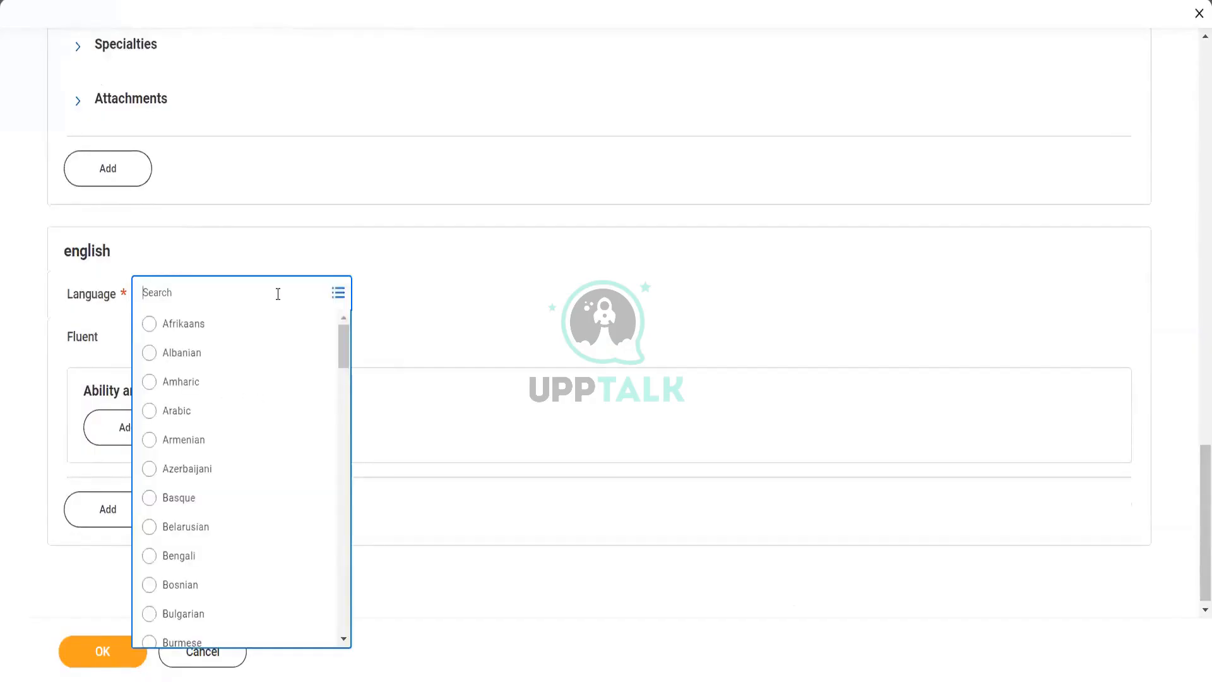
pyautogui.write('english')
pyautogui.press('Return')
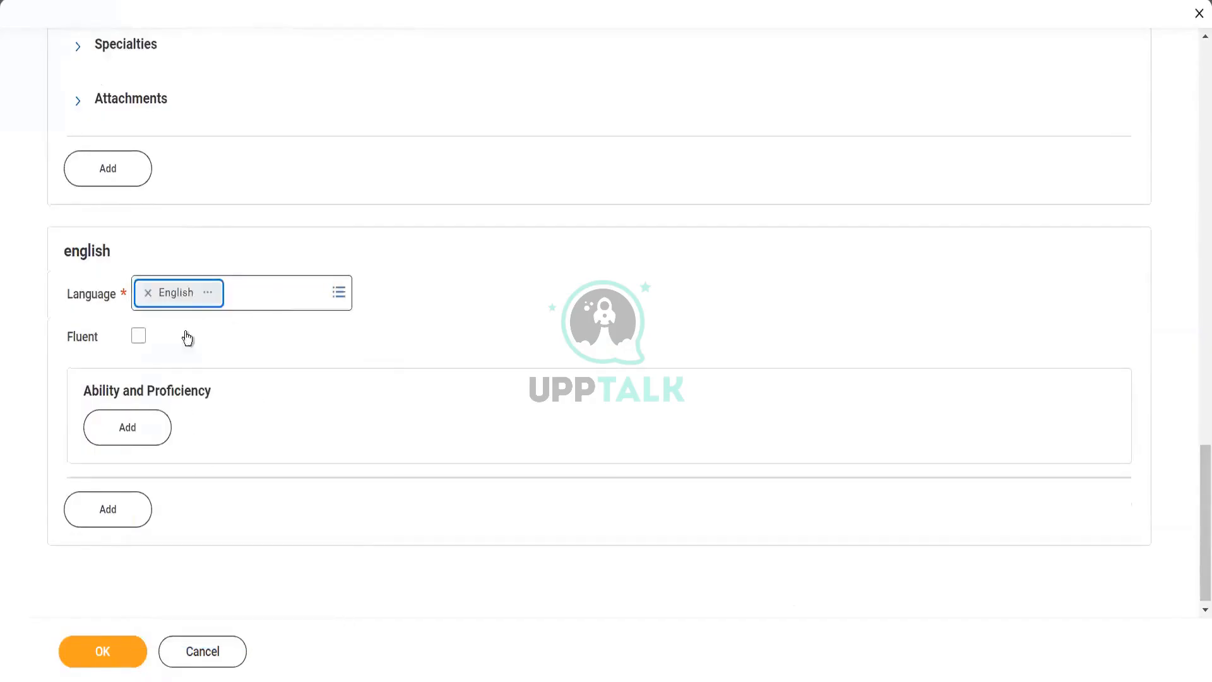
pyautogui.click(138, 336)
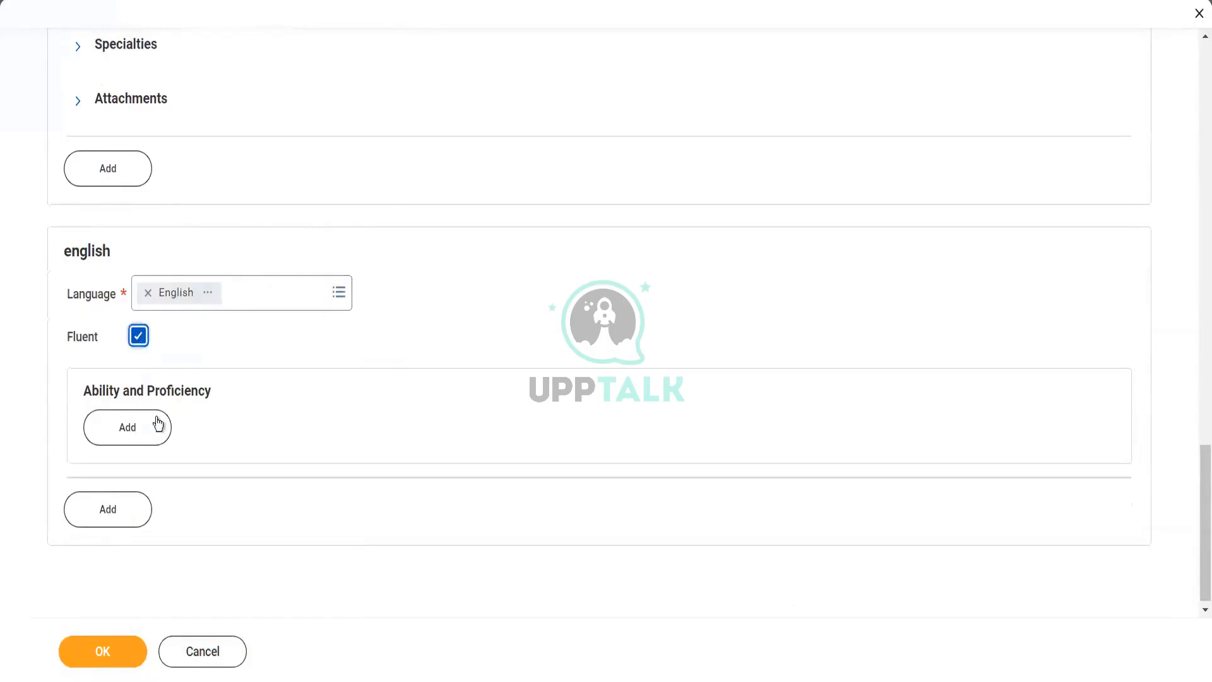
pyautogui.click(98, 659)
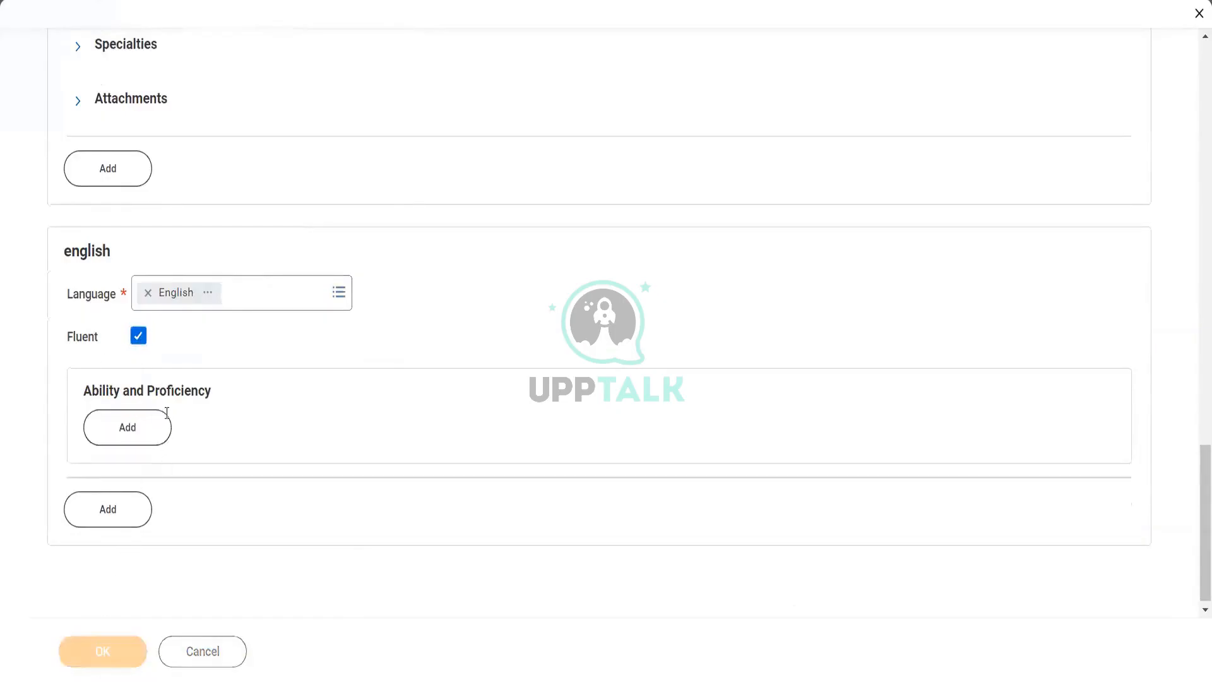
# - Add an Overall ability entry with English proficiency 4 - Advanced
pyautogui.click(148, 440)
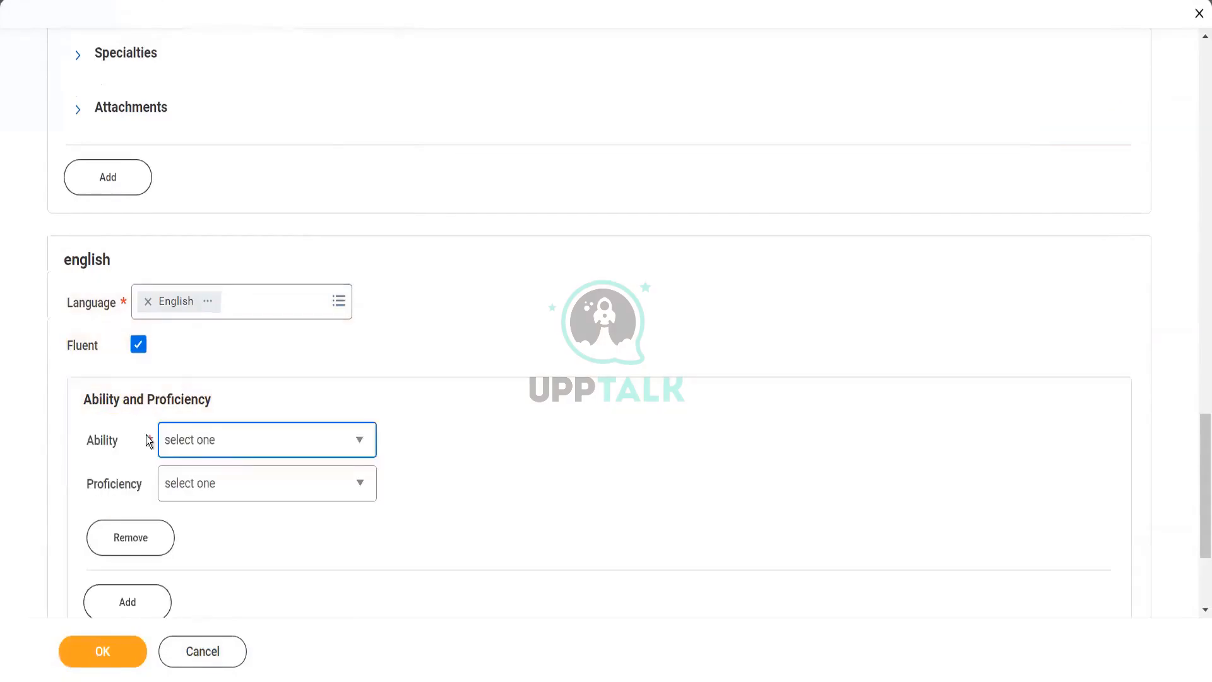
pyautogui.click(233, 447)
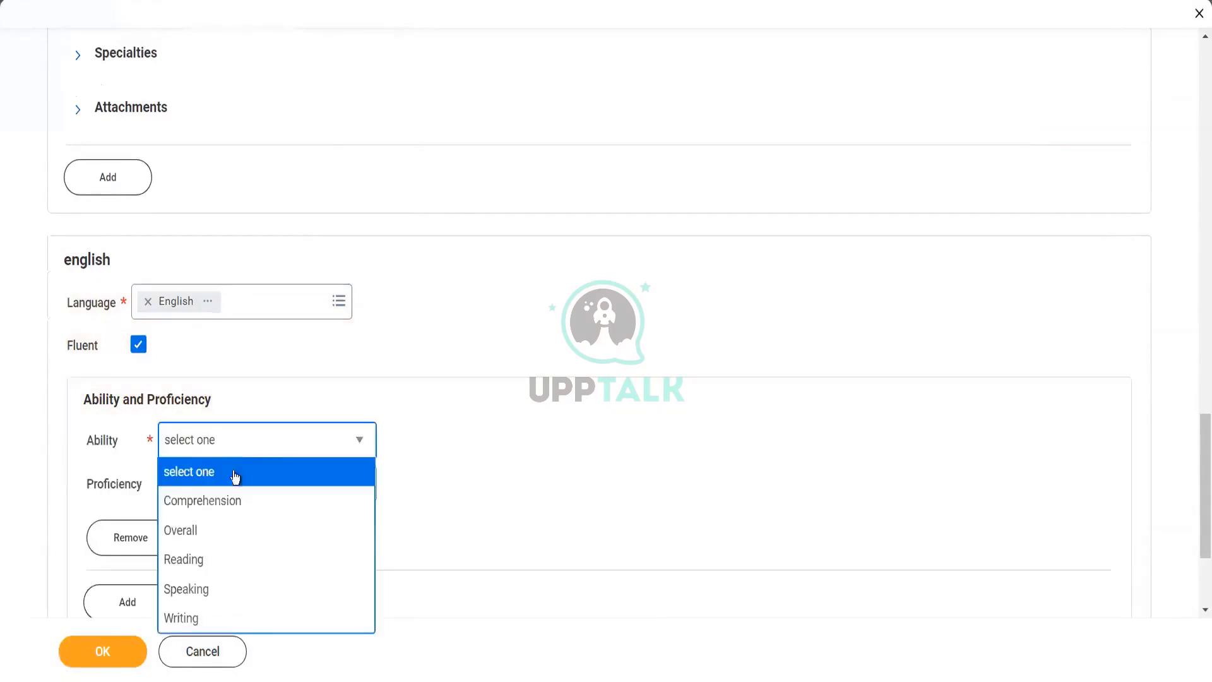
pyautogui.click(228, 530)
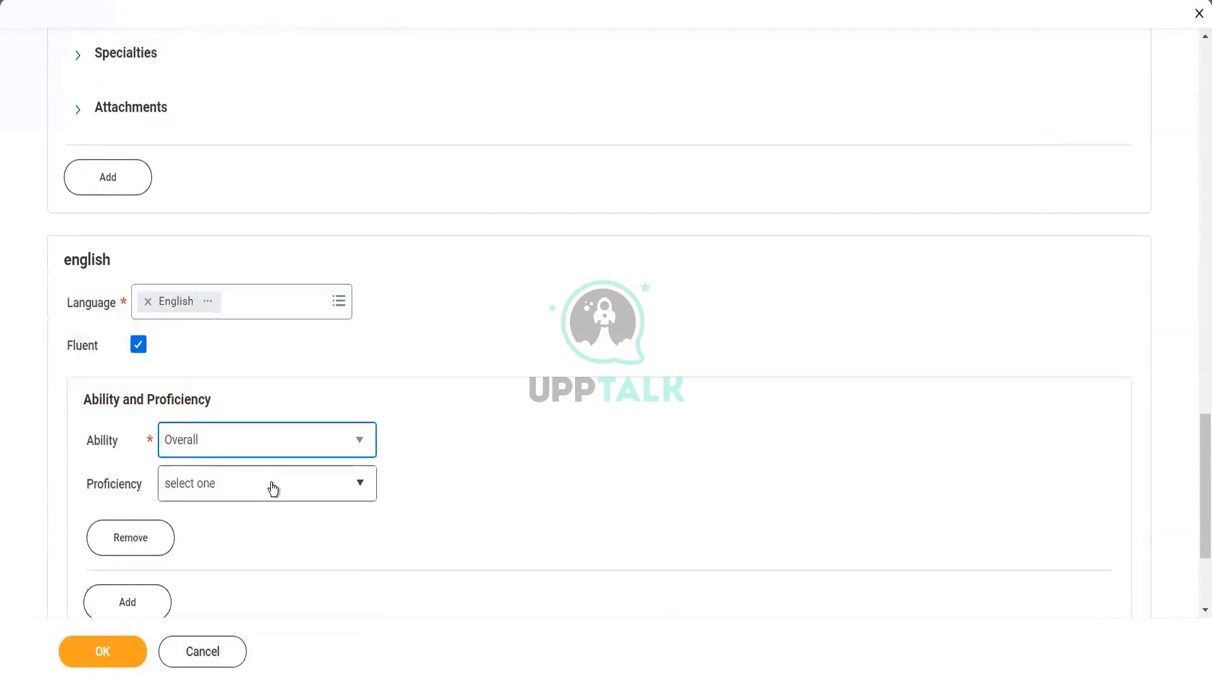
pyautogui.click(273, 488)
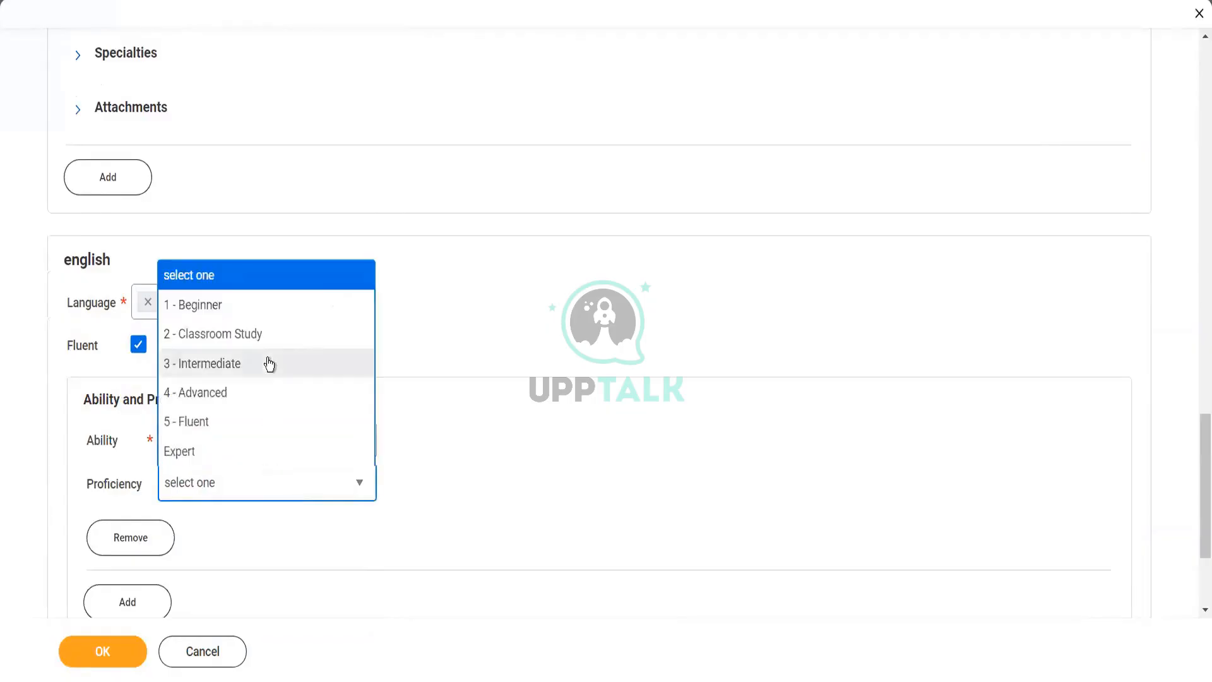
pyautogui.click(257, 392)
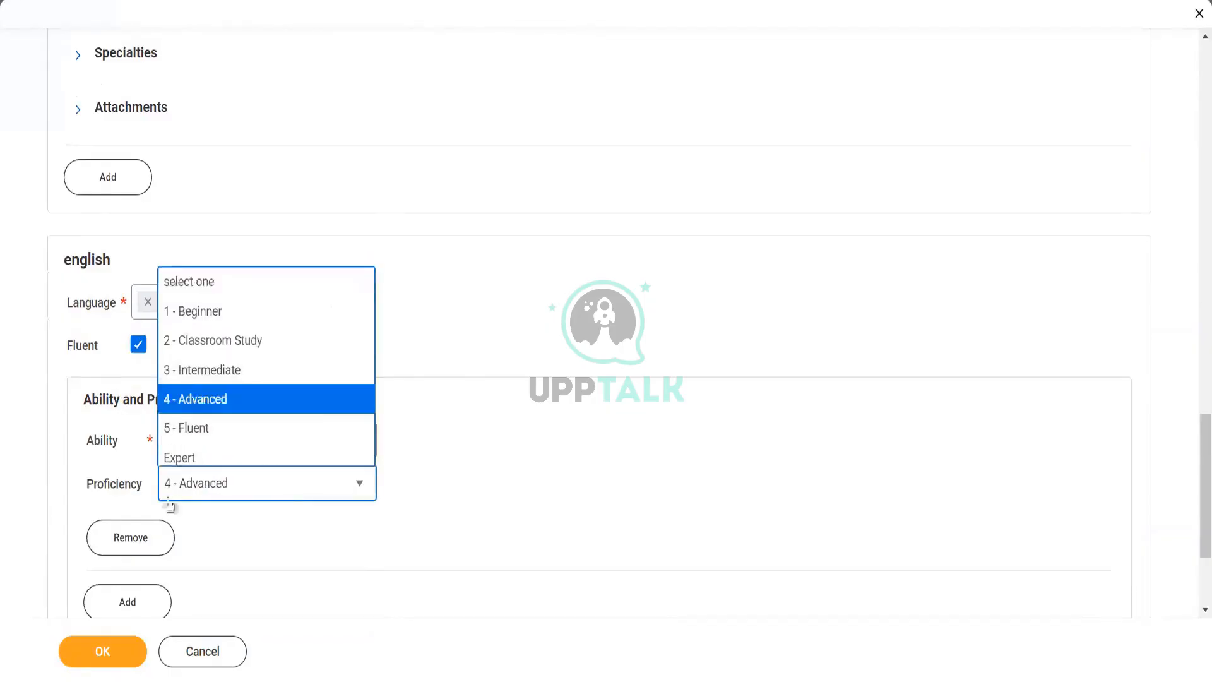
# - Fill the required Accenture work-experience Title with VP and save the profile
pyautogui.click(102, 662)
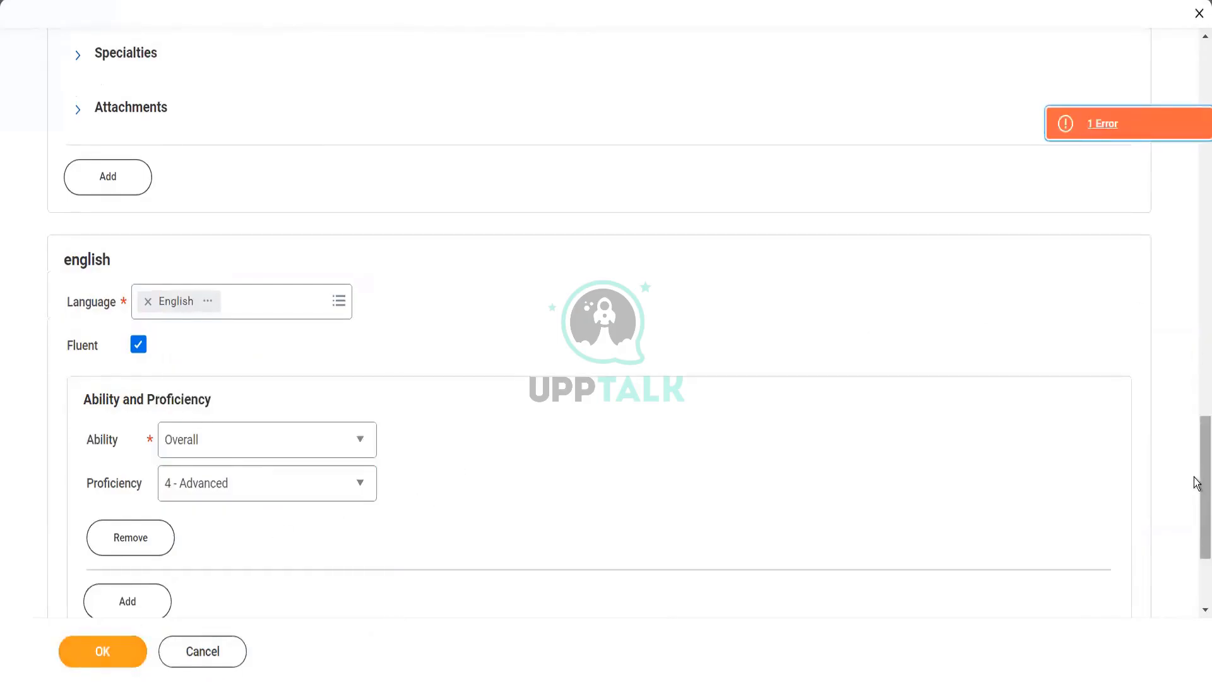
pyautogui.moveTo(1196, 483); pyautogui.dragTo(1198, 238)
pyautogui.click(273, 226)
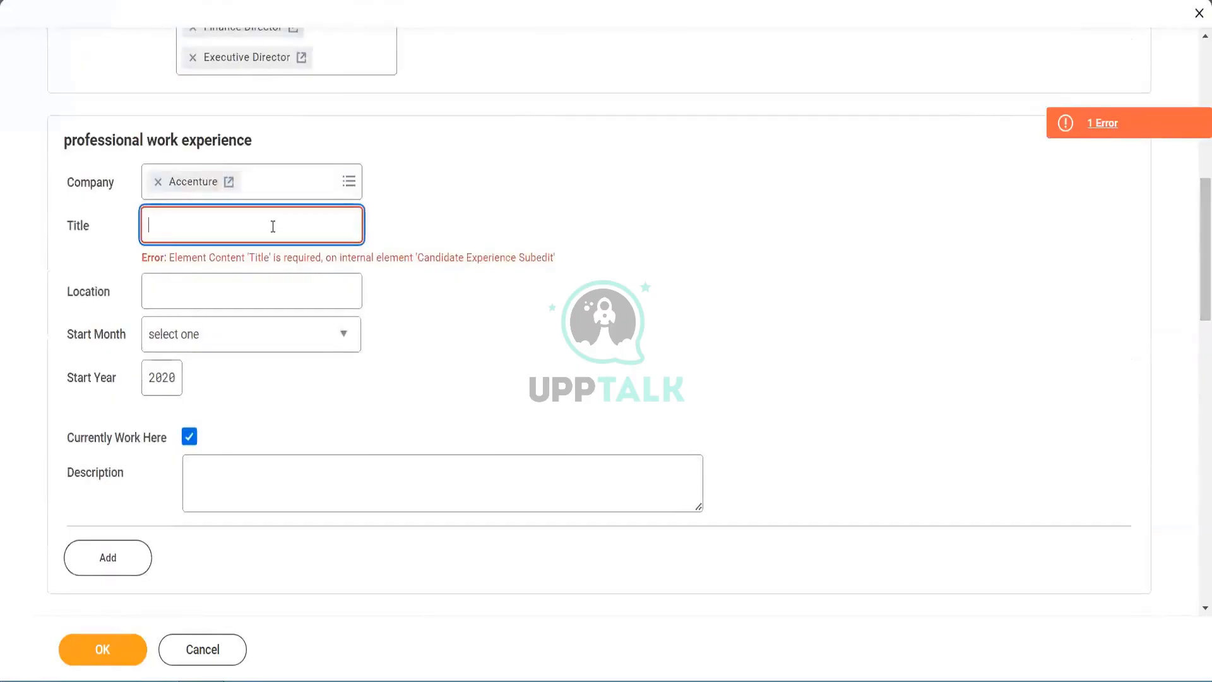
pyautogui.write('VP')
pyautogui.click(104, 649)
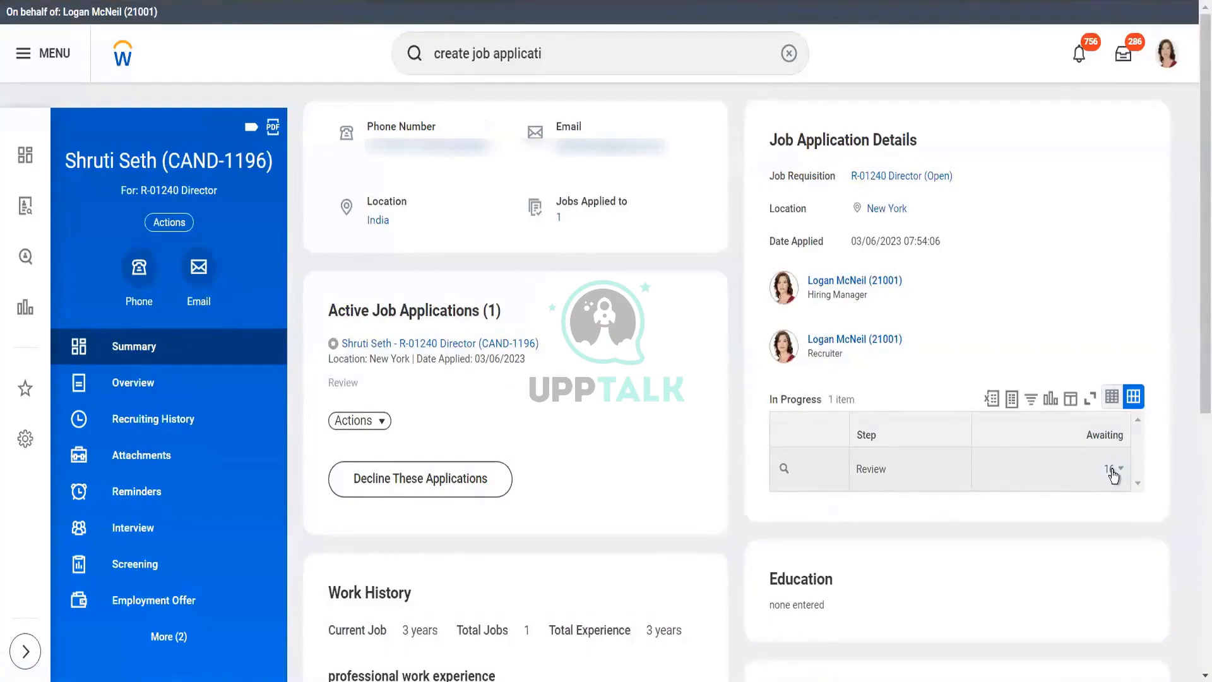
# - Scroll the summary to check VP at Accenture and English 4 - Advanced, then return to top
pyautogui.scroll(-1, 1197, 321)
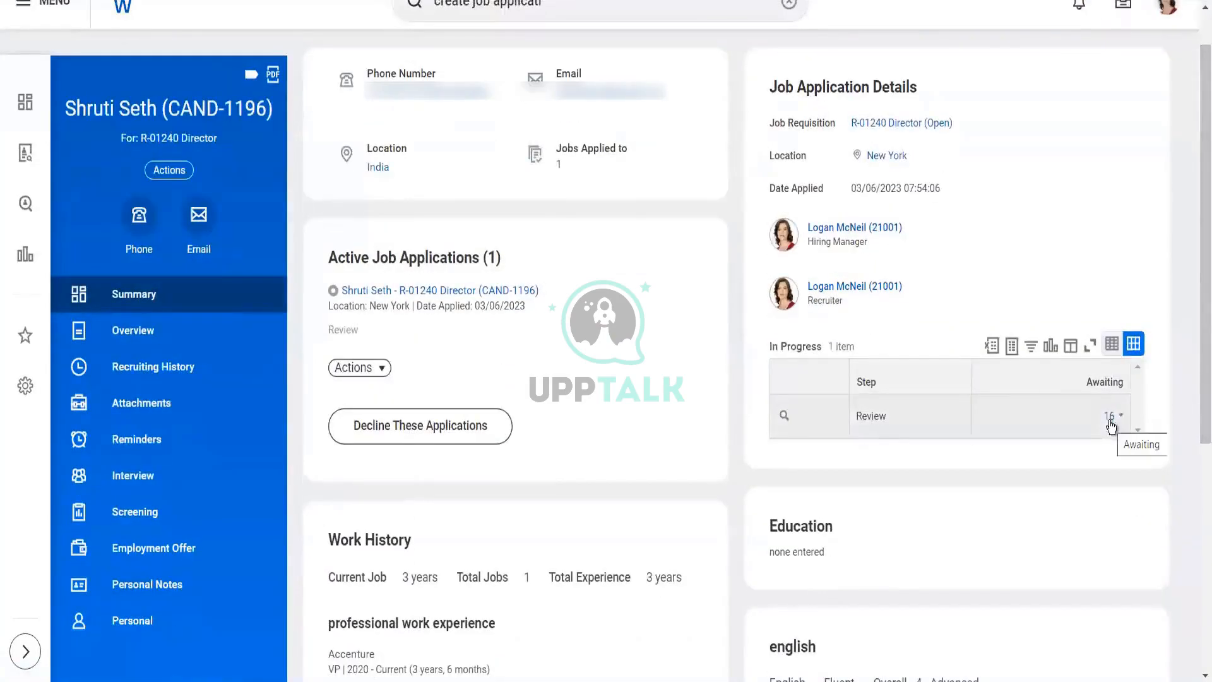
pyautogui.moveTo(1199, 346); pyautogui.dragTo(1197, 591)
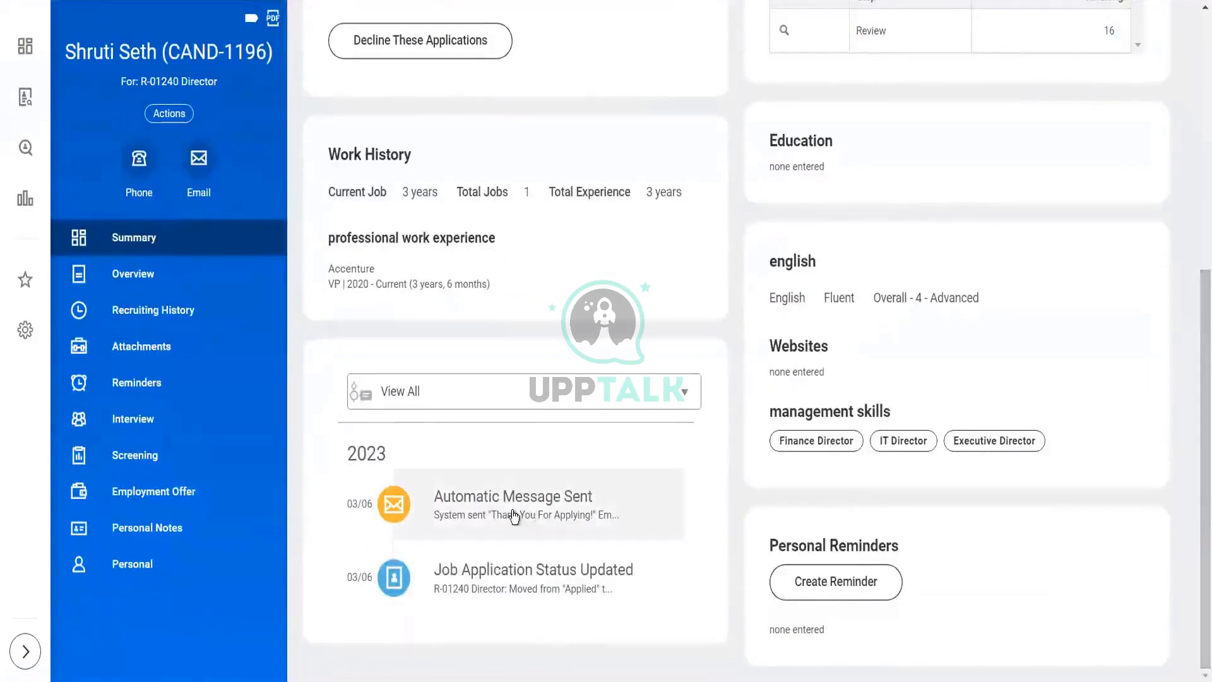
pyautogui.moveTo(515, 517)
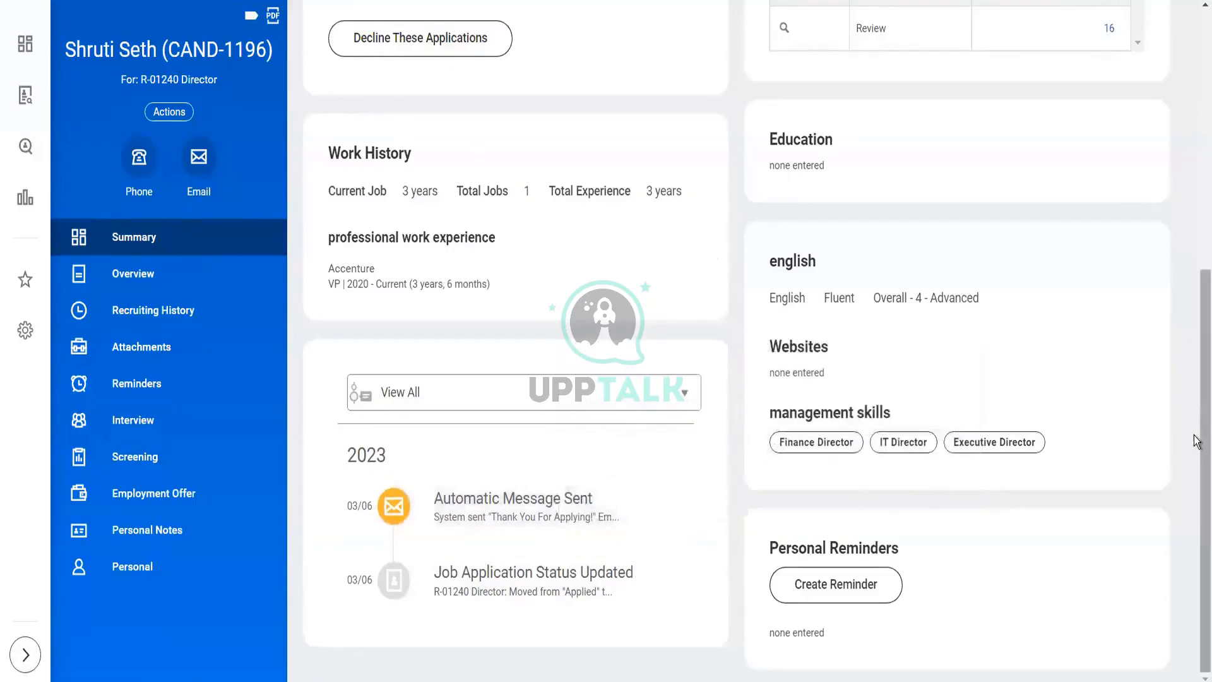
pyautogui.moveTo(1196, 440); pyautogui.dragTo(1196, 211)
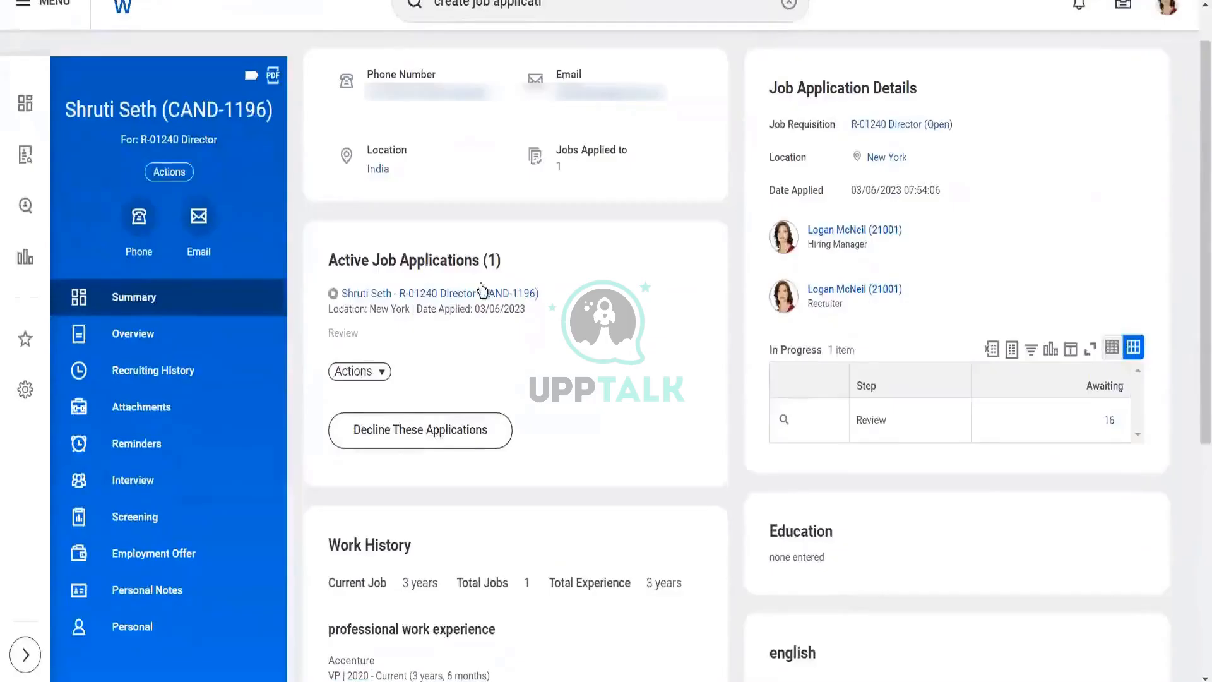
pyautogui.click(358, 375)
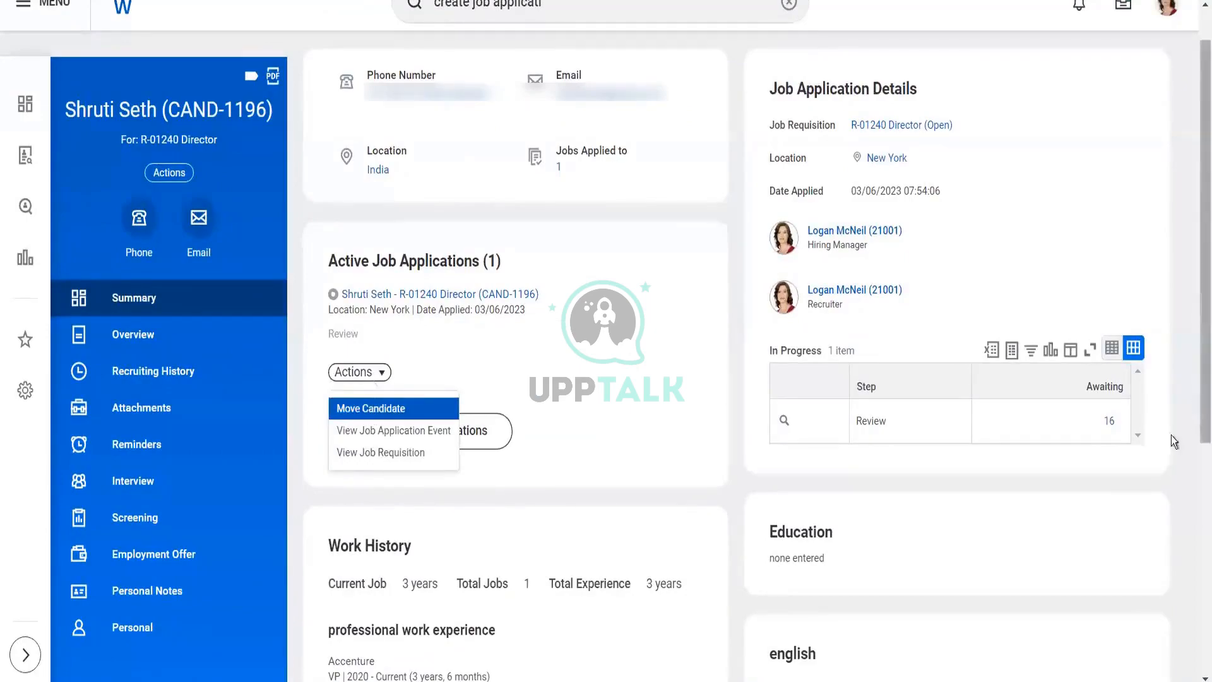
pyautogui.click(1111, 423)
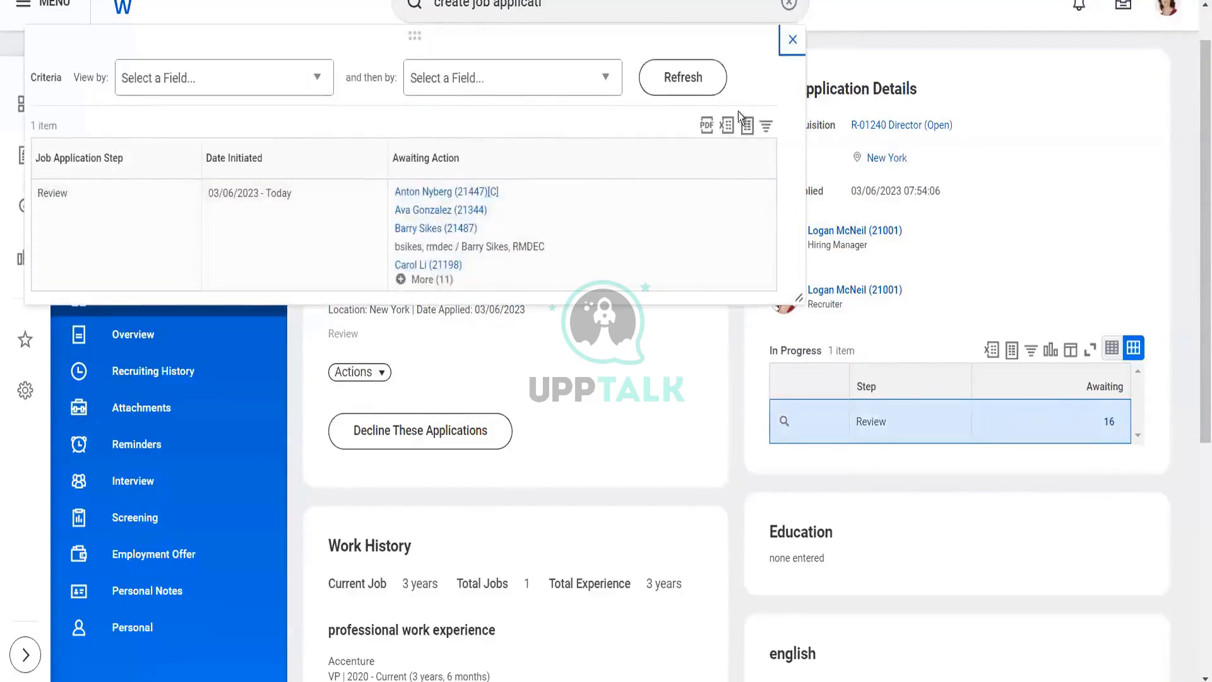
pyautogui.click(441, 281)
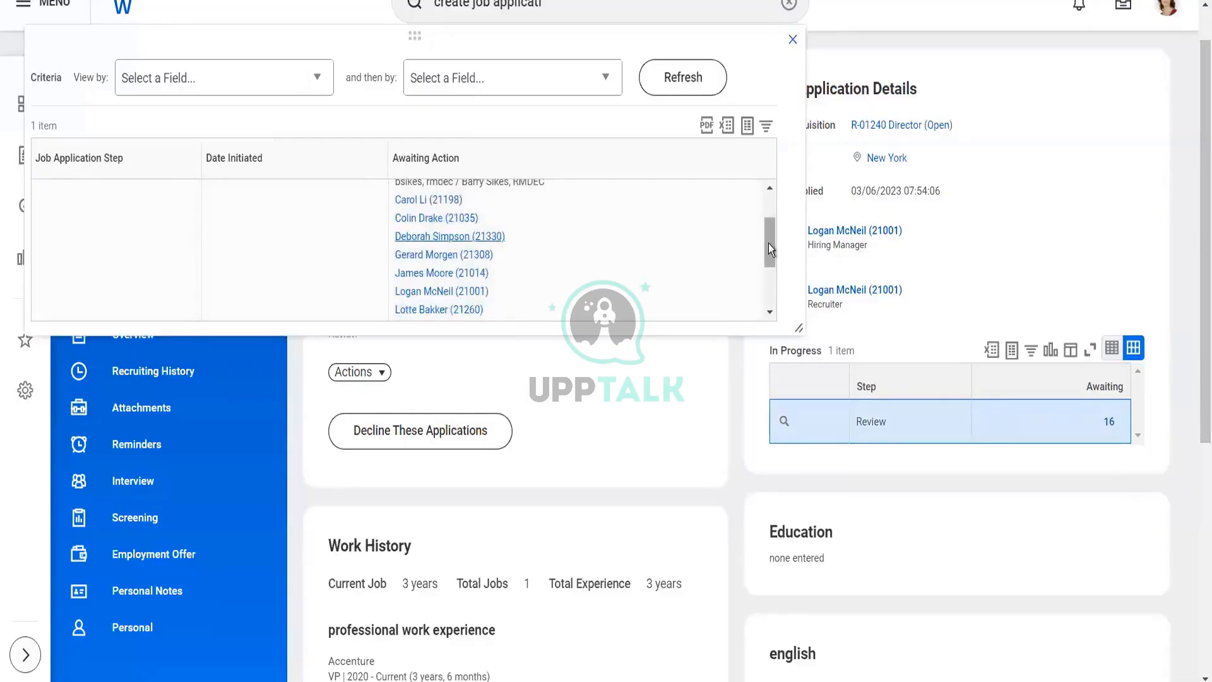
pyautogui.moveTo(768, 245); pyautogui.dragTo(771, 208)
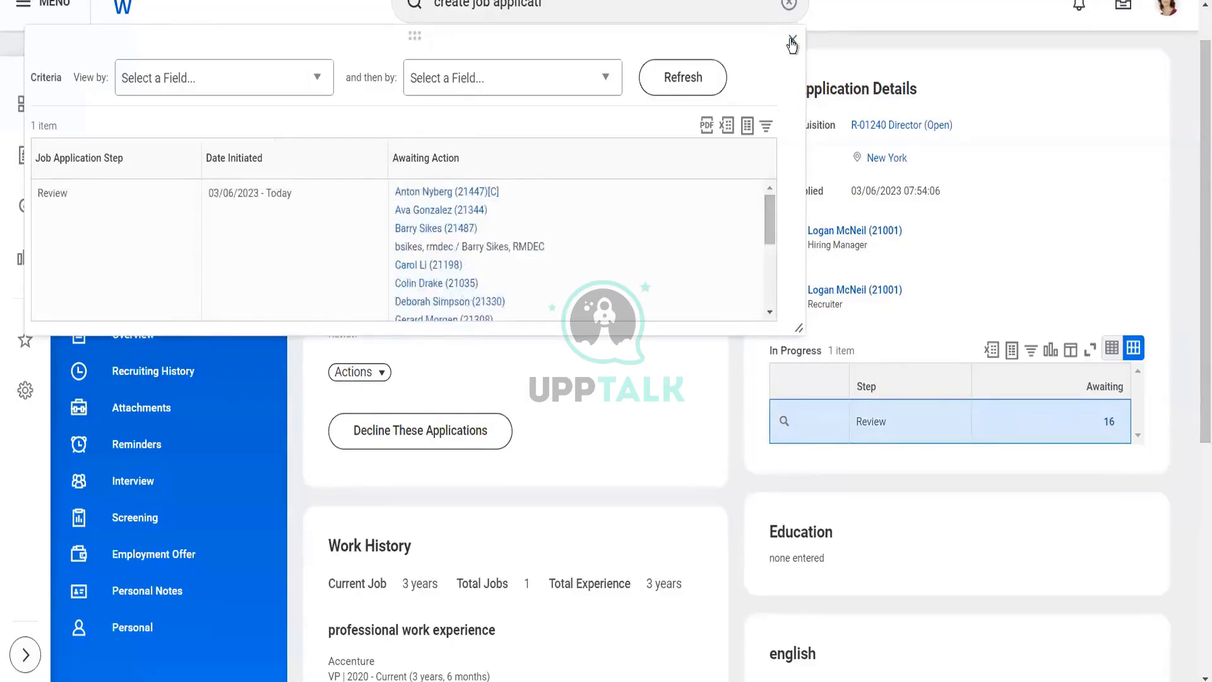
pyautogui.click(792, 40)
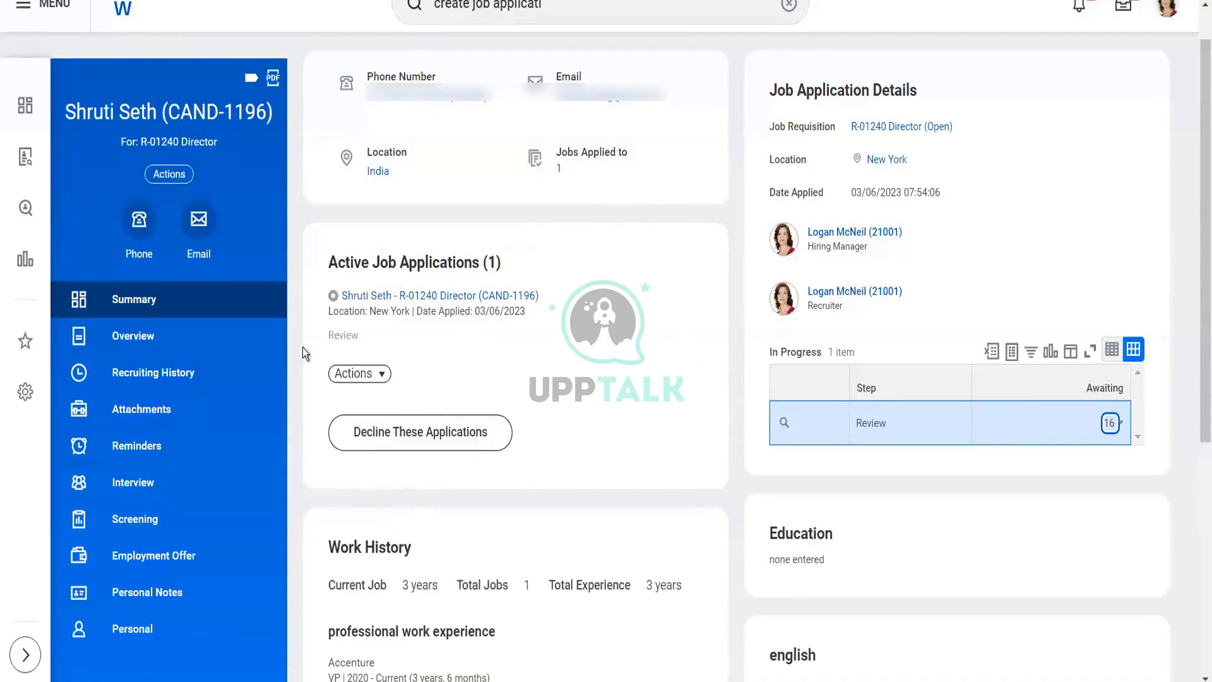
# - Check the application's Actions menu without choosing anything, then go to the Inbox
pyautogui.click(372, 377)
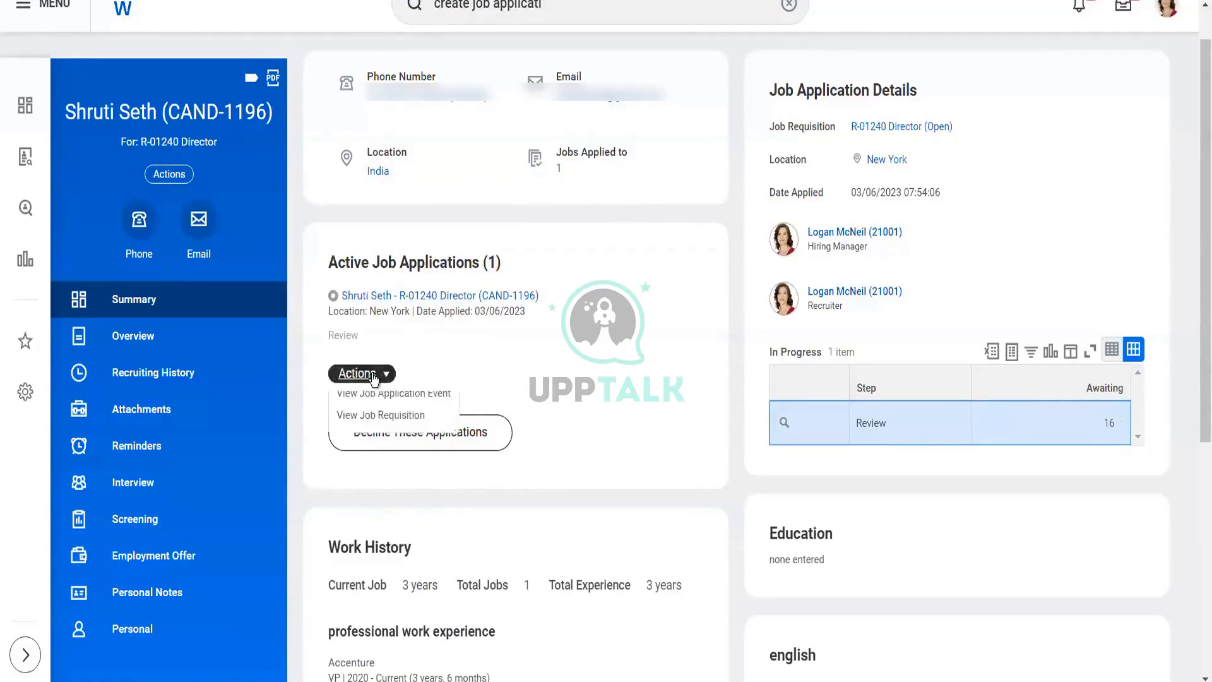
pyautogui.click(617, 367)
pyautogui.scroll(1, 1195, 257)
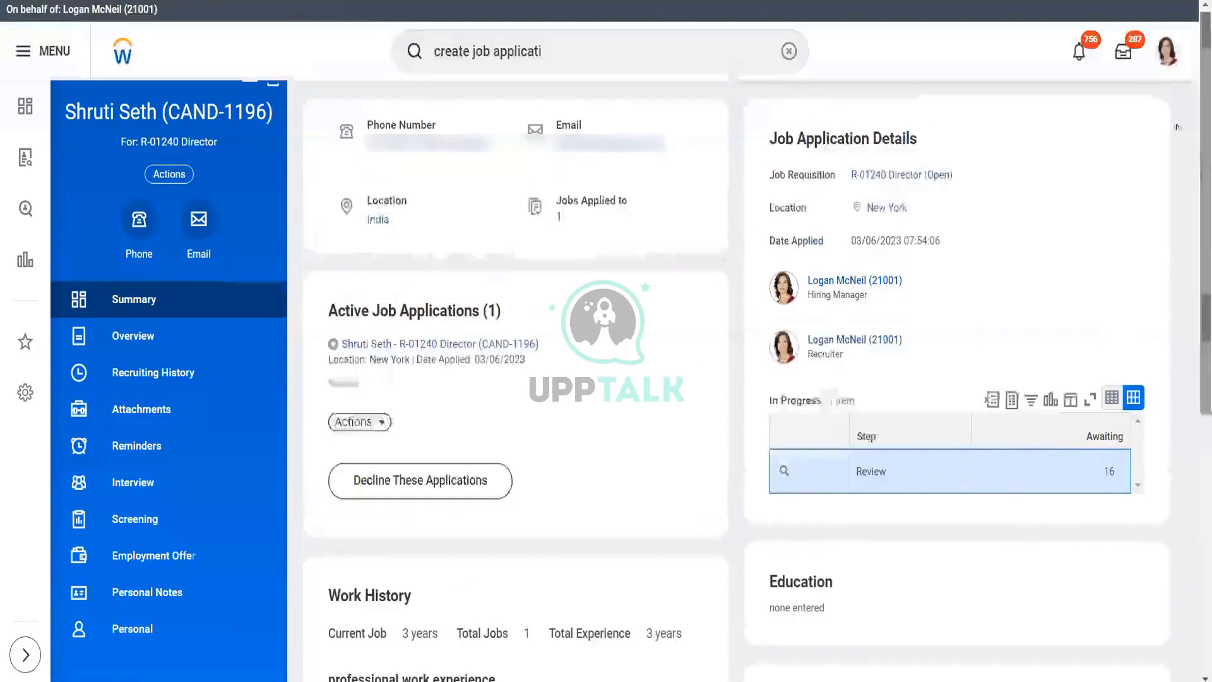
pyautogui.click(1128, 61)
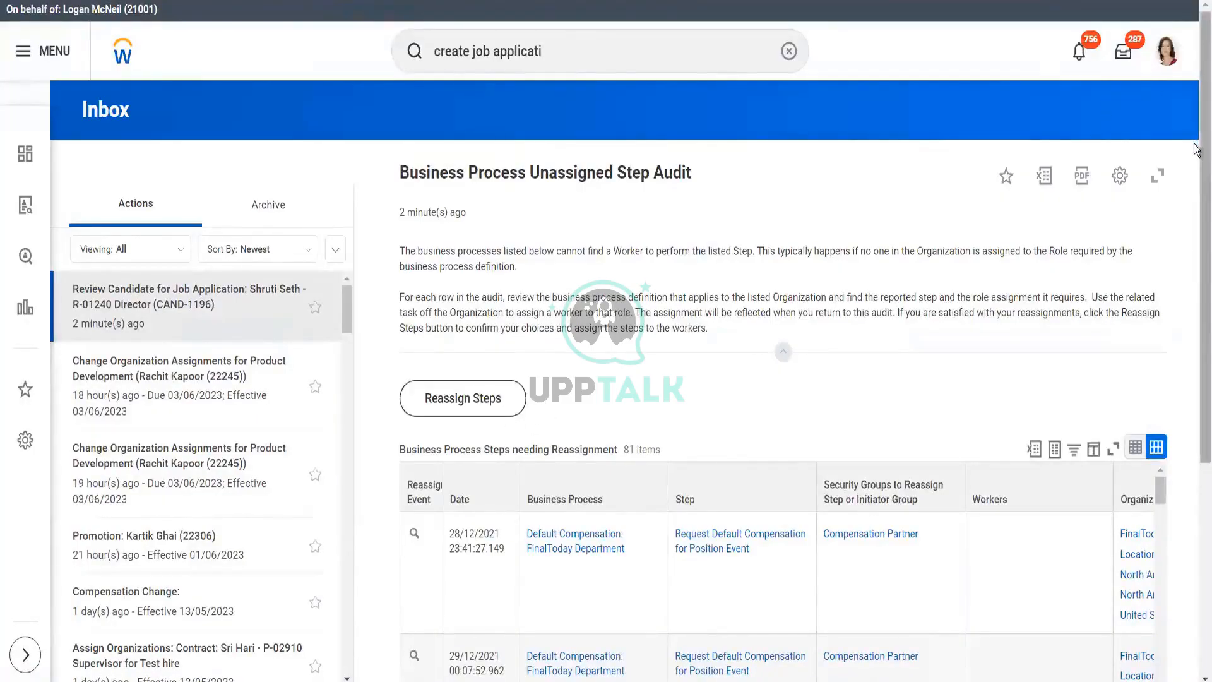
# - Scroll through the Inbox's Business Process Unassigned Step Audit list
pyautogui.moveTo(1202, 194); pyautogui.dragTo(1200, 76)
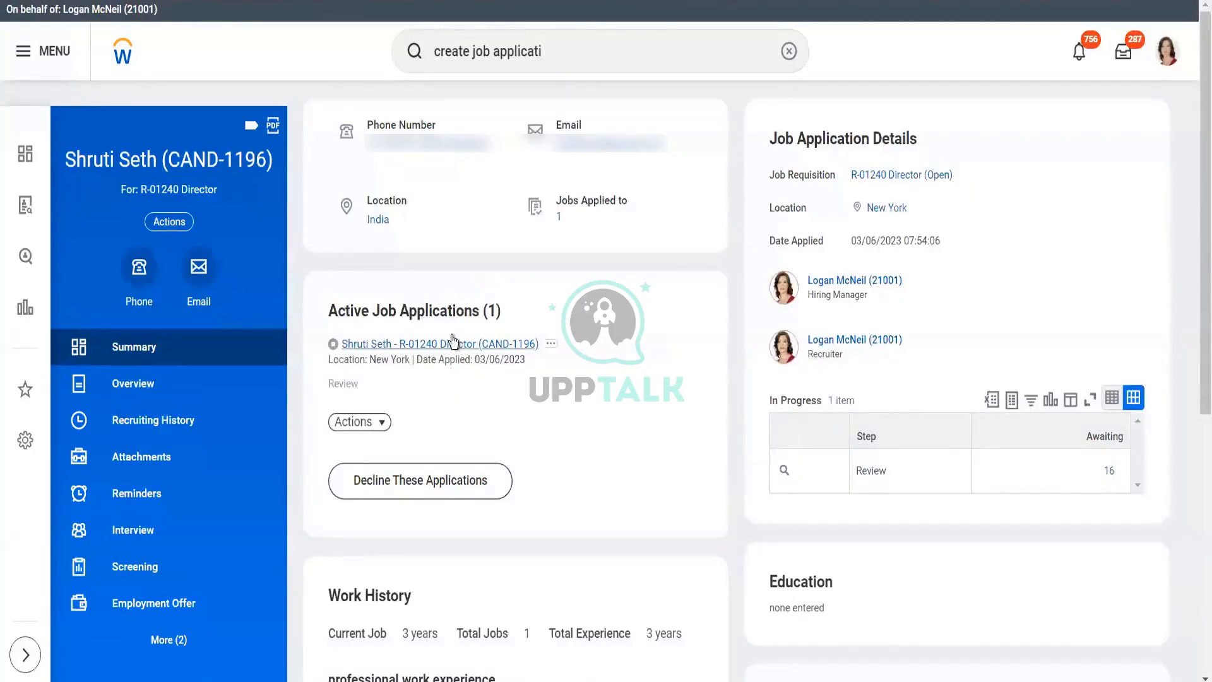
# - Show the R-01240 Director requisition's Candidates tab and scroll to the candidate grid
pyautogui.click(892, 178)
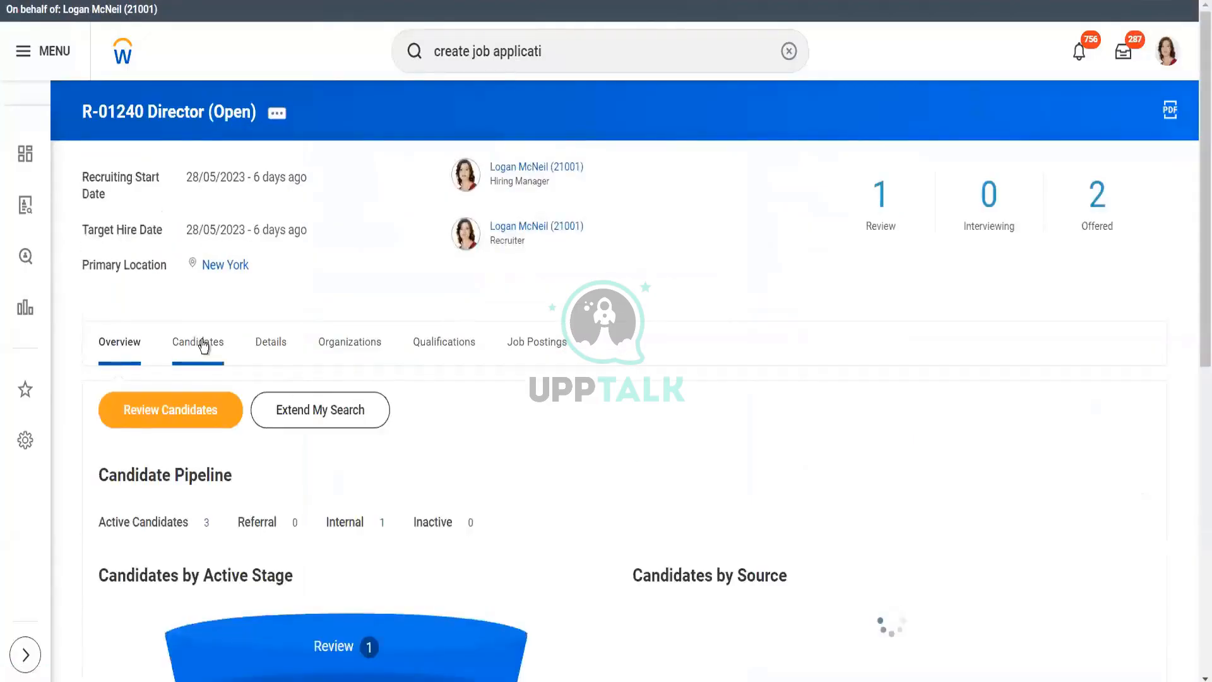
pyautogui.click(203, 346)
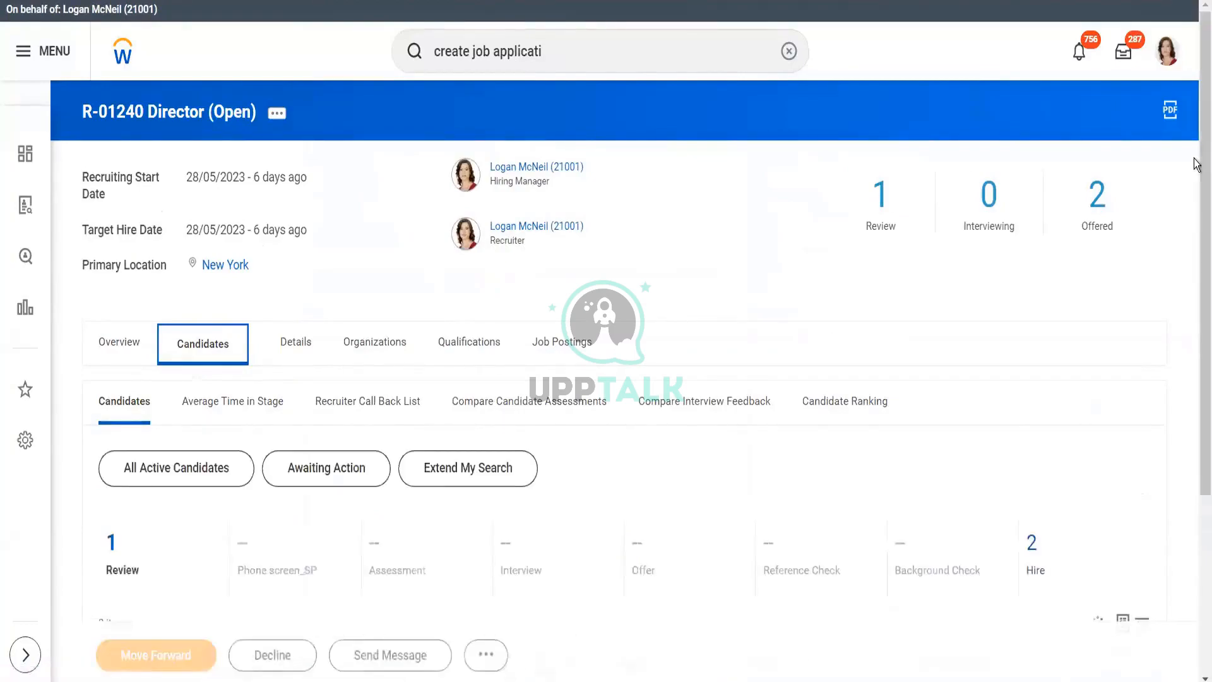
pyautogui.scroll(-4, 1198, 244)
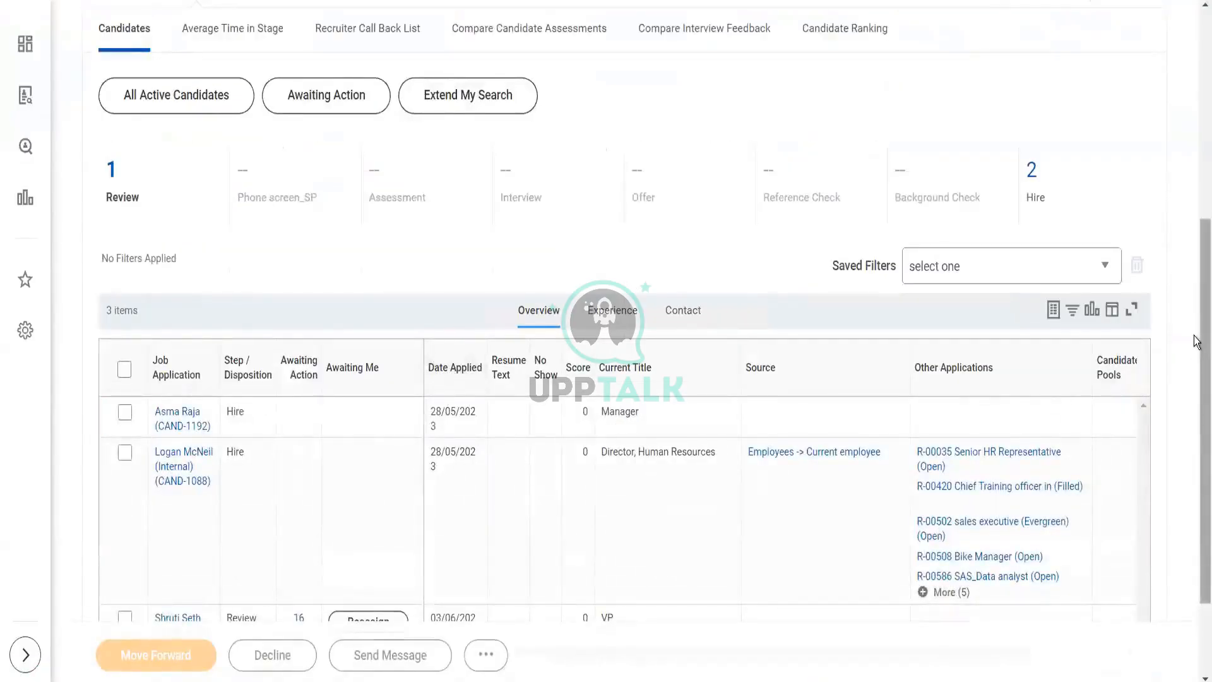
pyautogui.scroll(-2, 1197, 341)
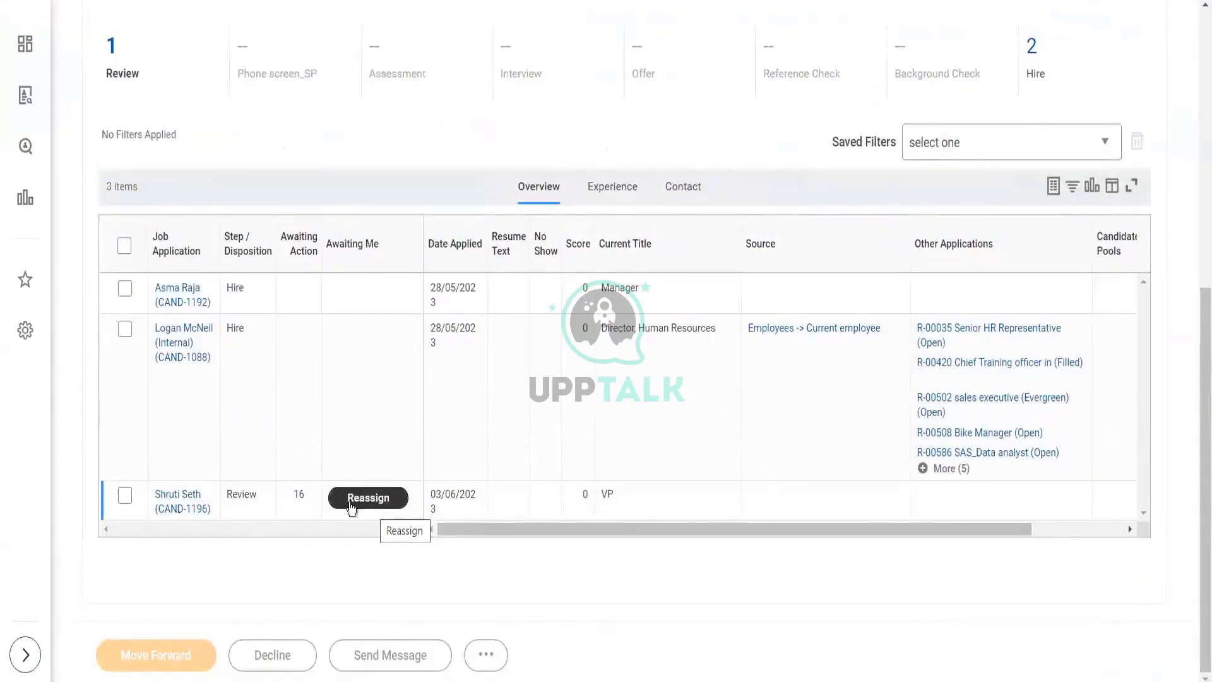
# - Review everyone awaiting action on the candidate's Review application
pyautogui.click(300, 496)
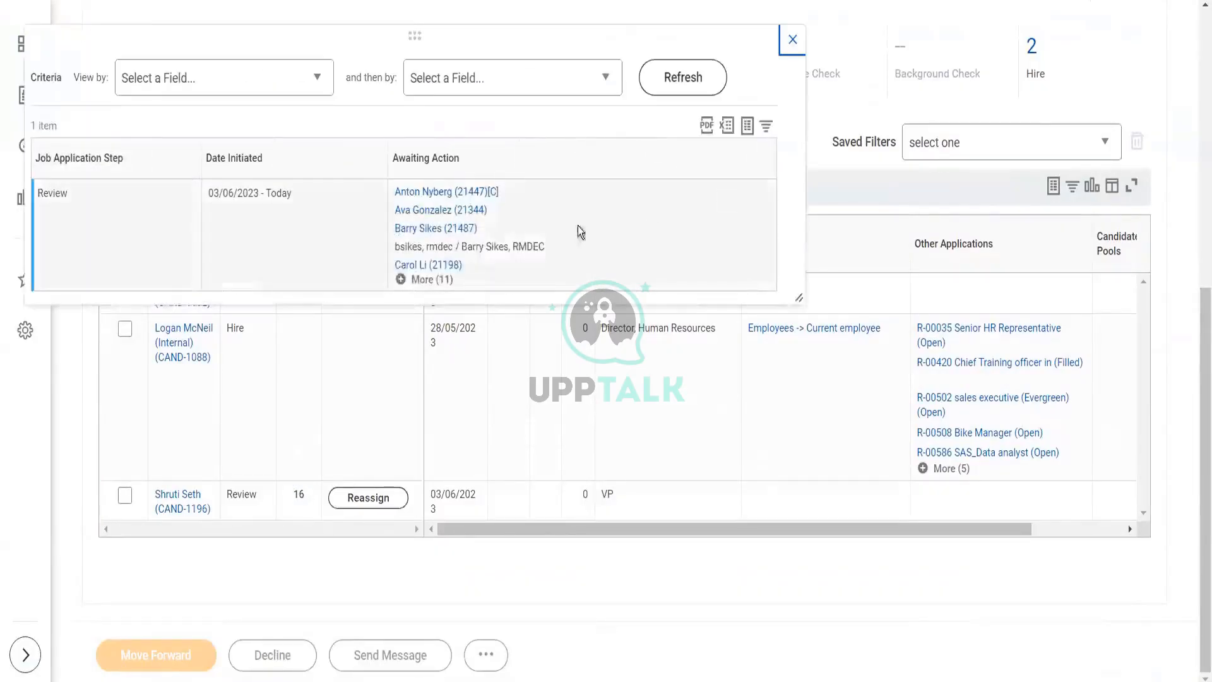
pyautogui.click(418, 279)
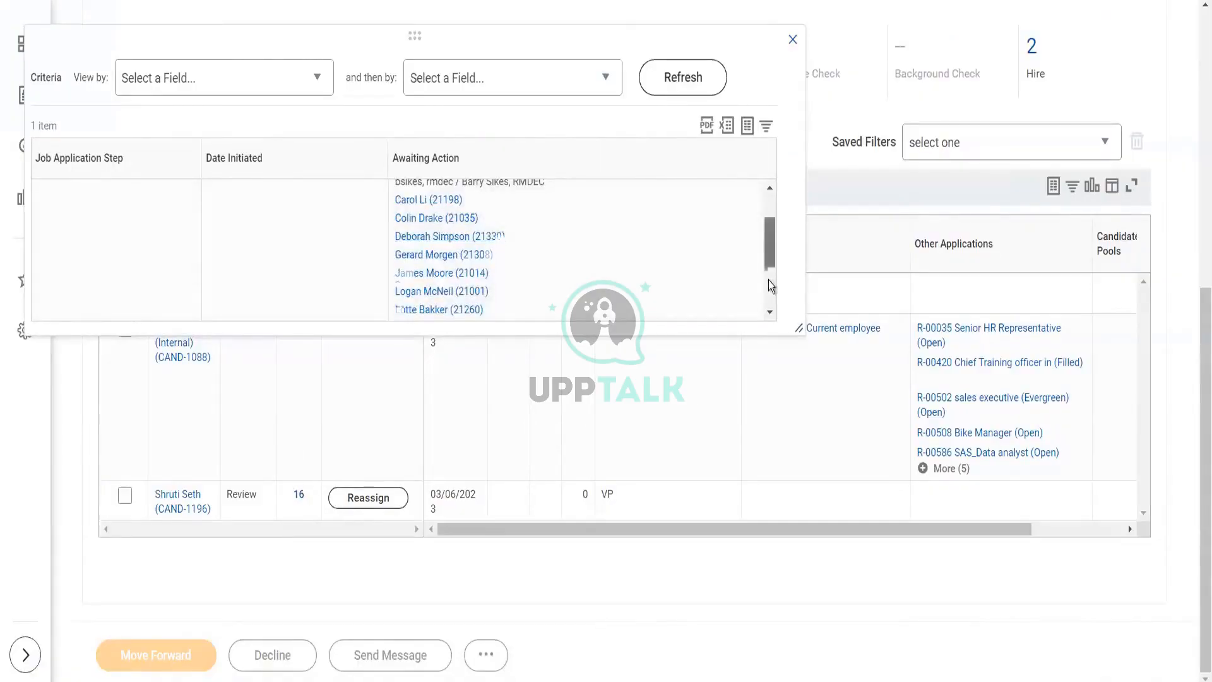
pyautogui.moveTo(768, 246); pyautogui.dragTo(784, 67)
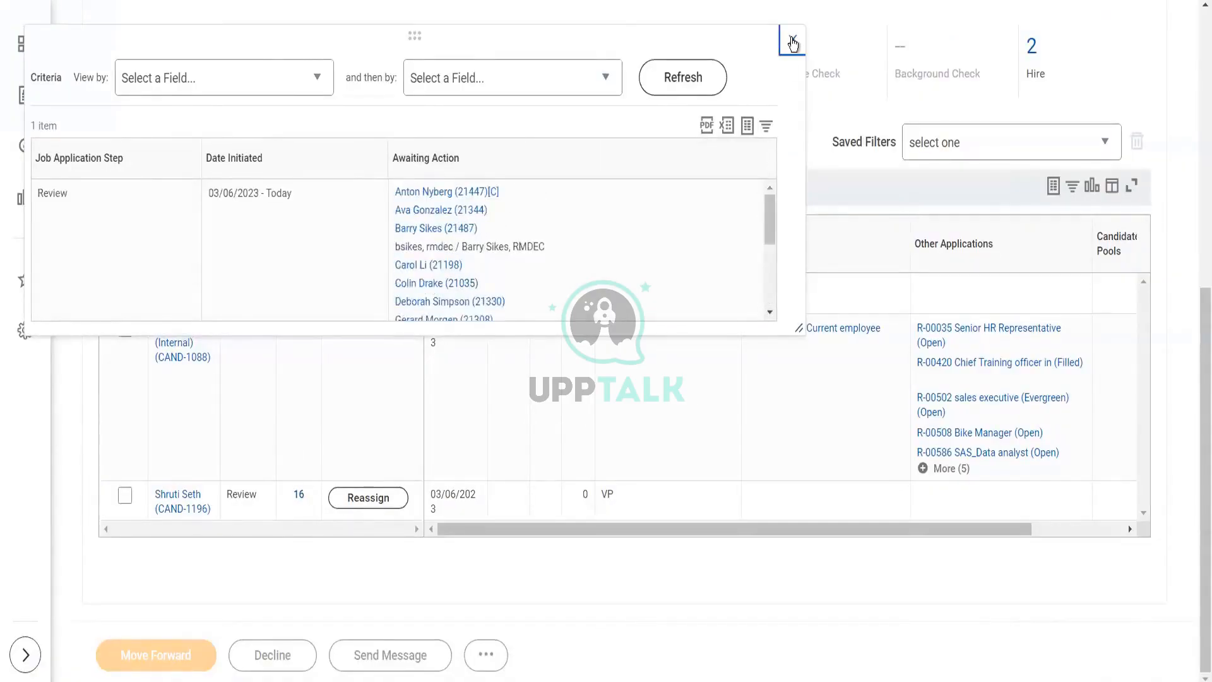
pyautogui.click(793, 39)
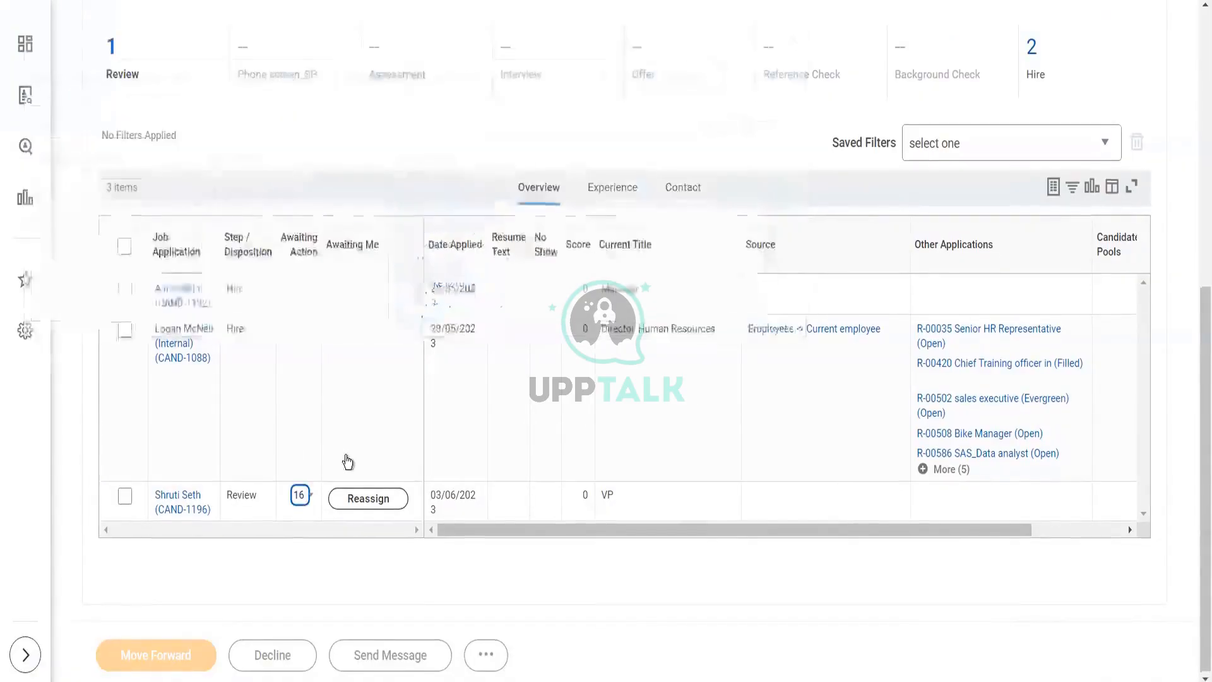
# - Select the candidate's application row and duplicate the page in a new browser tab
pyautogui.click(125, 498)
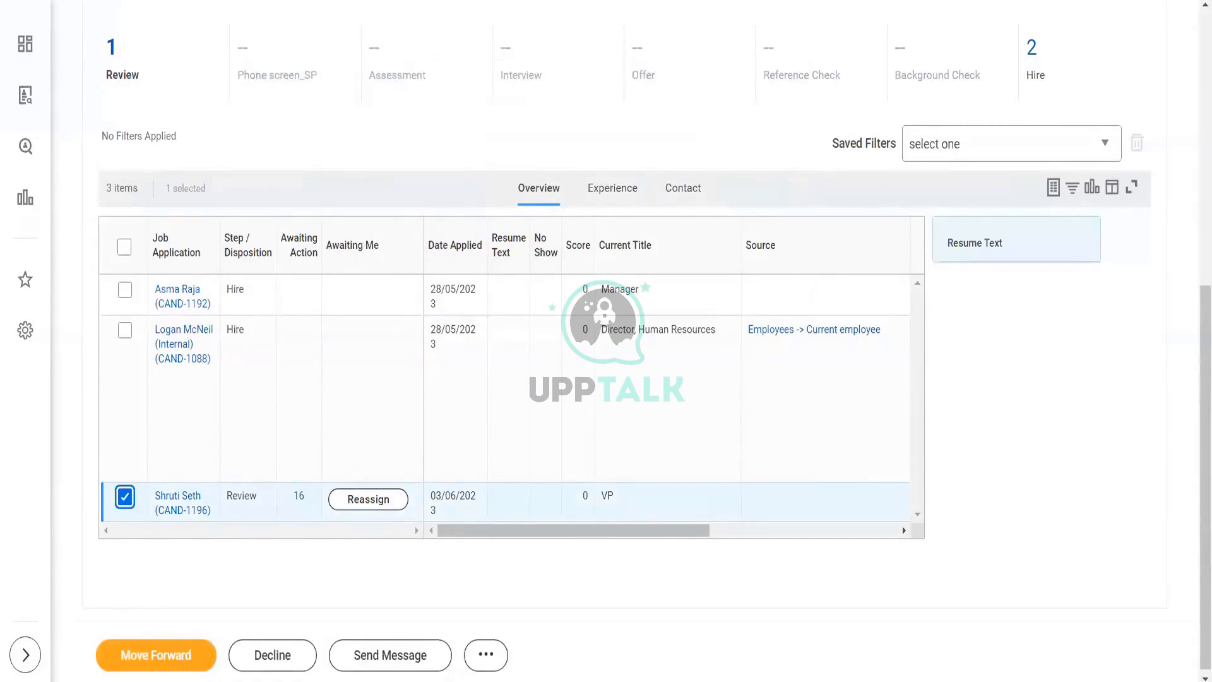
pyautogui.rightClick(336, 1)
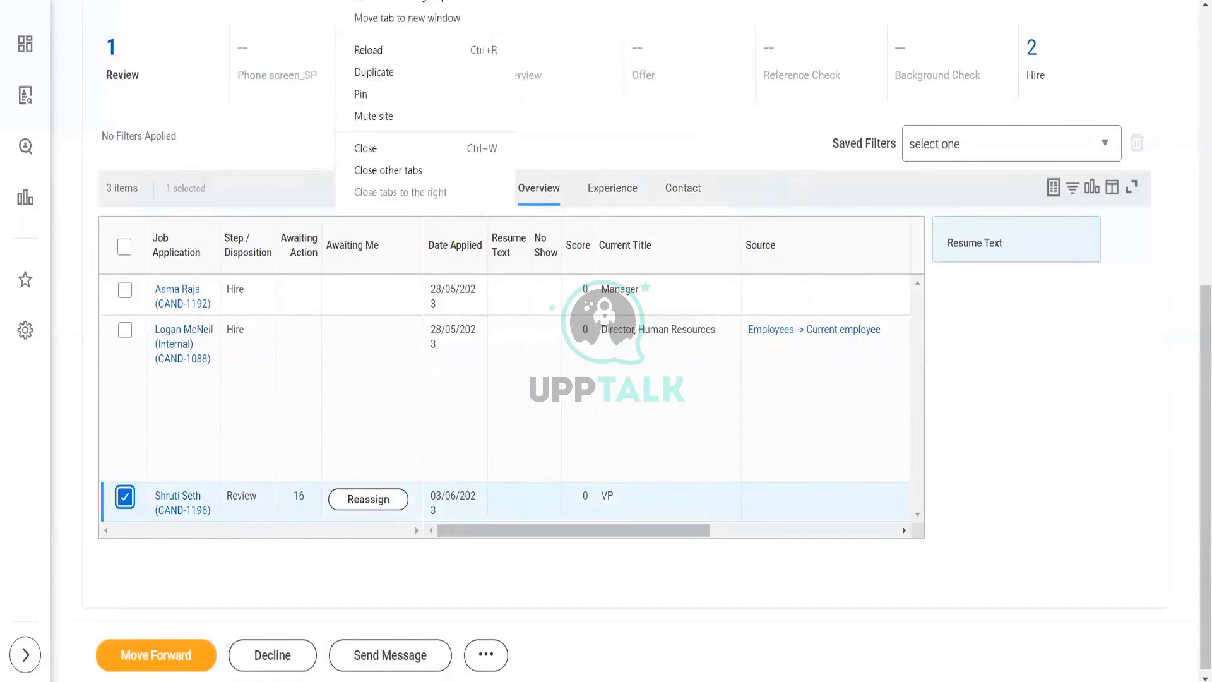
pyautogui.click(372, 75)
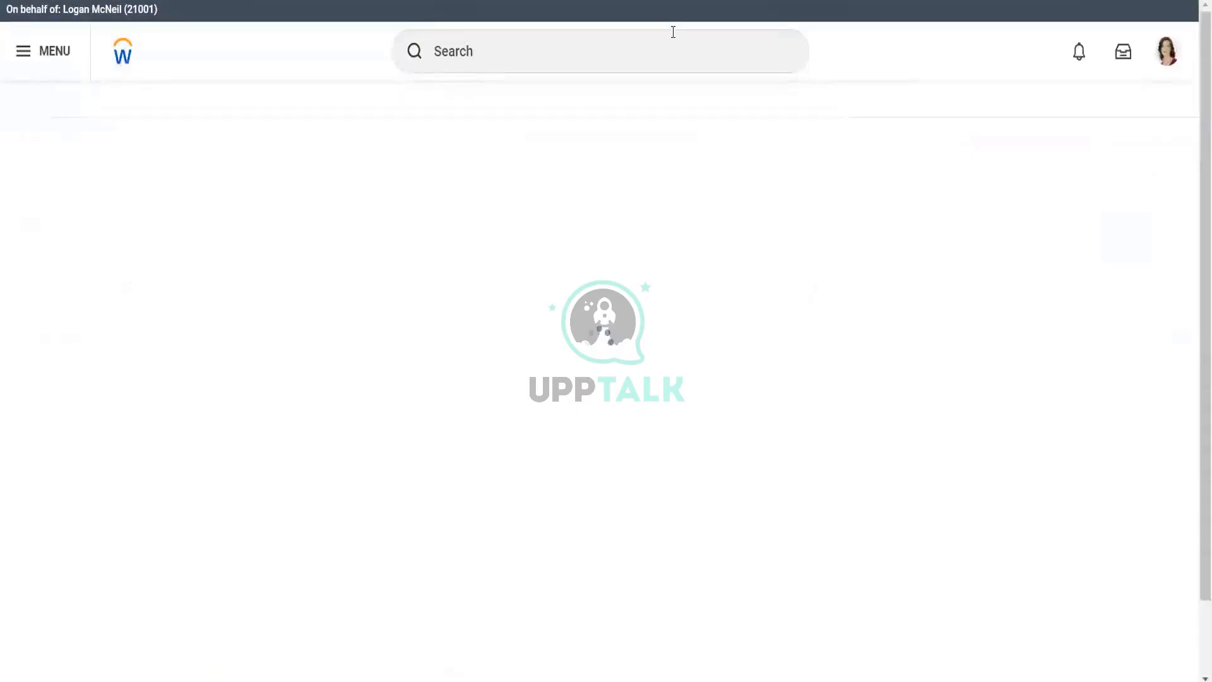
# - Search bp:alpha and view the full list of 19 Alpha business process definitions
pyautogui.click(582, 49)
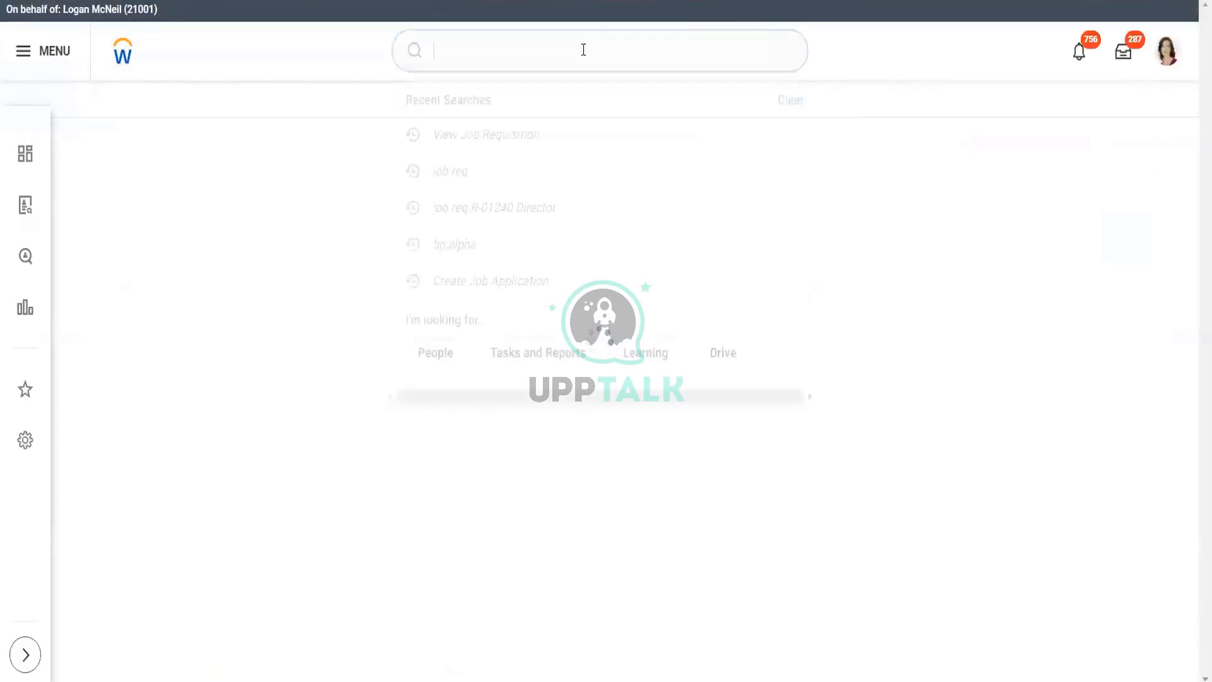
pyautogui.write('bp')
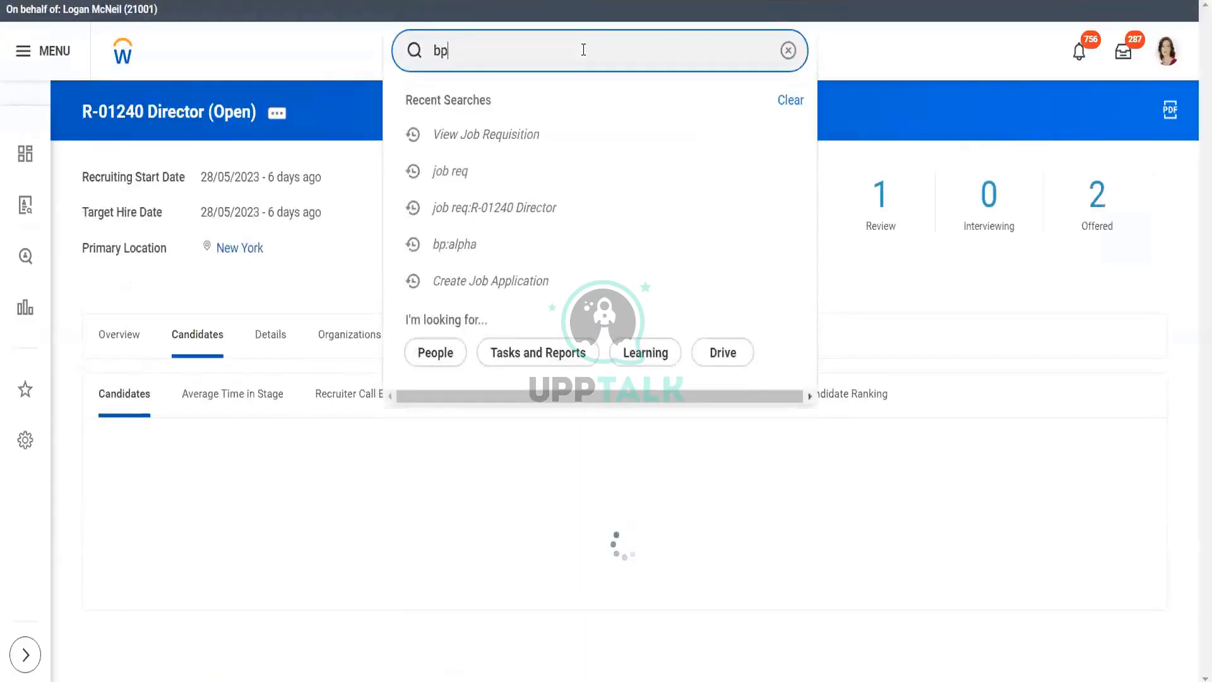
pyautogui.write(':alpha')
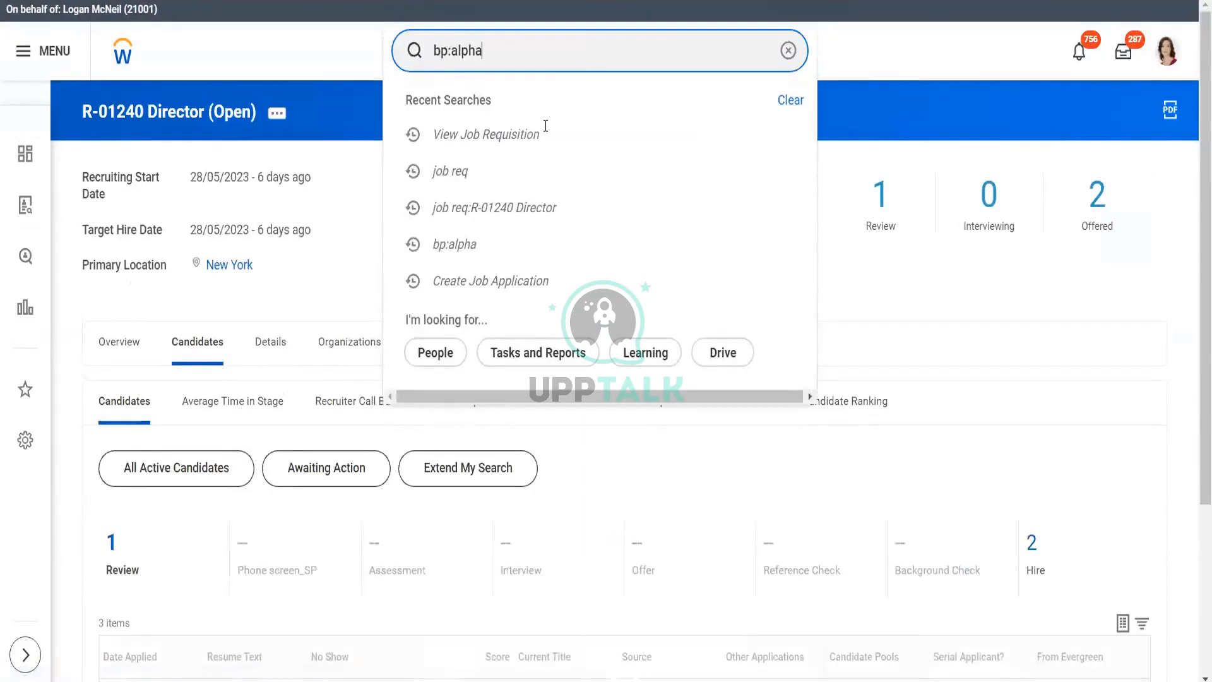
pyautogui.scroll(-3, 535, 74)
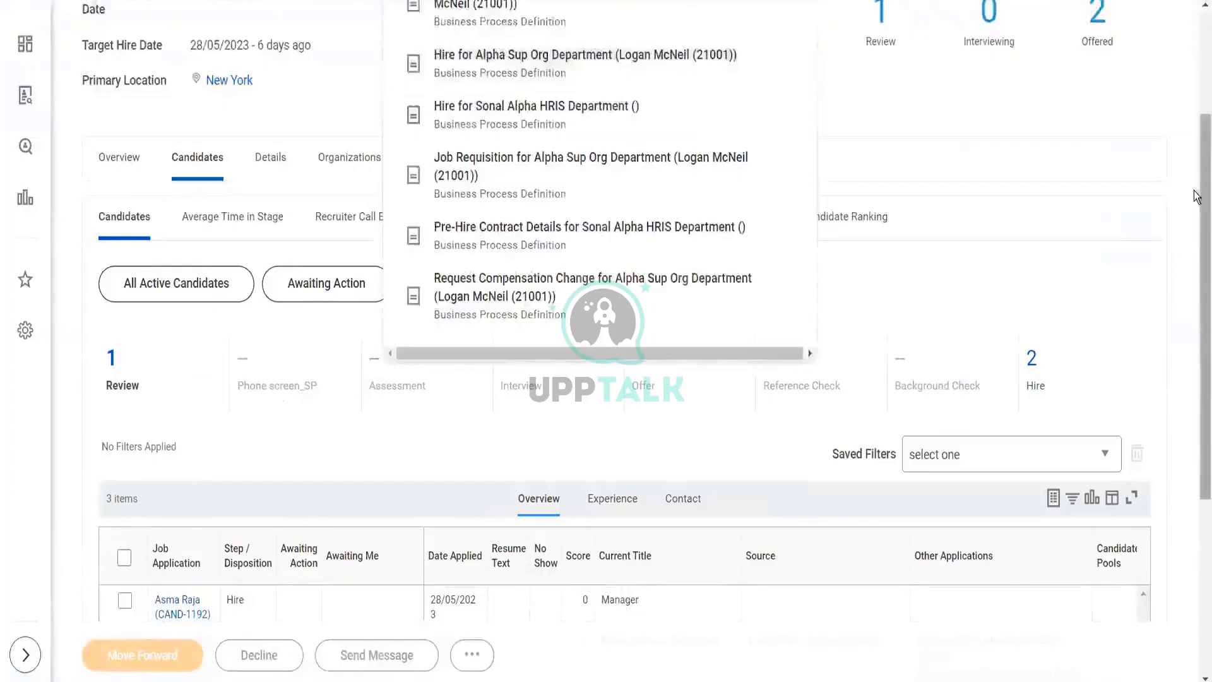
pyautogui.scroll(3, 1196, 122)
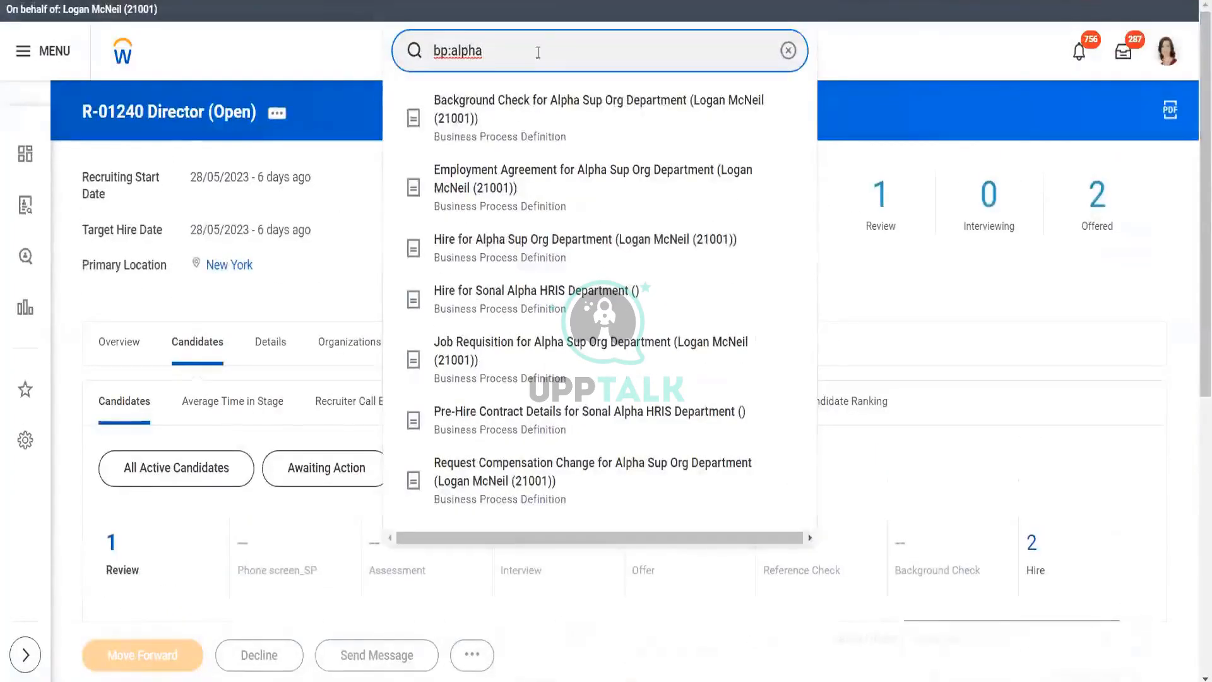
pyautogui.press('Escape')
pyautogui.press('Return')
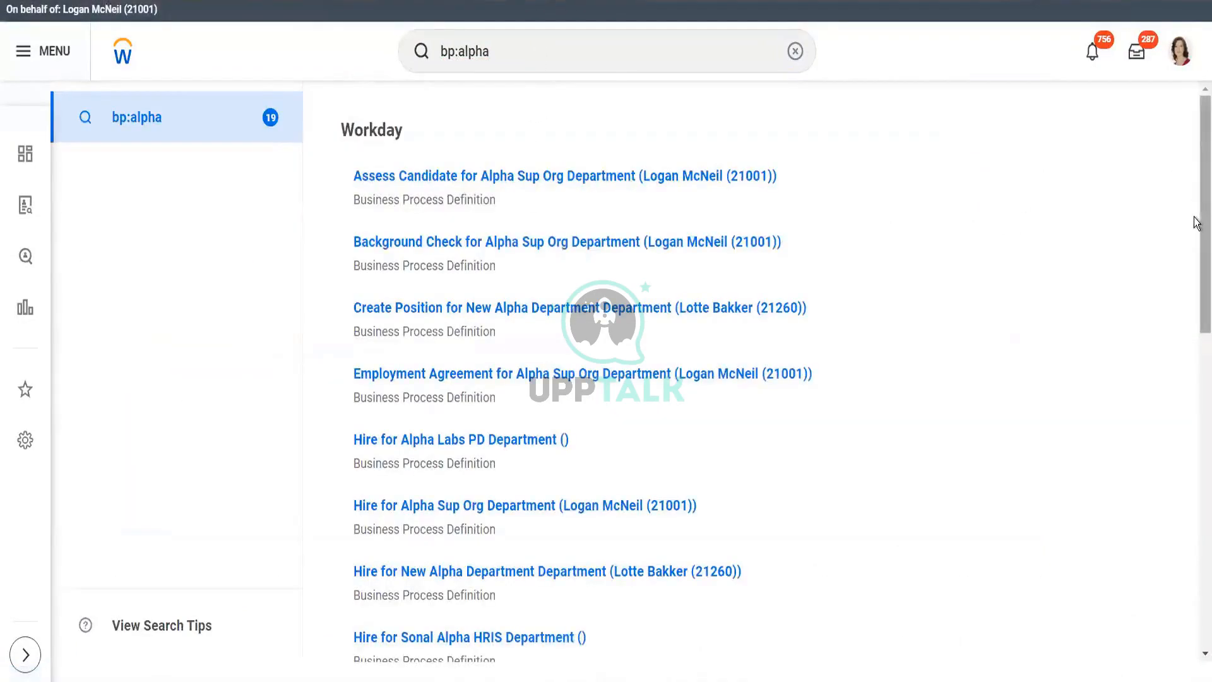
pyautogui.moveTo(1196, 222); pyautogui.dragTo(1196, 628)
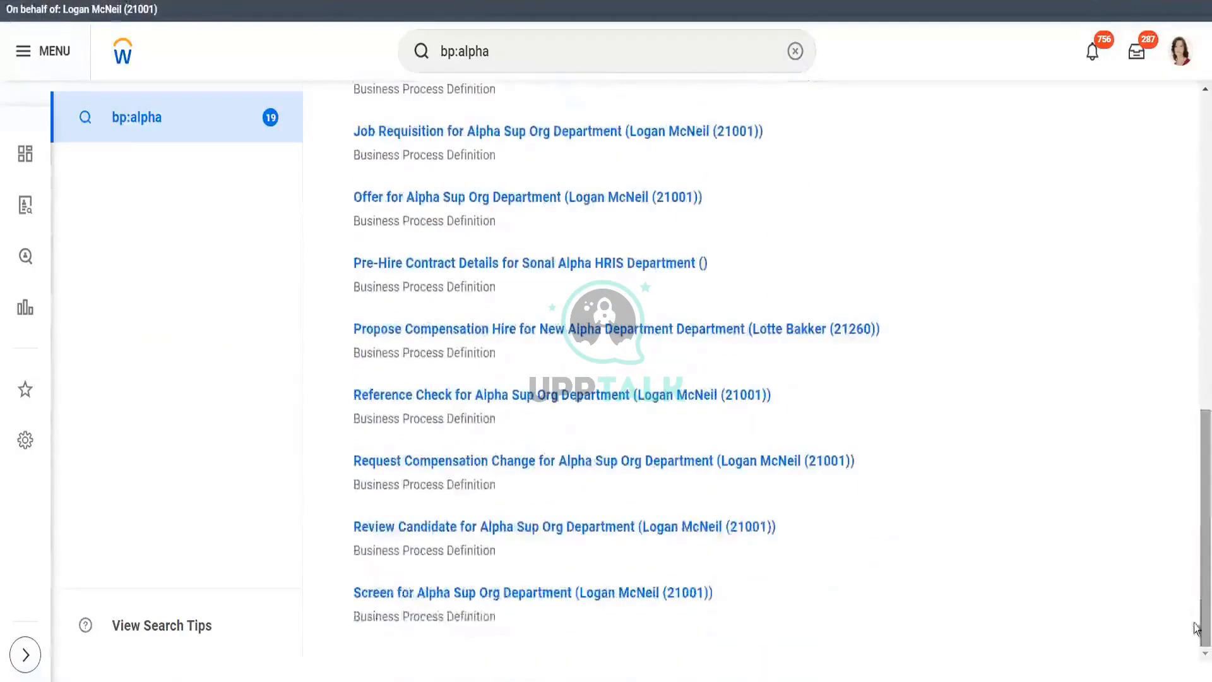
# - Look over the Review Candidate for Alpha Sup Org Department process definition
pyautogui.click(578, 527)
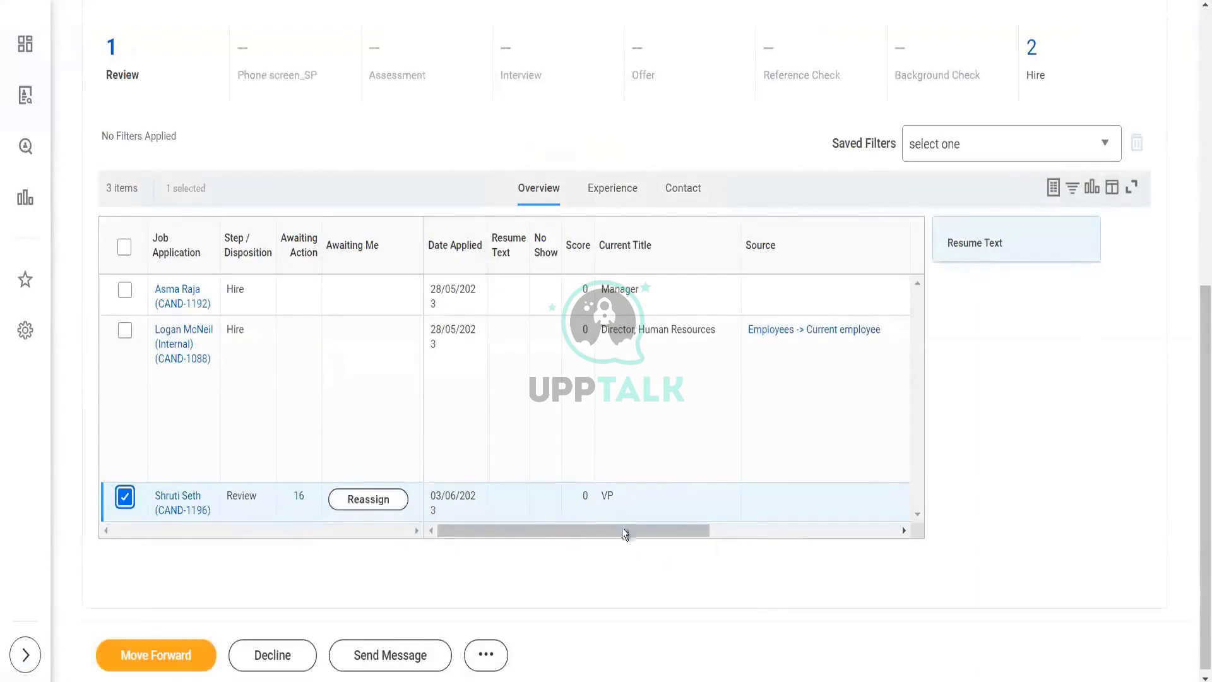
pyautogui.moveTo(622, 530); pyautogui.dragTo(416, 570)
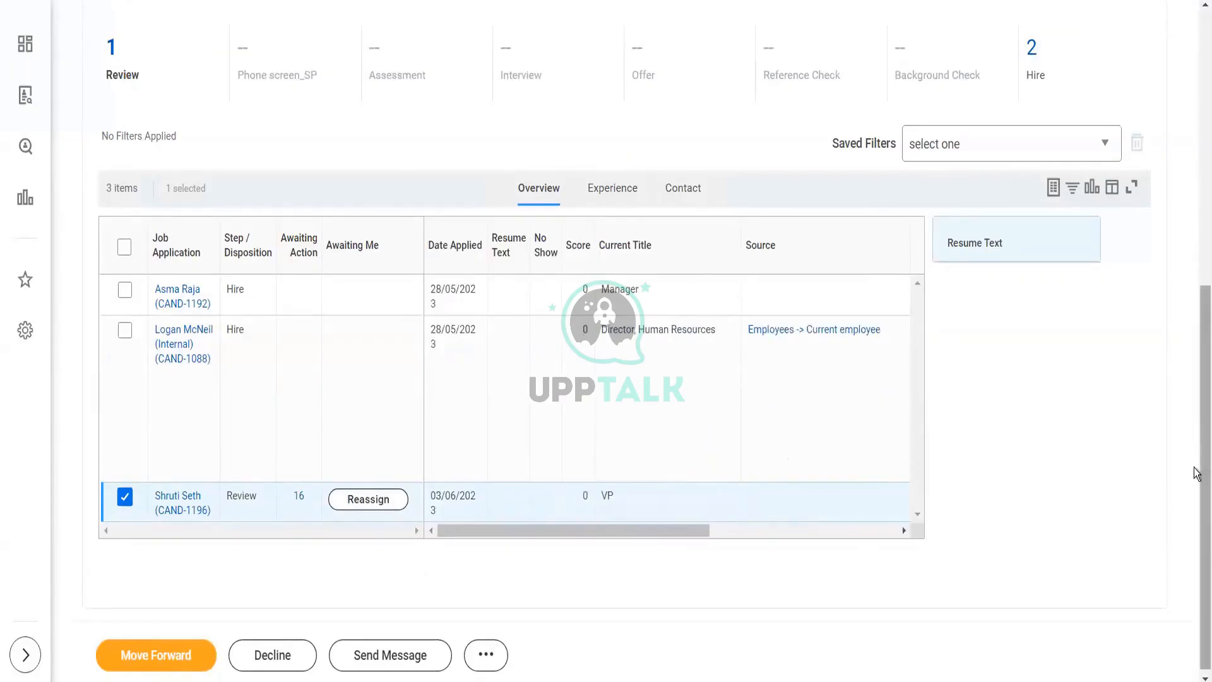
pyautogui.moveTo(1202, 466); pyautogui.dragTo(1197, 562)
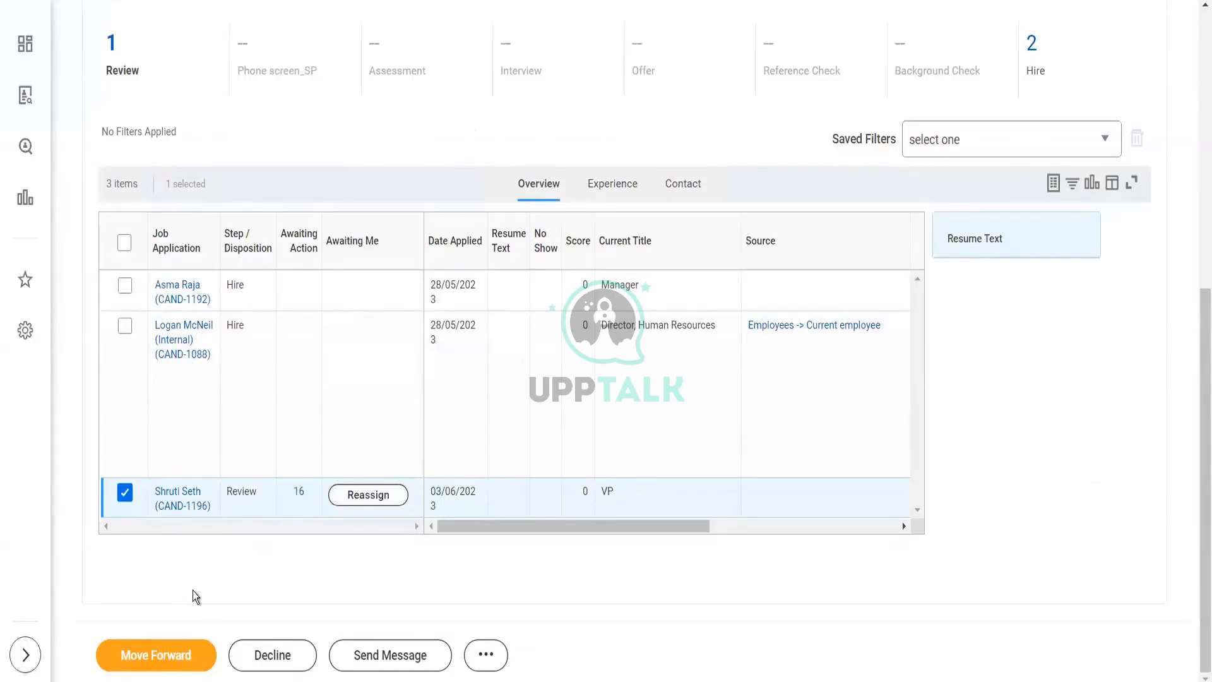
# - Start Move Forward on the selected candidate and open the Next Stage field
pyautogui.click(171, 657)
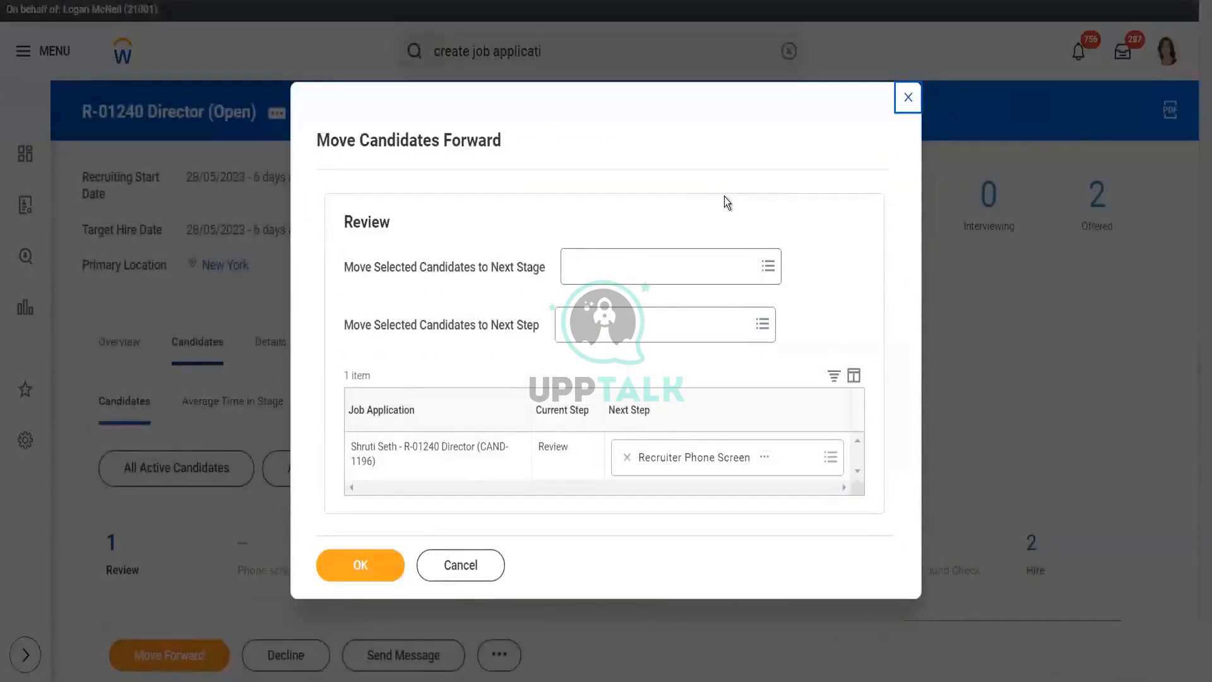
pyautogui.click(682, 270)
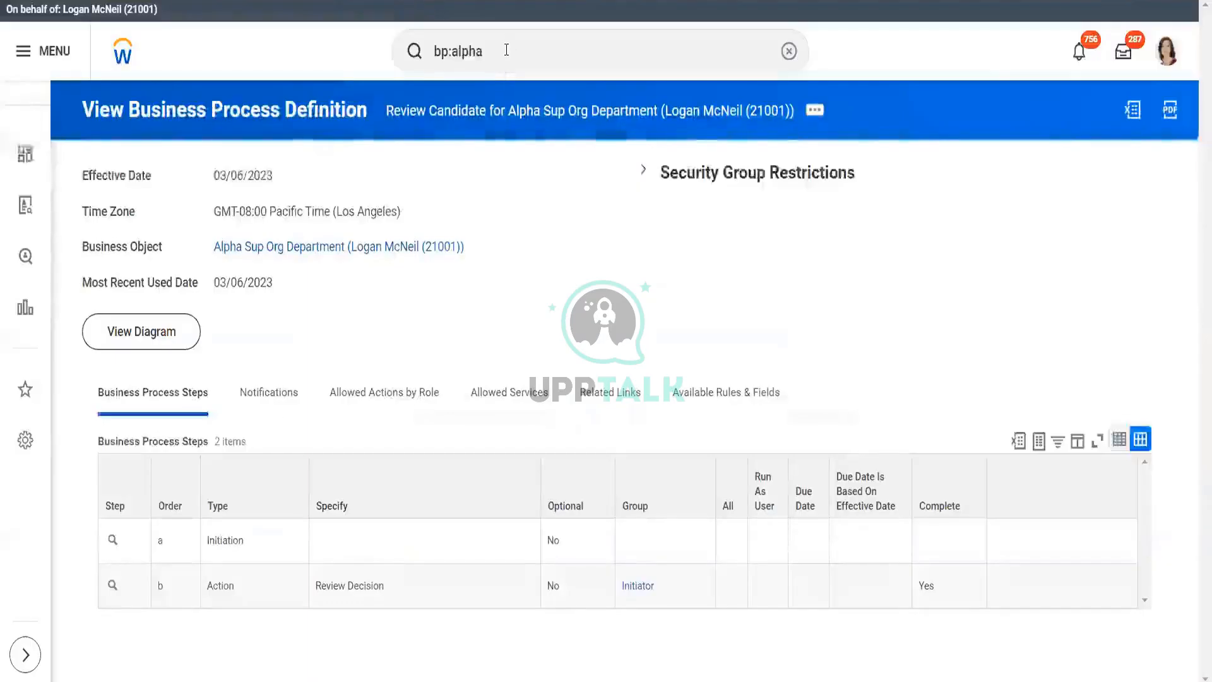
# - Rerun the bp:alpha search and scroll the results to the Job Application definition
pyautogui.click(506, 50)
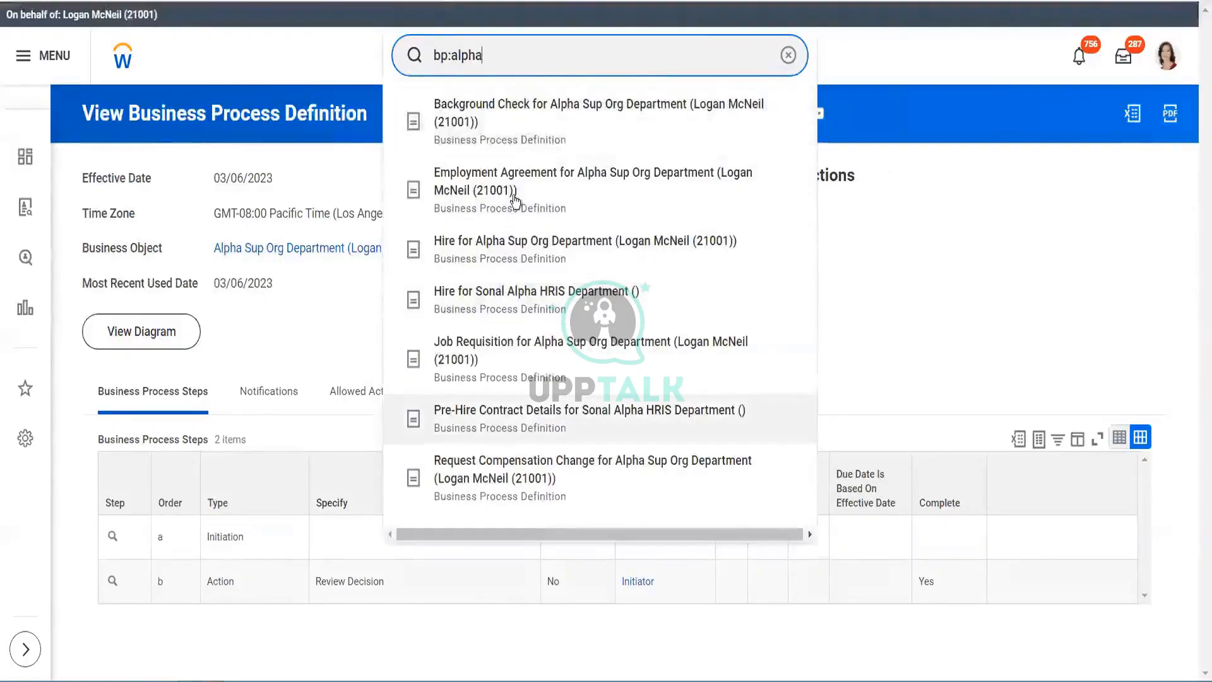
pyautogui.press('Return')
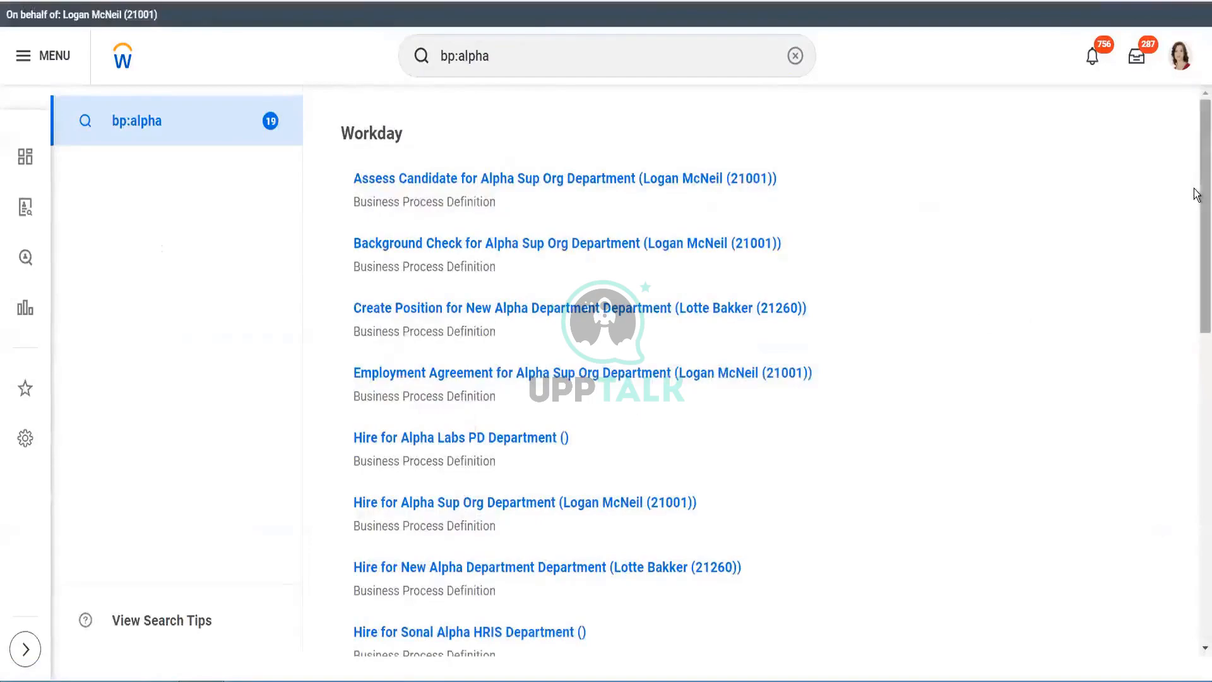
pyautogui.moveTo(1199, 260); pyautogui.dragTo(1195, 420)
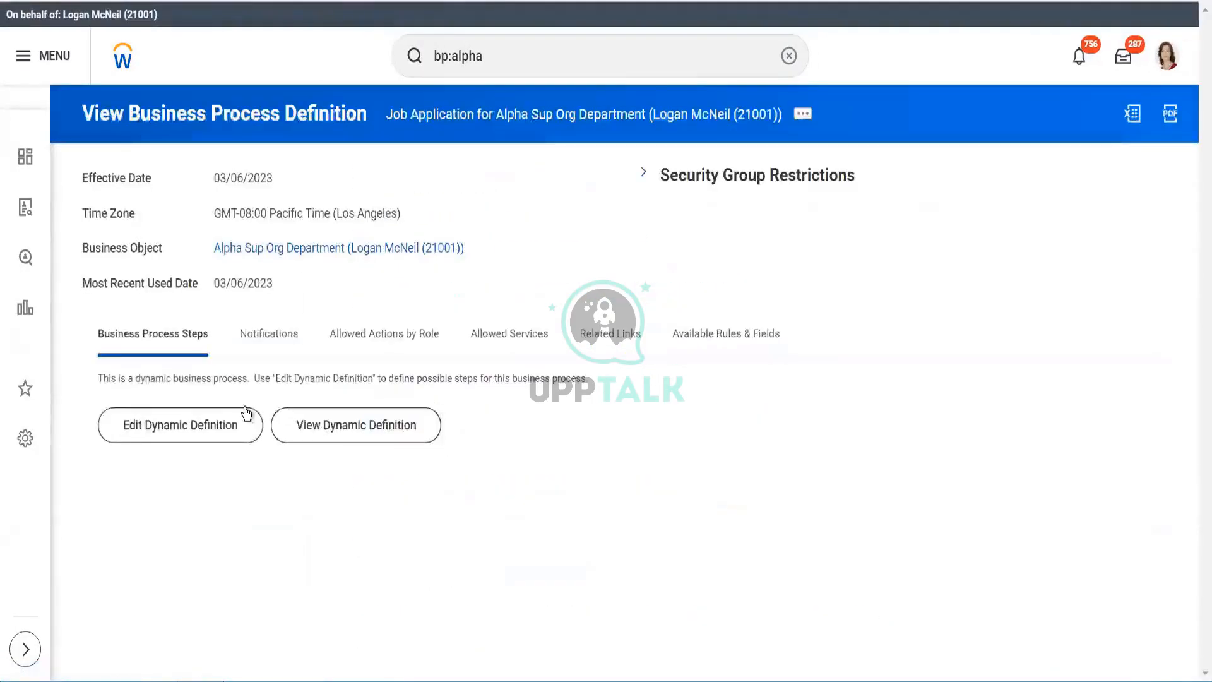
# - Display the job application's dynamic definition and show Review's 11 possible next steps, starting with Phone screen_SP
pyautogui.click(316, 432)
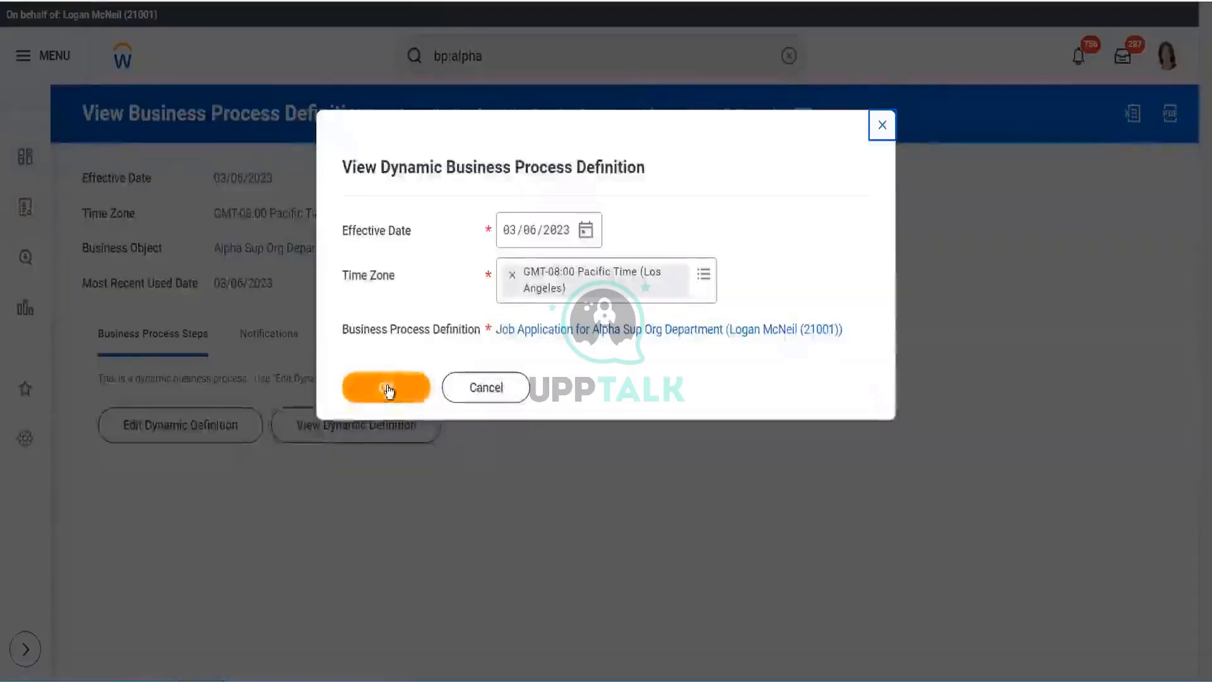
pyautogui.click(388, 387)
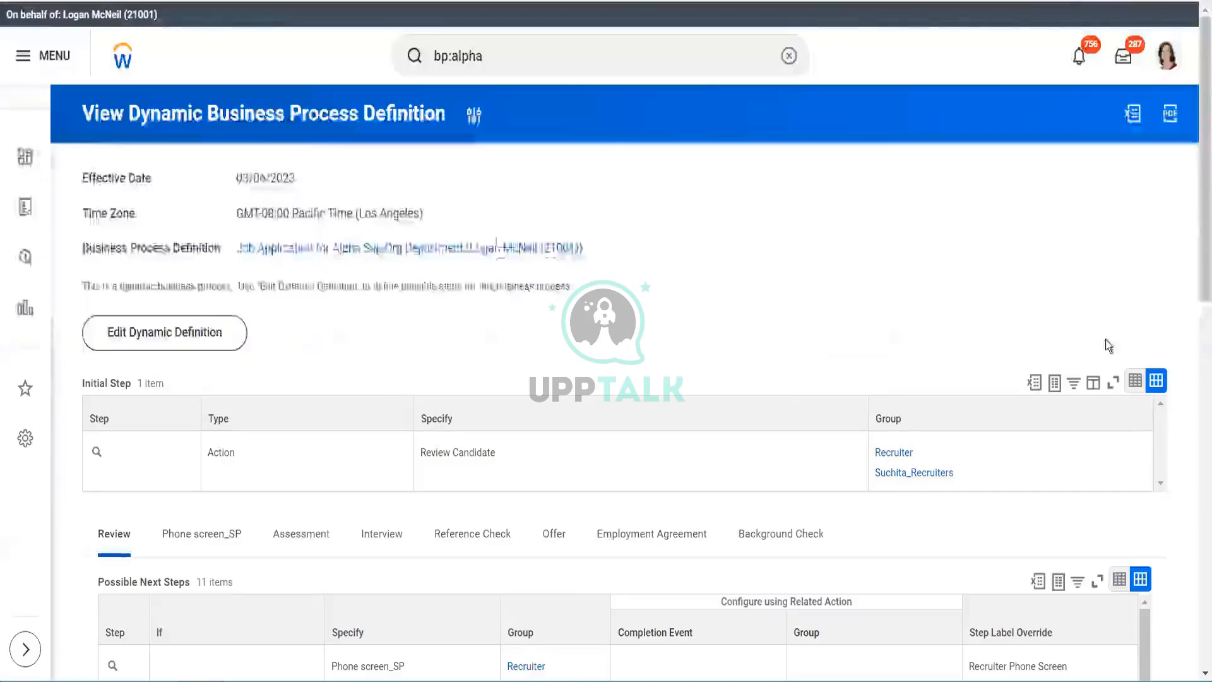
pyautogui.moveTo(1198, 210); pyautogui.dragTo(1197, 392)
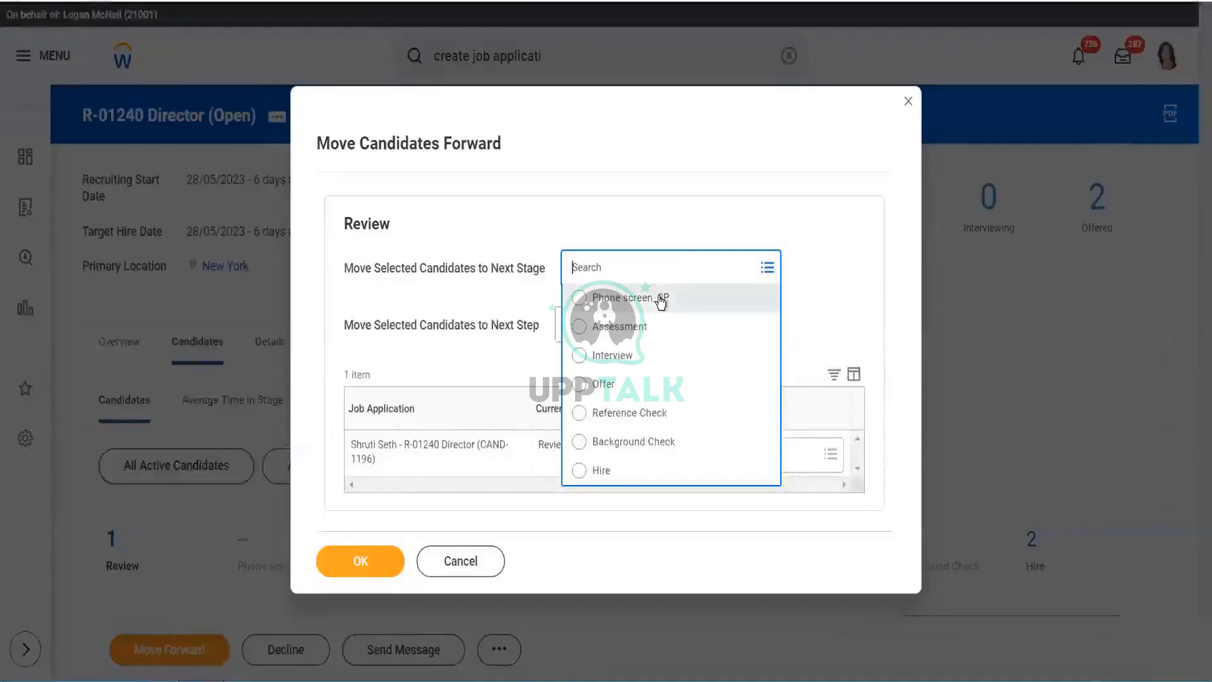
# - Check Phone screen_SP's next steps, then set the candidate's Next Stage to Phone screen_SP
pyautogui.click(661, 302)
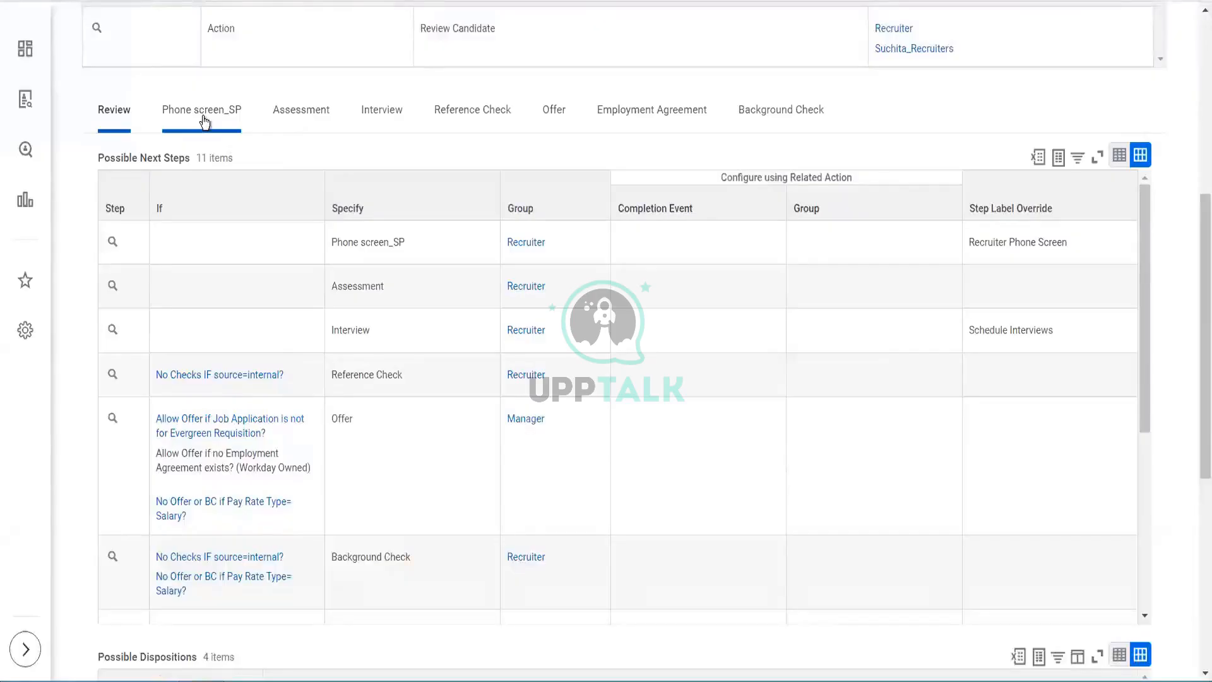
pyautogui.click(203, 121)
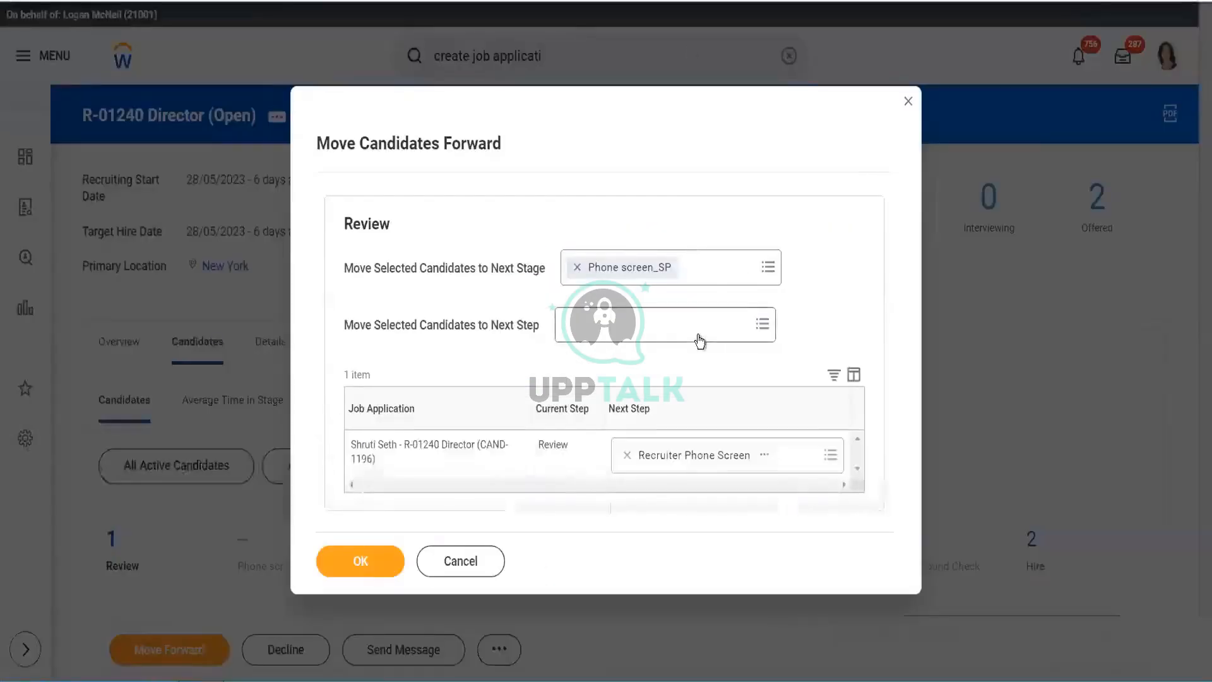
pyautogui.click(699, 335)
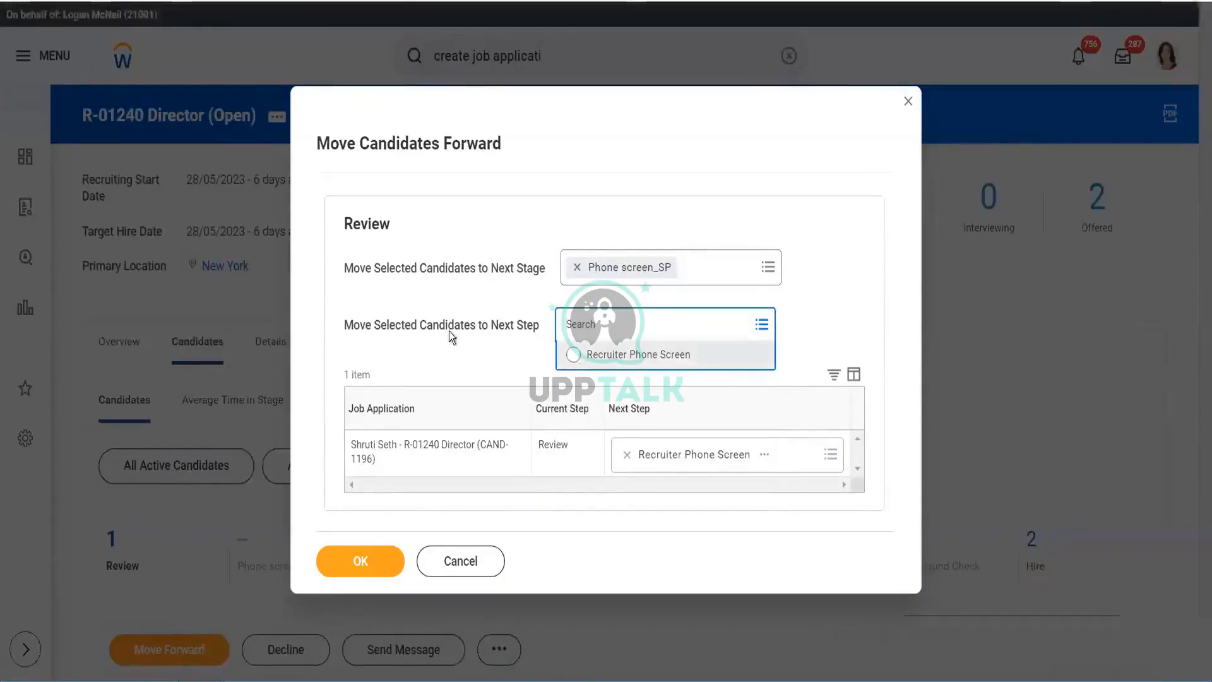
# - Set Recruiter Phone Screen as the next step, reselecting it and confirming the application row matches
pyautogui.click(614, 364)
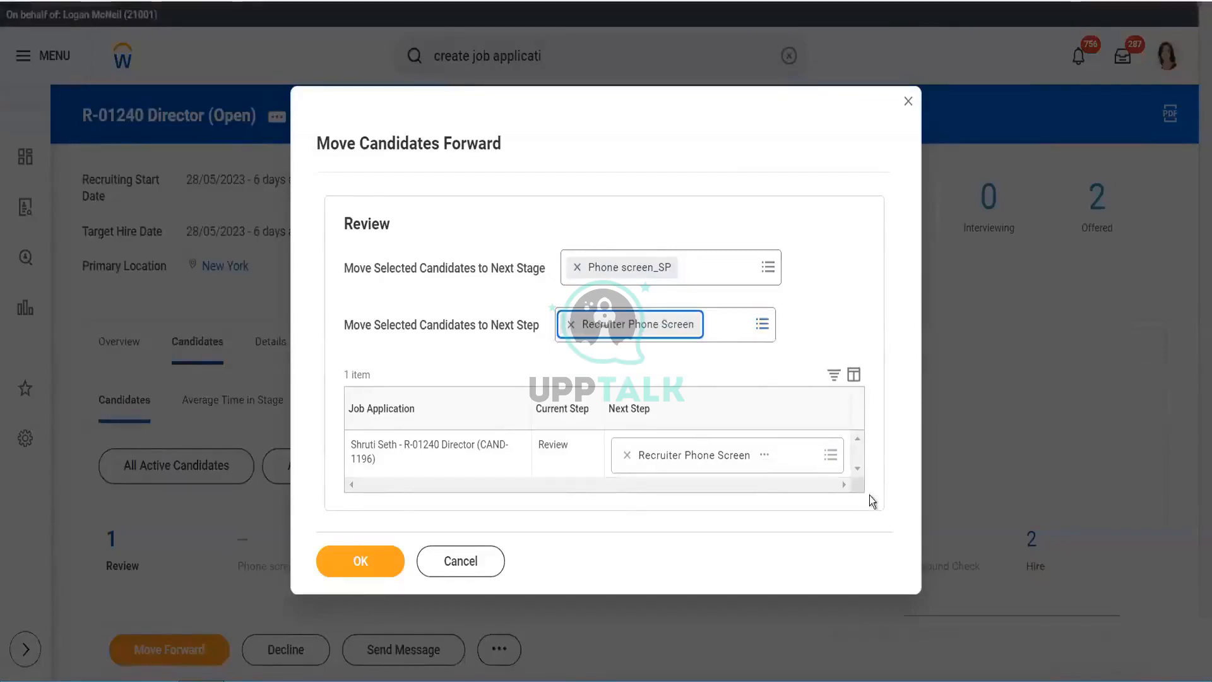
pyautogui.click(628, 463)
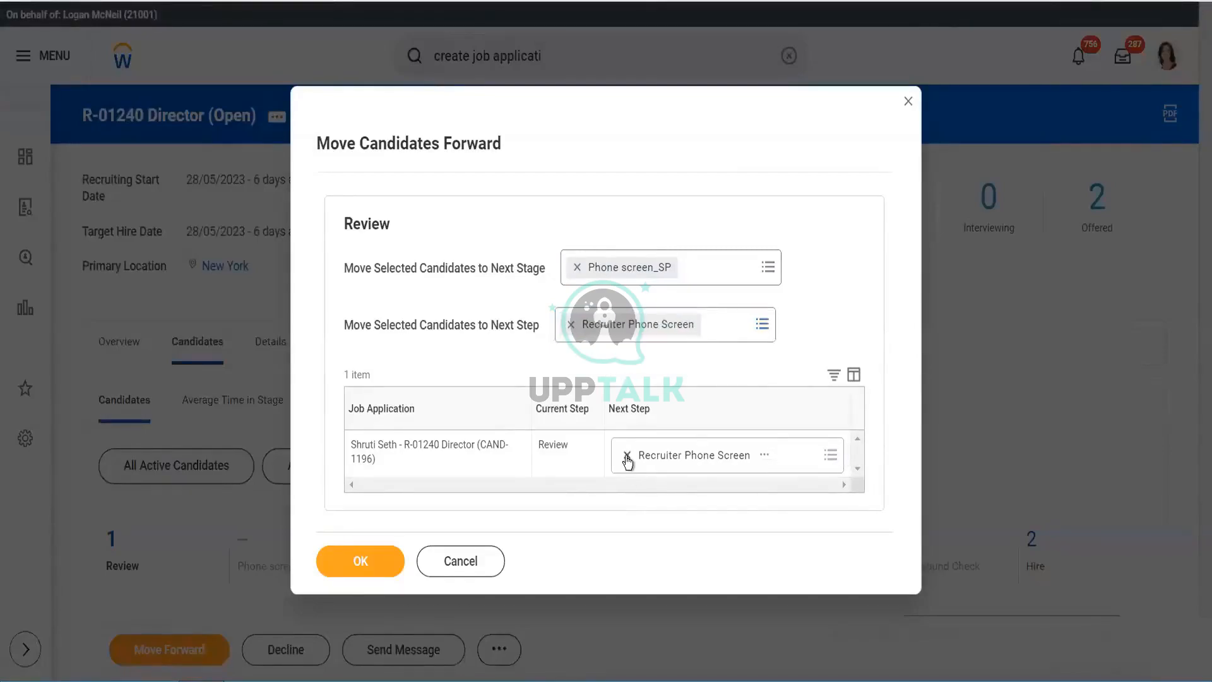
pyautogui.click(571, 325)
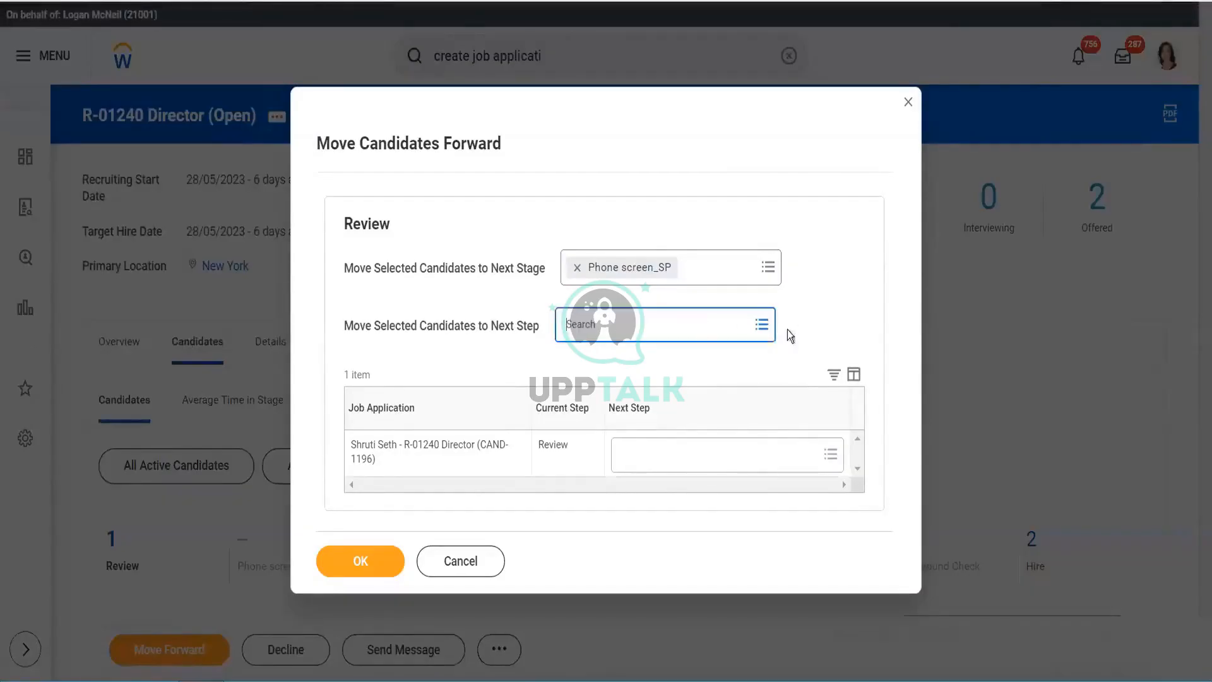
pyautogui.click(627, 458)
pyautogui.click(764, 324)
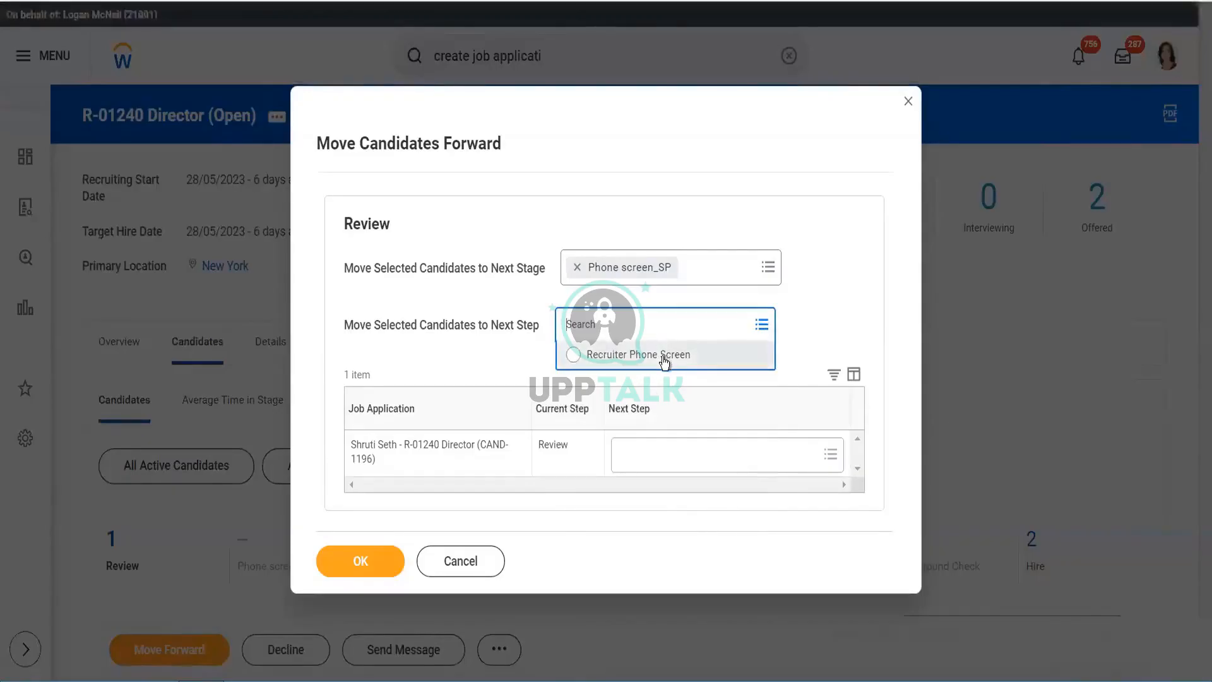
pyautogui.click(765, 356)
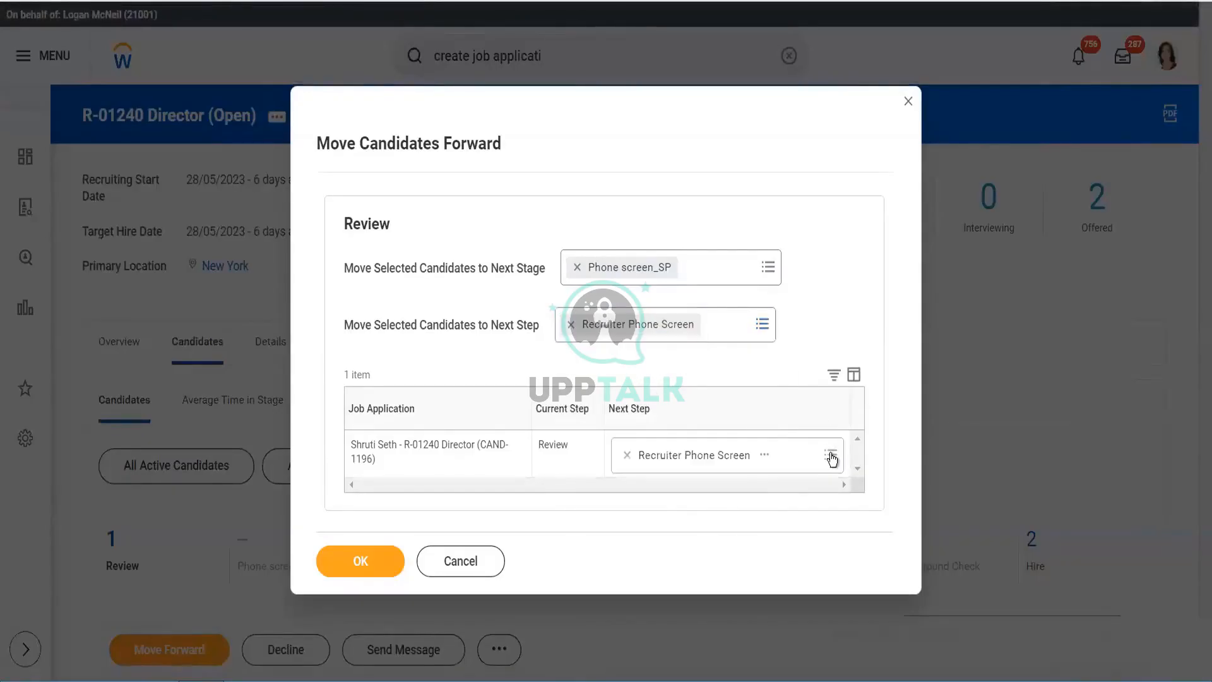
pyautogui.click(831, 456)
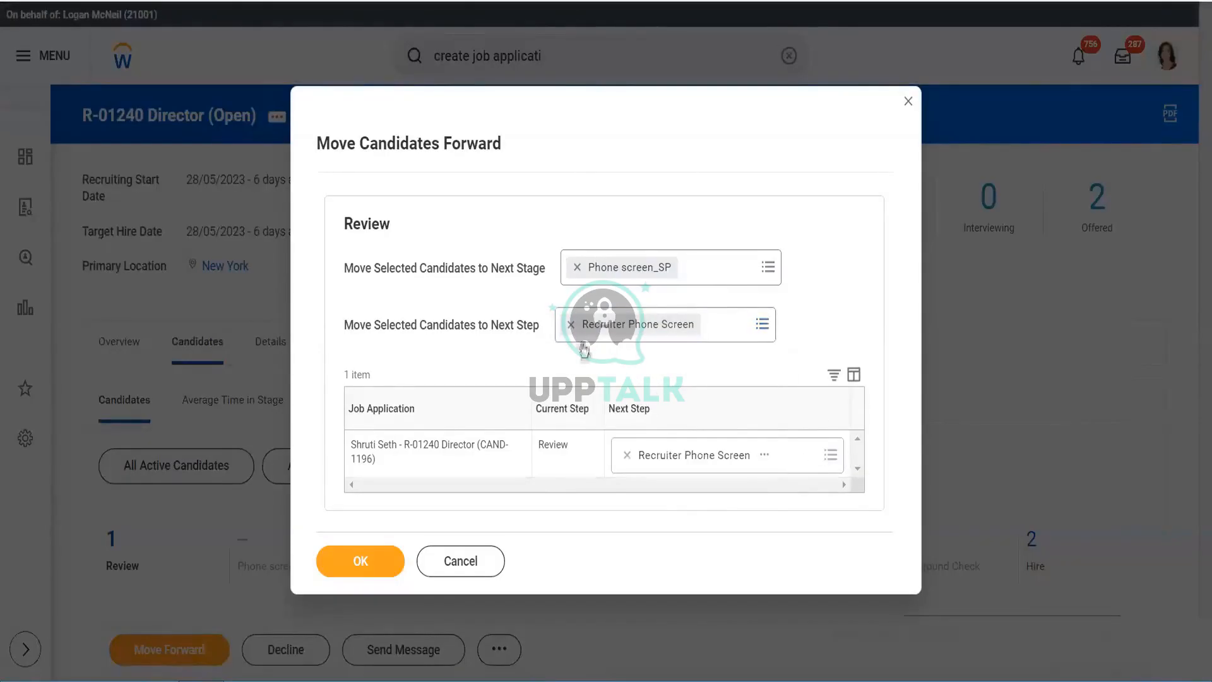
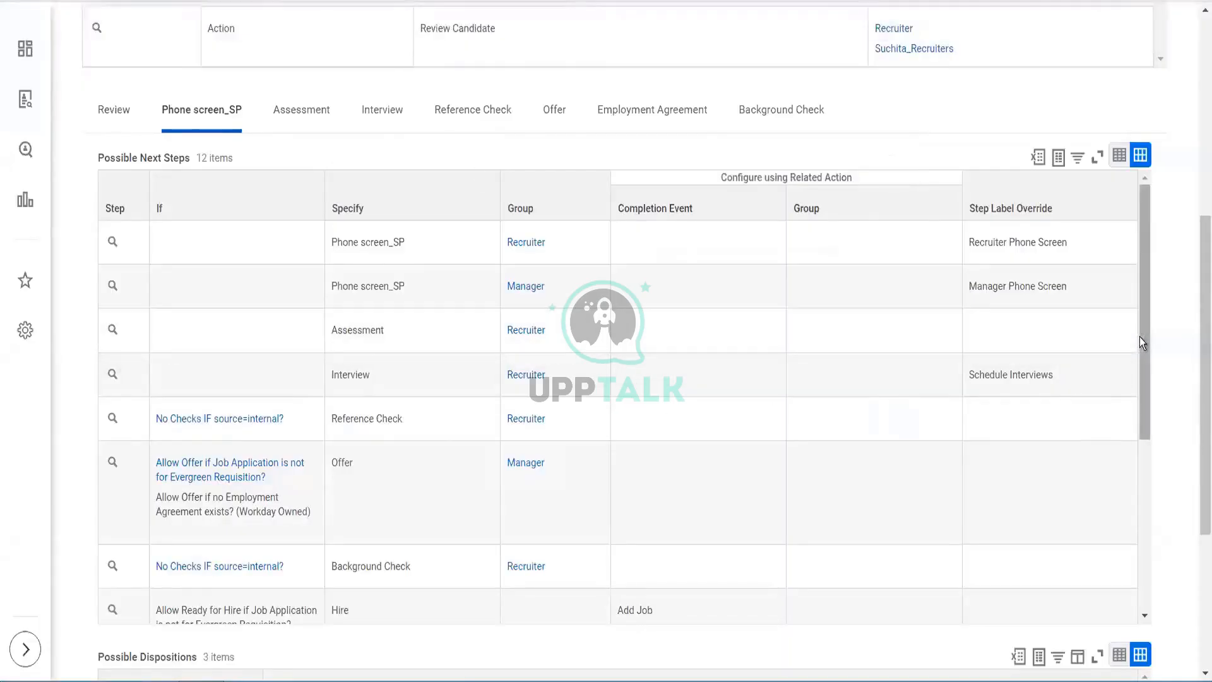
# - Scroll through the Review stage's Possible Next Steps in the dynamic definition
pyautogui.click(123, 114)
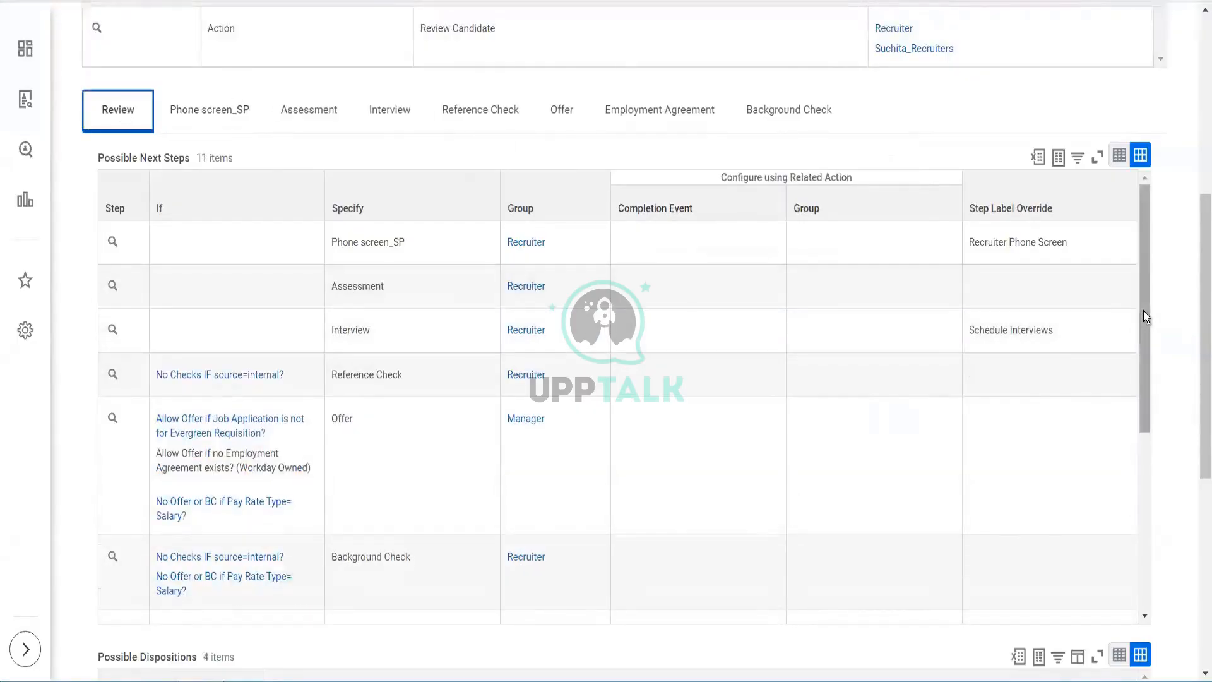
pyautogui.moveTo(1146, 316); pyautogui.dragTo(1149, 509)
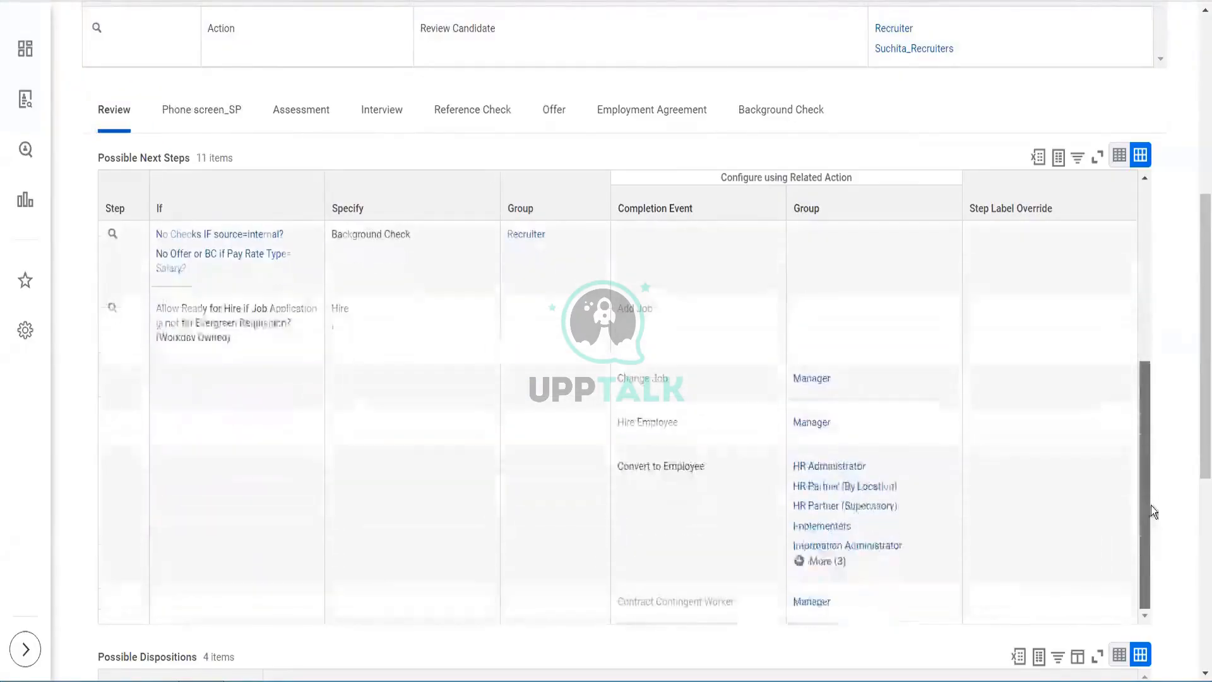
pyautogui.moveTo(1146, 389); pyautogui.dragTo(1135, 270)
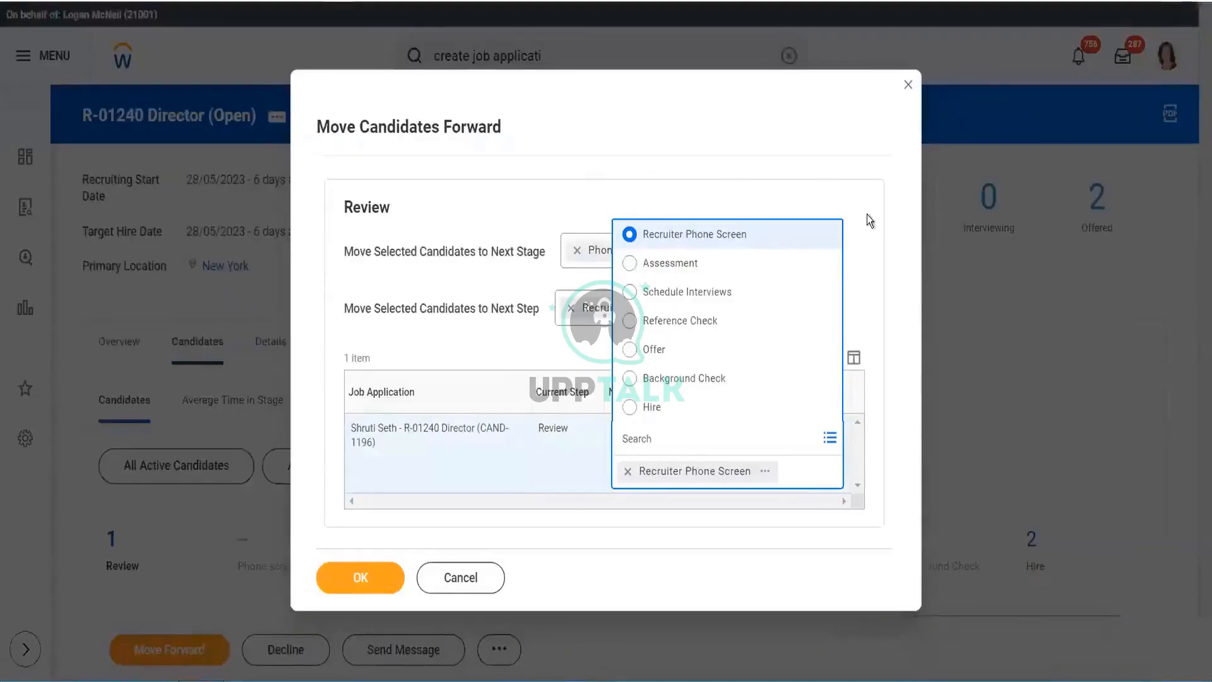
# - Replace Phone screen_SP with Assessment as the candidate's next stage
pyautogui.click(570, 321)
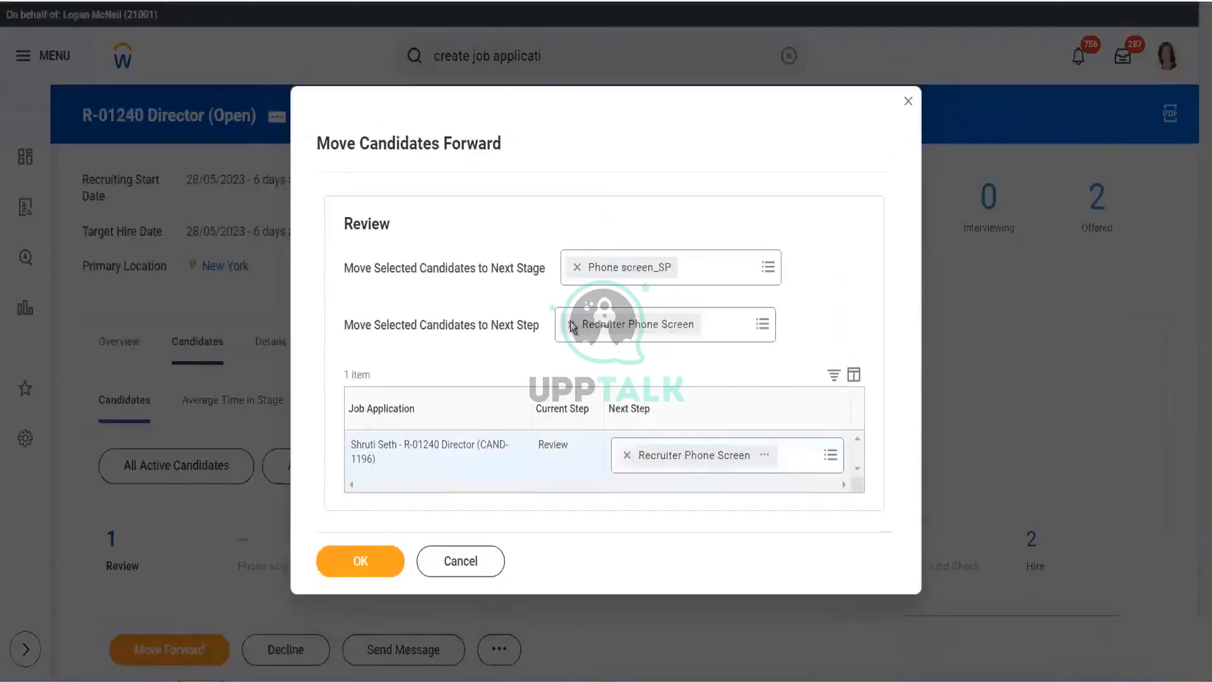
pyautogui.click(577, 267)
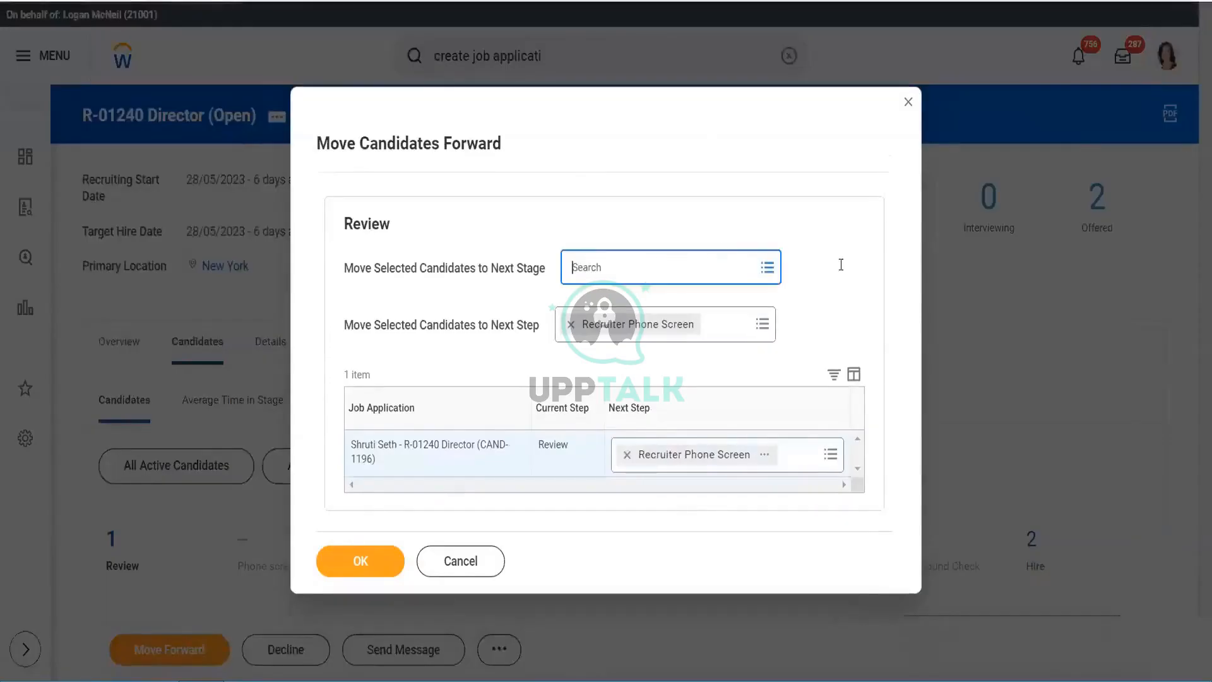
pyautogui.click(768, 271)
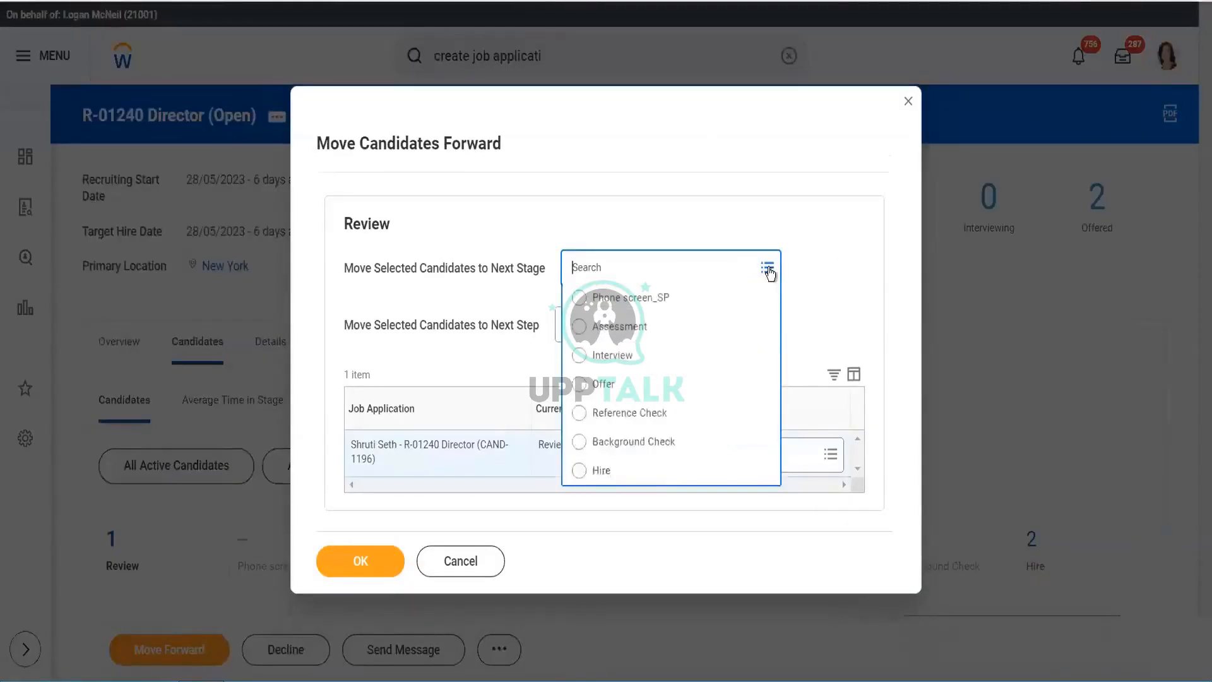
pyautogui.click(635, 327)
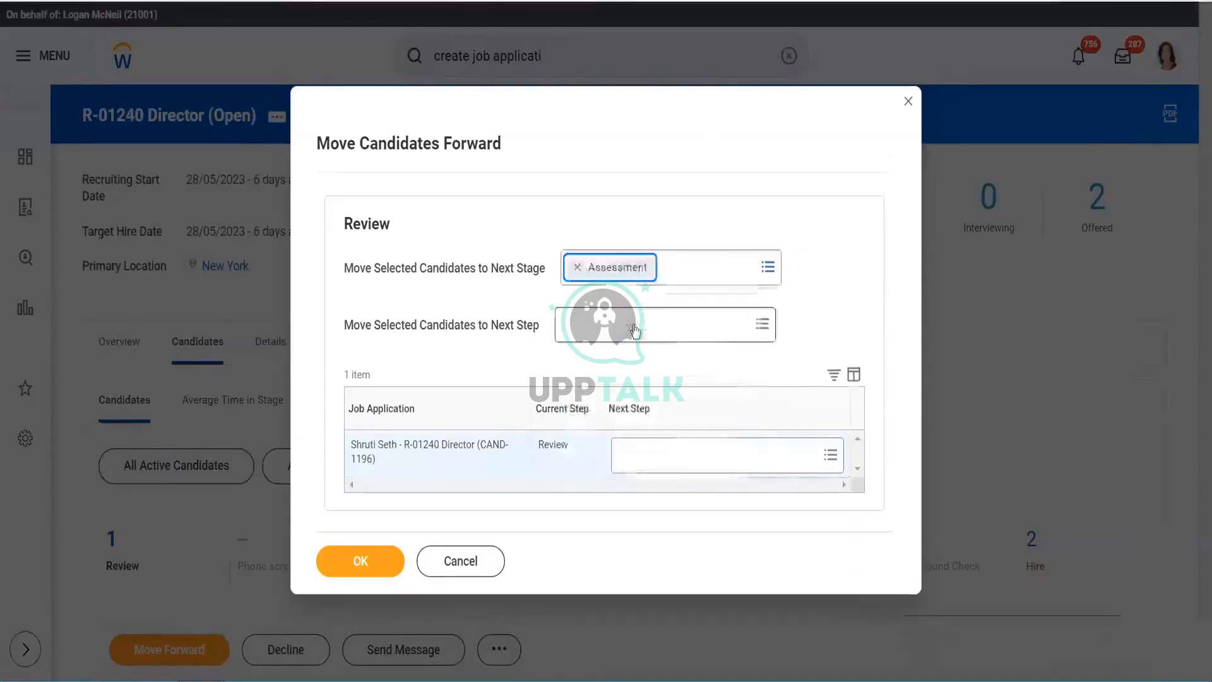
# - Inspect the next step options Assessment offers, then switch the next stage back to Phone screen_SP
pyautogui.click(835, 455)
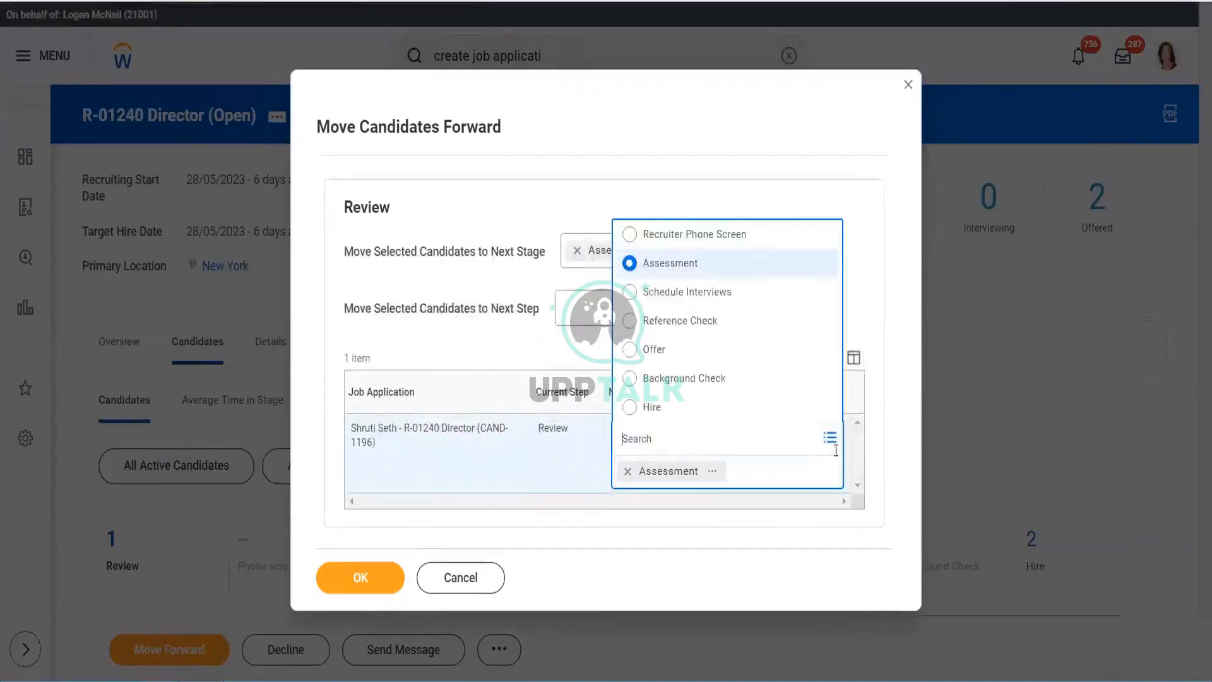
pyautogui.click(858, 257)
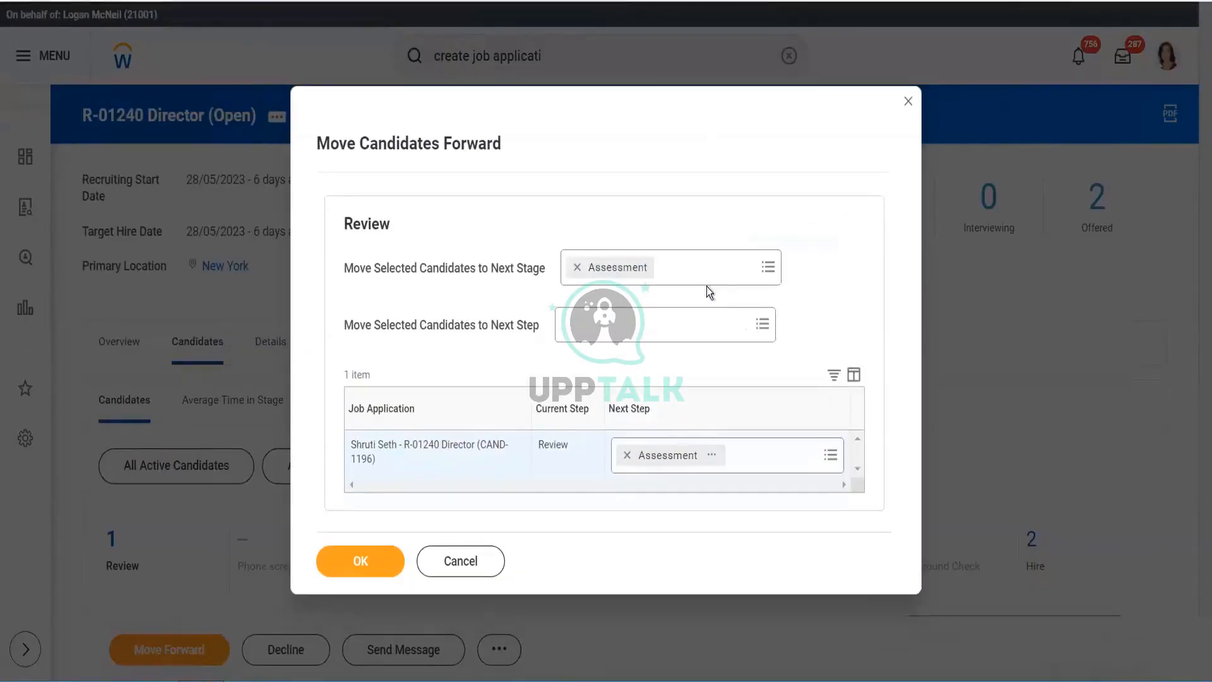
pyautogui.click(762, 326)
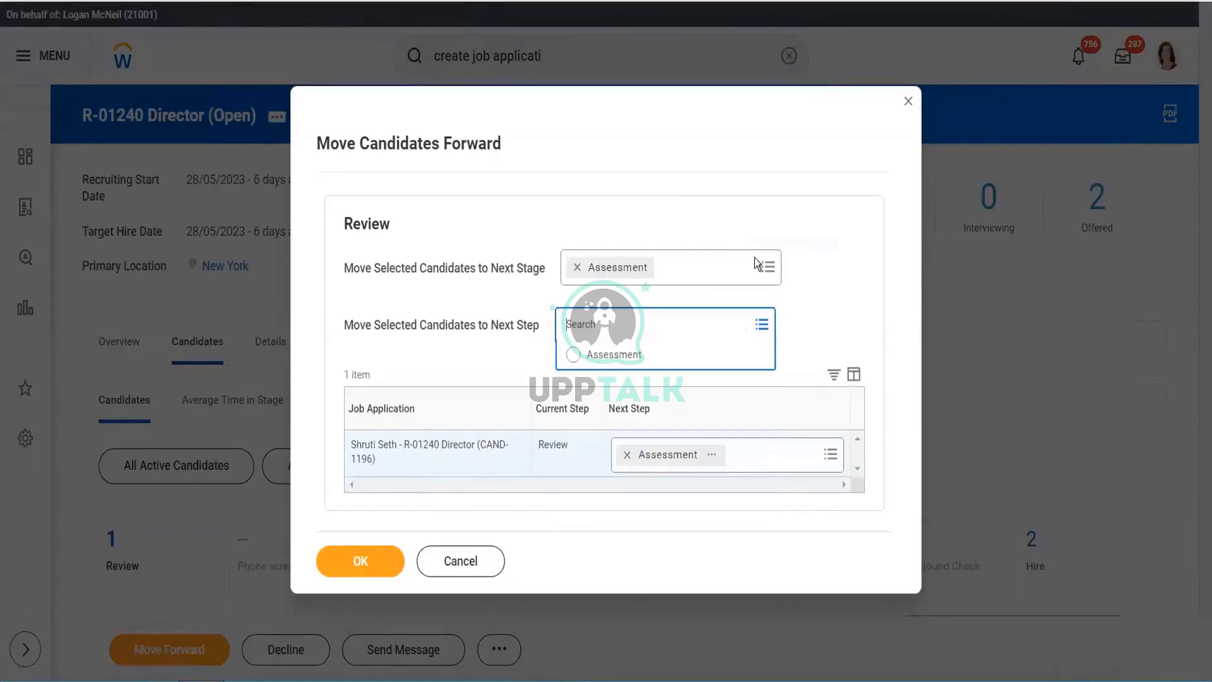
pyautogui.click(769, 267)
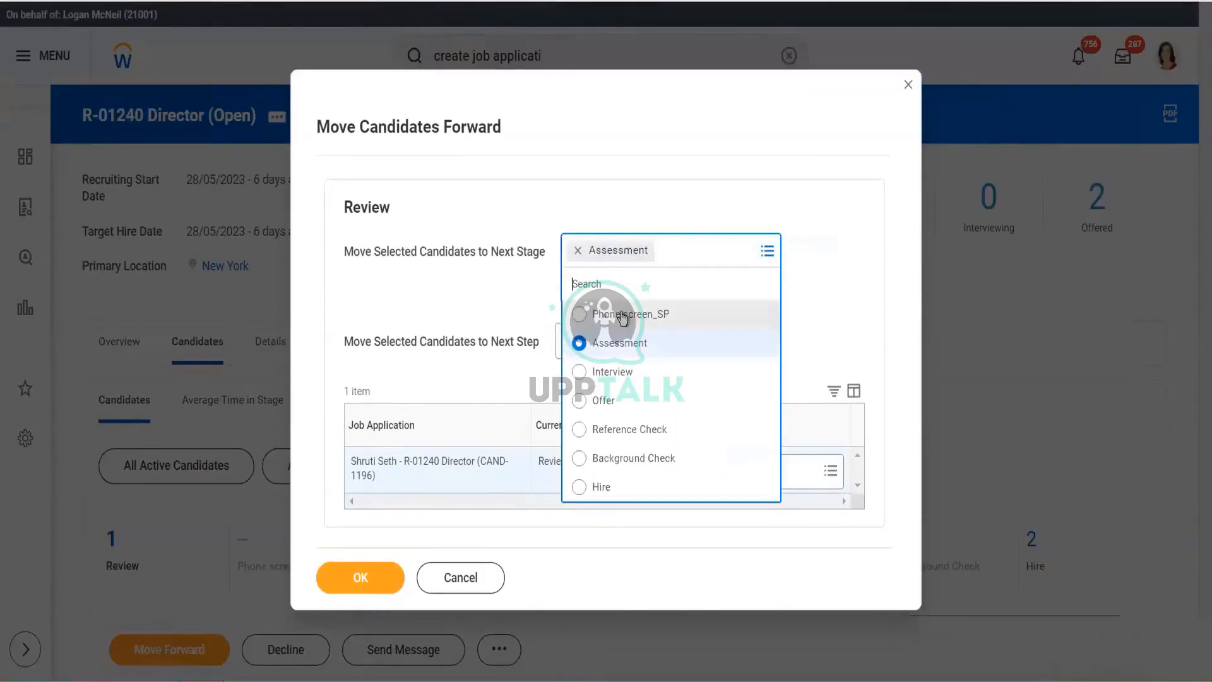
pyautogui.click(622, 319)
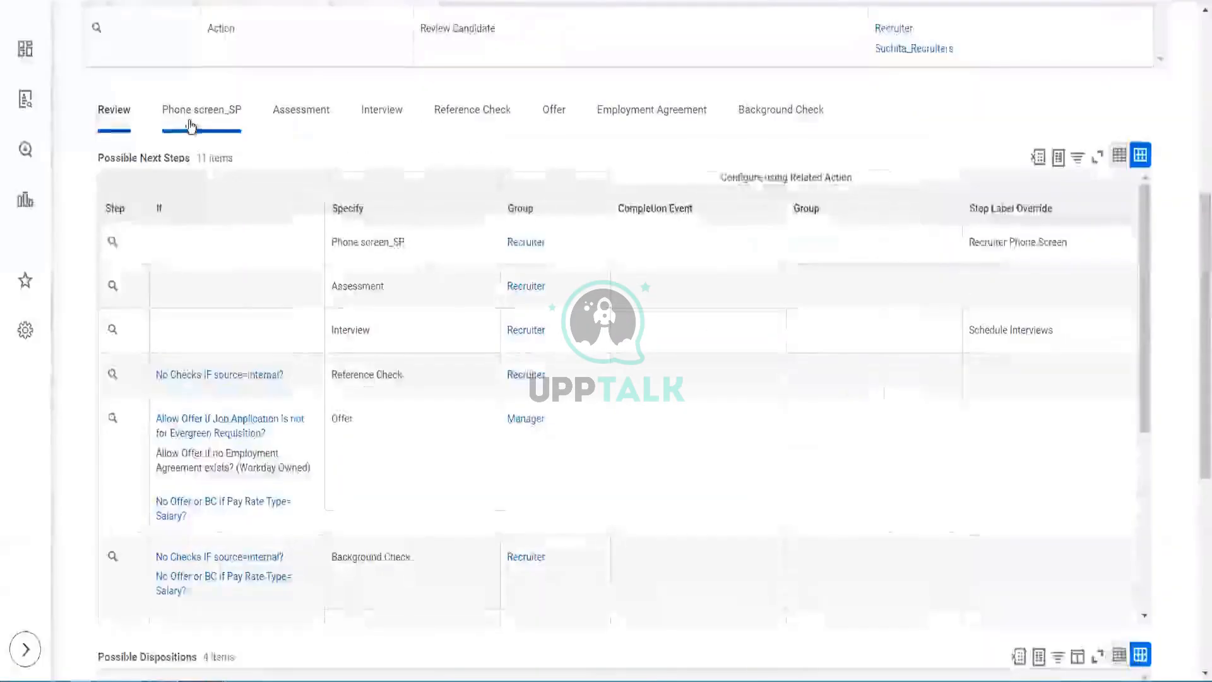
# - Compare the next steps defined for Phone screen_SP and Review in the dynamic definition
pyautogui.click(189, 119)
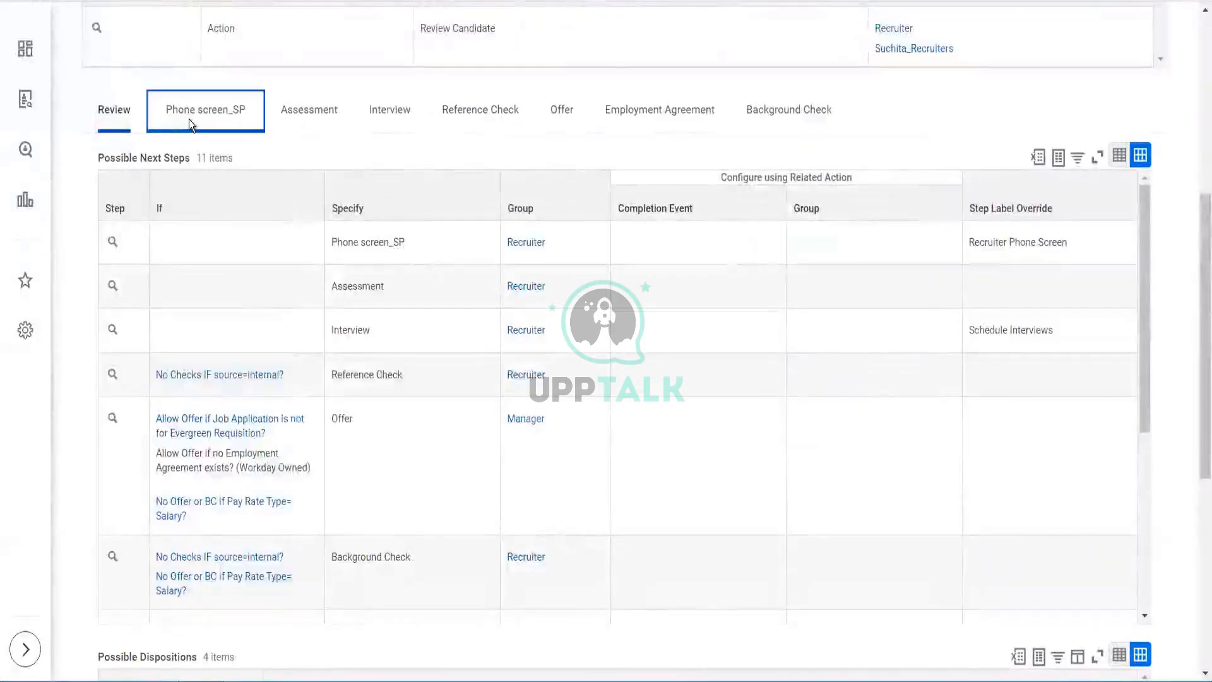
pyautogui.click(124, 112)
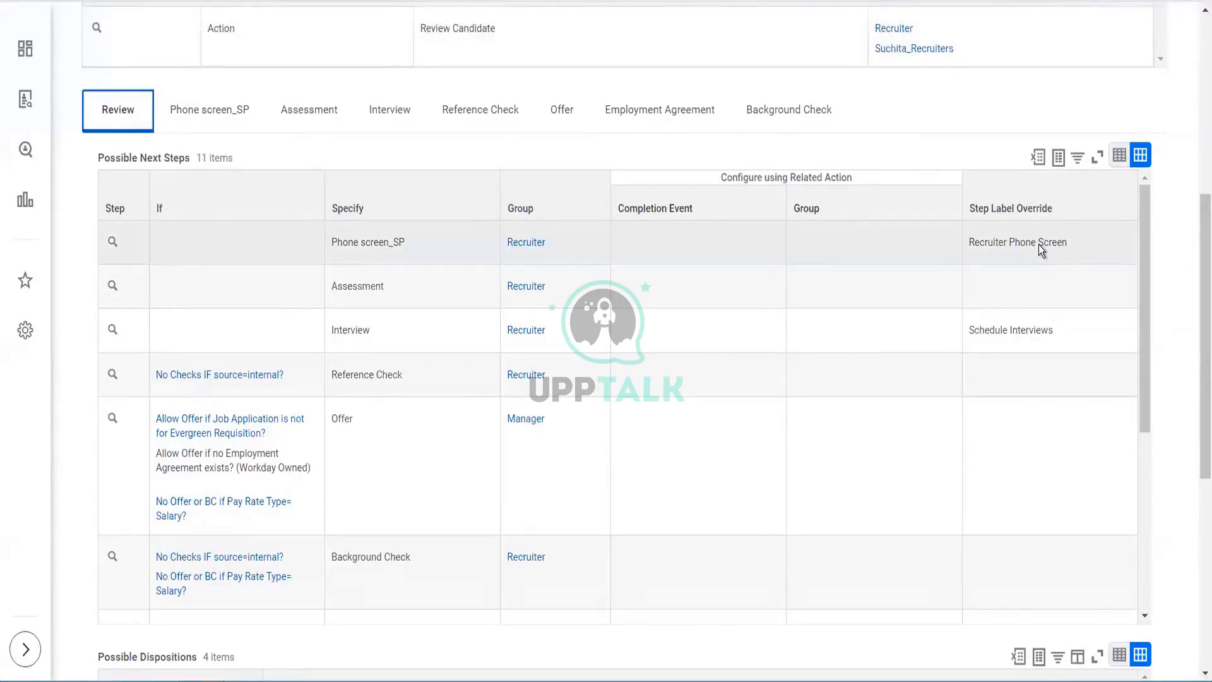
pyautogui.click(205, 112)
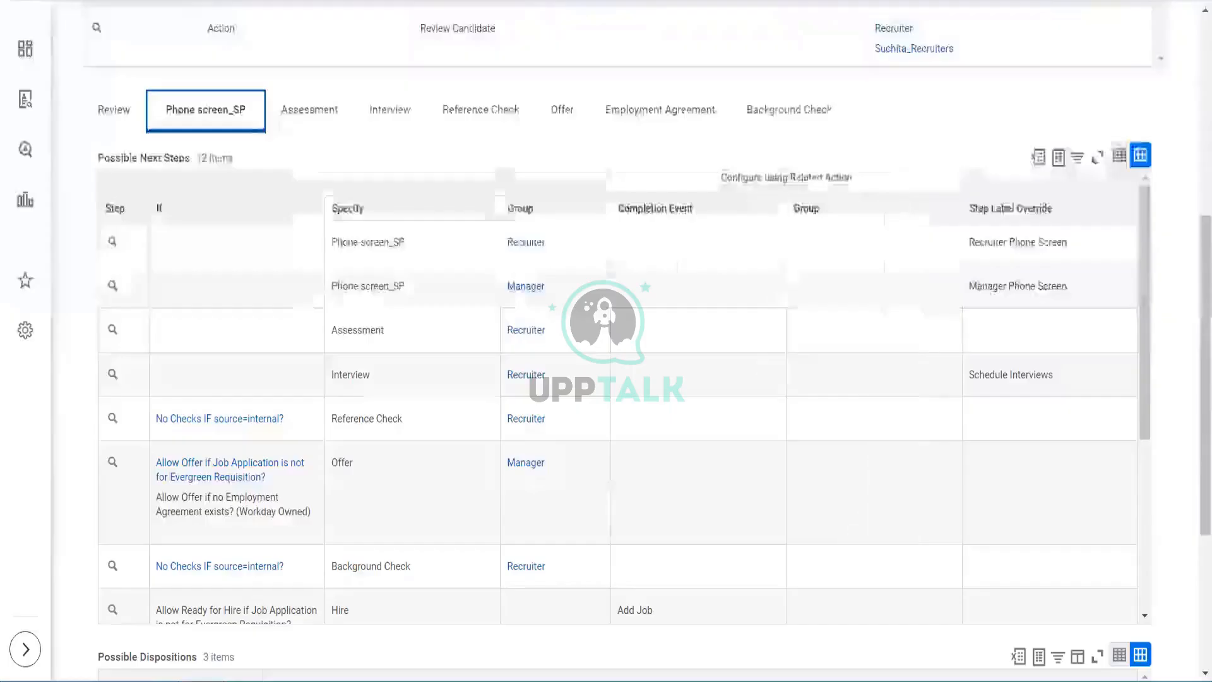
pyautogui.click(120, 109)
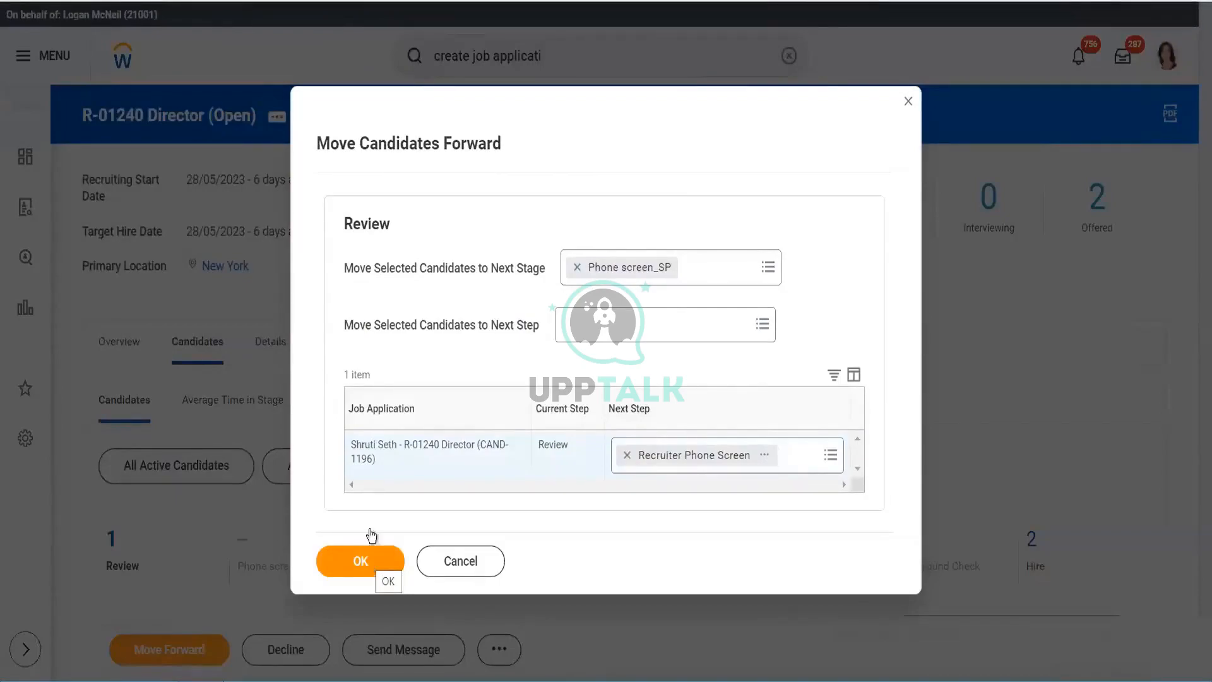
# - Confirm moving the candidate to Phone screen_SP at Recruiter Phone Screen and review the candidate list
pyautogui.click(376, 564)
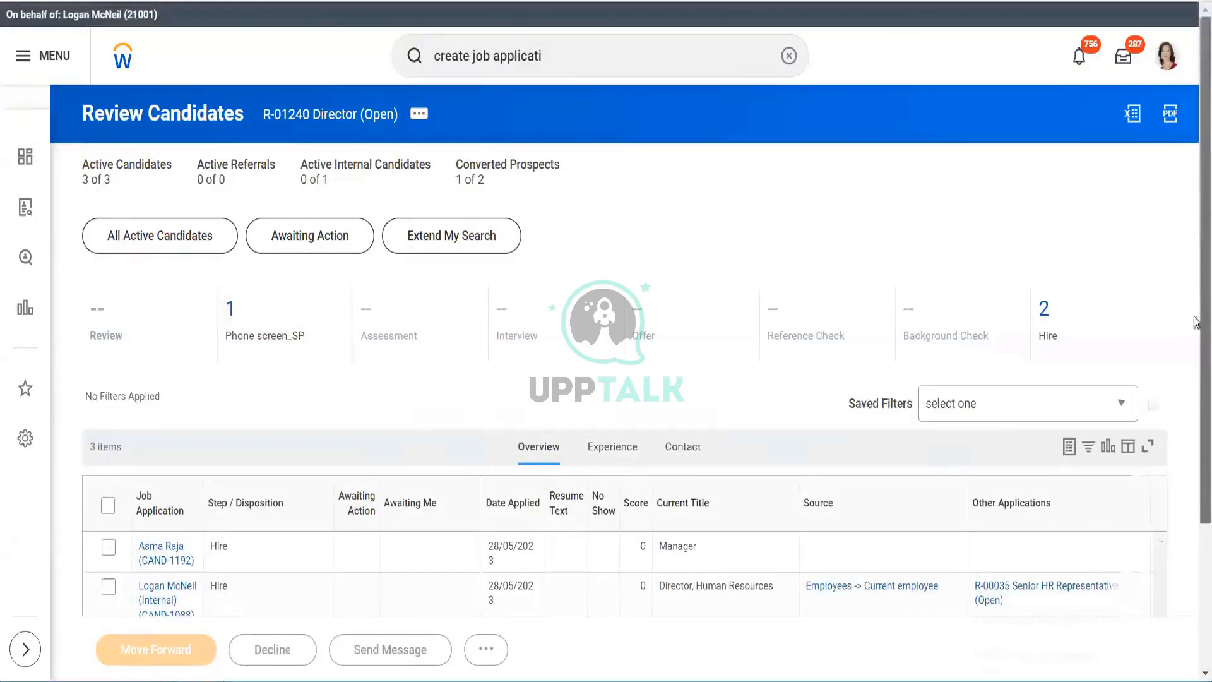
pyautogui.scroll(-3, 1195, 197)
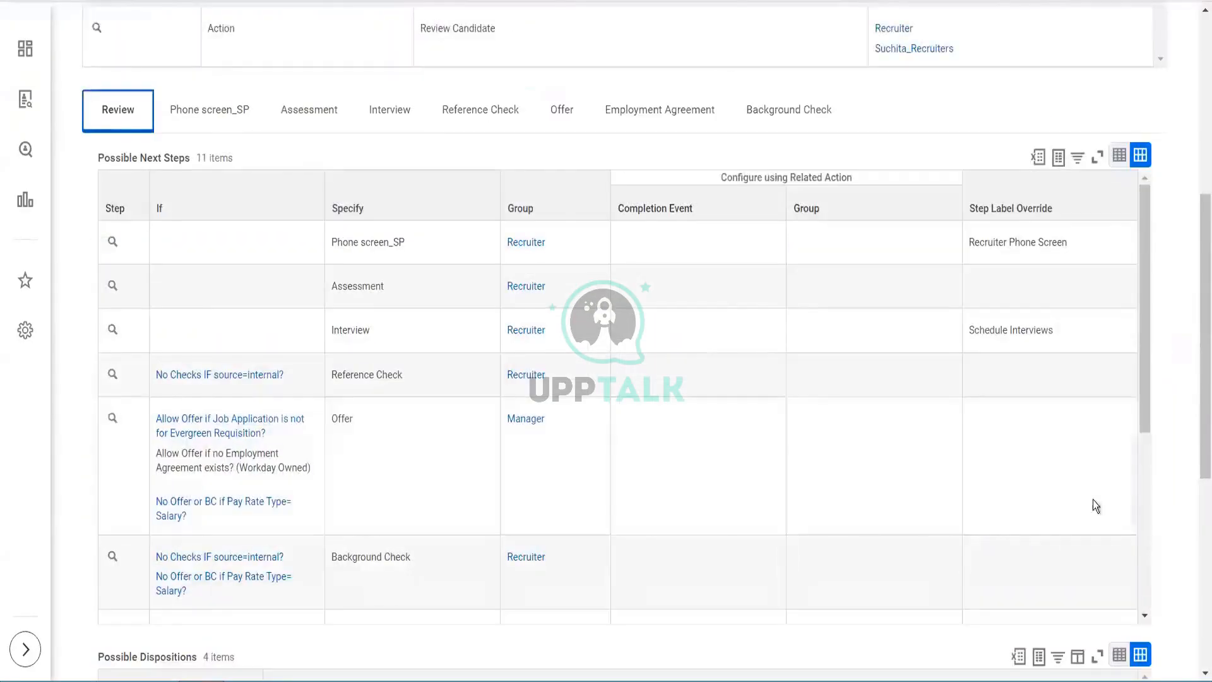
pyautogui.moveTo(1201, 396); pyautogui.dragTo(1155, 104)
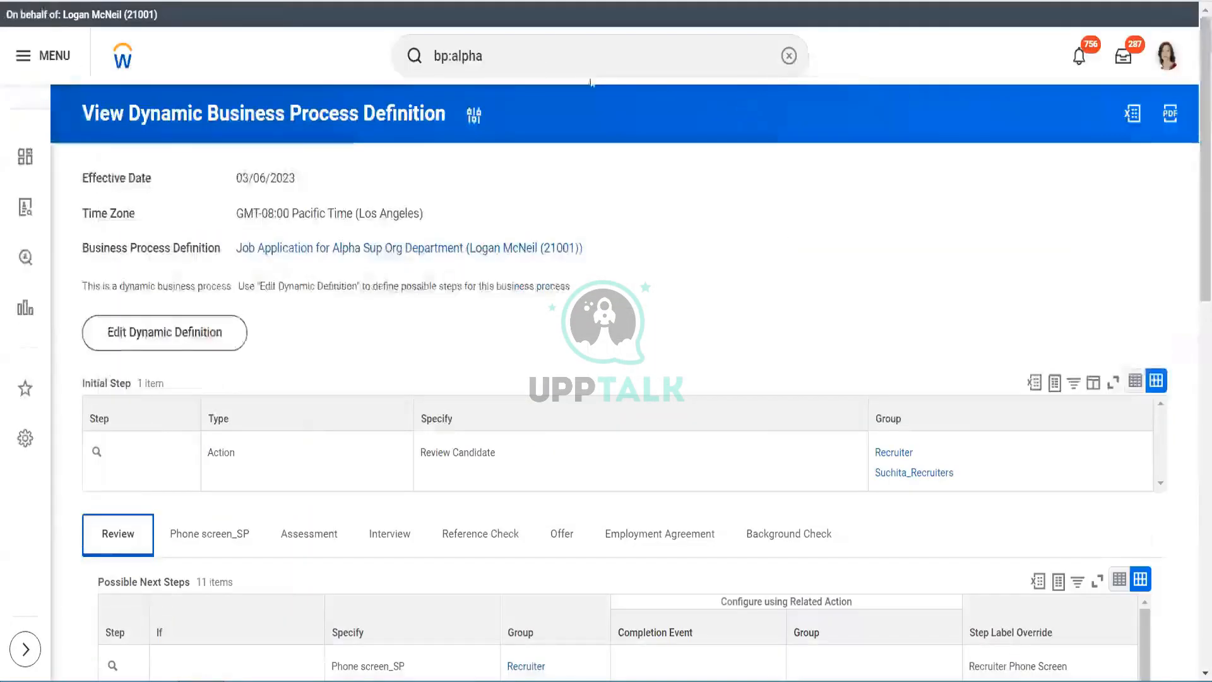
# - Search bp:alpha and open the Screen business process for Alpha Sup Org Department
pyautogui.click(534, 53)
pyautogui.press('BackSpace')
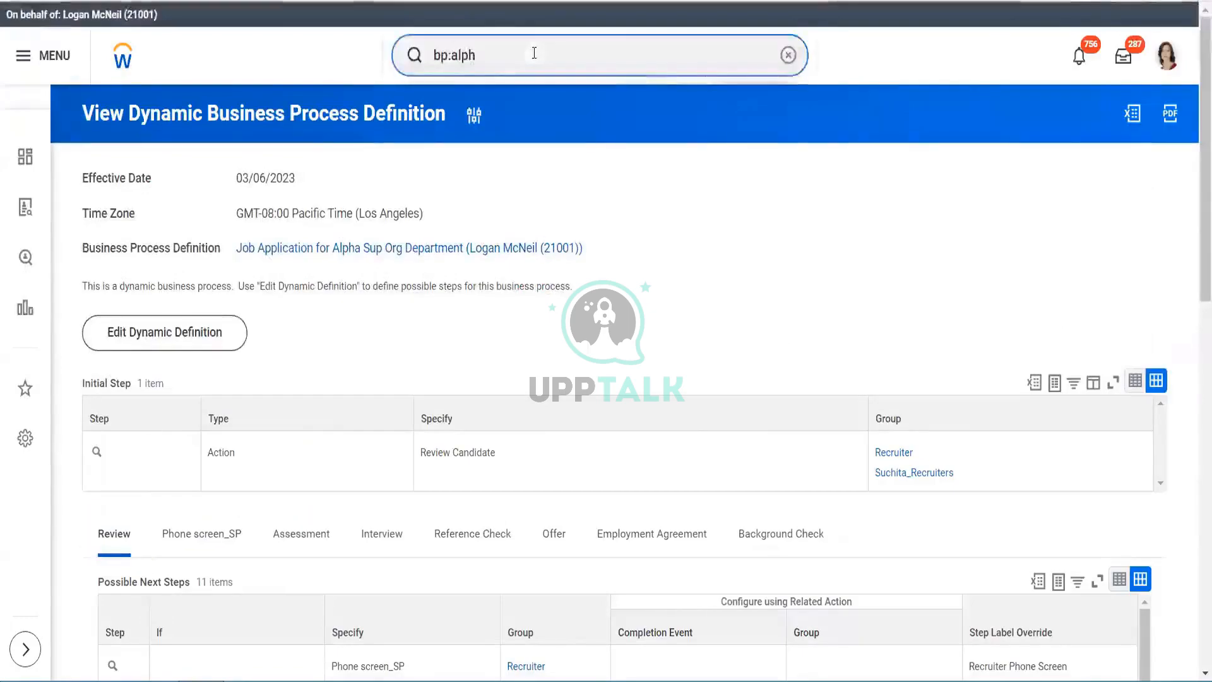
pyautogui.write('a')
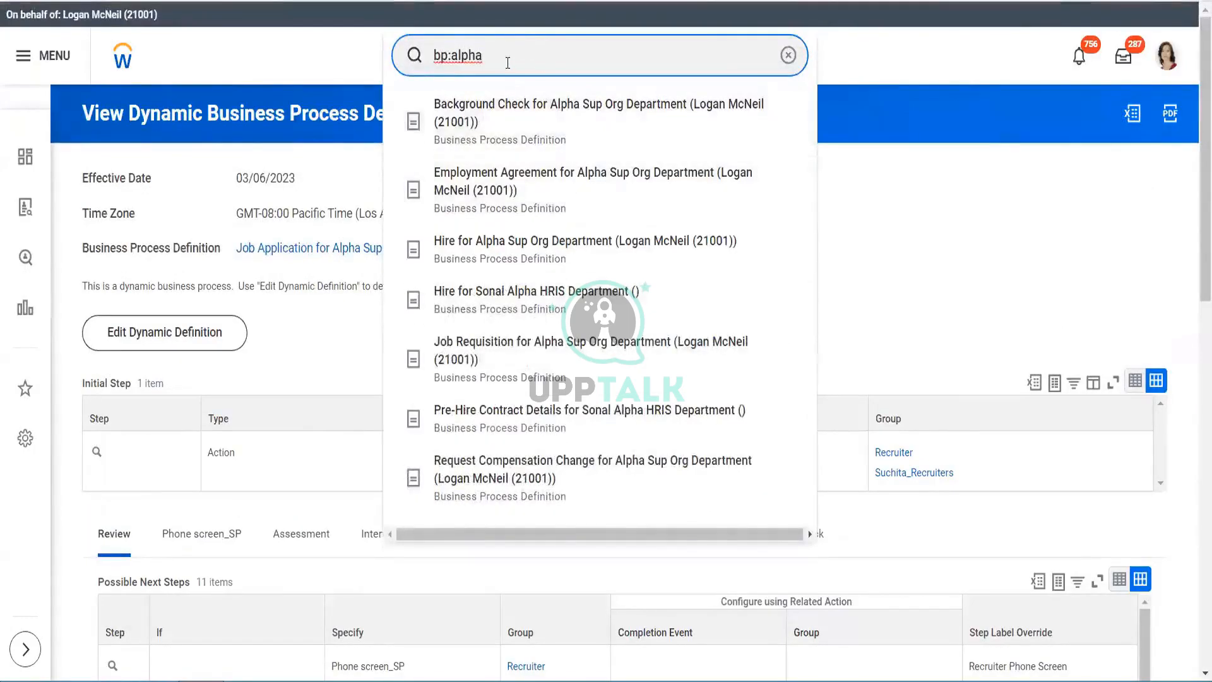
pyautogui.press('Return')
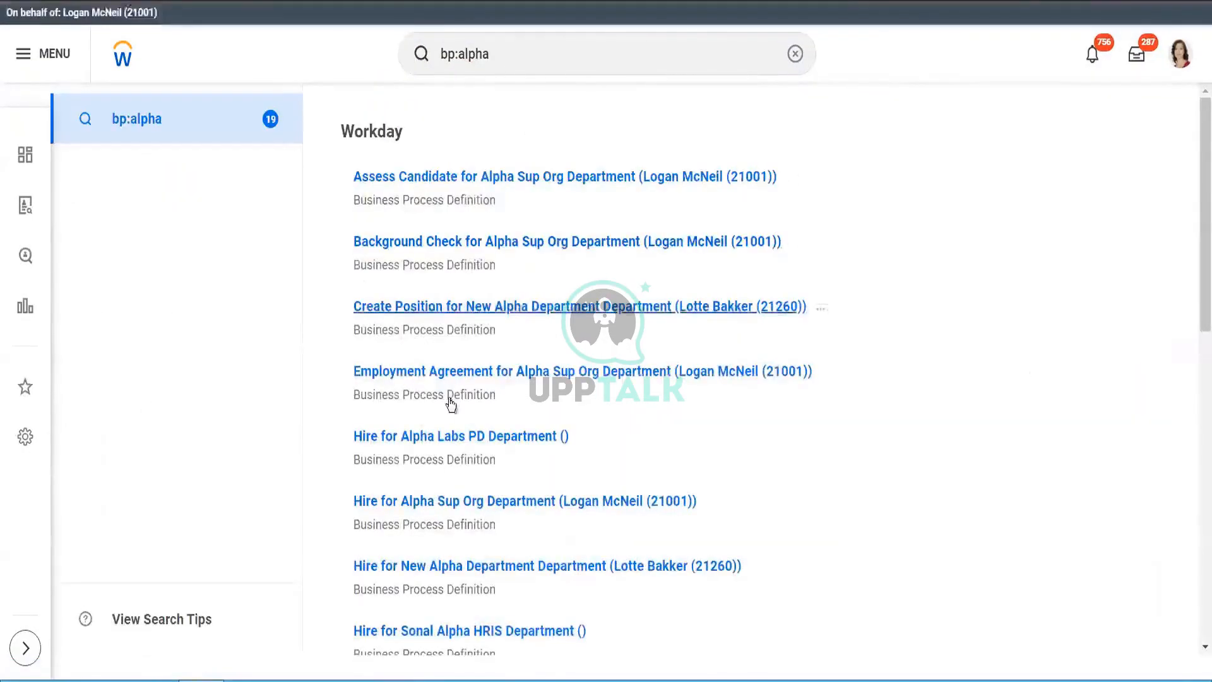
pyautogui.moveTo(1196, 195); pyautogui.dragTo(1196, 549)
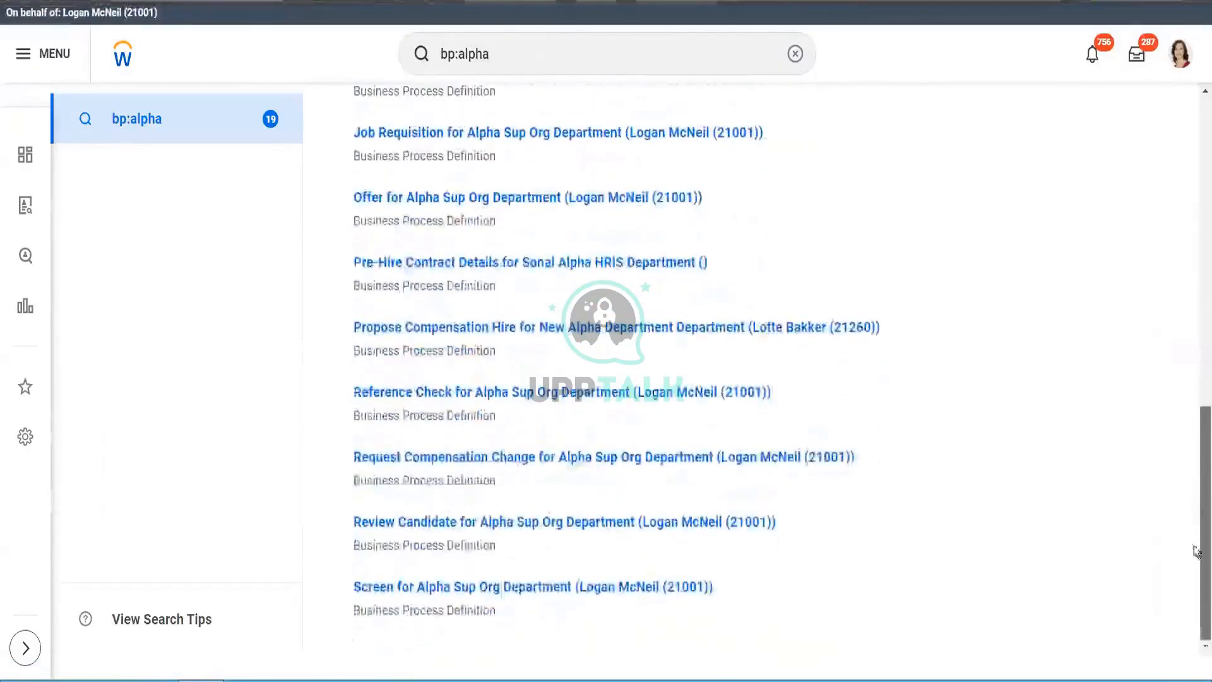
pyautogui.click(592, 587)
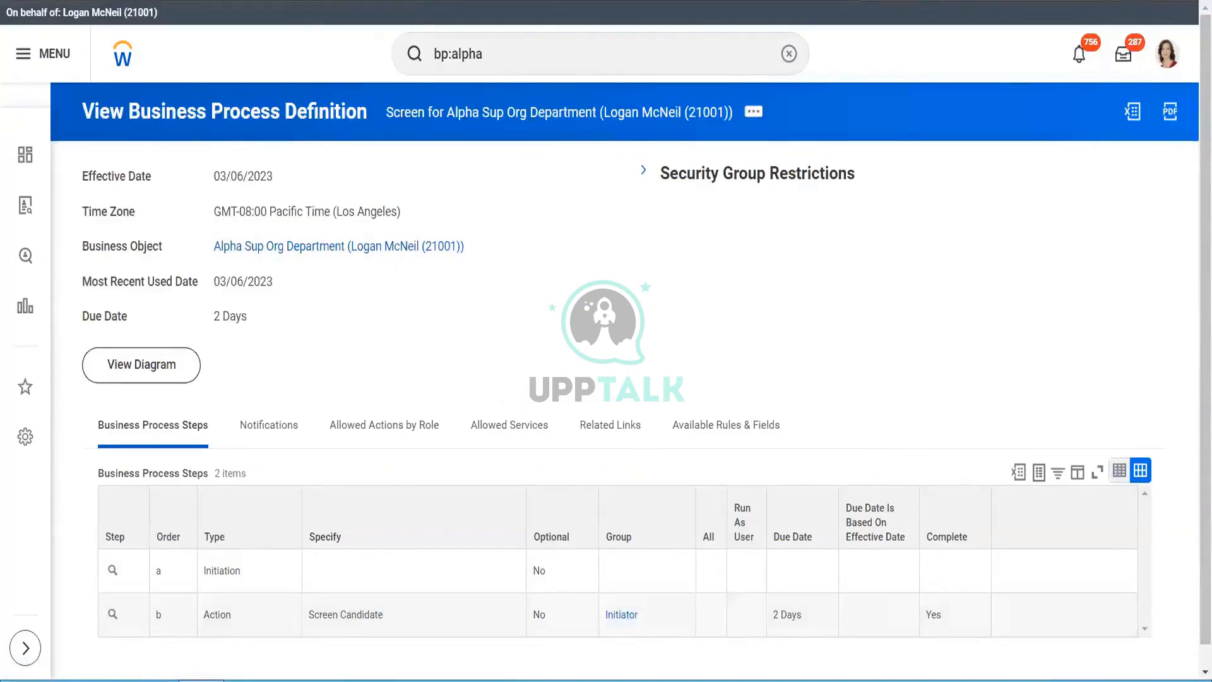
pyautogui.click(284, 1)
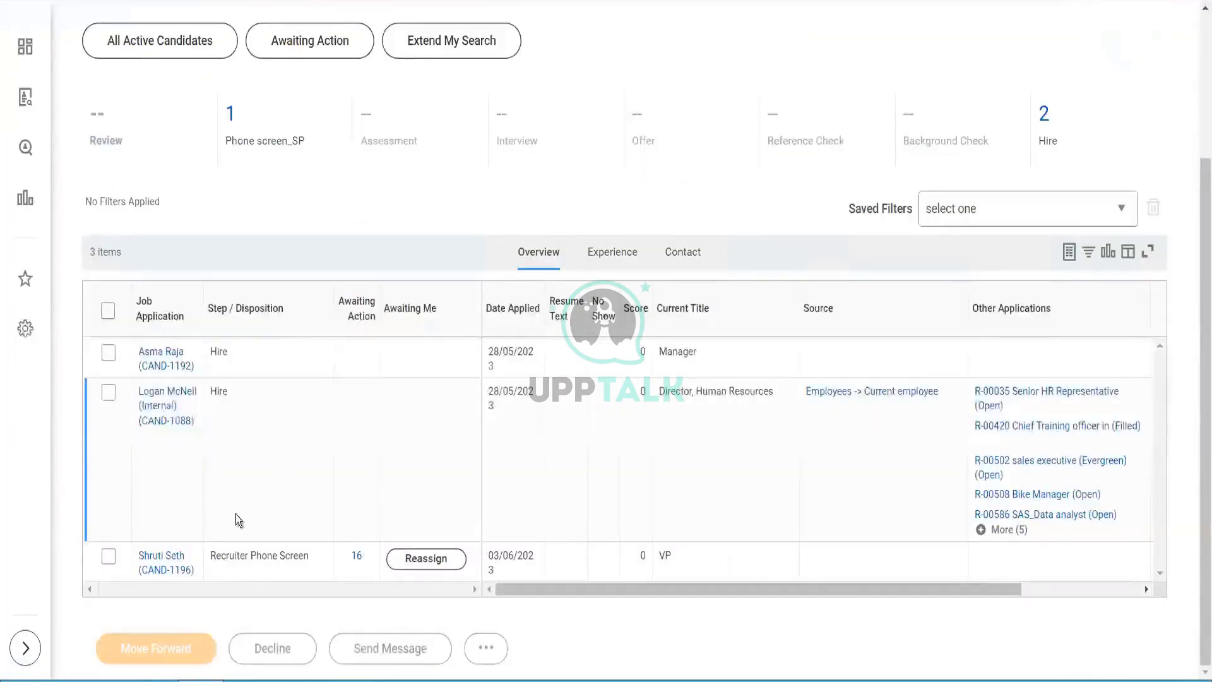
# - Start moving the Recruiter Phone Screen candidate to Phone screen_SP, then discard the unsaved changes
pyautogui.click(108, 560)
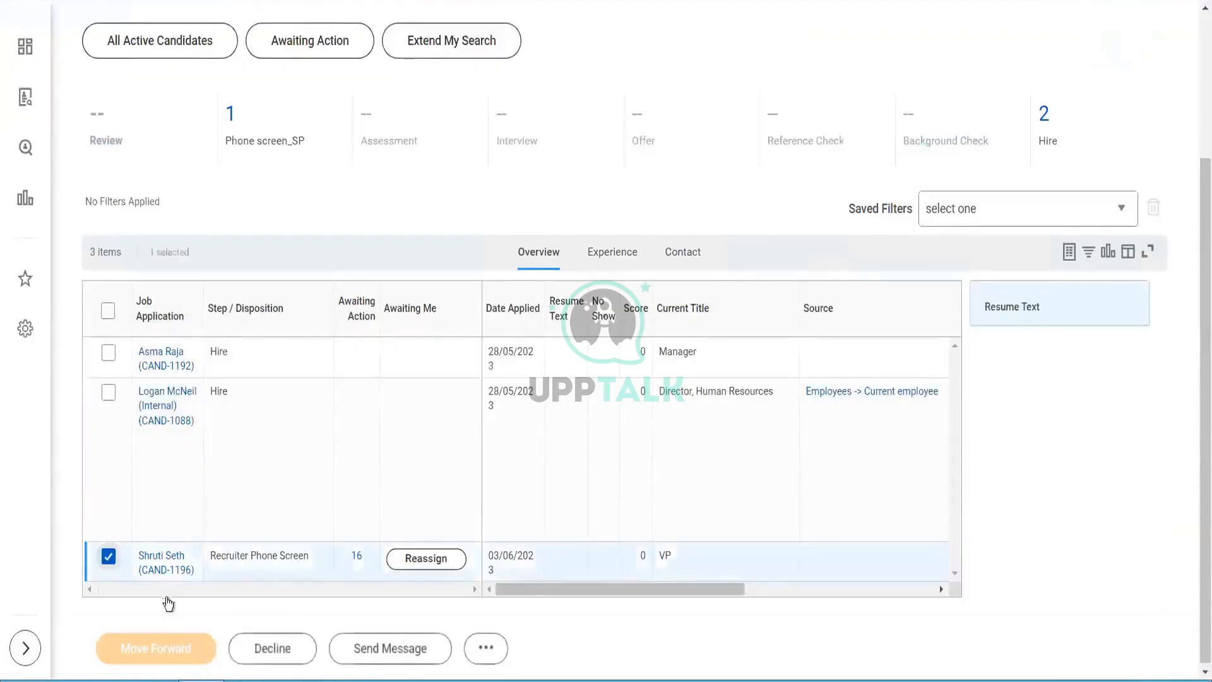
pyautogui.click(157, 652)
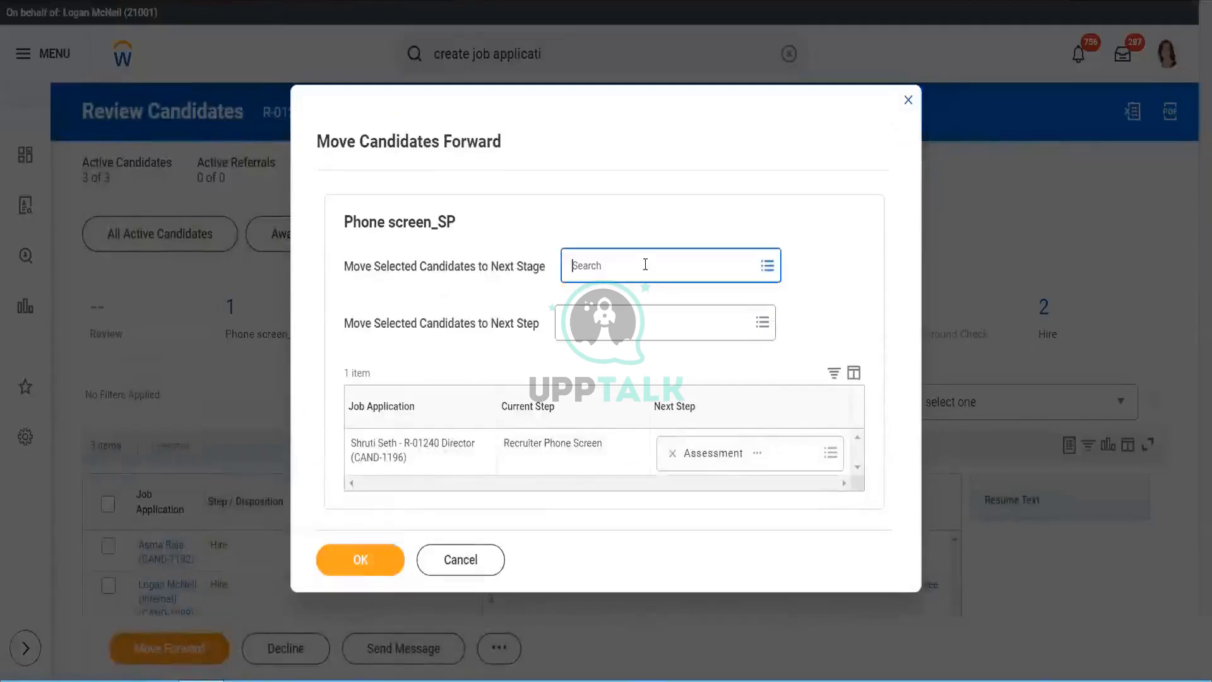
pyautogui.click(645, 265)
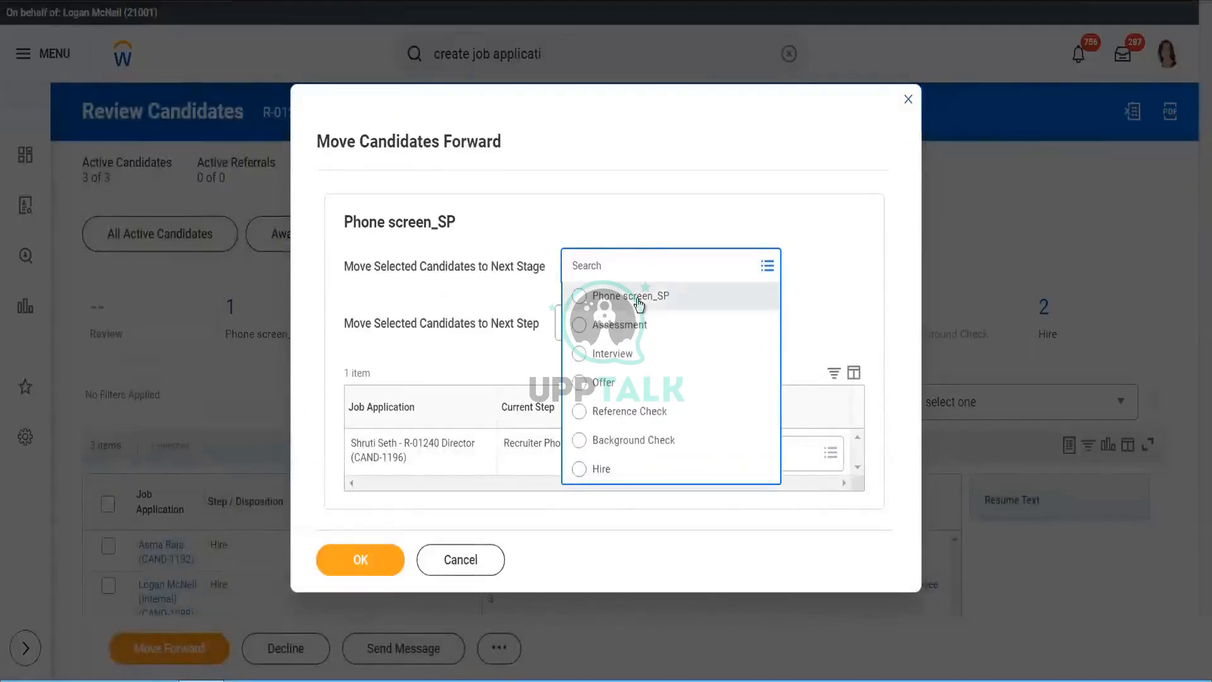
pyautogui.click(640, 305)
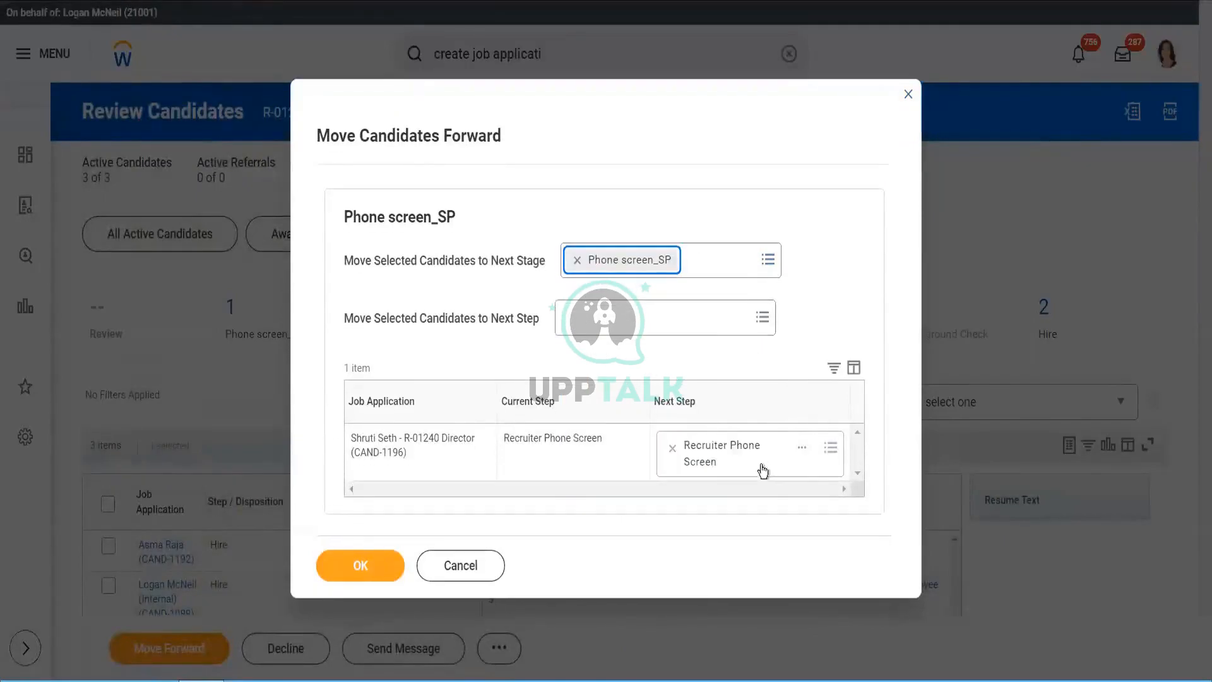
pyautogui.click(834, 454)
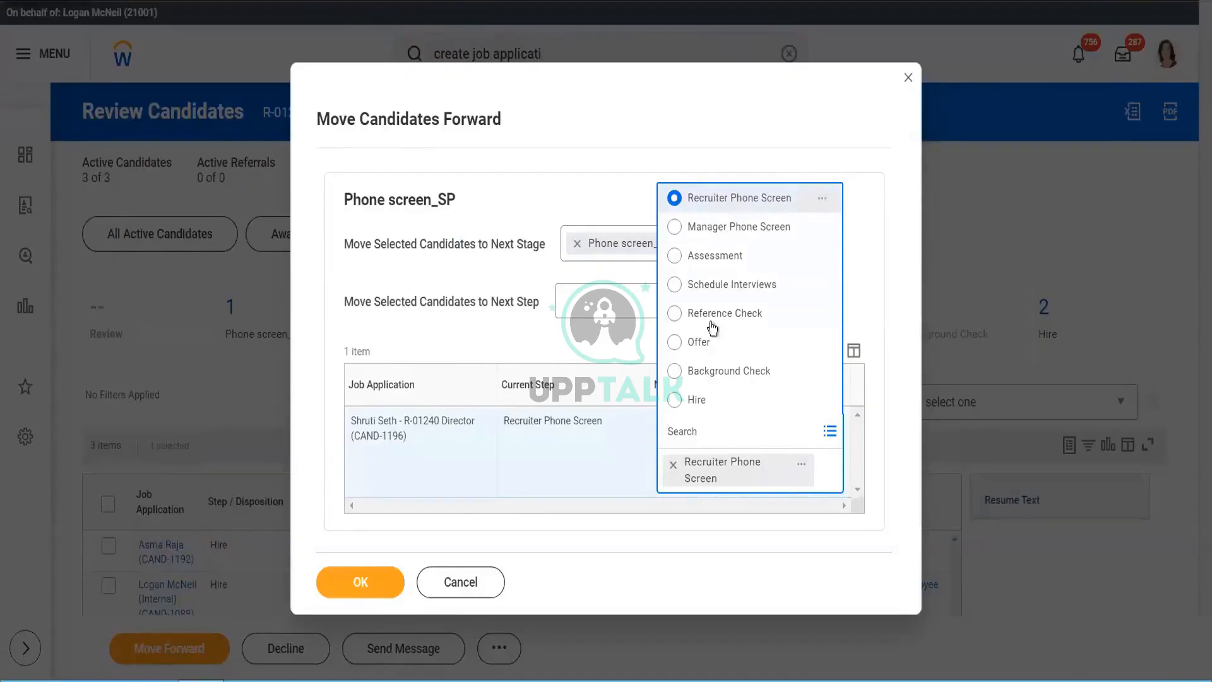
pyautogui.click(910, 77)
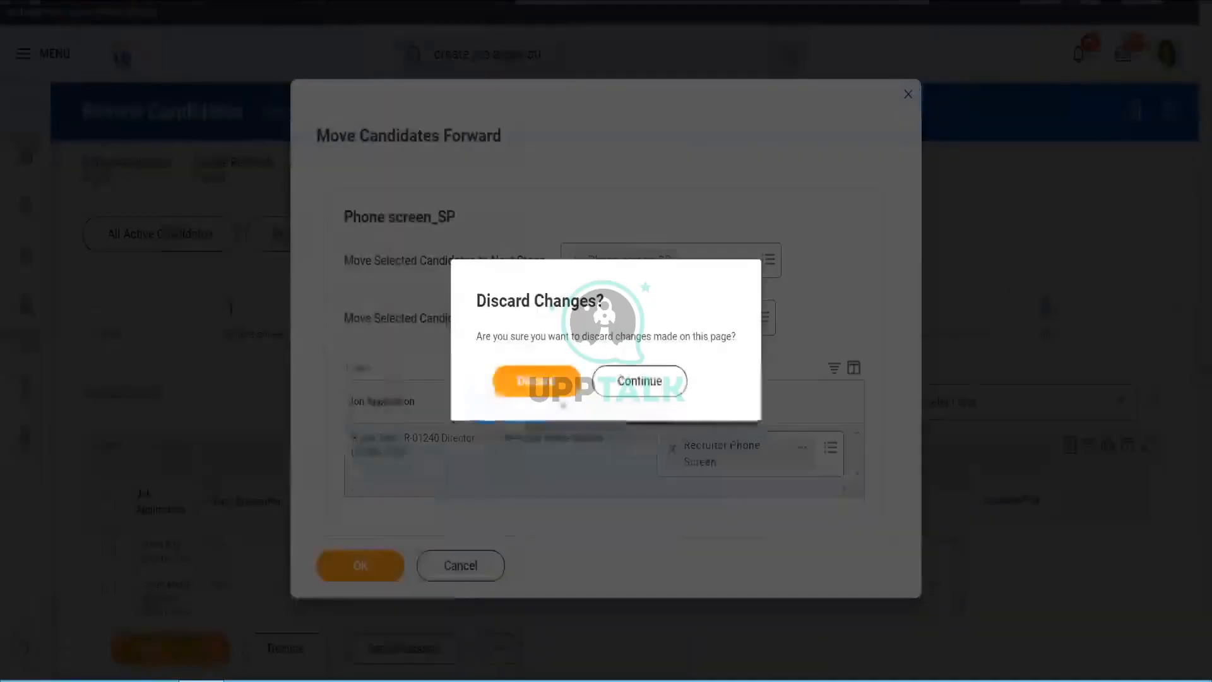
pyautogui.click(534, 391)
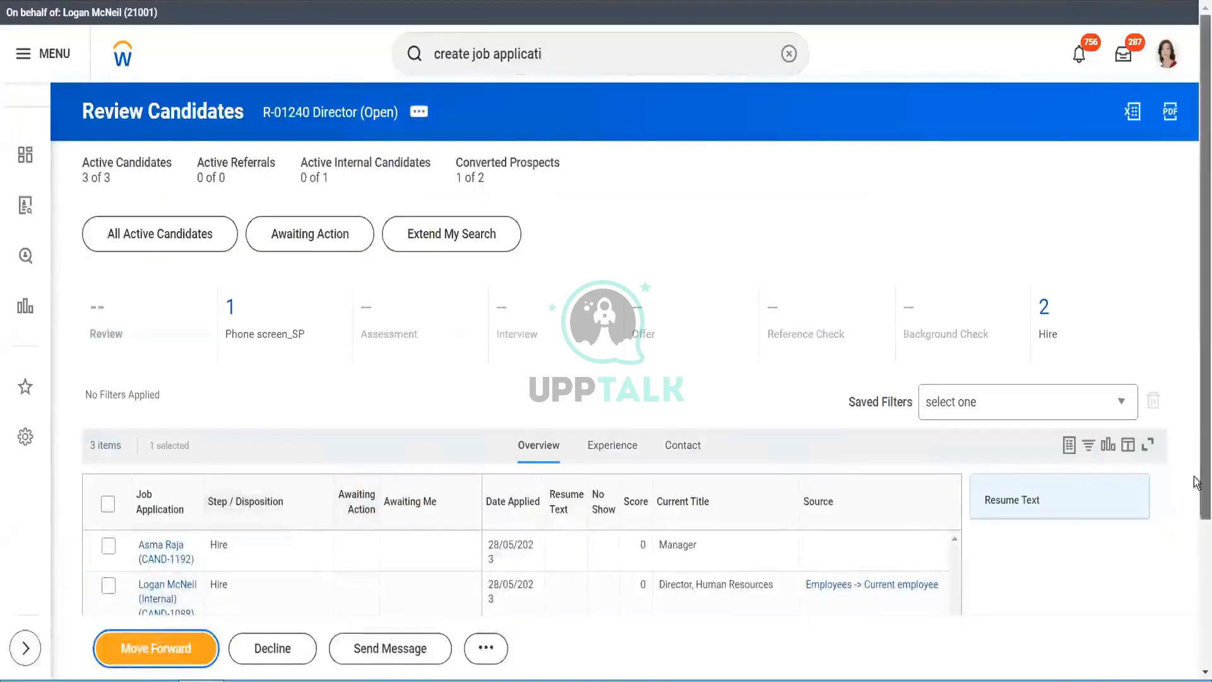
# - Move the candidate's R-01240 Director application forward to Manager Phone Screen via Actions > Move Candidate
pyautogui.scroll(-3, 1196, 483)
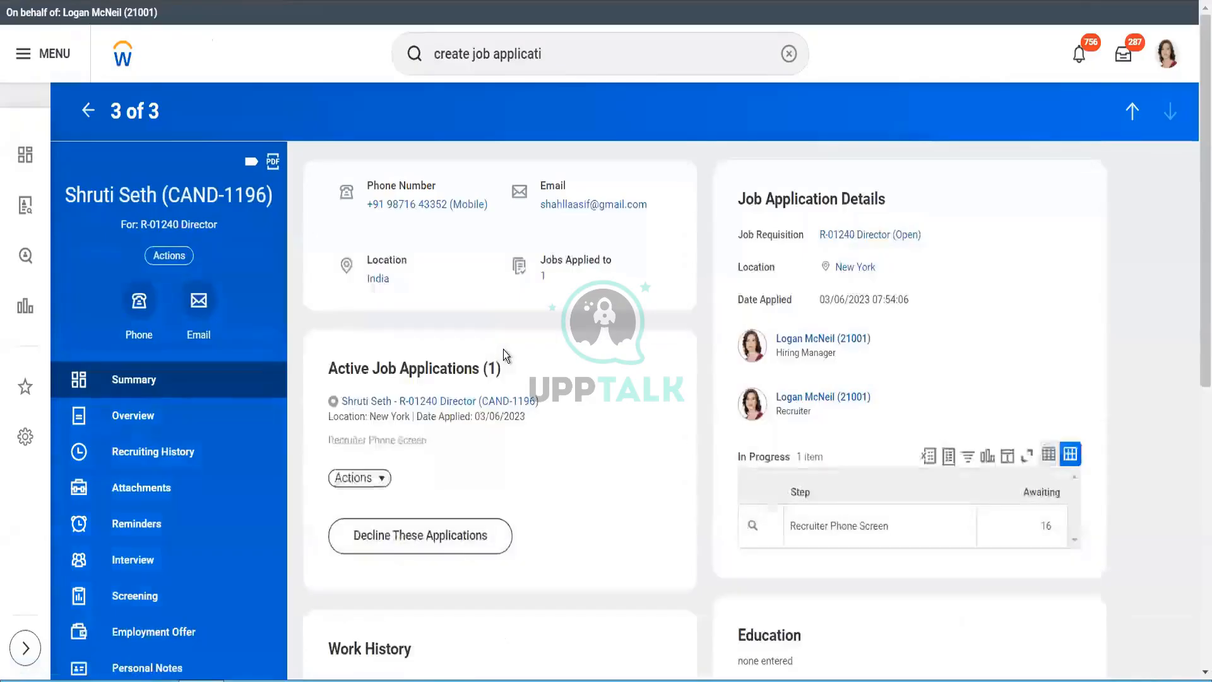
pyautogui.click(358, 479)
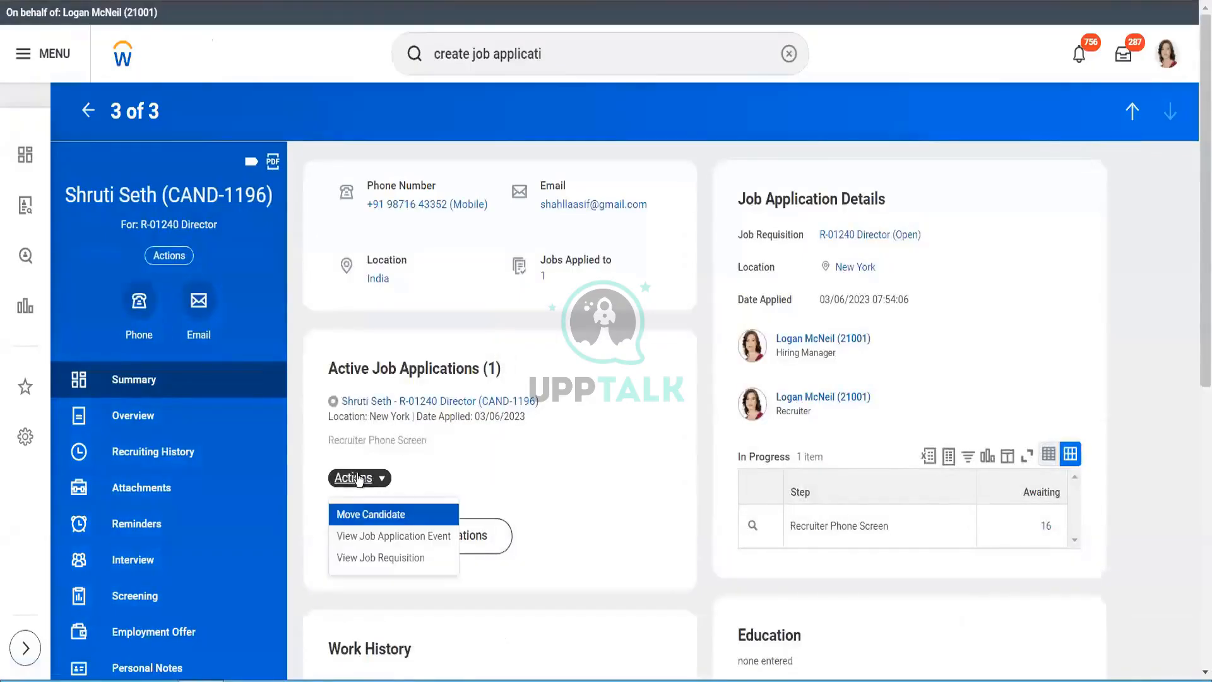
pyautogui.click(371, 515)
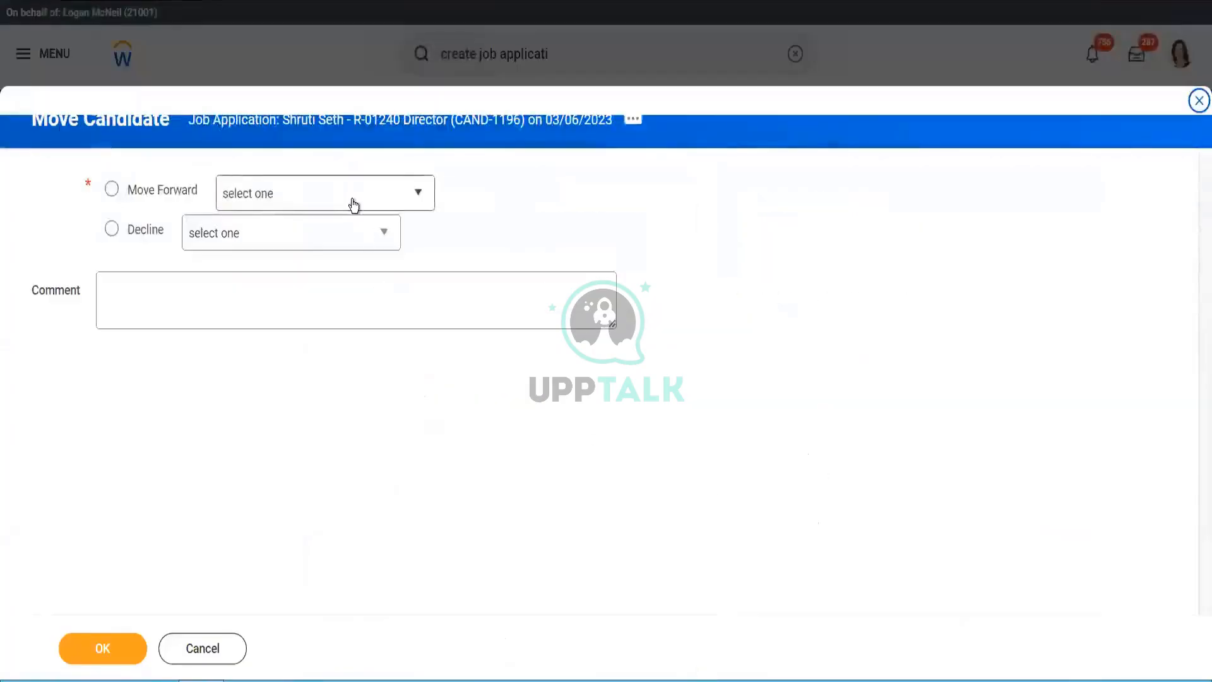
pyautogui.click(354, 205)
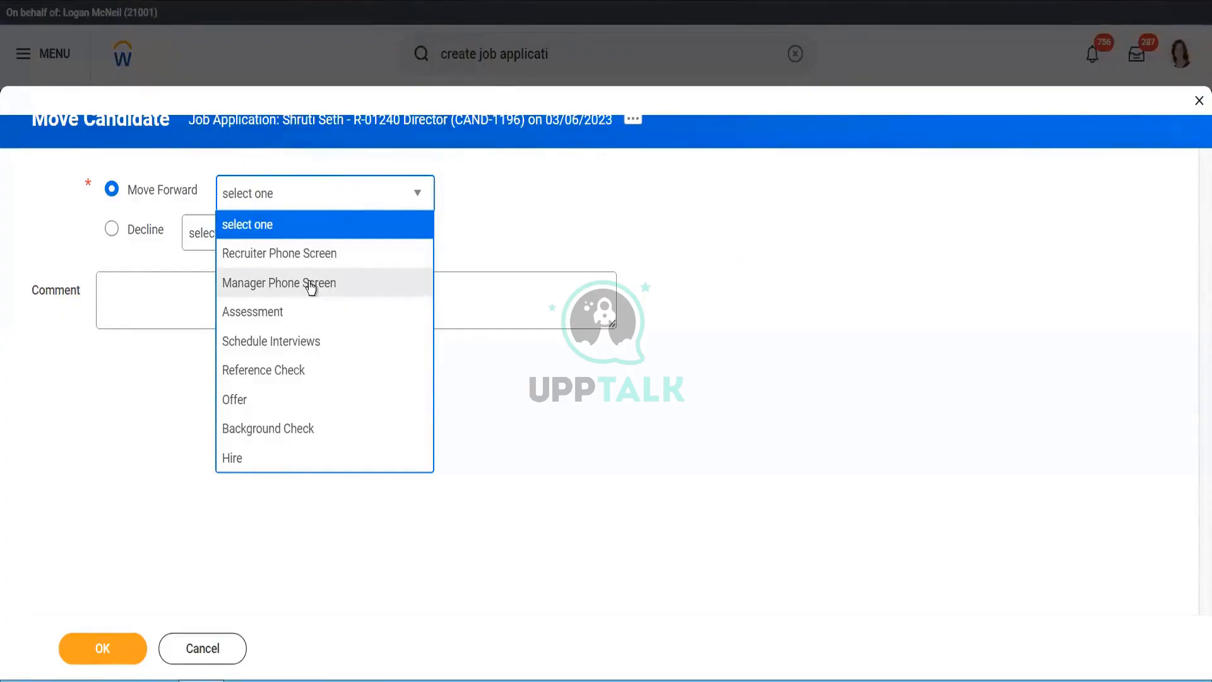
pyautogui.click(310, 286)
pyautogui.click(104, 645)
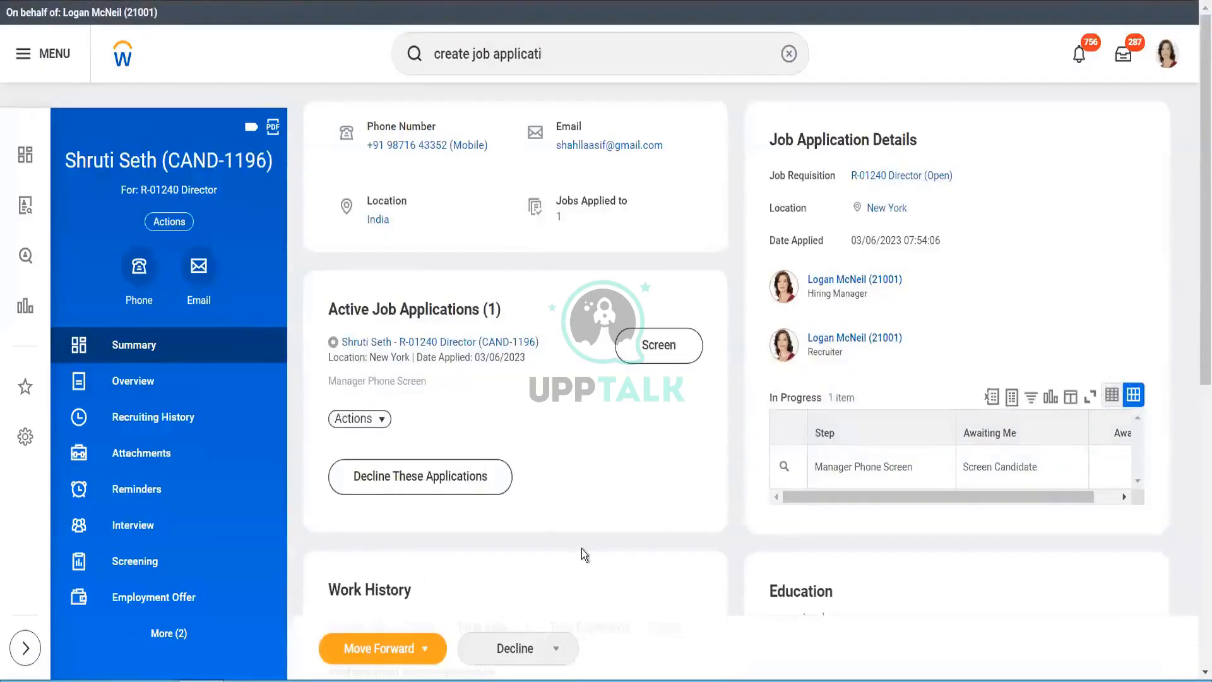
# - Show the stages the application can move forward to from the candidate profile
pyautogui.click(367, 420)
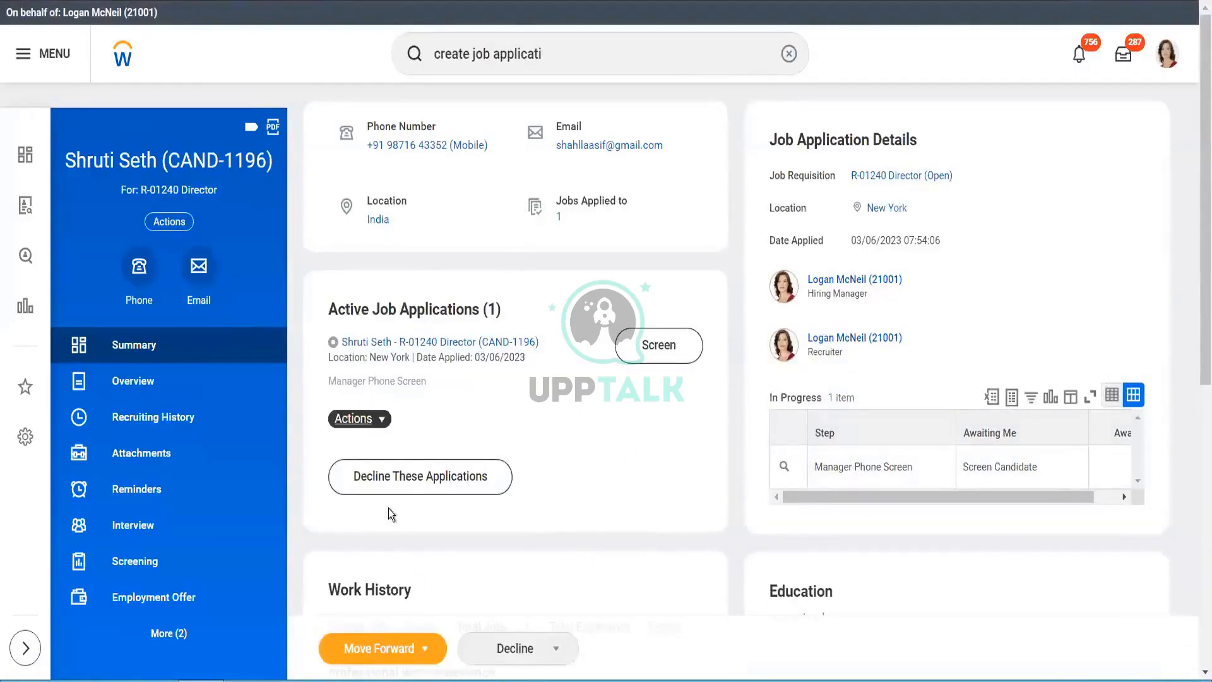
pyautogui.click(426, 659)
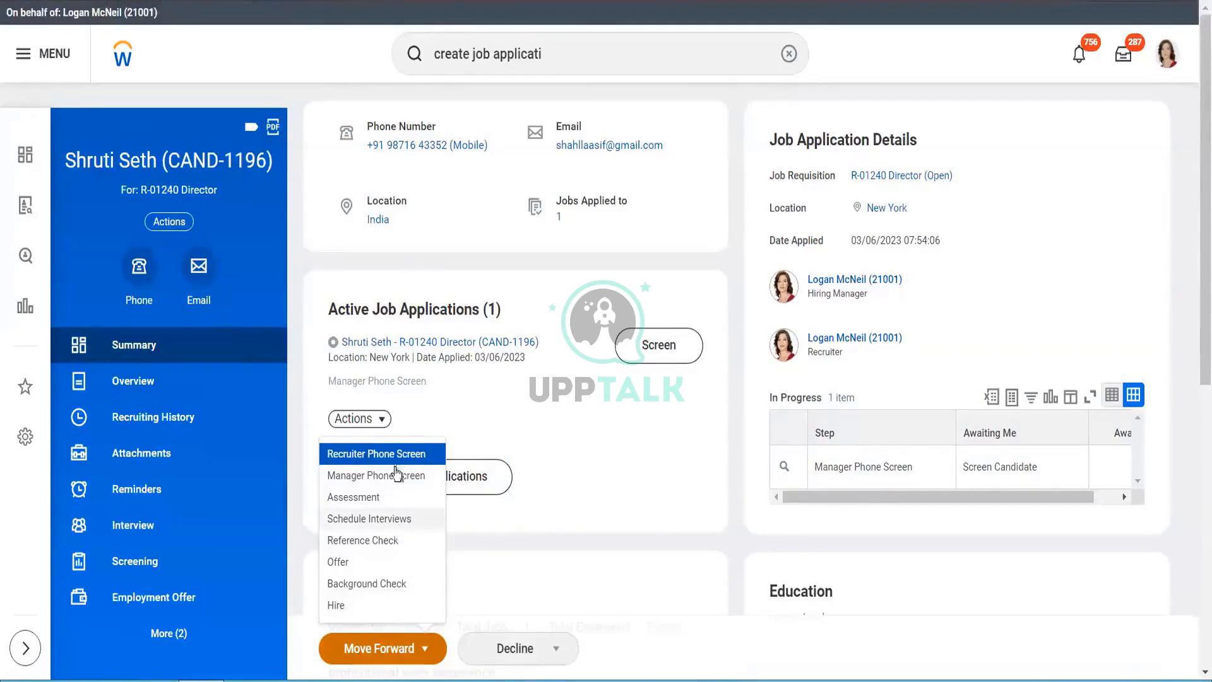
# - Start another Move Candidate with Move Forward chosen, then cancel without changing the step
pyautogui.click(384, 423)
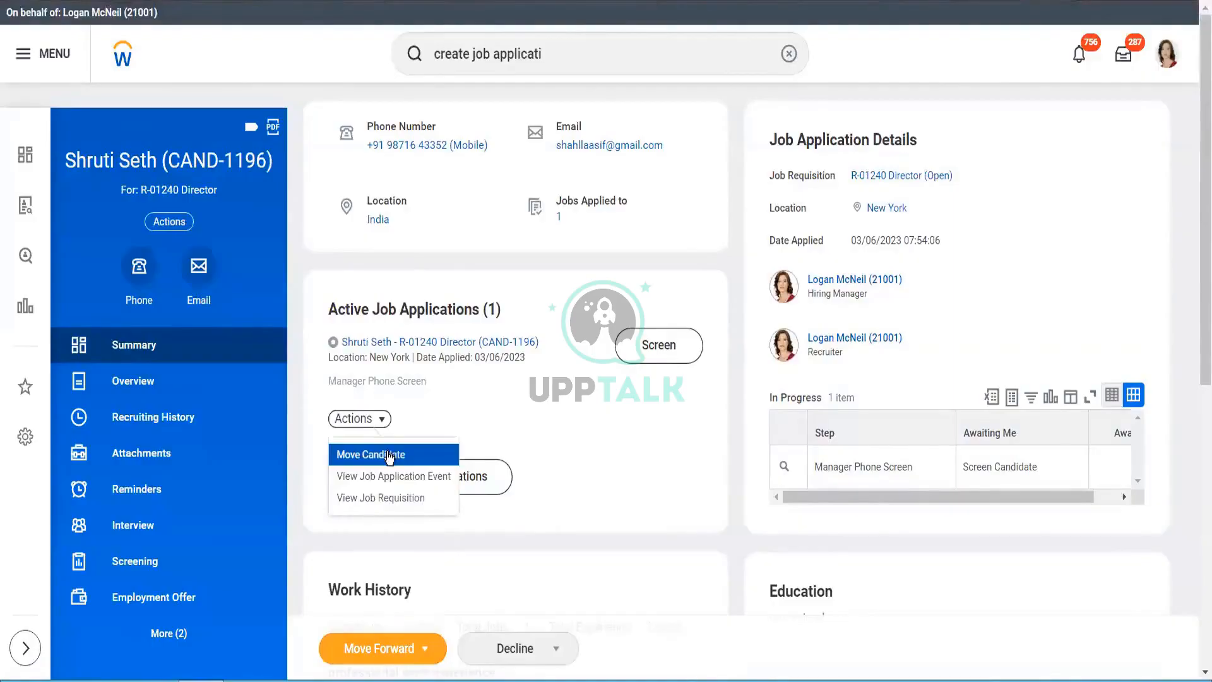
pyautogui.click(389, 458)
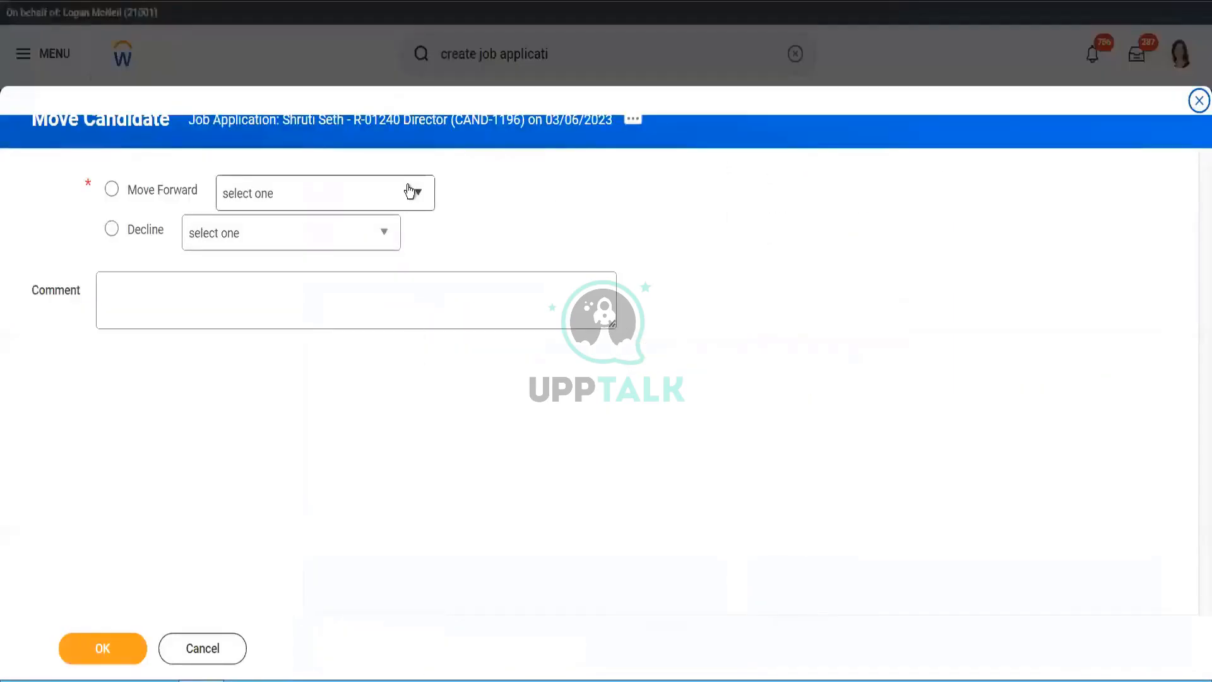
pyautogui.click(411, 191)
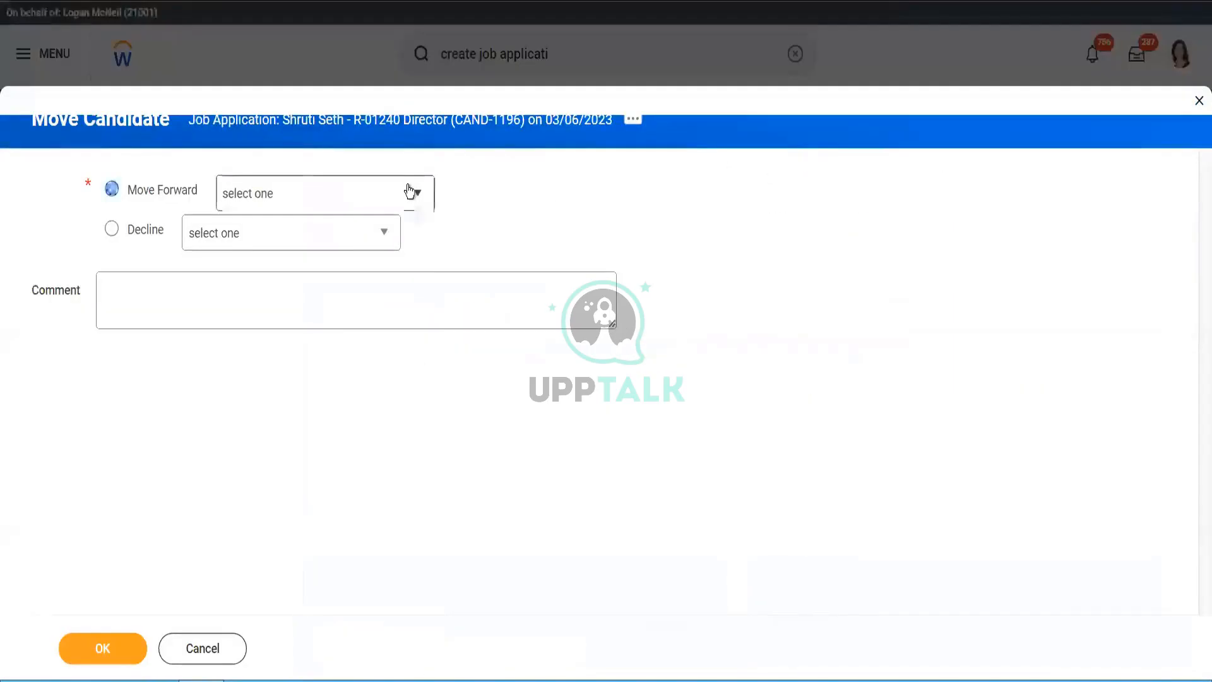
pyautogui.click(217, 650)
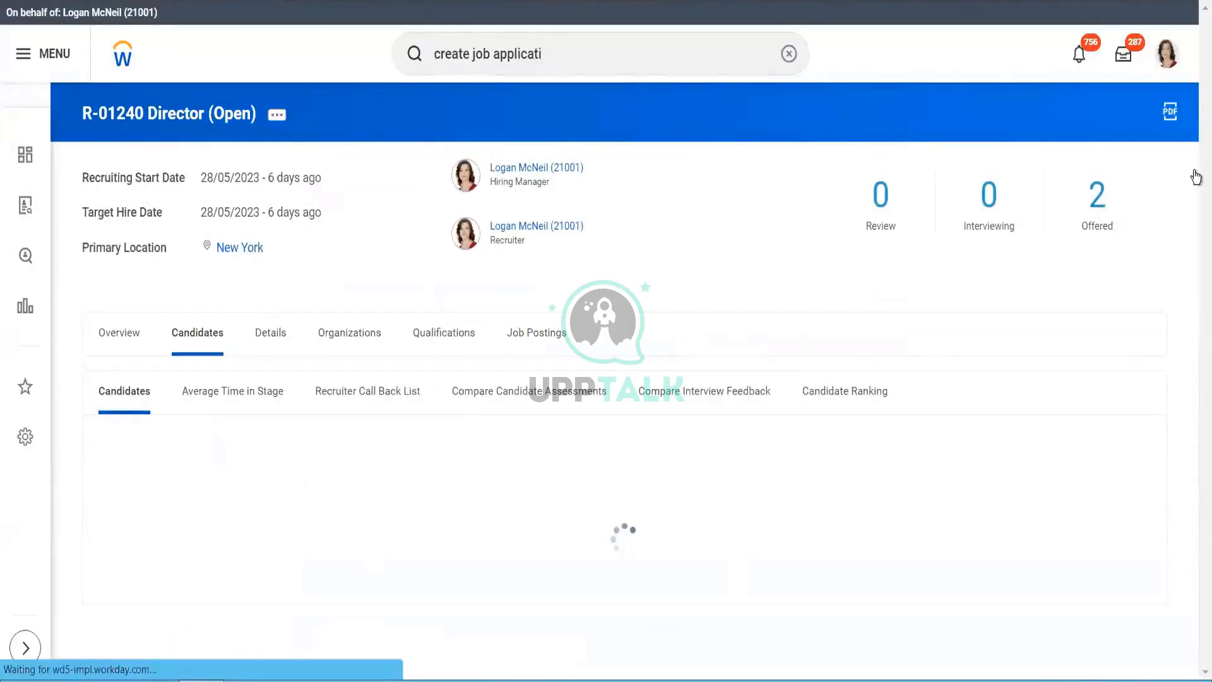
# - Reopen the third candidate's profile and check the In Progress table at Manager Phone Screen
pyautogui.scroll(-4, 1196, 192)
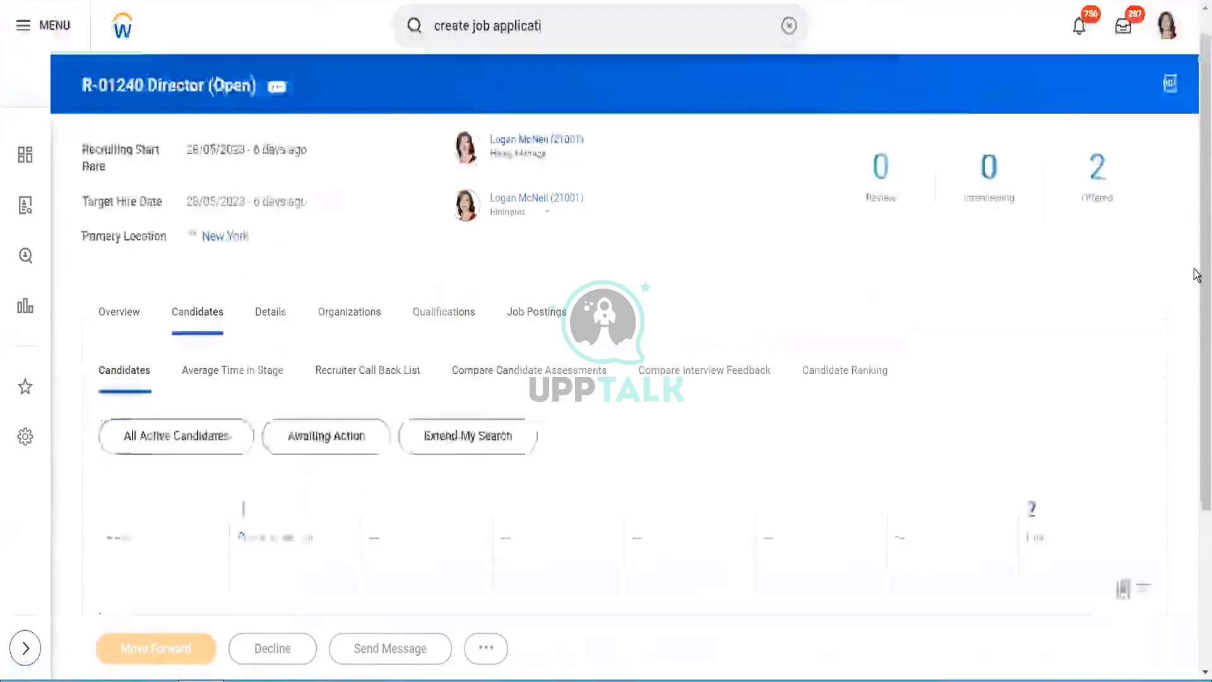
pyautogui.scroll(-2, 467, 491)
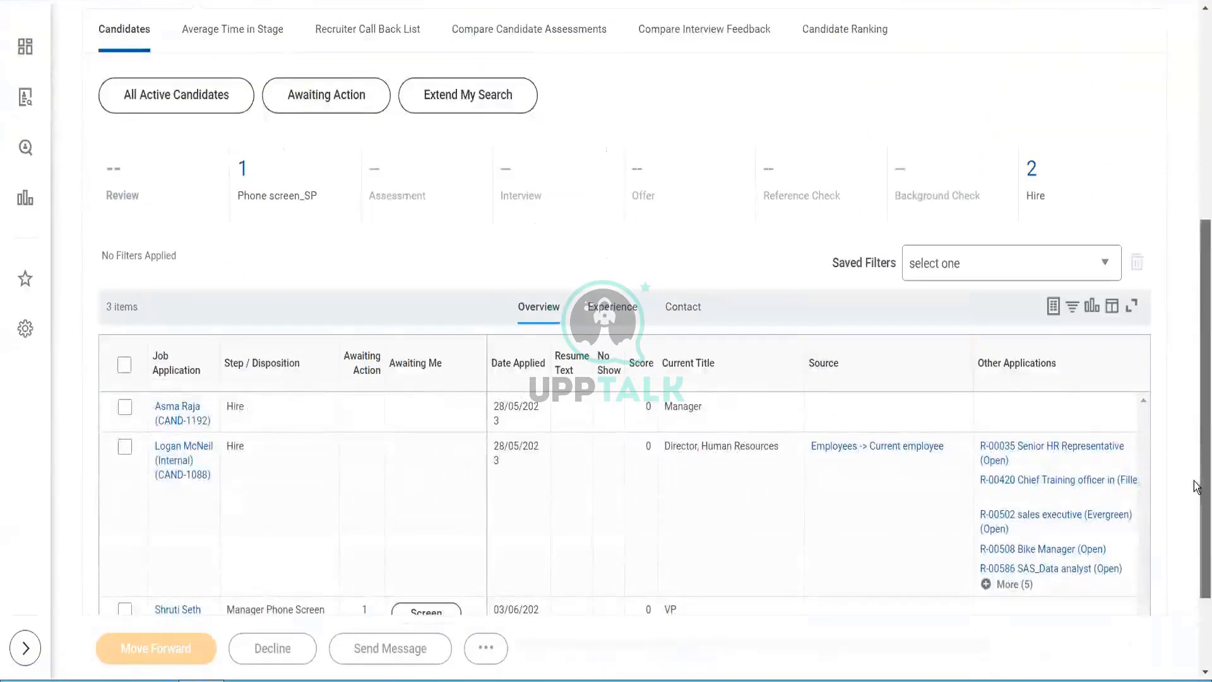
pyautogui.scroll(-2, 1200, 487)
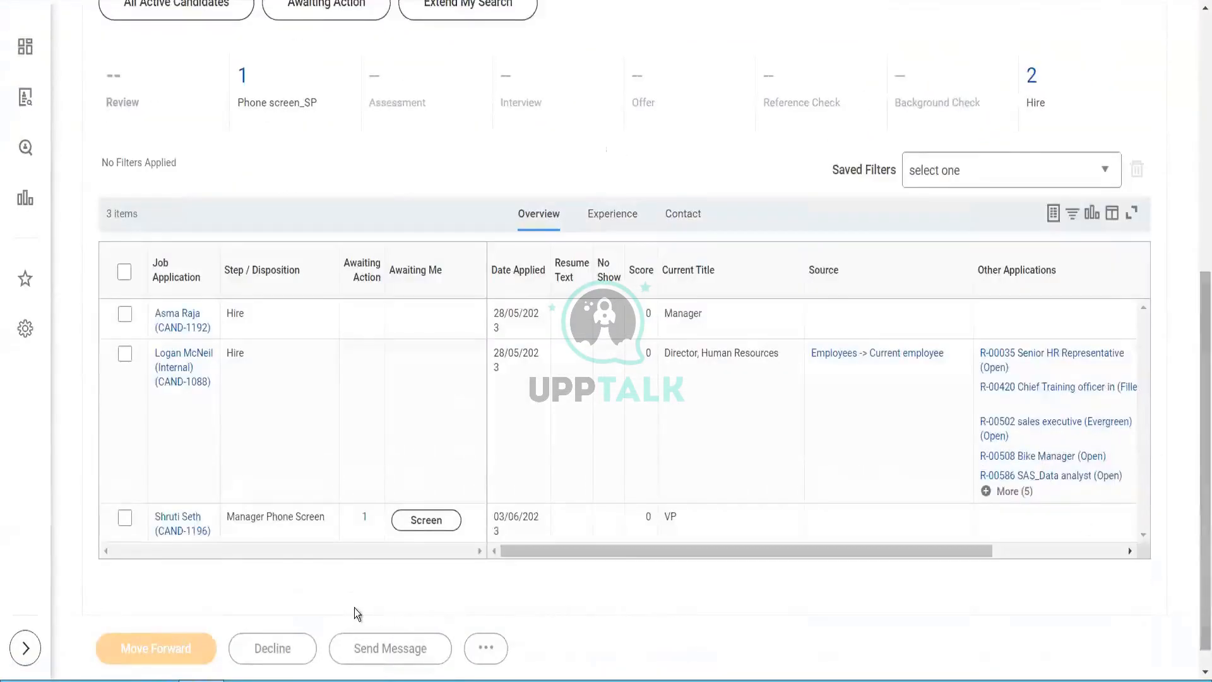
pyautogui.click(190, 527)
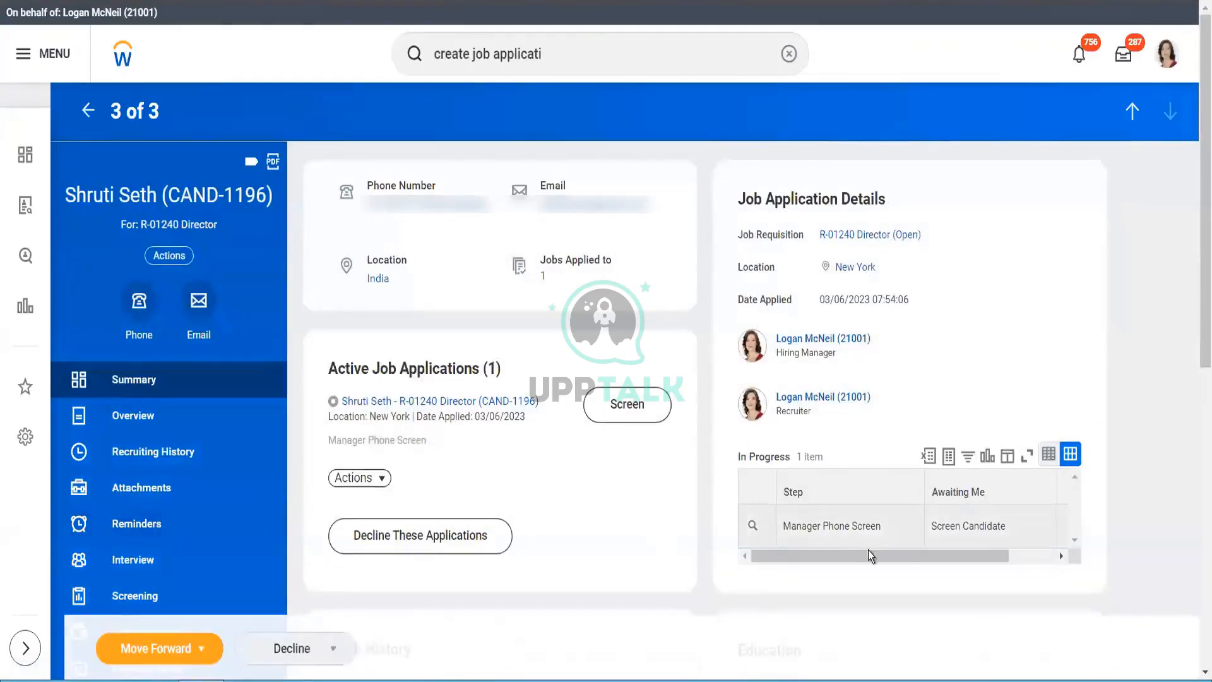
pyautogui.moveTo(870, 551); pyautogui.dragTo(964, 558)
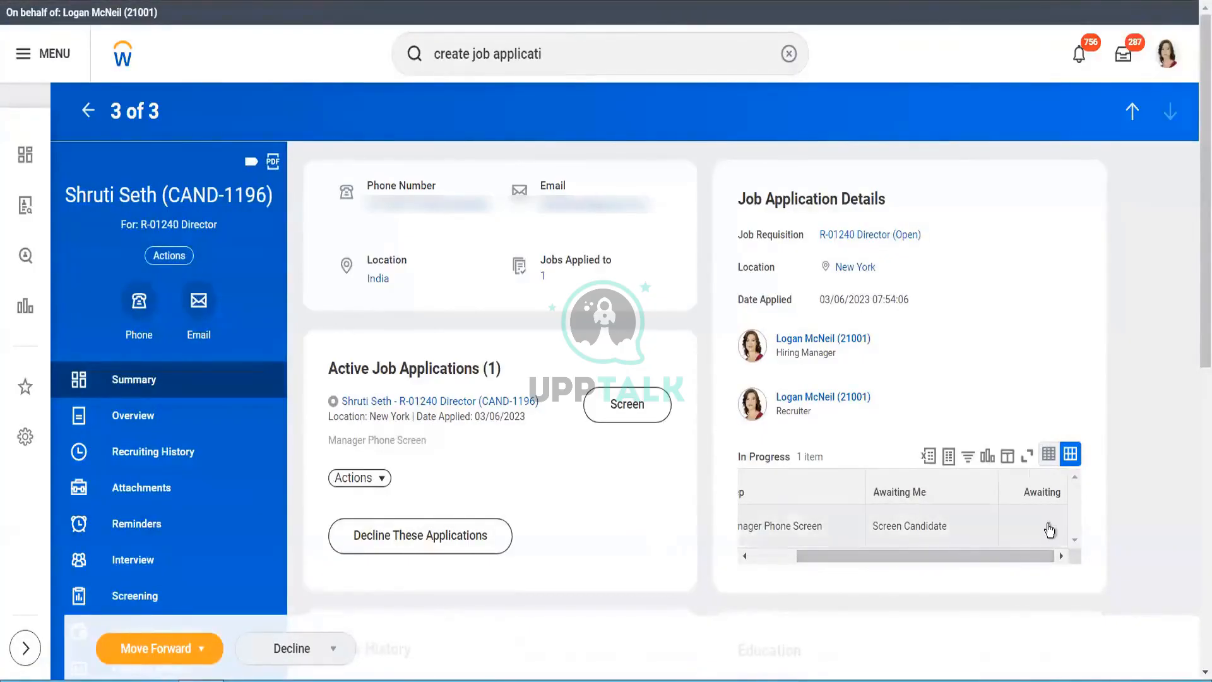
pyautogui.moveTo(927, 571); pyautogui.dragTo(862, 579)
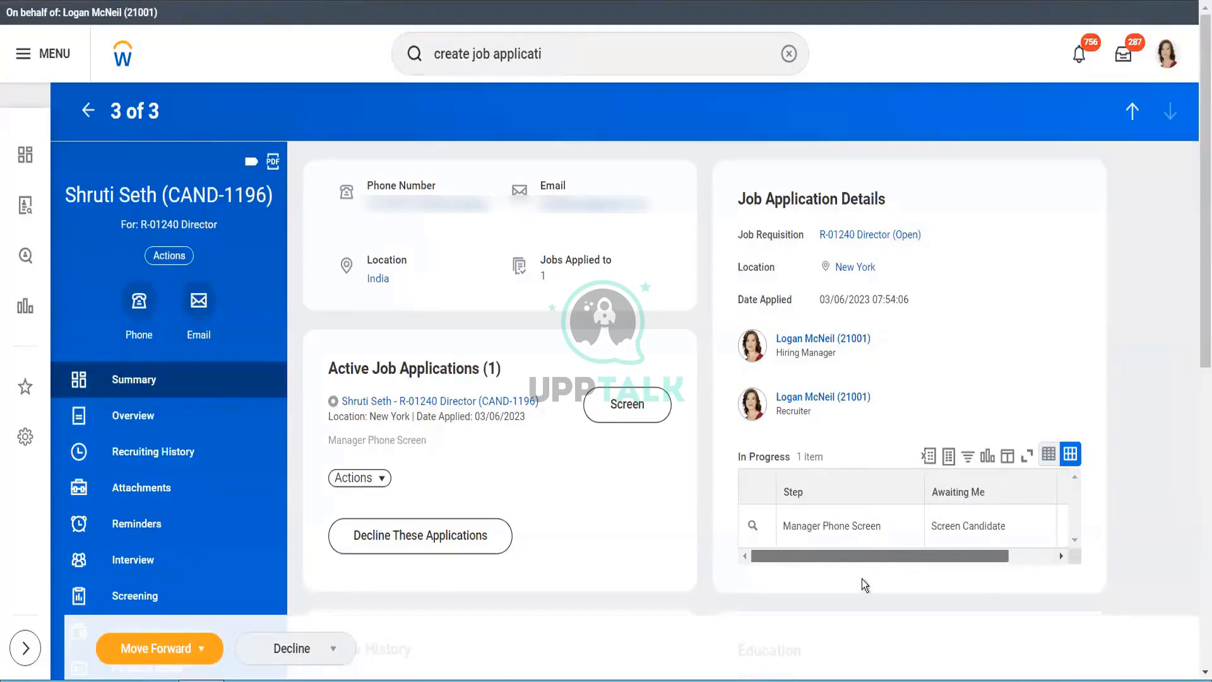
pyautogui.click(370, 479)
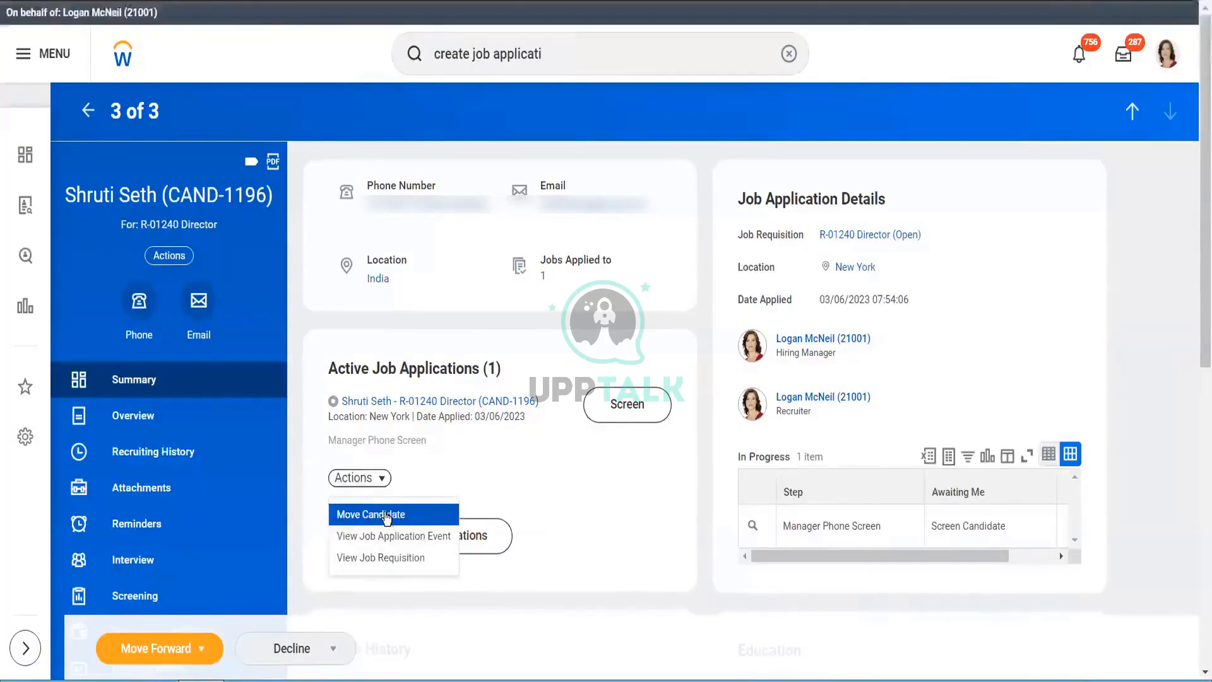
pyautogui.click(491, 444)
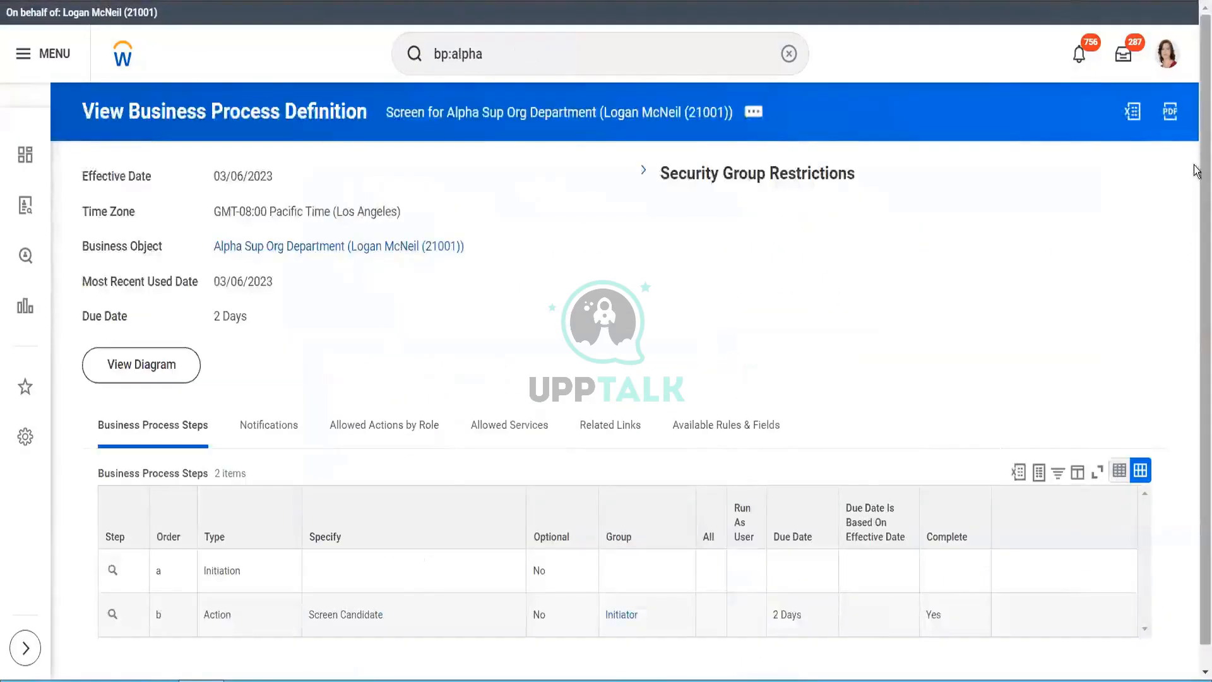
# - Start editing the Alpha Sup Org Department Screen process definition, effective 03/06/2023
pyautogui.scroll(-1, 1074, 311)
pyautogui.moveTo(340, 599)
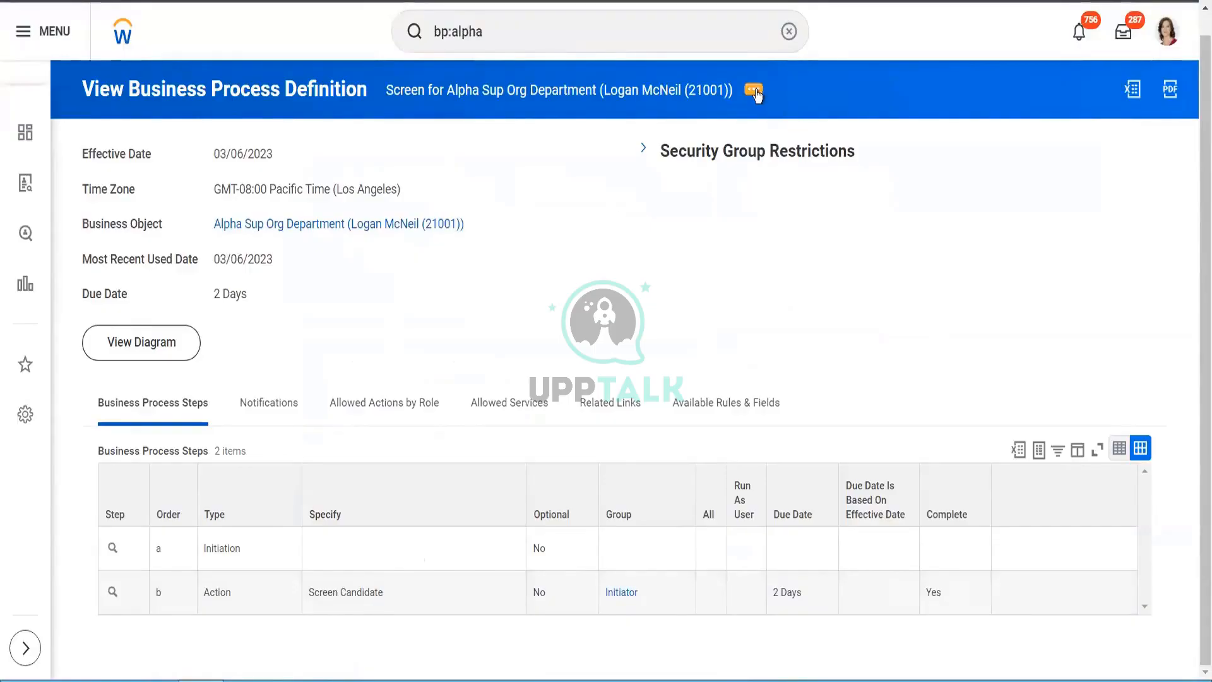
pyautogui.click(755, 92)
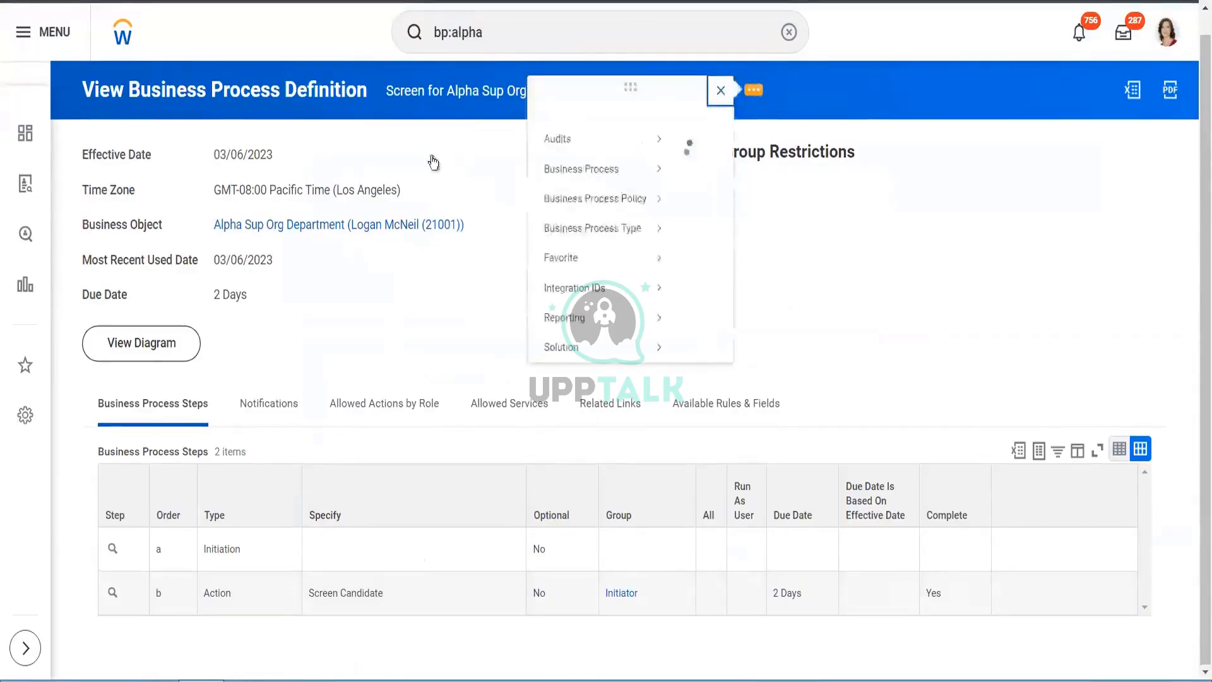
pyautogui.moveTo(195, 189)
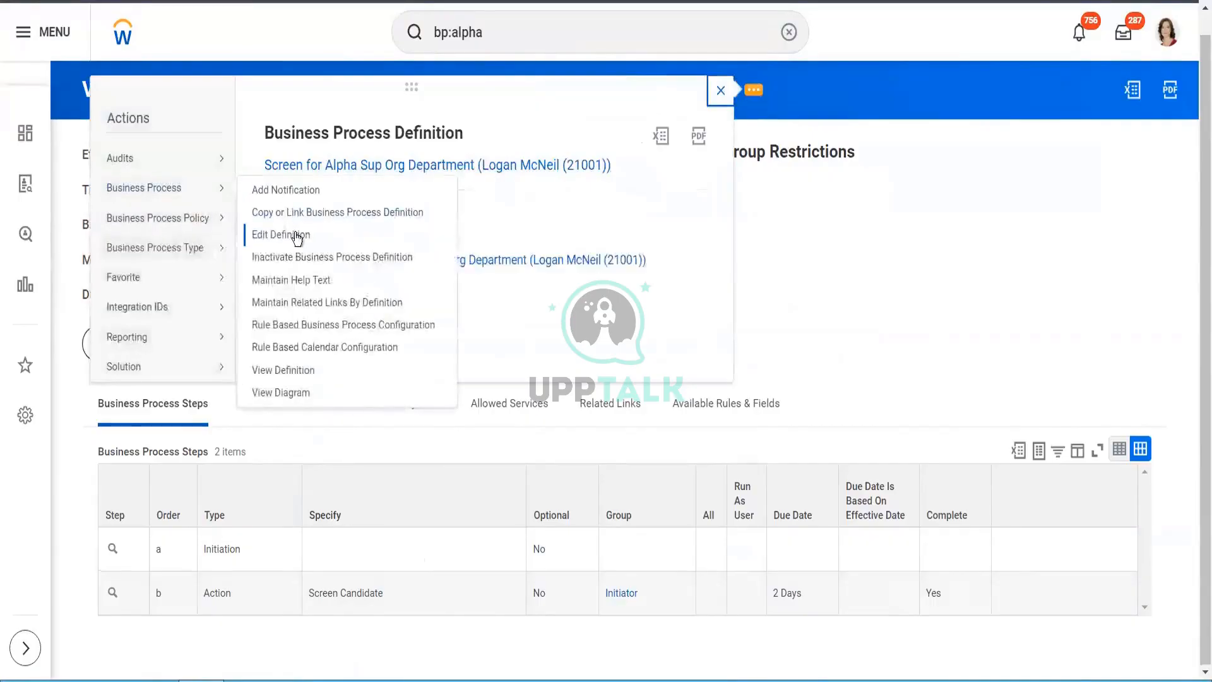
pyautogui.click(294, 235)
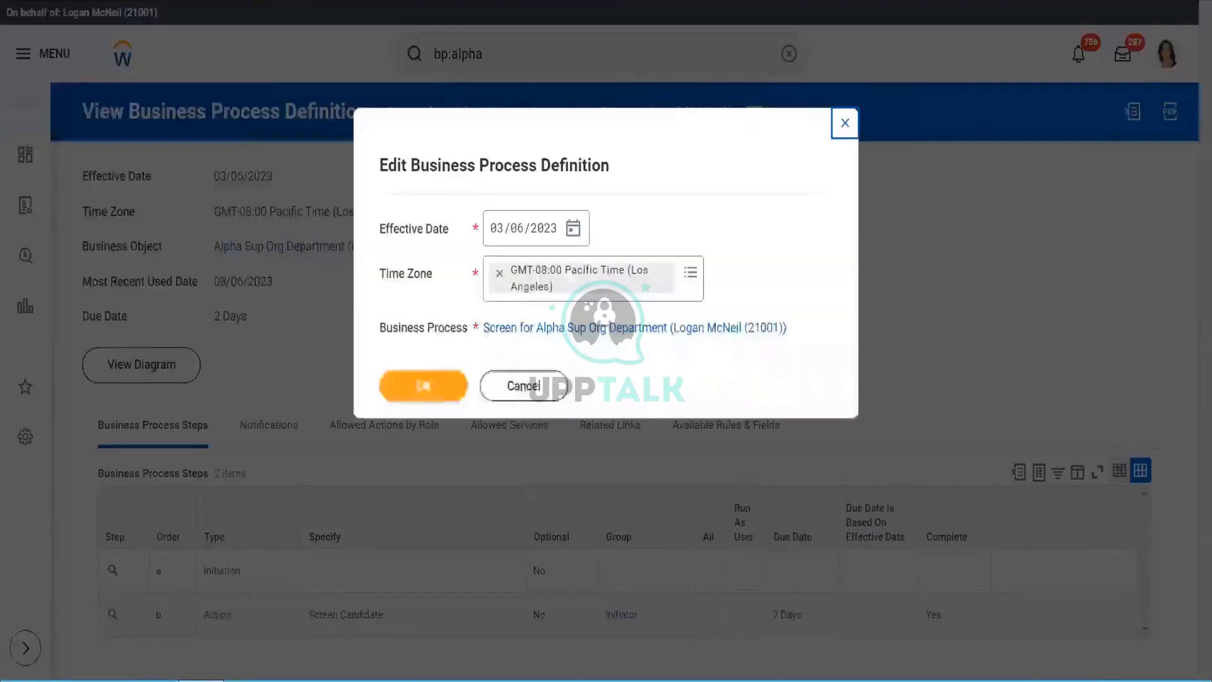
pyautogui.click(429, 386)
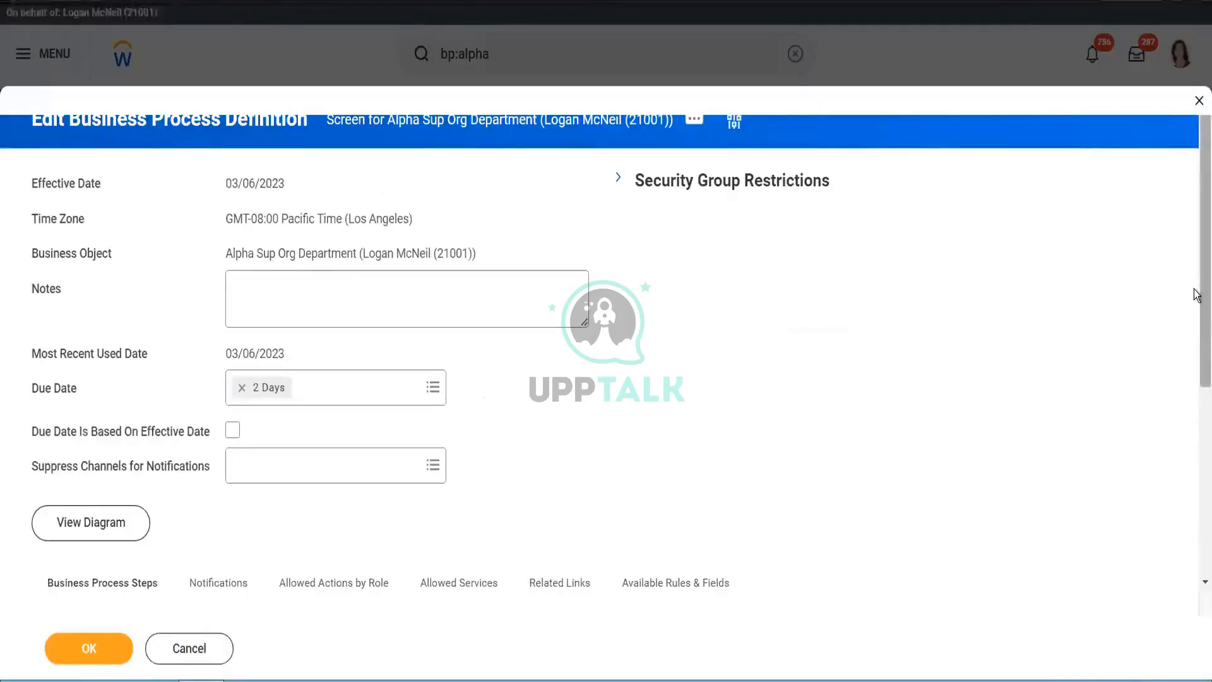
# - Set the new step row c's type to Action, leaving its action unchosen
pyautogui.click(1196, 529)
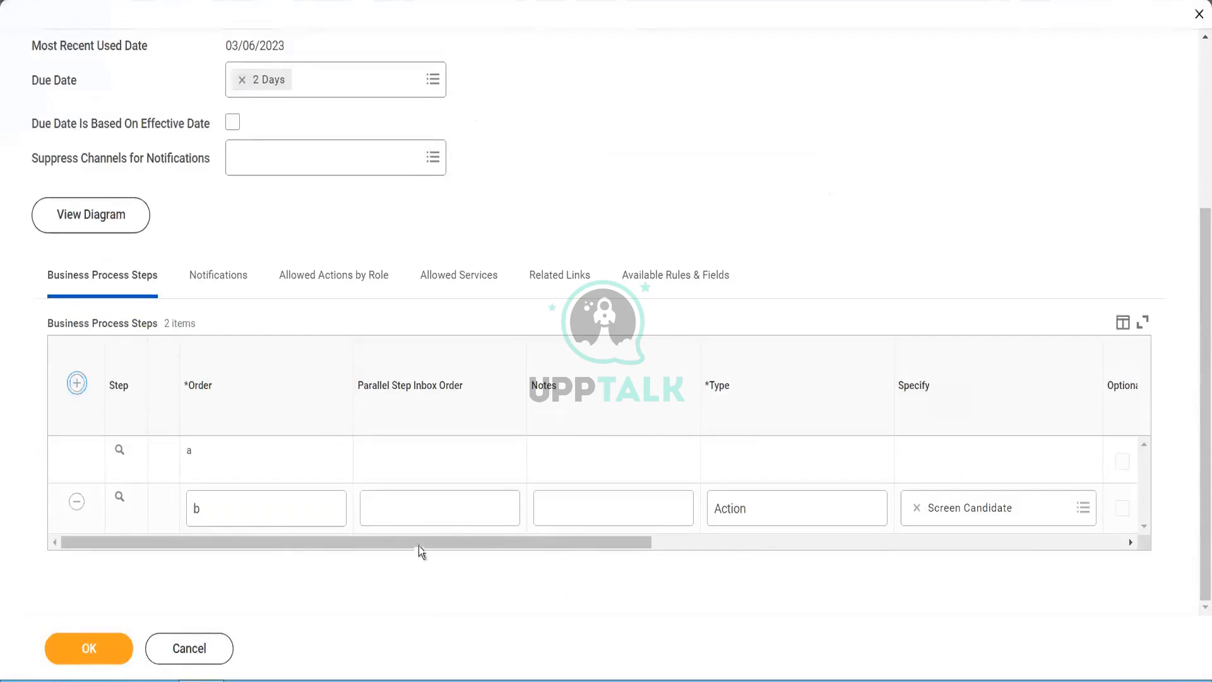
pyautogui.write('c')
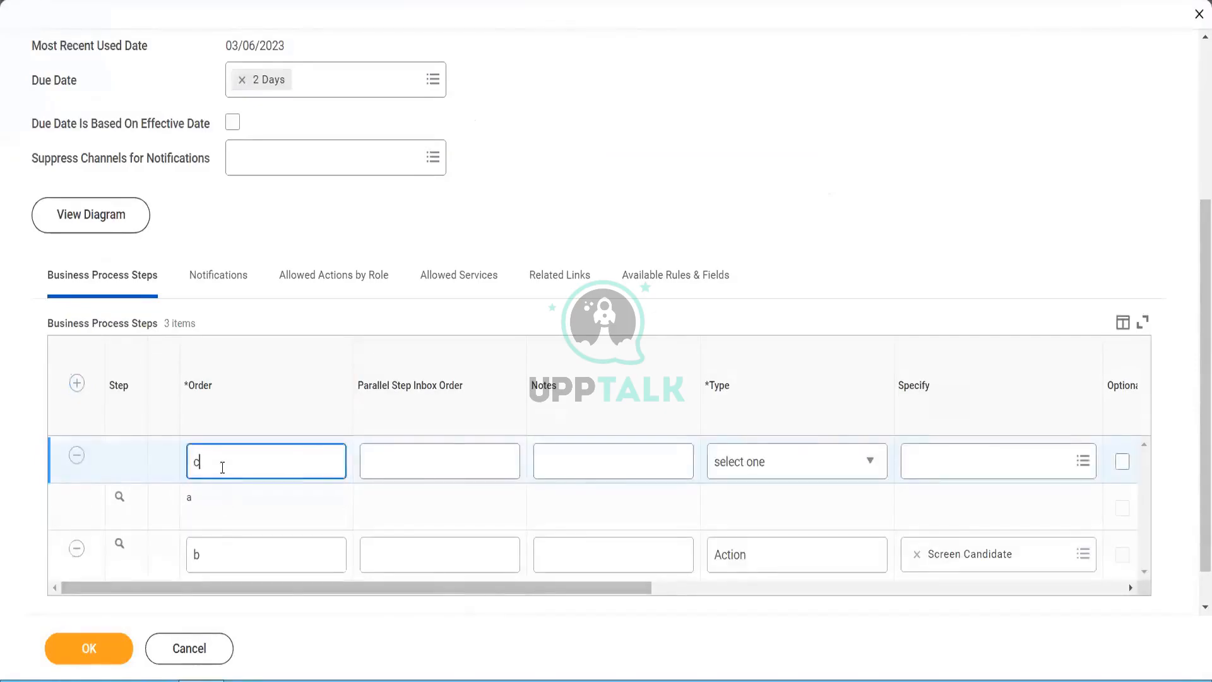
pyautogui.moveTo(452, 592); pyautogui.dragTo(623, 592)
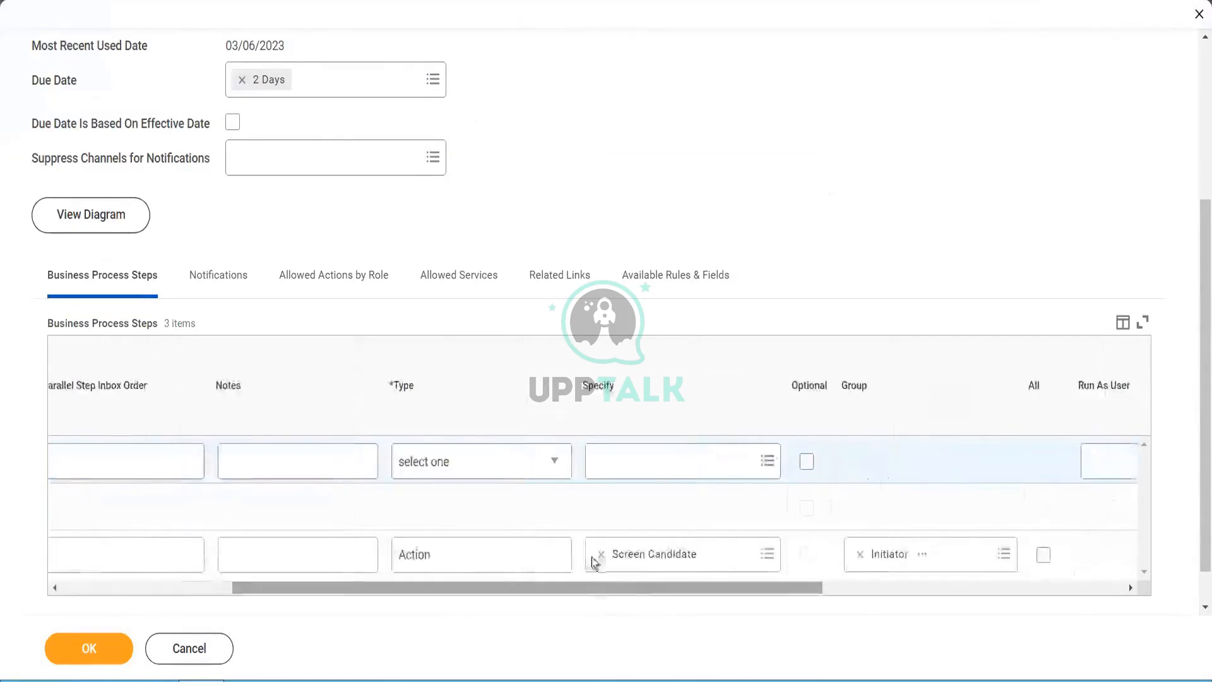
pyautogui.click(498, 466)
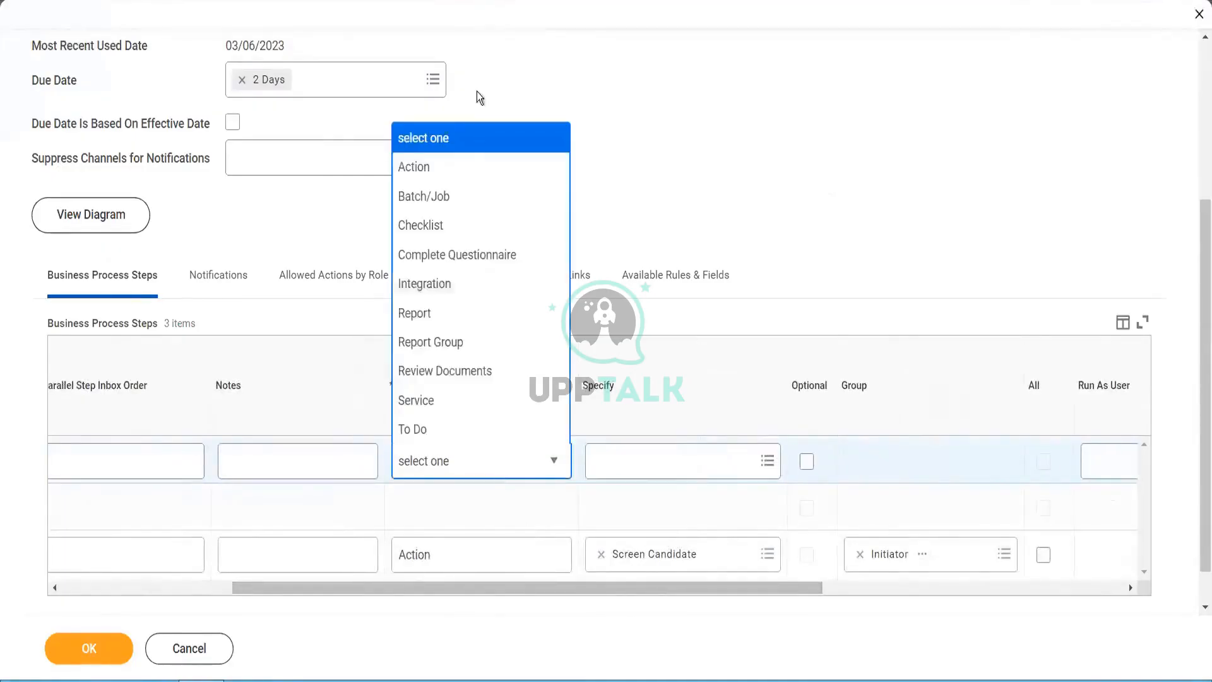
pyautogui.click(504, 169)
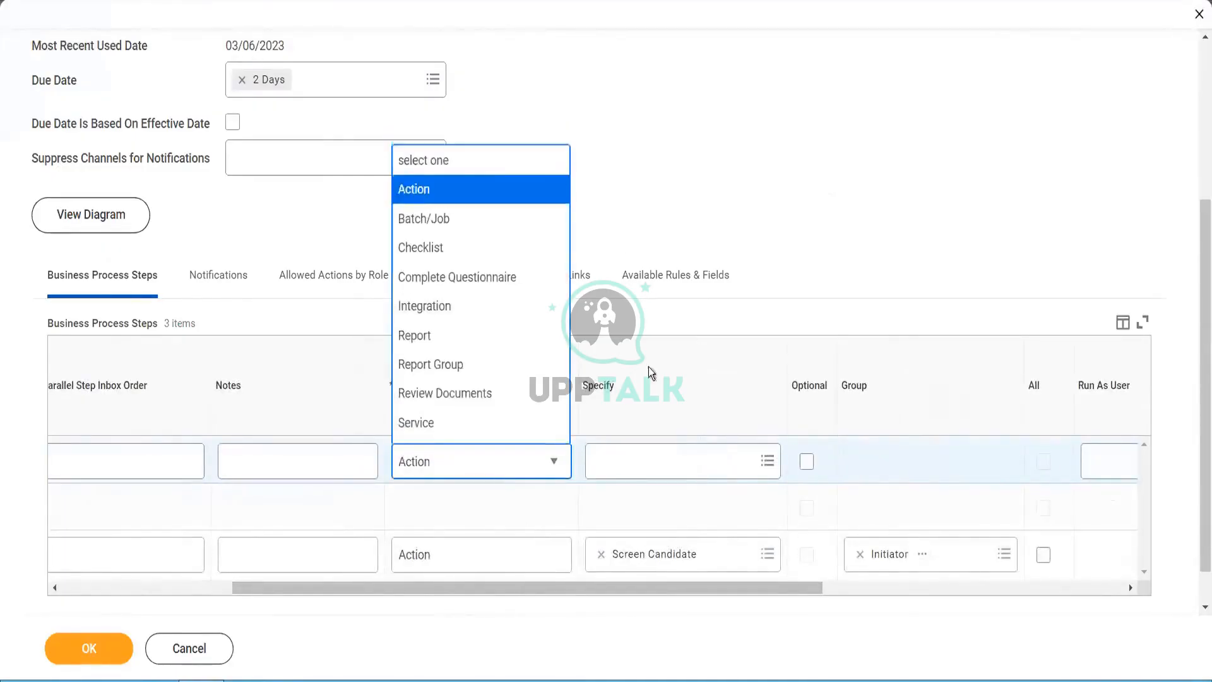
pyautogui.click(617, 469)
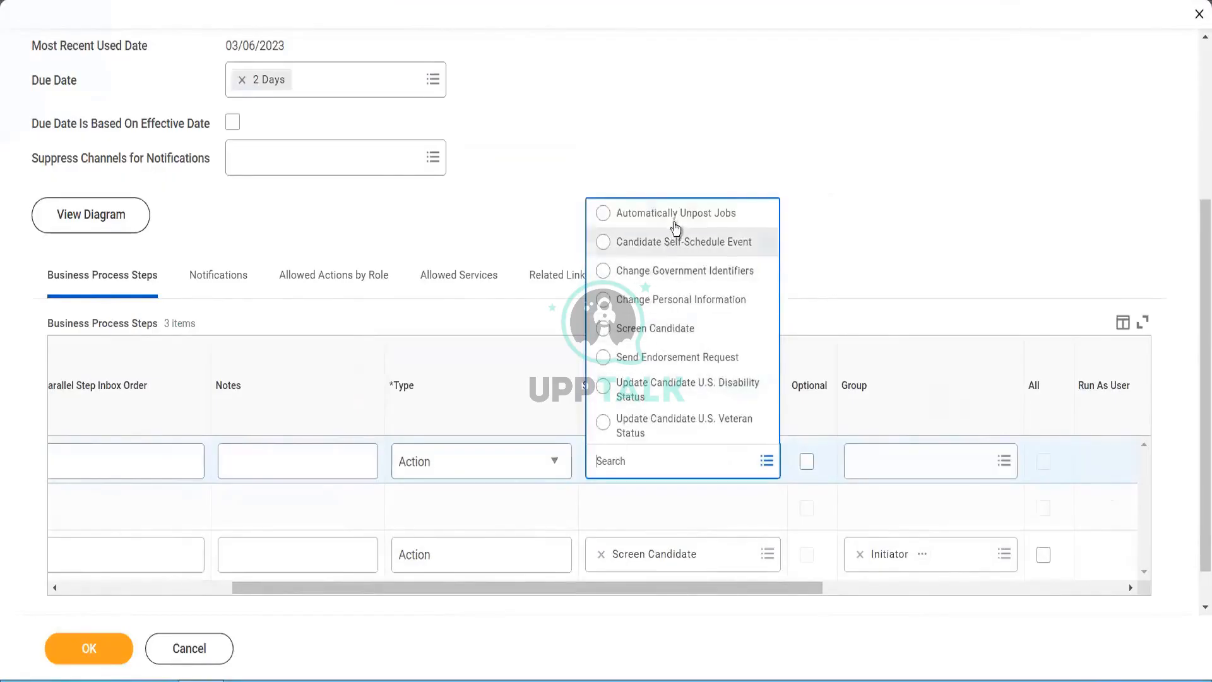
pyautogui.click(842, 165)
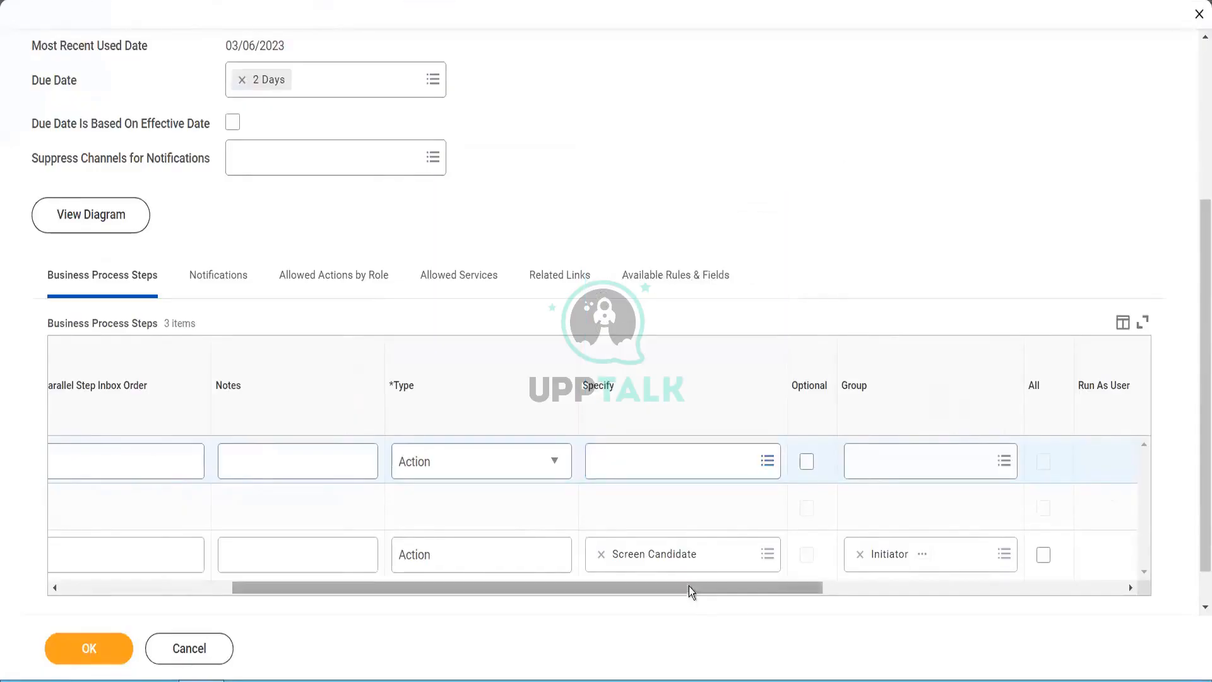
# - Remove the unfinished step row c and save the business process
pyautogui.moveTo(662, 590); pyautogui.dragTo(490, 590)
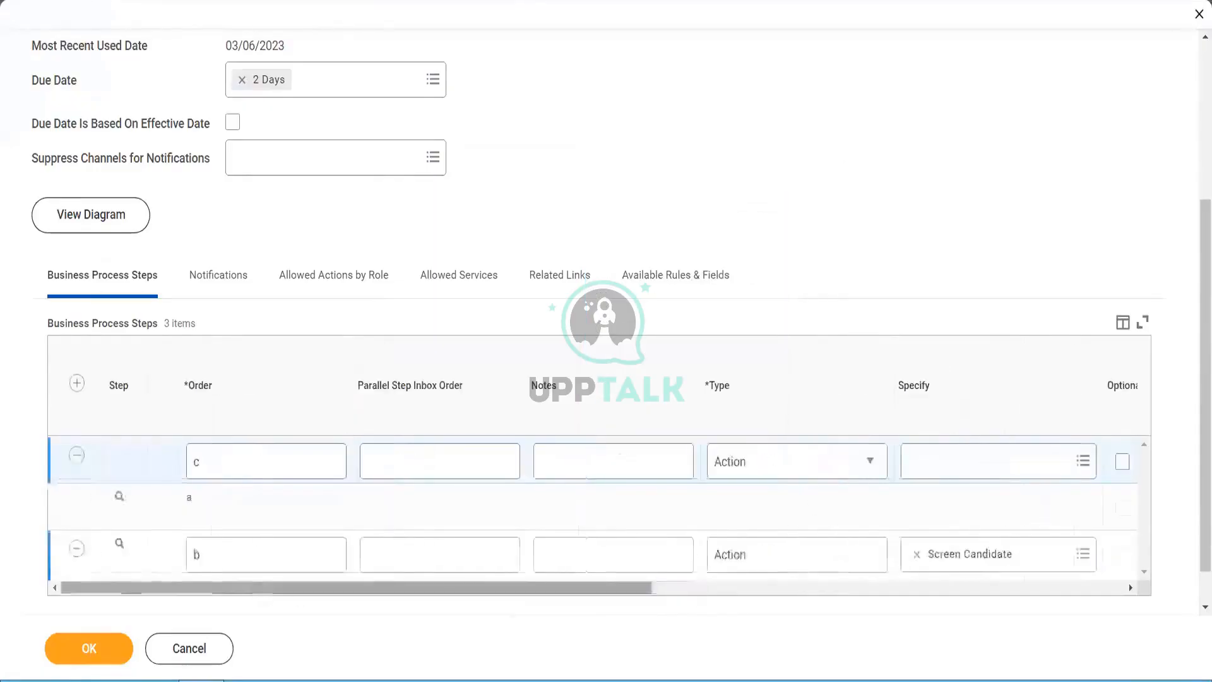
pyautogui.click(76, 457)
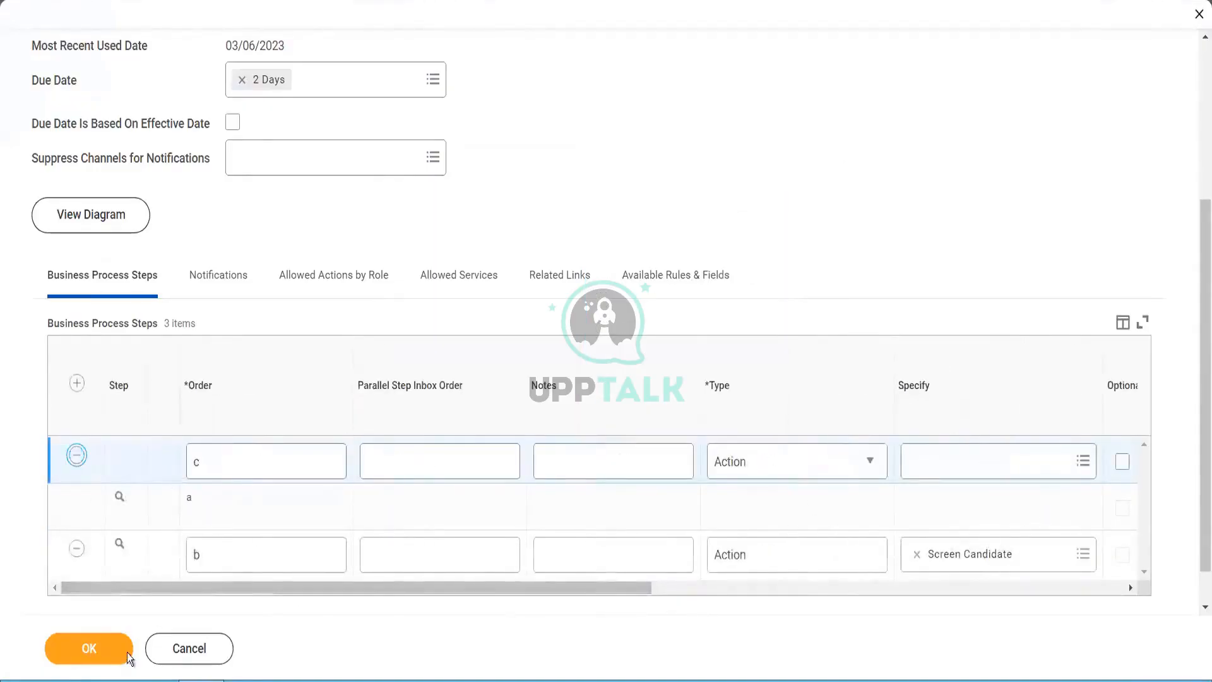
pyautogui.click(84, 655)
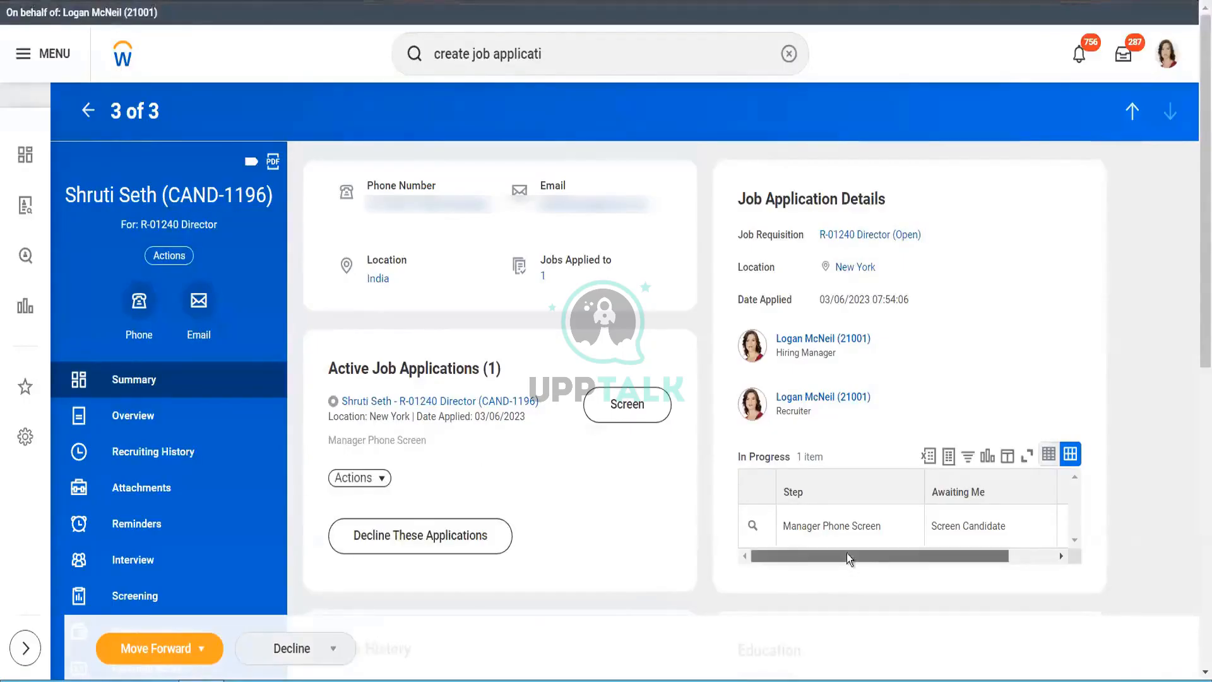
# - Move the R-01240 Director application forward from Manager Phone Screen to Assessment
pyautogui.moveTo(847, 554); pyautogui.dragTo(1055, 560)
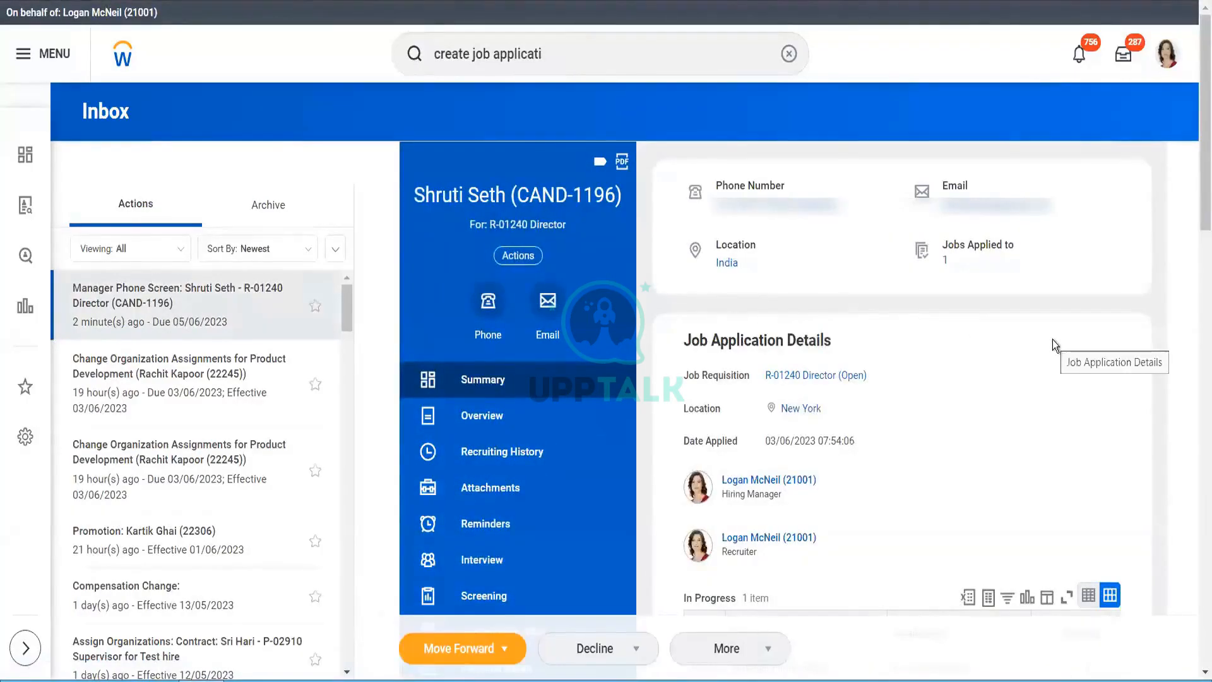
pyautogui.click(508, 654)
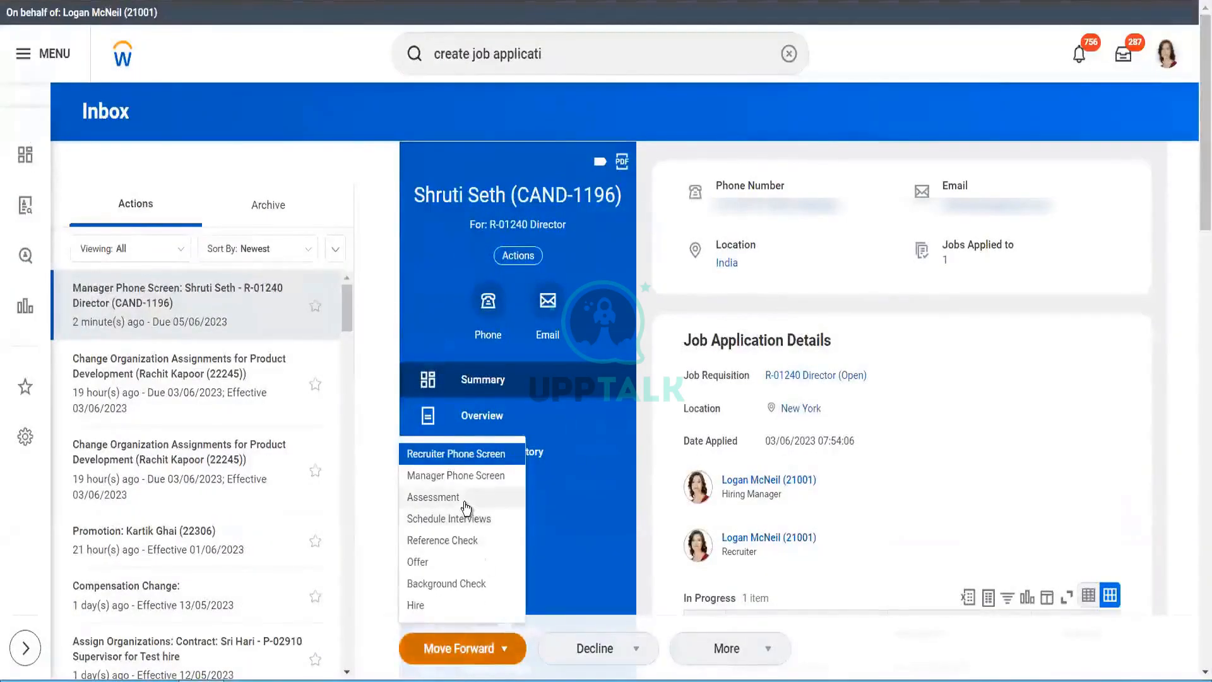
pyautogui.click(466, 499)
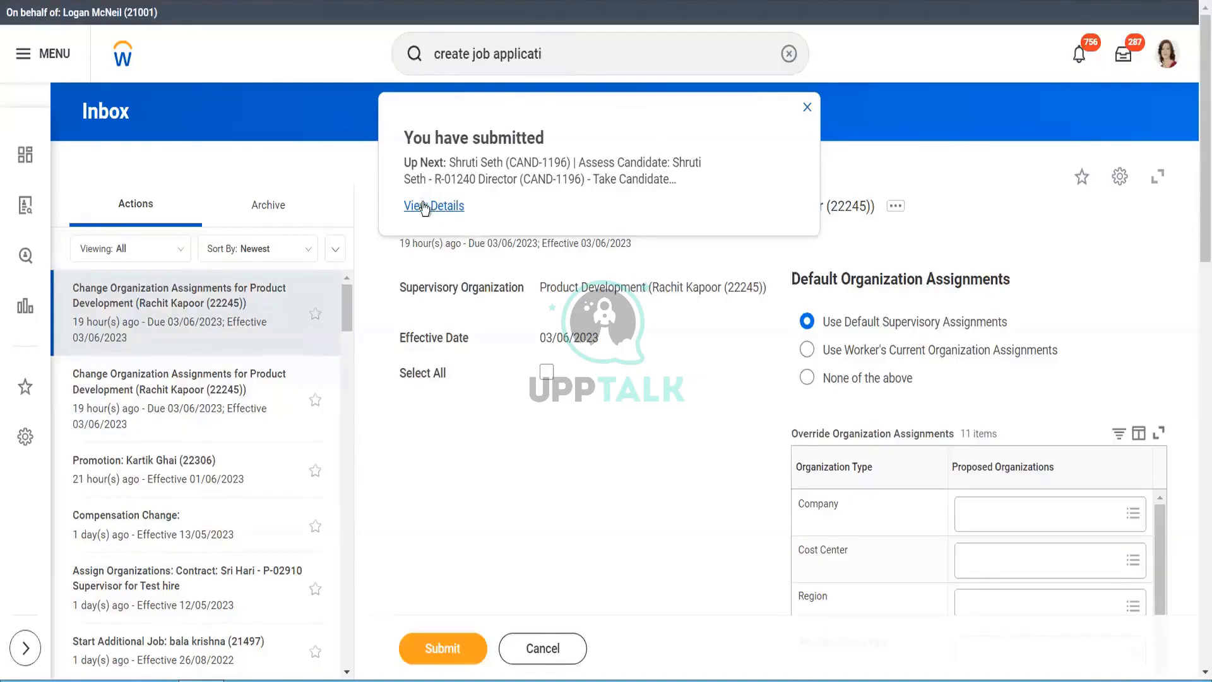
# - Review the submission's details and the screening step's process status
pyautogui.click(422, 208)
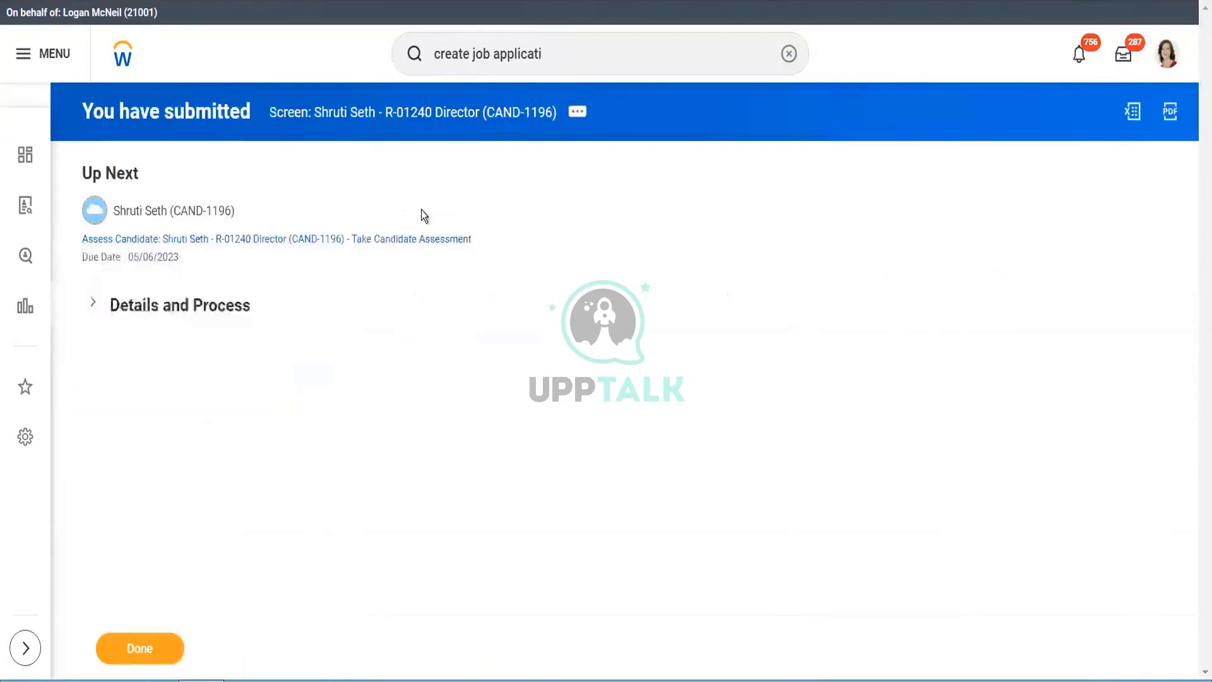
pyautogui.click(94, 305)
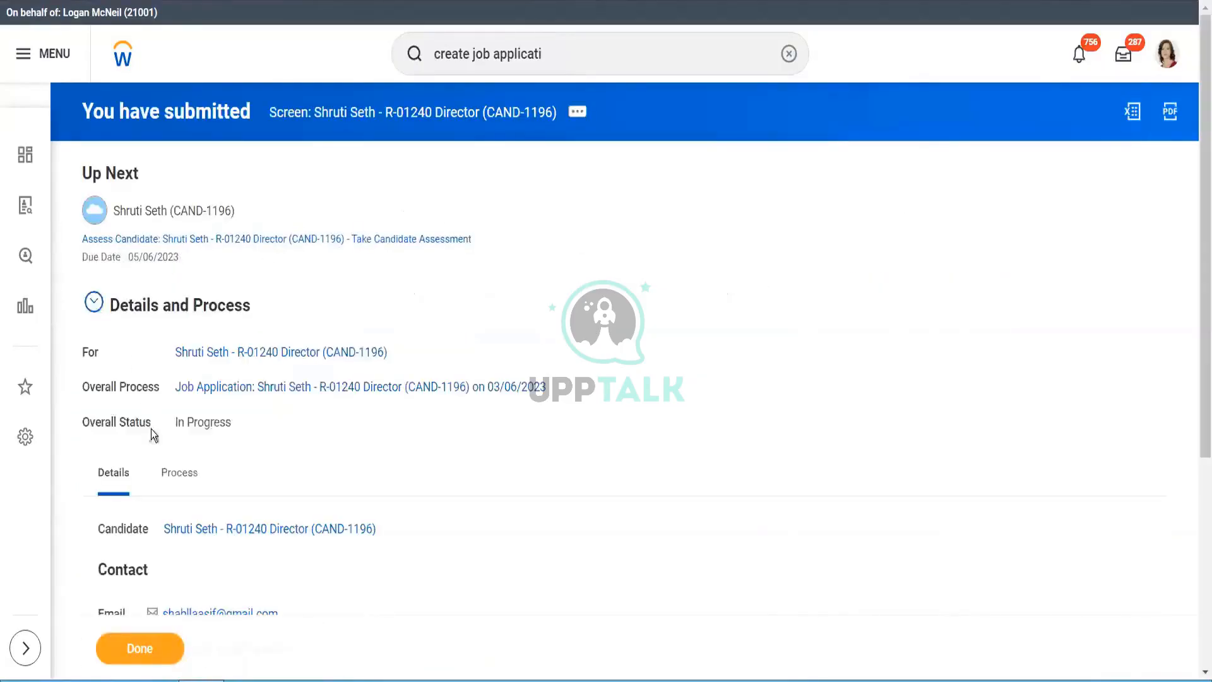
pyautogui.click(173, 476)
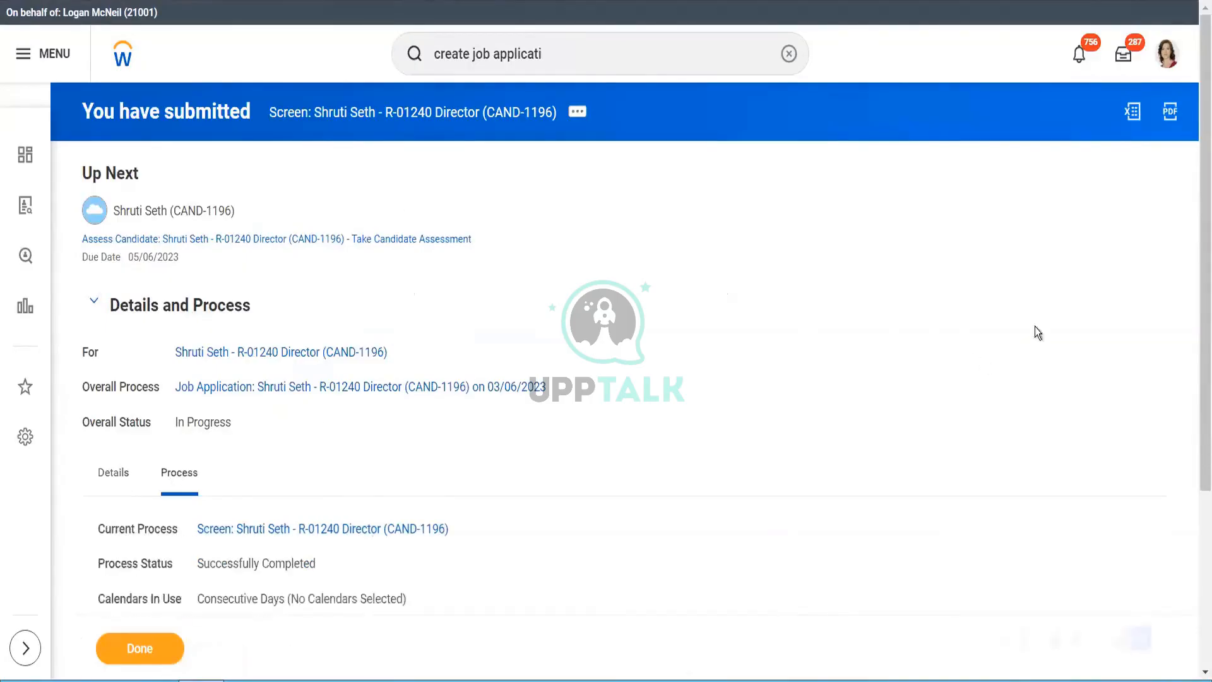
pyautogui.moveTo(1196, 351); pyautogui.dragTo(1195, 573)
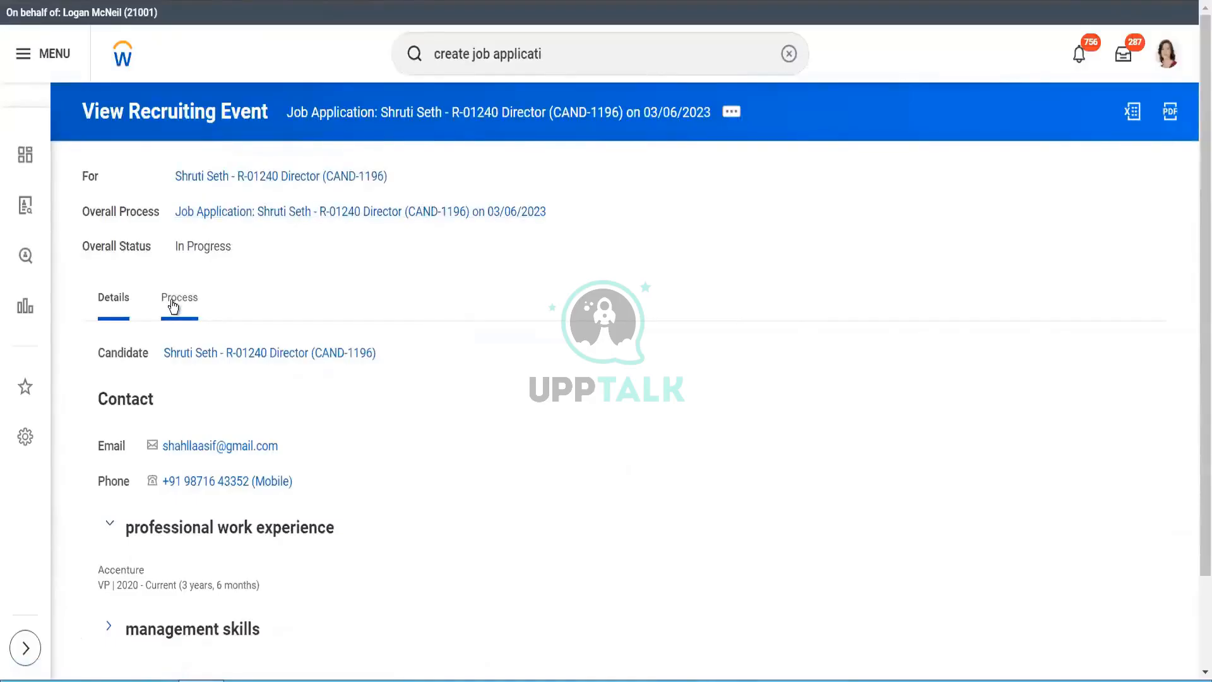
# - Show the 11-item process history, ending at Take Candidate Assessment due 05/06/2023
pyautogui.click(172, 300)
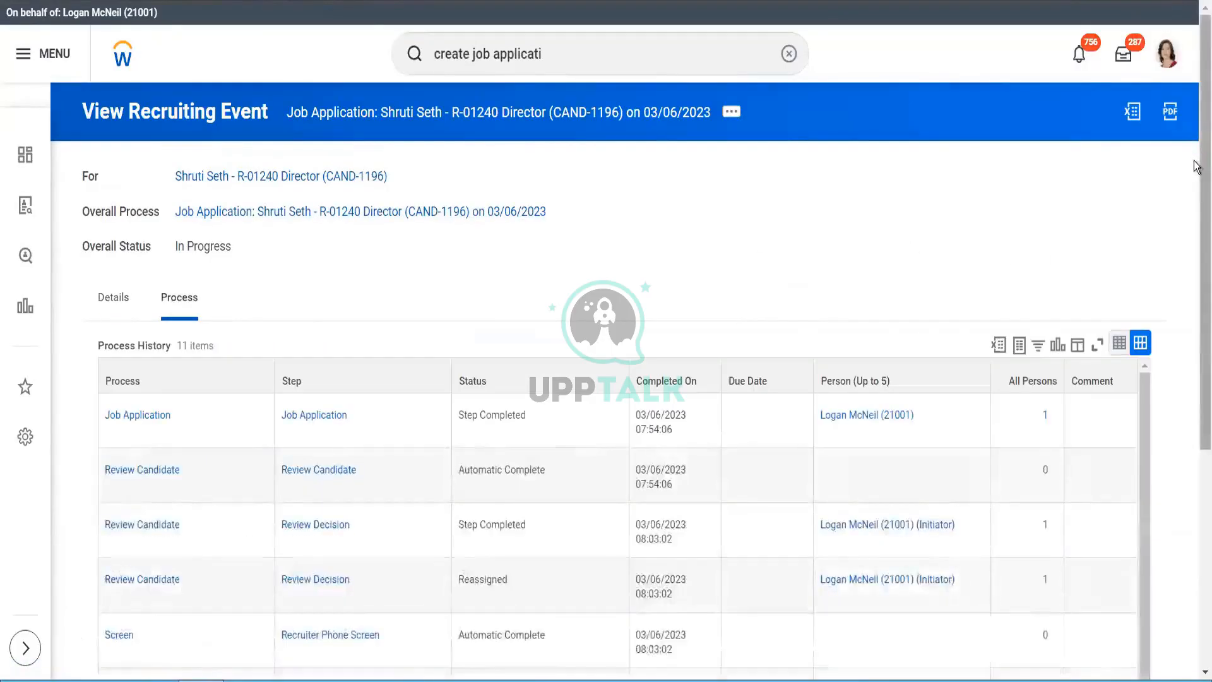
pyautogui.scroll(-3, 1196, 291)
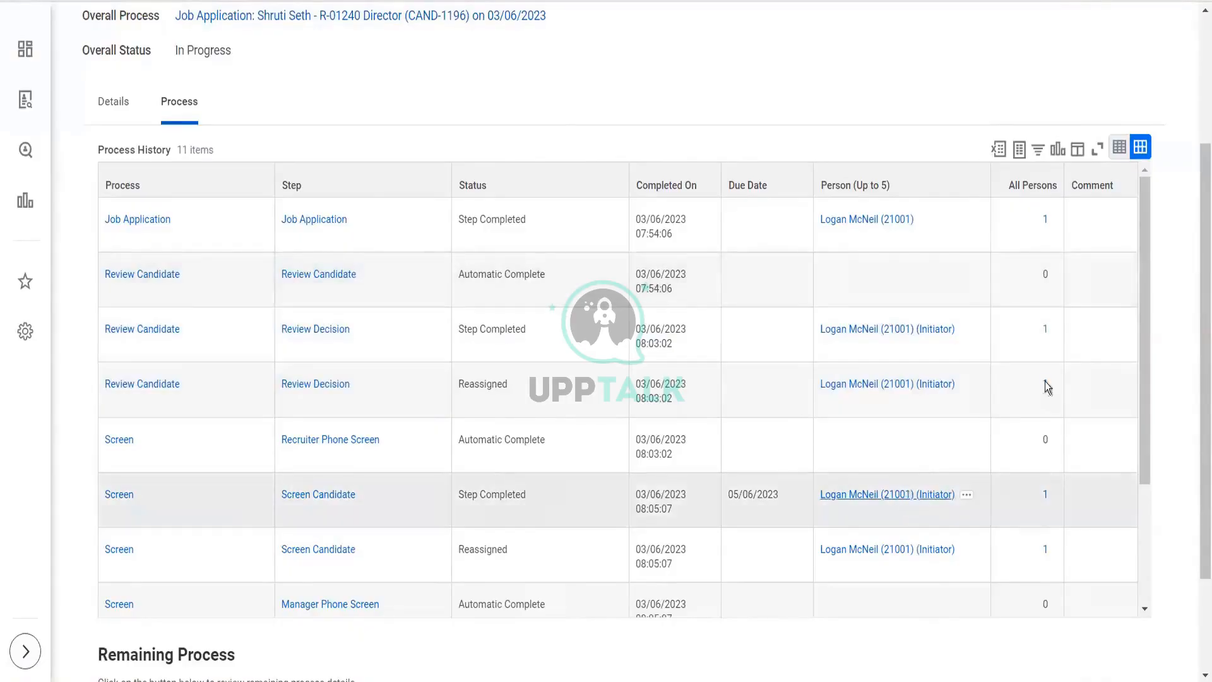
pyautogui.moveTo(1146, 389); pyautogui.dragTo(1150, 490)
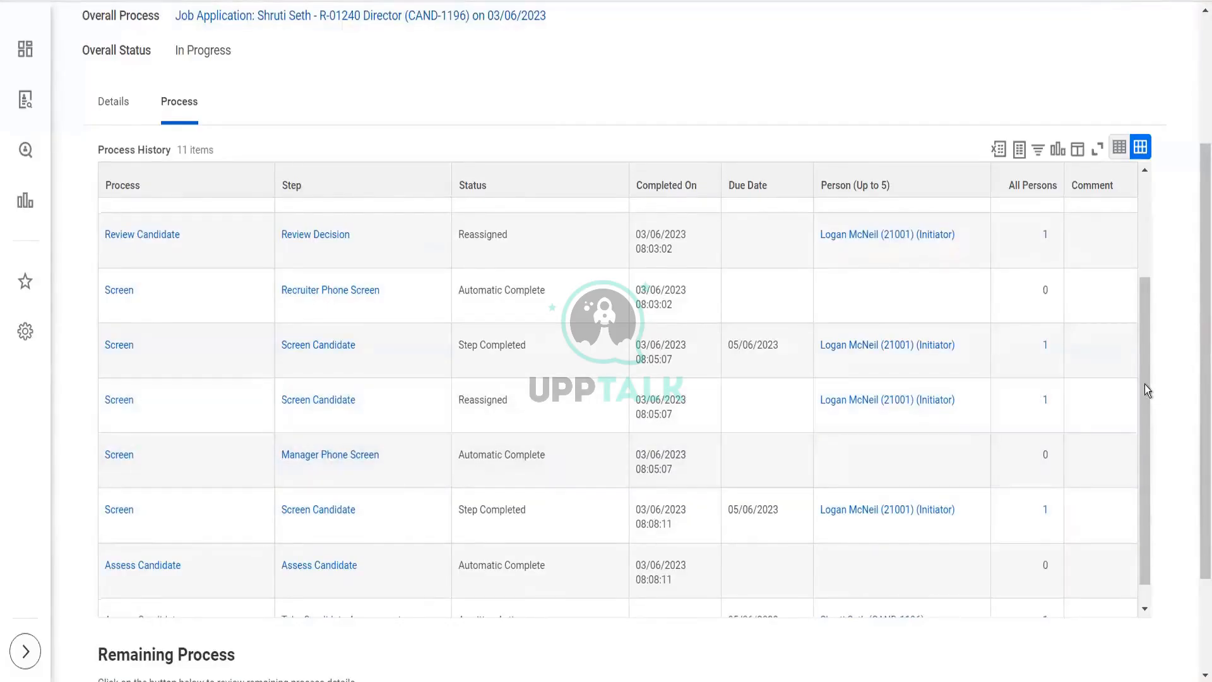
pyautogui.moveTo(1145, 384); pyautogui.dragTo(1150, 482)
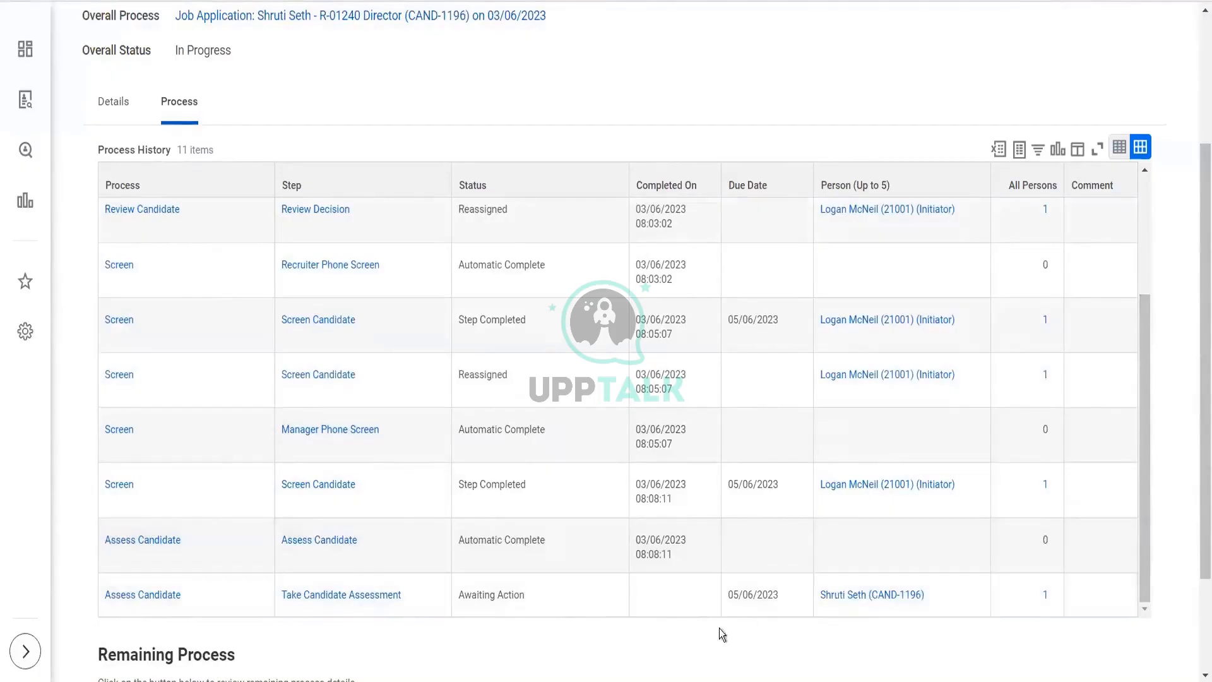
# - Check on the candidate's profile who the Assessment step awaits, then go to the Inbox
pyautogui.click(844, 596)
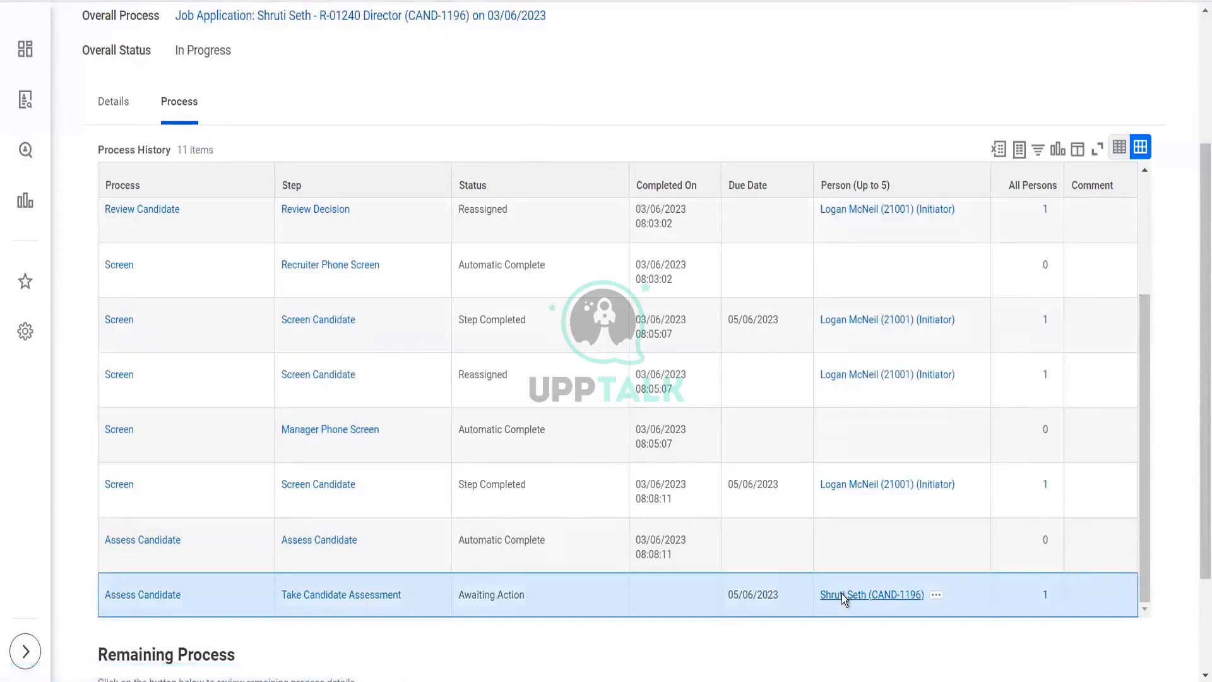
pyautogui.click(843, 595)
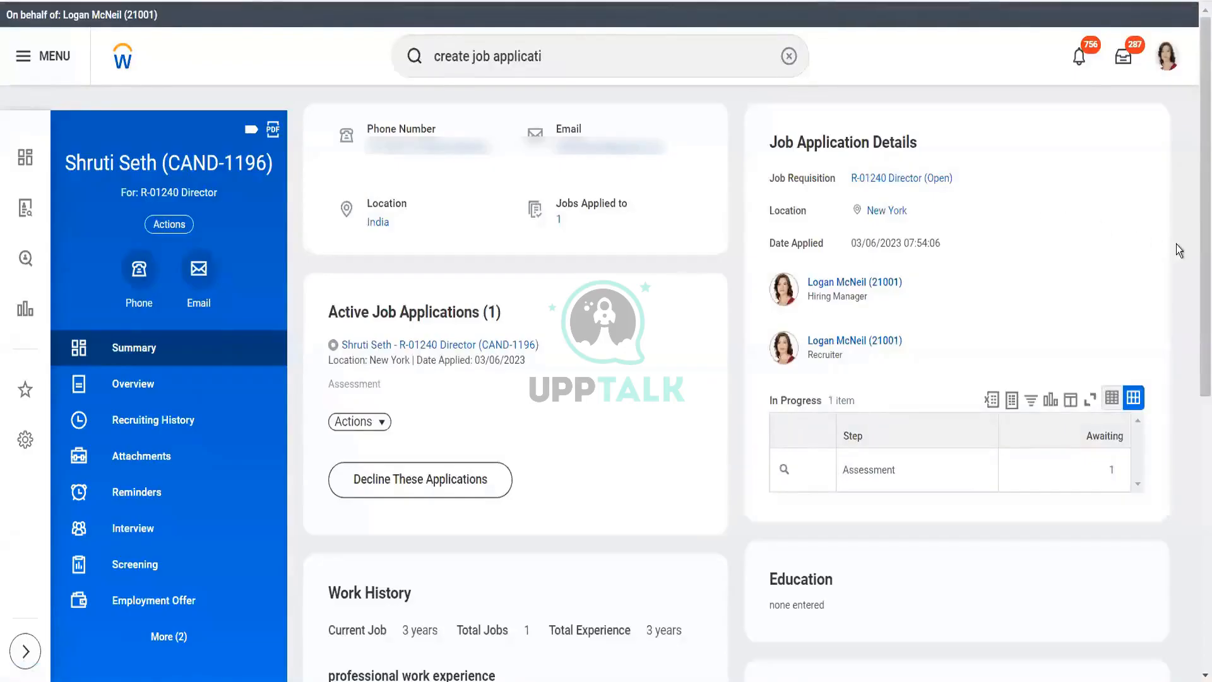
pyautogui.click(1112, 473)
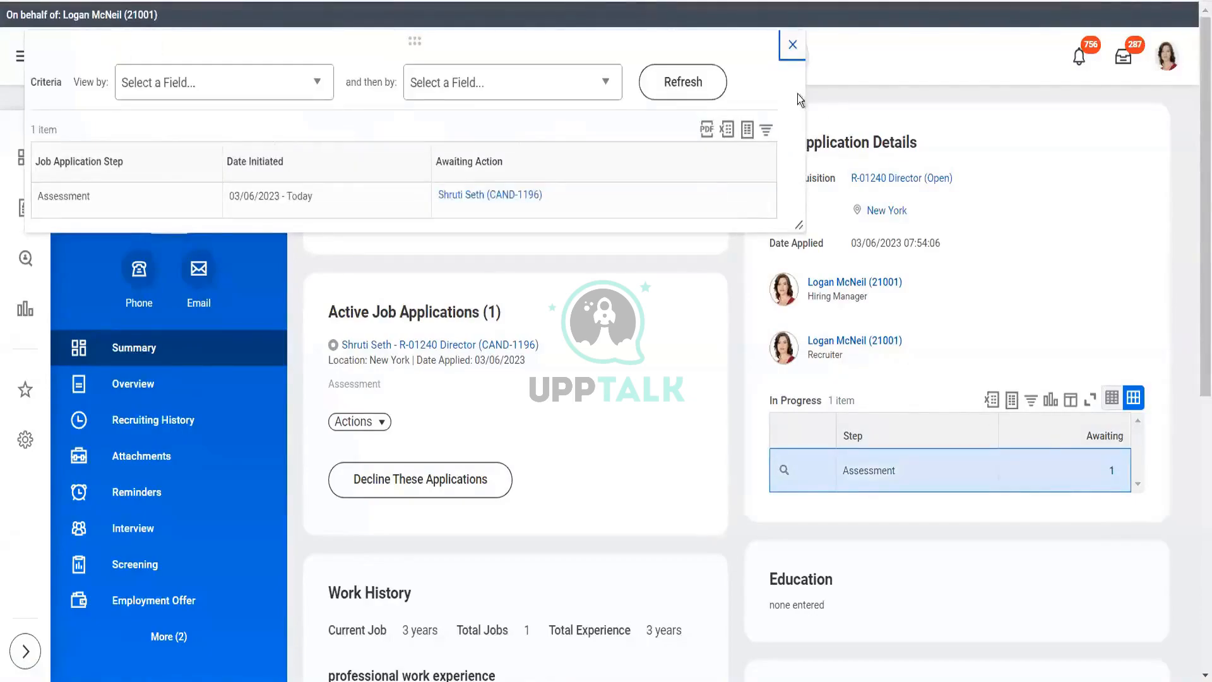
pyautogui.click(793, 53)
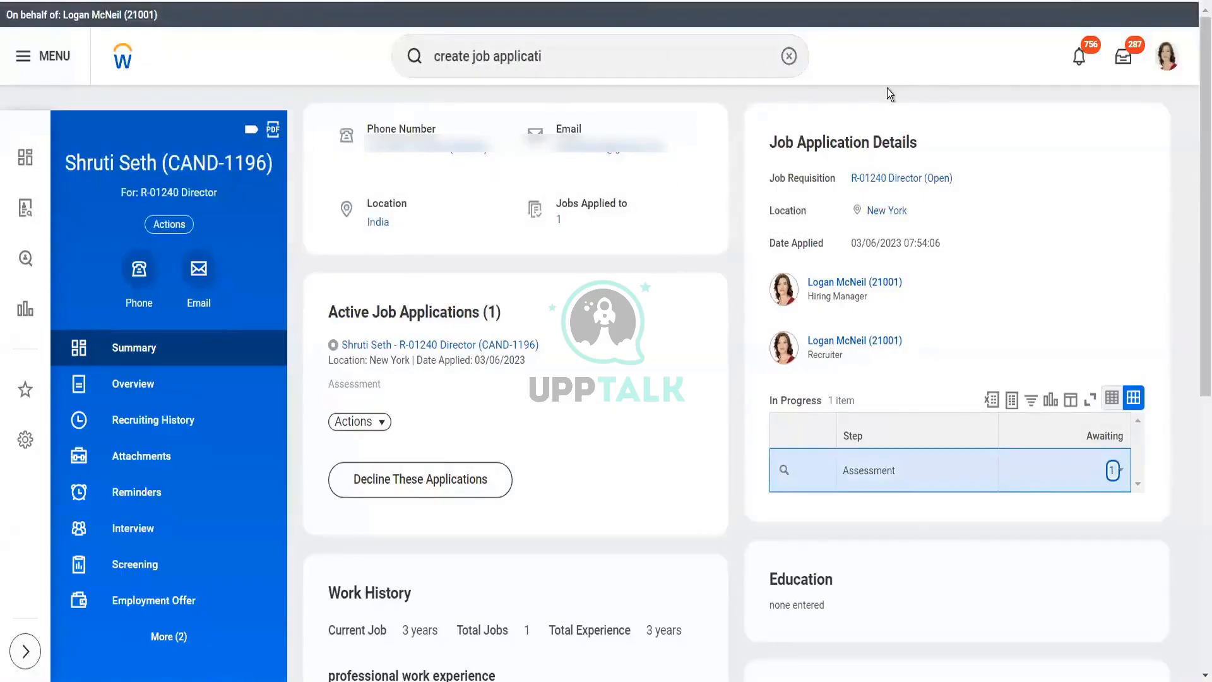
pyautogui.click(1127, 68)
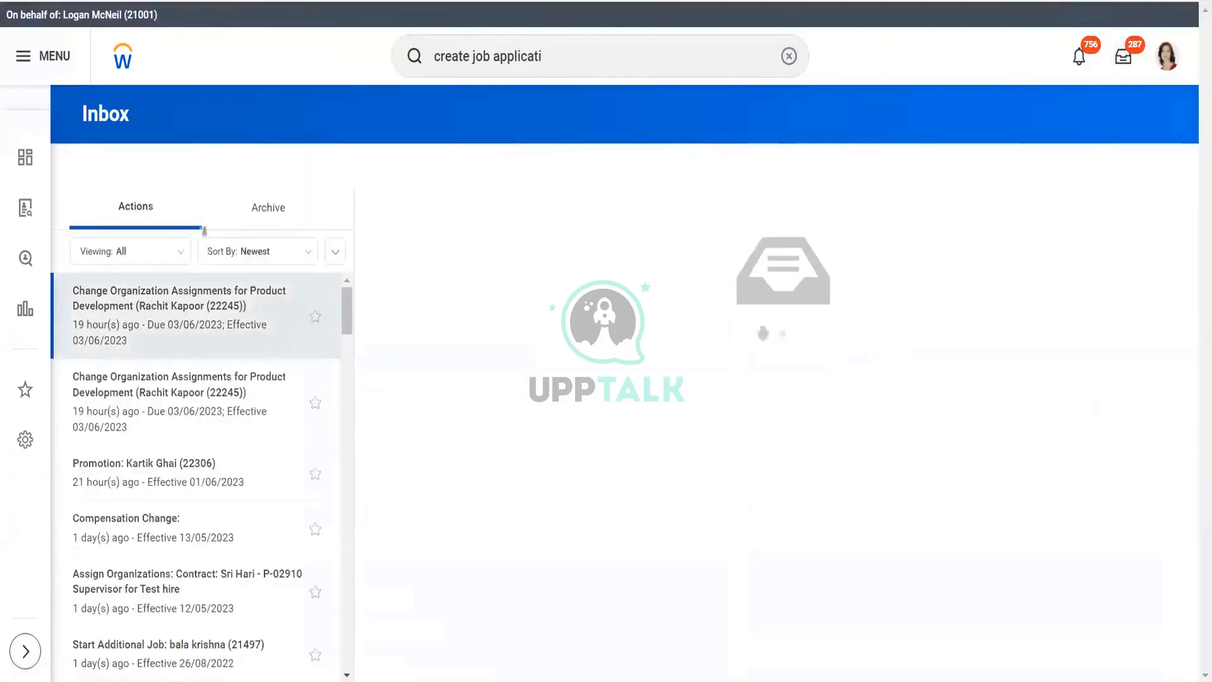
# - Open the archived R-01240 Director job application event and view its process history
pyautogui.click(273, 210)
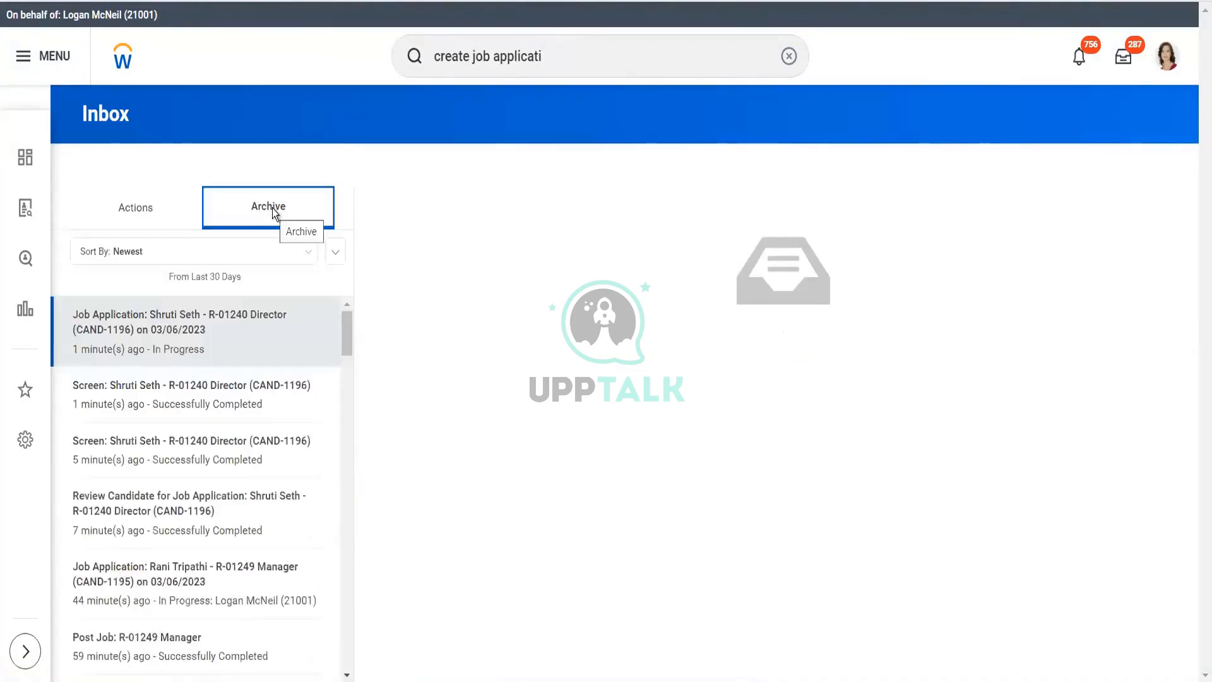
pyautogui.click(187, 321)
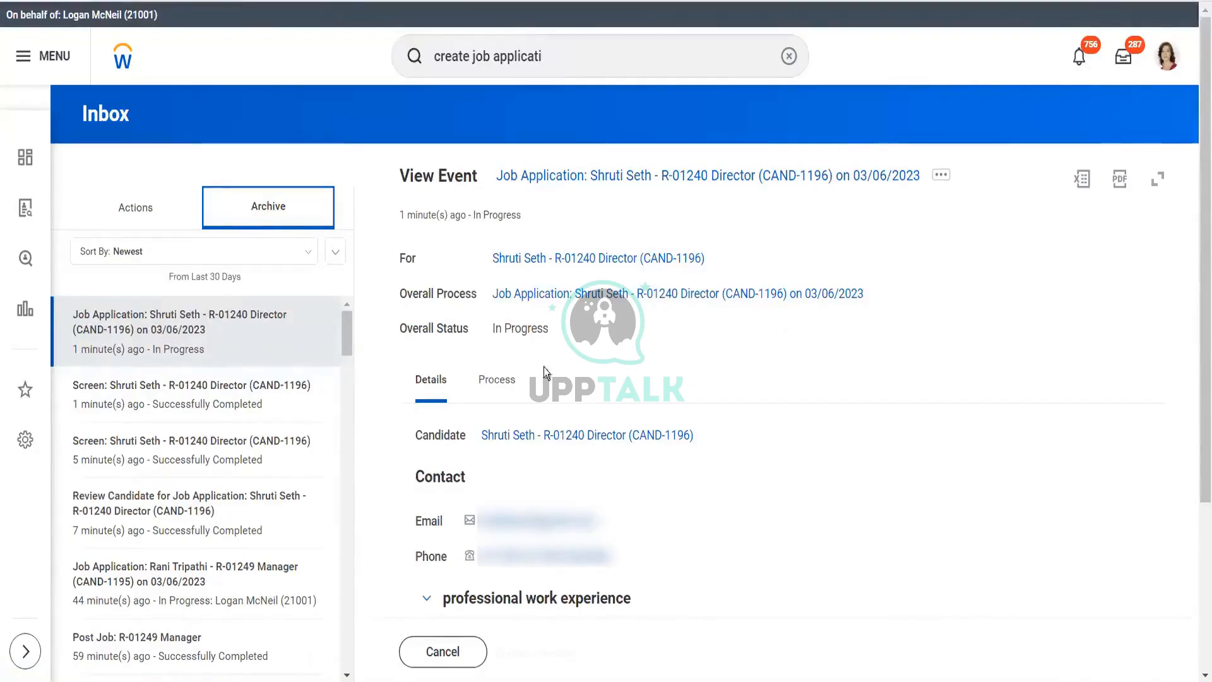
pyautogui.click(532, 300)
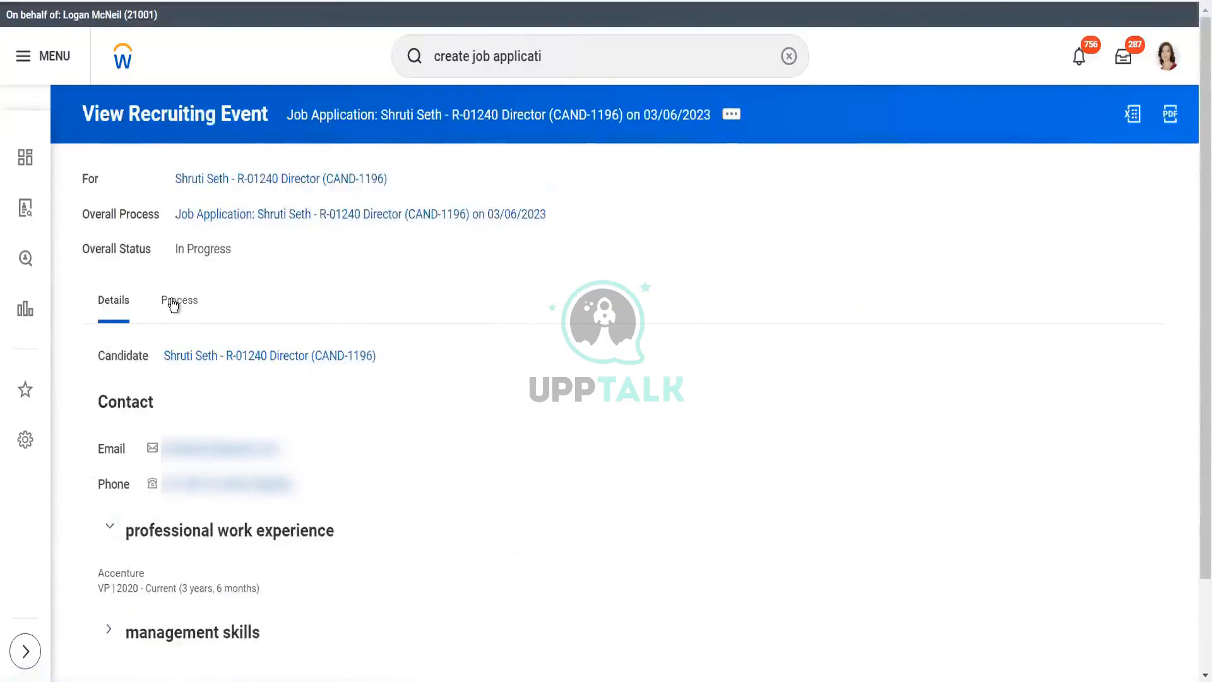
pyautogui.click(174, 306)
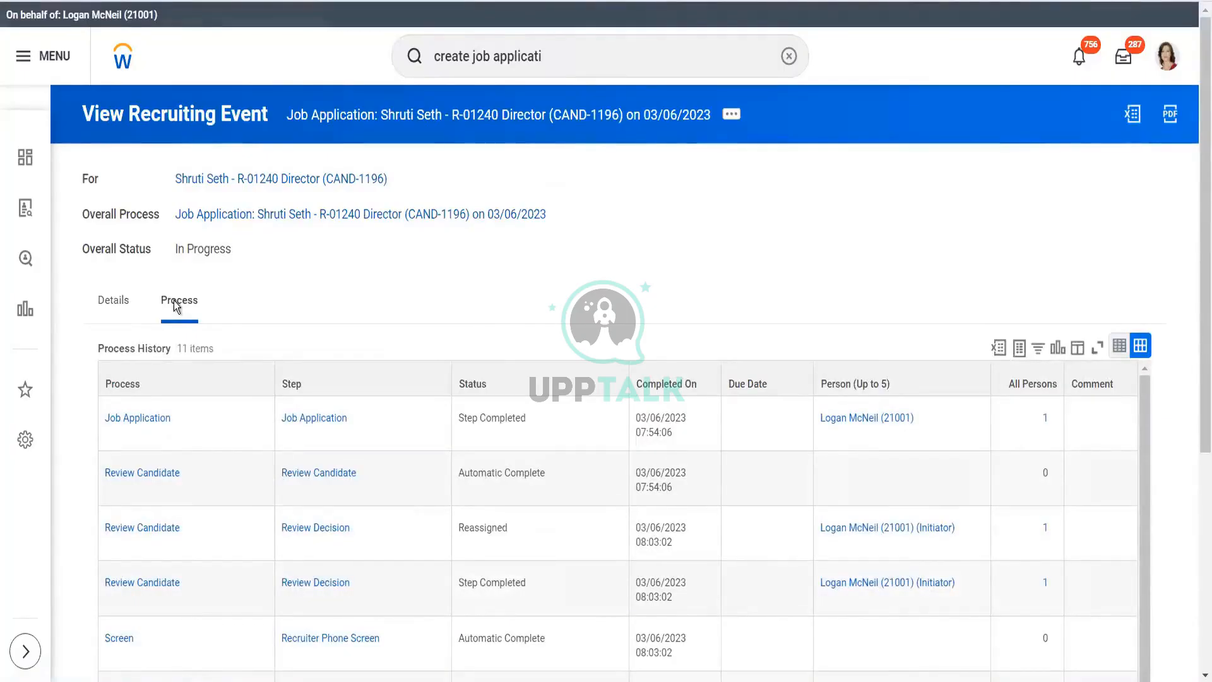
pyautogui.click(173, 300)
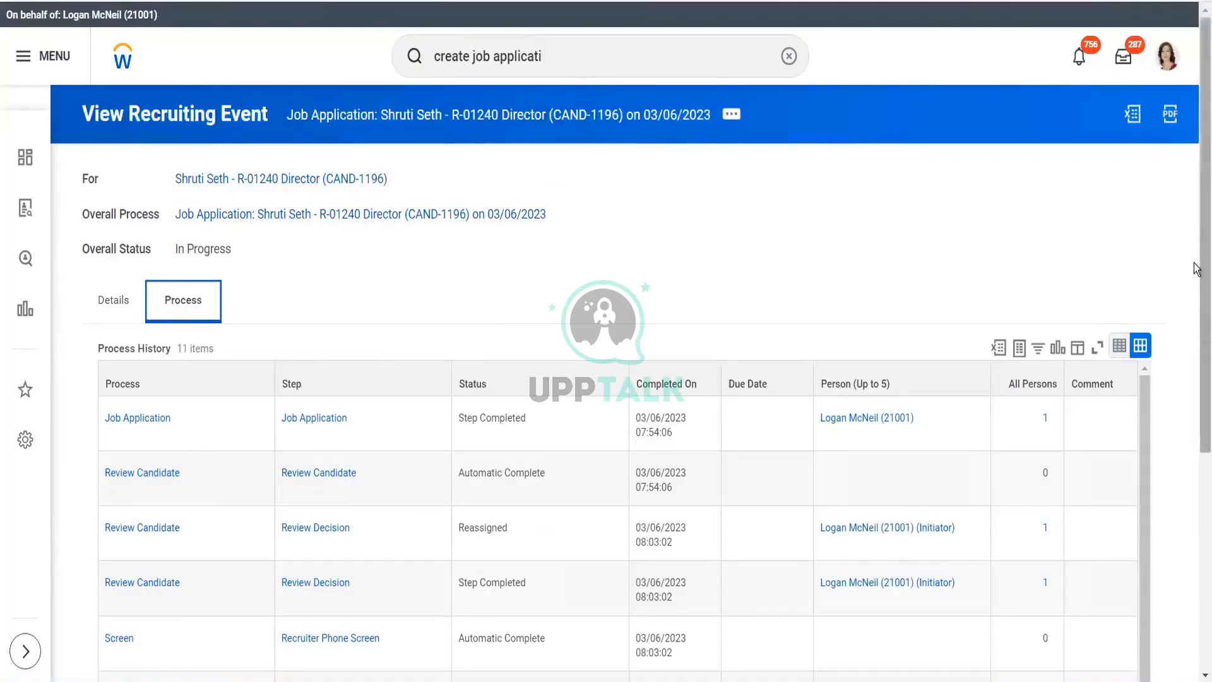
pyautogui.scroll(-2, 952, 287)
pyautogui.moveTo(1197, 437); pyautogui.dragTo(1196, 445)
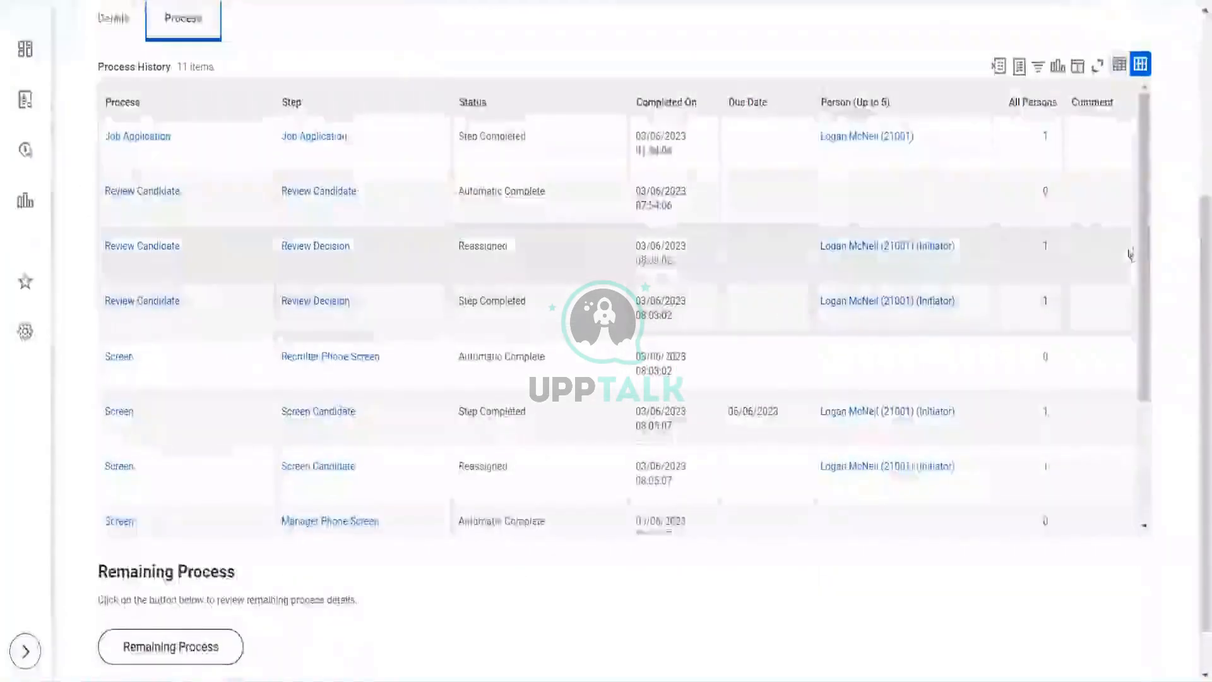
pyautogui.moveTo(1143, 248); pyautogui.dragTo(1198, 445)
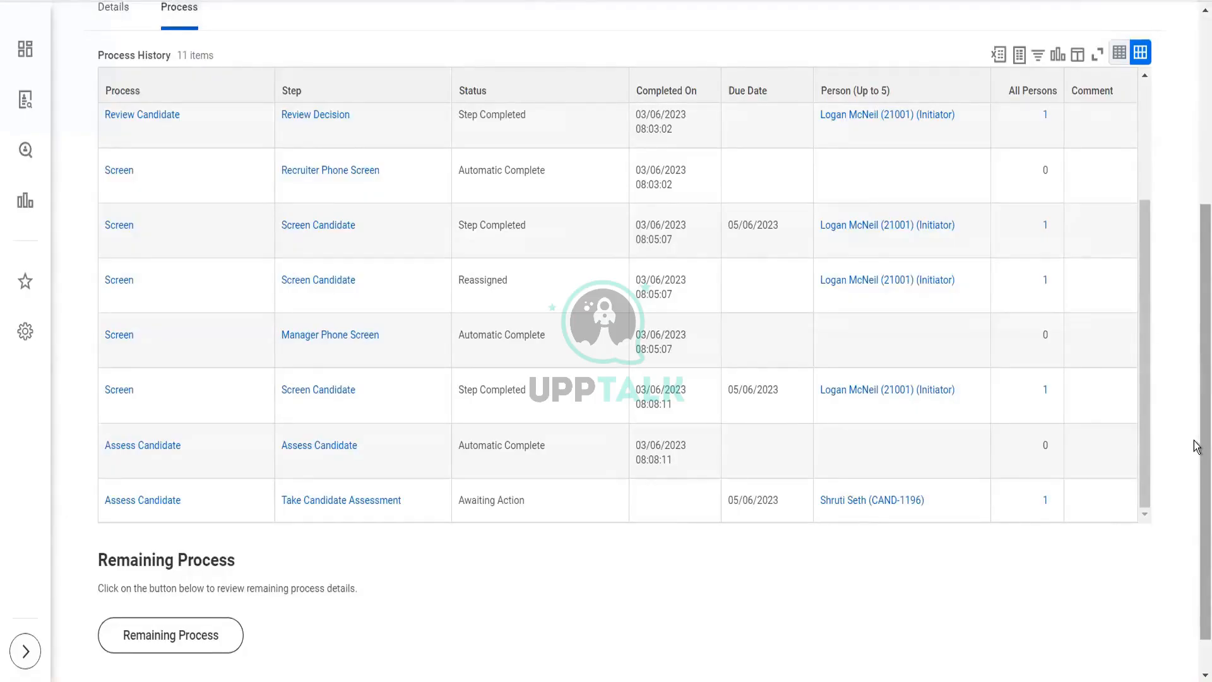
pyautogui.moveTo(194, 502)
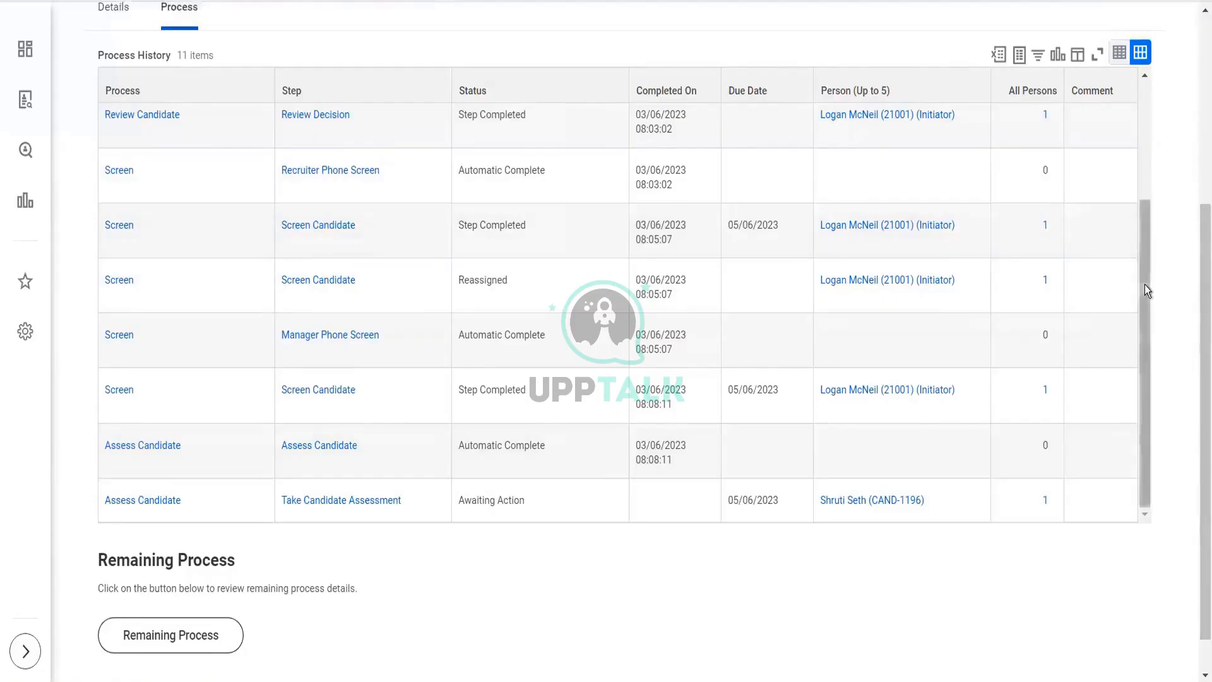
pyautogui.scroll(3, 1126, 100)
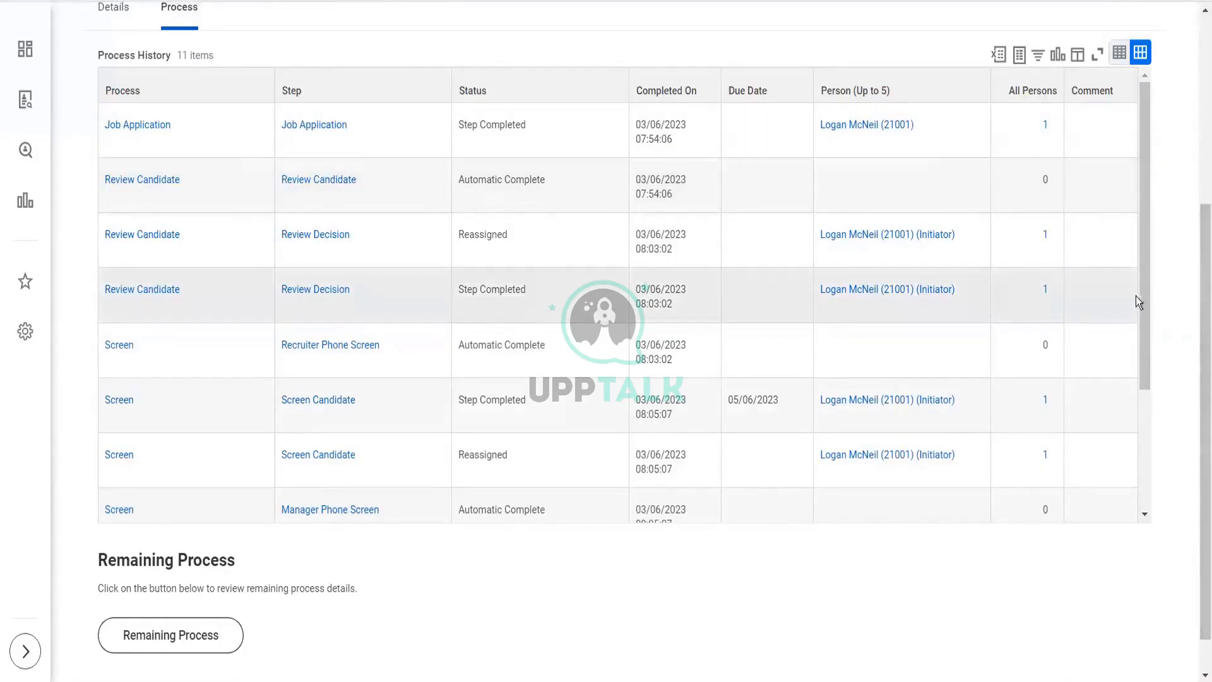
pyautogui.moveTo(1149, 303); pyautogui.dragTo(1158, 368)
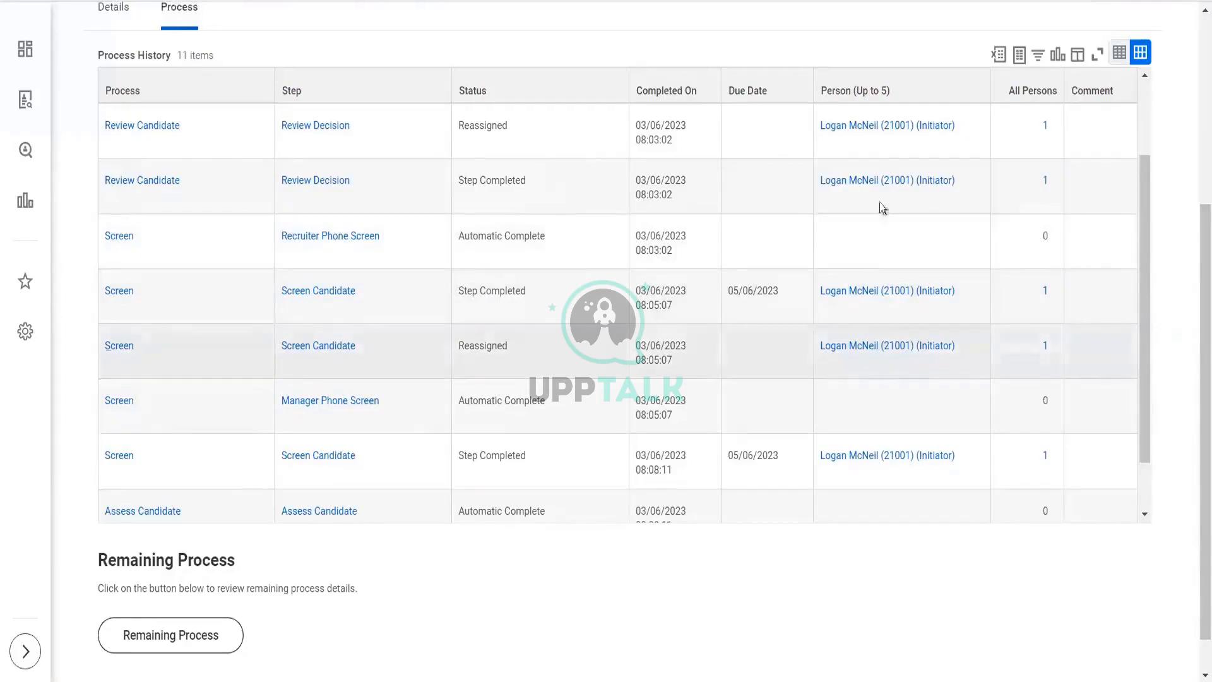
pyautogui.scroll(-1, 1158, 252)
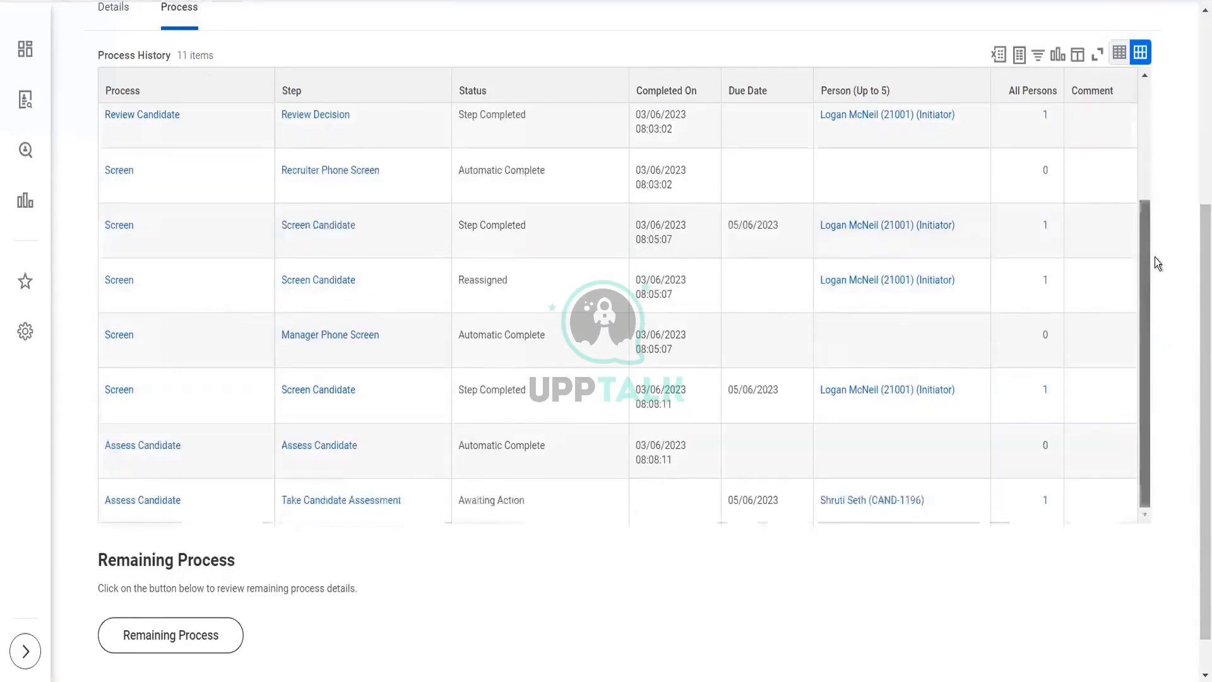
pyautogui.moveTo(327, 342)
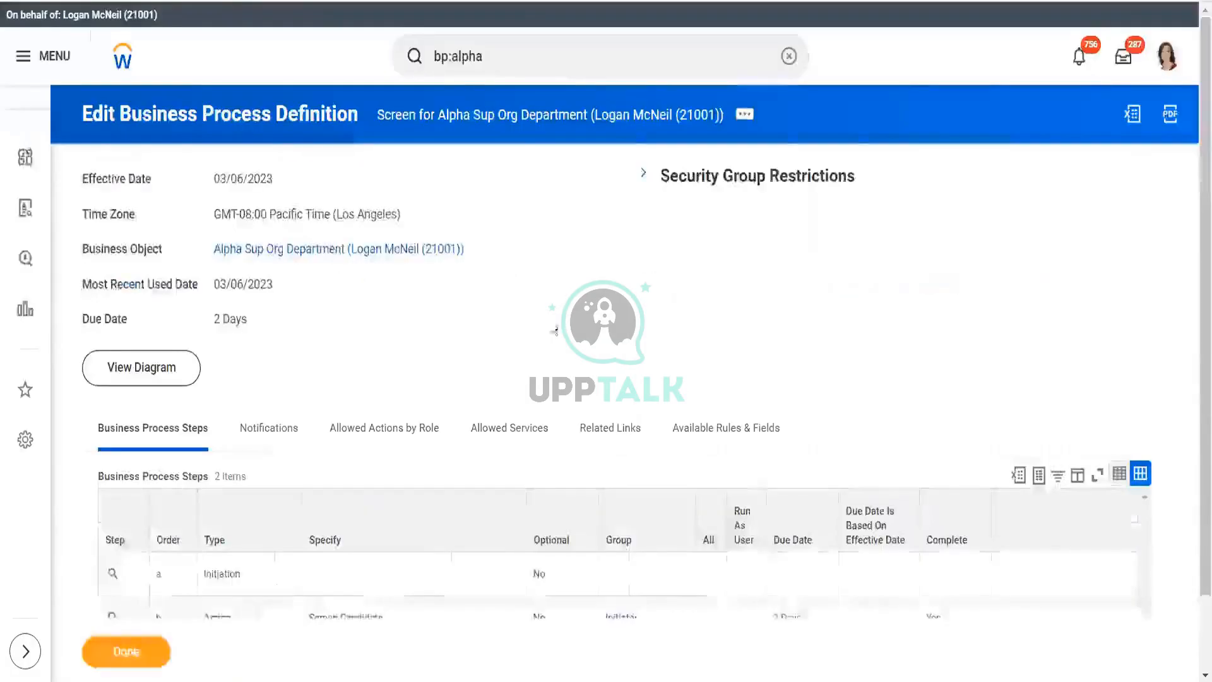
# - Scroll the Screen process definition to review its Initiation and Screen Candidate steps
pyautogui.scroll(-3, 1196, 253)
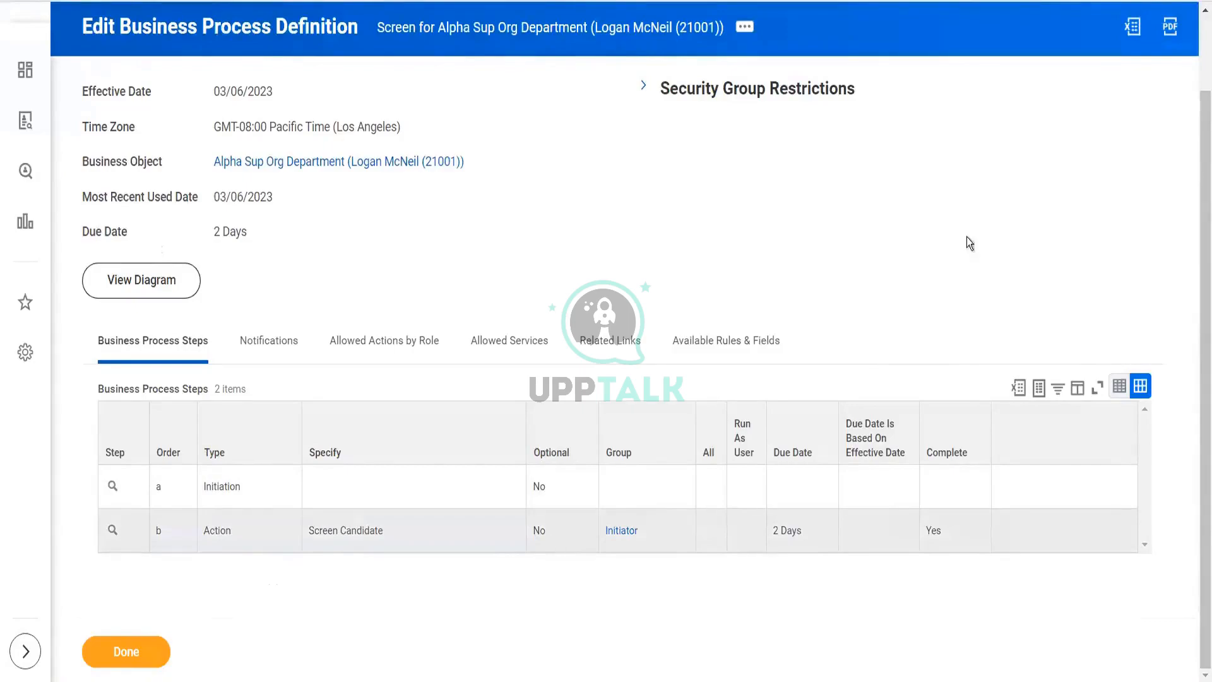
pyautogui.scroll(2, 1196, 228)
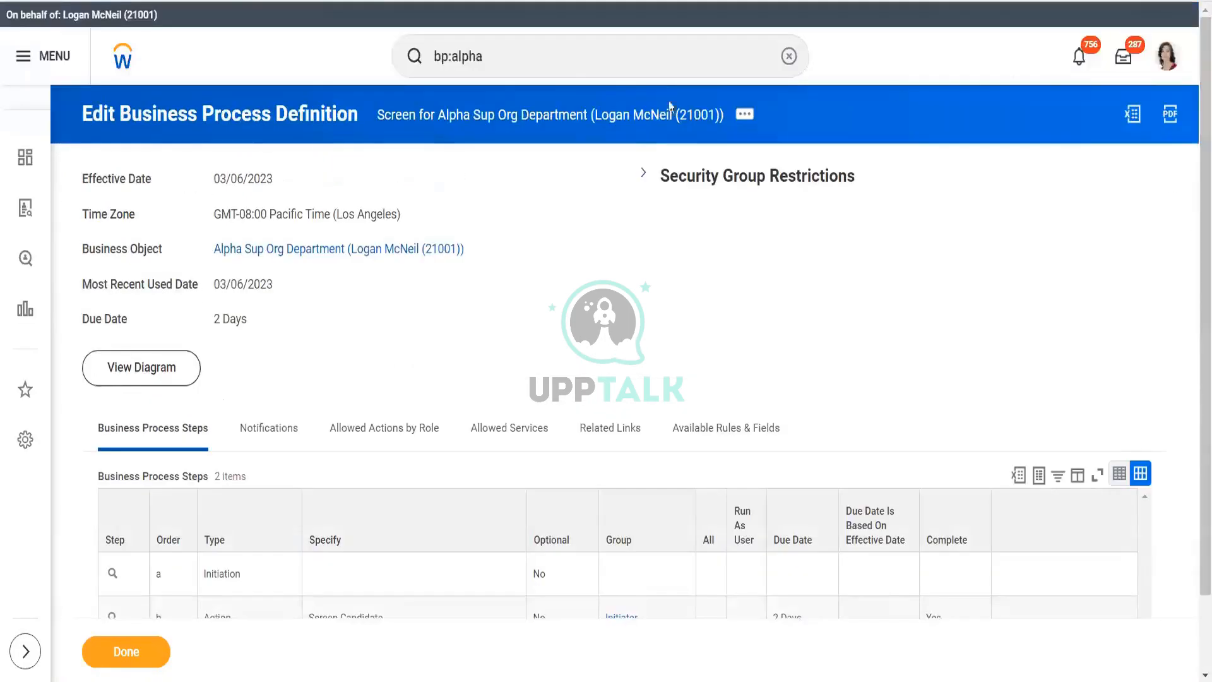
# - Find Job Application for Alpha Sup Org Department among all bp:alpha results and open it
pyautogui.click(523, 58)
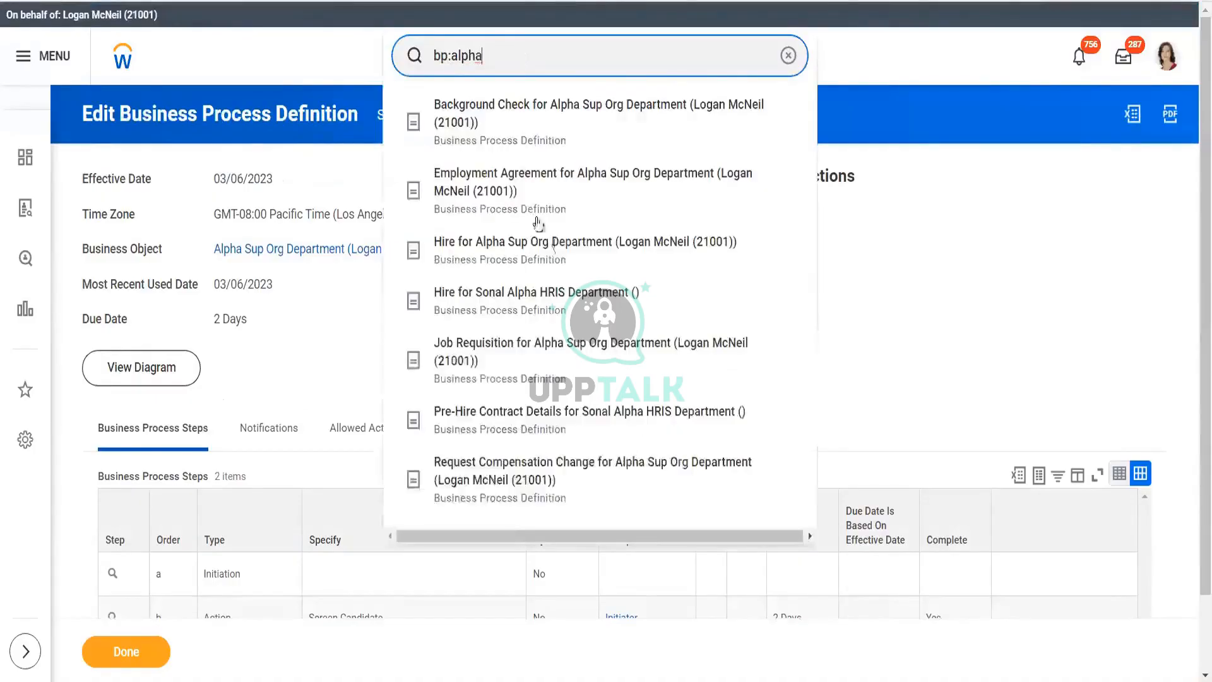
pyautogui.click(539, 77)
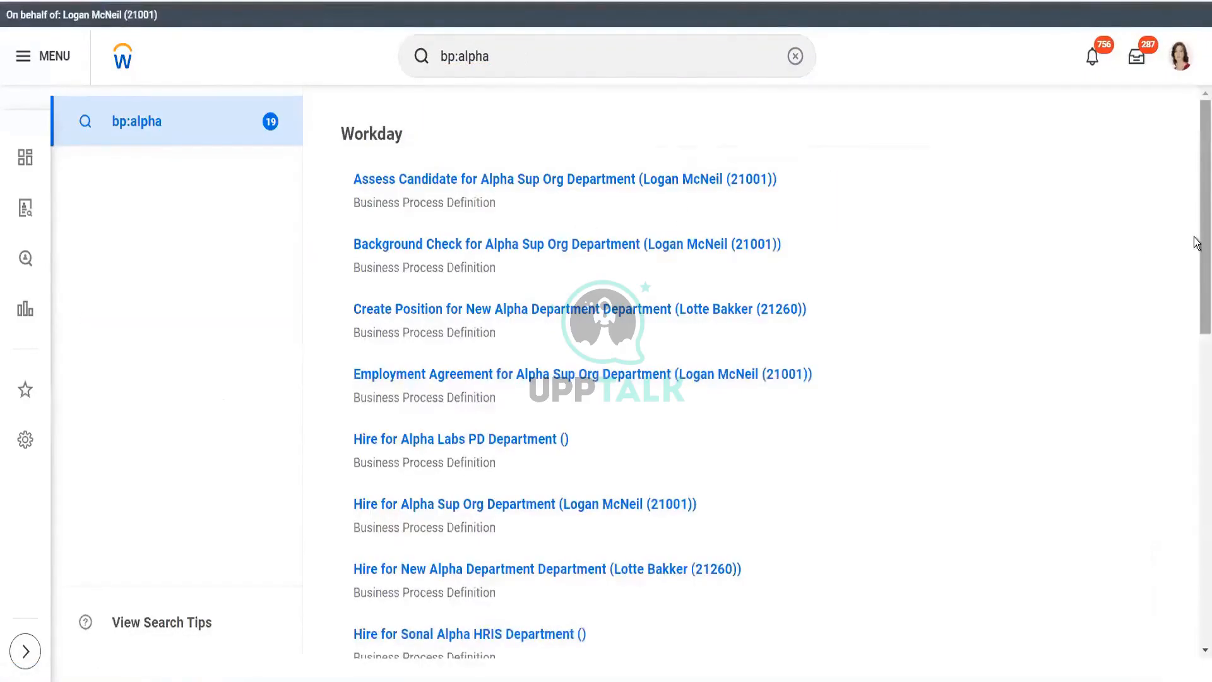
pyautogui.moveTo(1197, 247); pyautogui.dragTo(1196, 480)
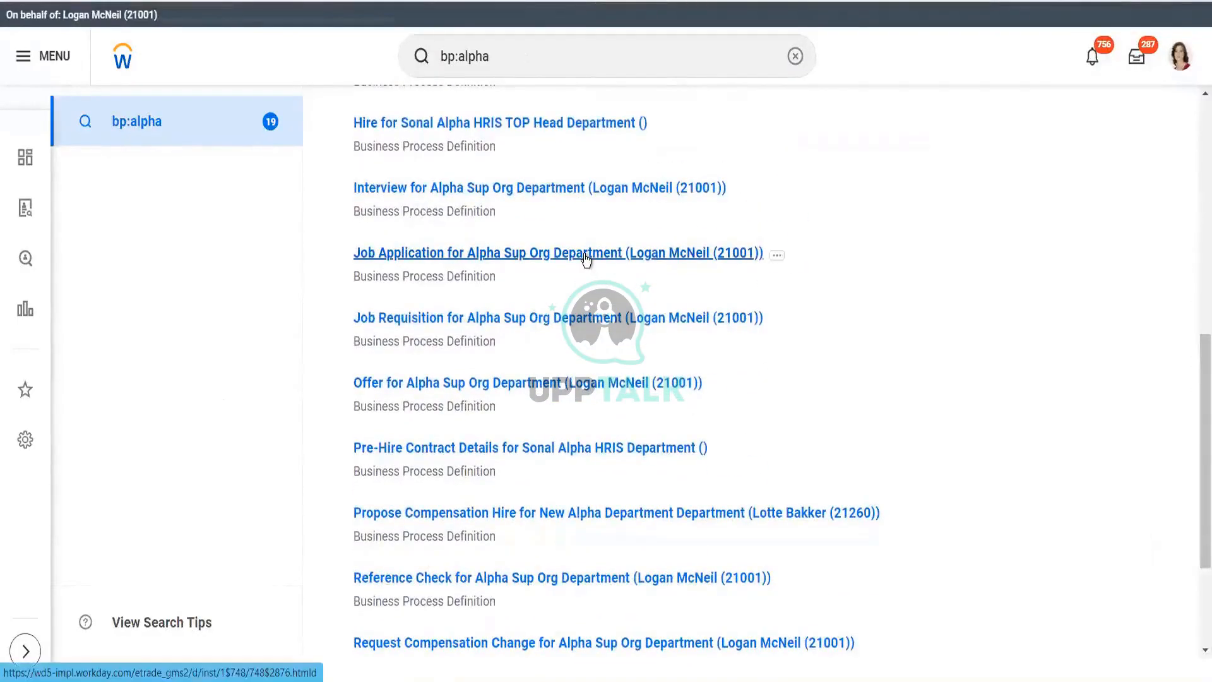
pyautogui.click(585, 254)
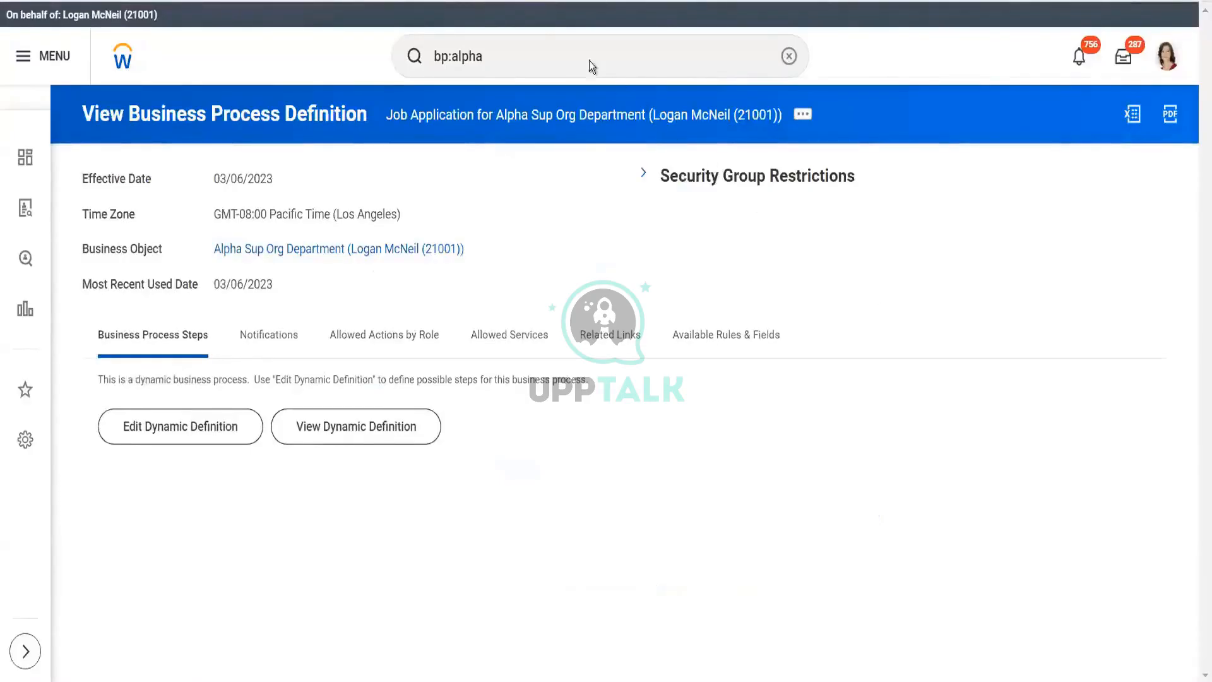
pyautogui.click(539, 43)
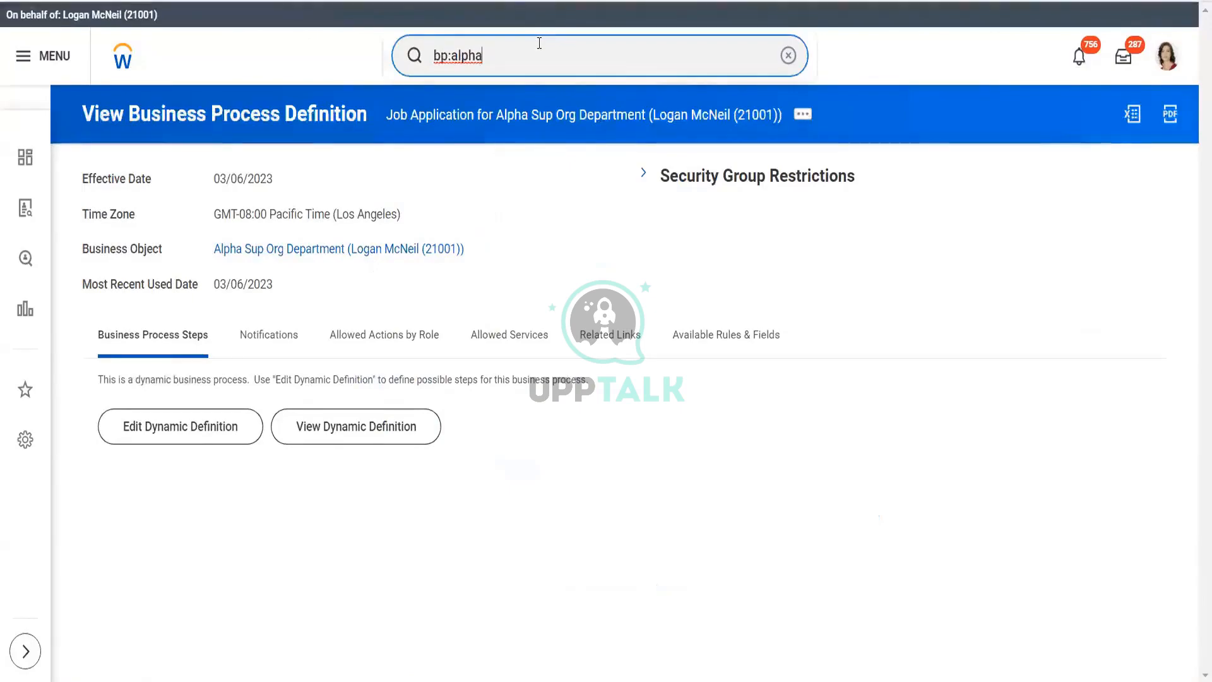
# - Replace the search with 'view job req' and launch View Job Requisition
pyautogui.press('BackSpace')
pyautogui.press('BackSpace')
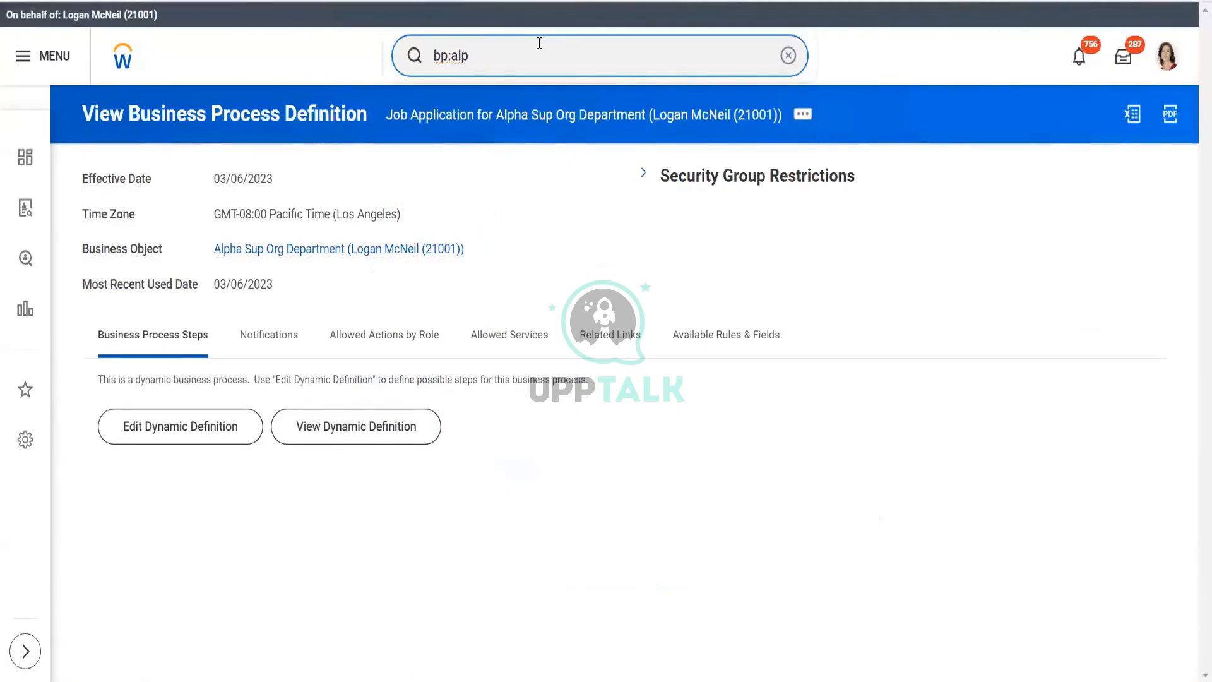
pyautogui.press('BackSpace')
pyautogui.press('BackSpace')
pyautogui.press('BackSpace')
pyautogui.press('BackSpace')
pyautogui.press('BackSpace')
pyautogui.press('BackSpace')
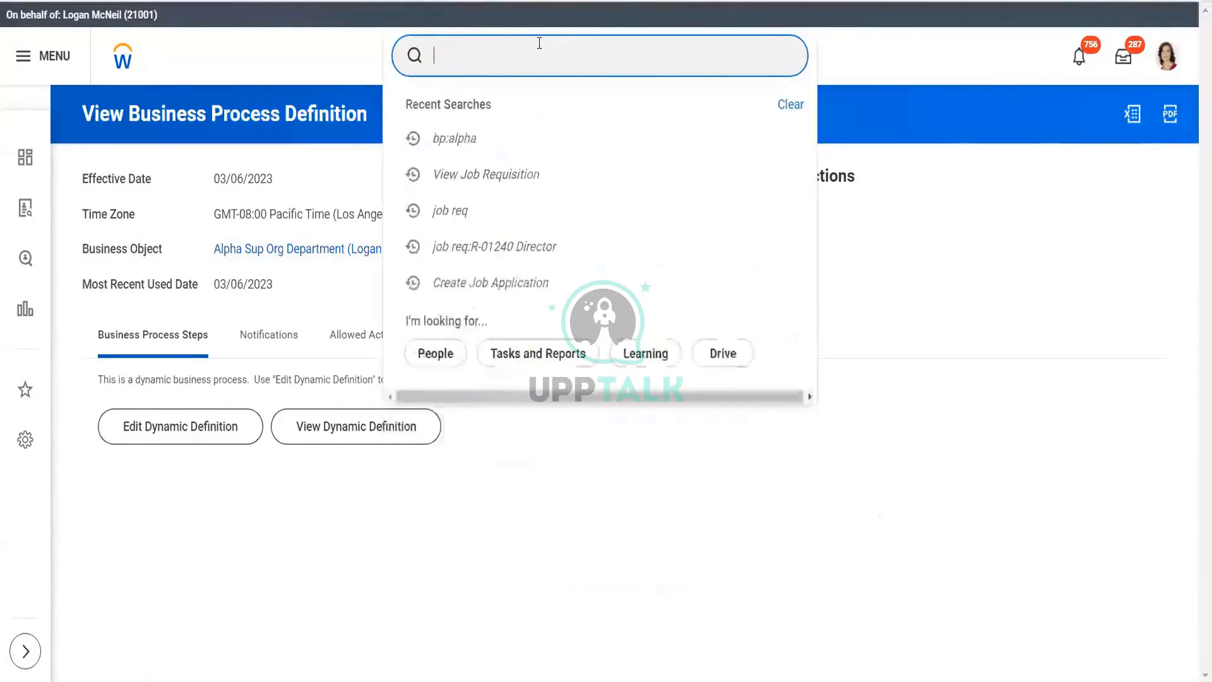
pyautogui.write('view ')
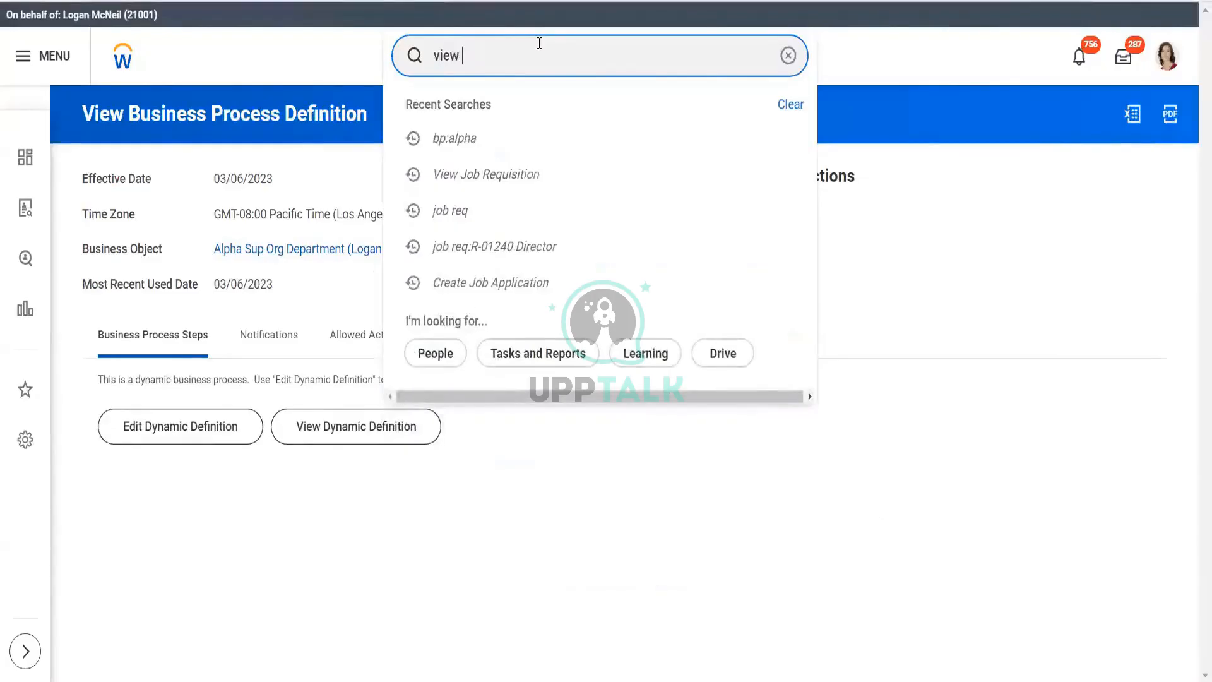
pyautogui.write('job req')
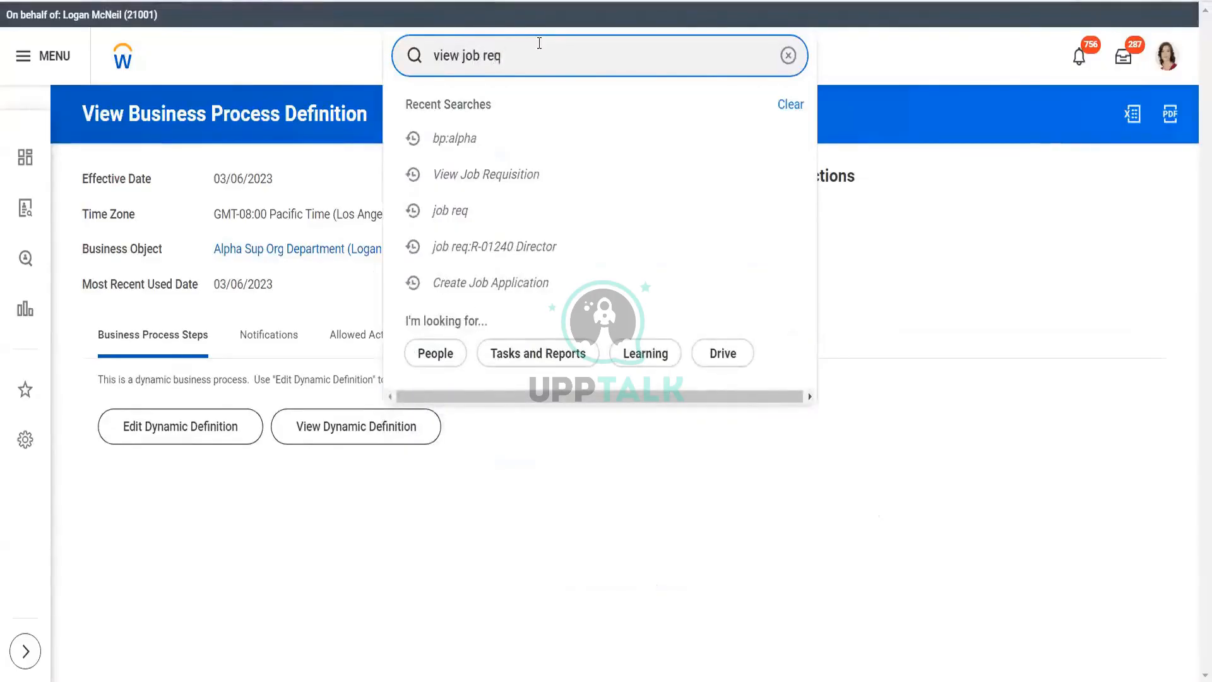
pyautogui.click(502, 123)
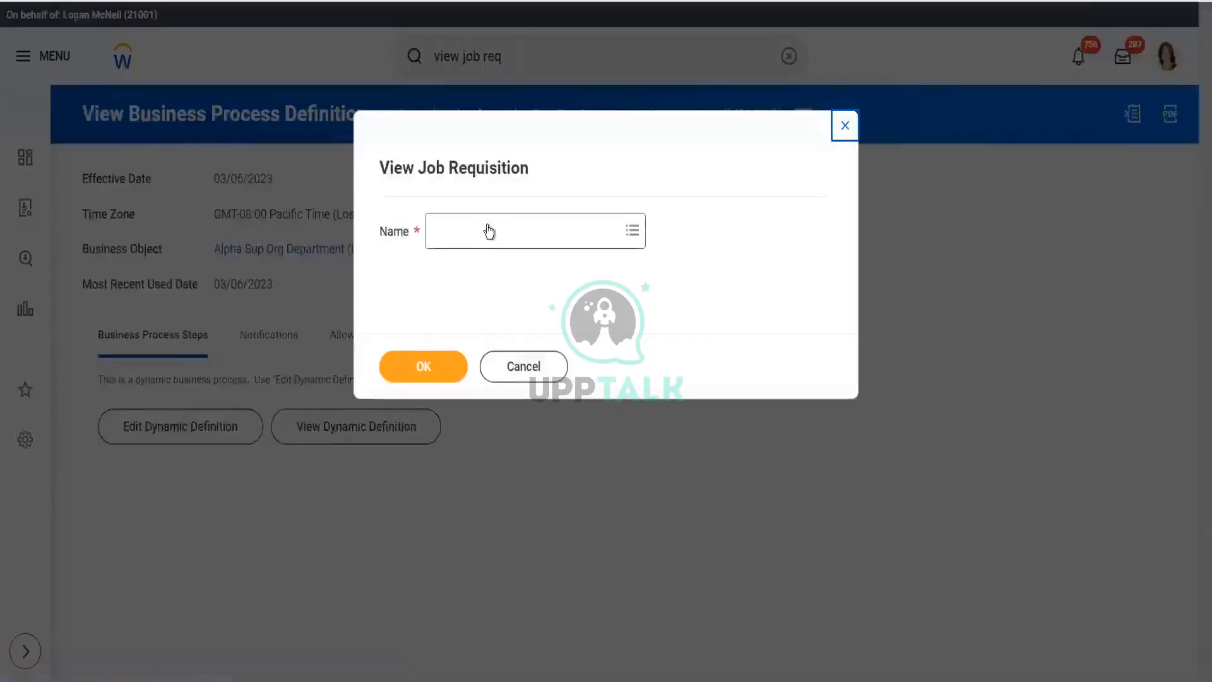
# - Look up requisition R-01240 and select R-01240 Director
pyautogui.click(488, 227)
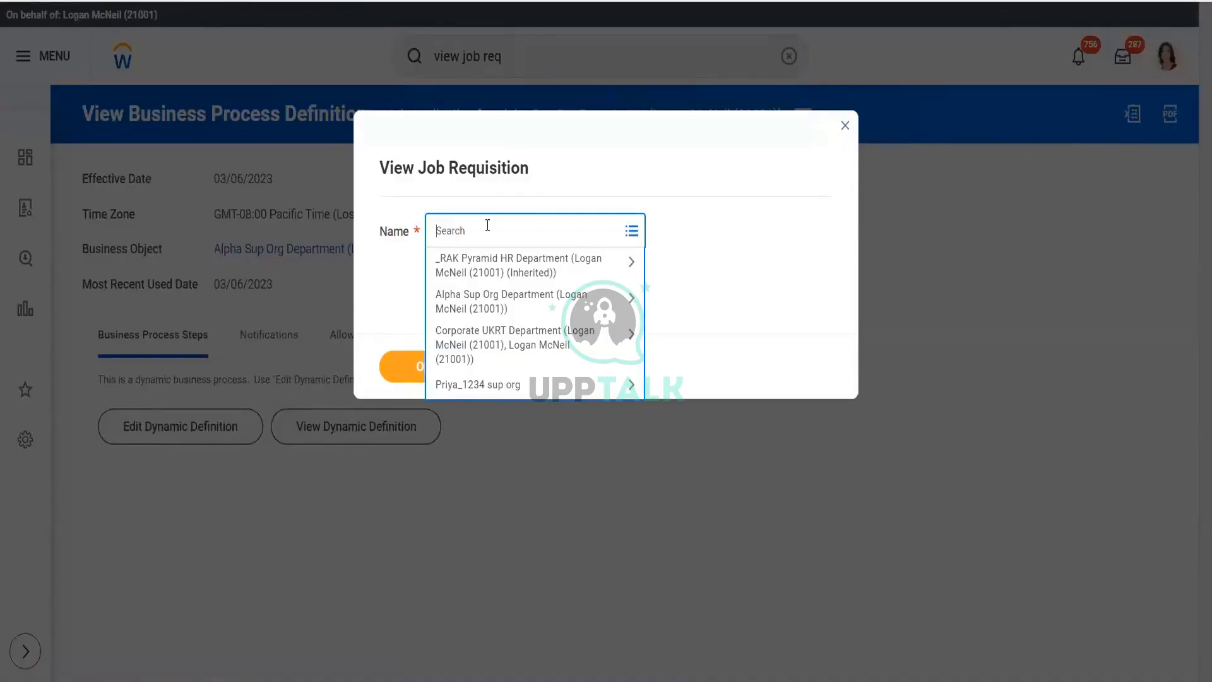
pyautogui.write('01240')
pyautogui.press('Return')
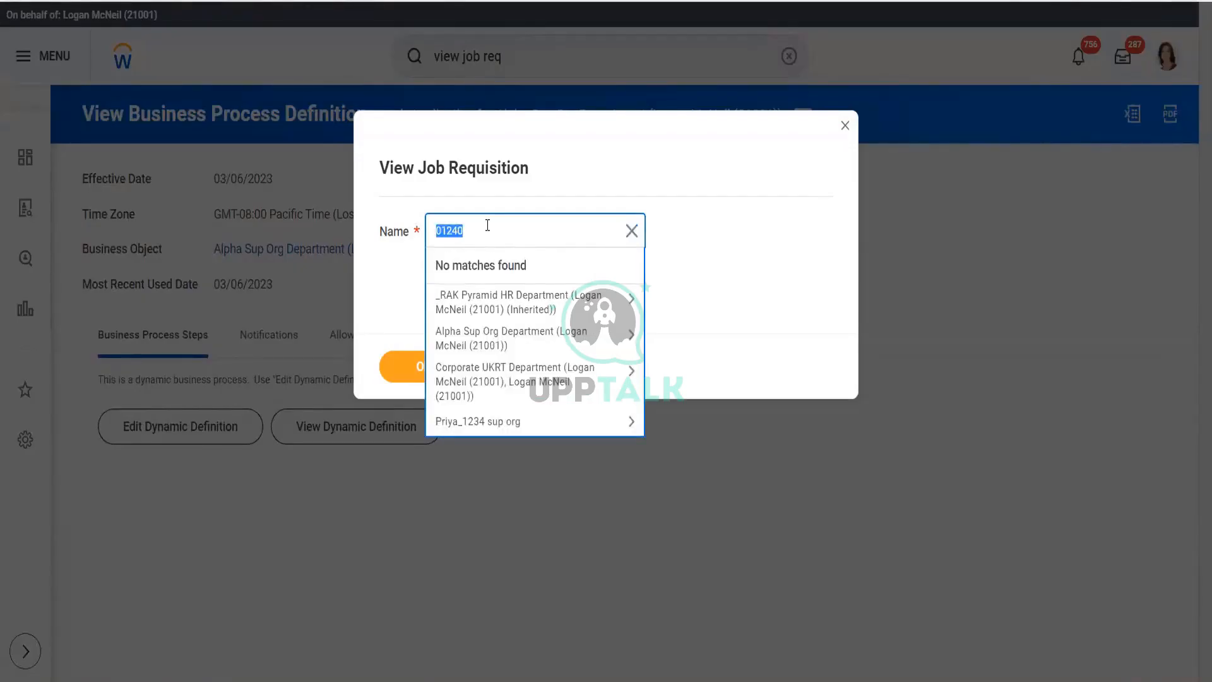
pyautogui.press('Home')
pyautogui.write('R-')
pyautogui.press('Return')
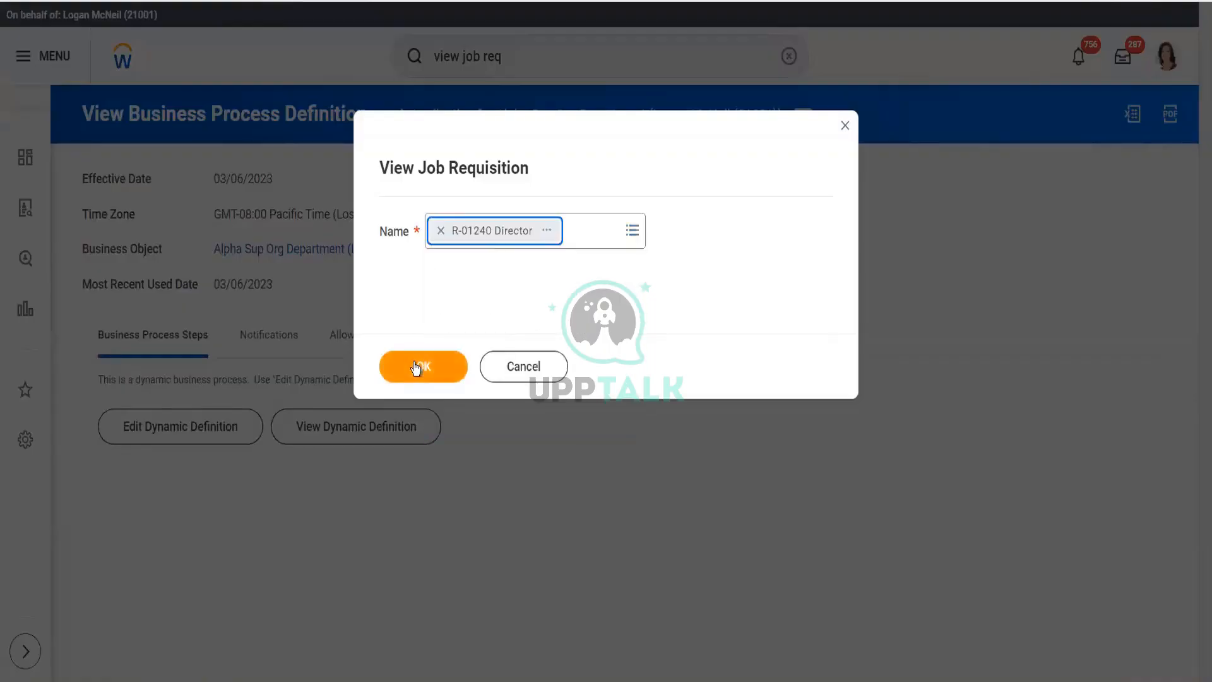
pyautogui.click(416, 367)
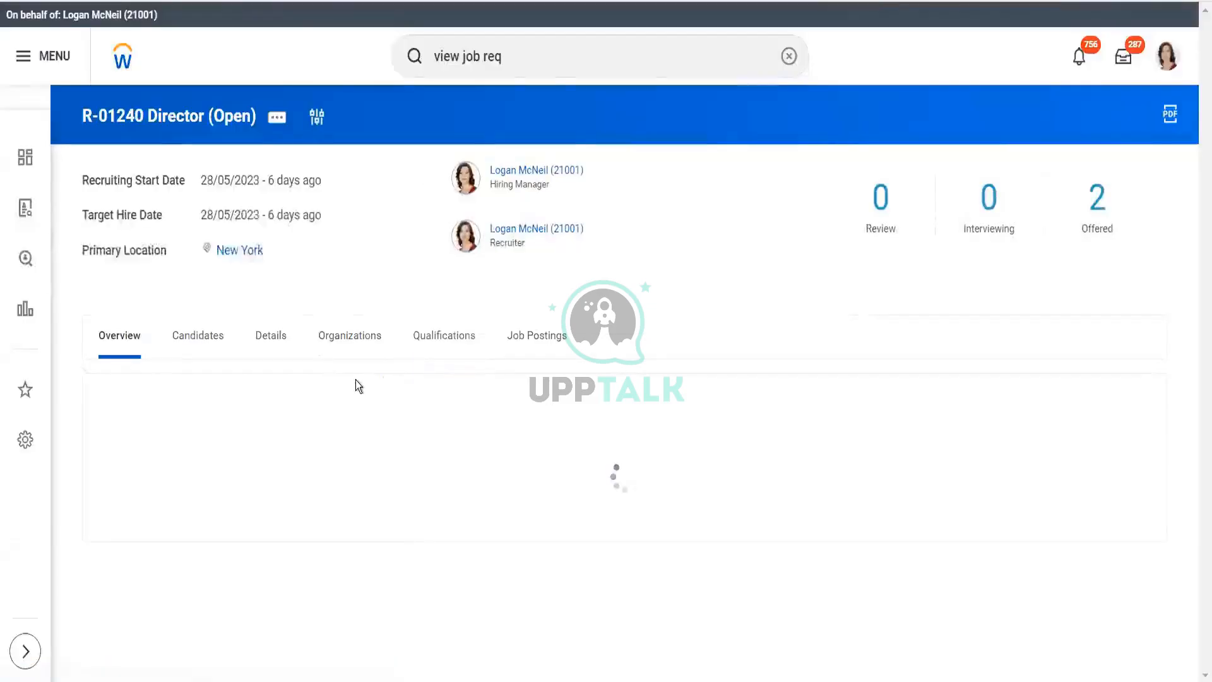
pyautogui.click(199, 346)
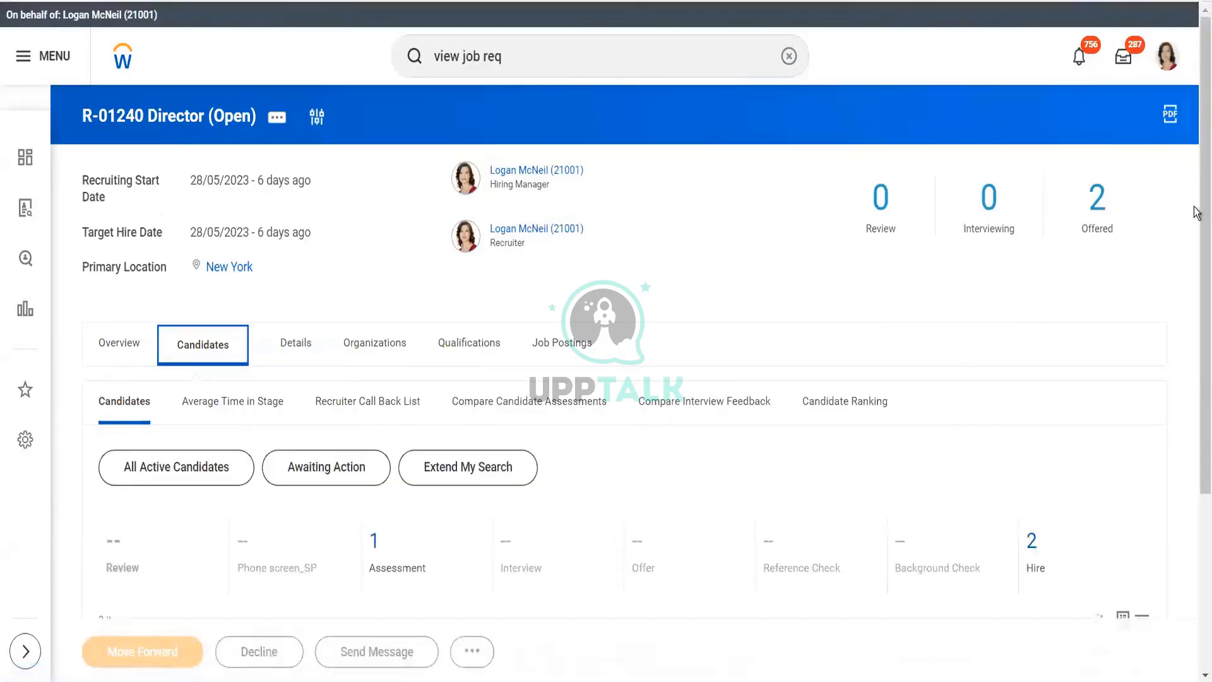
pyautogui.scroll(-3, 1197, 427)
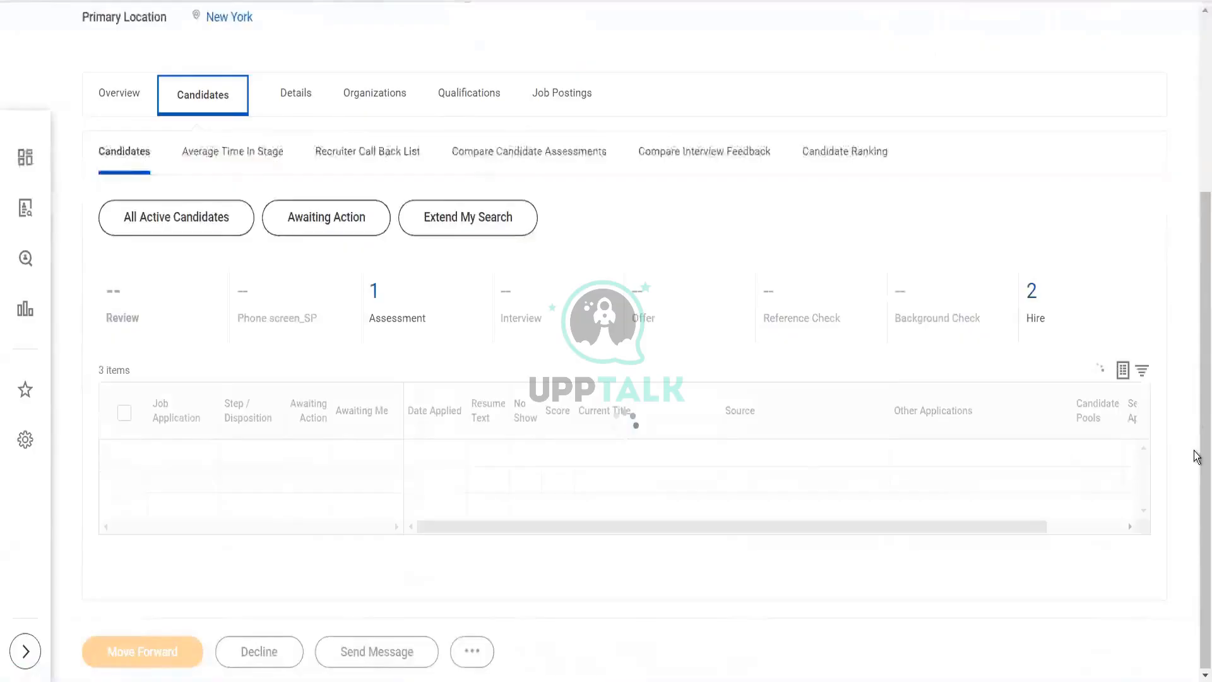
pyautogui.scroll(-2, 1196, 456)
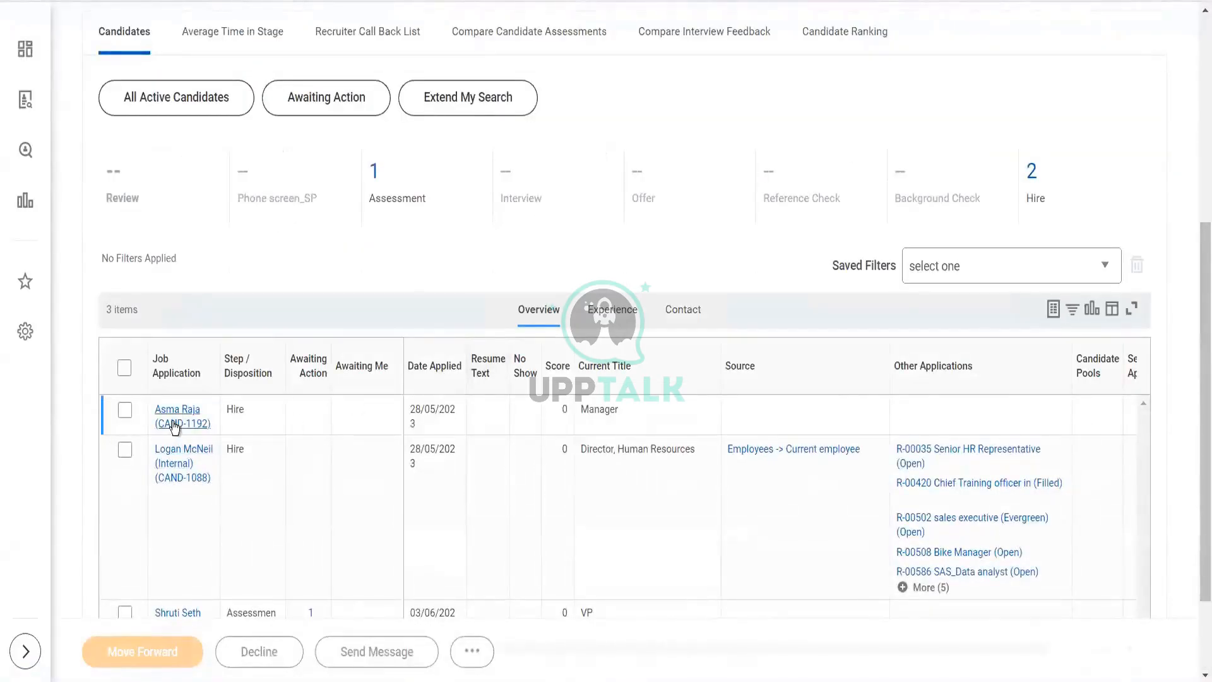
pyautogui.click(1033, 180)
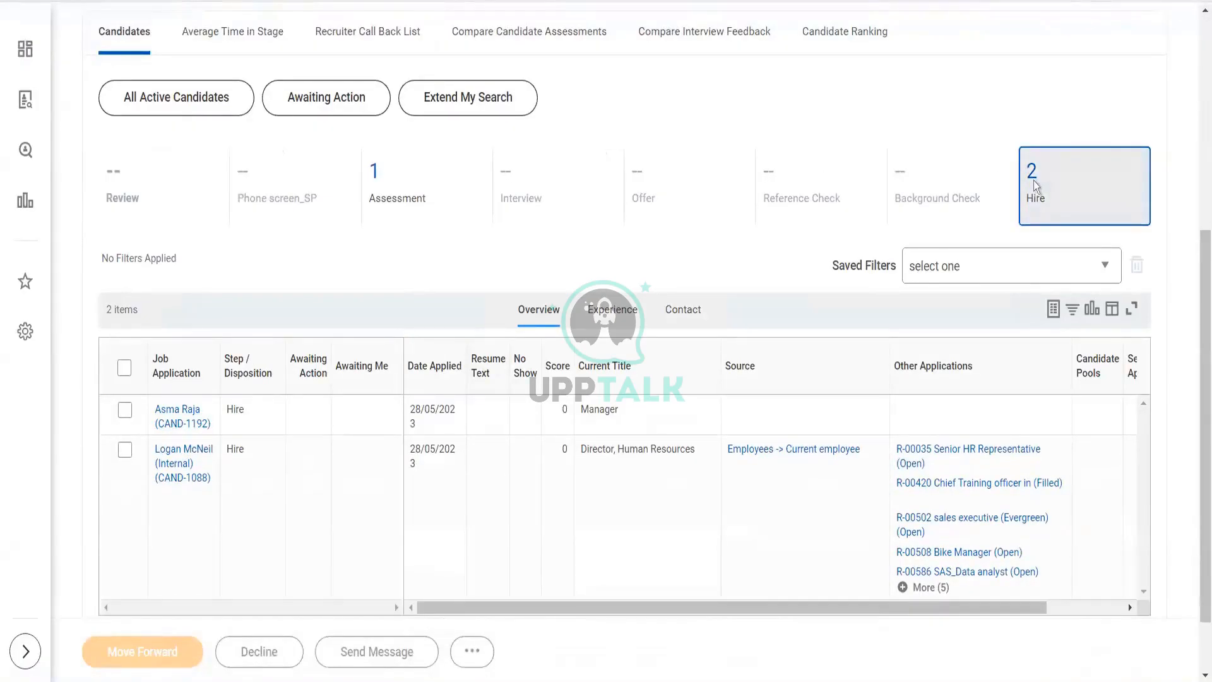
pyautogui.click(183, 423)
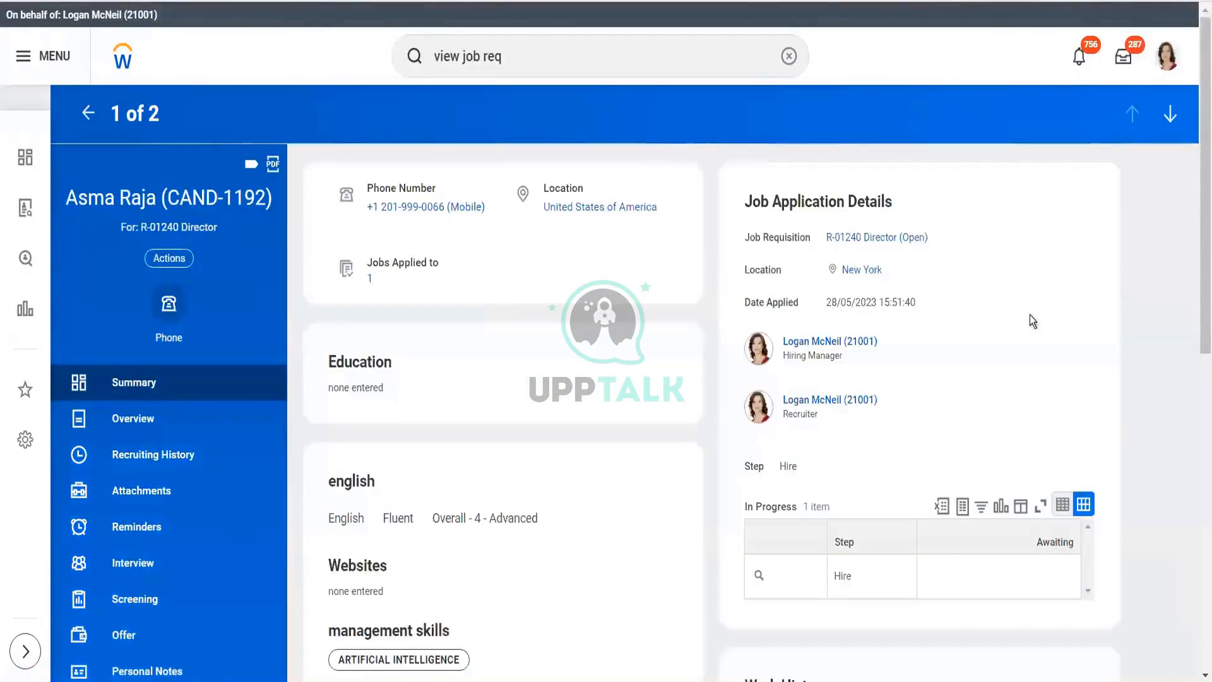
pyautogui.moveTo(1196, 264); pyautogui.dragTo(1194, 639)
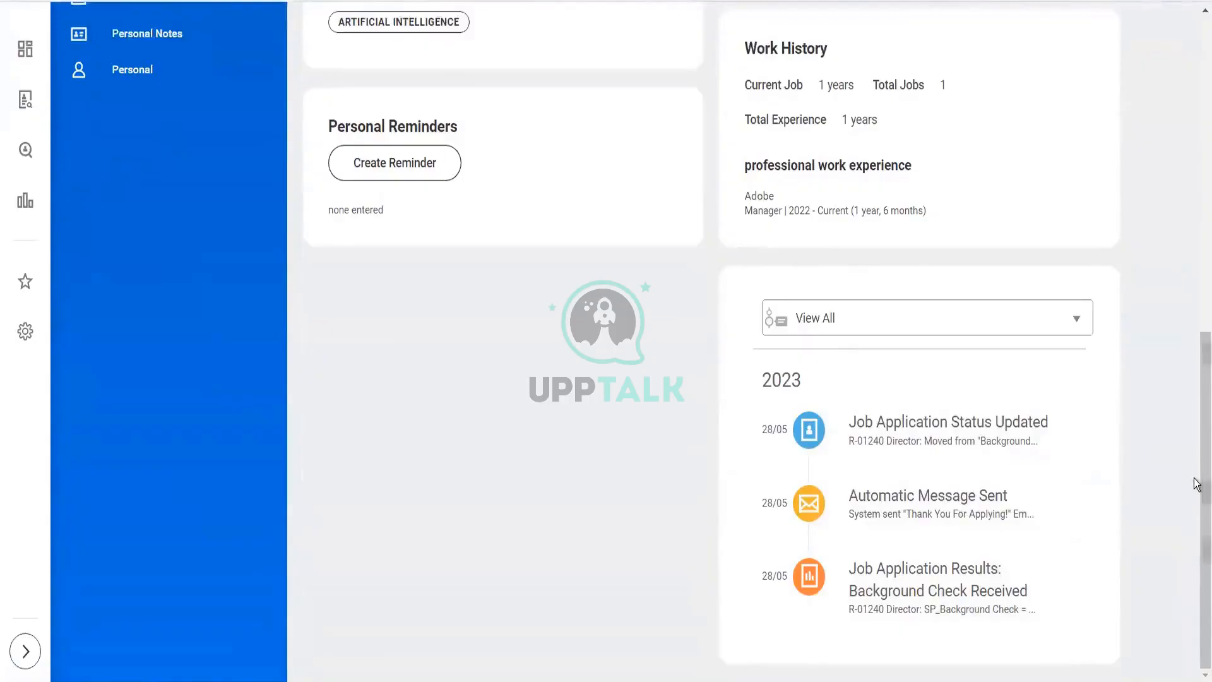
pyautogui.scroll(5, 1165, 172)
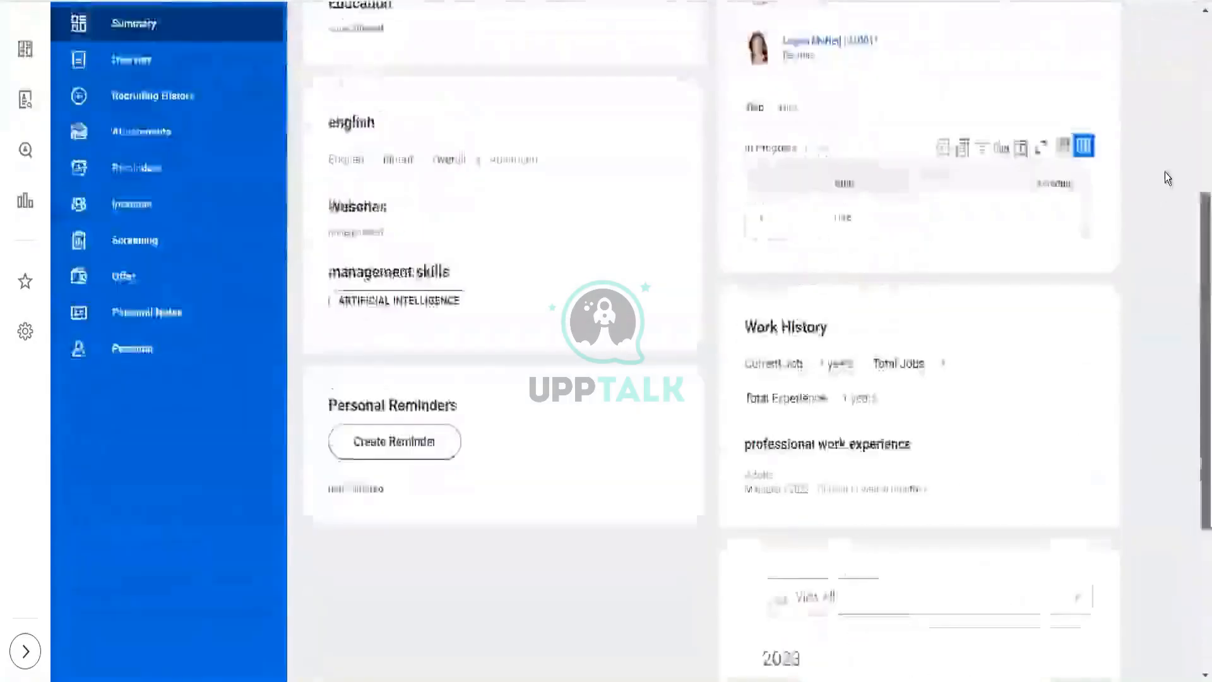
pyautogui.scroll(5, 1165, 172)
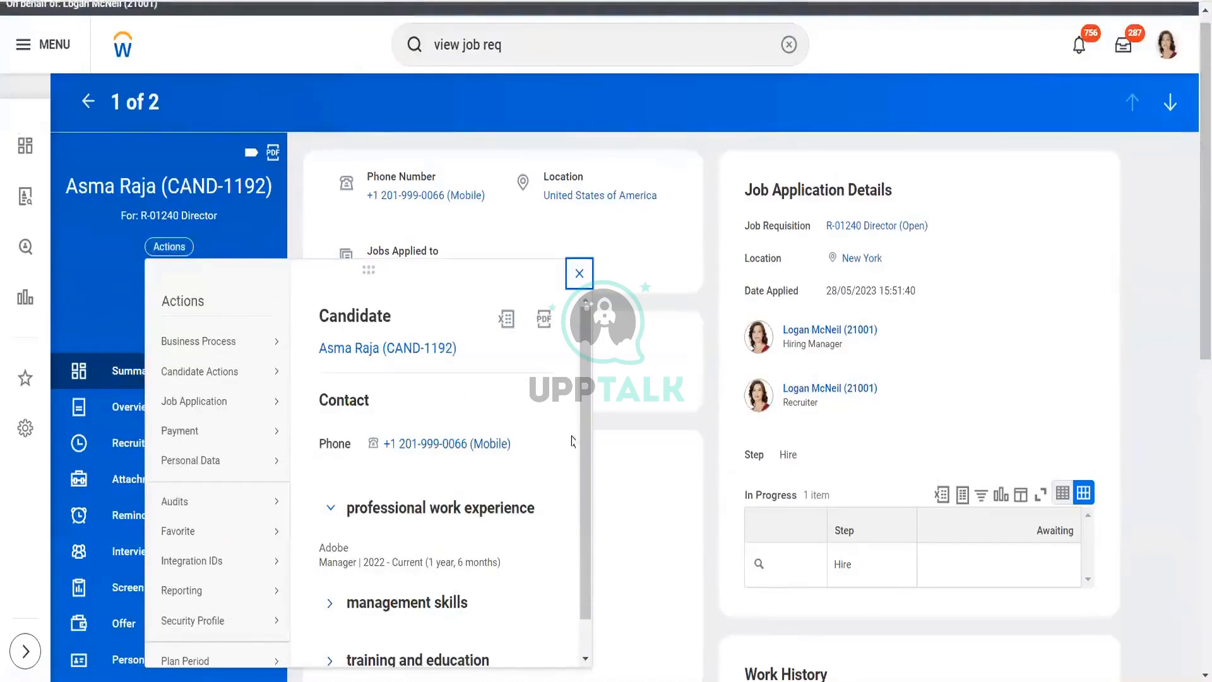
pyautogui.moveTo(589, 446); pyautogui.dragTo(593, 494)
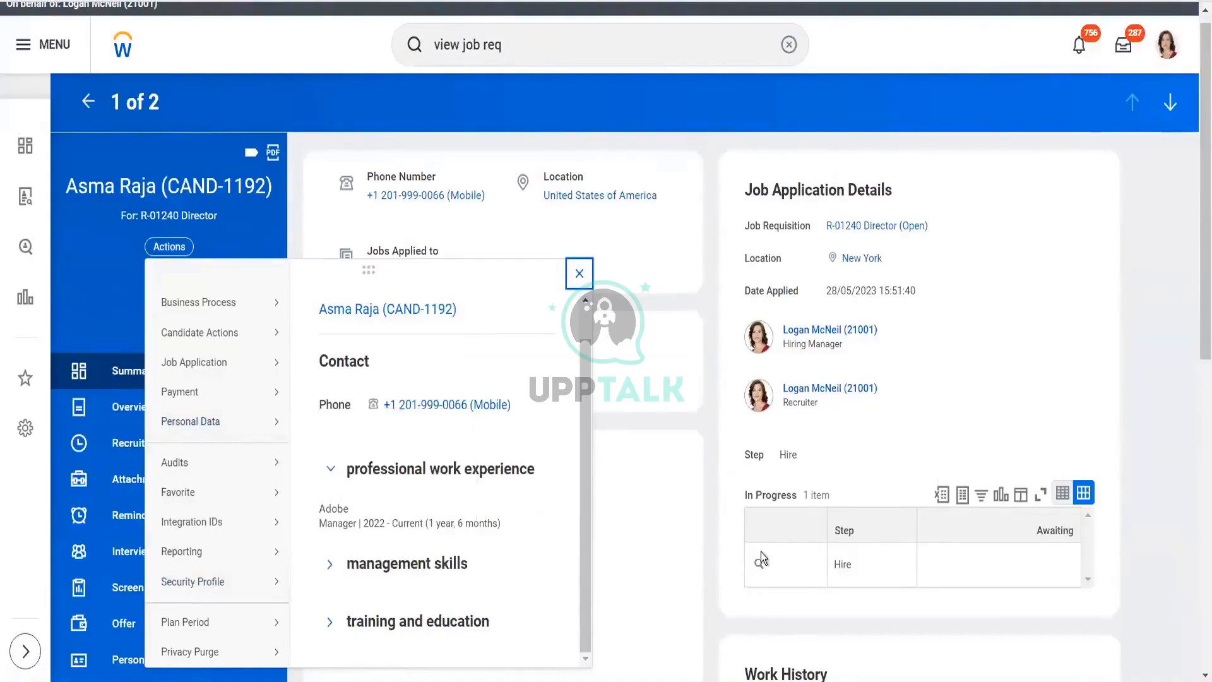
pyautogui.click(710, 547)
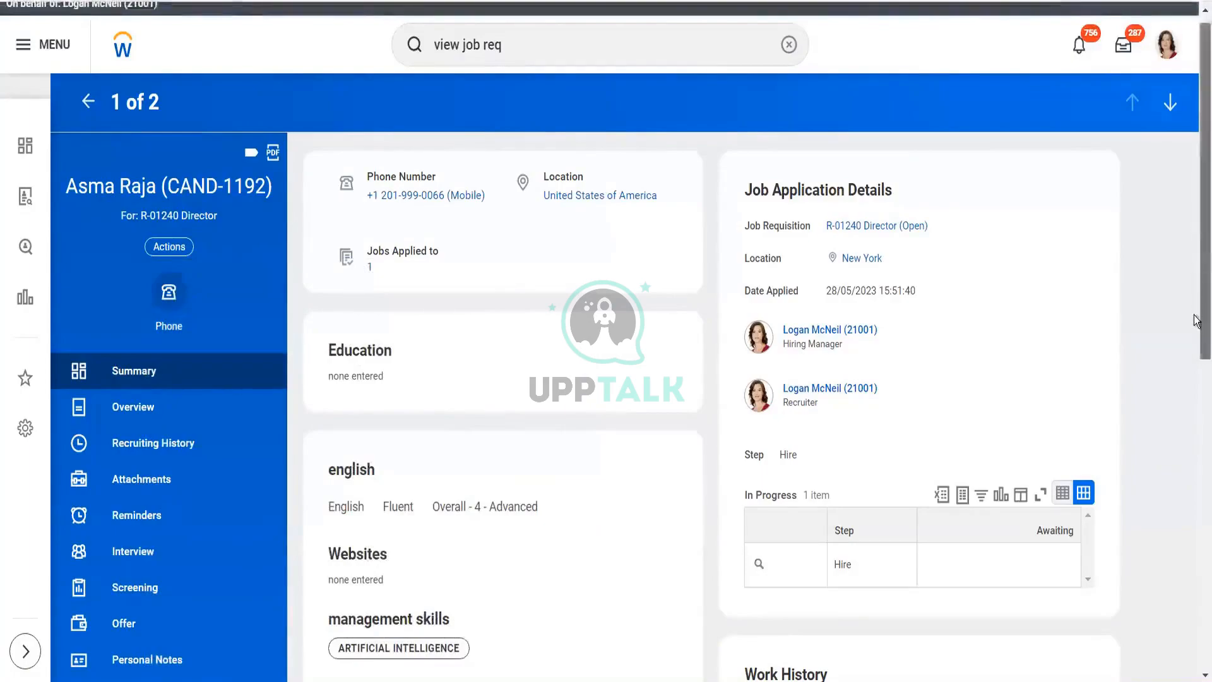
pyautogui.moveTo(1195, 239); pyautogui.dragTo(1198, 586)
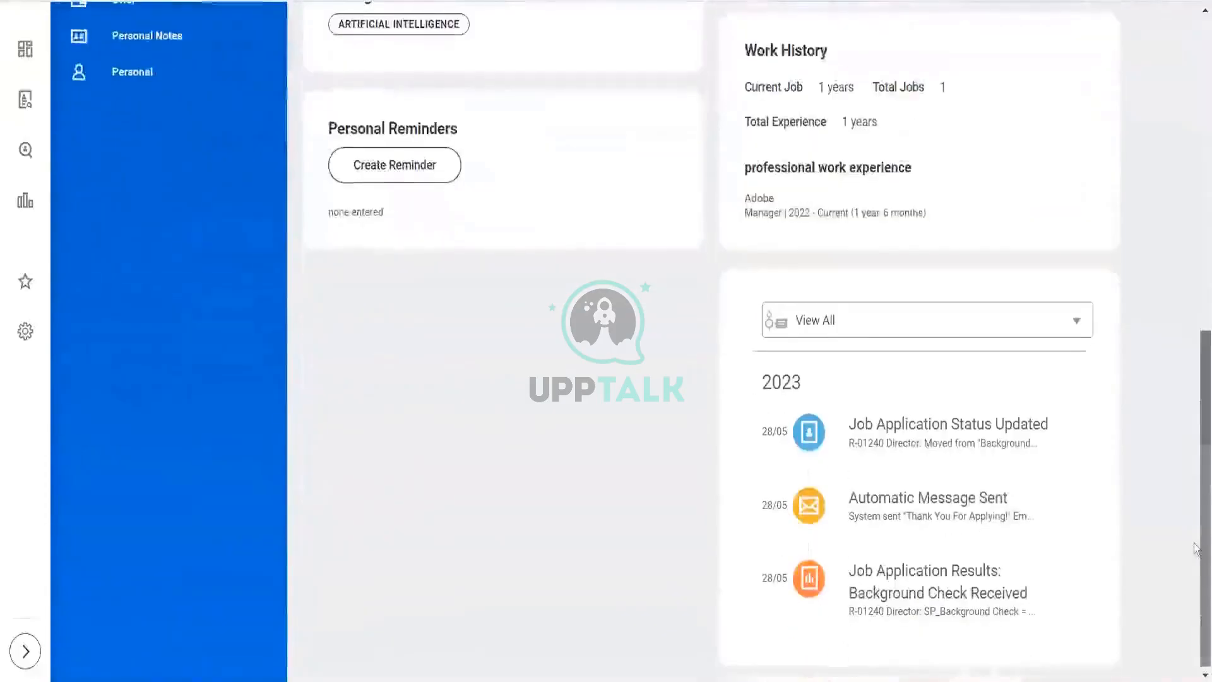
pyautogui.click(914, 447)
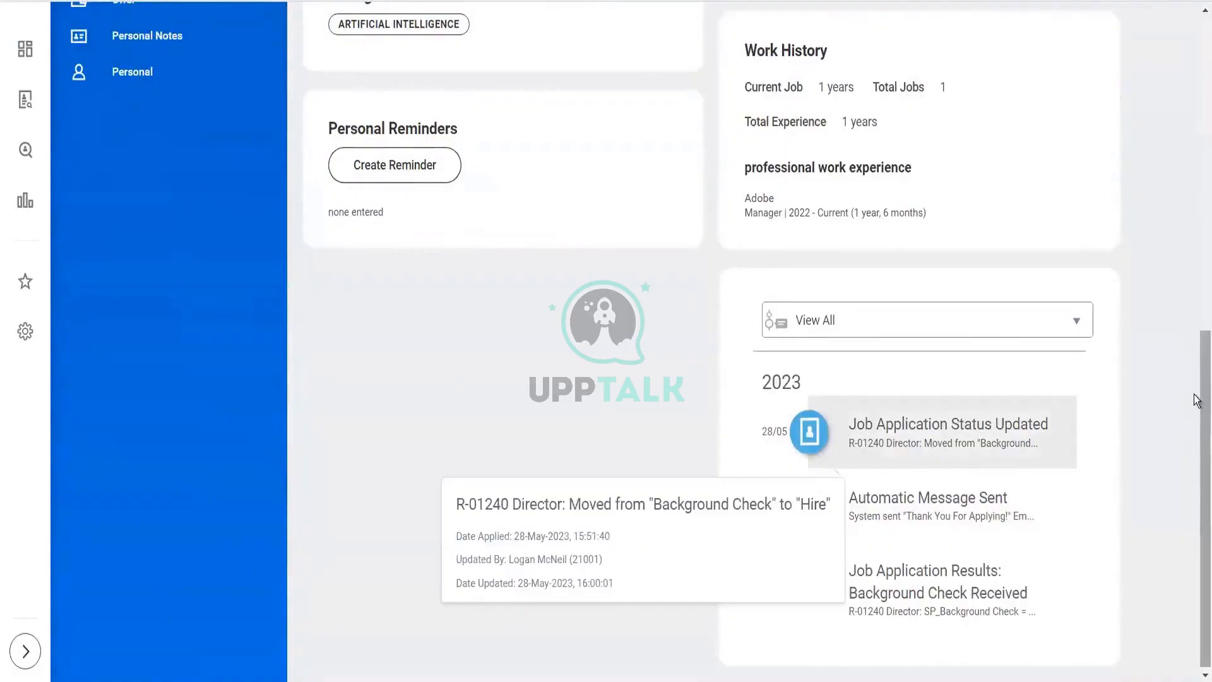
pyautogui.moveTo(1198, 399); pyautogui.dragTo(1169, 87)
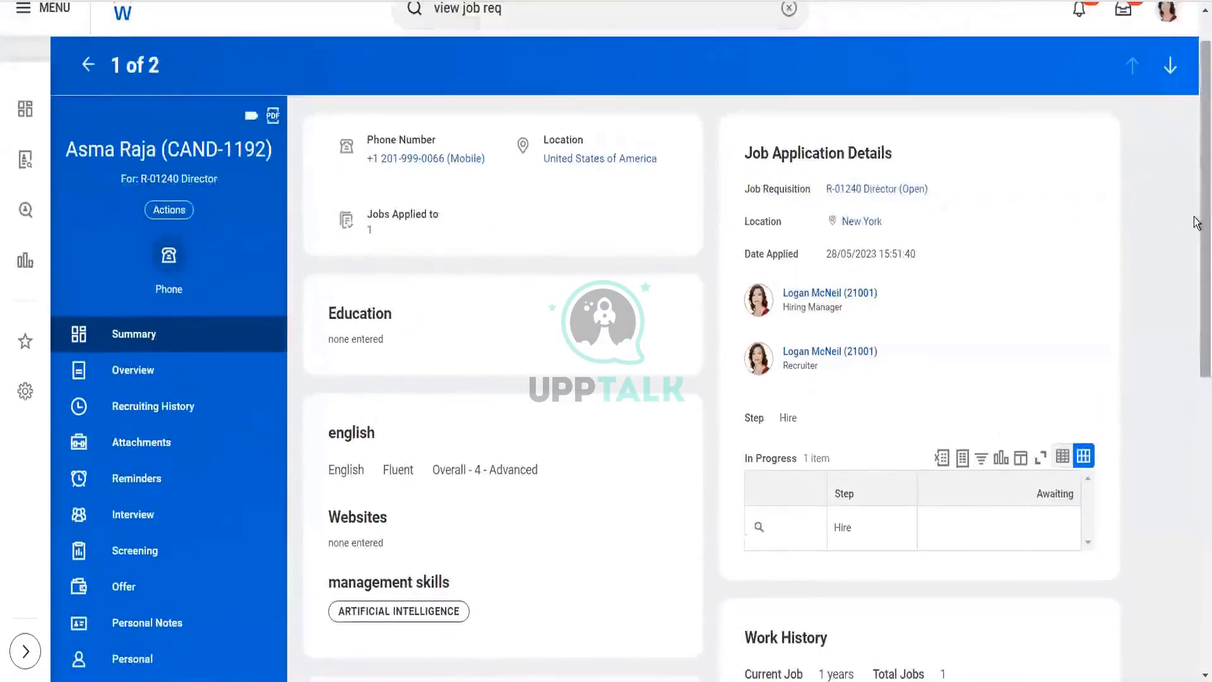
pyautogui.moveTo(1201, 143); pyautogui.dragTo(1178, 112)
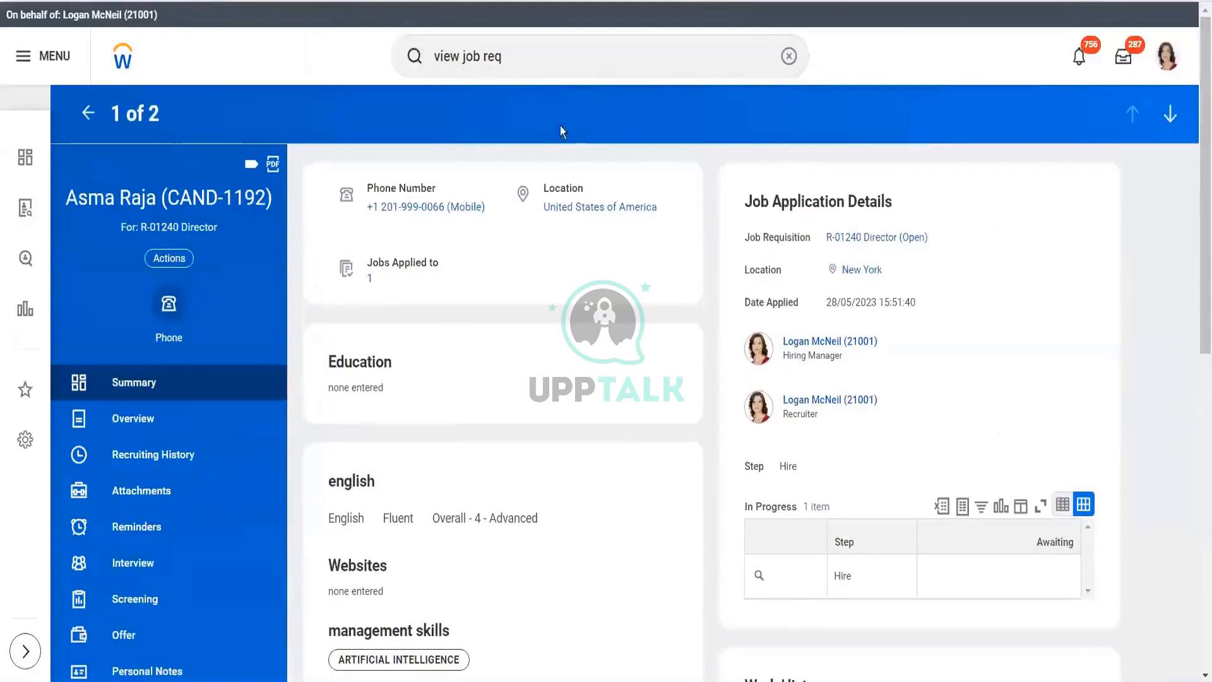
# - Change the global search text to 'bus proc eve' and return to the Inbox of pending actions
pyautogui.click(520, 61)
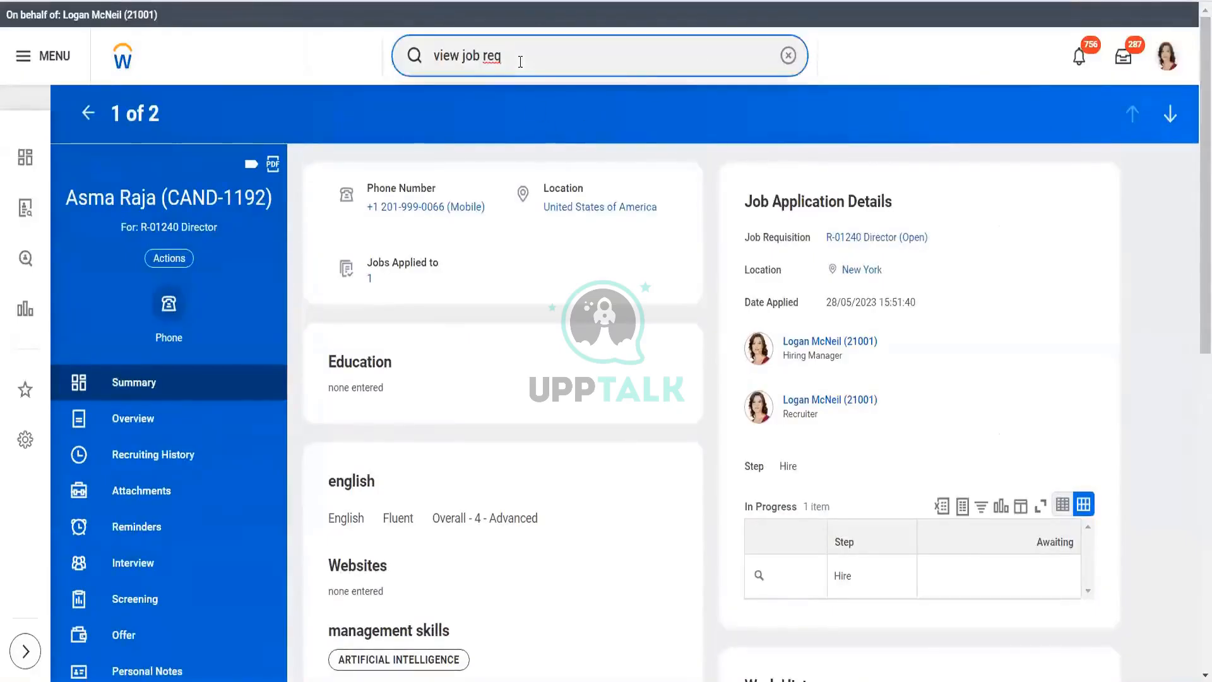
pyautogui.press('BackSpace')
pyautogui.press('BackSpace')
pyautogui.press('BackSpace')
pyautogui.press('BackSpace')
pyautogui.press('BackSpace')
pyautogui.press('BackSpace')
pyautogui.write('bu')
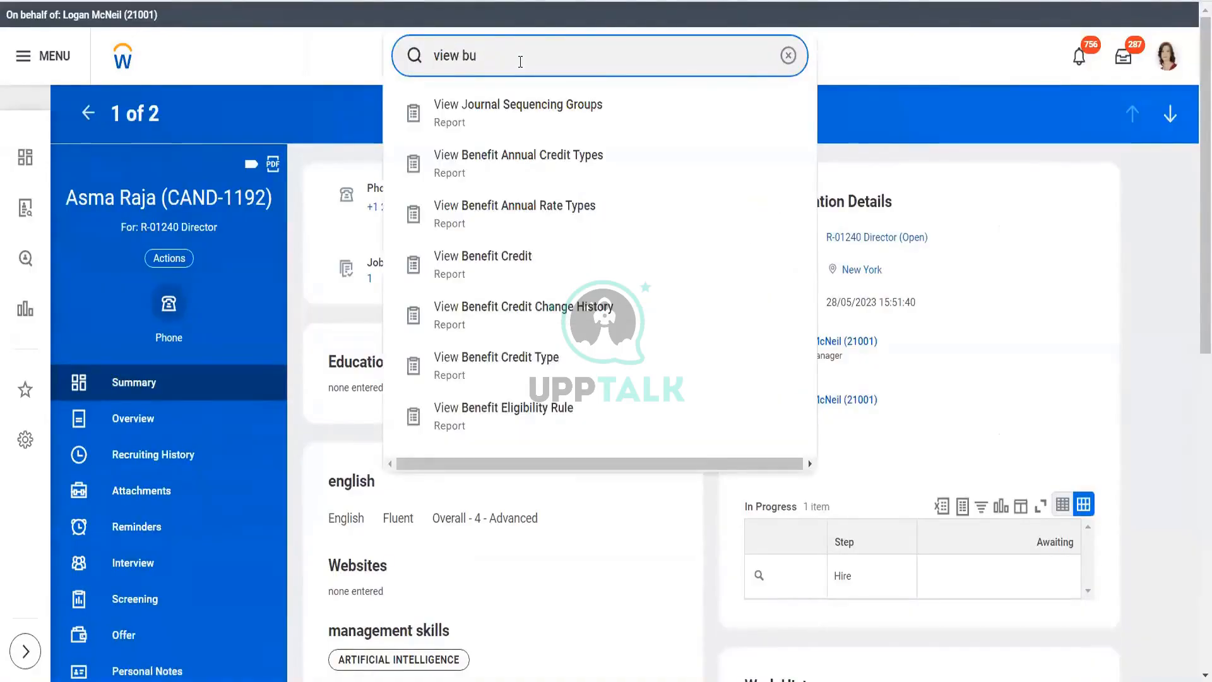
pyautogui.write('s proc')
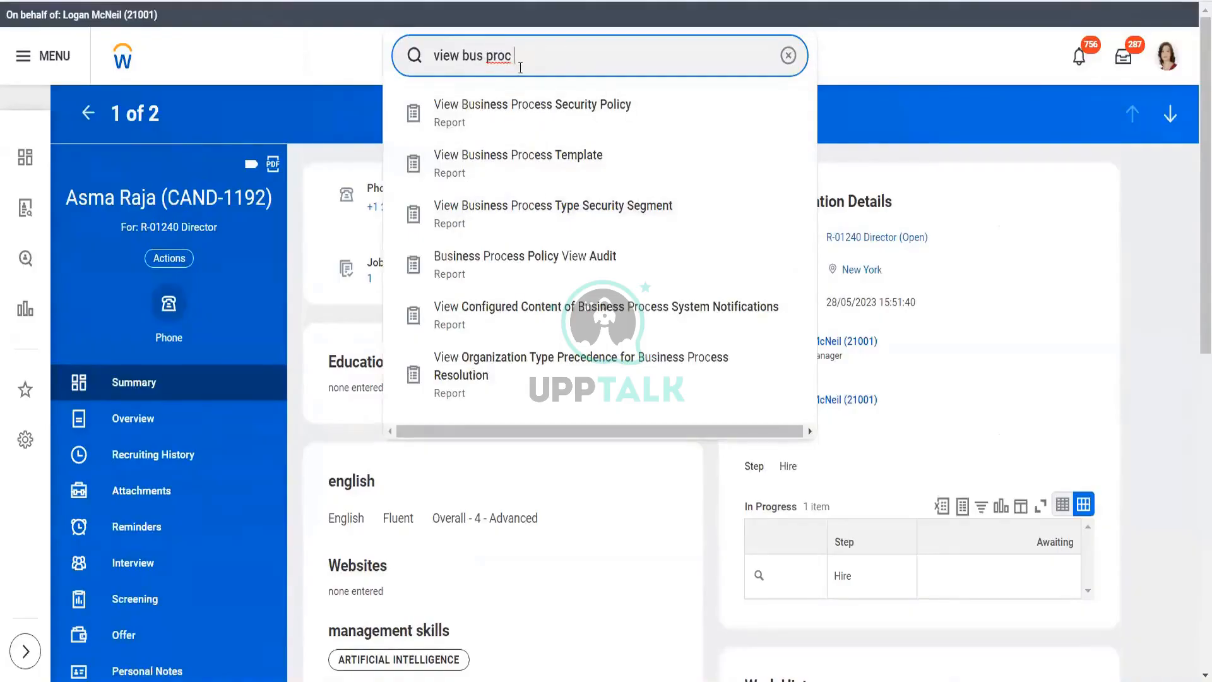
pyautogui.click(464, 55)
pyautogui.press('BackSpace')
pyautogui.press('BackSpace')
pyautogui.press('BackSpace')
pyautogui.press('BackSpace')
pyautogui.press('BackSpace')
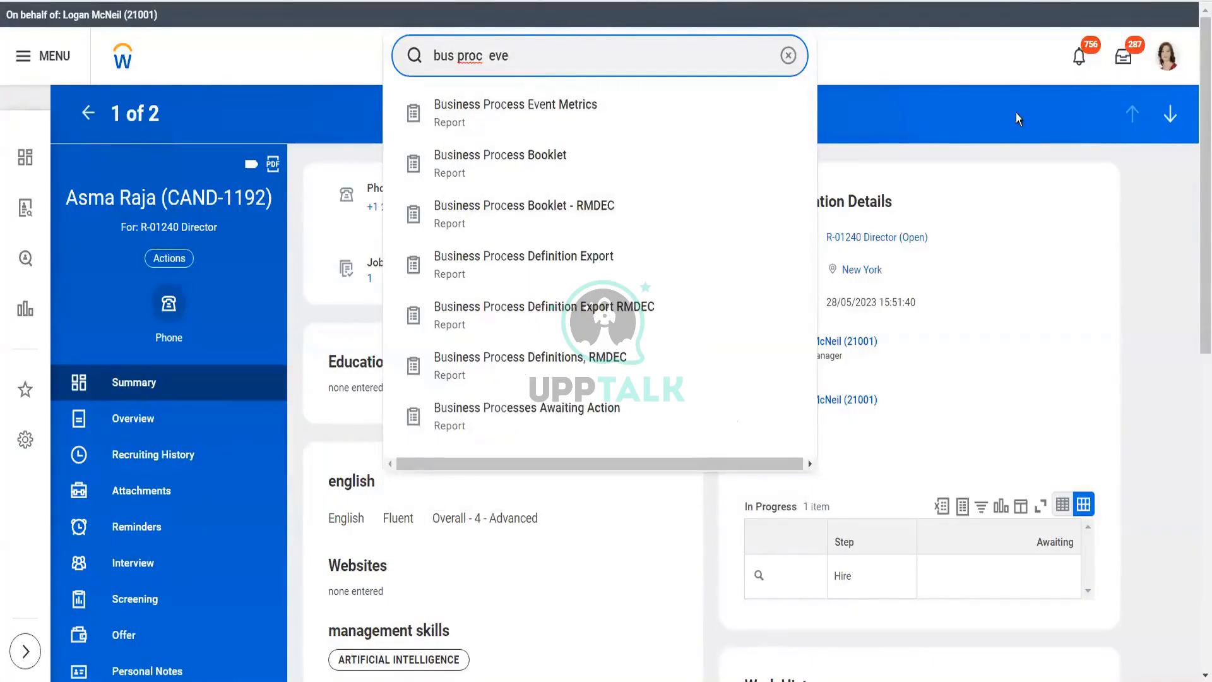
pyautogui.click(1125, 61)
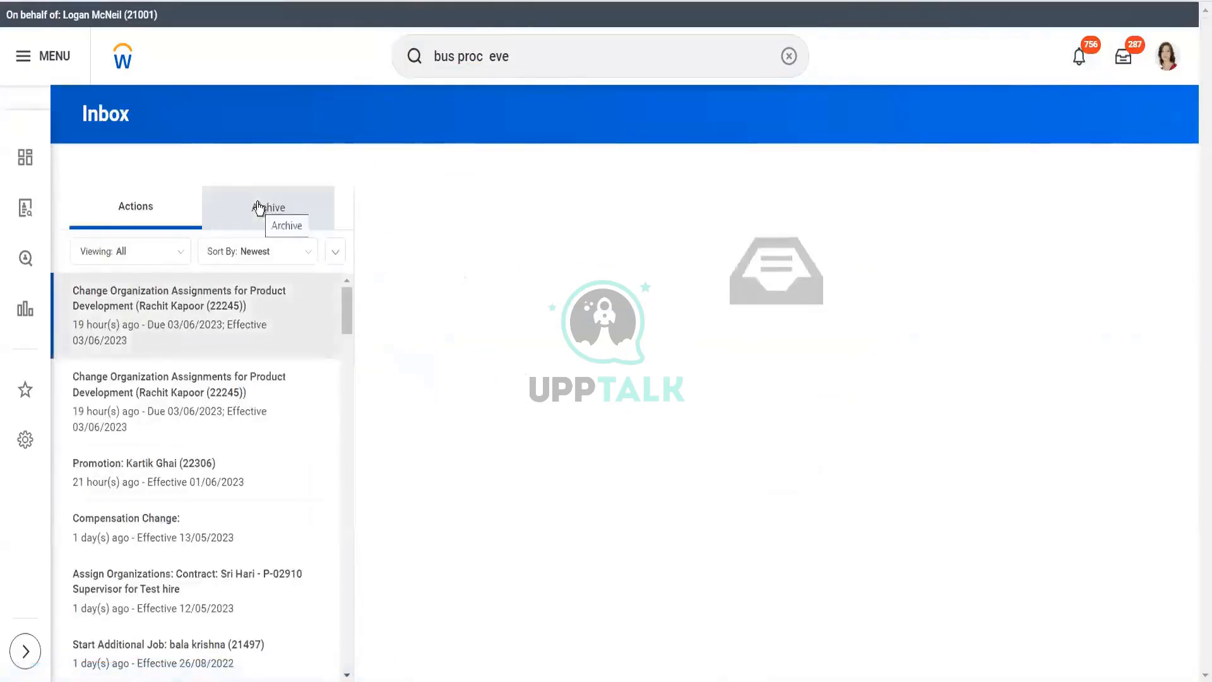
# - In the Inbox Archive, open the completed Hire event dated 02/06/2023 (New Hire > Fill Vacancy)
pyautogui.click(259, 207)
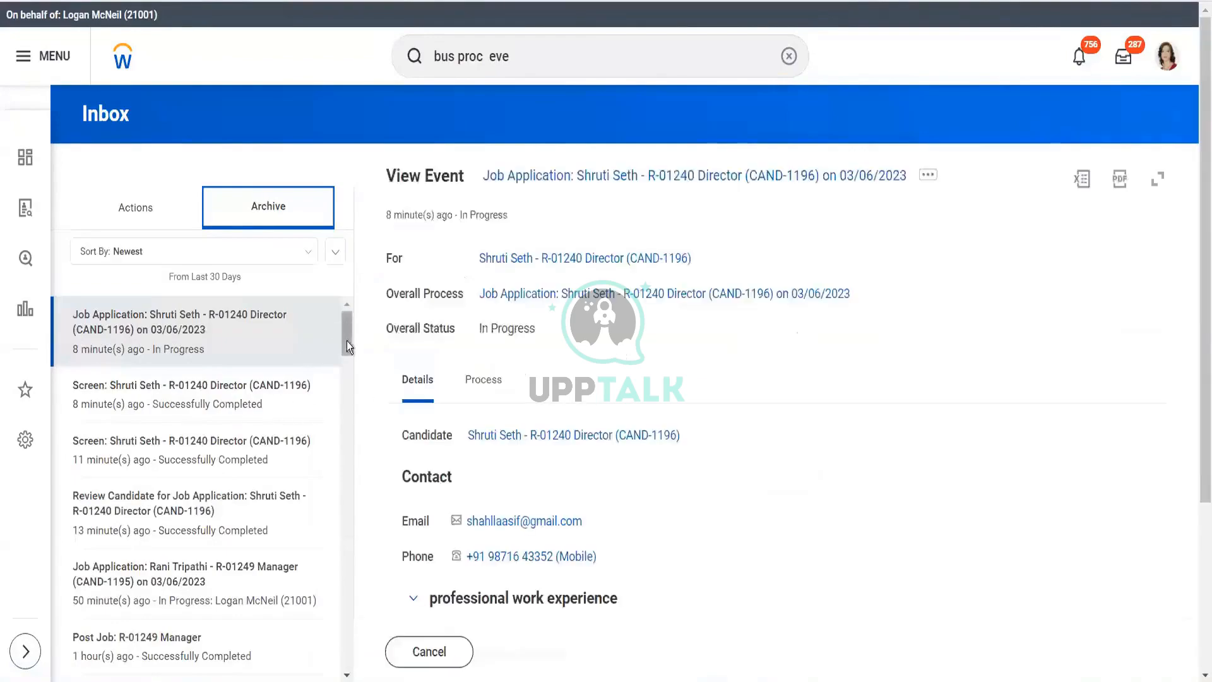
pyautogui.moveTo(346, 336); pyautogui.dragTo(346, 367)
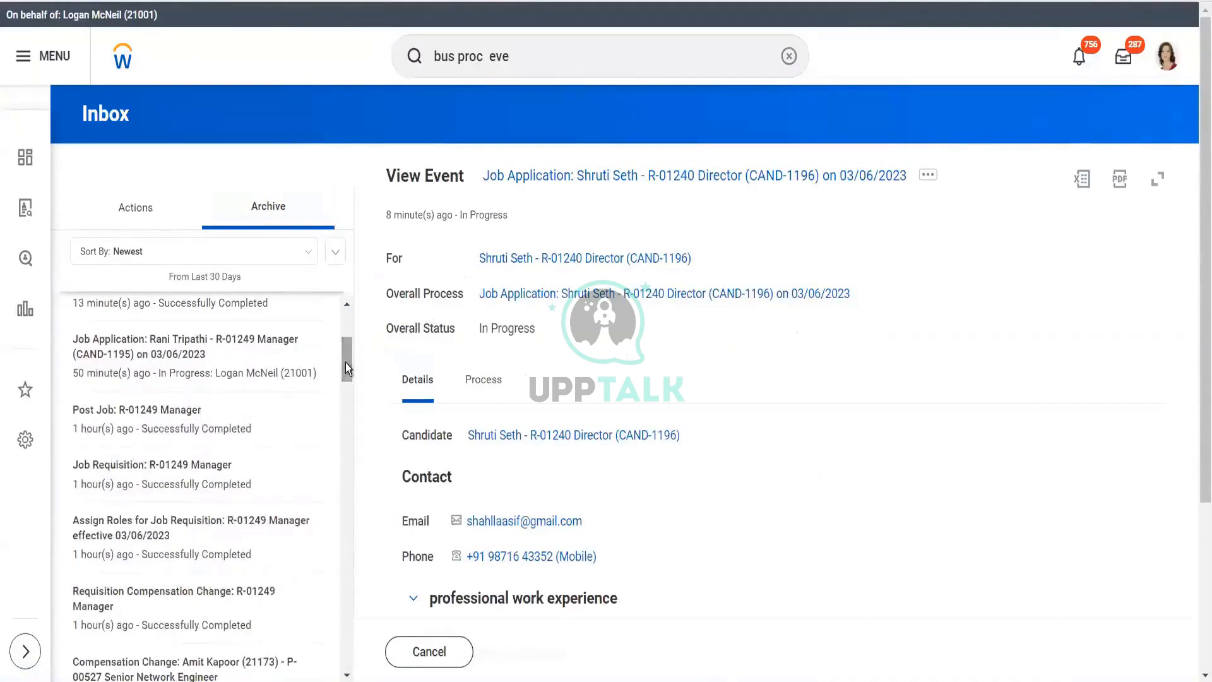
pyautogui.moveTo(346, 359); pyautogui.dragTo(351, 392)
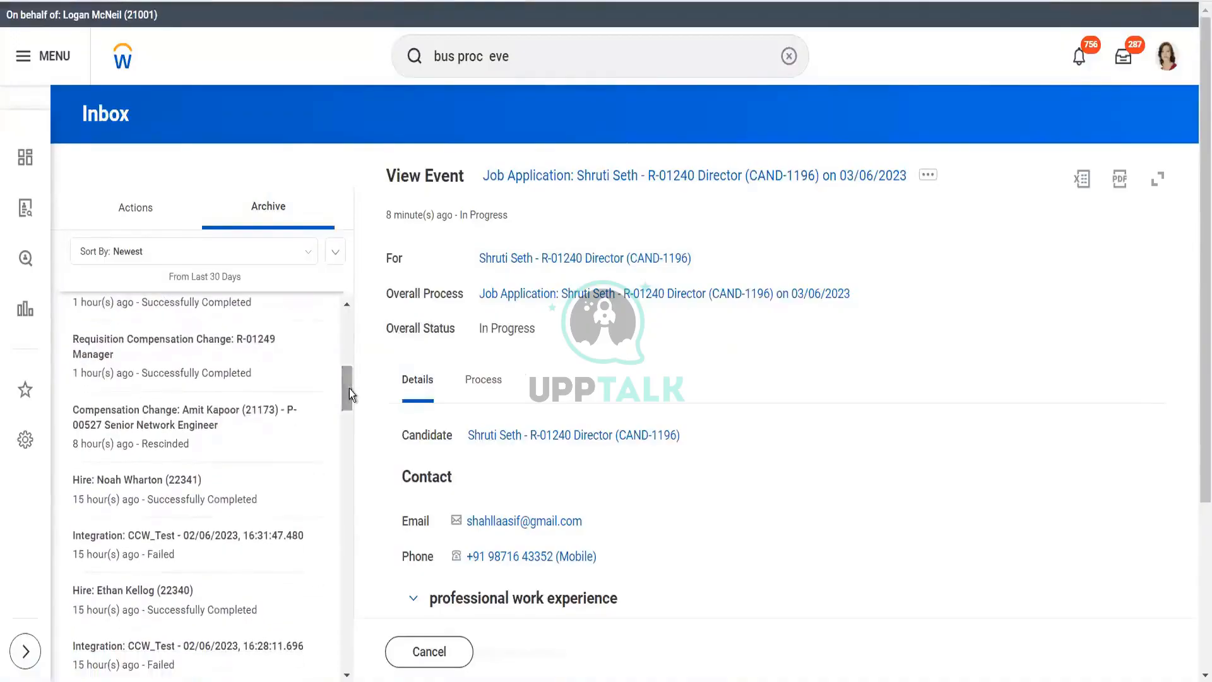
pyautogui.click(139, 503)
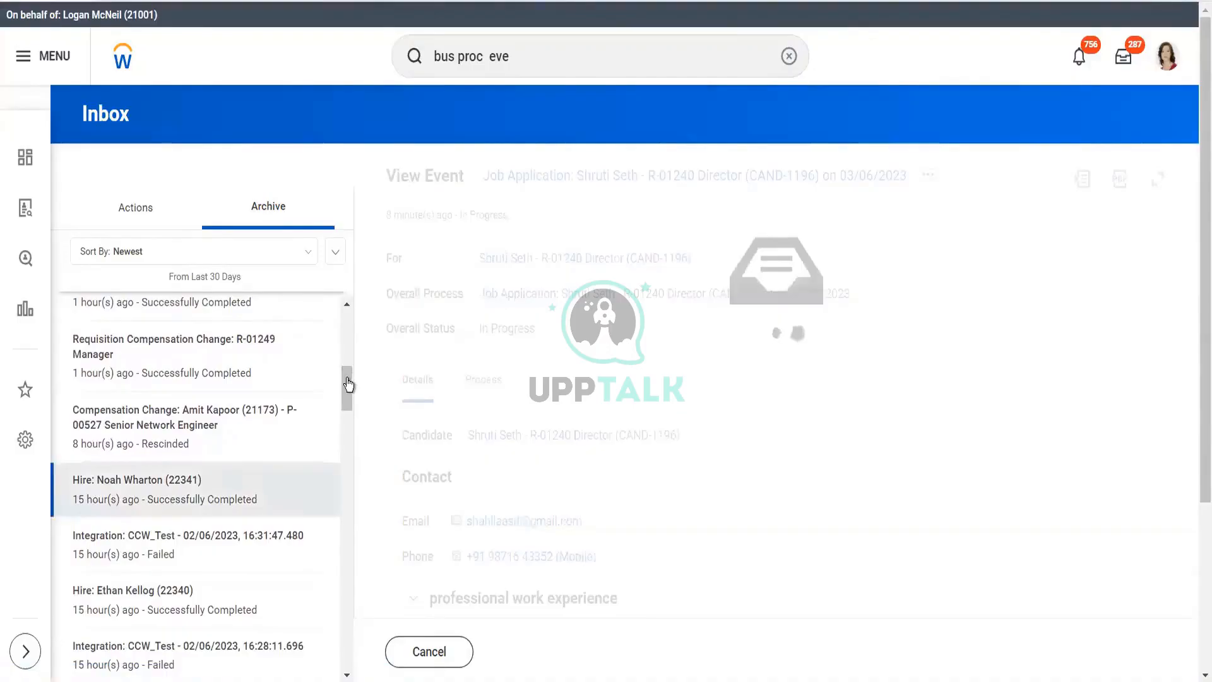
pyautogui.moveTo(346, 381); pyautogui.dragTo(346, 612)
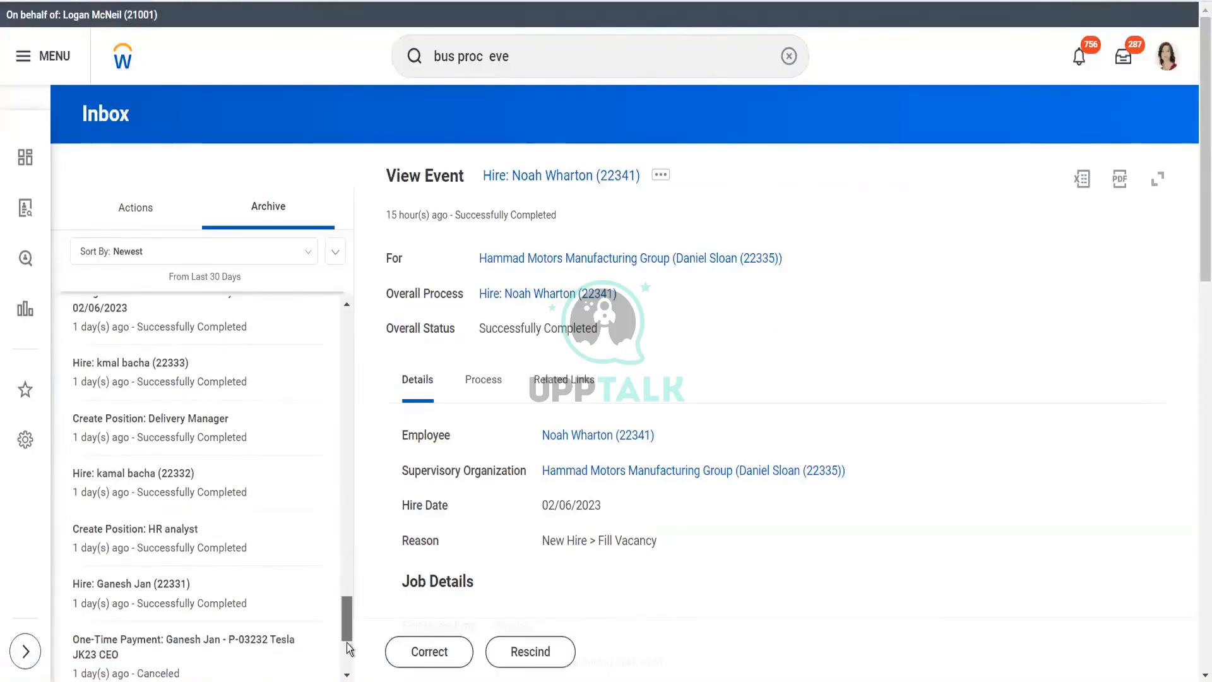
pyautogui.click(336, 256)
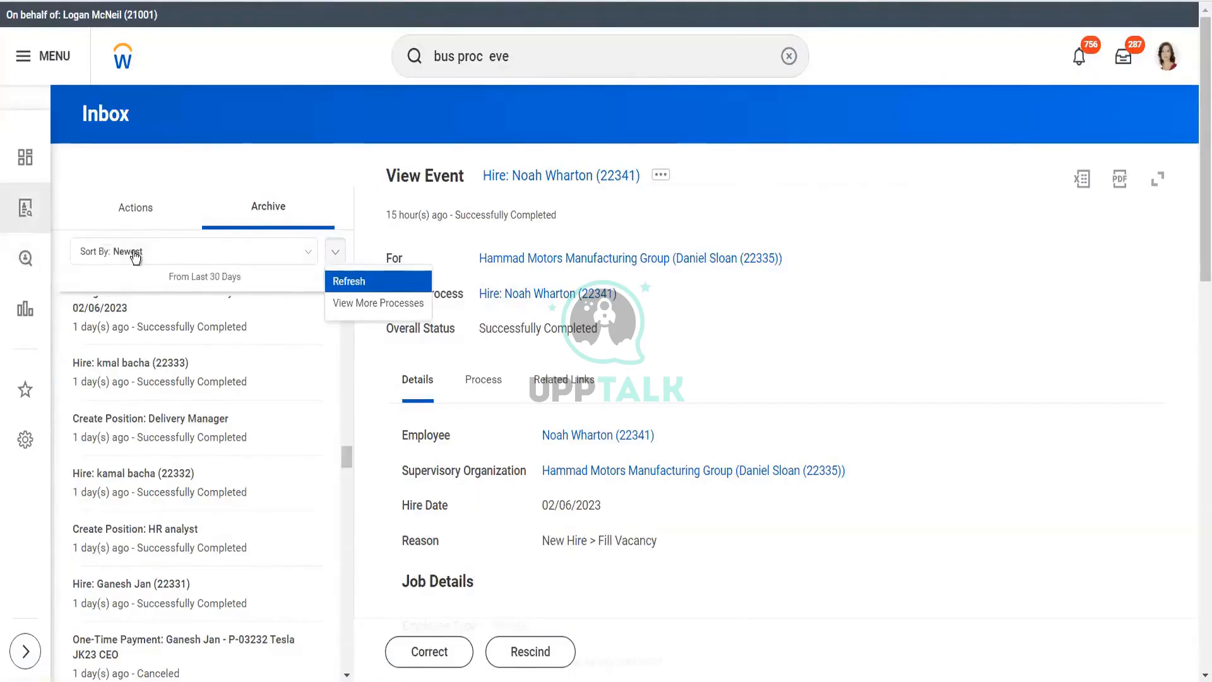
# - Use View More Processes with dates 28/05/2023 to 29/05/2023, listing 85 items
pyautogui.click(309, 258)
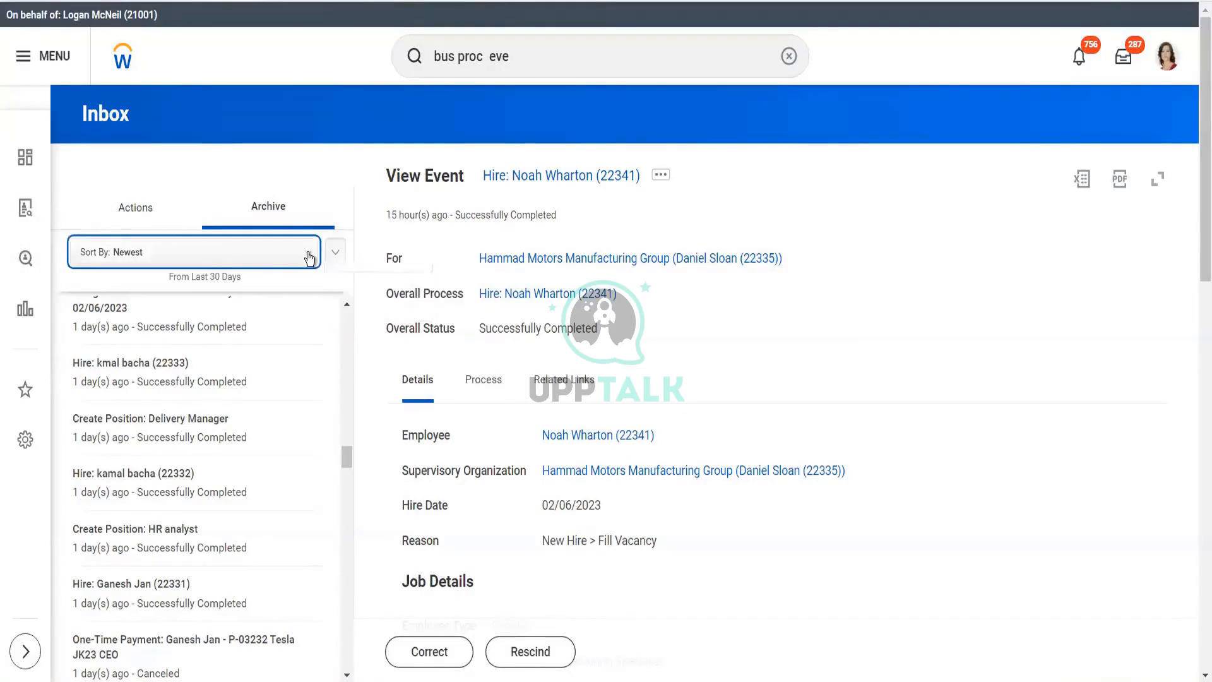
pyautogui.click(310, 258)
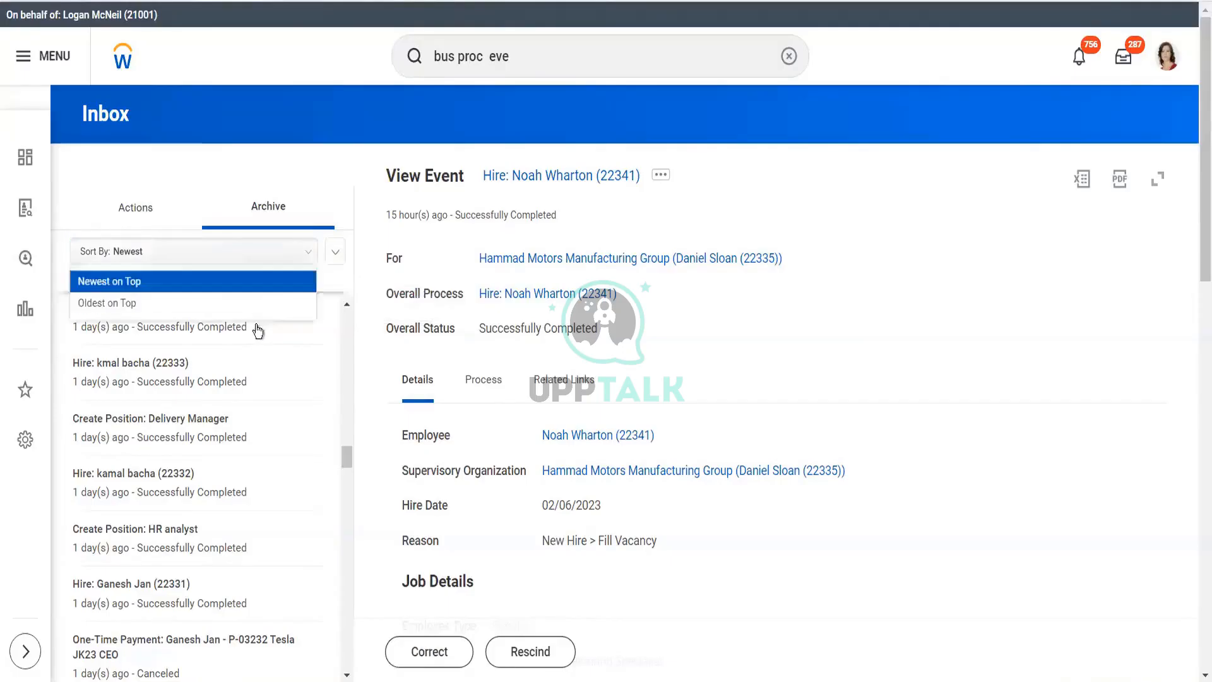
pyautogui.click(336, 256)
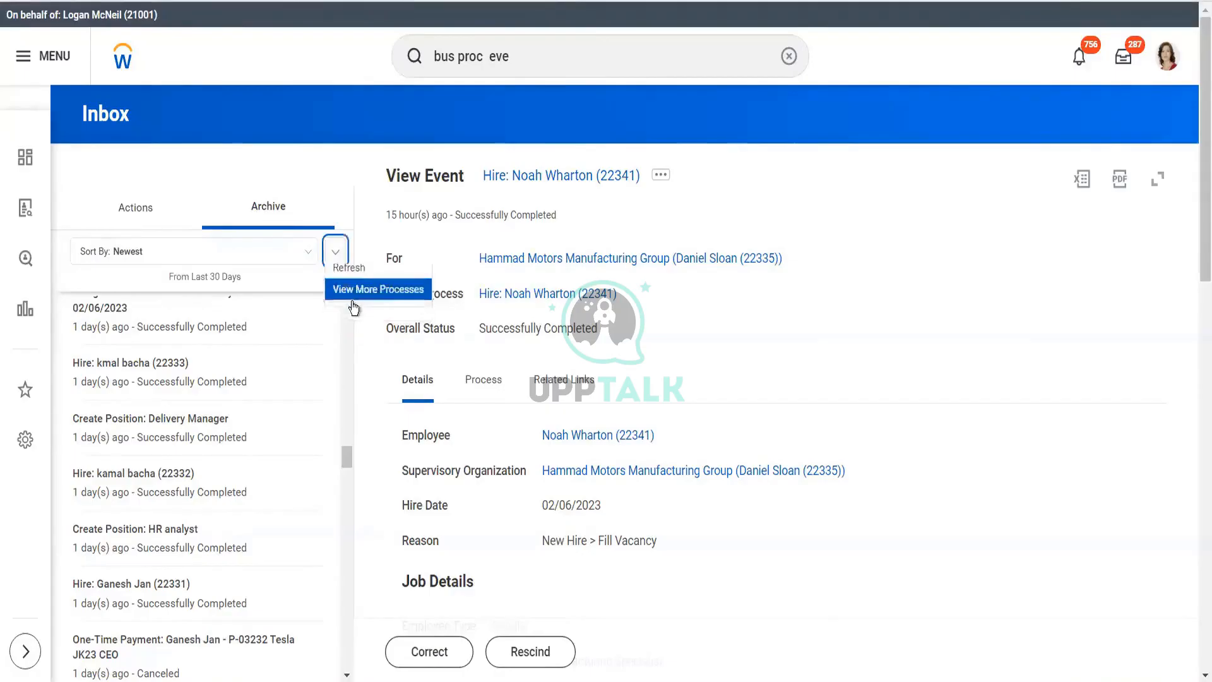
pyautogui.click(354, 305)
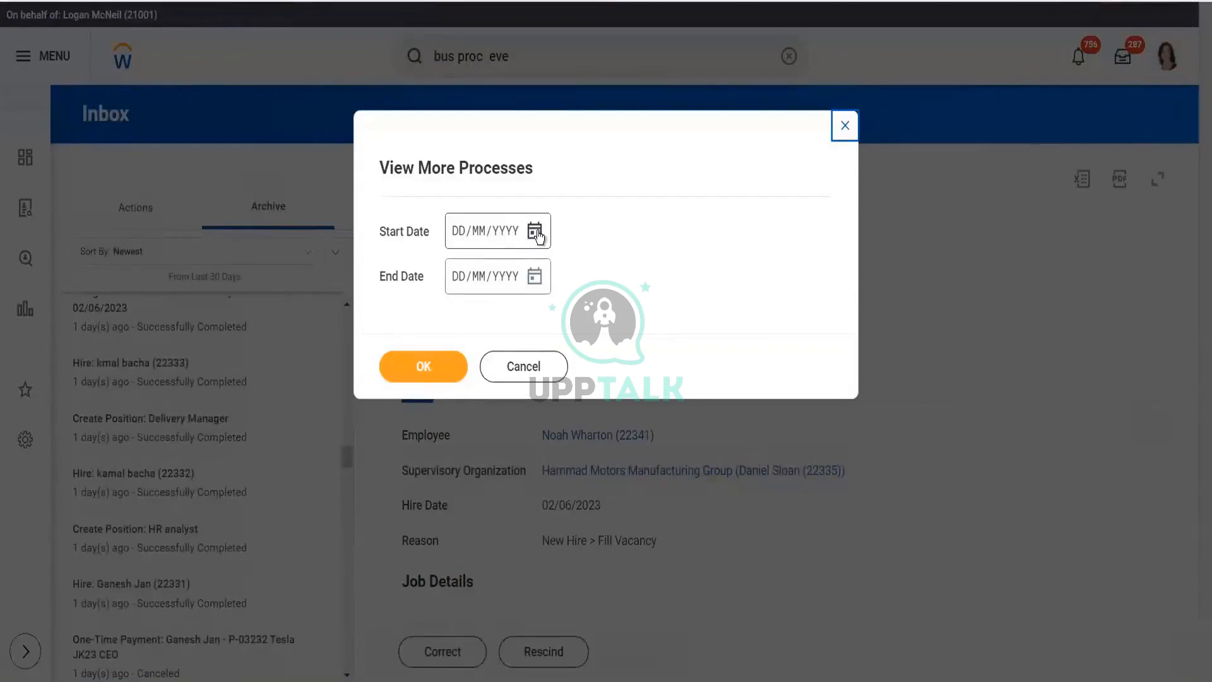
pyautogui.click(535, 232)
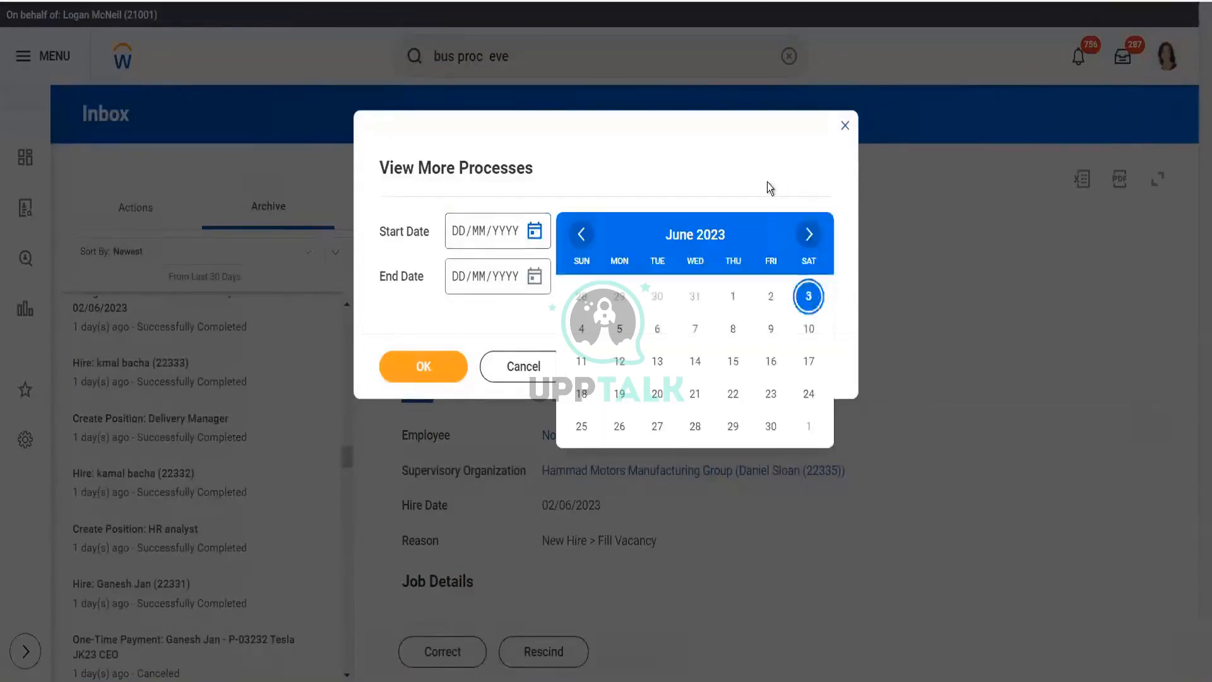
pyautogui.click(458, 237)
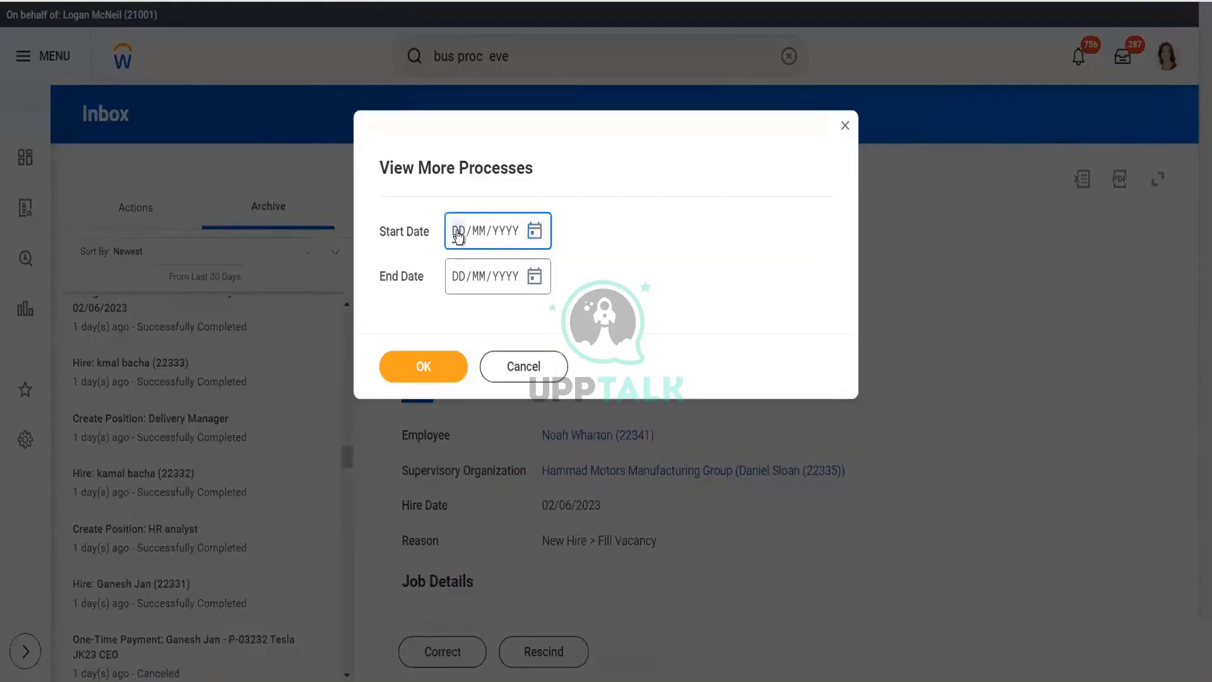
pyautogui.write('28/05/')
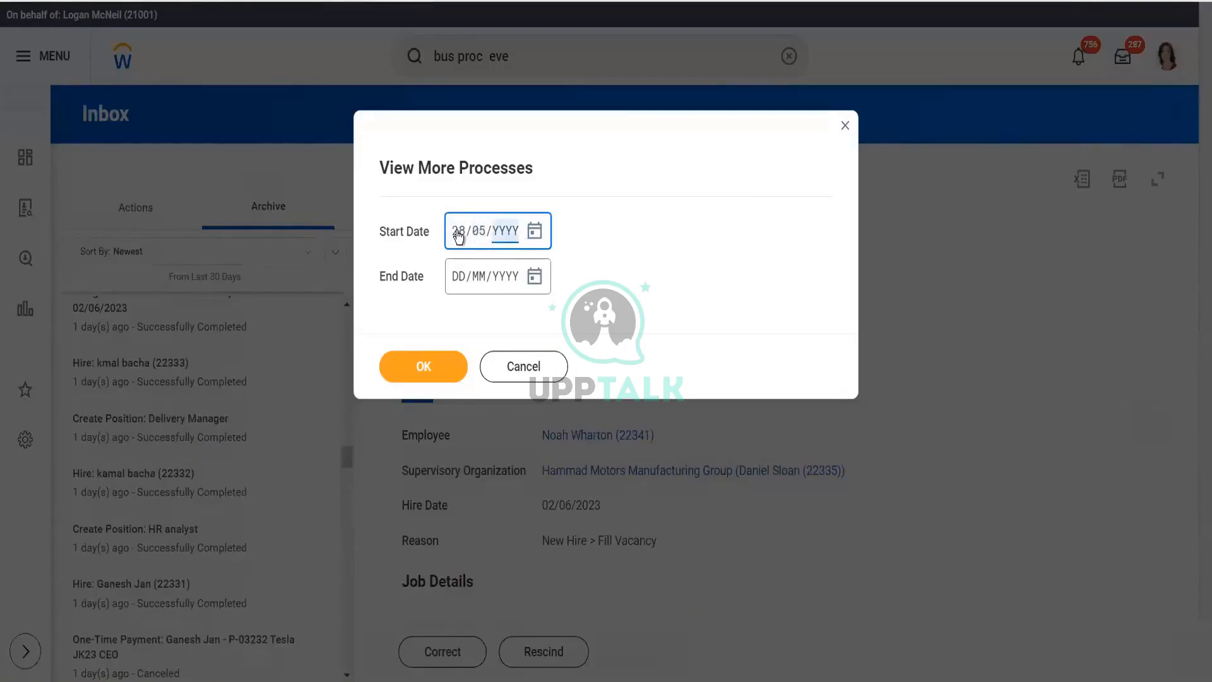
pyautogui.write('0002023')
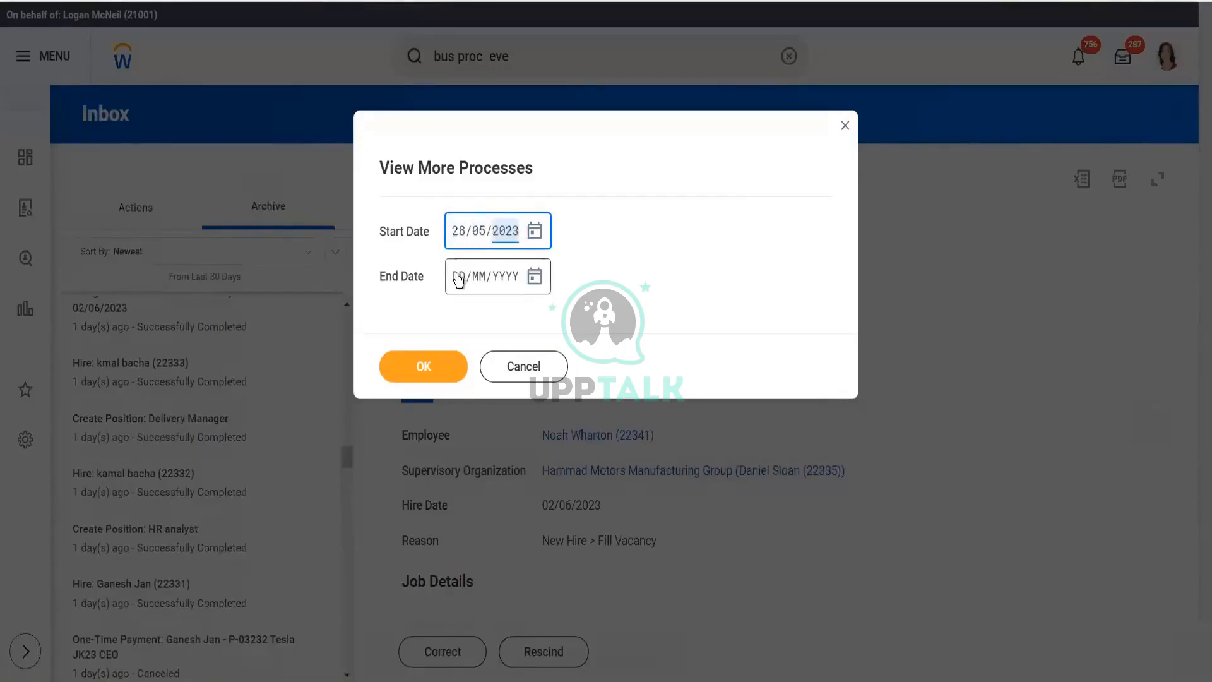
pyautogui.click(459, 281)
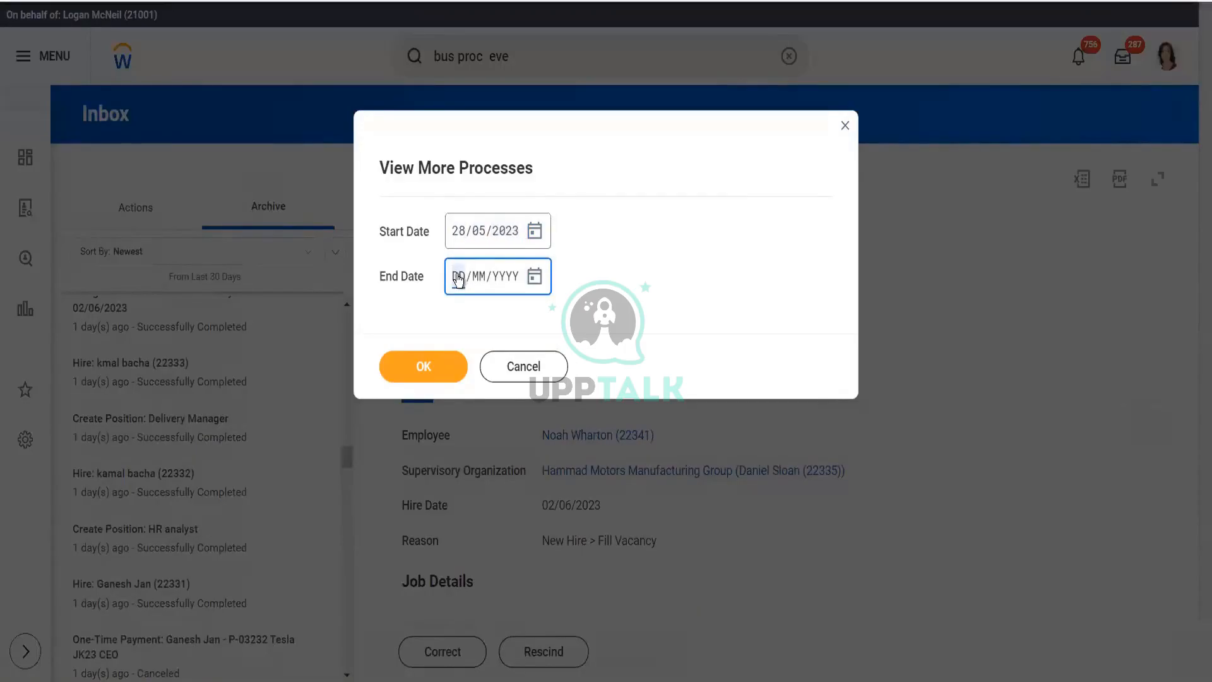
pyautogui.write('30')
pyautogui.write('052023')
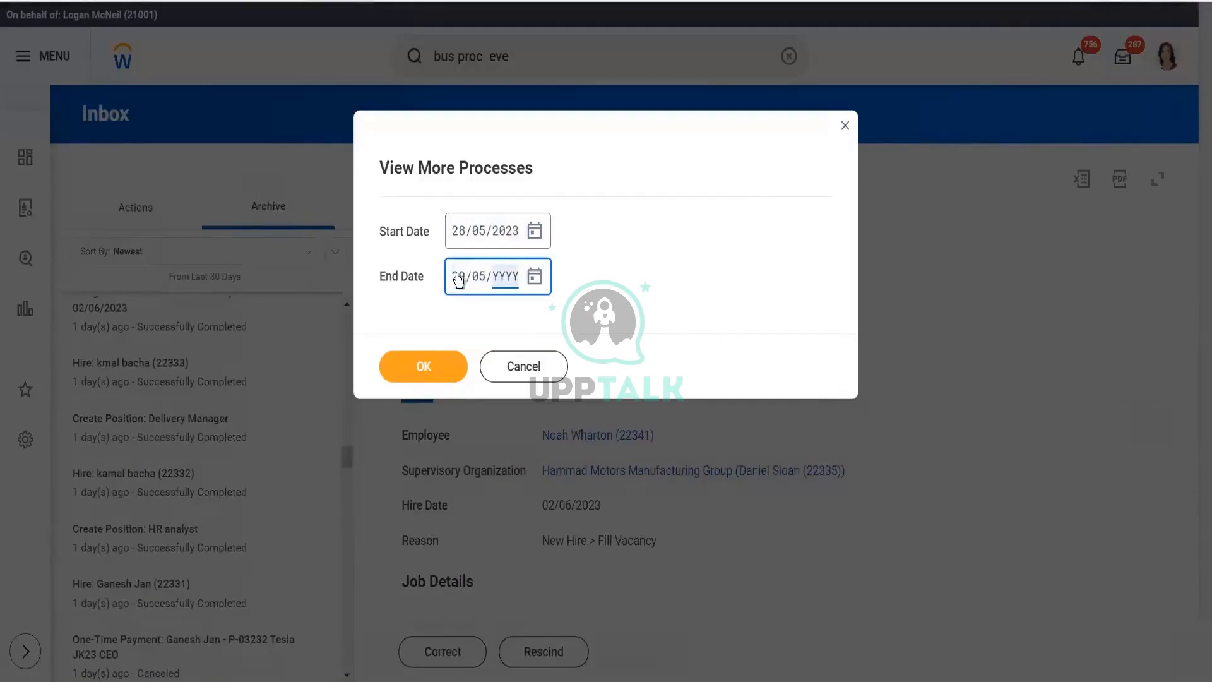
pyautogui.click(441, 377)
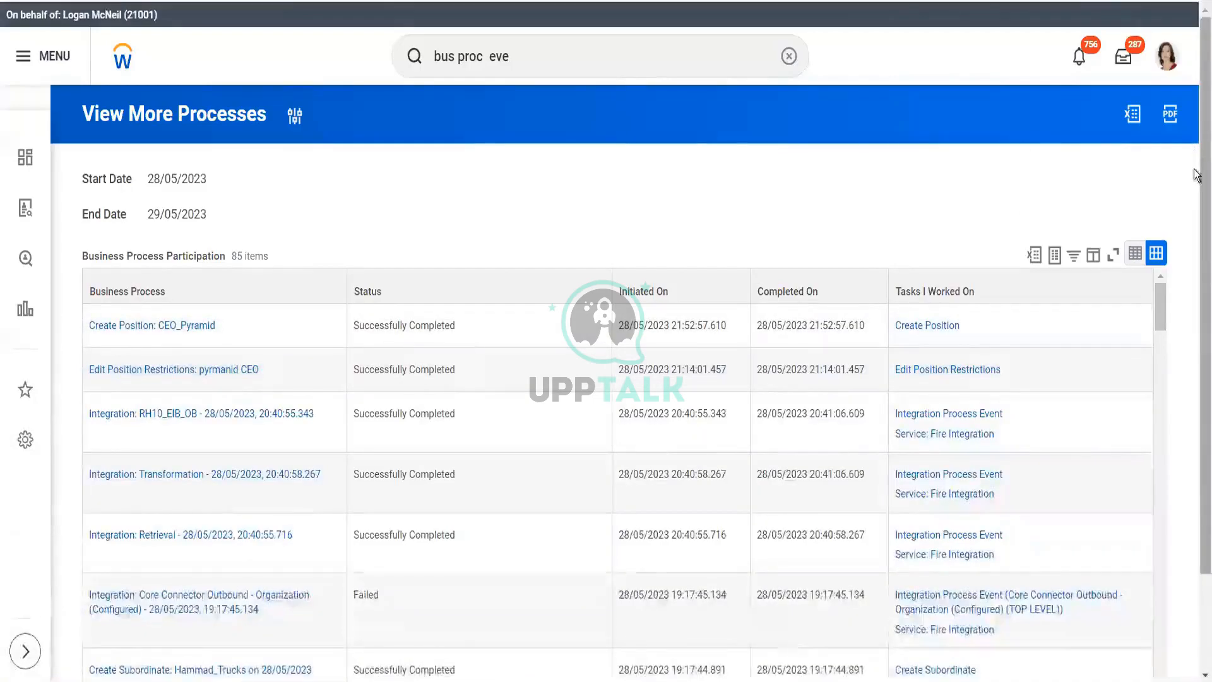
# - Filter Business Process to the candidate's Job Application and Offer, then open the R-01240 Director application
pyautogui.scroll(-2, 1195, 190)
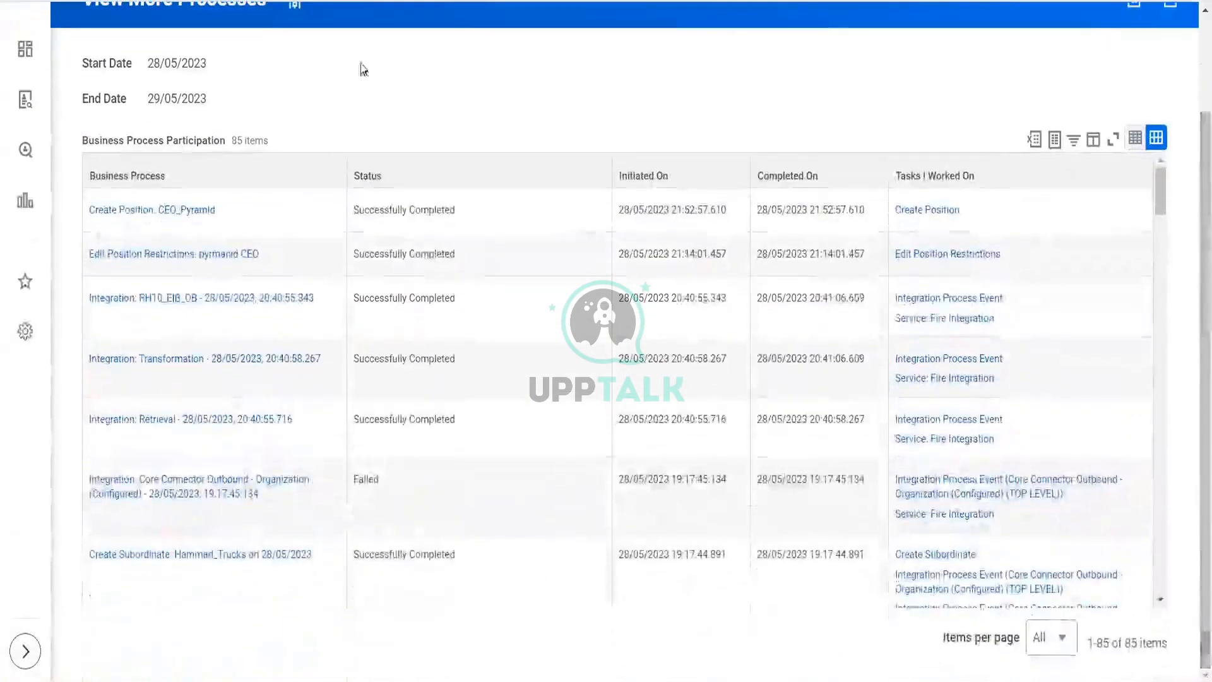
pyautogui.click(196, 178)
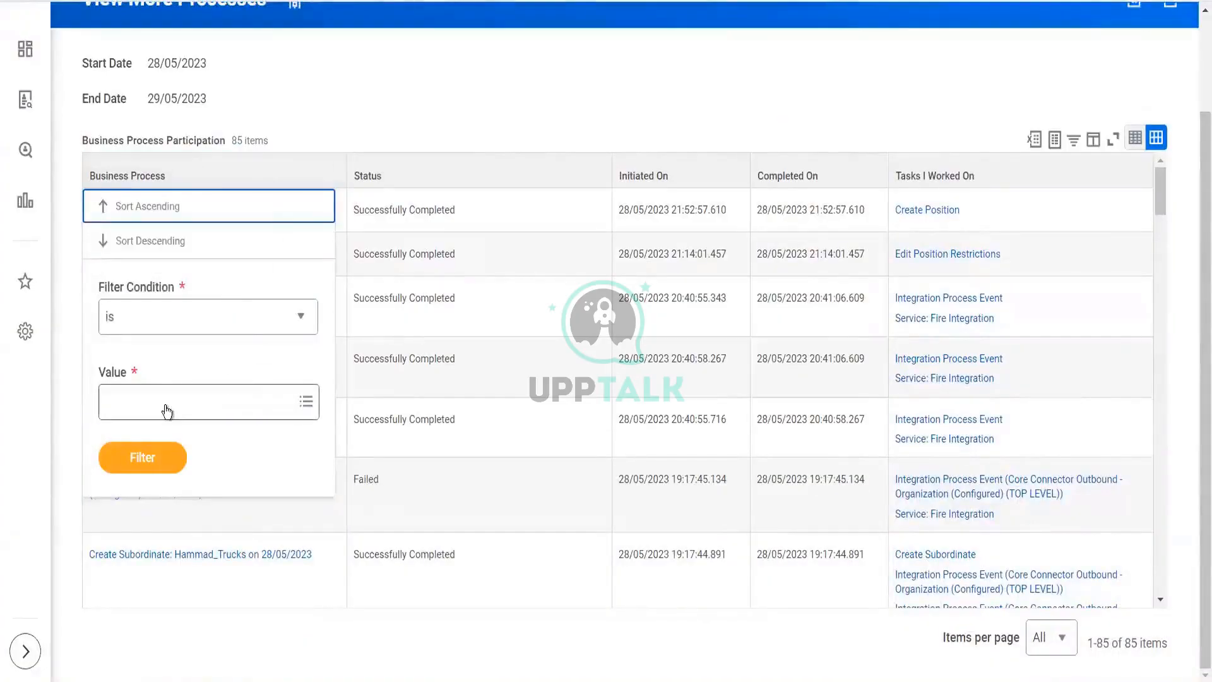
pyautogui.click(165, 405)
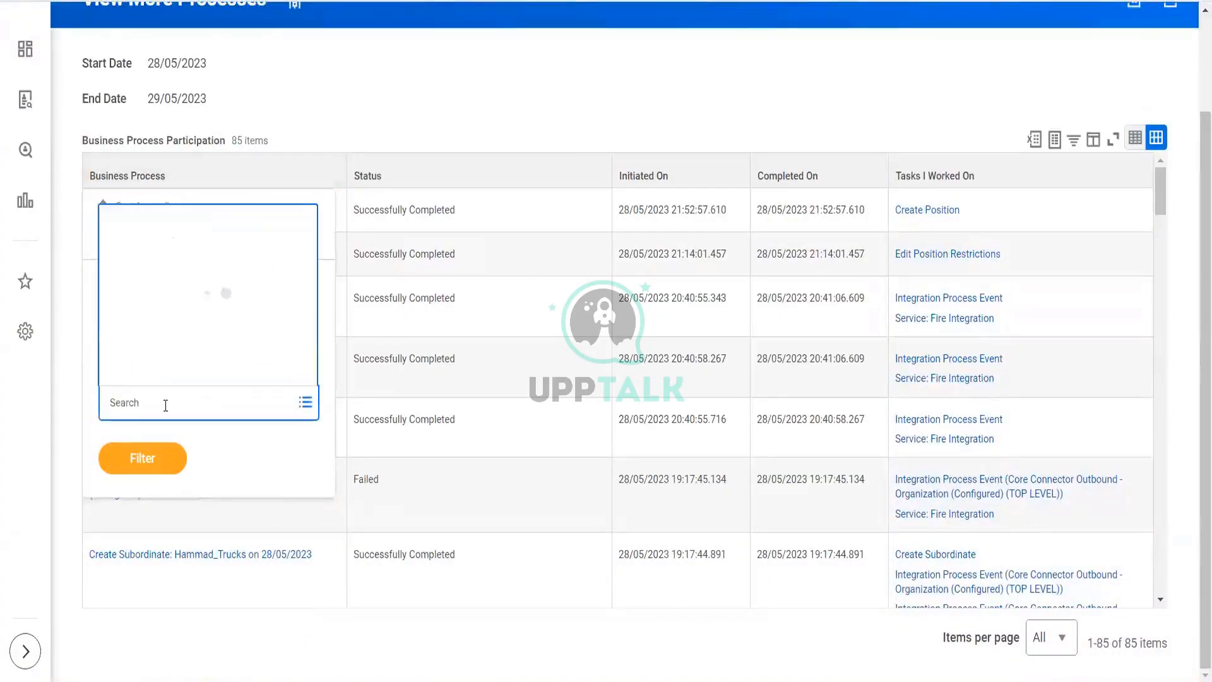
pyautogui.write('job app')
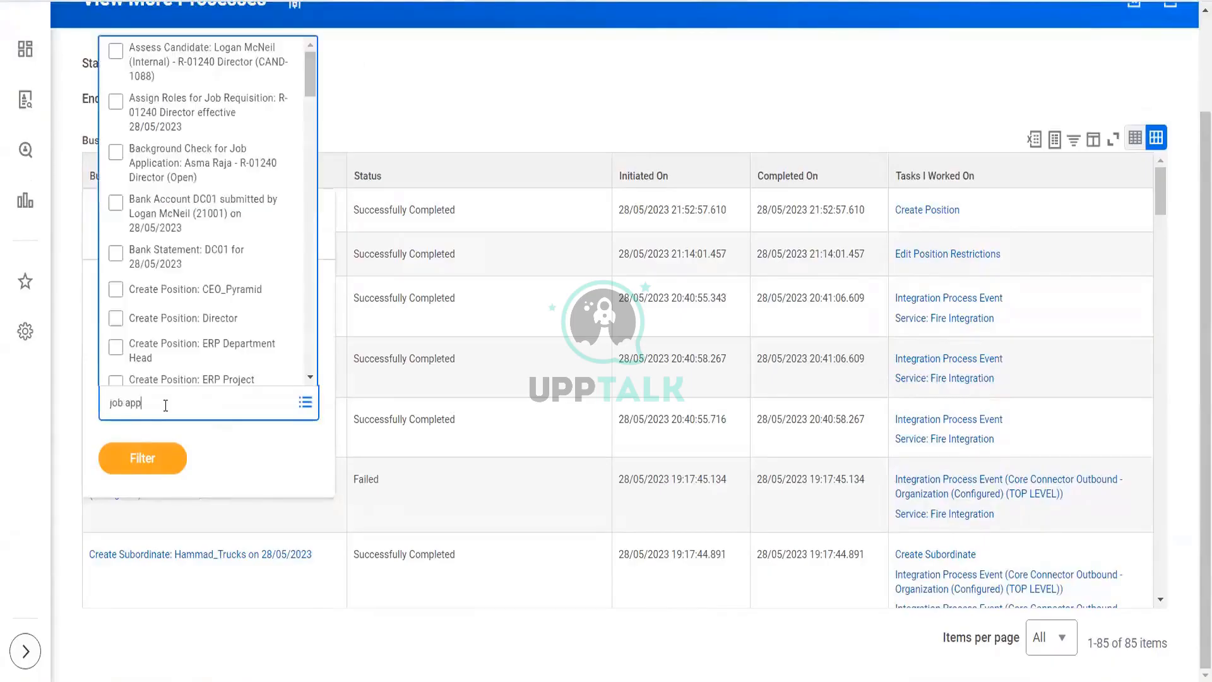
pyautogui.write('lication')
pyautogui.press('Return')
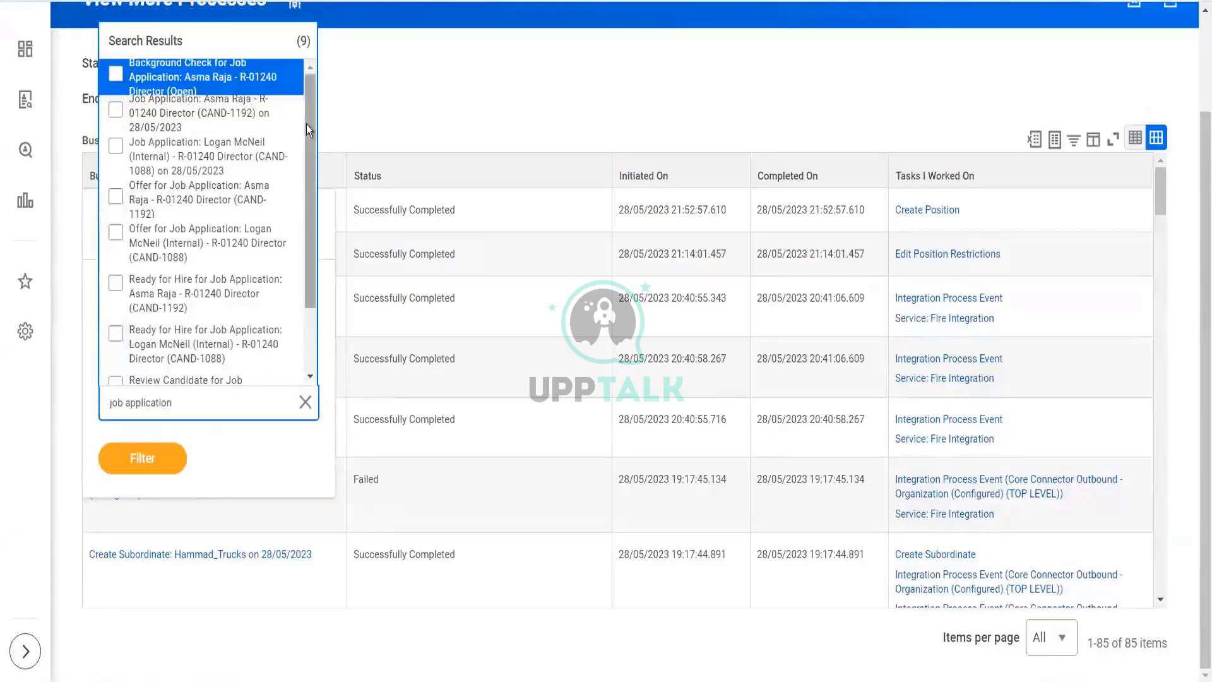
pyautogui.click(206, 130)
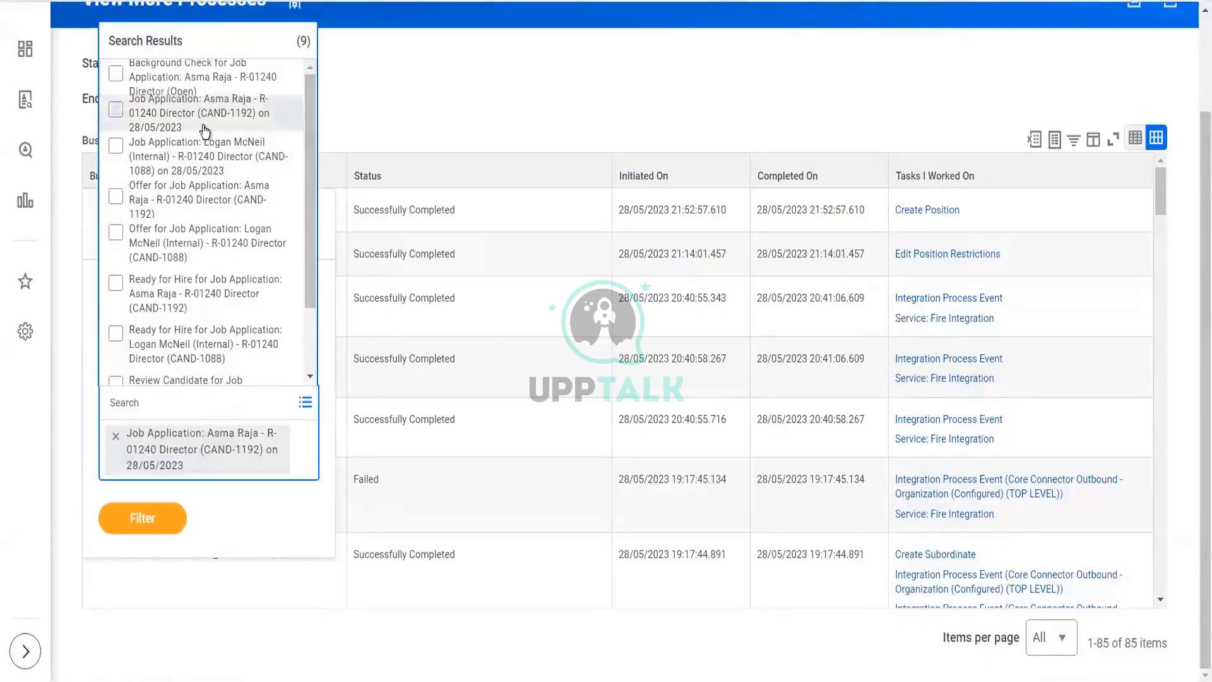
pyautogui.click(202, 201)
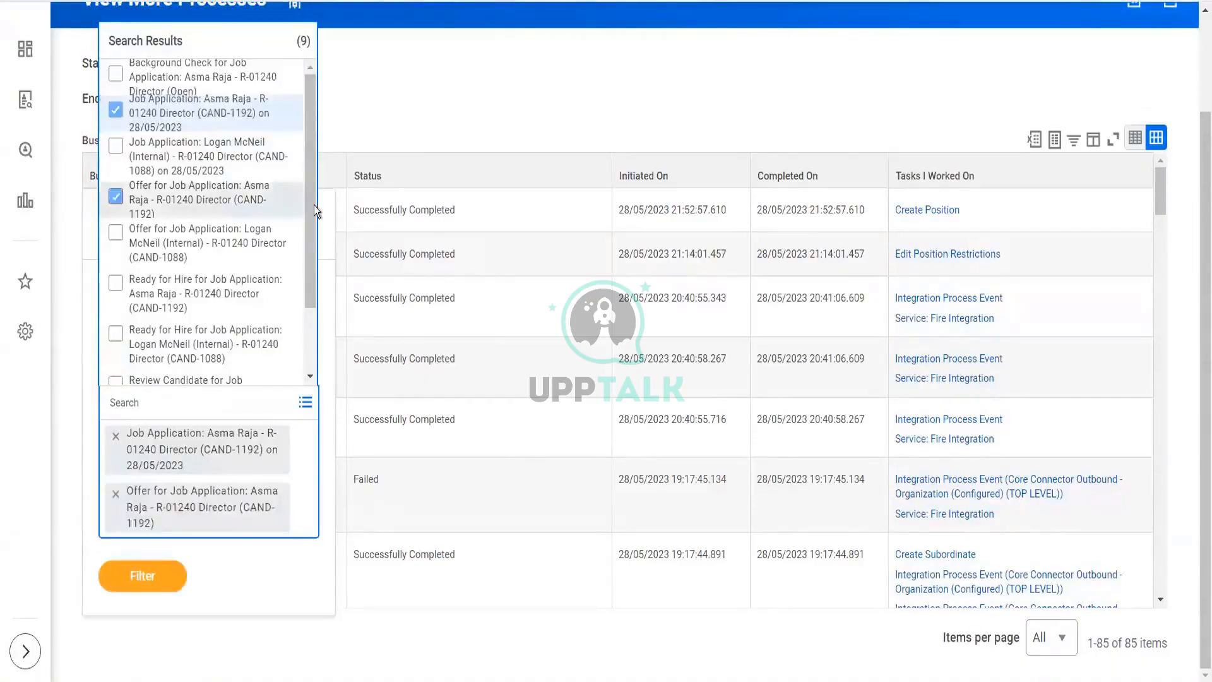
pyautogui.click(146, 573)
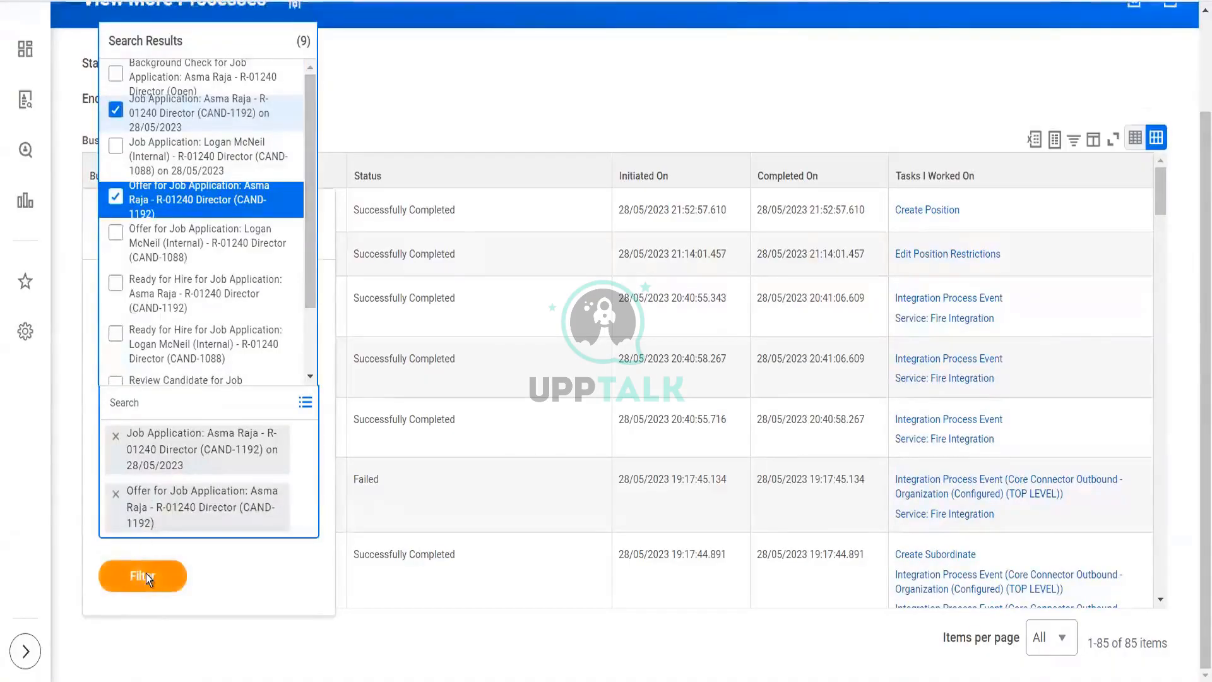
pyautogui.click(146, 553)
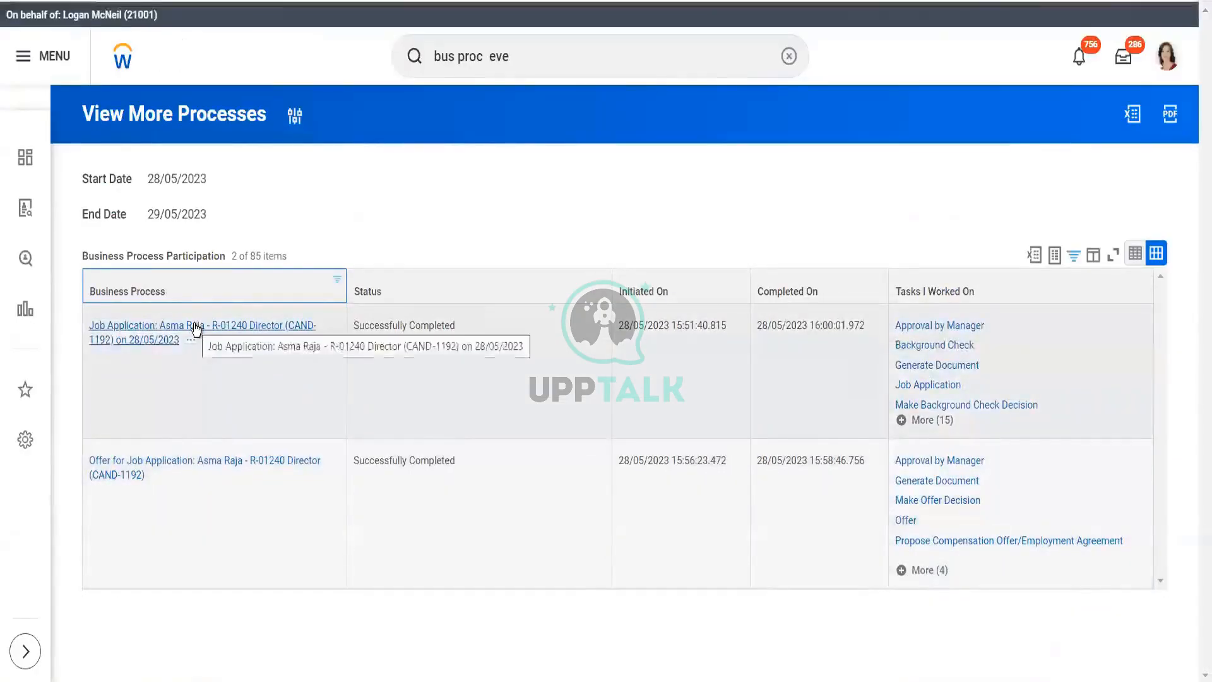
pyautogui.click(196, 329)
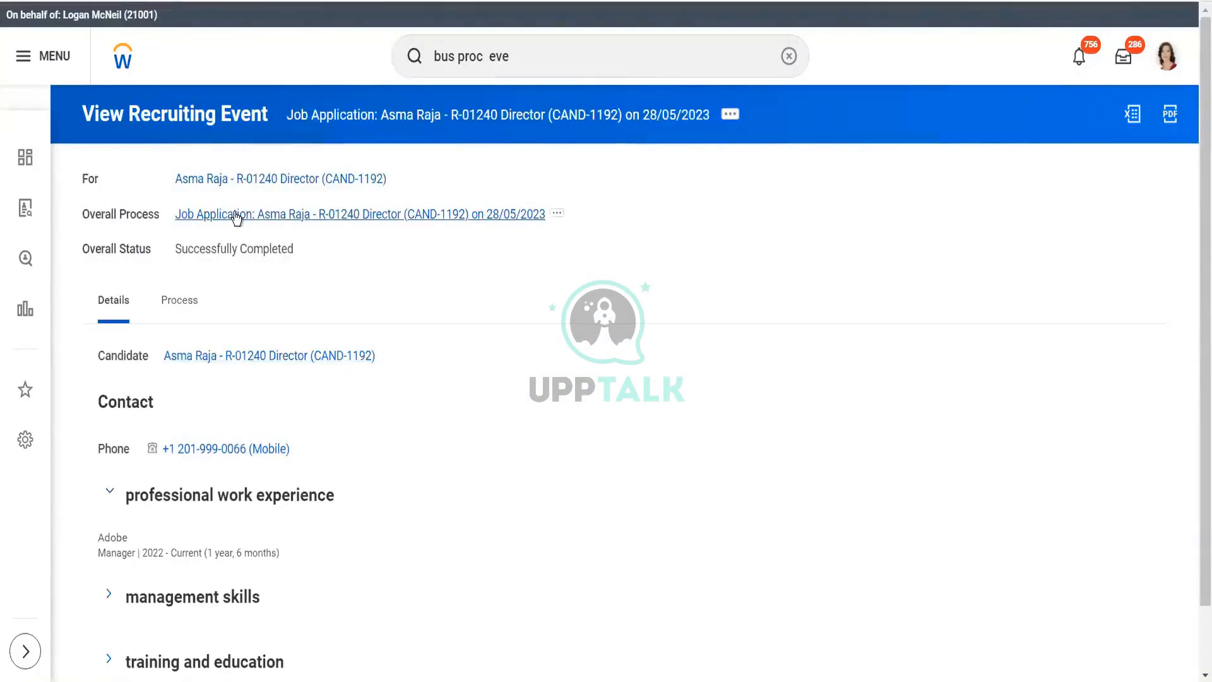
# - Show the Process tab and scroll the 21-item history down to Ready for Hire: Automatic Complete
pyautogui.click(177, 306)
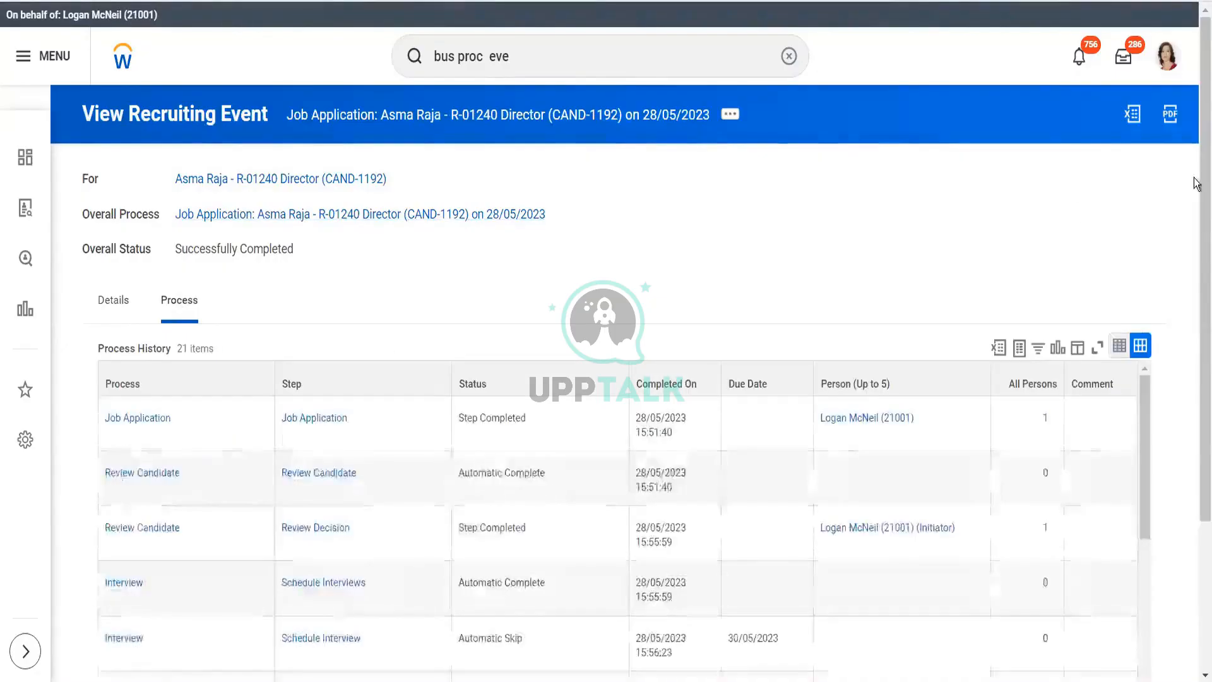
pyautogui.moveTo(1195, 218); pyautogui.dragTo(1196, 373)
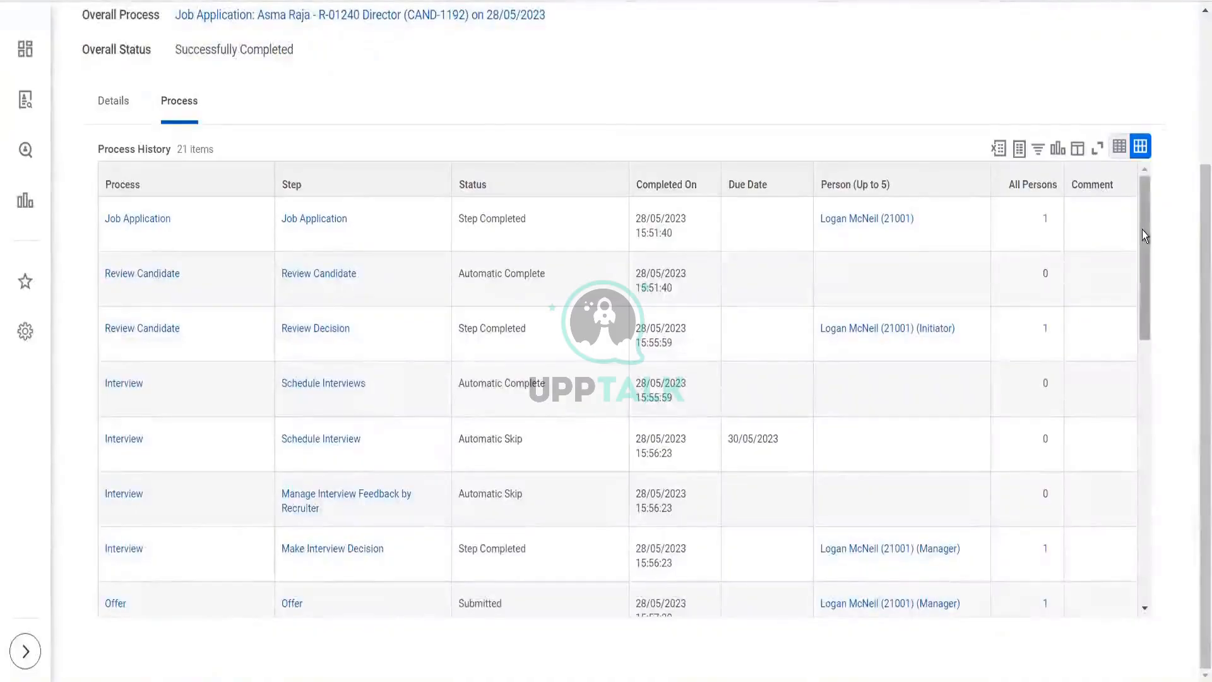
pyautogui.moveTo(1142, 230); pyautogui.dragTo(1146, 247)
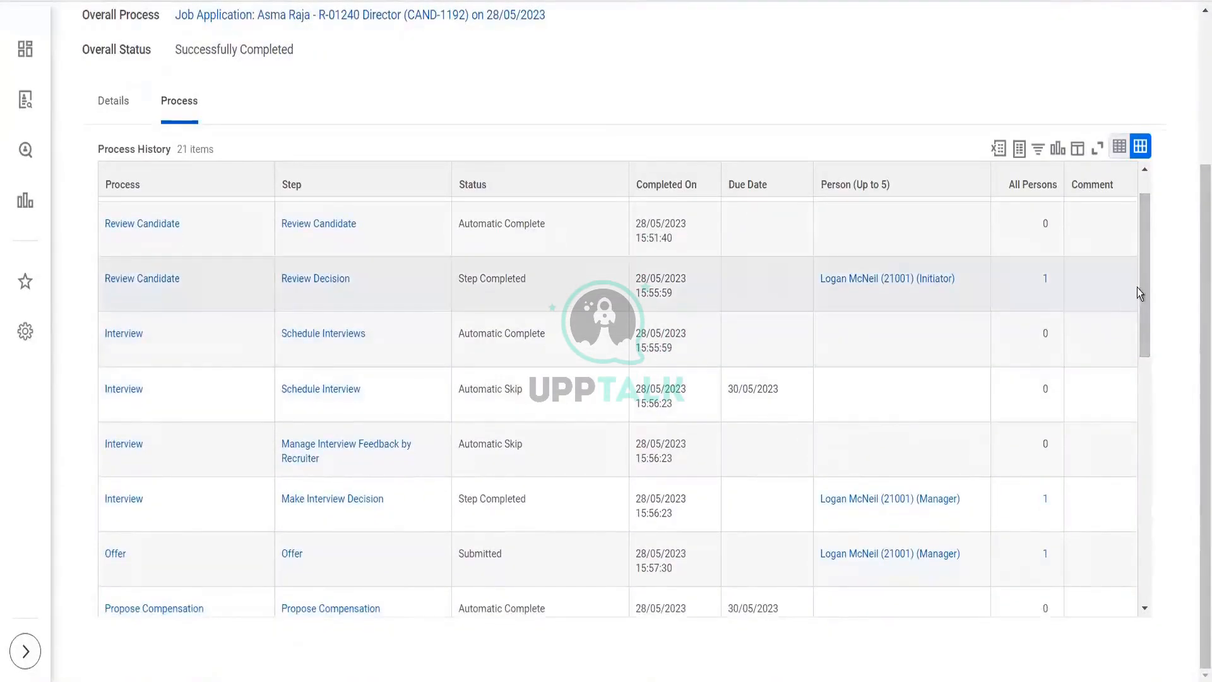
pyautogui.moveTo(1145, 285); pyautogui.dragTo(1153, 386)
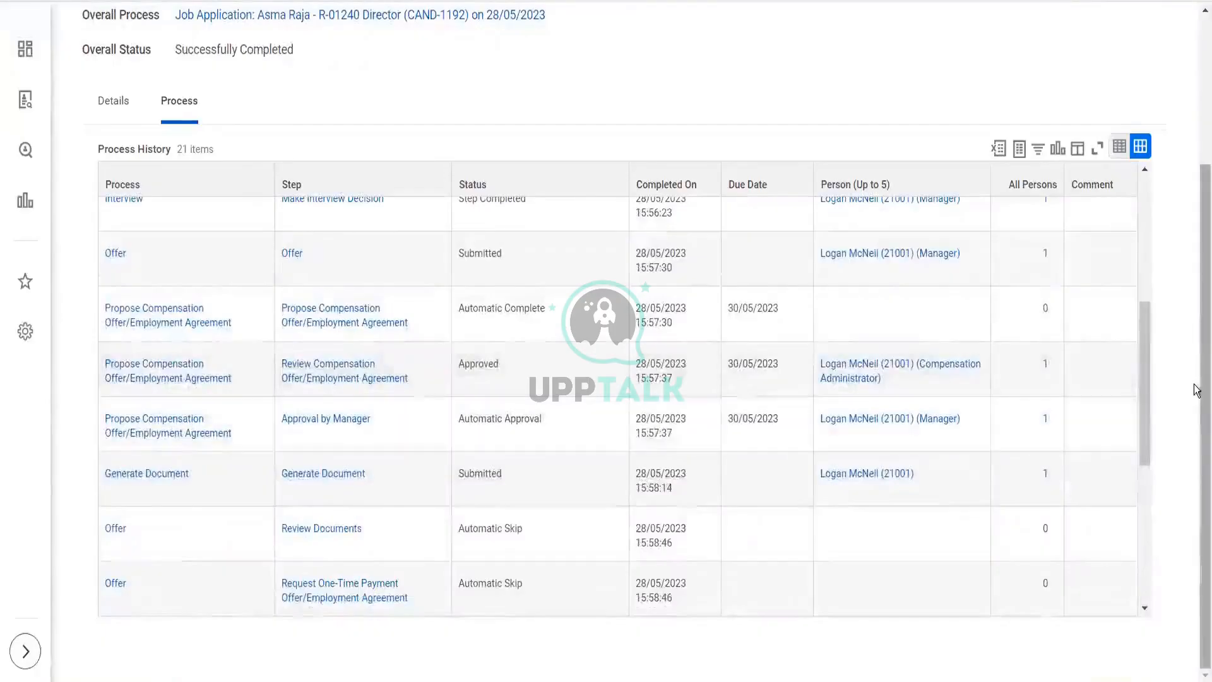
pyautogui.moveTo(1146, 372); pyautogui.dragTo(1150, 468)
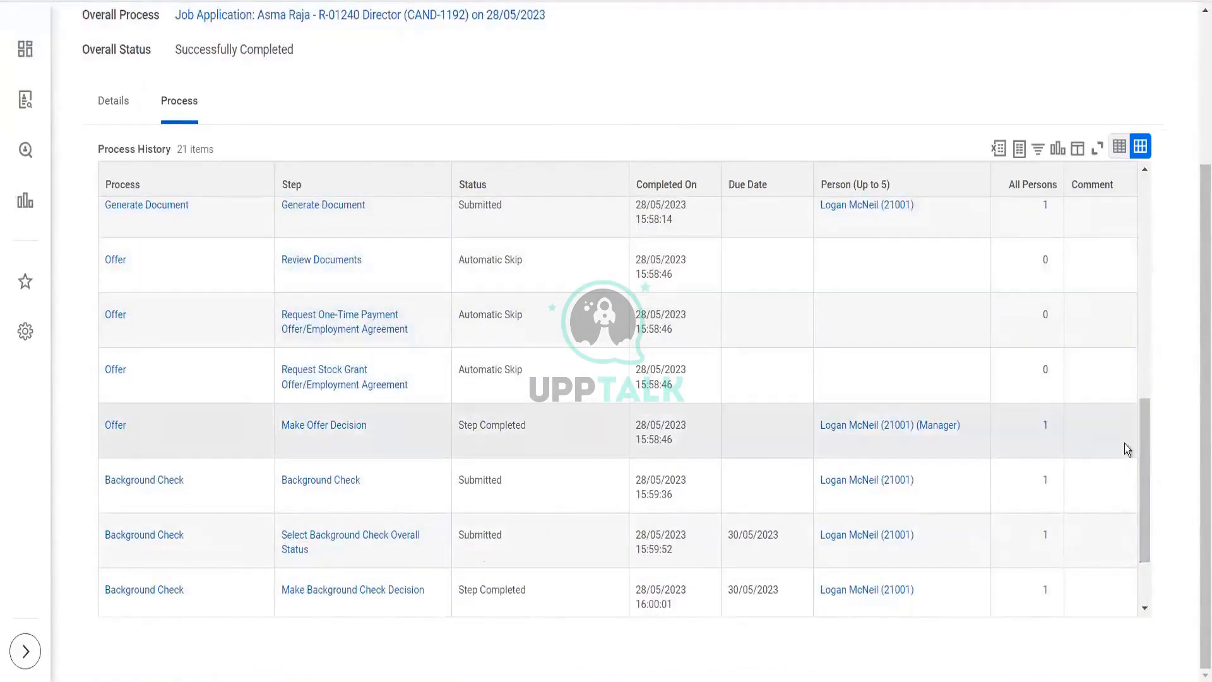
pyautogui.moveTo(1147, 442); pyautogui.dragTo(1154, 520)
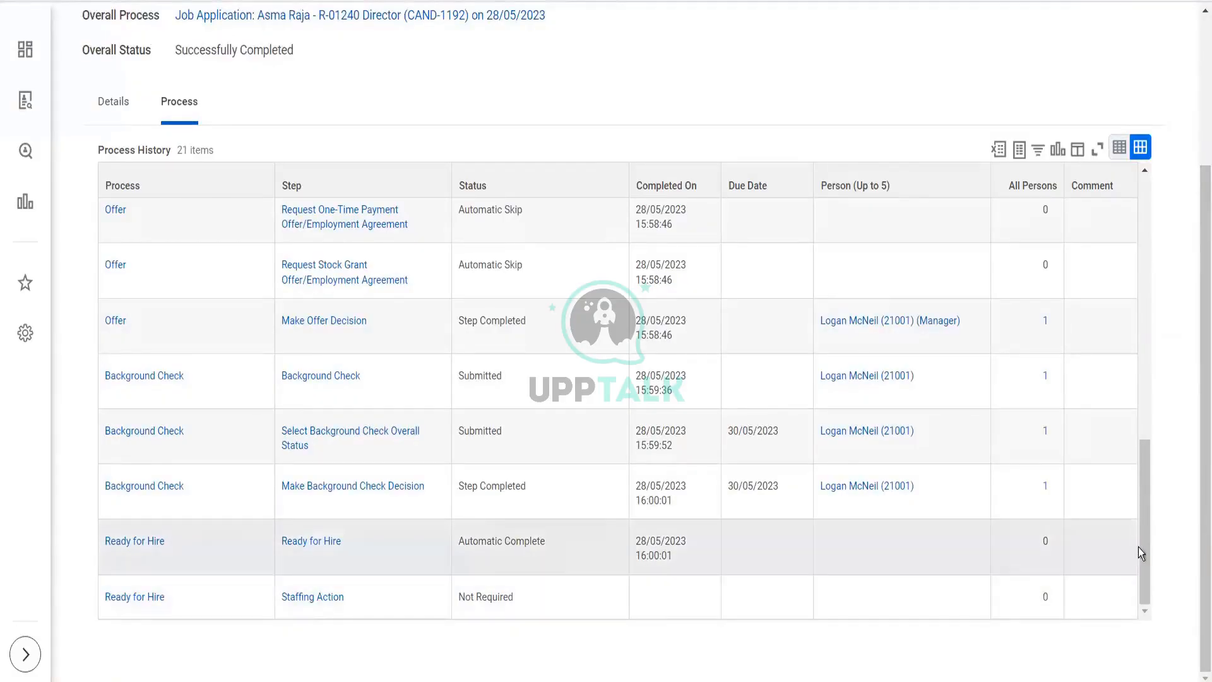
pyautogui.moveTo(1143, 550); pyautogui.dragTo(1142, 581)
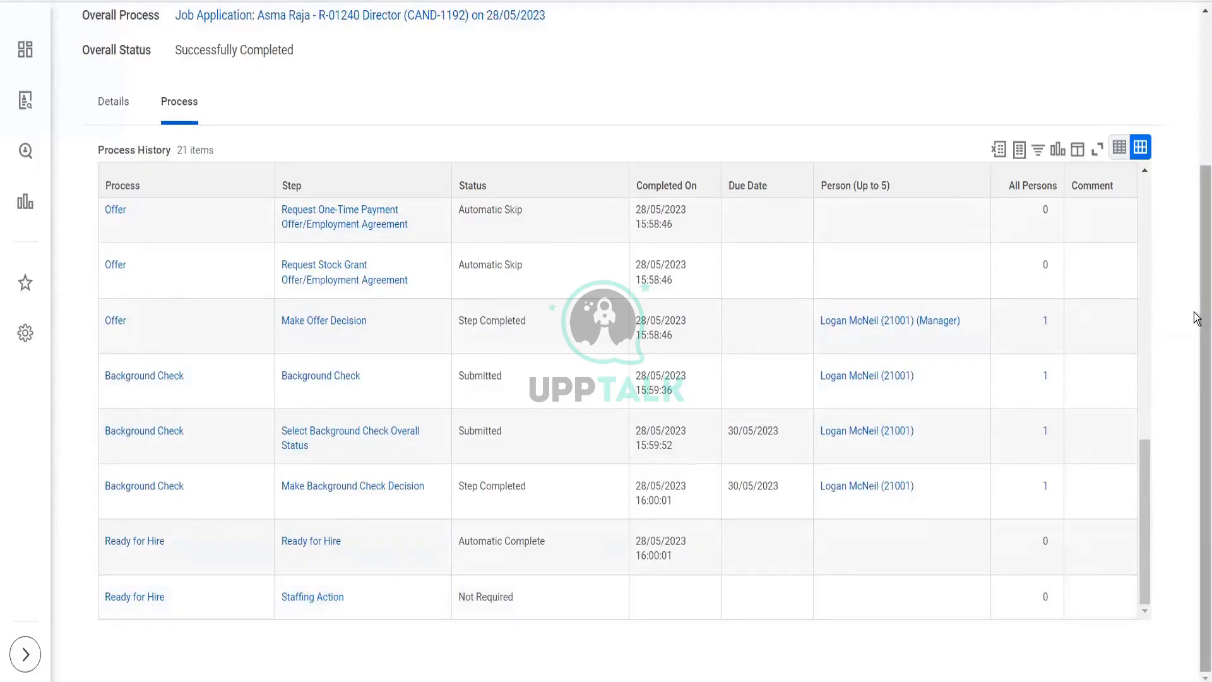
pyautogui.moveTo(1200, 315); pyautogui.dragTo(1196, 396)
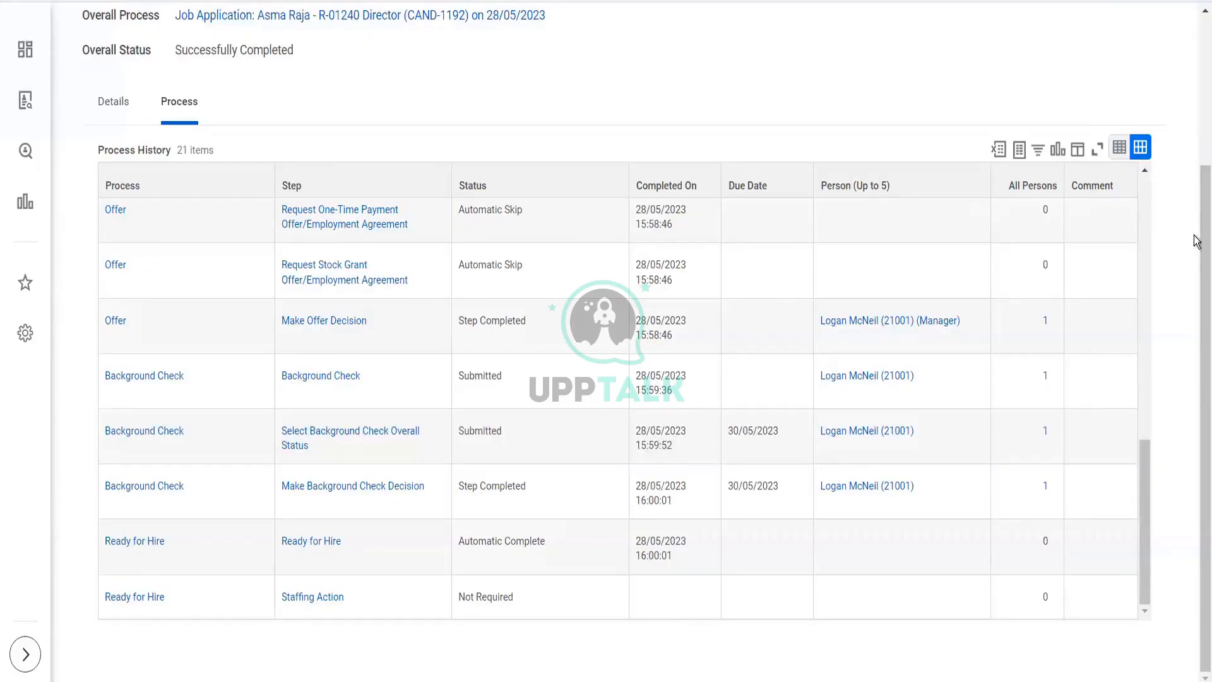
pyautogui.scroll(3, 1197, 244)
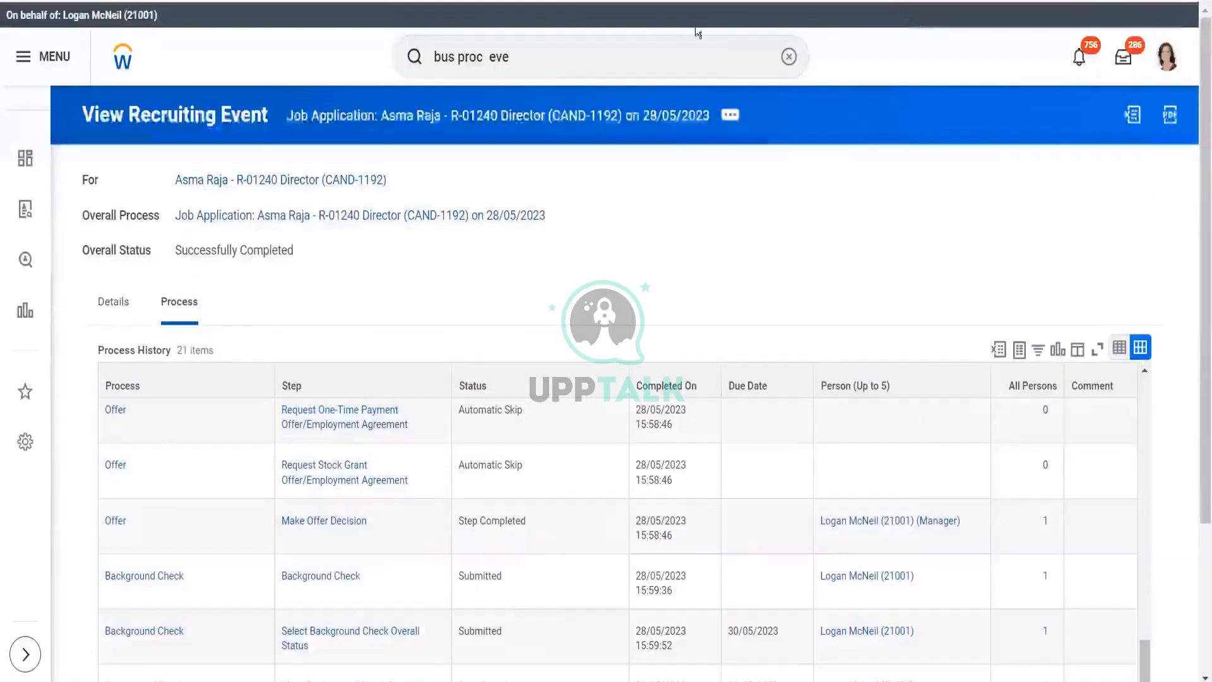
# - Search 'bp:edit job' and open the other candidate's In Progress R-01240 Director job application
pyautogui.click(548, 55)
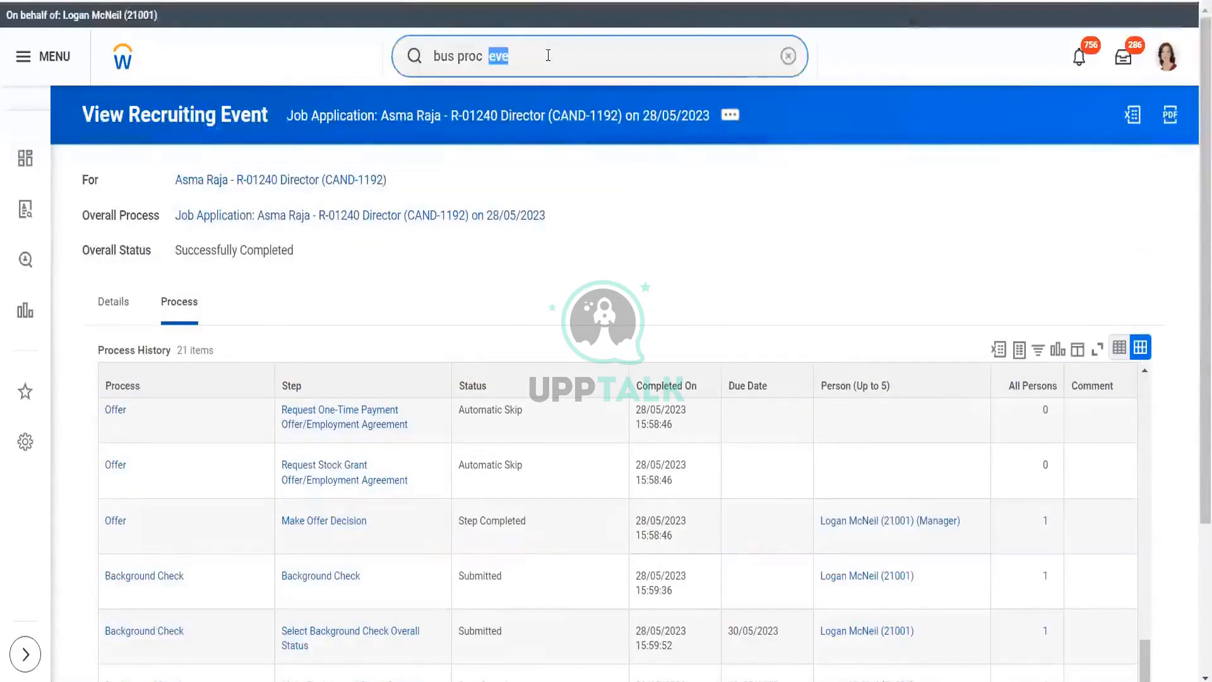
pyautogui.write('bp:e')
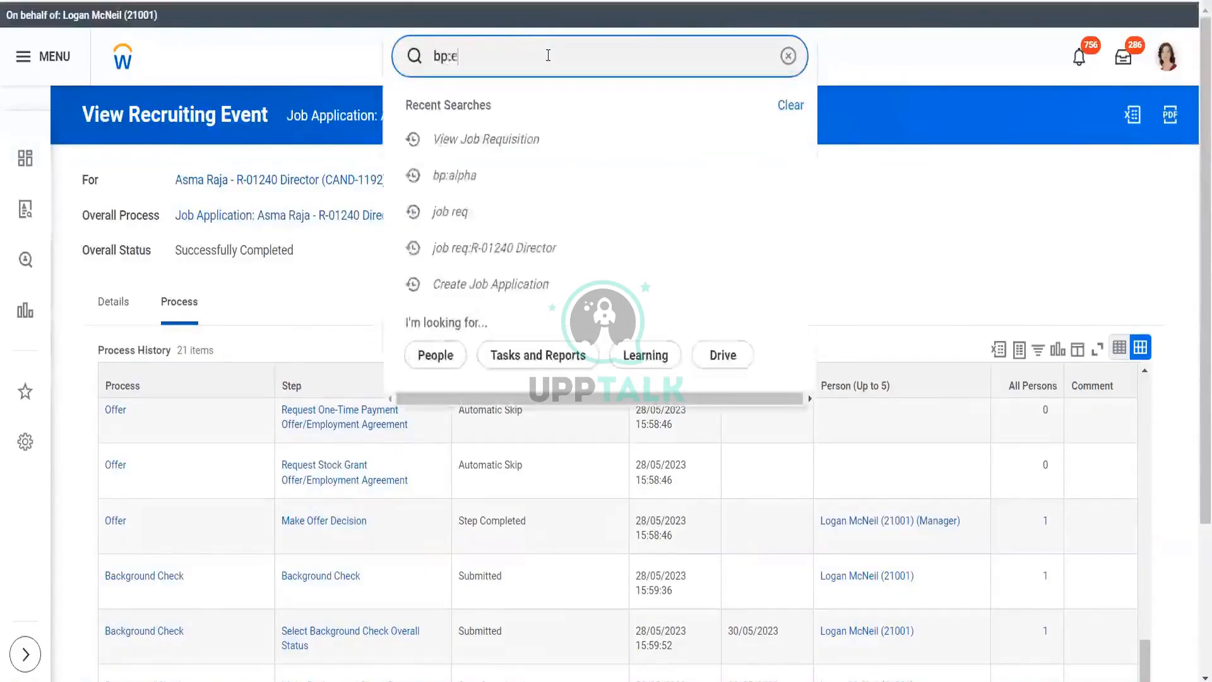
pyautogui.write('dit job')
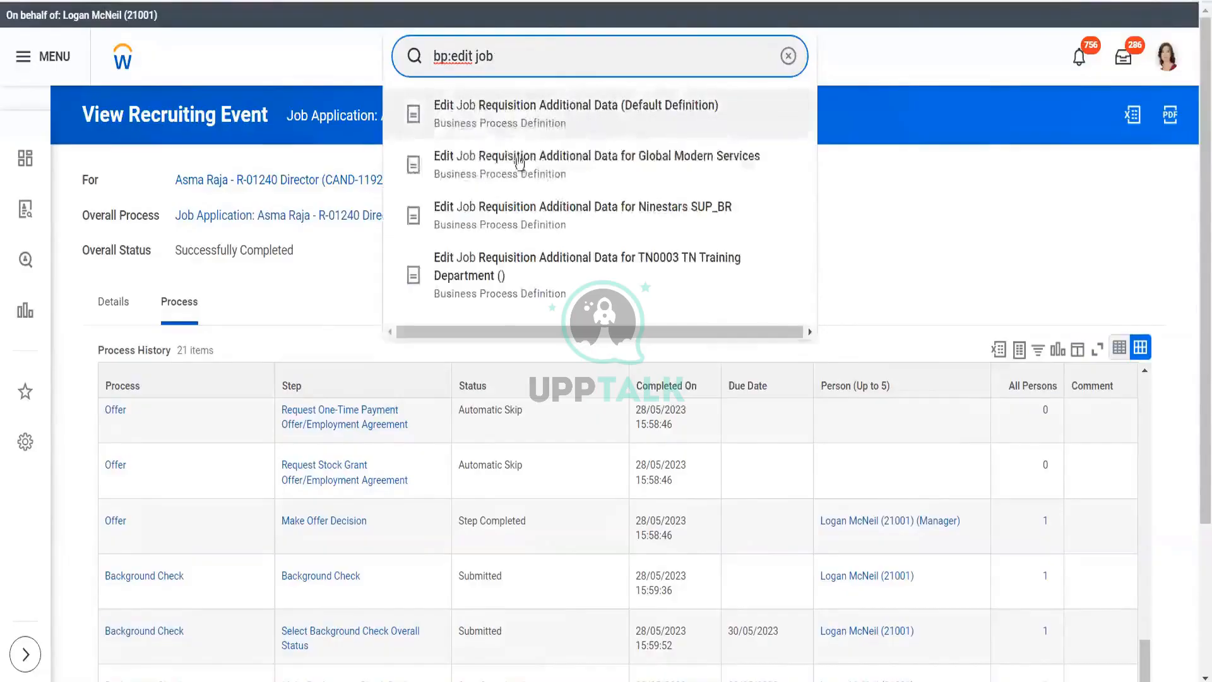
pyautogui.click(457, 104)
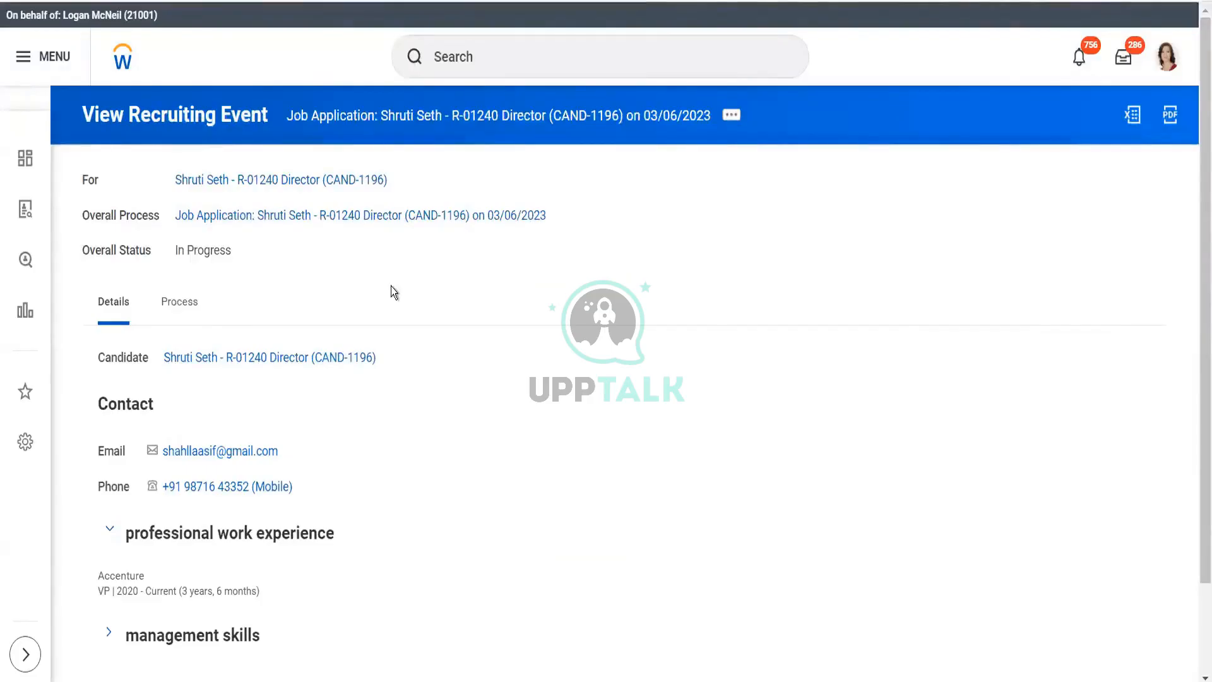
# - Show the application's 11-item process history and view the event's related actions
pyautogui.click(173, 307)
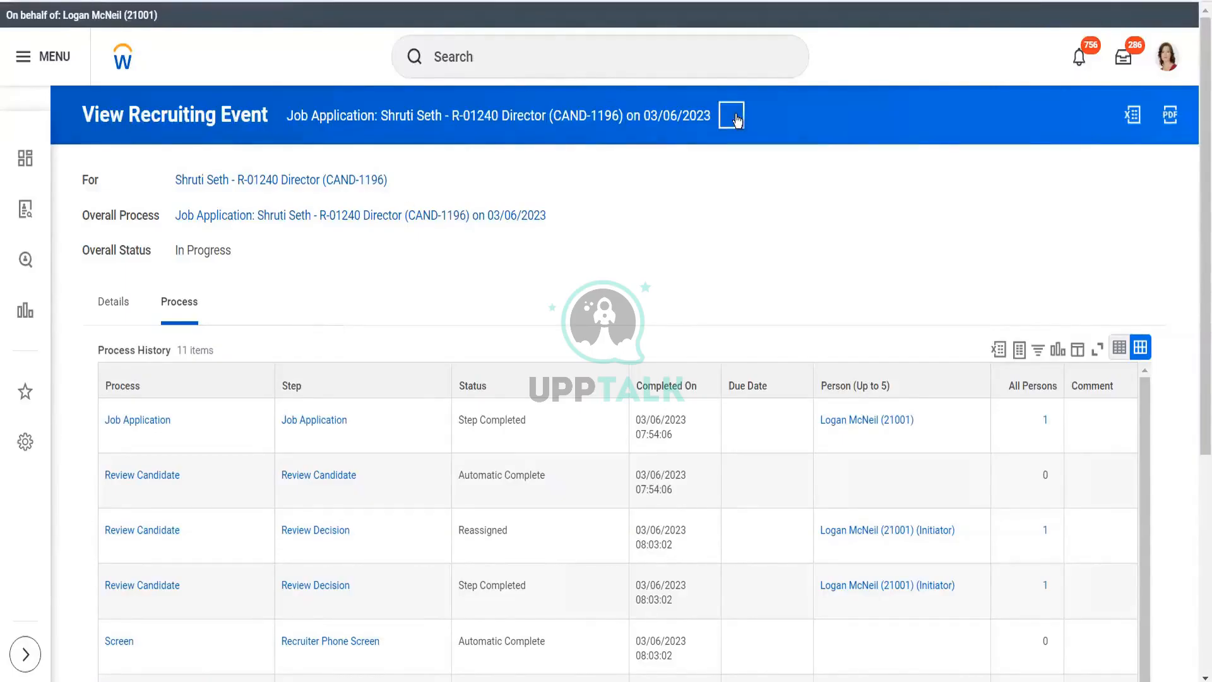
pyautogui.click(733, 116)
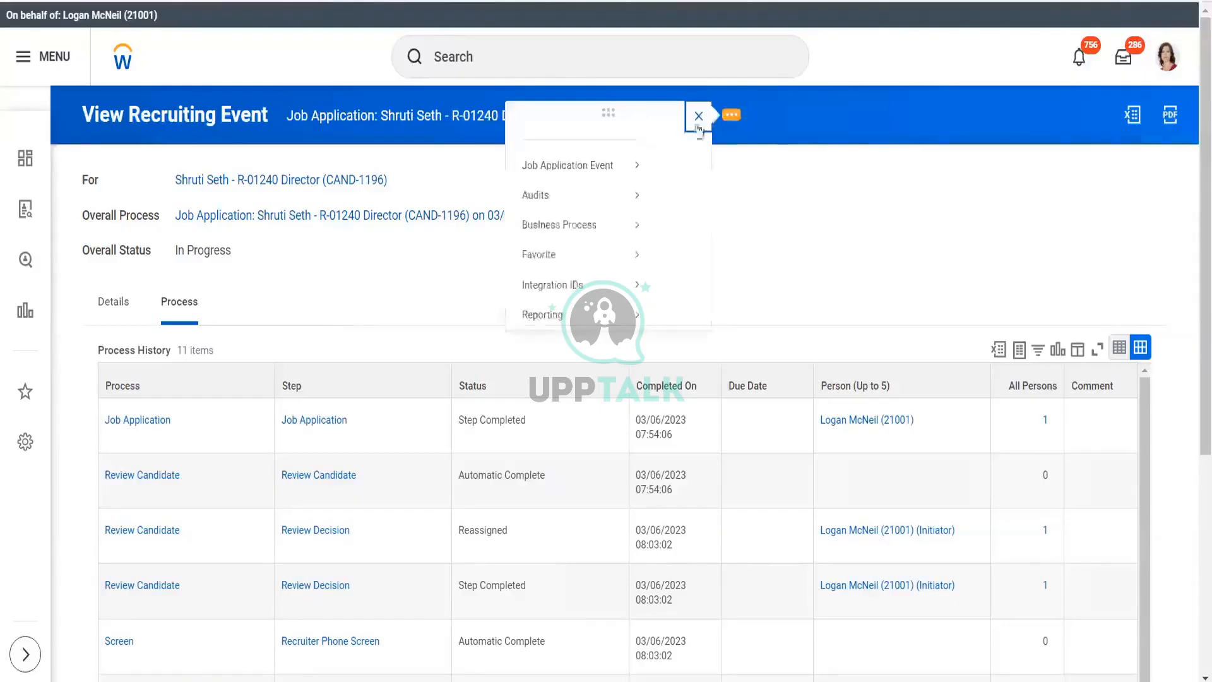
pyautogui.moveTo(96, 250)
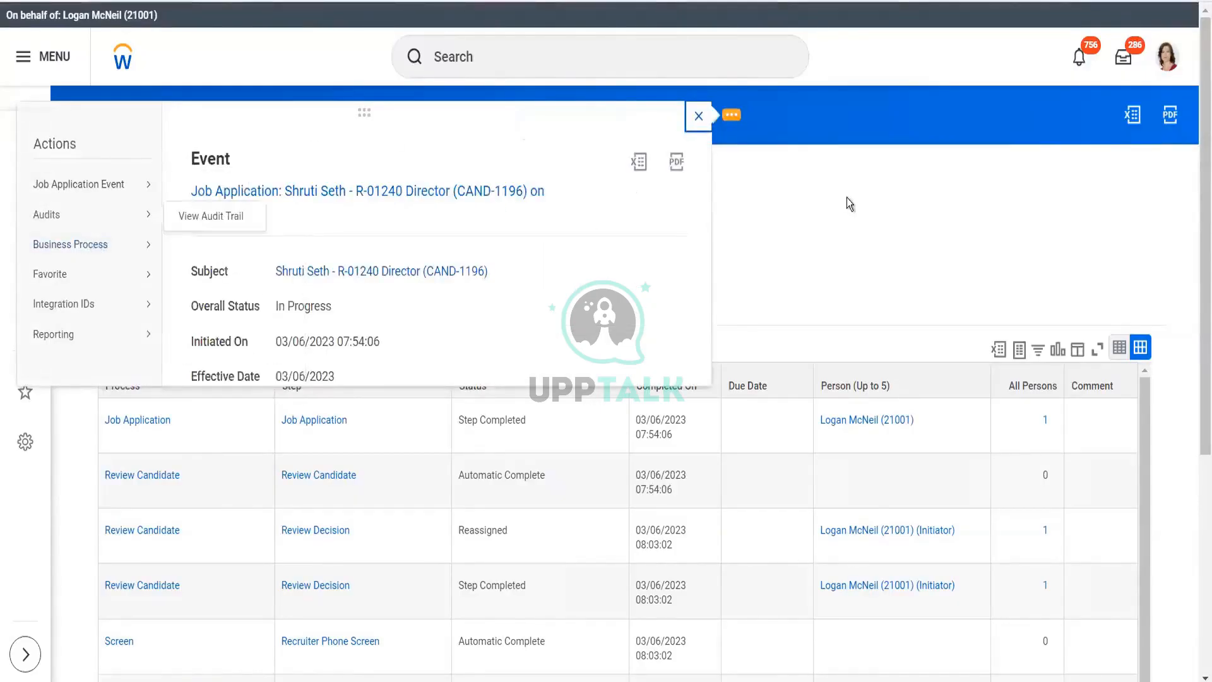
pyautogui.click(497, 56)
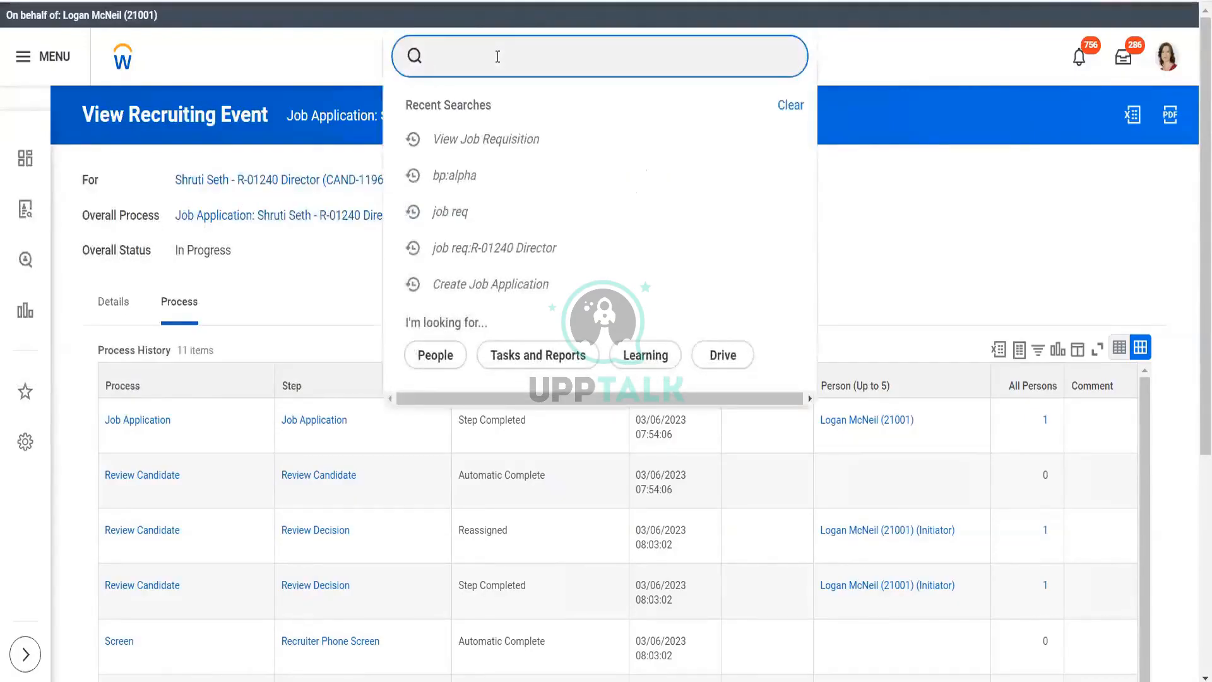
# - Search 'bp : hire', open Hire for BP_Apple Executive Department, and start Rule Based Business Process Configuration
pyautogui.write('bp : hire')
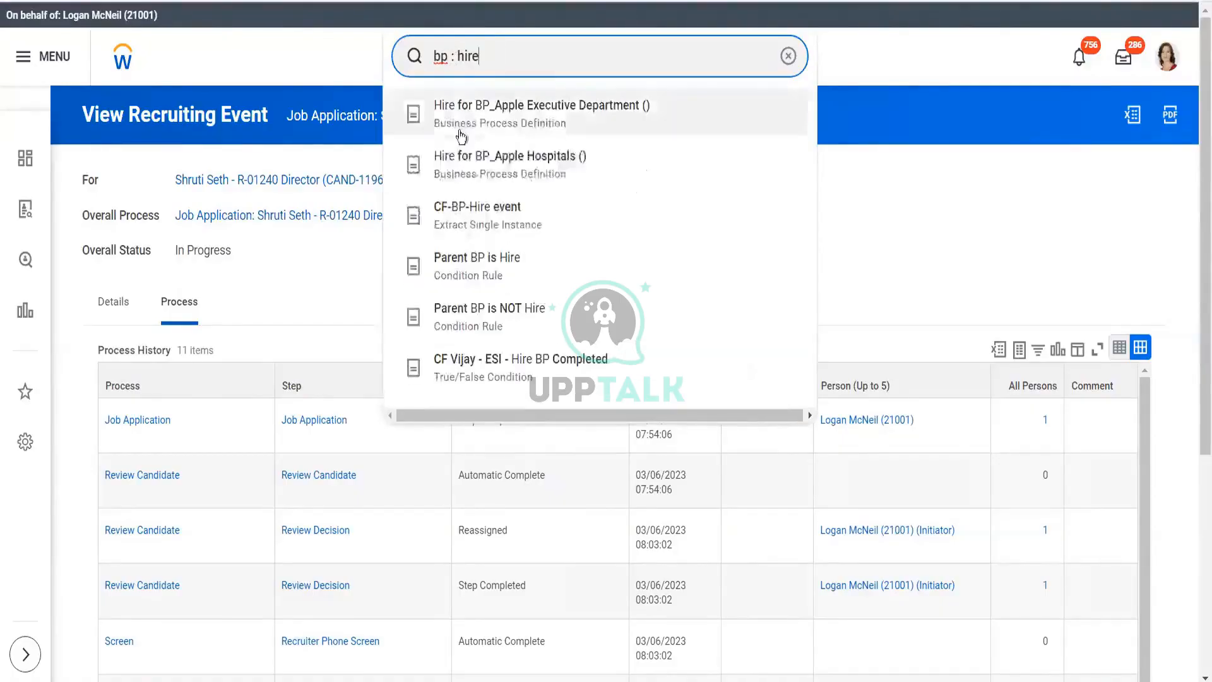
pyautogui.click(474, 125)
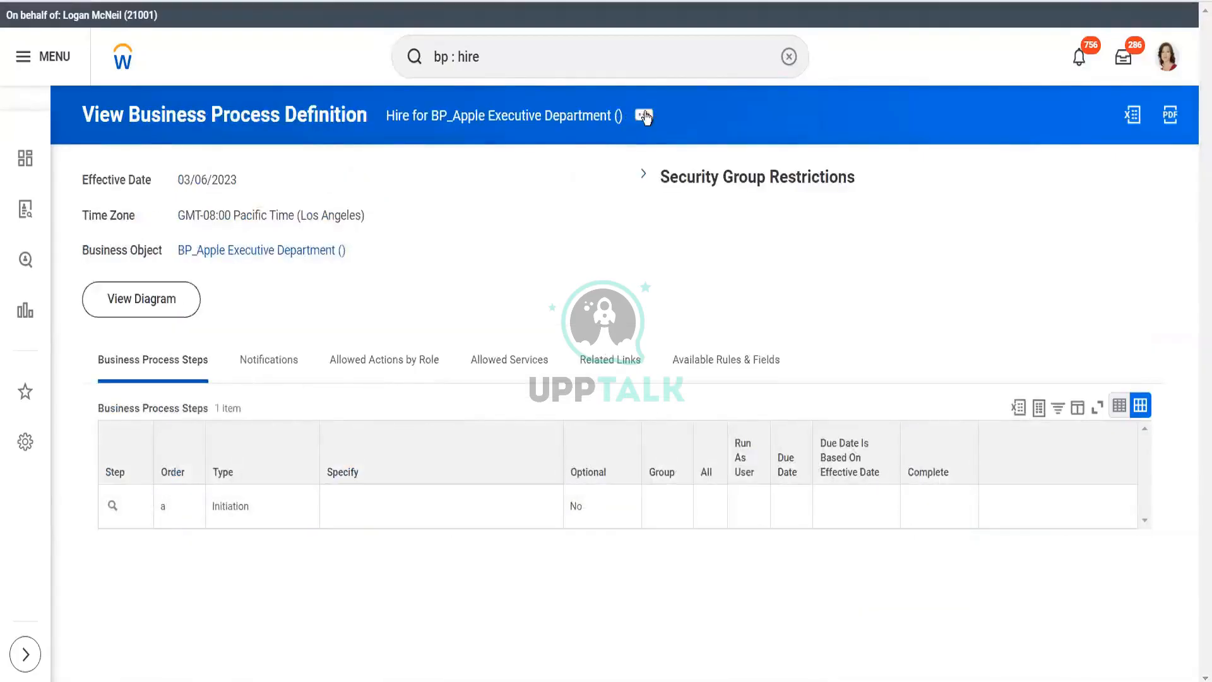
pyautogui.click(644, 120)
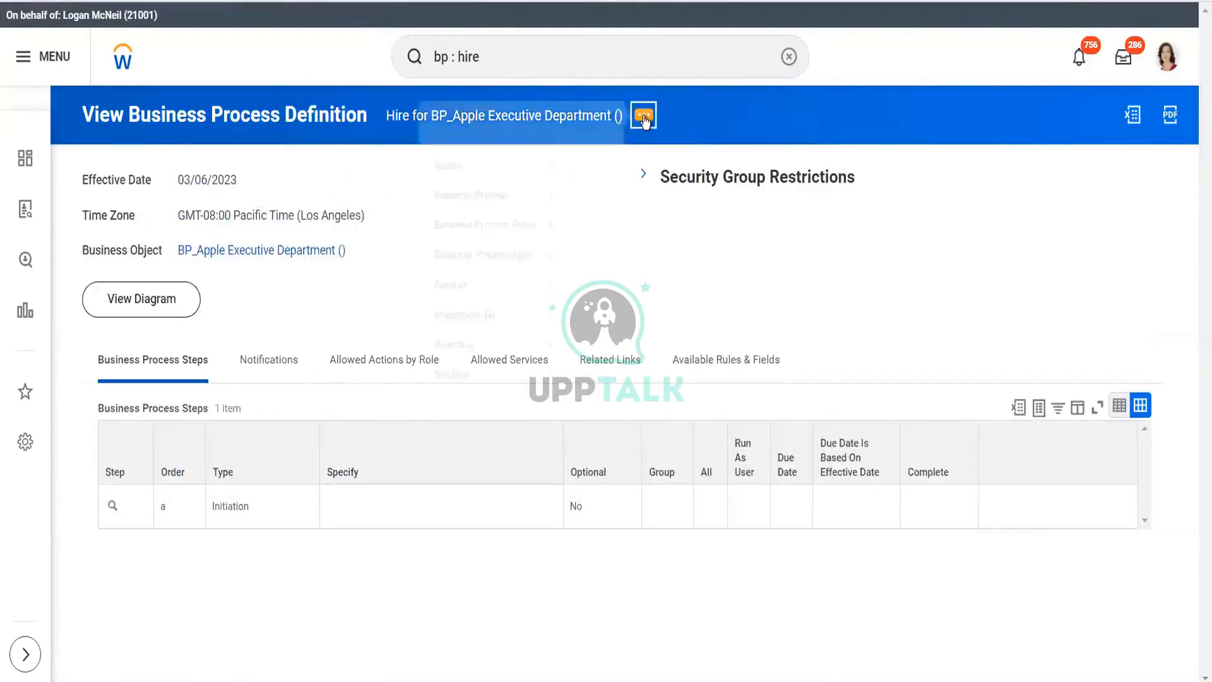
pyautogui.moveTo(164, 226)
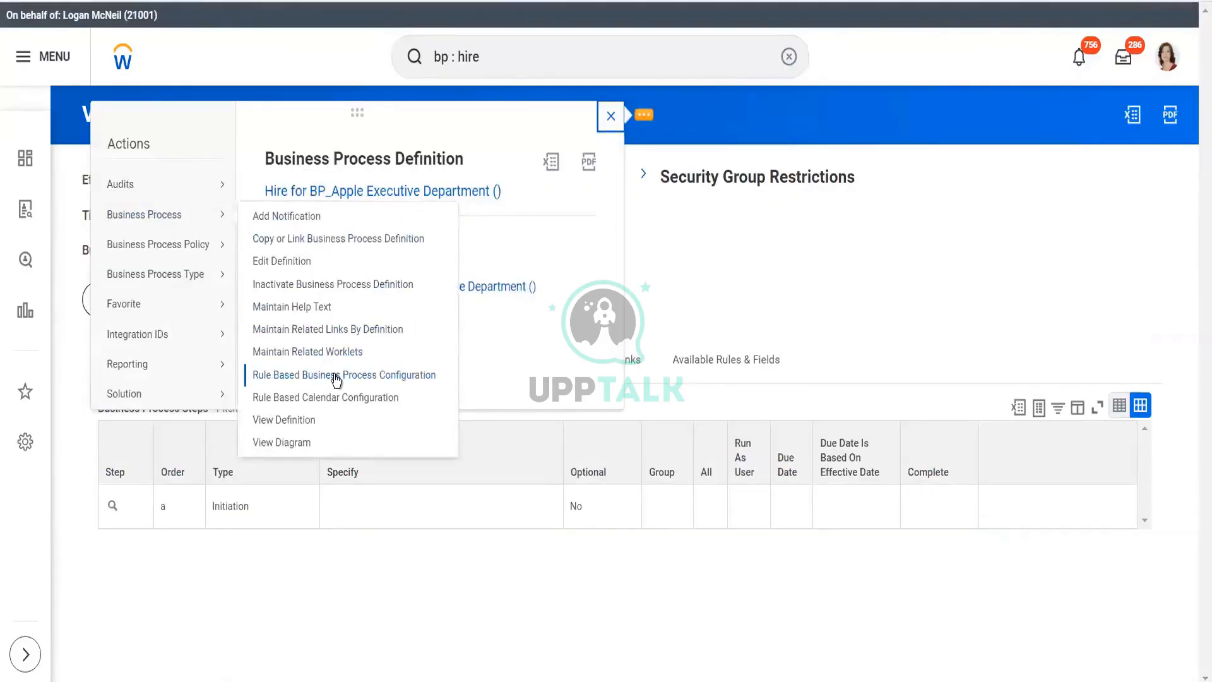
pyautogui.click(370, 376)
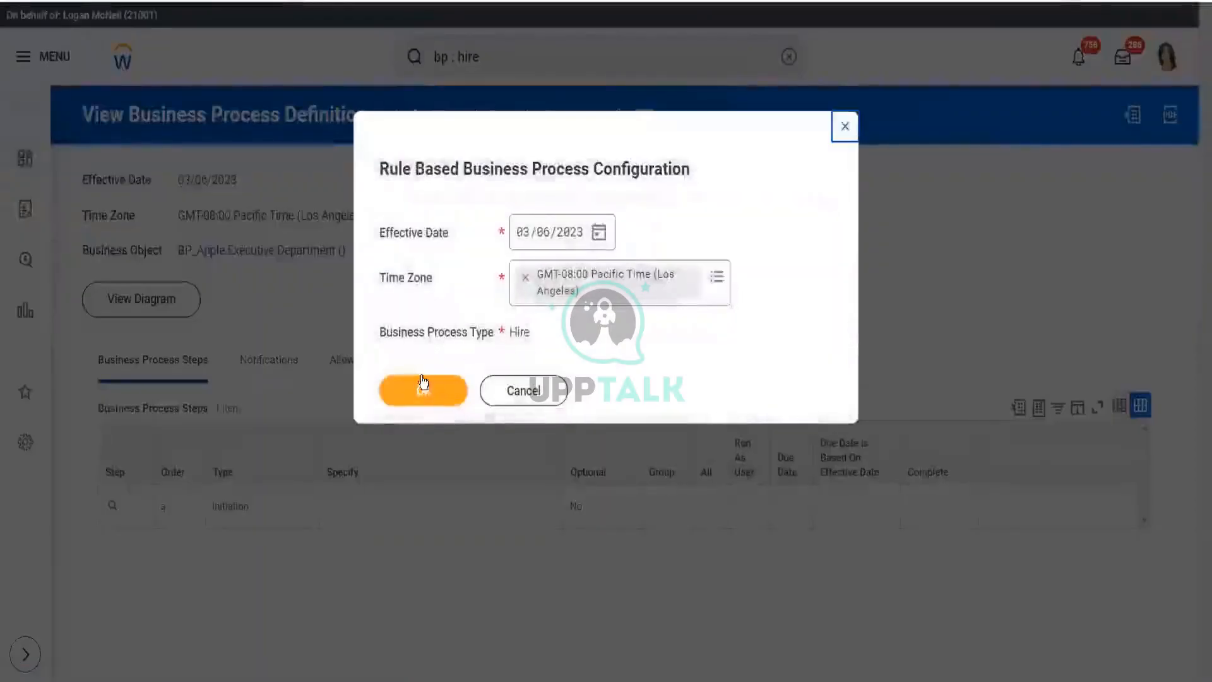
# - Accept the effective date, review the Test Manager - VMS and AM44_Developer rules, then cancel without saving
pyautogui.click(423, 385)
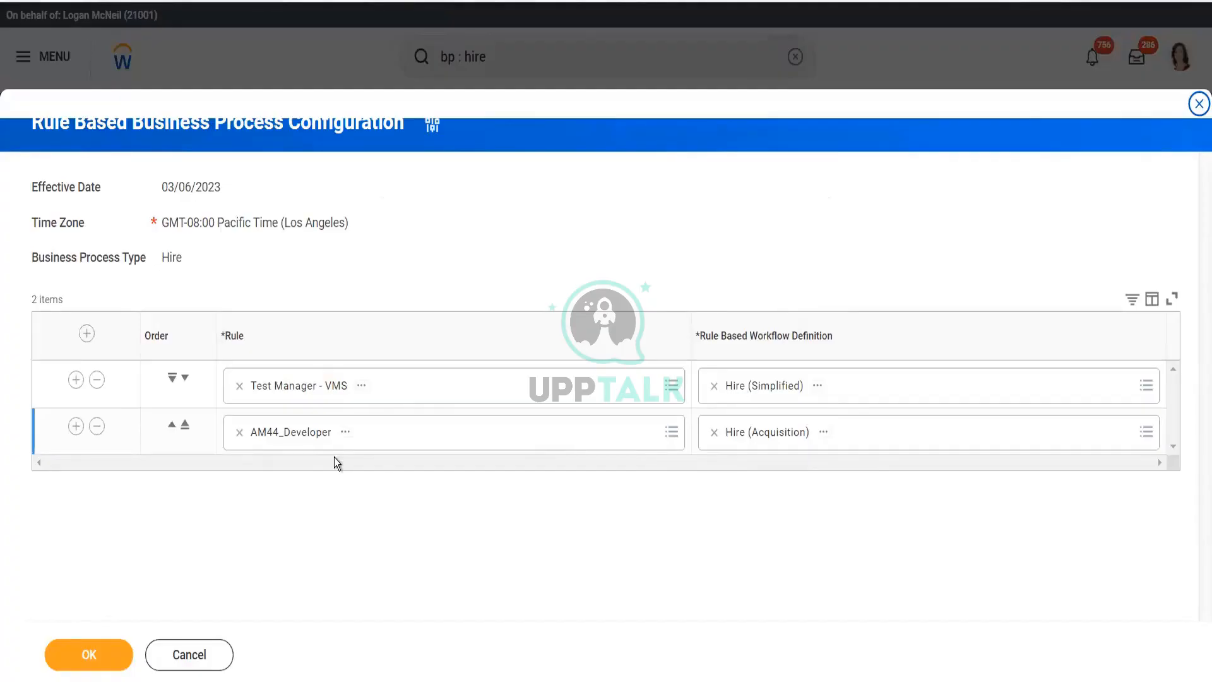
pyautogui.click(185, 655)
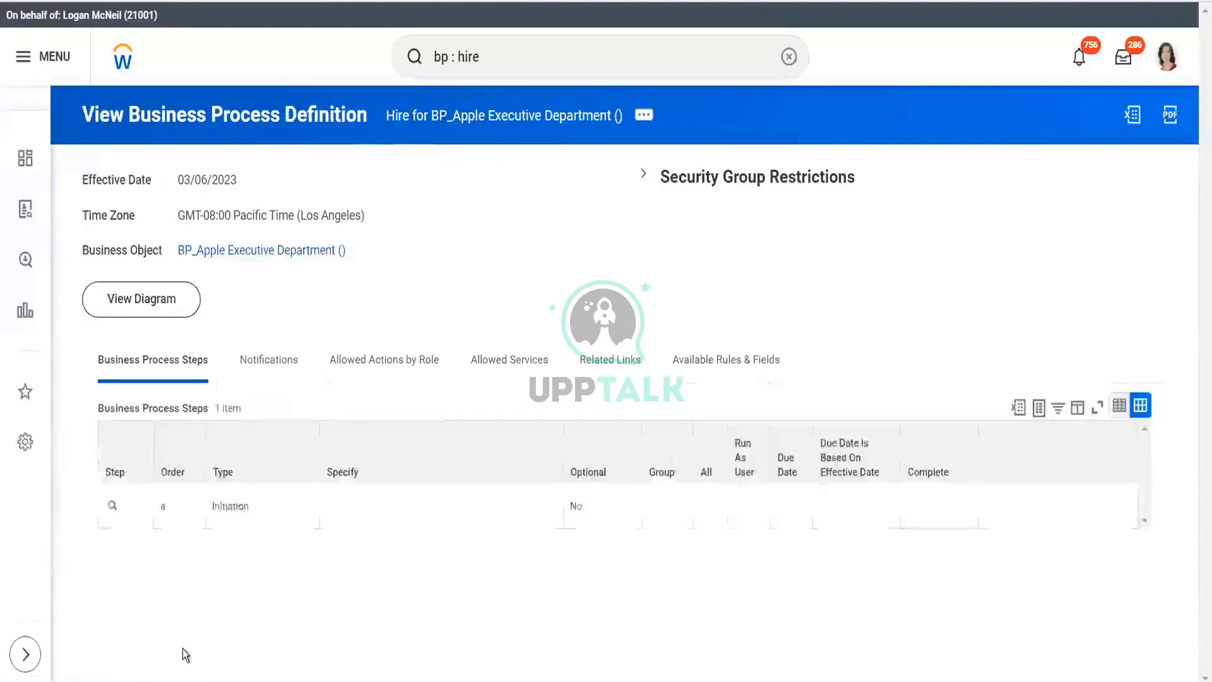
# - Replace the hire search with 'bp:alpha' to list the Alpha Sup Org Department process definitions
pyautogui.click(490, 58)
pyautogui.press('BackSpace')
pyautogui.press('BackSpace')
pyautogui.press('BackSpace')
pyautogui.press('BackSpace')
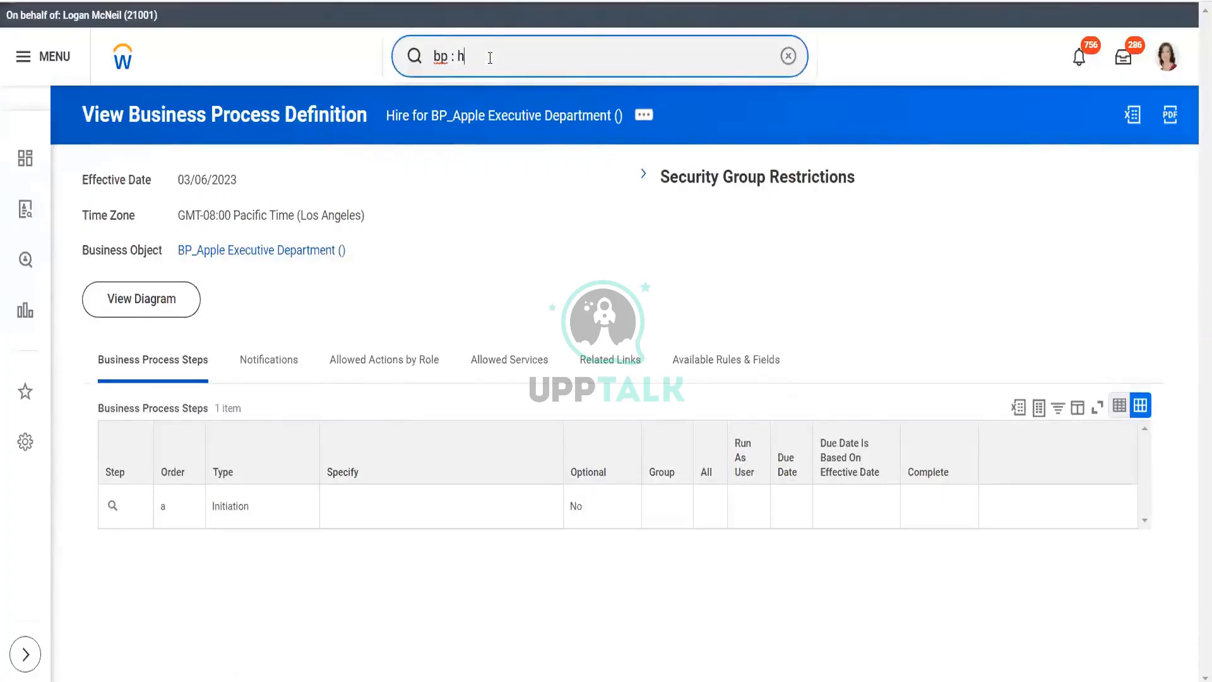
pyautogui.write('job req')
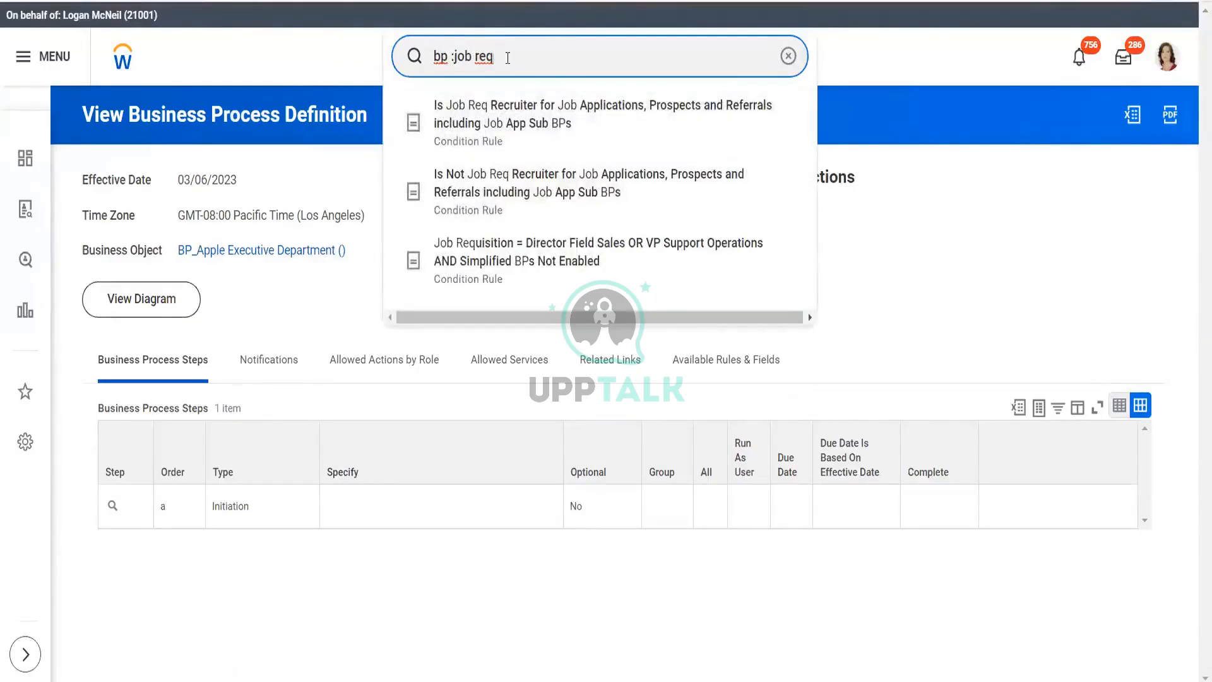
pyautogui.moveTo(507, 58); pyautogui.dragTo(453, 58)
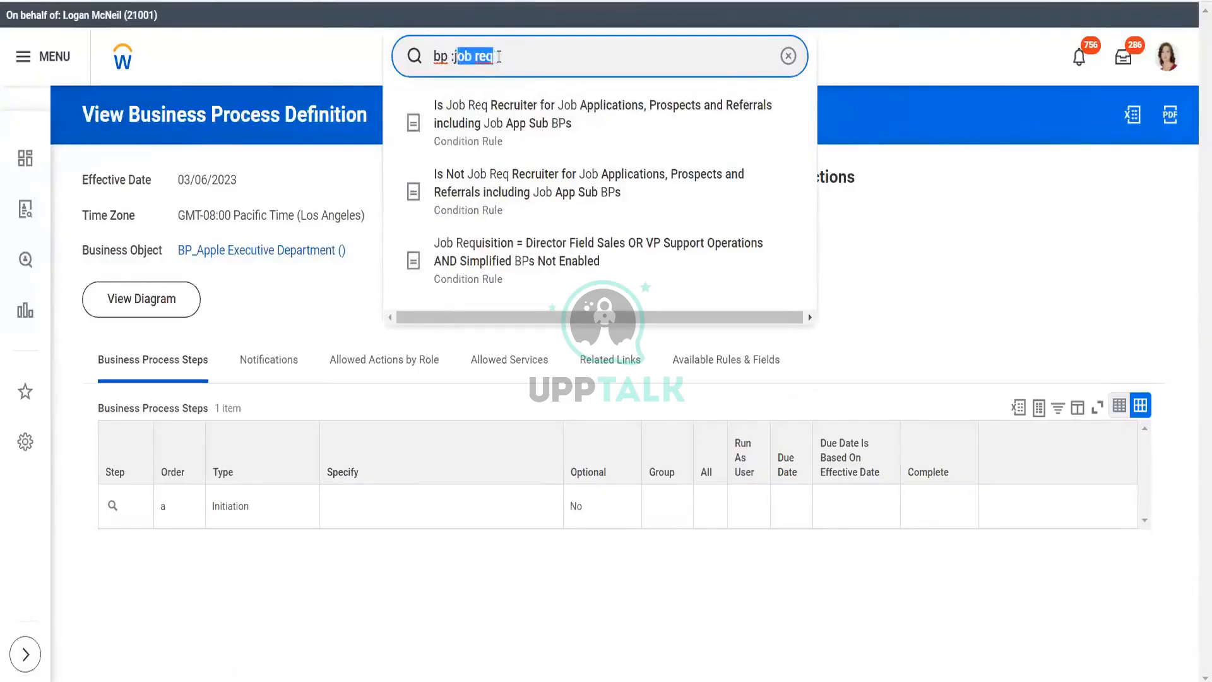
pyautogui.click(499, 56)
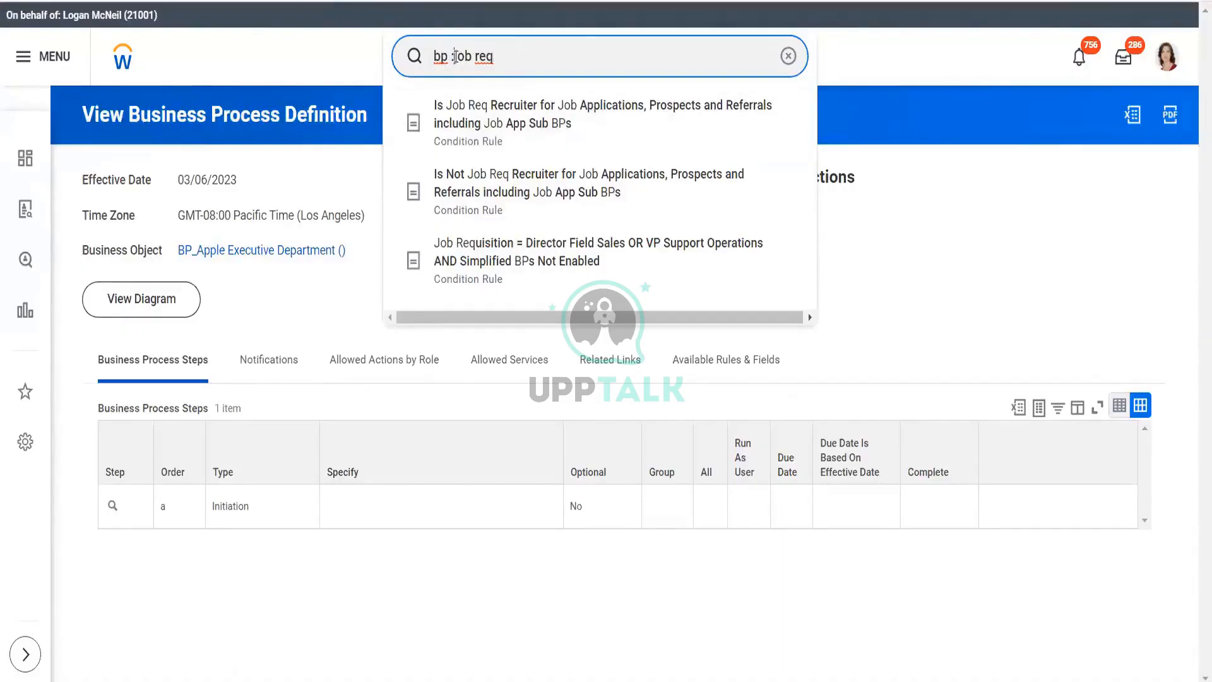
pyautogui.write('apl')
pyautogui.press('BackSpace')
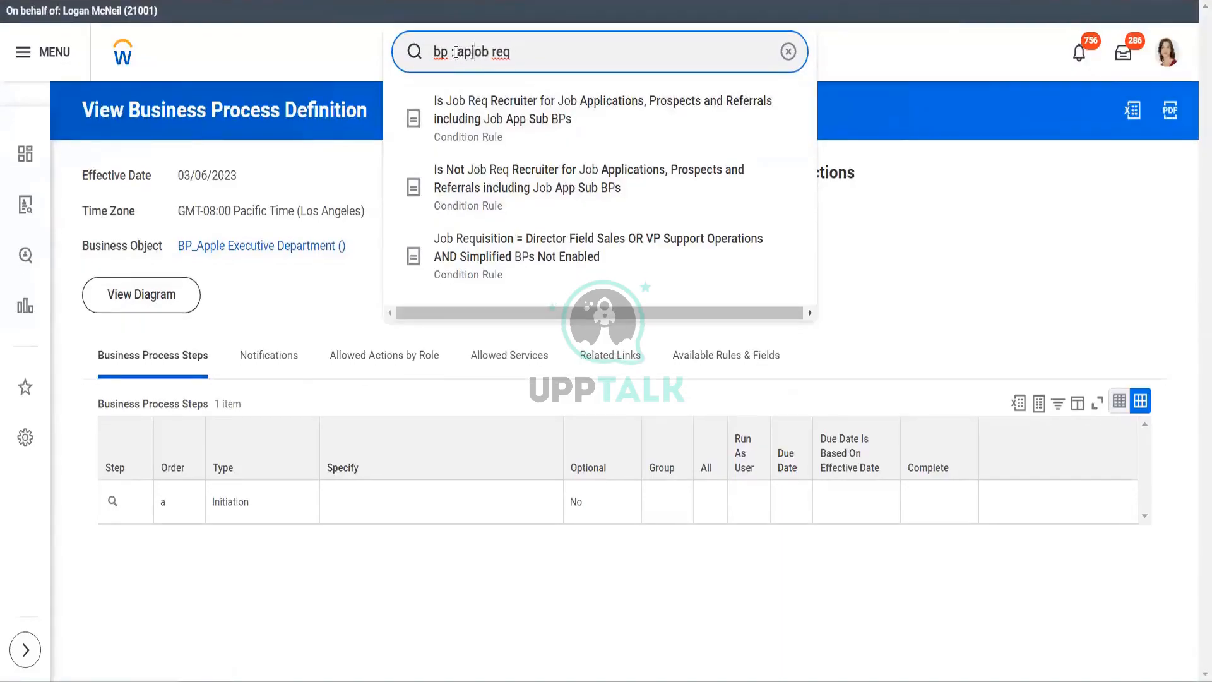
pyautogui.press('BackSpace')
pyautogui.write('lpha')
pyautogui.press('Left')
pyautogui.press('Left')
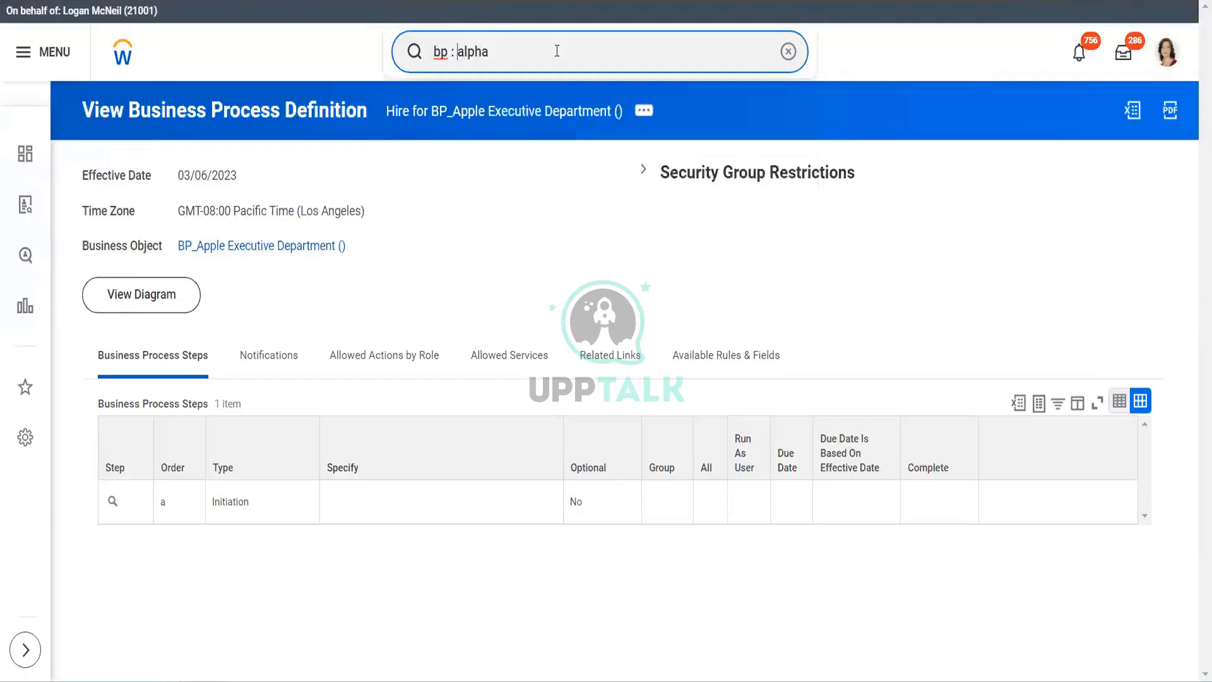
pyautogui.press('BackSpace')
pyautogui.press('BackSpace')
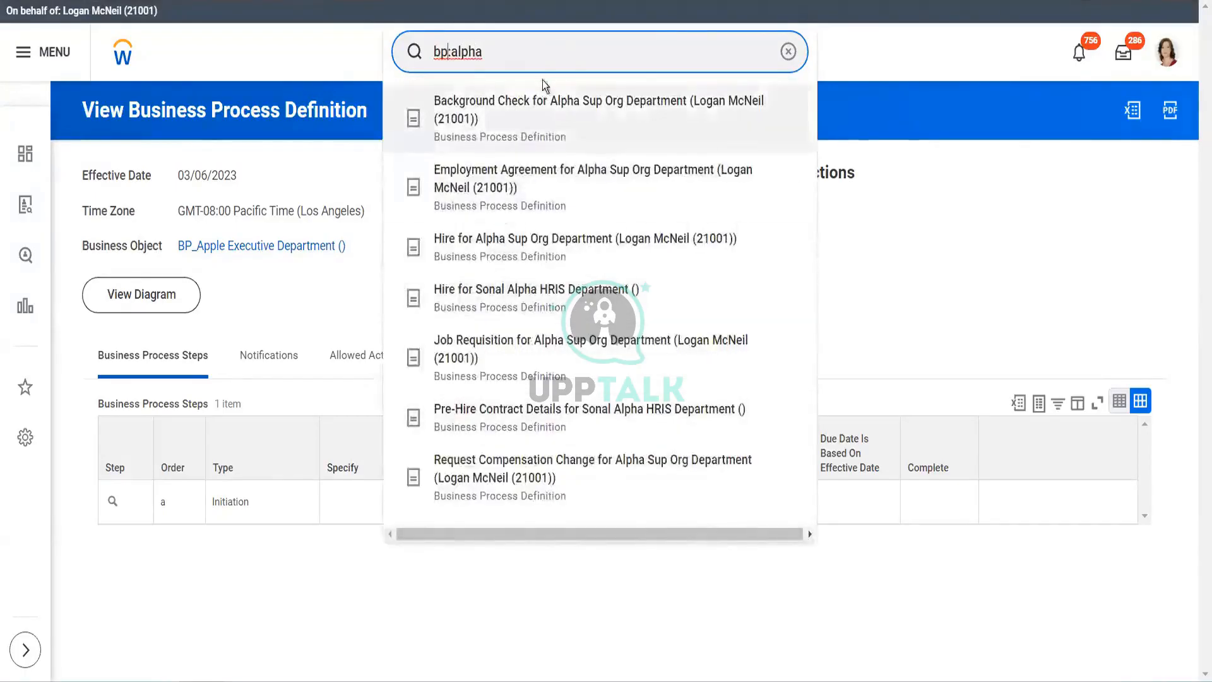
# - Open the Alpha Sup Org Department Job Requisition definition and view its Rule Based Calendar Configuration without changes
pyautogui.click(511, 355)
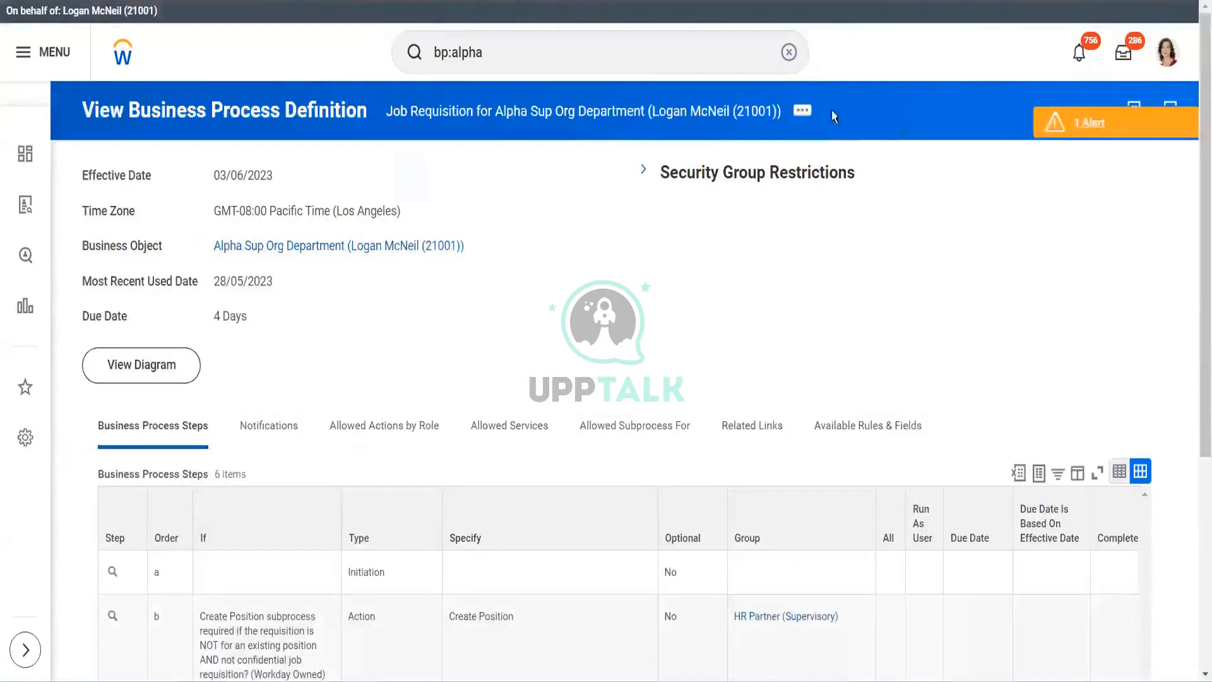
pyautogui.click(808, 117)
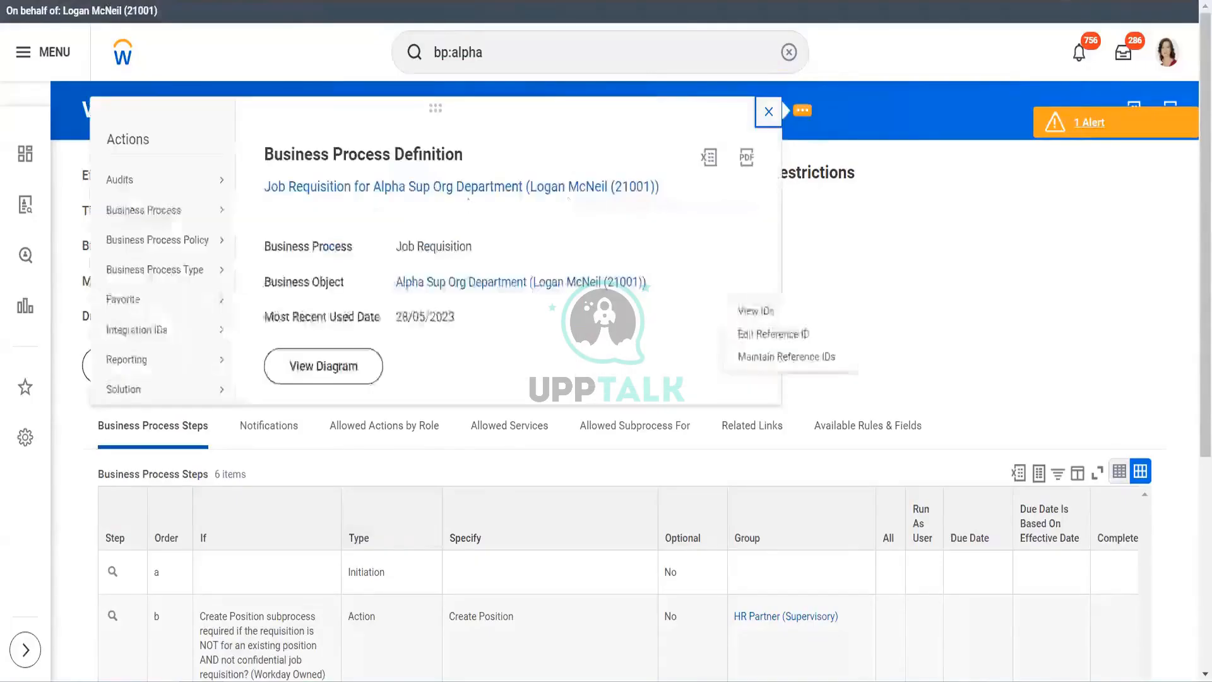
pyautogui.moveTo(179, 216)
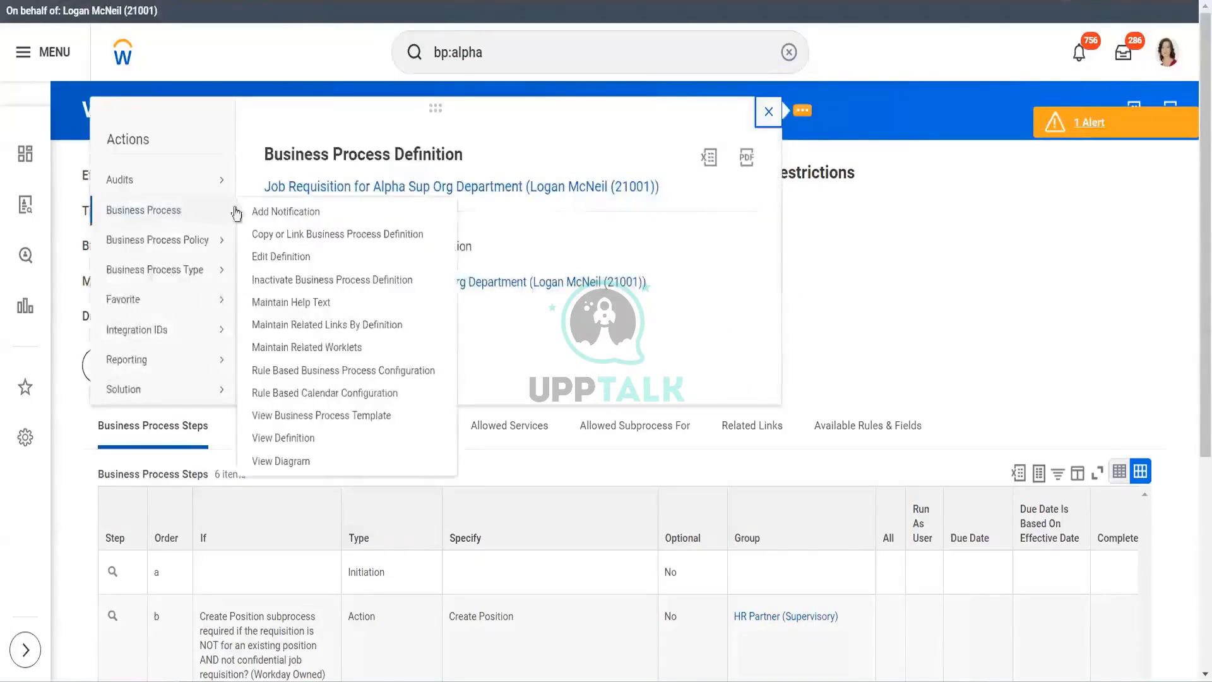
pyautogui.click(300, 393)
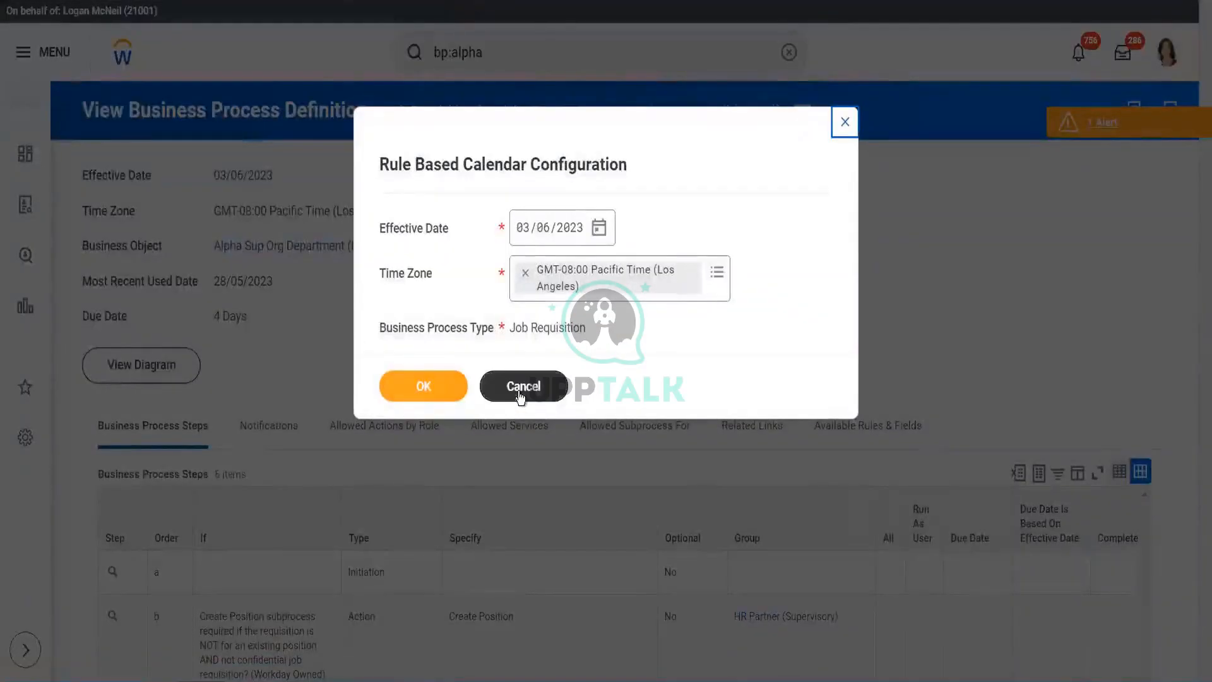
pyautogui.click(521, 386)
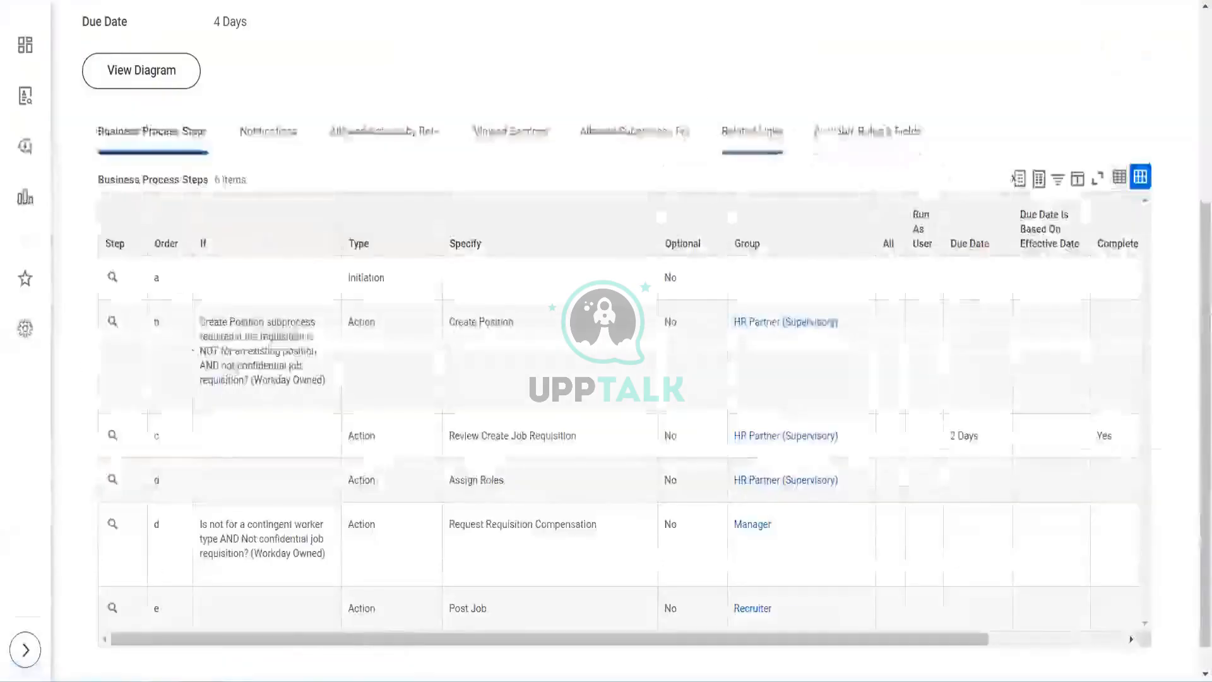
# - Reopen the definition's related actions at the Business Process submenu
pyautogui.moveTo(1203, 314); pyautogui.dragTo(1196, 65)
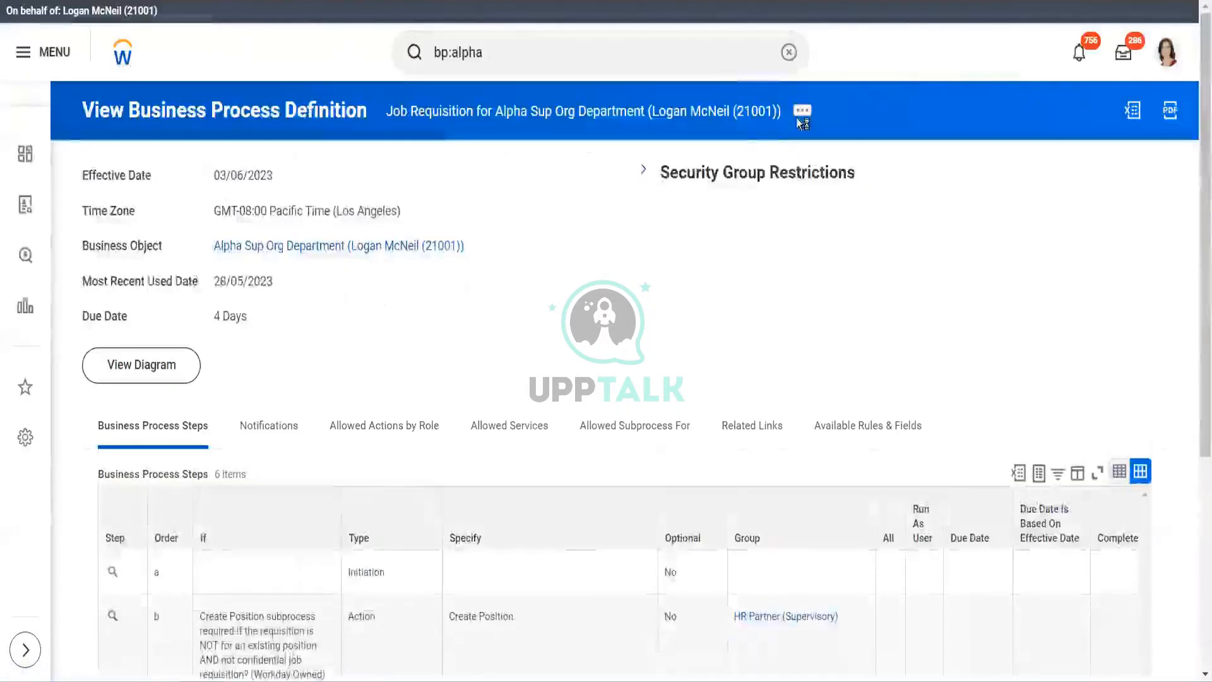
pyautogui.click(802, 112)
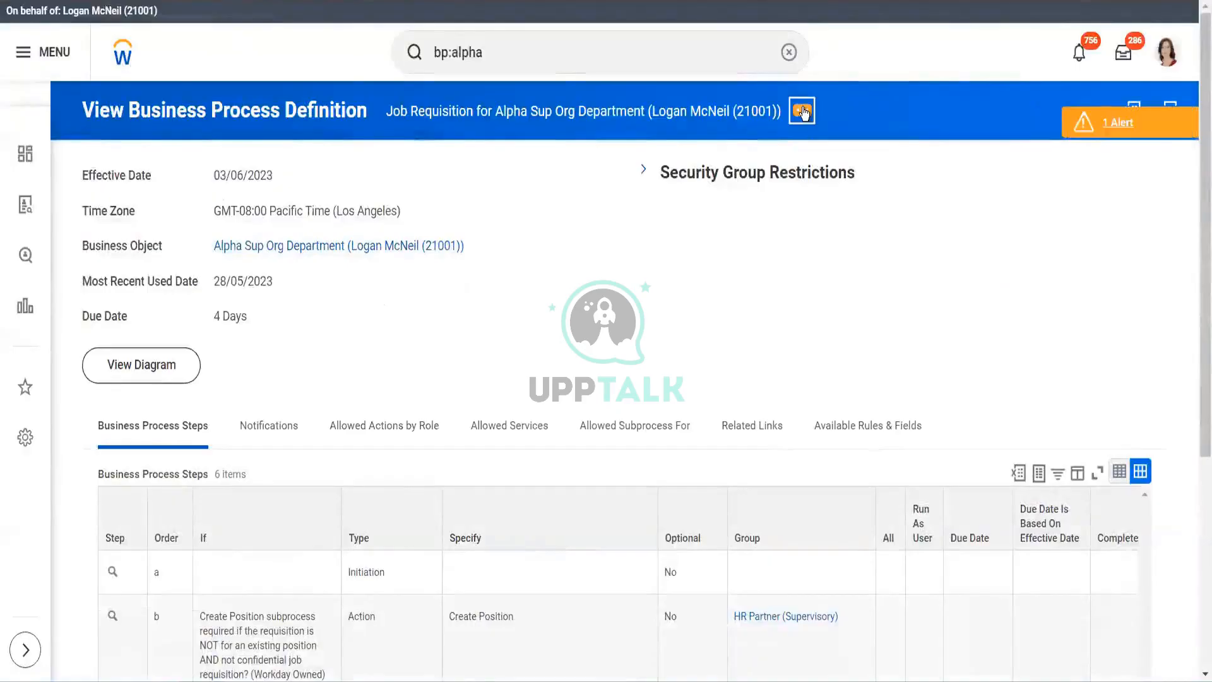
pyautogui.moveTo(227, 213)
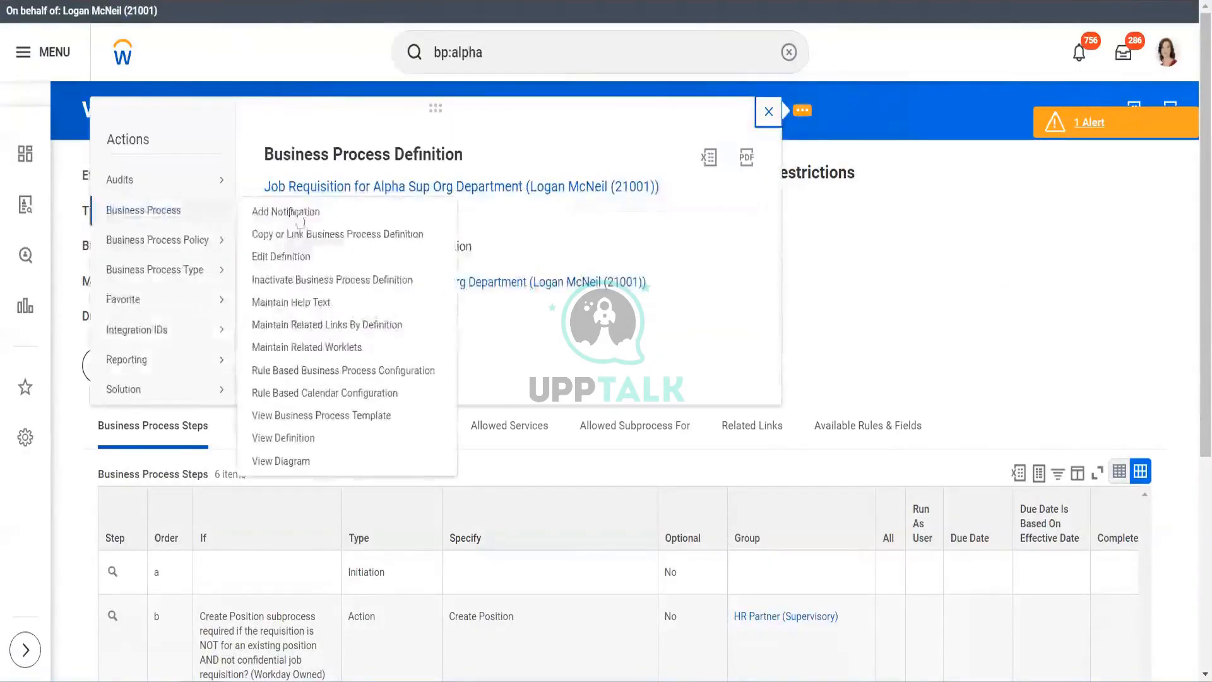
# - Load the Rule Based Business Process Configuration and inspect the Job Req Reason = Acquisition condition rule
pyautogui.click(335, 373)
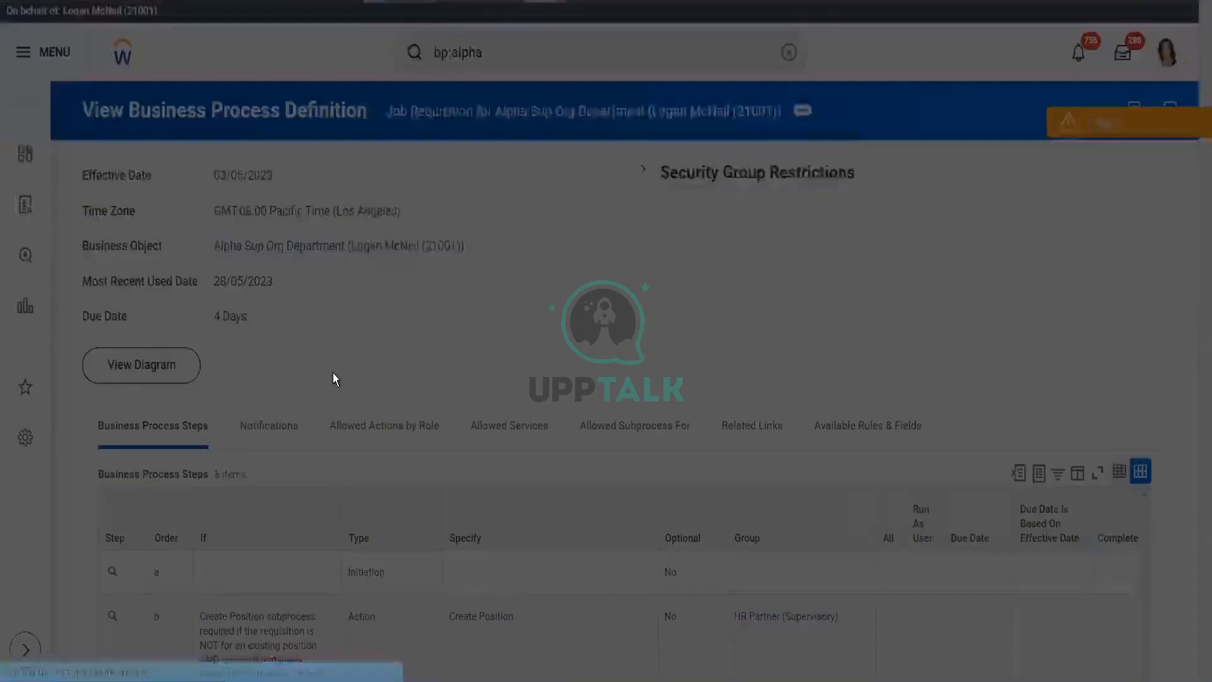
pyautogui.click(427, 381)
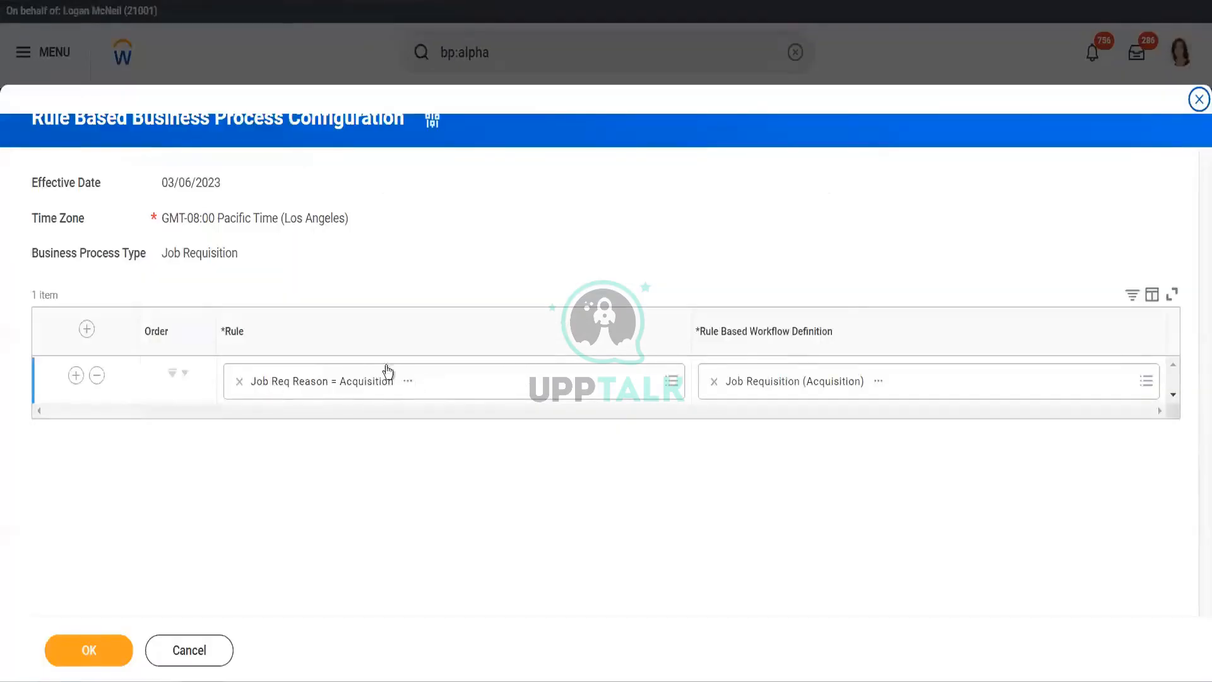
pyautogui.click(672, 382)
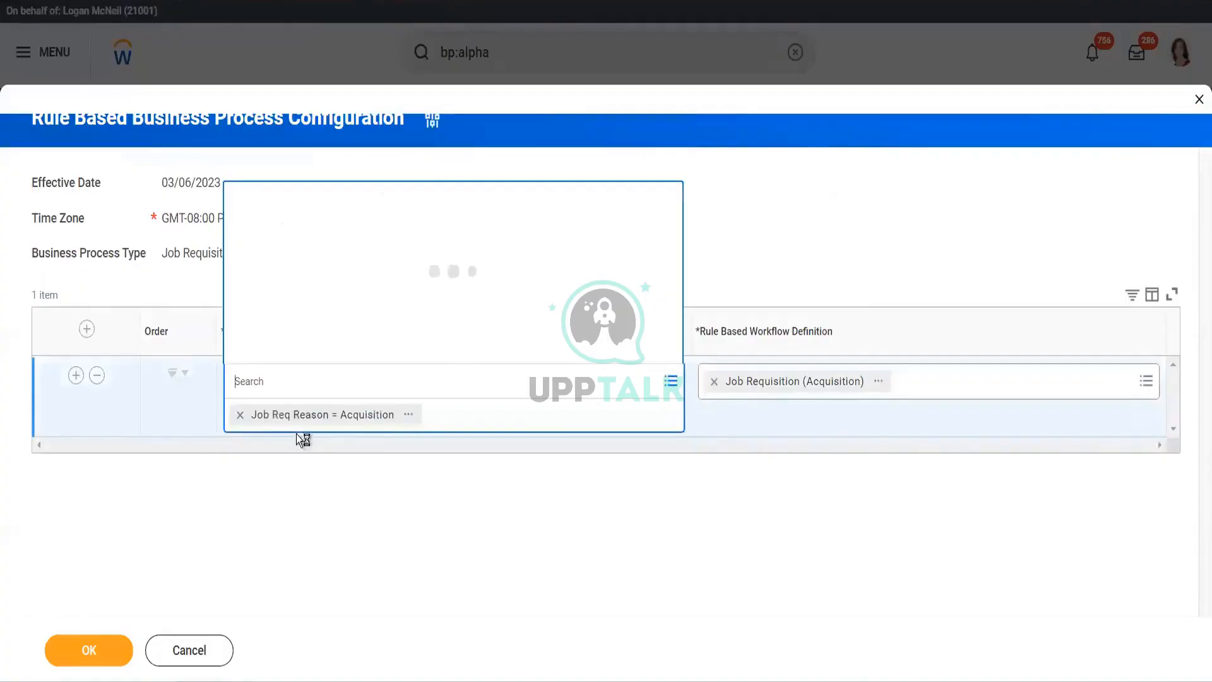
pyautogui.click(409, 419)
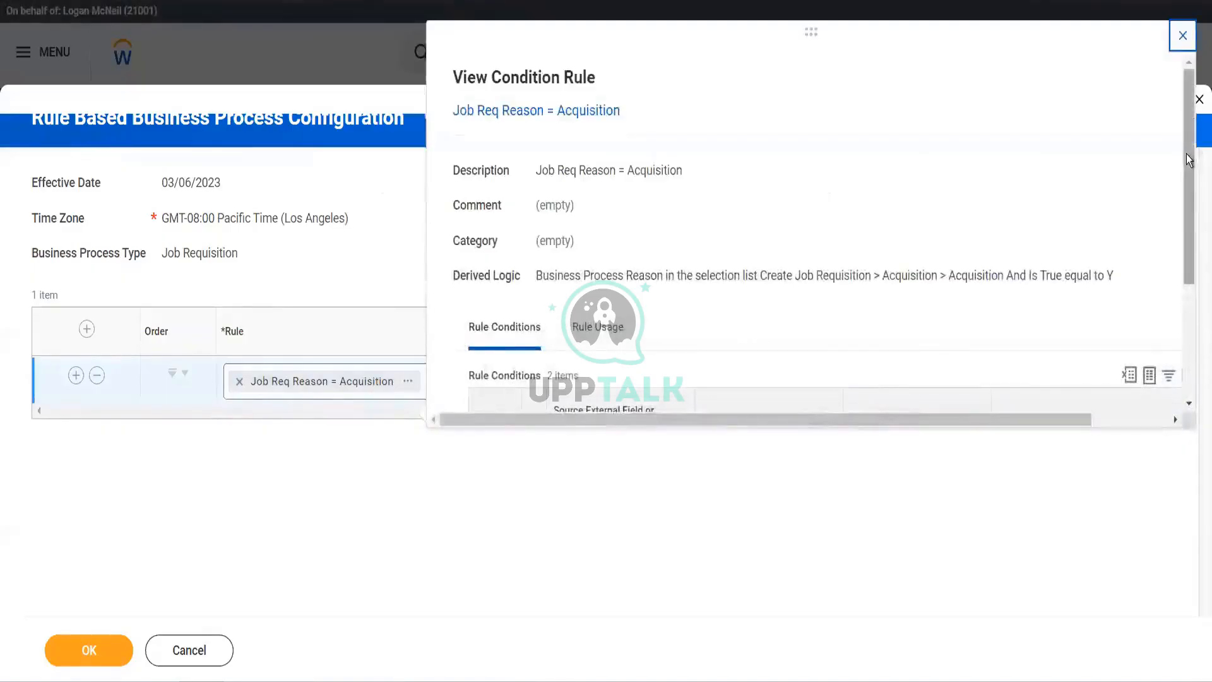
pyautogui.moveTo(1190, 157); pyautogui.dragTo(1187, 288)
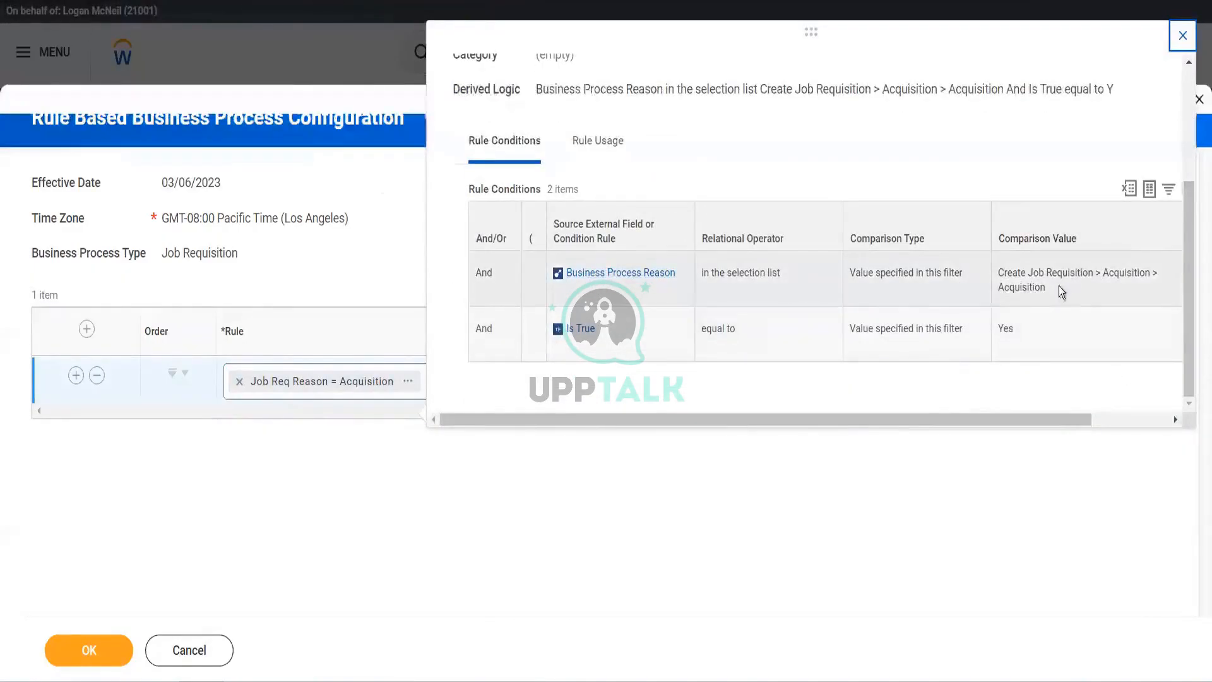
pyautogui.click(761, 540)
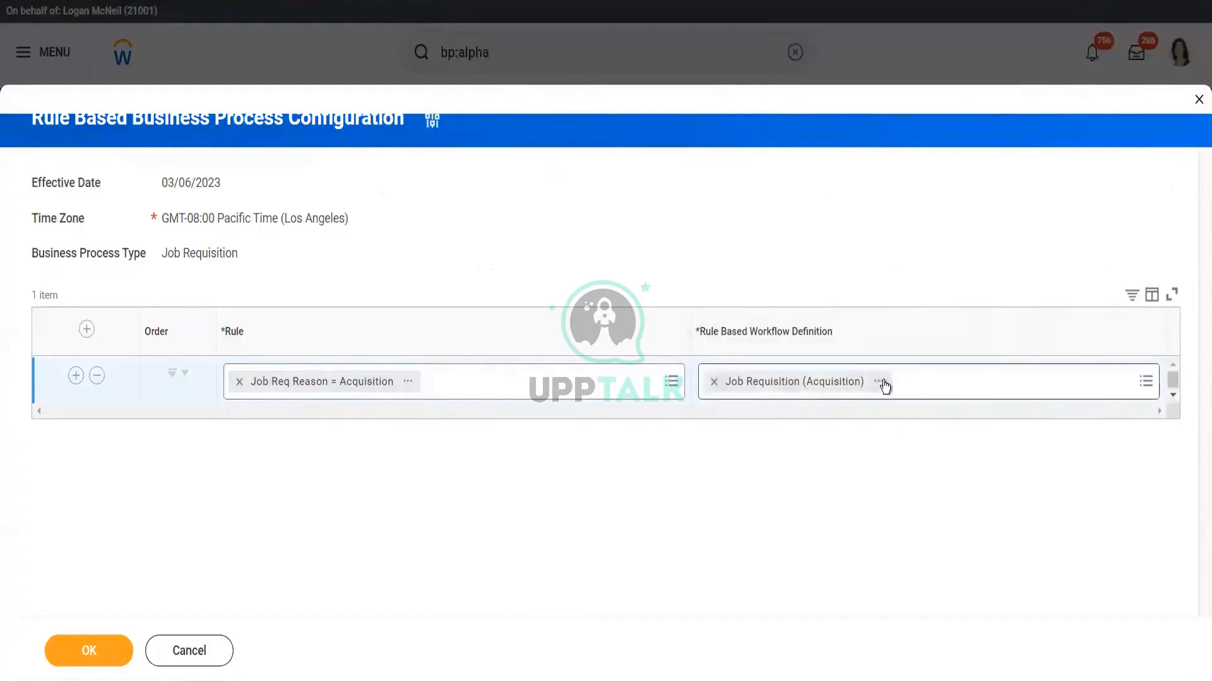
# - Check the empty workflow definition list, then leave the configuration unsaved
pyautogui.click(1147, 382)
pyautogui.click(1147, 382)
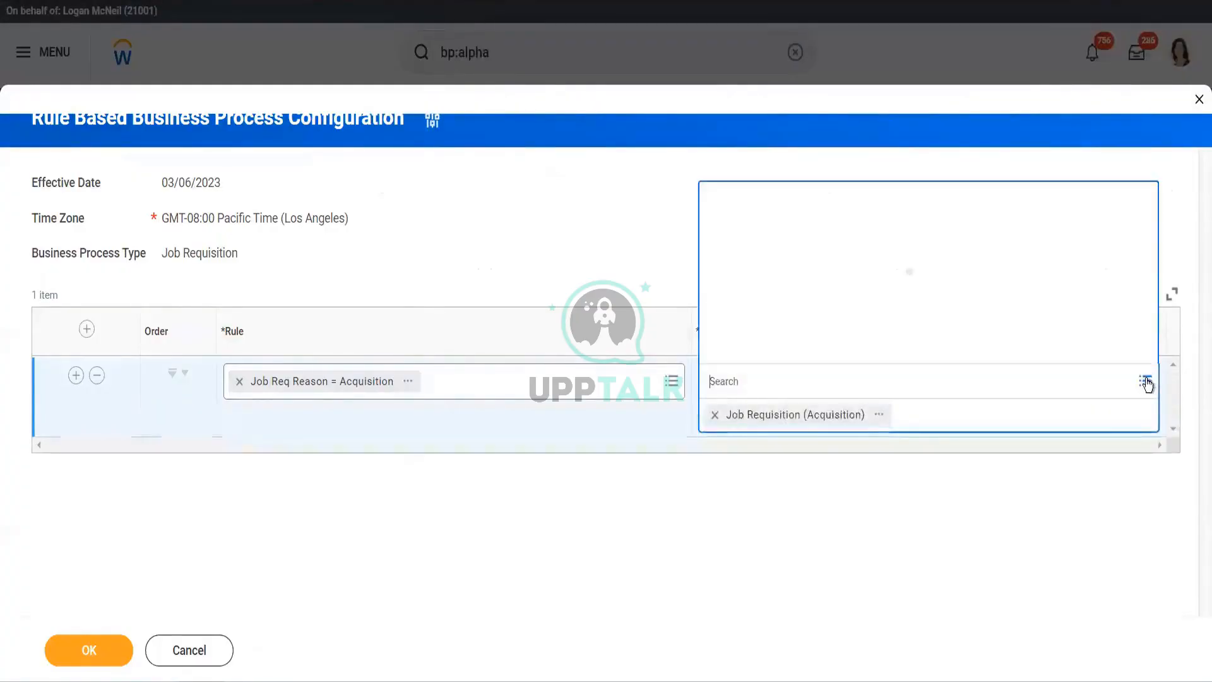
pyautogui.click(734, 500)
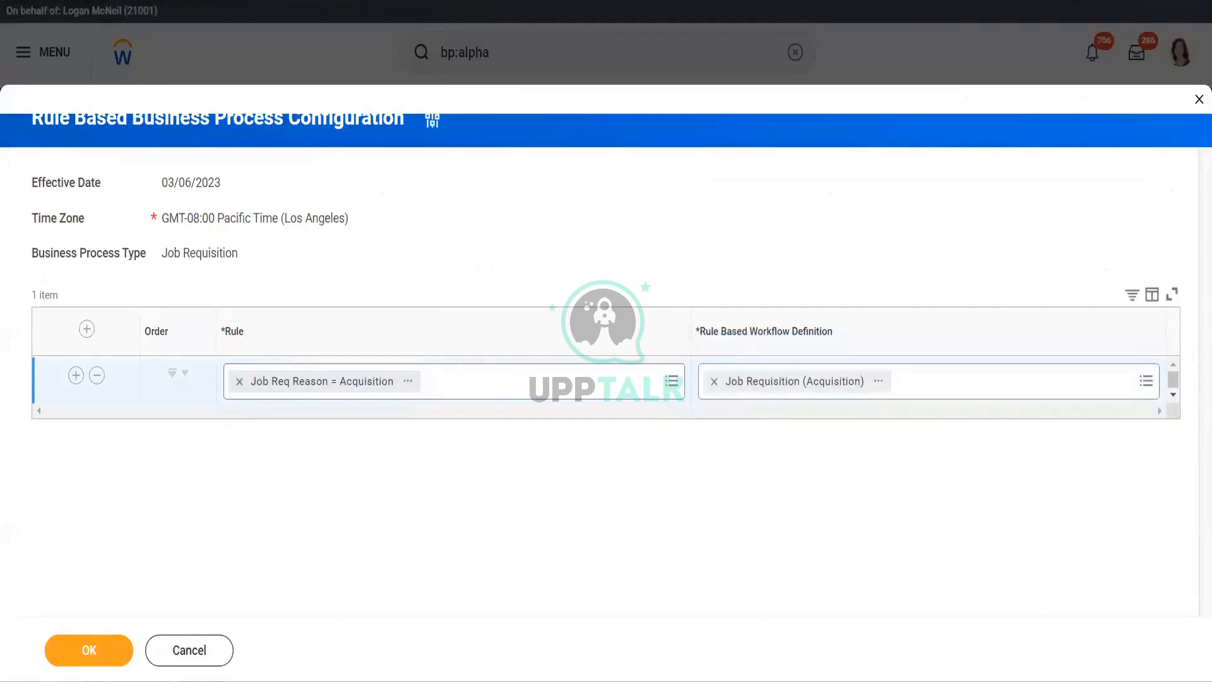
pyautogui.click(167, 654)
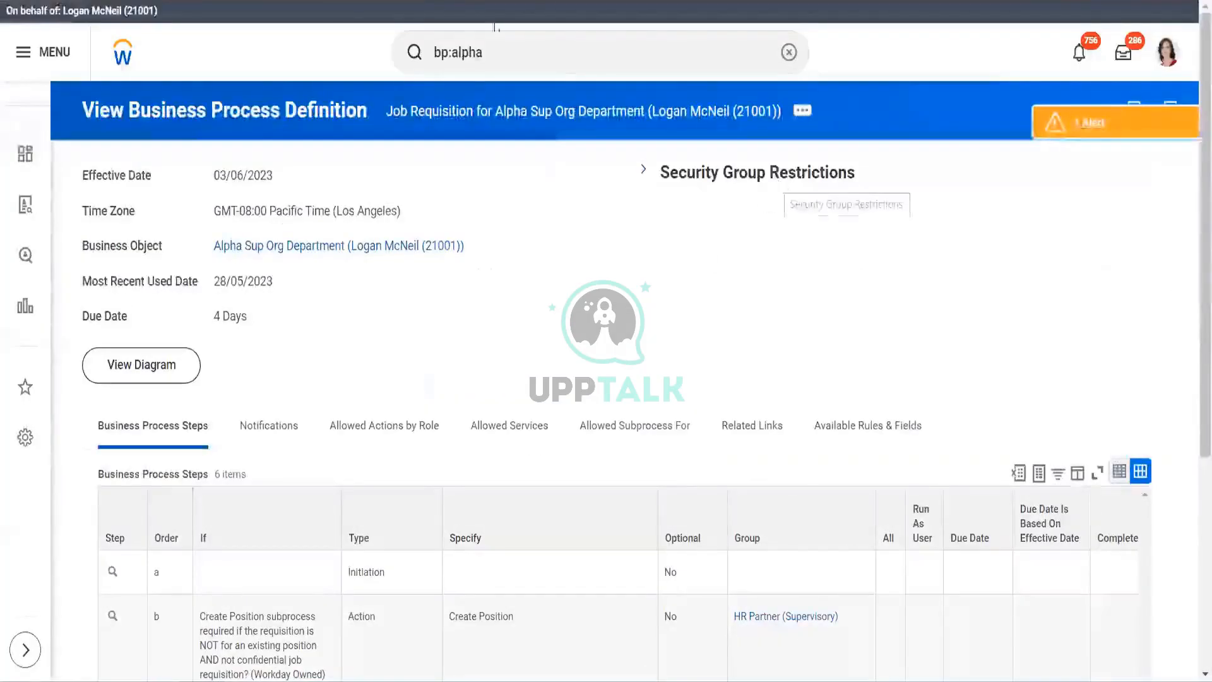
# - Clear the search box text and open the Inbox of pending actions
pyautogui.click(526, 51)
pyautogui.press('BackSpace')
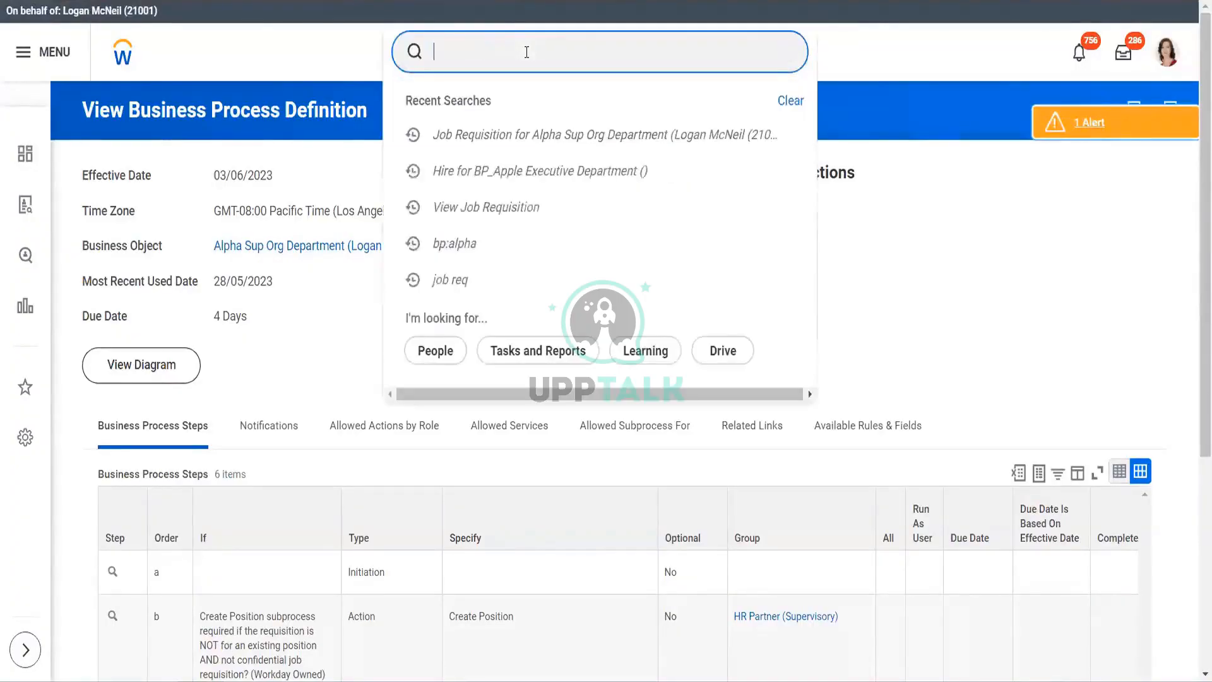
pyautogui.click(1123, 56)
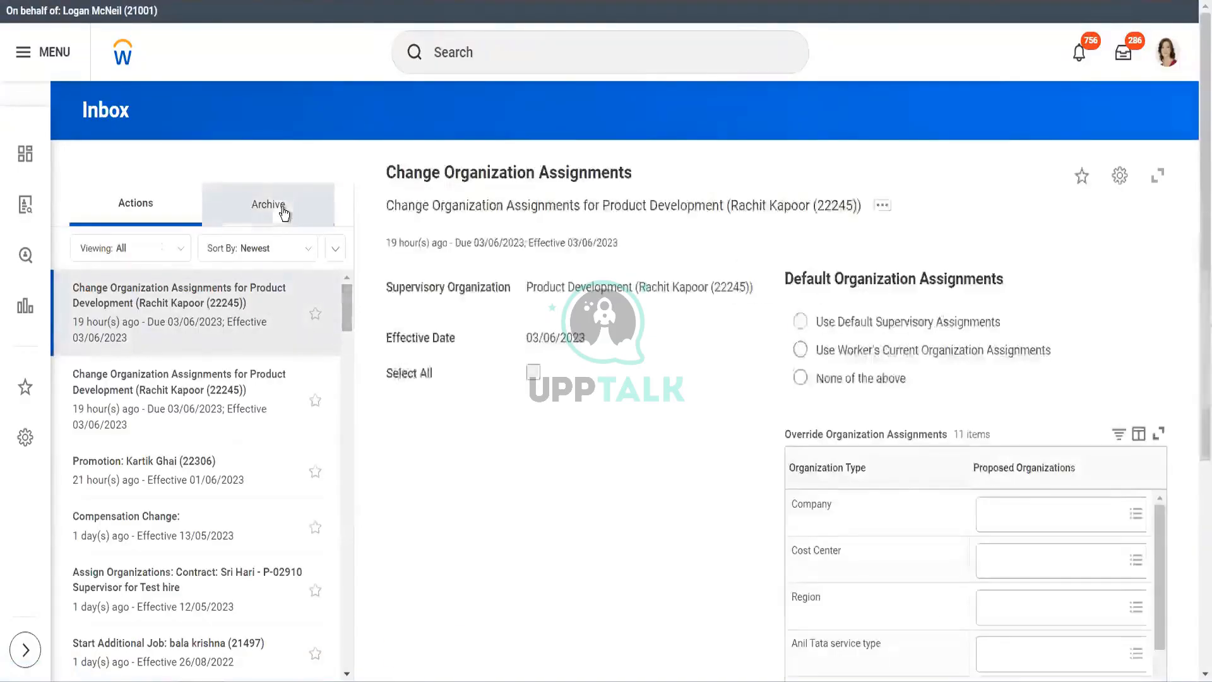
# - In archived Inbox items, review the R-01240 Director application's process history, then the candidate's work experience
pyautogui.click(283, 207)
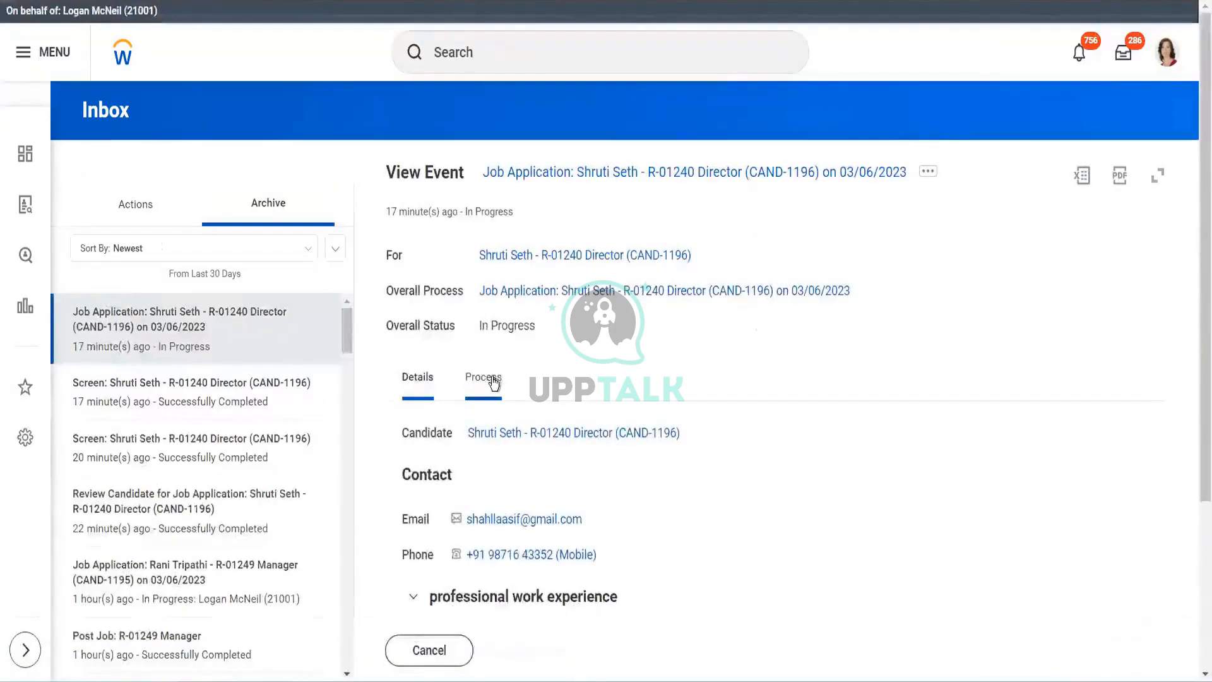
pyautogui.click(494, 382)
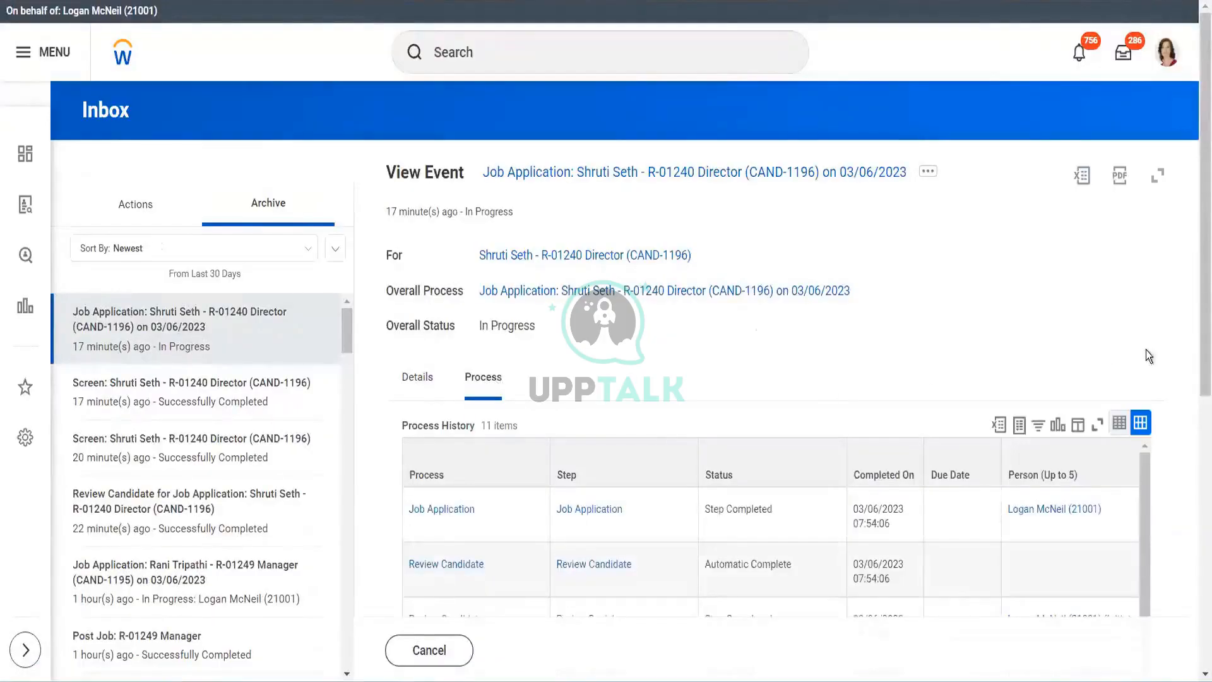
pyautogui.moveTo(1203, 370); pyautogui.dragTo(1191, 609)
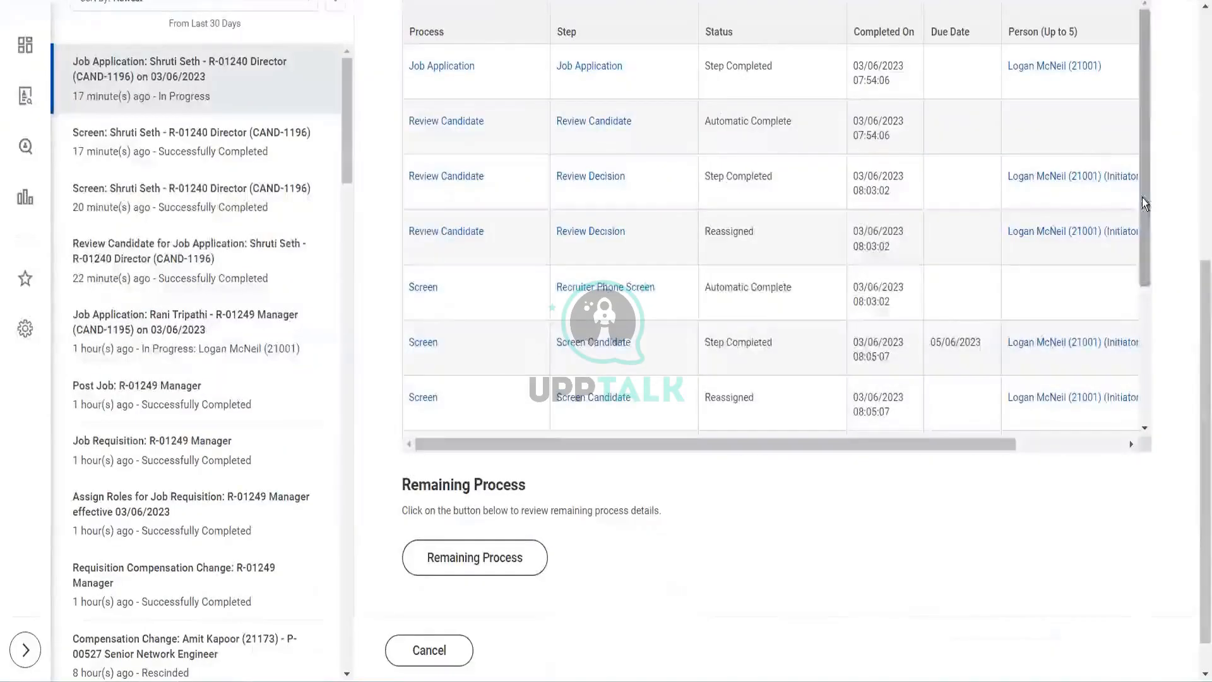
pyautogui.moveTo(1142, 198); pyautogui.dragTo(1143, 408)
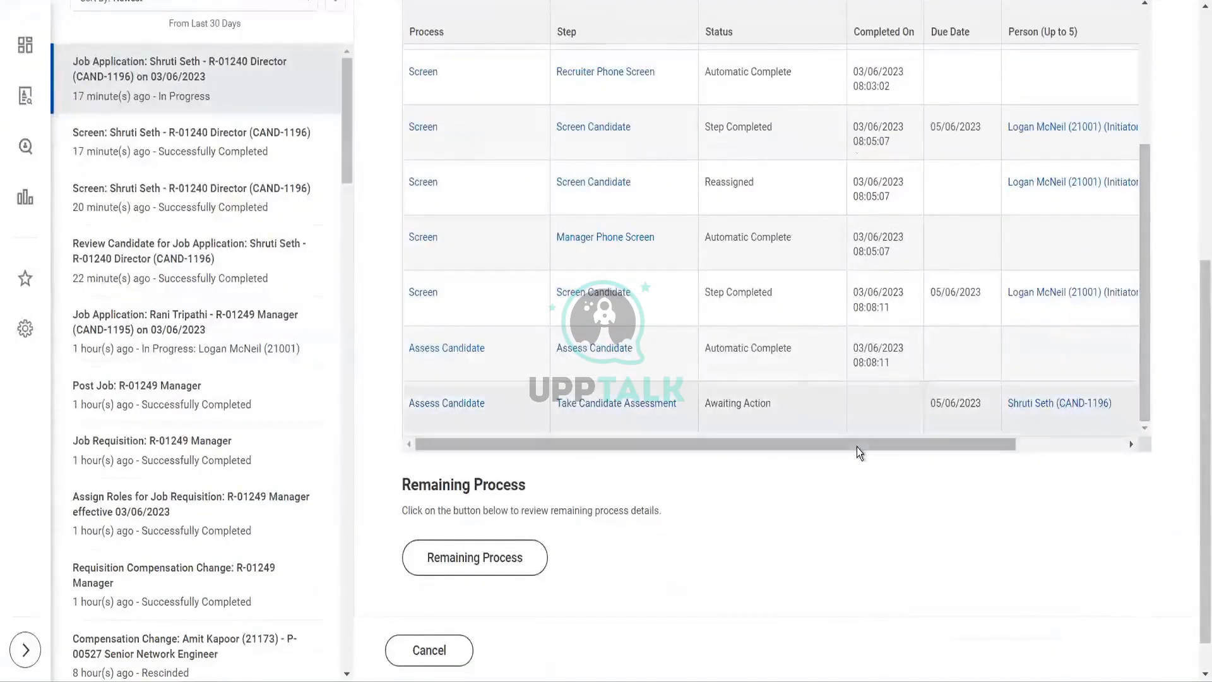
pyautogui.moveTo(857, 447); pyautogui.dragTo(978, 465)
pyautogui.moveTo(828, 456); pyautogui.dragTo(755, 453)
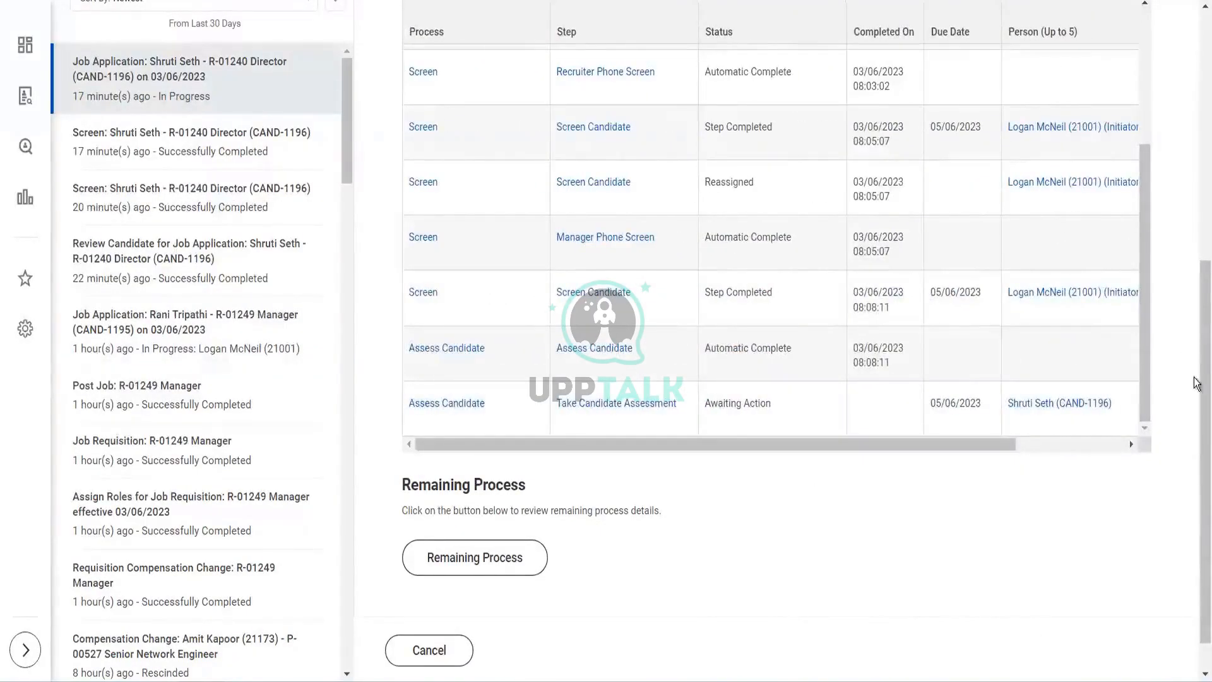
pyautogui.moveTo(1203, 373); pyautogui.dragTo(1190, 140)
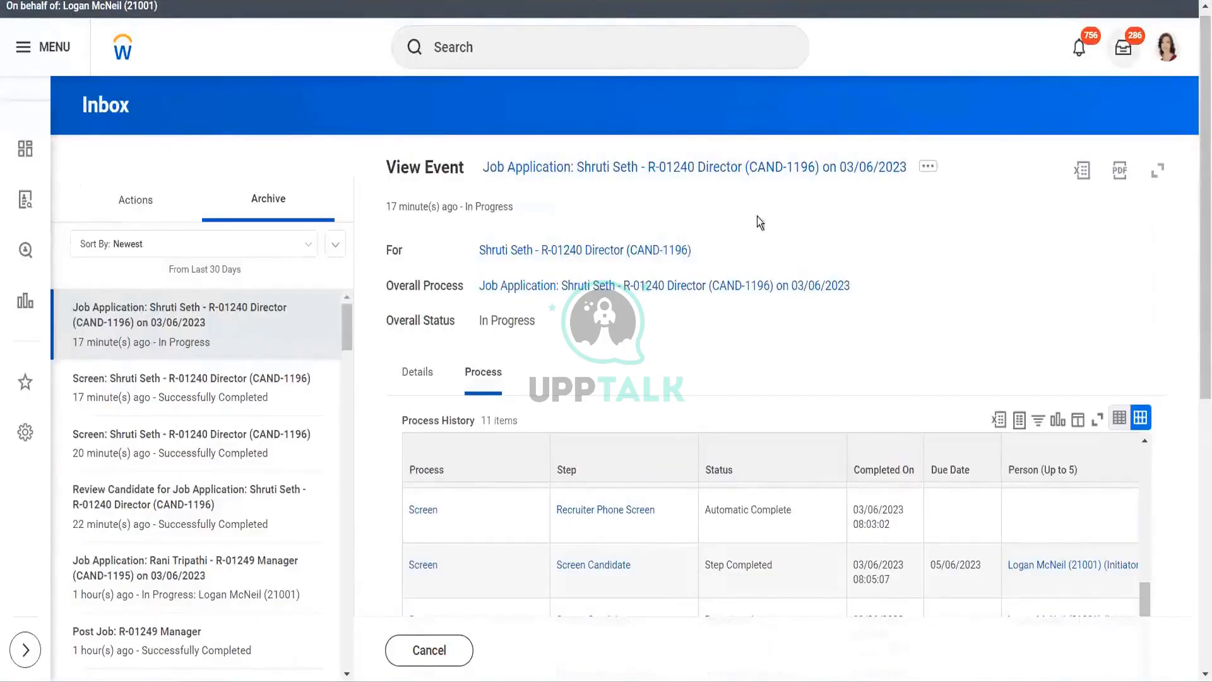
pyautogui.click(421, 374)
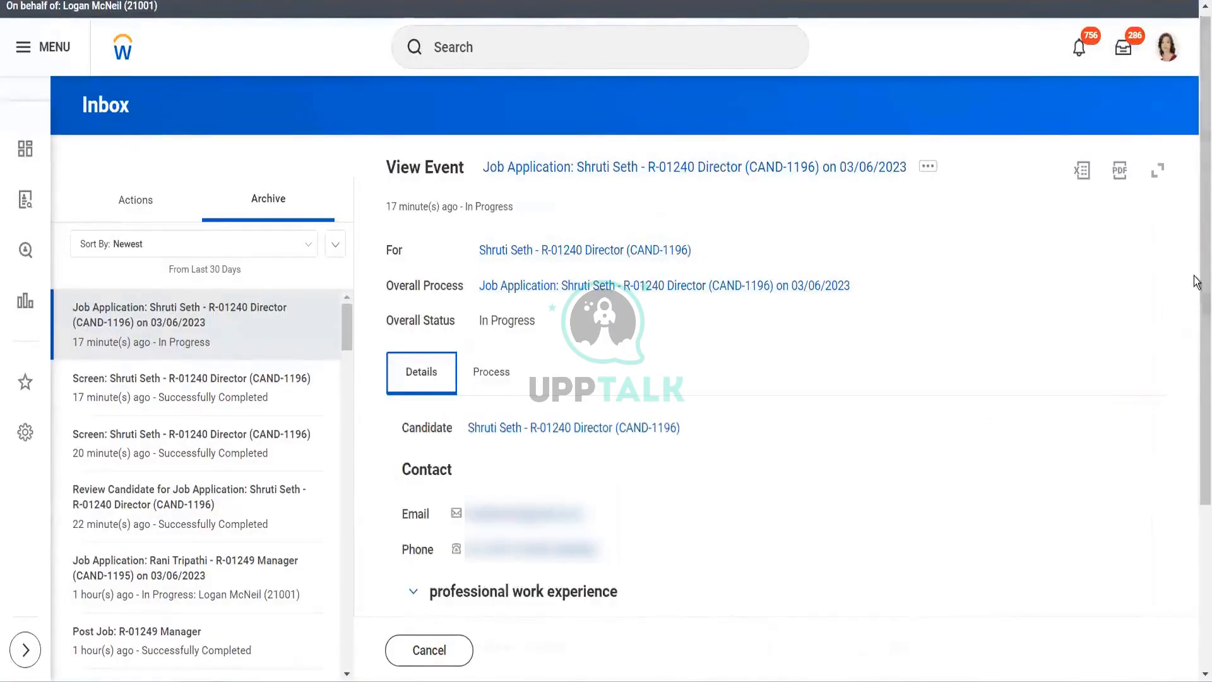
pyautogui.scroll(-4, 1191, 442)
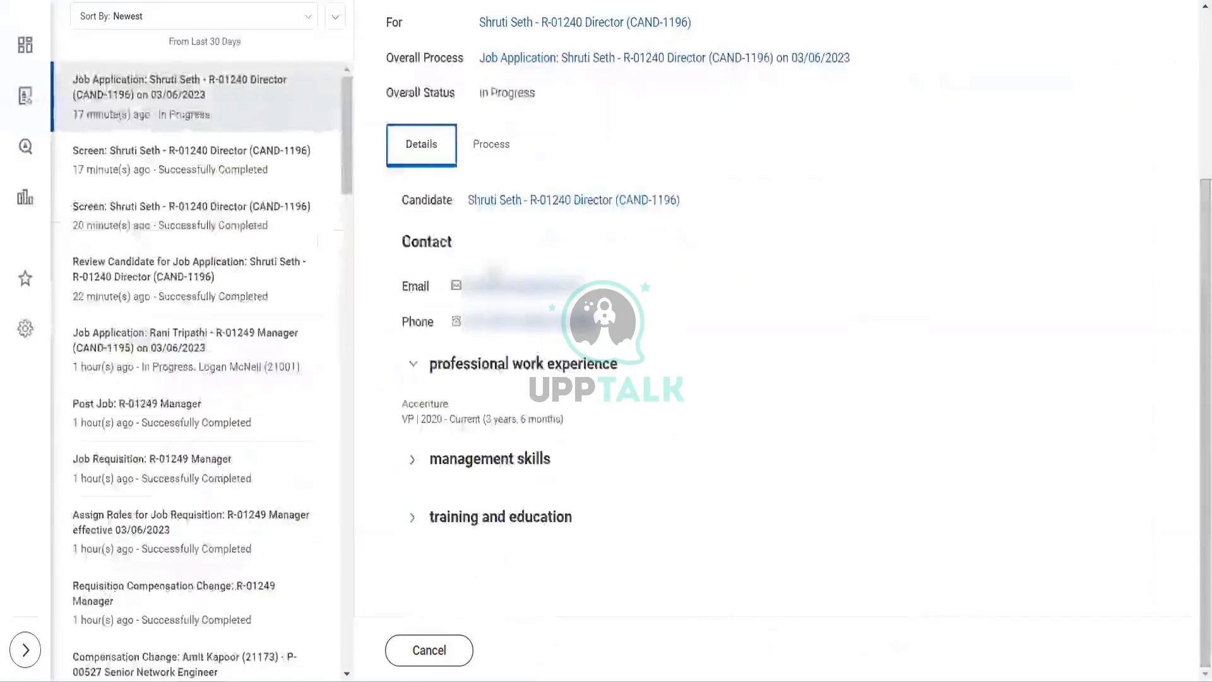
# - From the candidate's profile, move the Director application forward to Schedule Interview and dismiss the confirmation
pyautogui.click(498, 201)
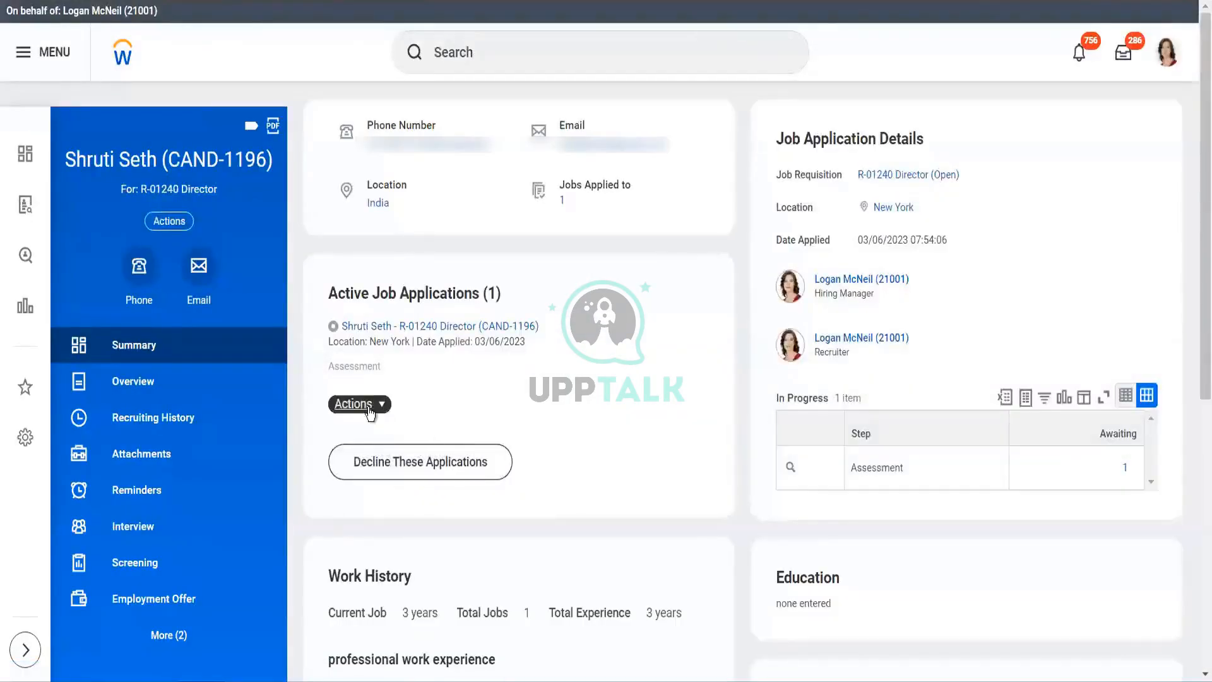
pyautogui.click(369, 406)
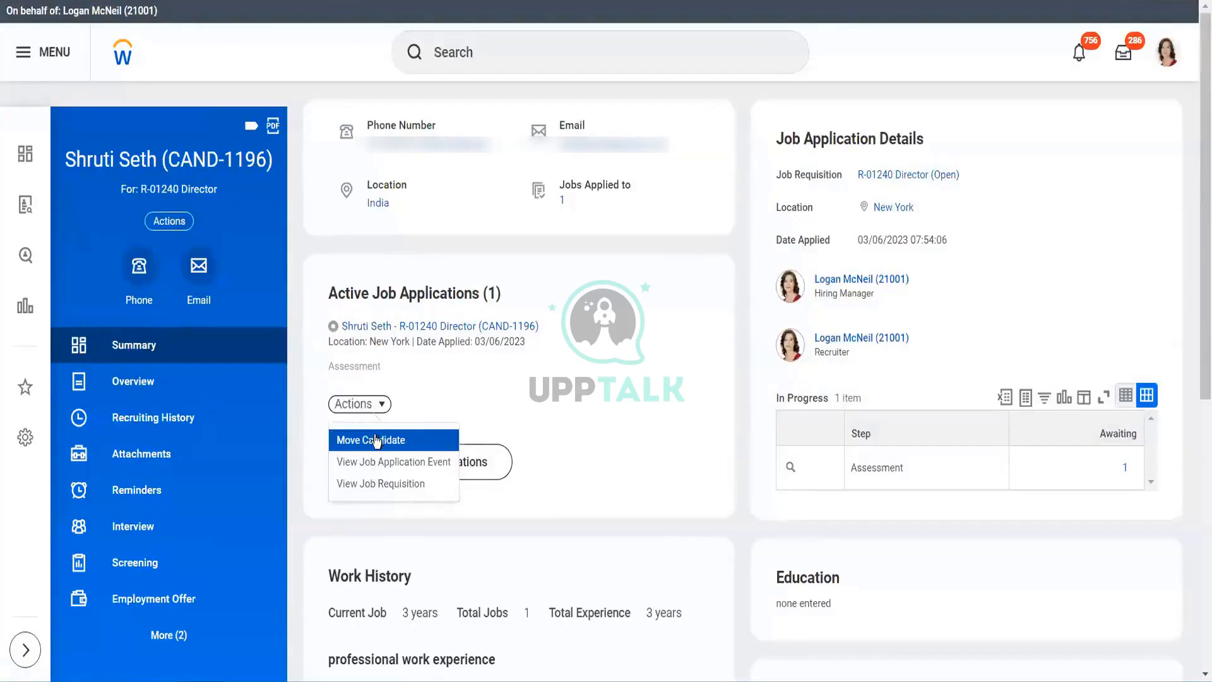
pyautogui.click(376, 440)
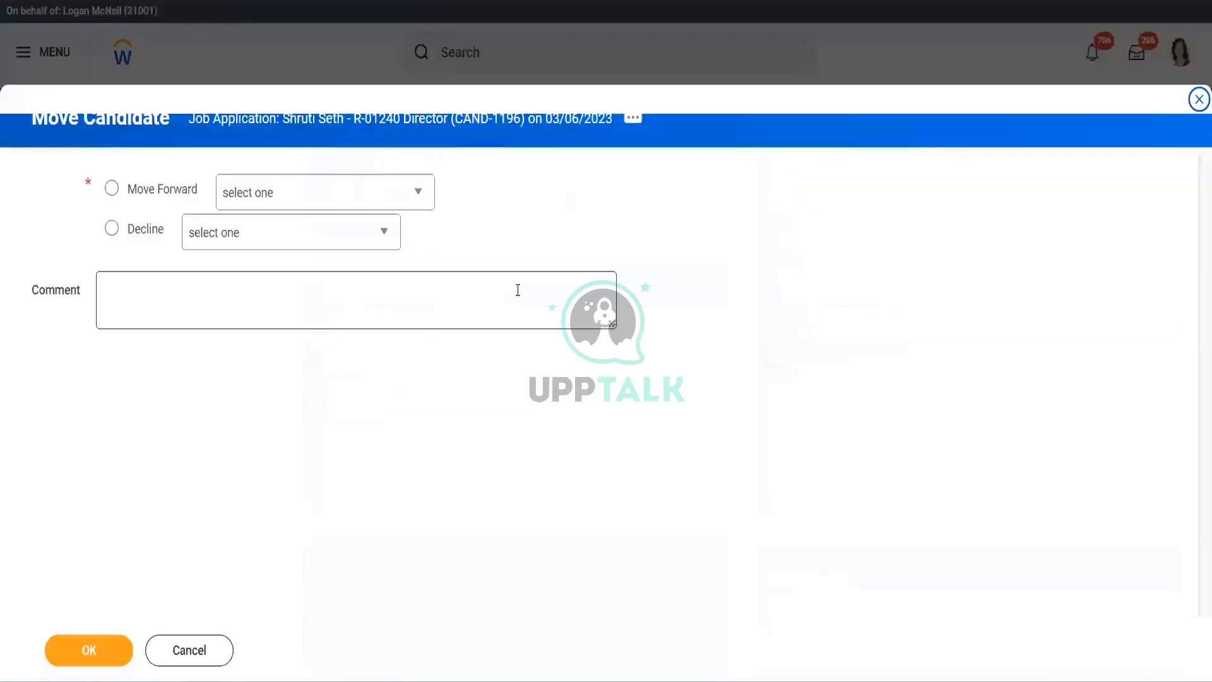
pyautogui.click(371, 198)
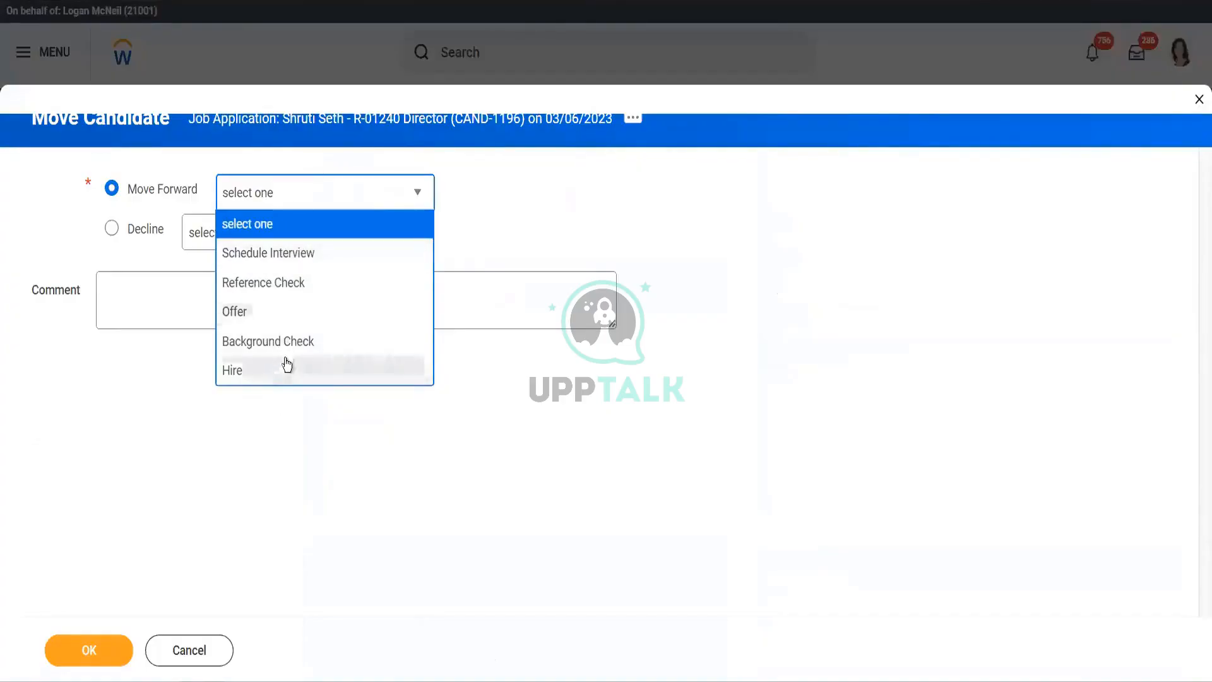
pyautogui.click(319, 256)
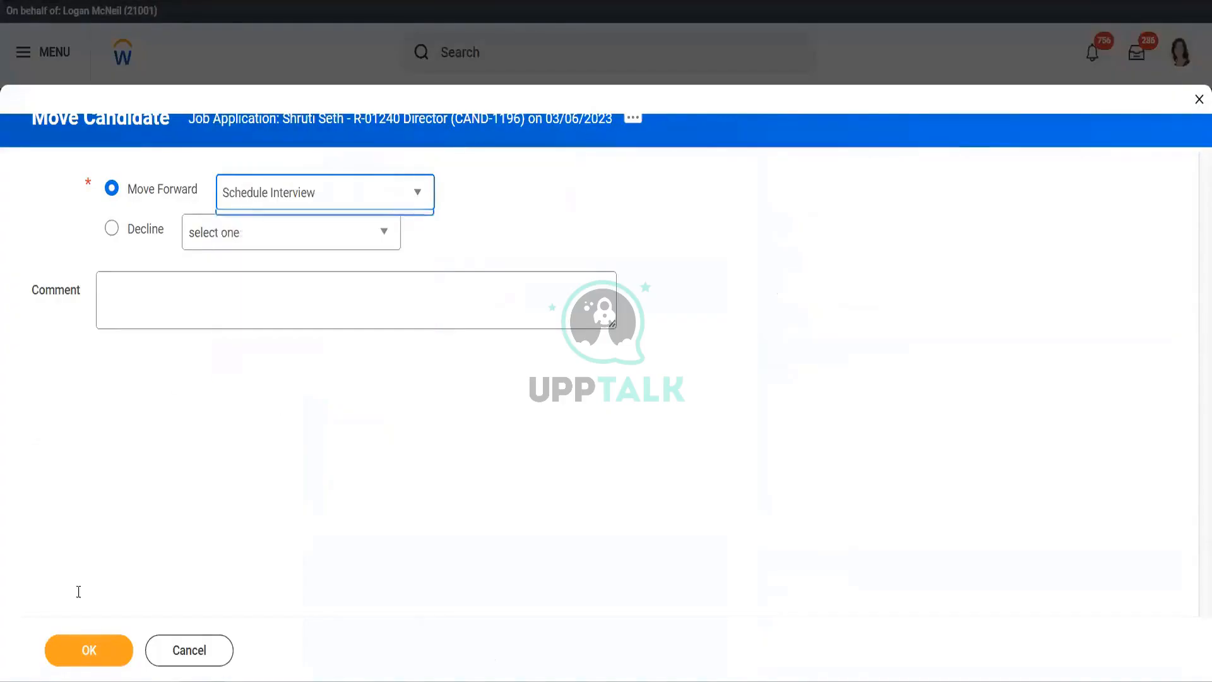
pyautogui.click(104, 650)
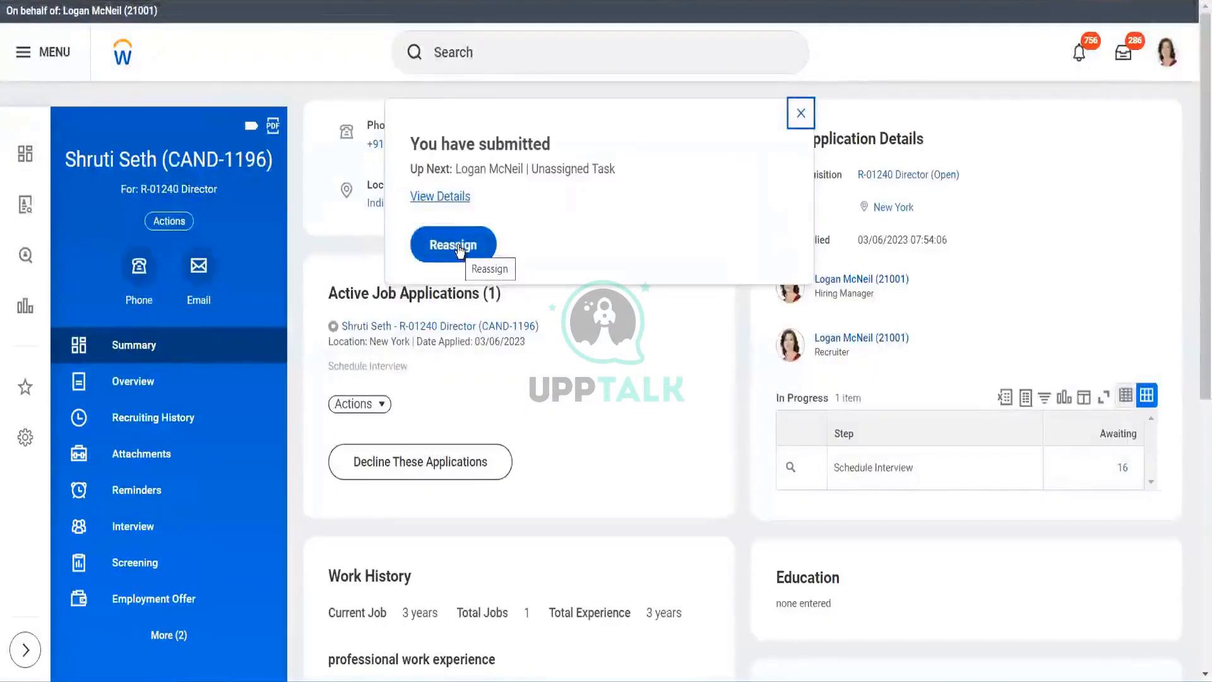
pyautogui.click(366, 411)
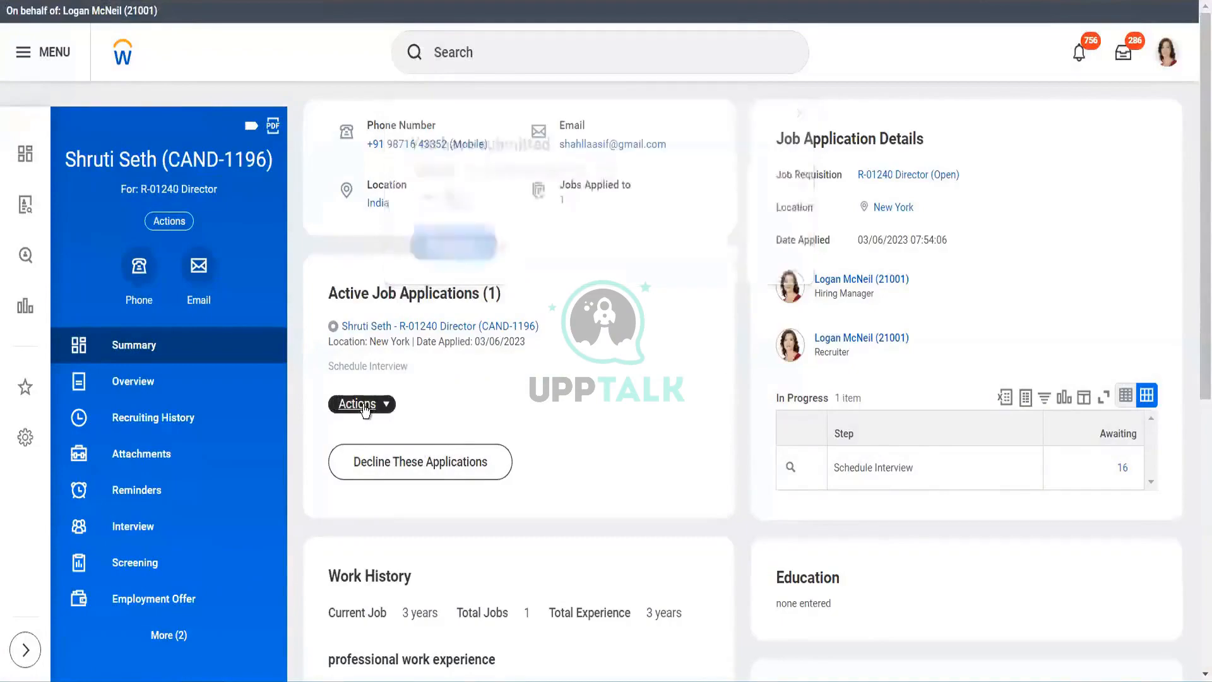
pyautogui.click(547, 428)
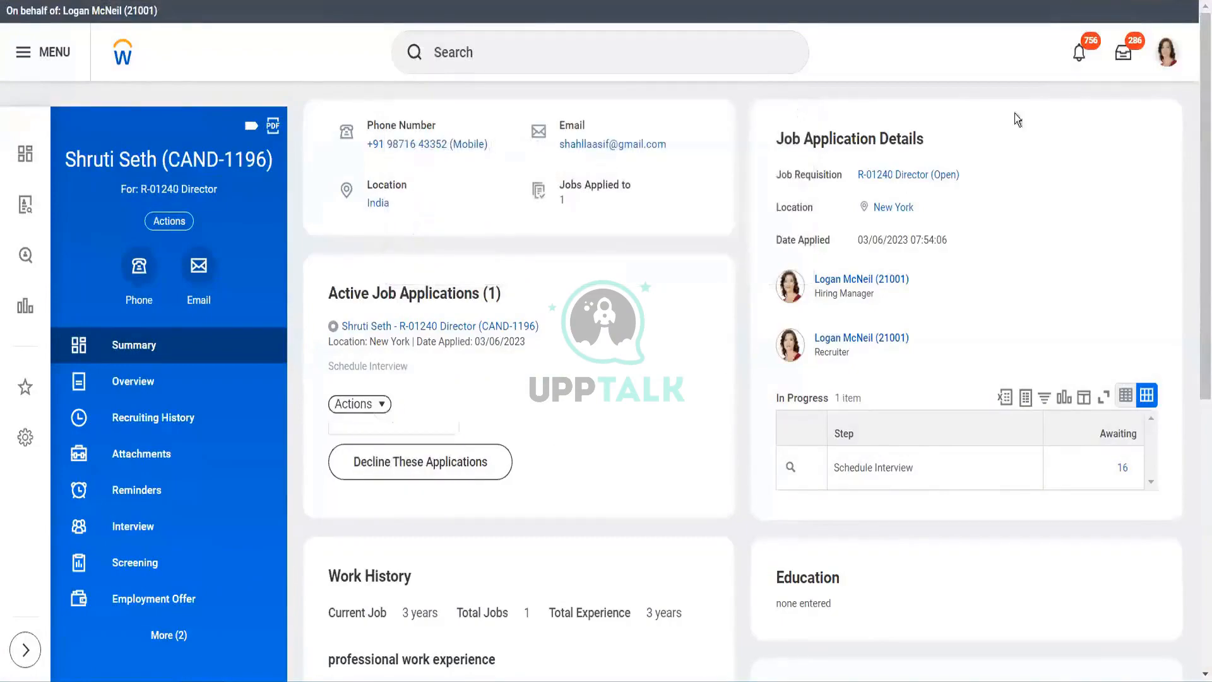
# - From the Inbox, search Workday for 'reassig' to find reassignment tasks
pyautogui.click(1124, 56)
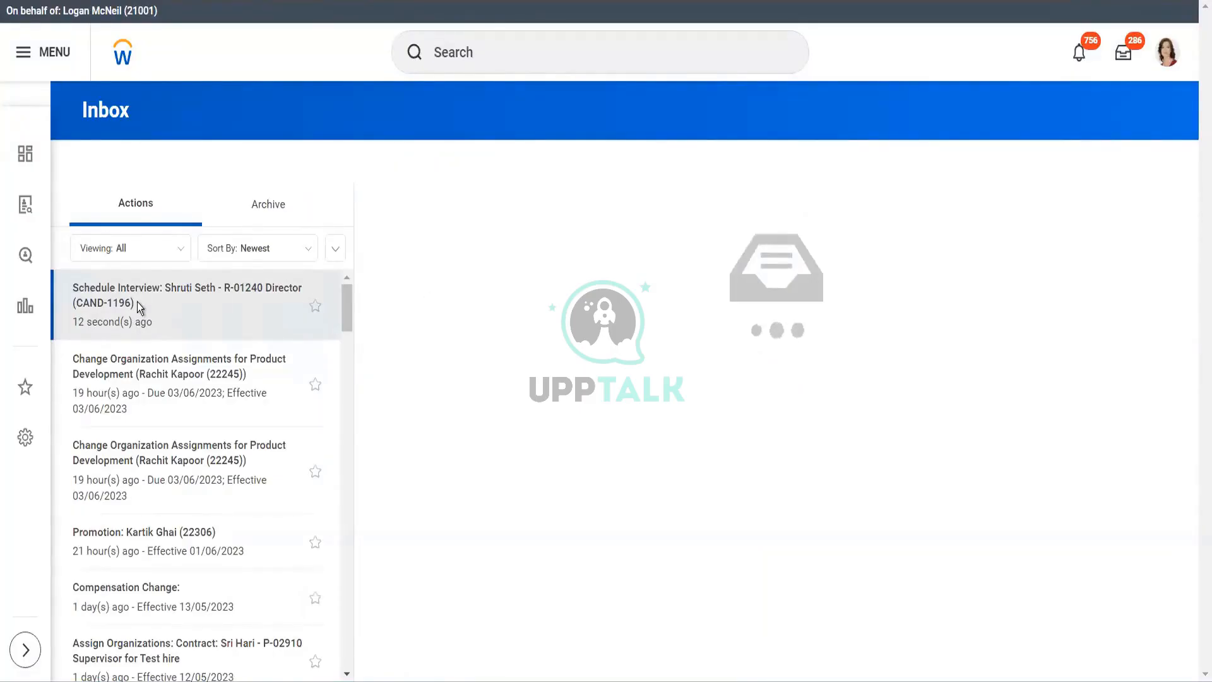
pyautogui.click(523, 53)
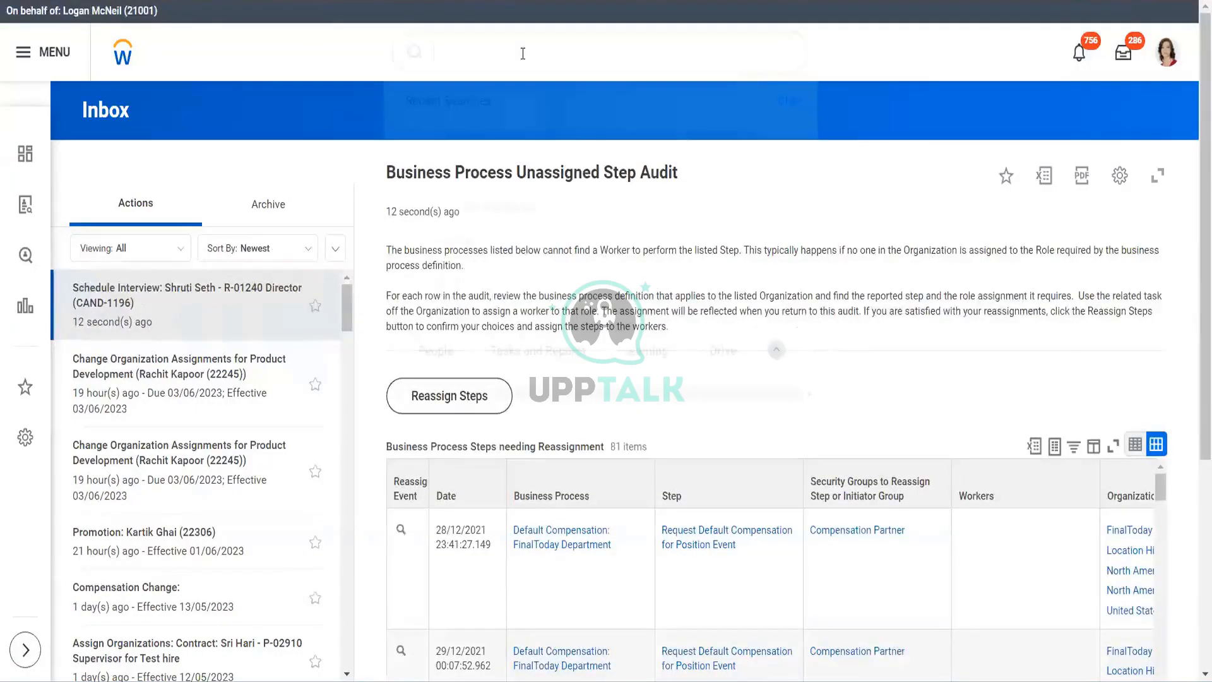
pyautogui.write('reassign')
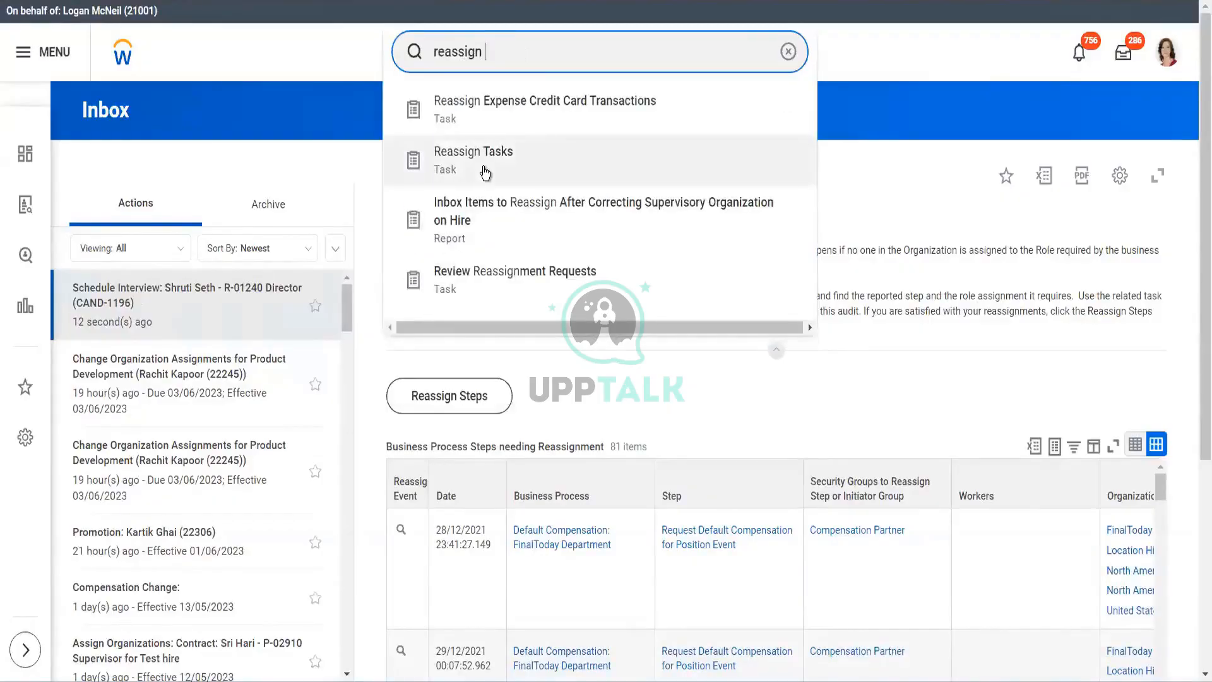
# - Run Reassign Unassigned Tasks filtered to the Interview business process type
pyautogui.click(485, 172)
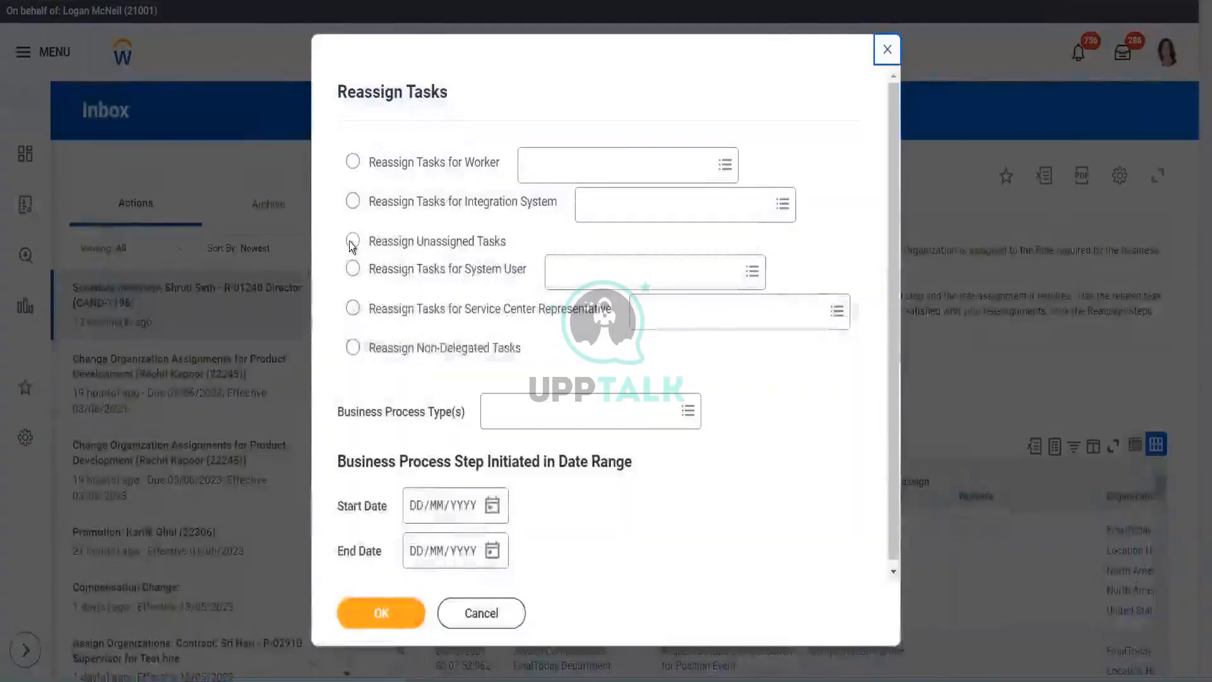
pyautogui.click(351, 242)
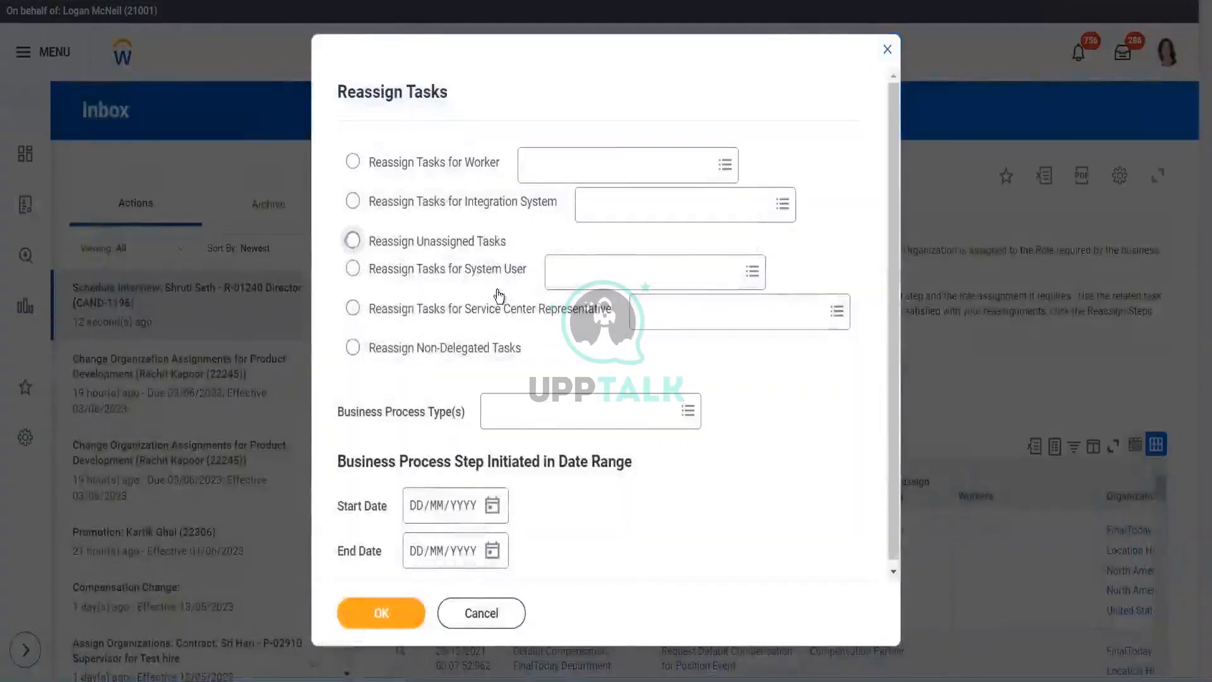
pyautogui.click(531, 417)
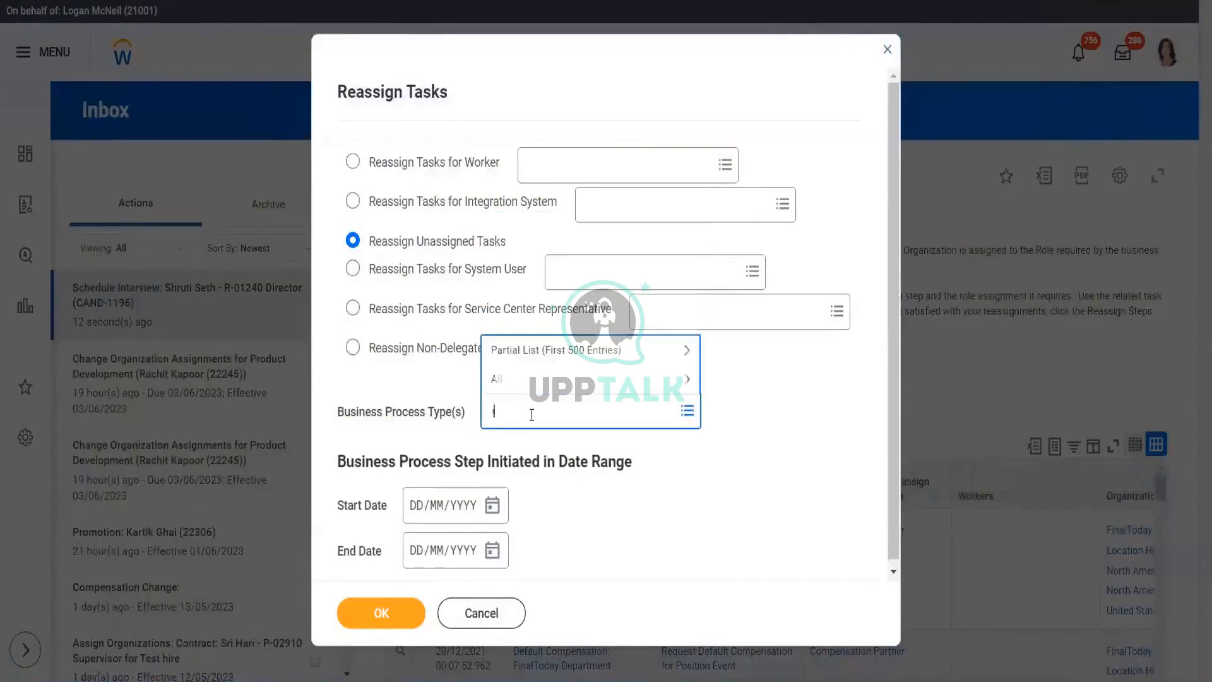
pyautogui.write('interview')
pyautogui.press('Return')
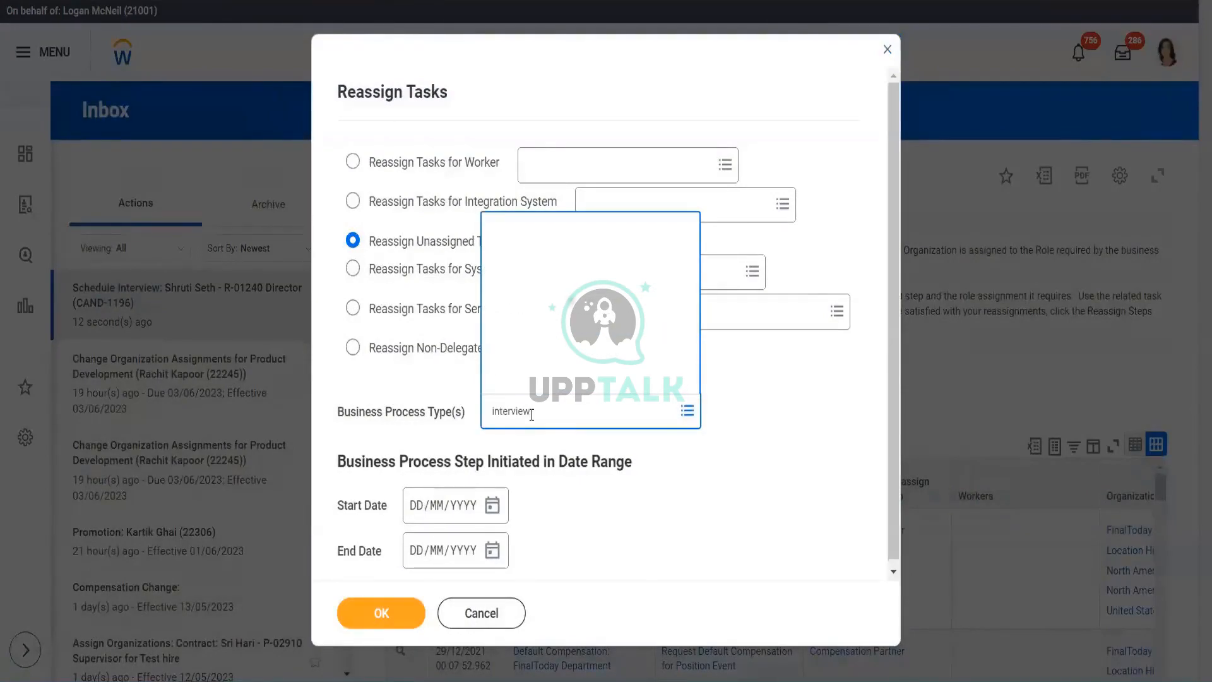
pyautogui.click(390, 613)
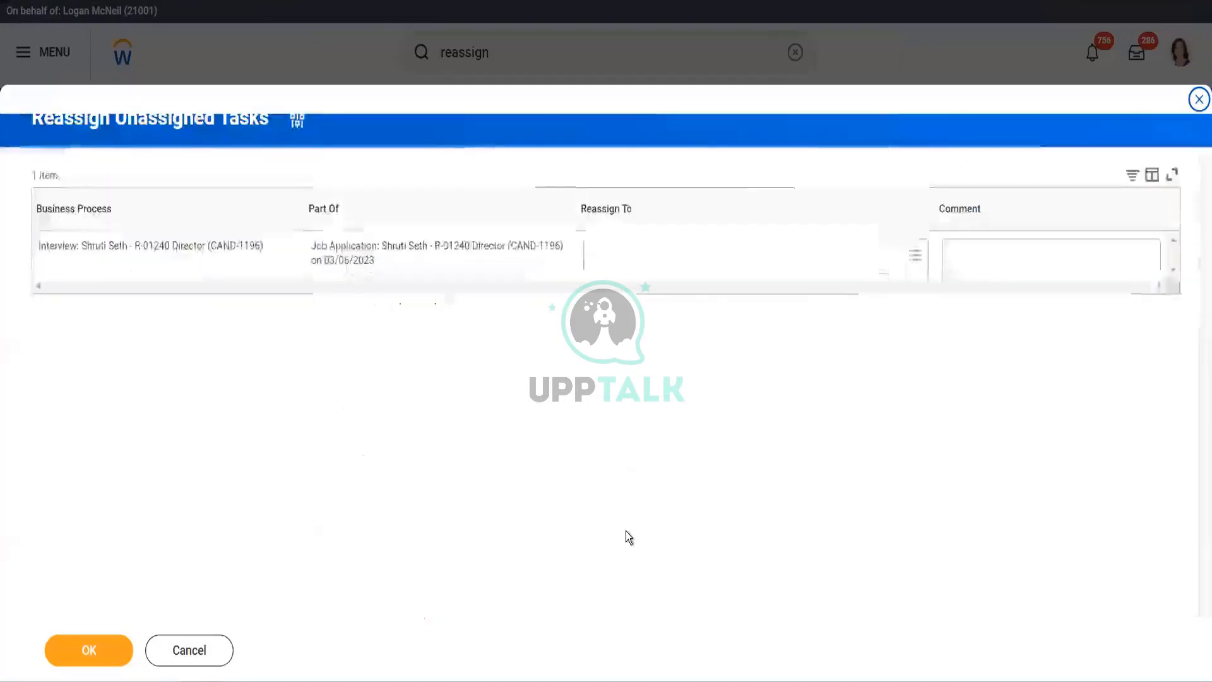
# - Reassign the unassigned Interview task to the hiring manager and return to the Inbox
pyautogui.click(643, 256)
pyautogui.write('logar')
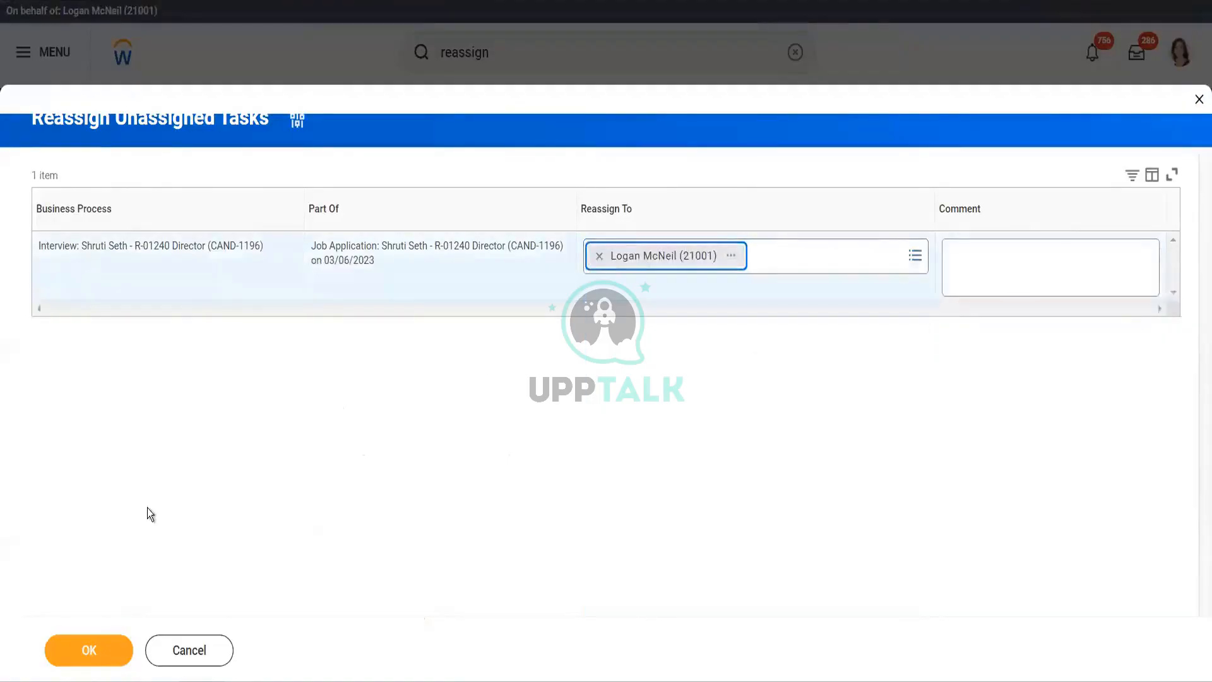
pyautogui.click(88, 657)
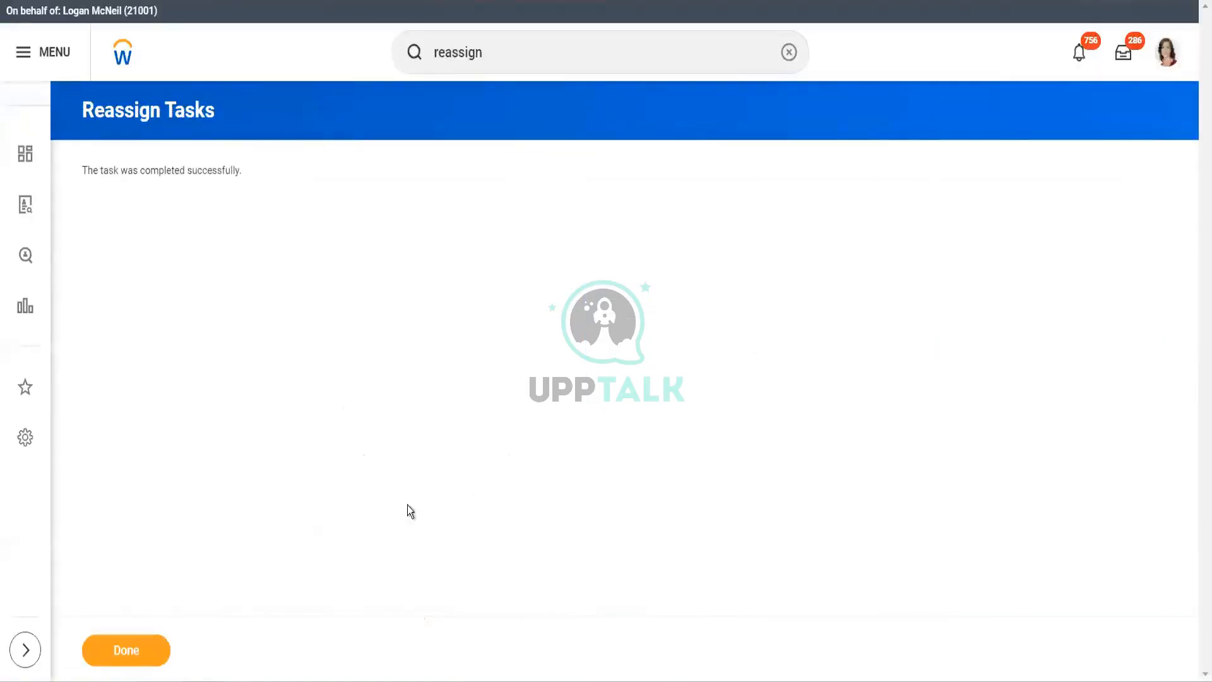
pyautogui.click(115, 660)
pyautogui.click(1123, 53)
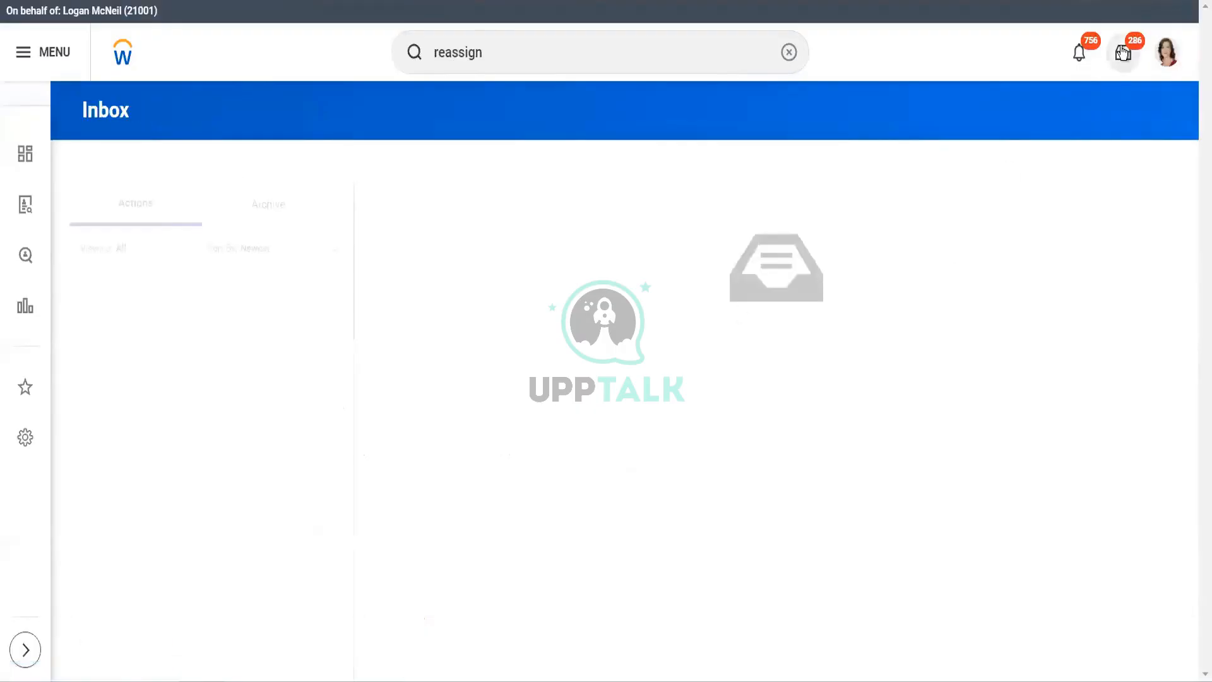
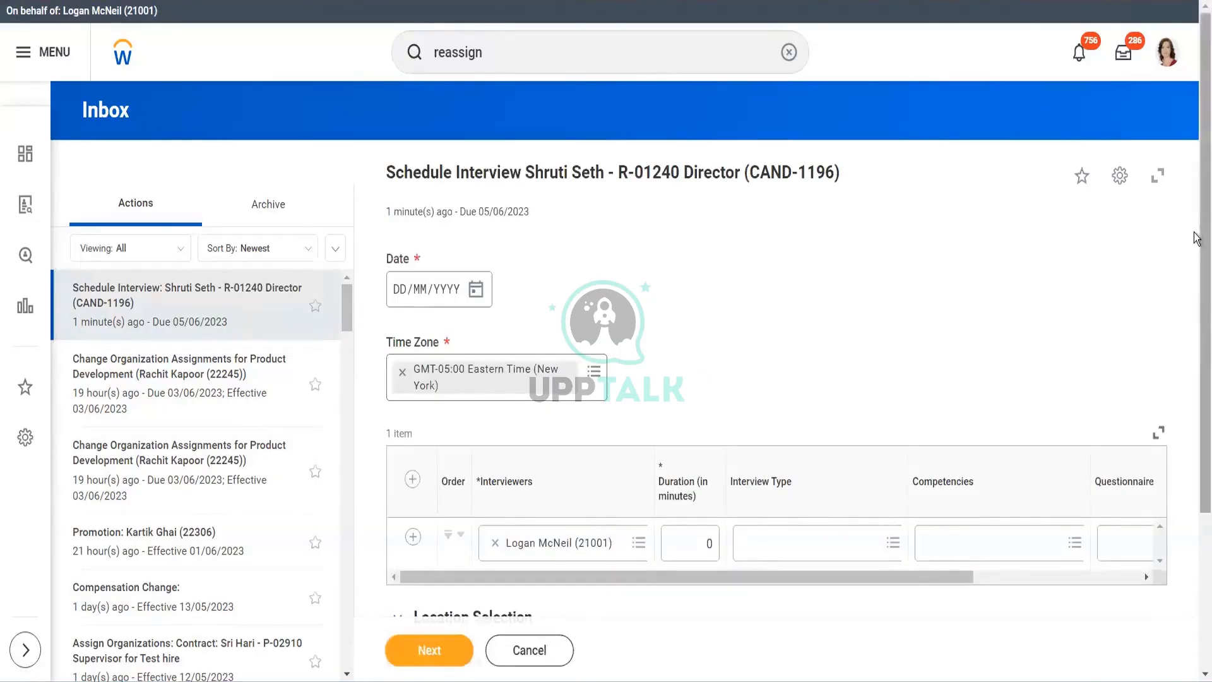
# - Set the interviewer row's duration to 50 minutes and its interview type to In-Person
pyautogui.moveTo(1196, 238); pyautogui.dragTo(1196, 335)
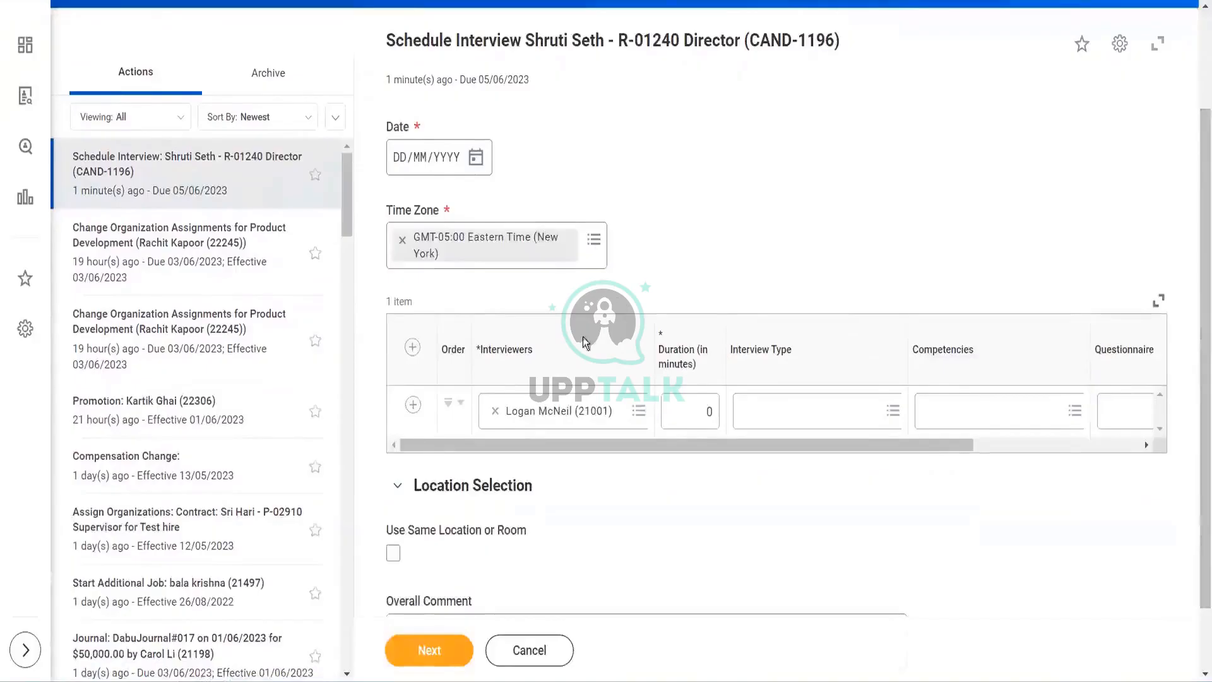
pyautogui.moveTo(523, 448); pyautogui.dragTo(620, 452)
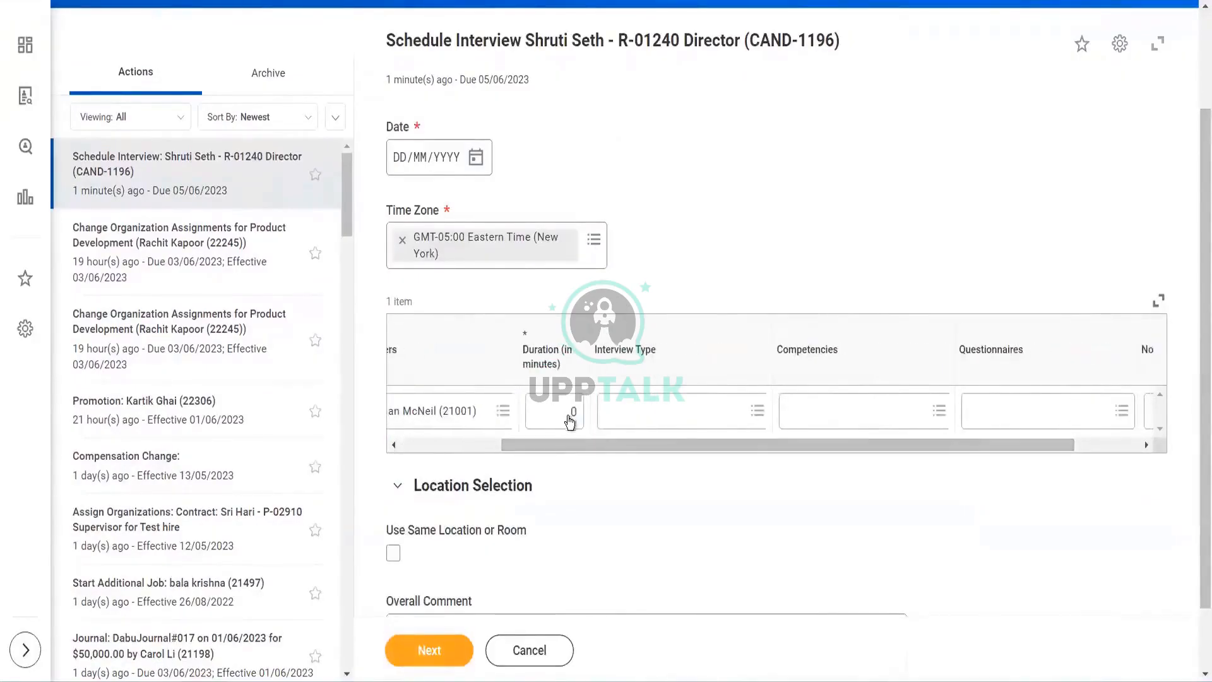
pyautogui.click(570, 418)
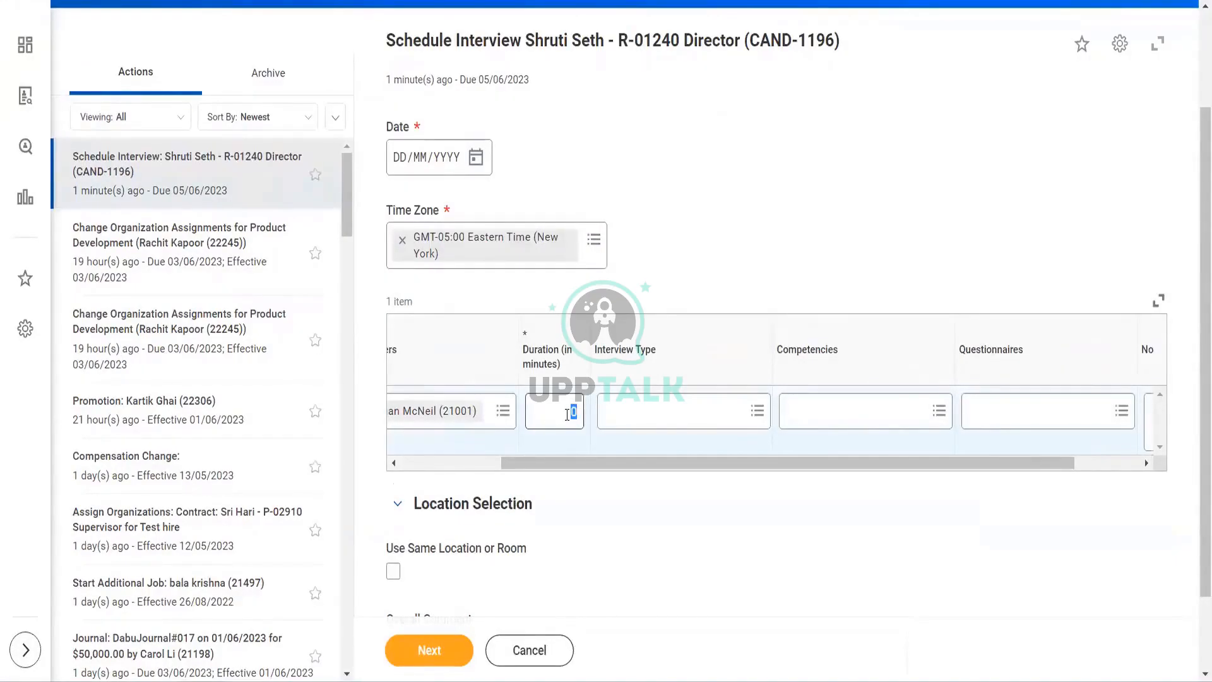
pyautogui.write('60')
pyautogui.click(664, 423)
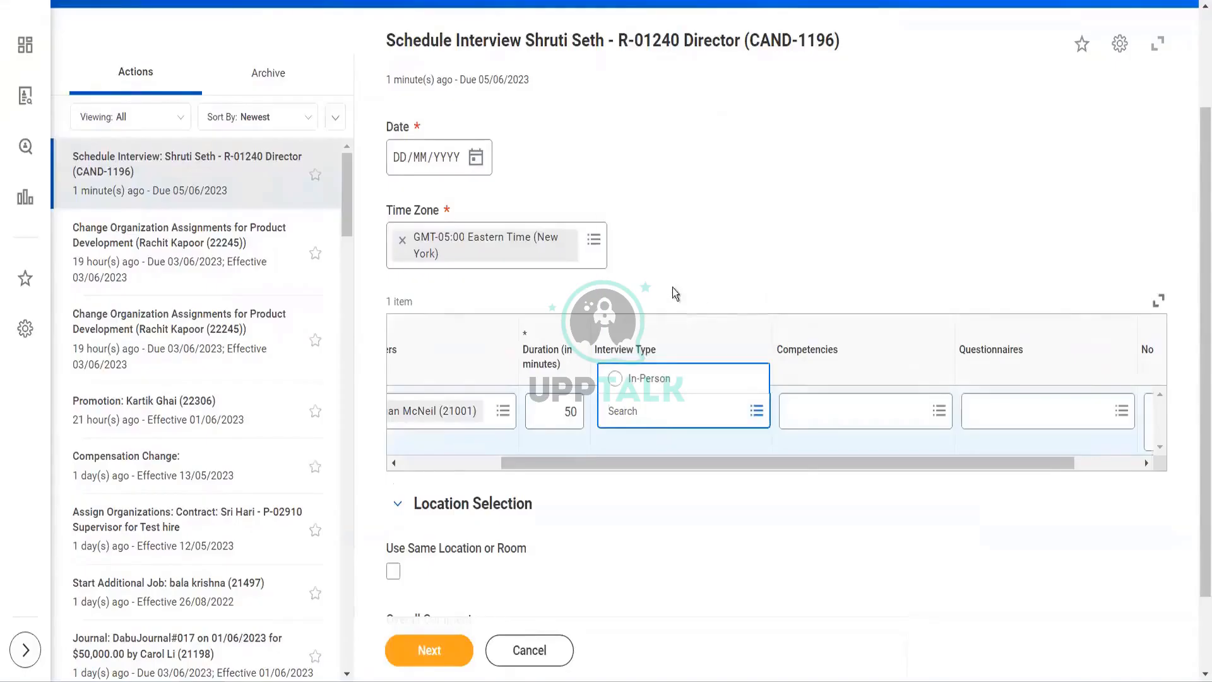
pyautogui.click(660, 379)
pyautogui.moveTo(705, 464); pyautogui.dragTo(813, 482)
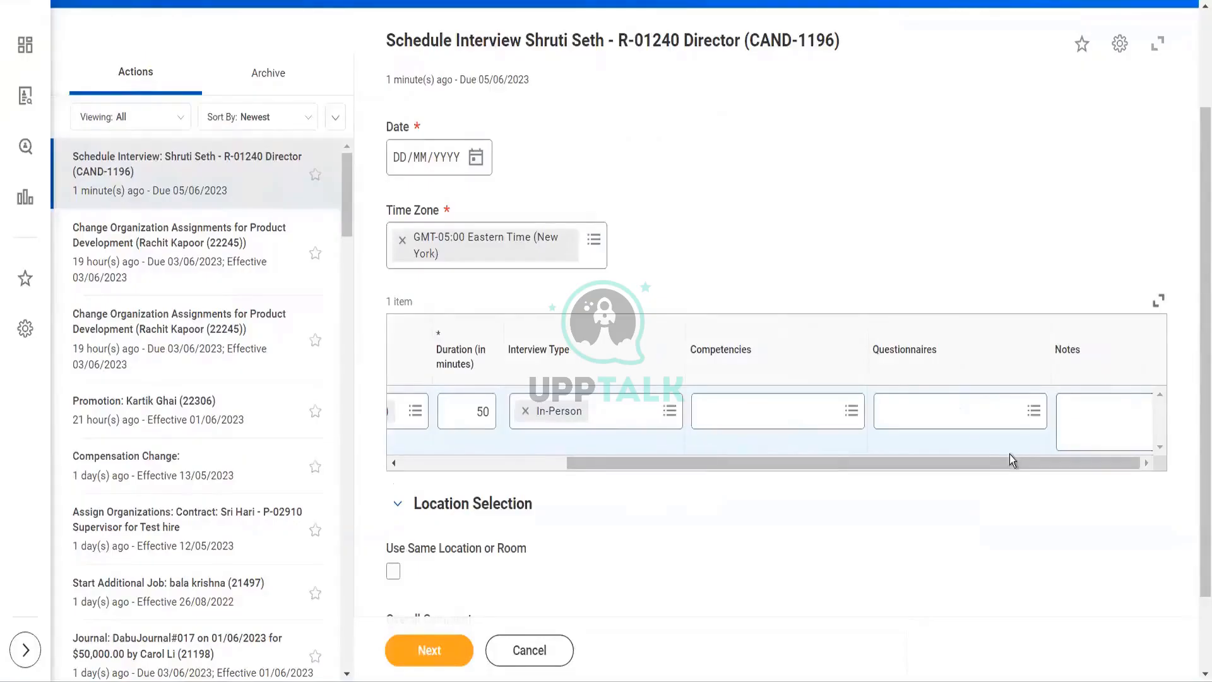
pyautogui.moveTo(1018, 458); pyautogui.dragTo(725, 495)
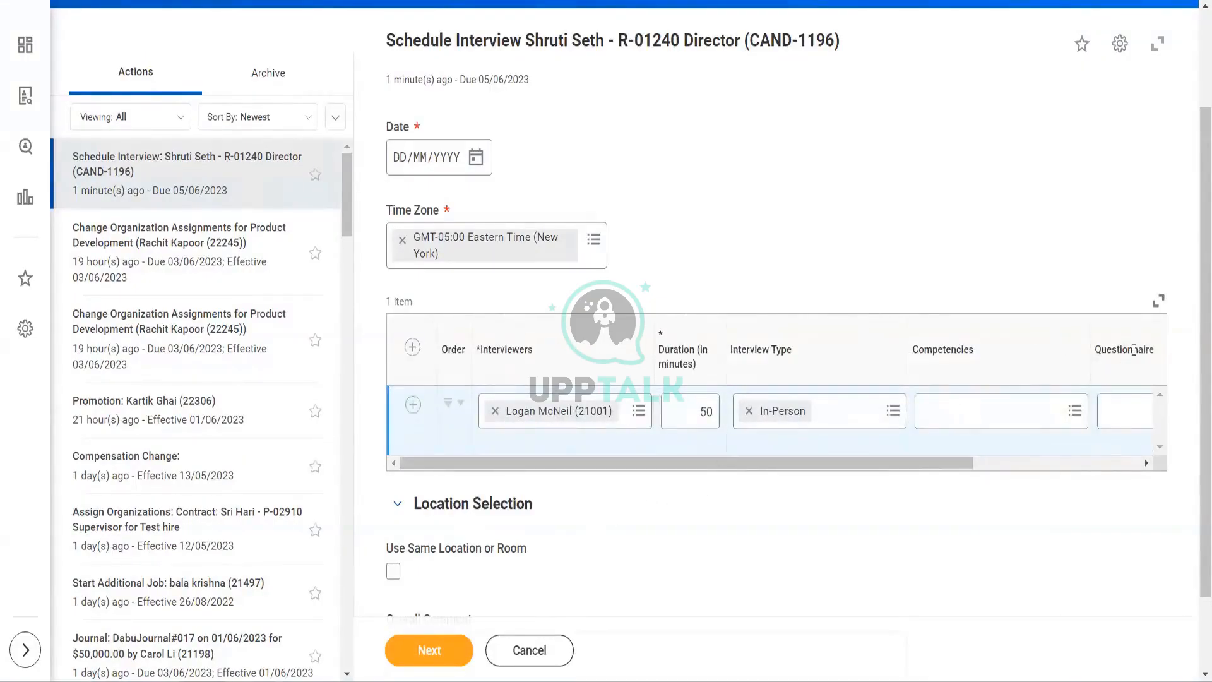
pyautogui.scroll(-1, 1196, 338)
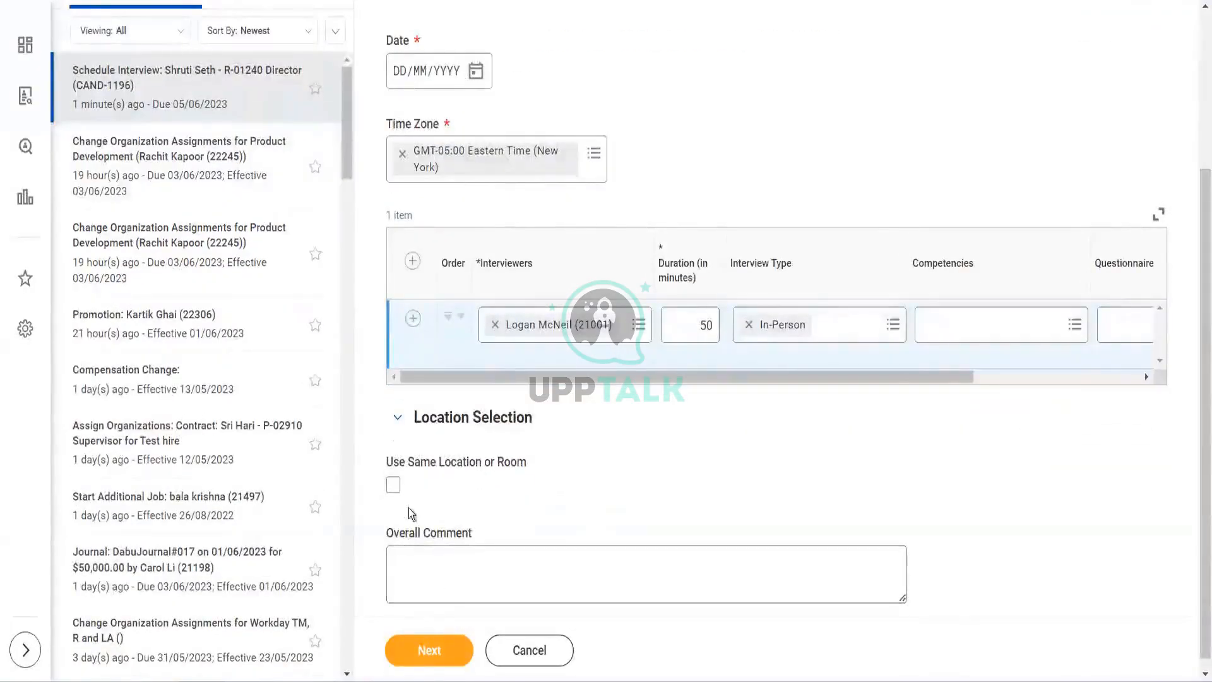
# - Resolve the date error by picking Saturday, June 3, 2023, and continue to the day calendar
pyautogui.click(424, 652)
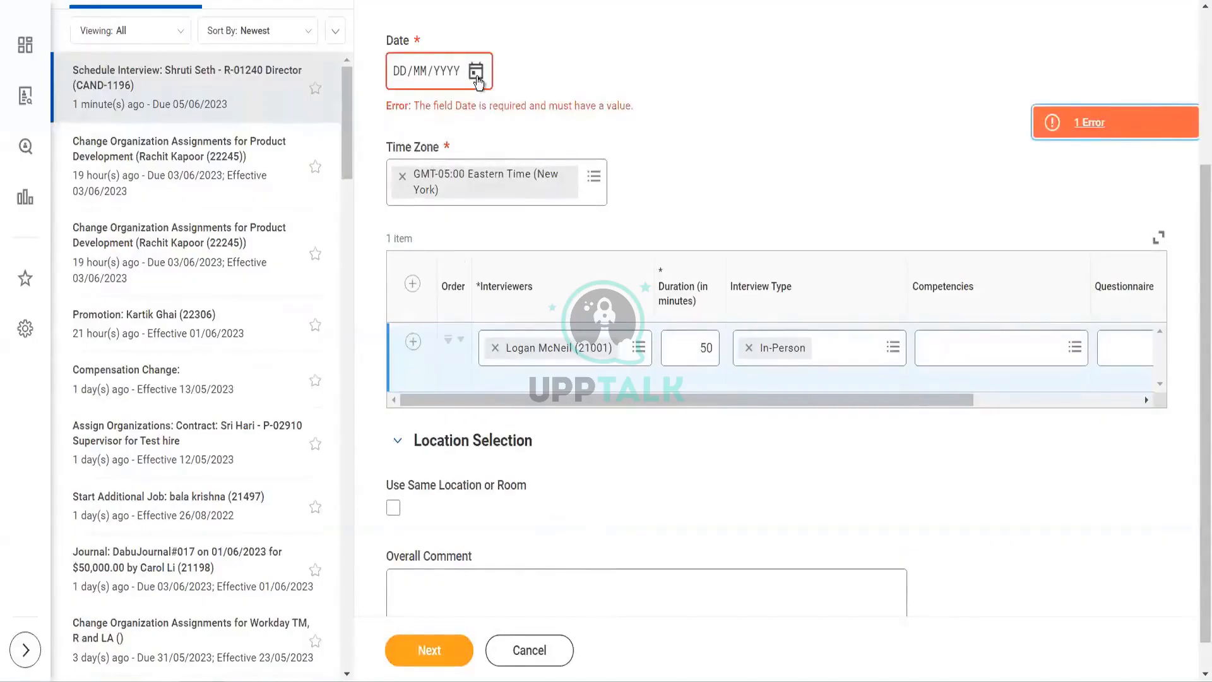
pyautogui.click(477, 74)
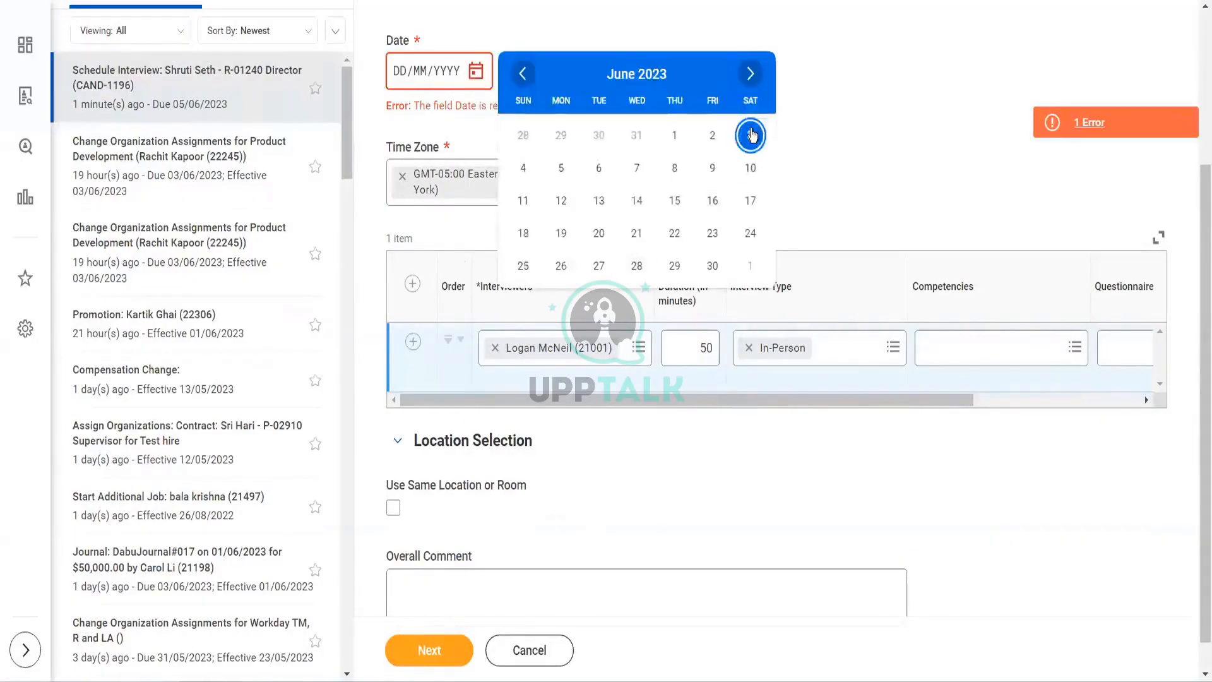
pyautogui.click(752, 135)
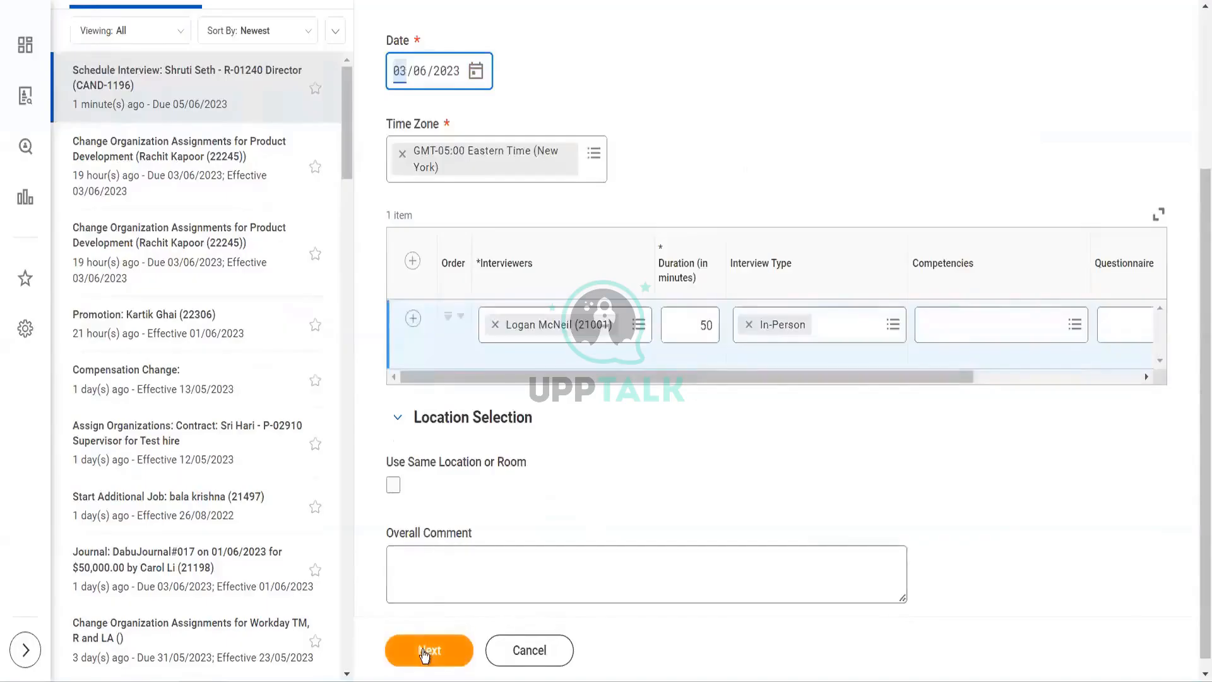
pyautogui.click(422, 650)
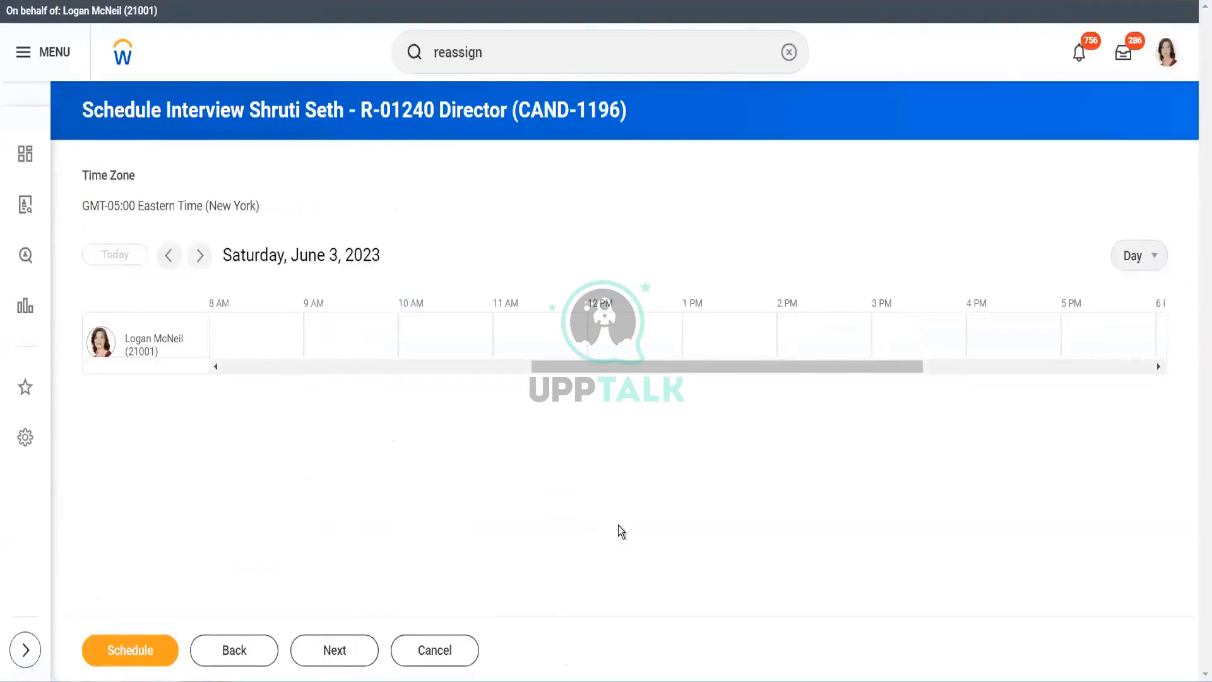
# - Schedule the interviewer for an 8:00 AM slot on 03/06/2023 and review the proposed schedule
pyautogui.click(142, 654)
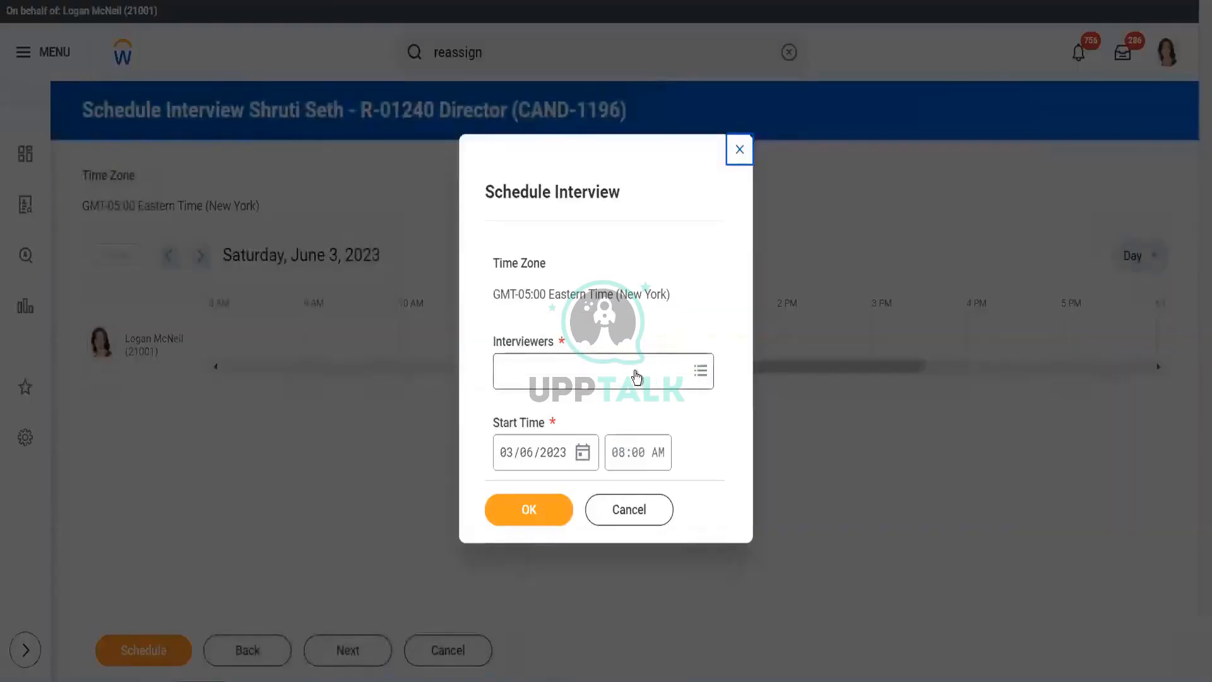
pyautogui.click(636, 372)
pyautogui.write('logan')
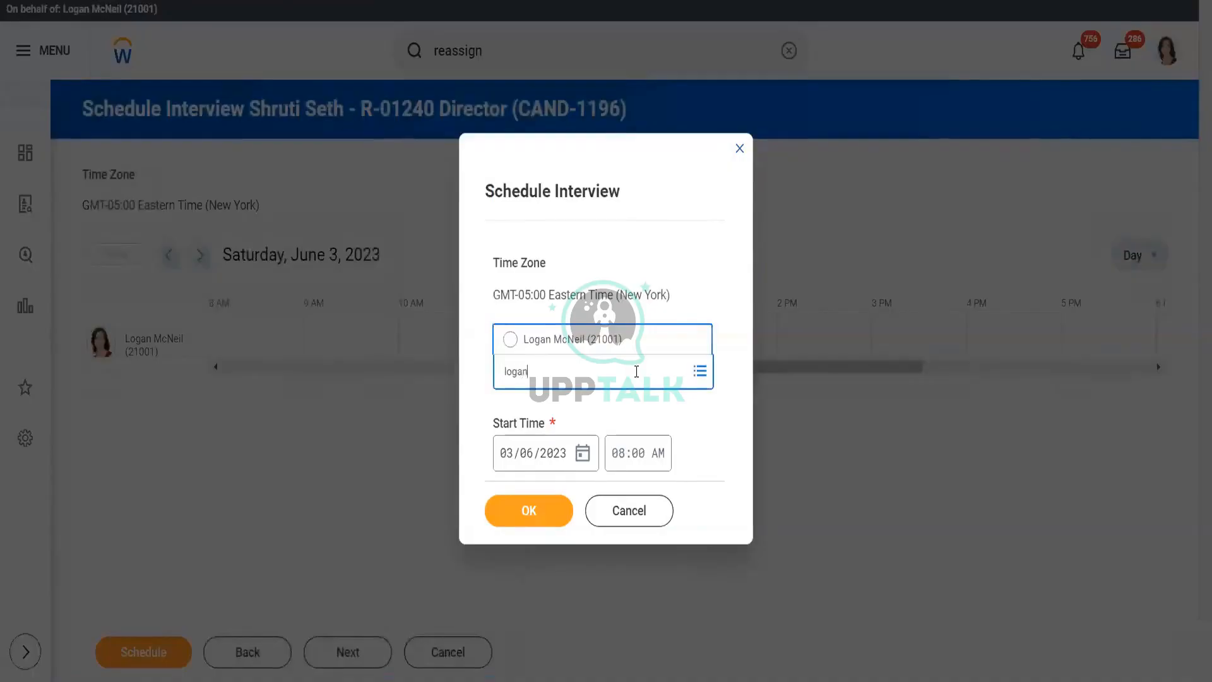
pyautogui.press('Return')
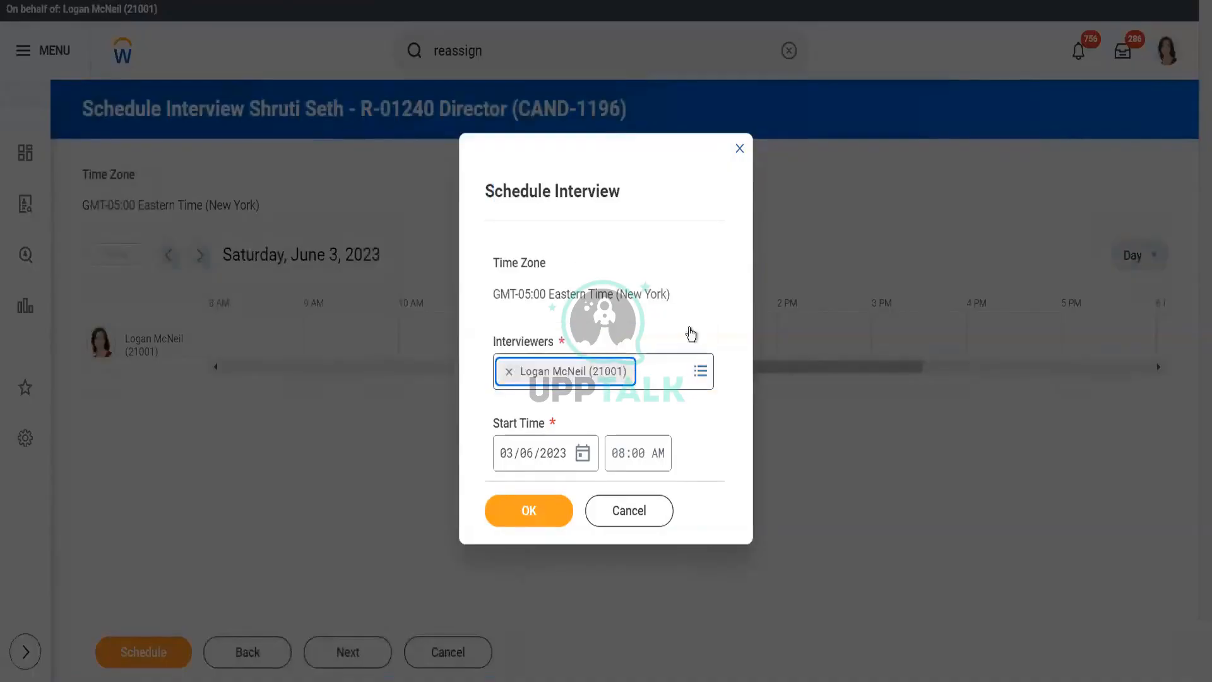
pyautogui.click(733, 344)
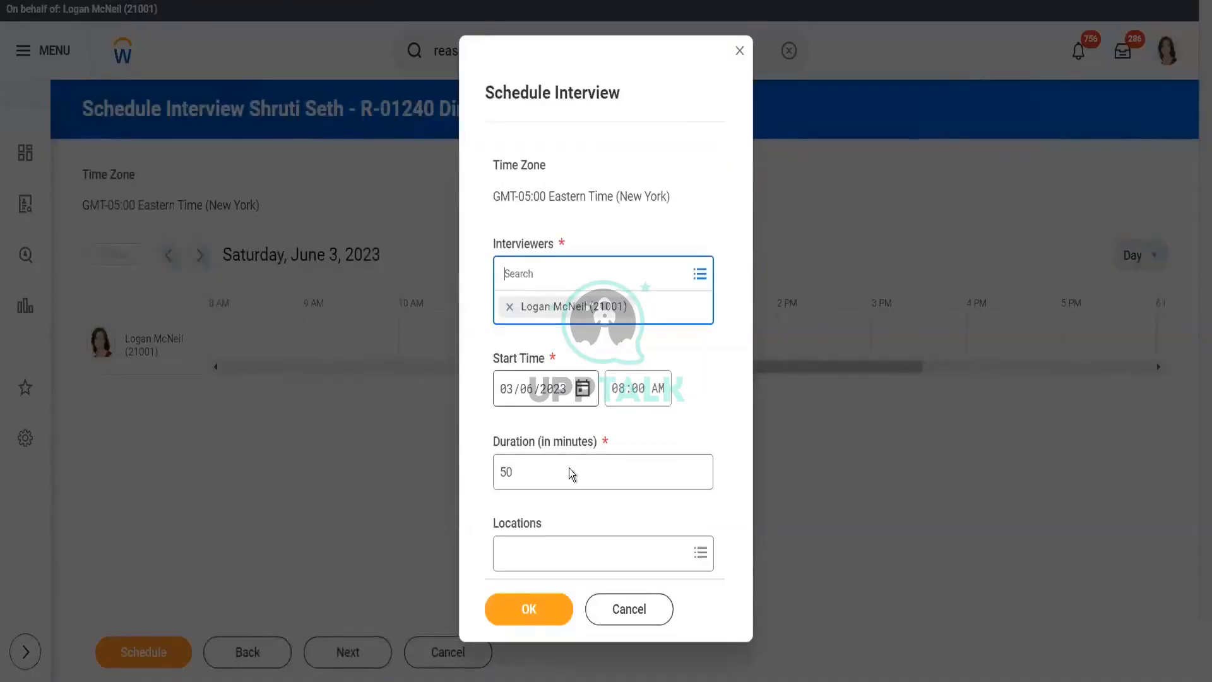
pyautogui.click(534, 608)
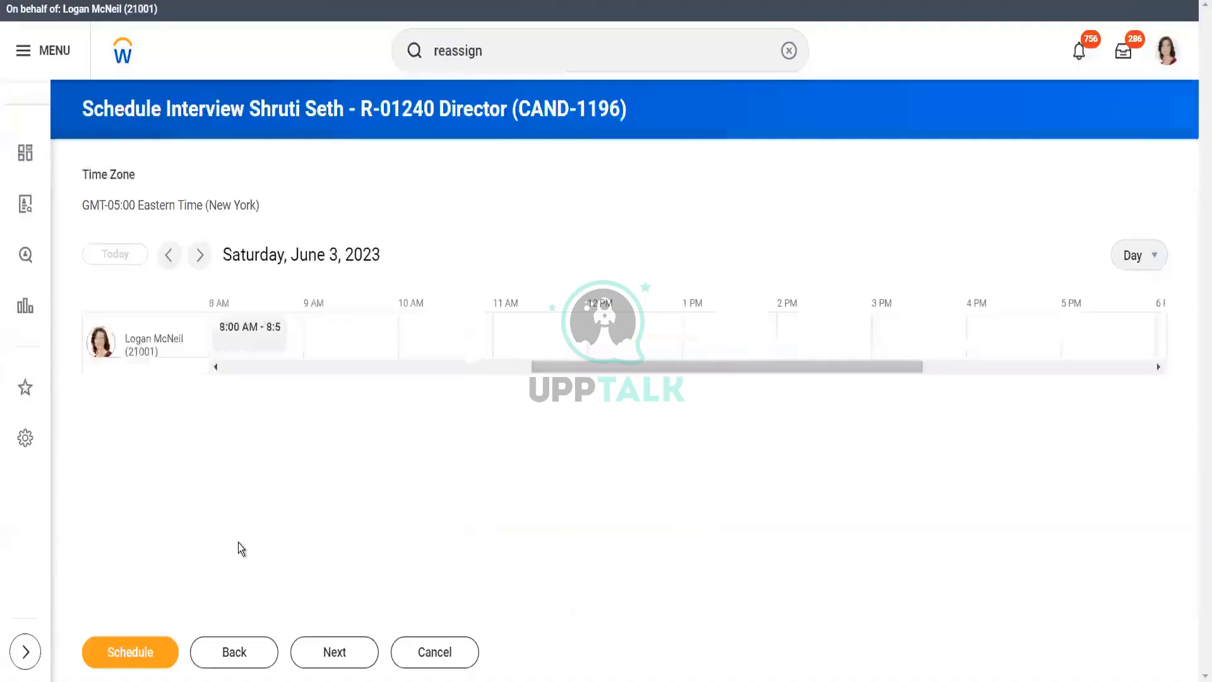
pyautogui.click(323, 664)
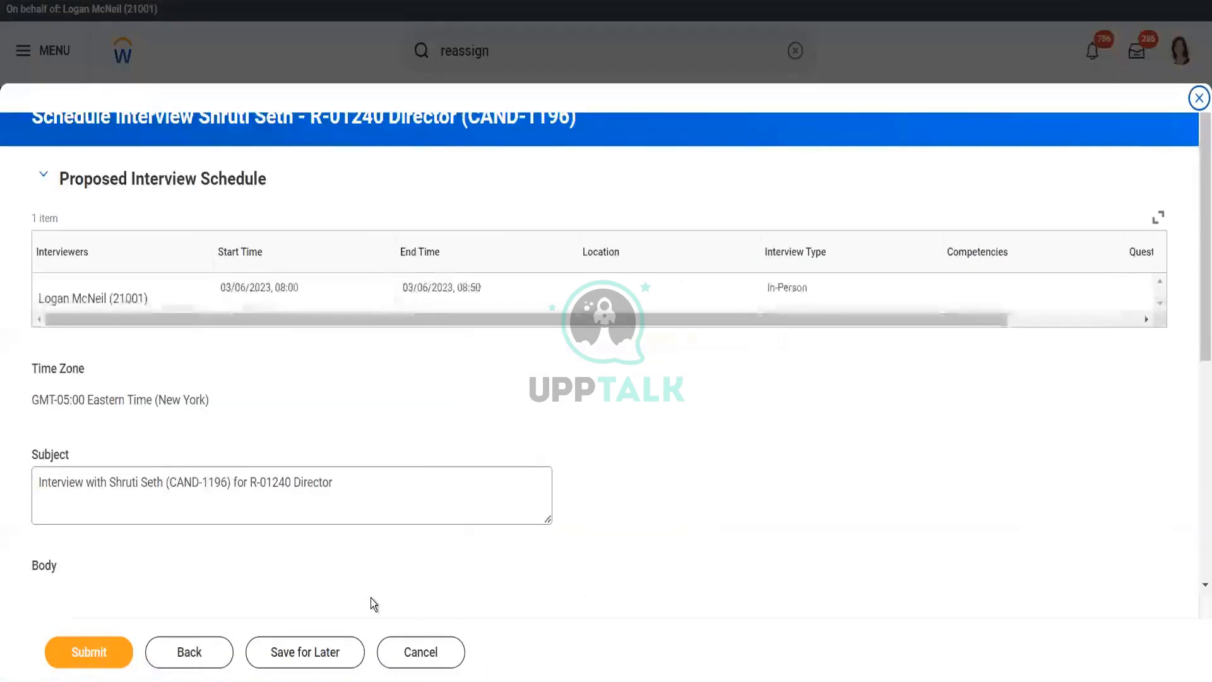
# - Submit the Proposed Interview Schedule and return to the Inbox
pyautogui.click(94, 653)
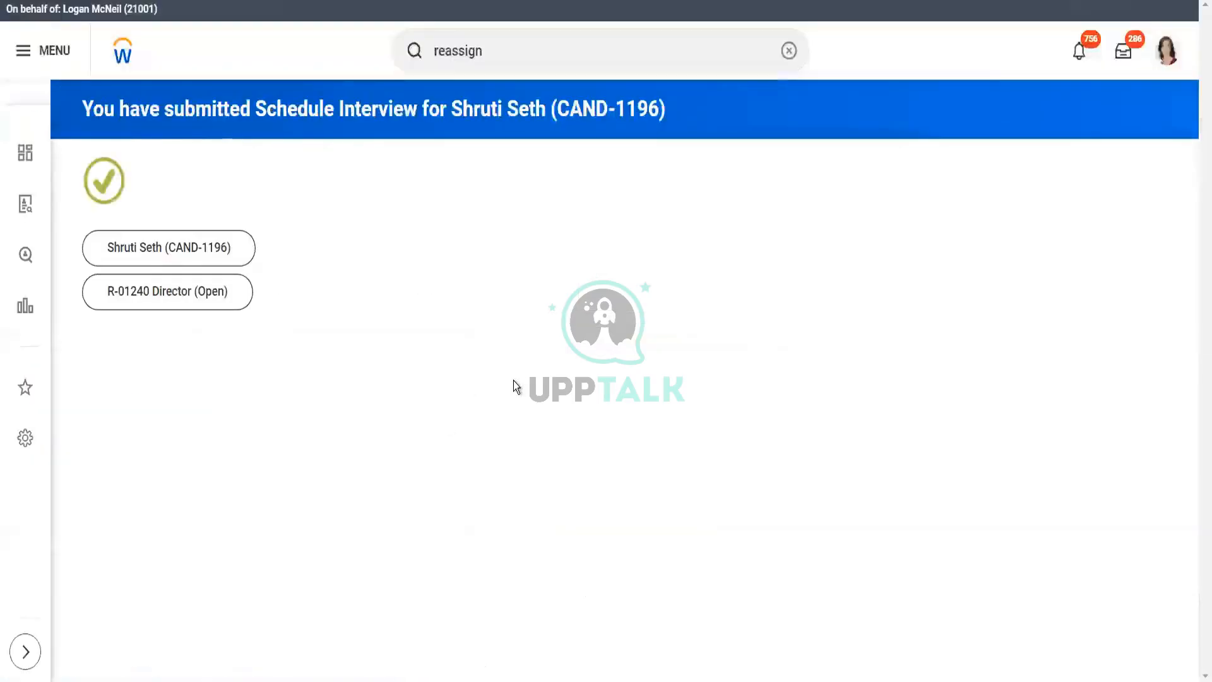
pyautogui.click(222, 256)
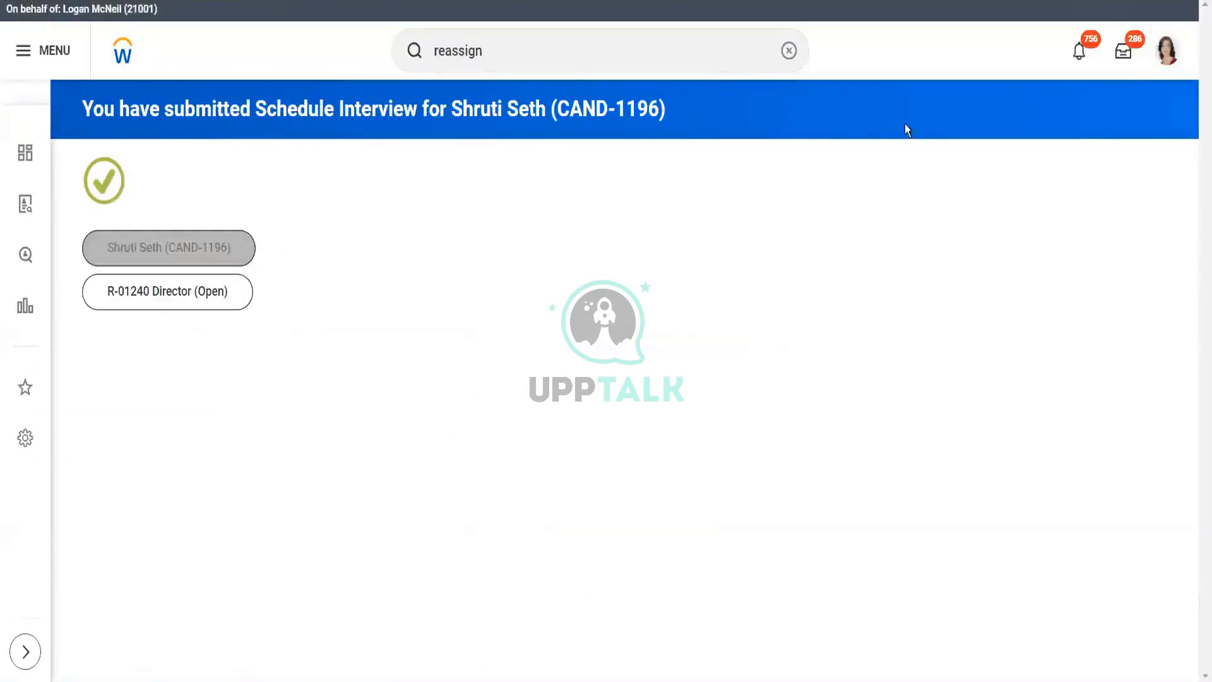
pyautogui.click(1122, 56)
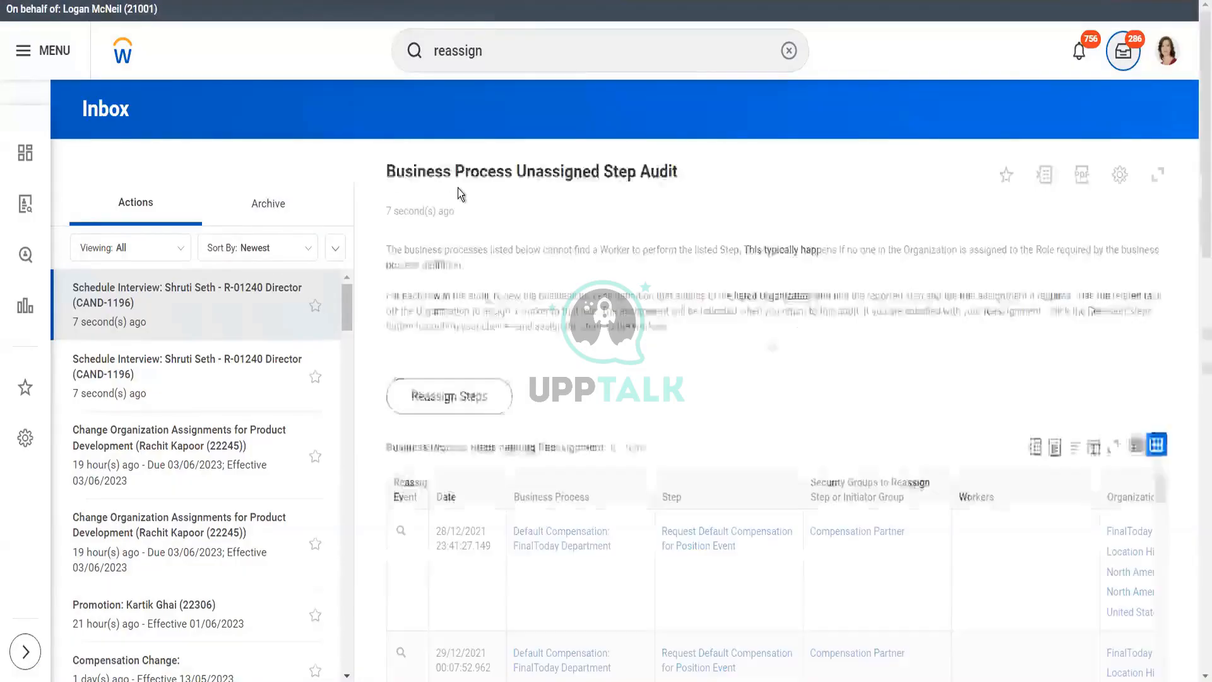
# - Open the archived interview event's Process History and check Manage Interview Feedback by Recruiter is awaiting action
pyautogui.click(283, 203)
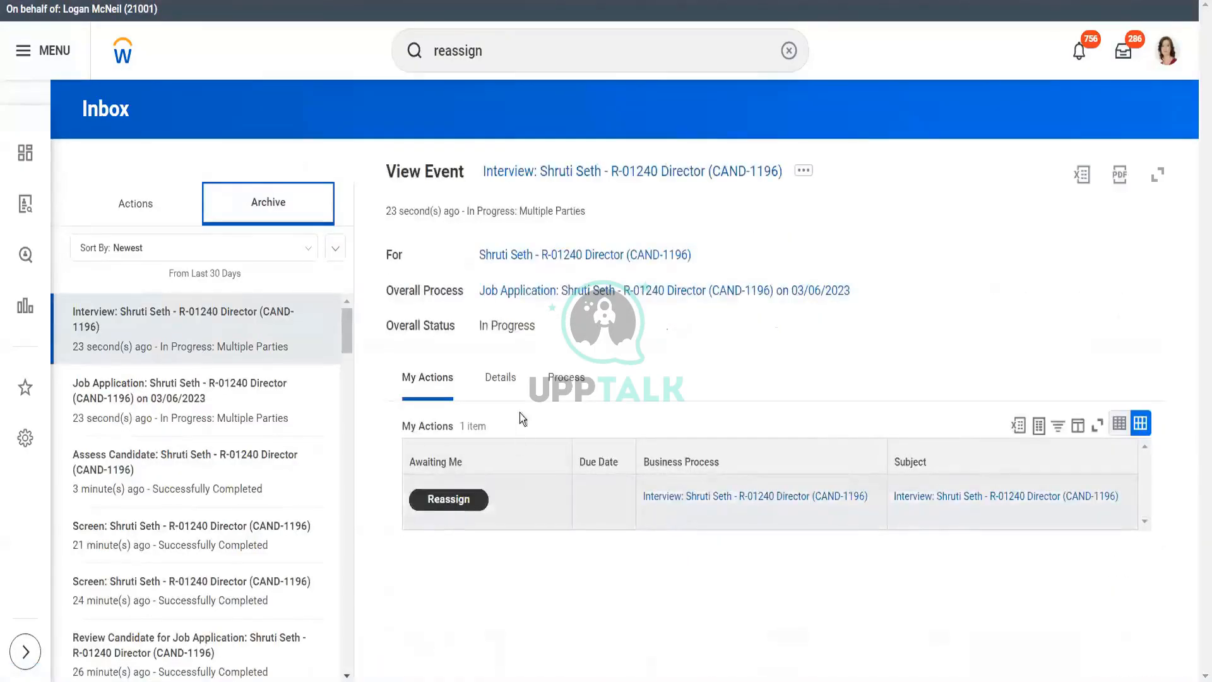
pyautogui.click(564, 376)
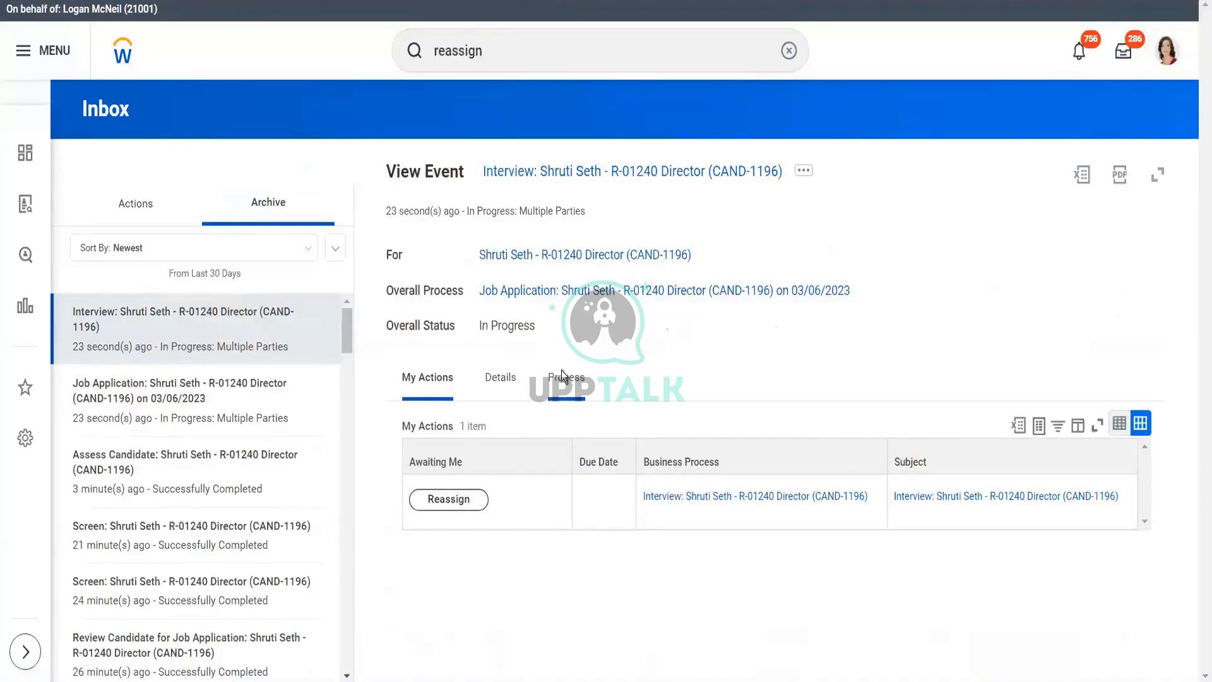
pyautogui.scroll(-6, 1197, 246)
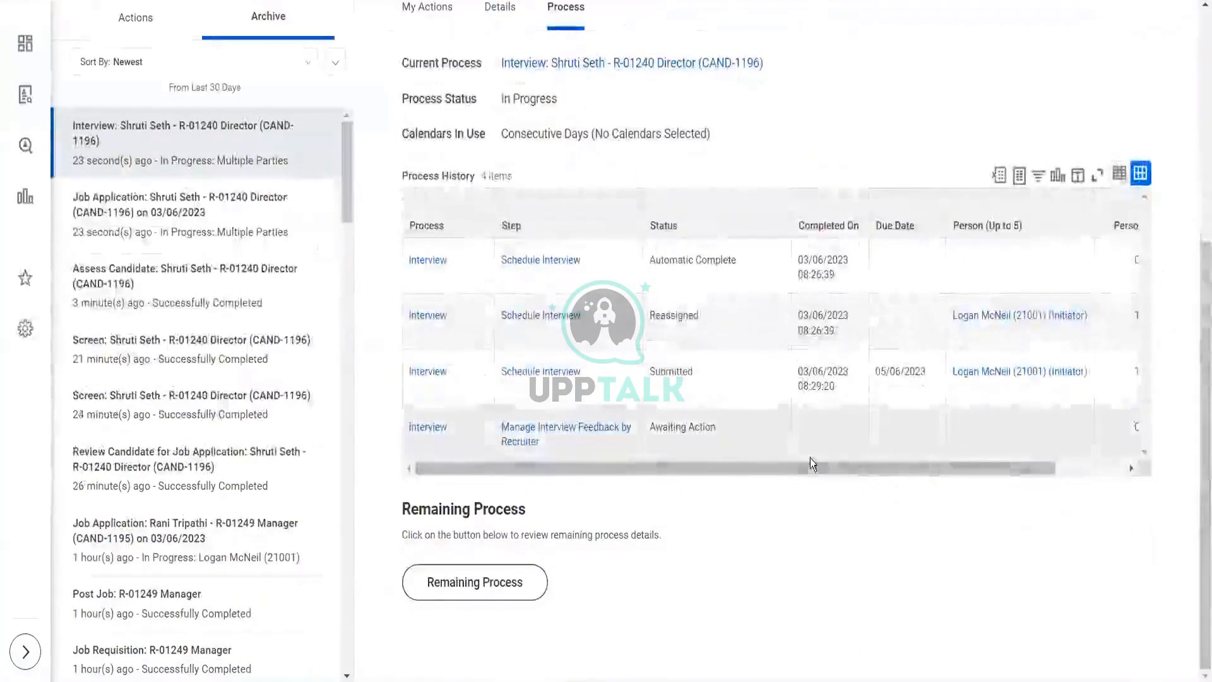
pyautogui.moveTo(813, 468); pyautogui.dragTo(968, 470)
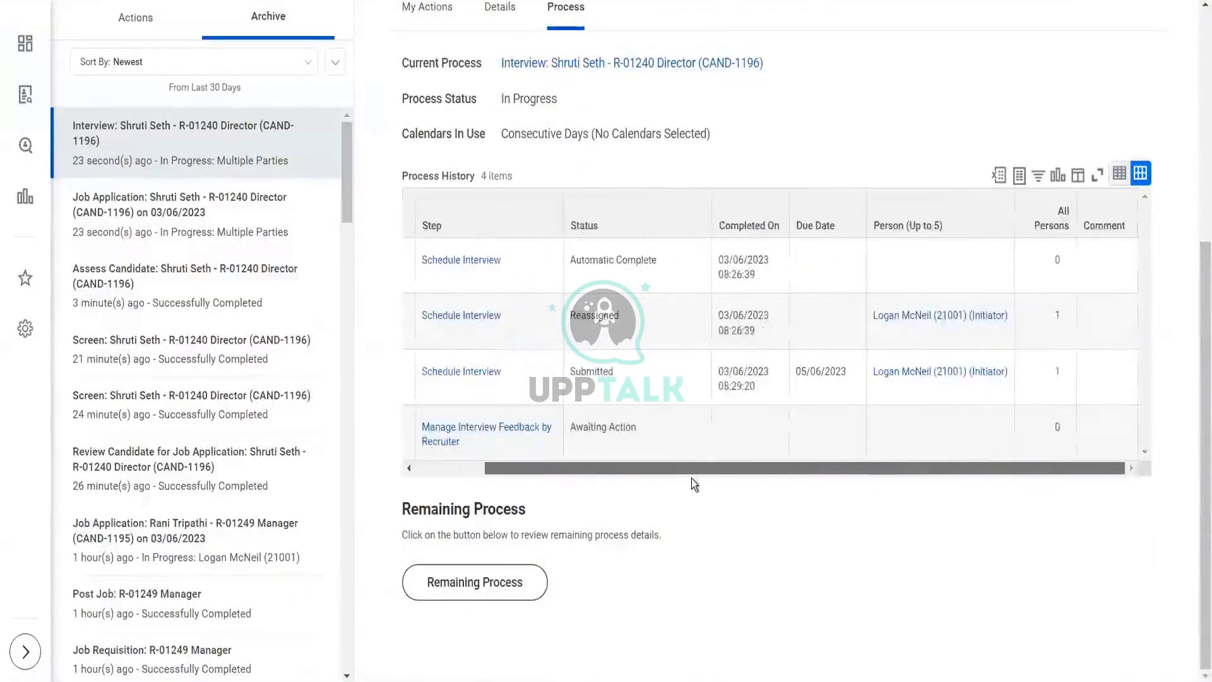
pyautogui.moveTo(692, 478); pyautogui.dragTo(688, 479)
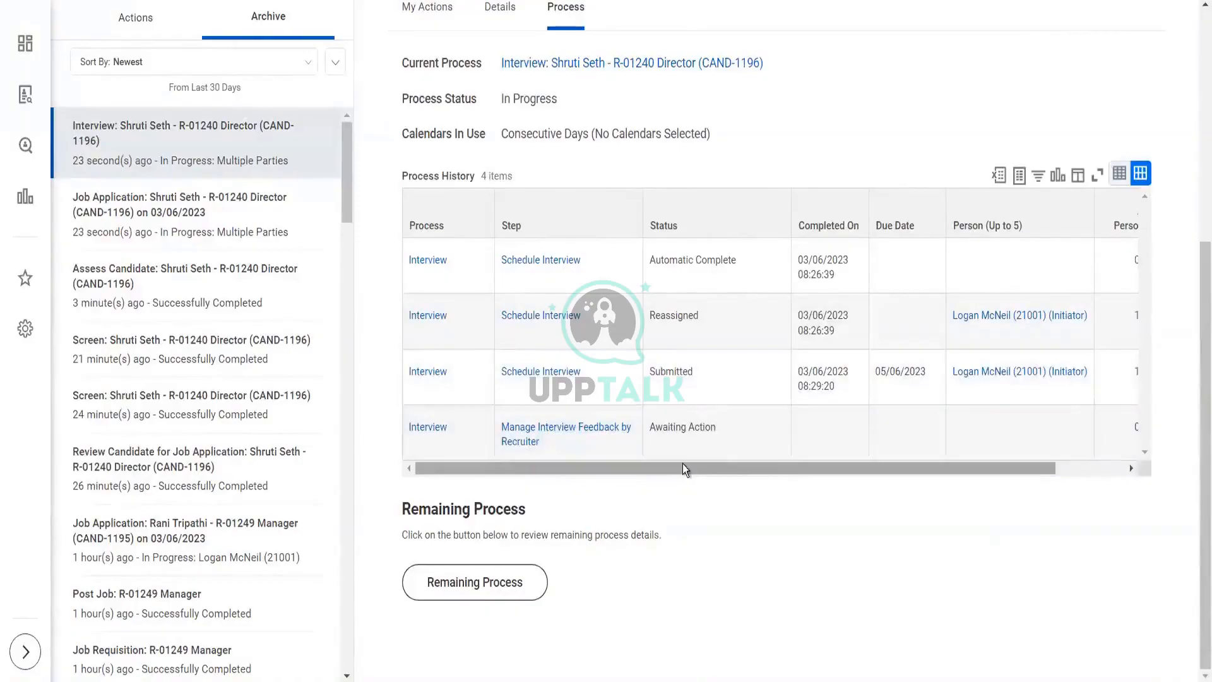
pyautogui.moveTo(683, 466); pyautogui.dragTo(733, 474)
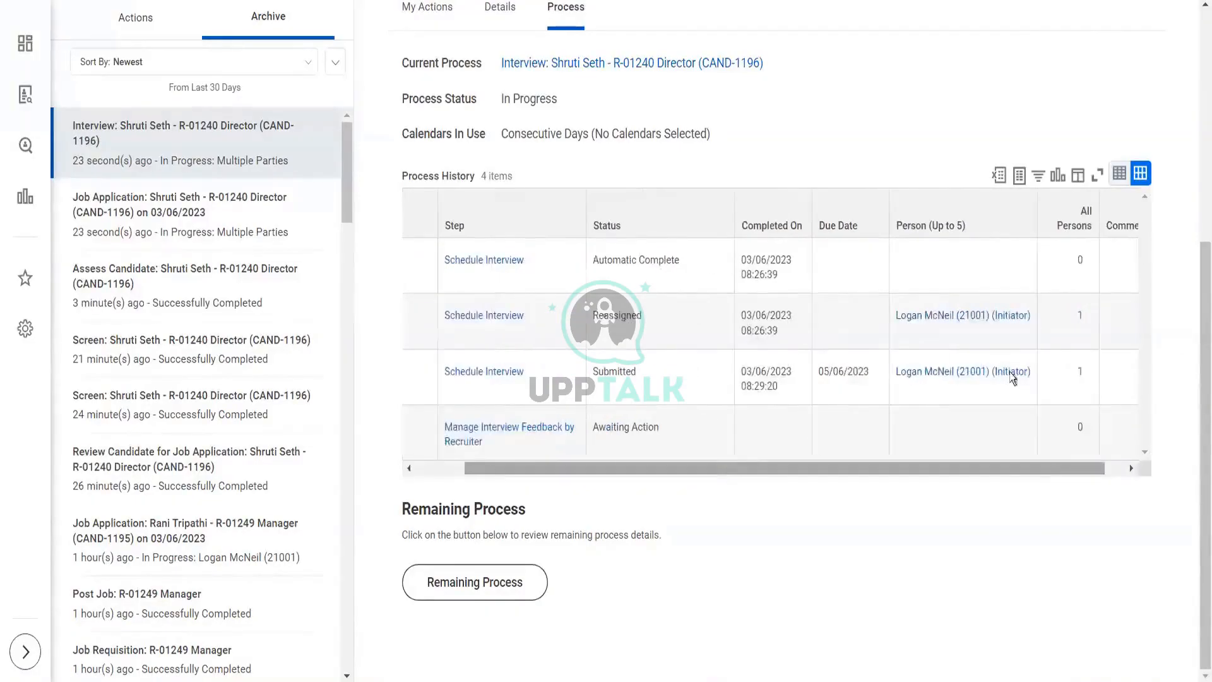
pyautogui.scroll(6, 821, 253)
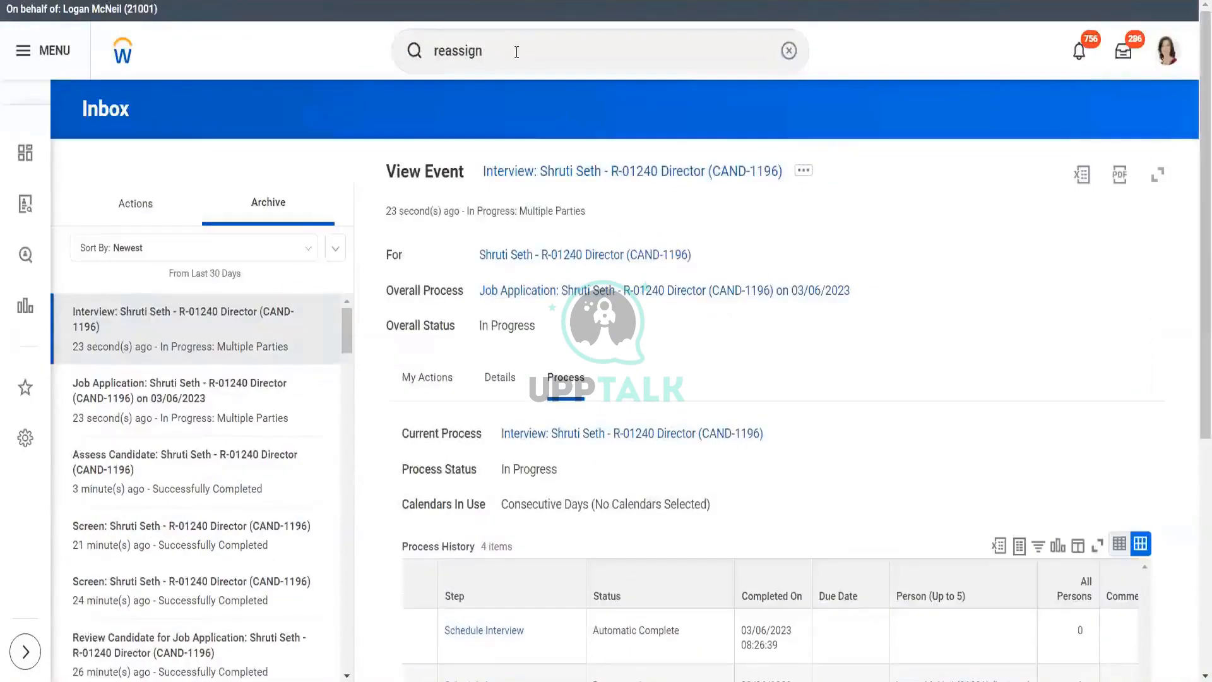
pyautogui.click(516, 52)
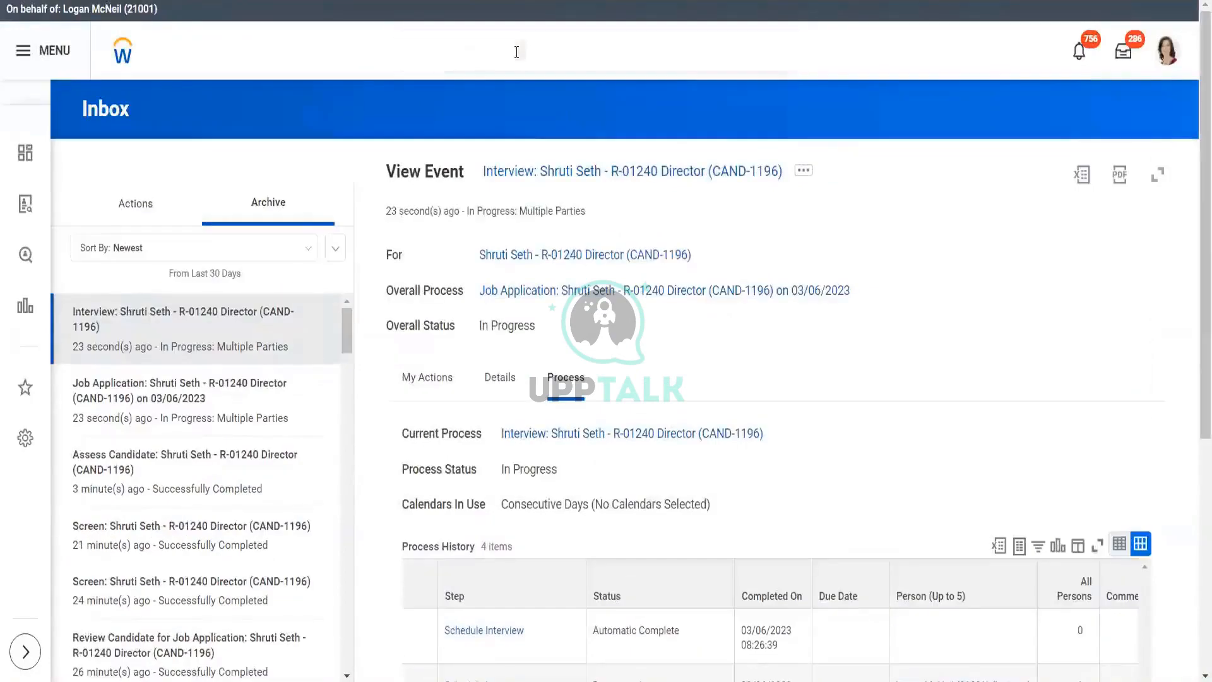
# - Open Reassign Tasks, choose Reassign Unassigned Tasks, and filter to the Interview business process type
pyautogui.write('n tas')
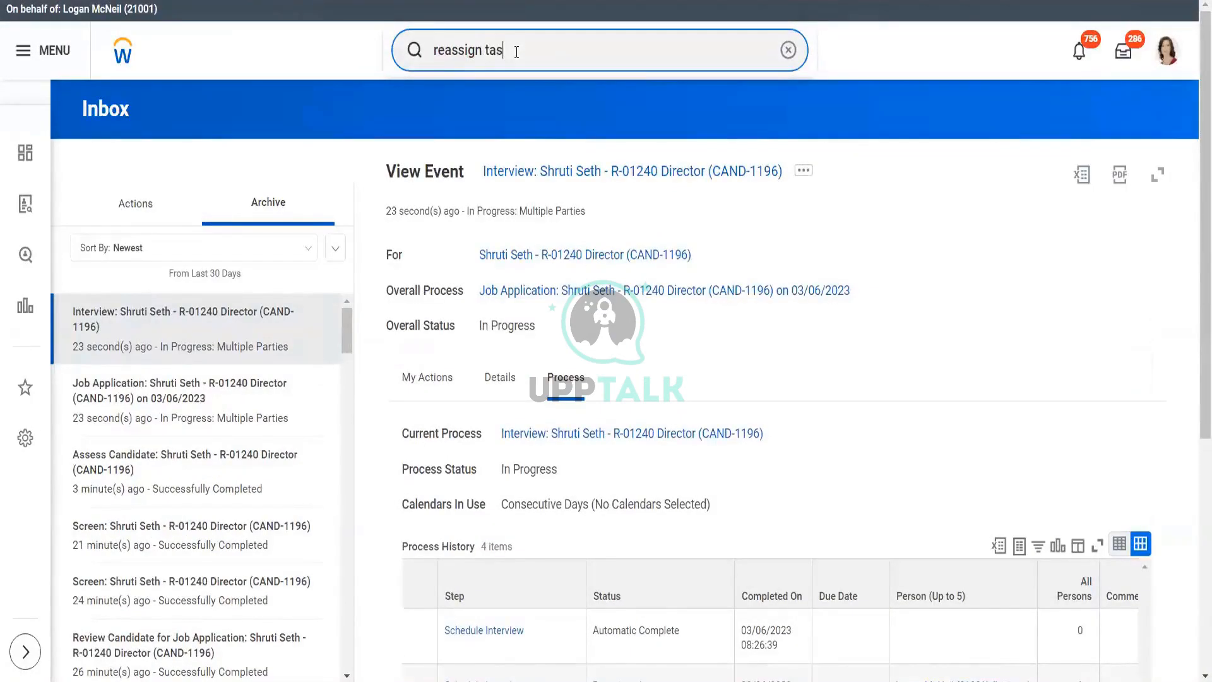
pyautogui.click(498, 106)
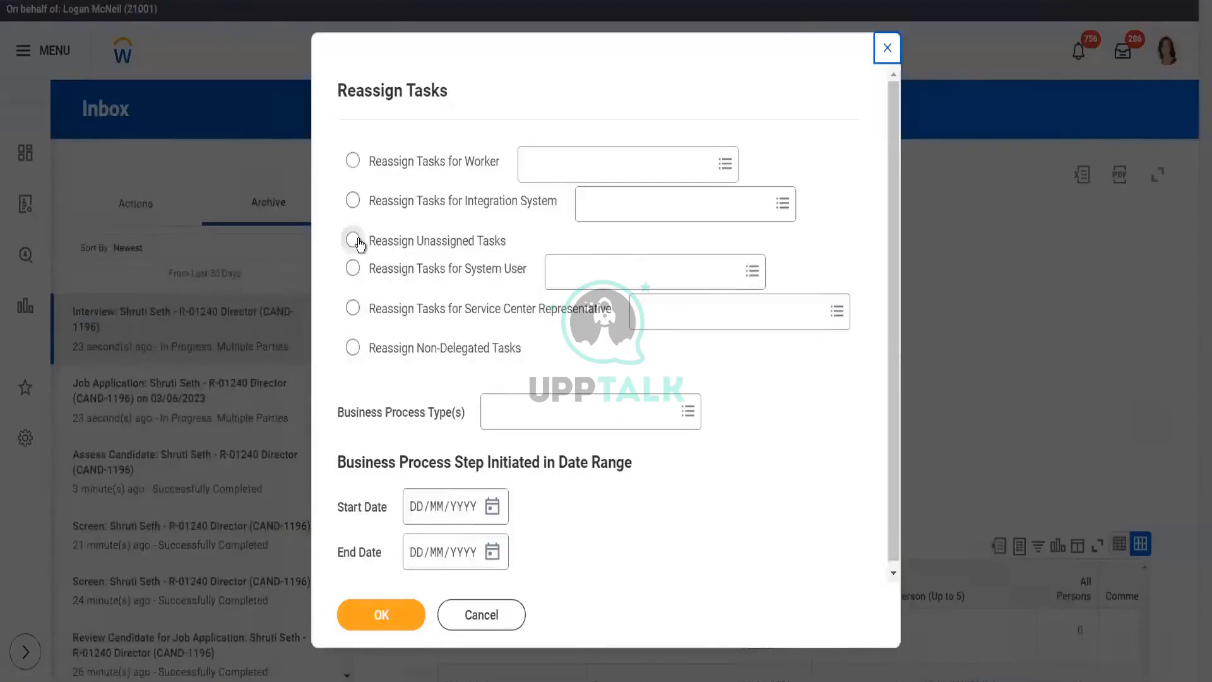
pyautogui.click(358, 244)
pyautogui.click(538, 423)
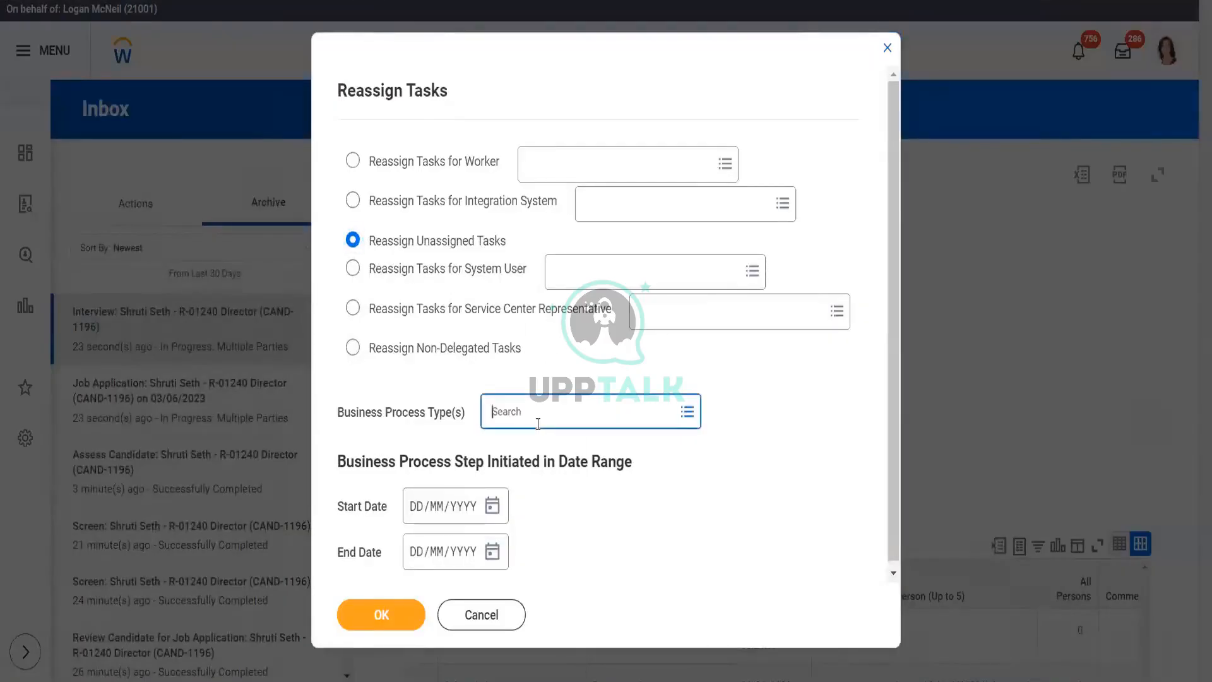
pyautogui.write('int')
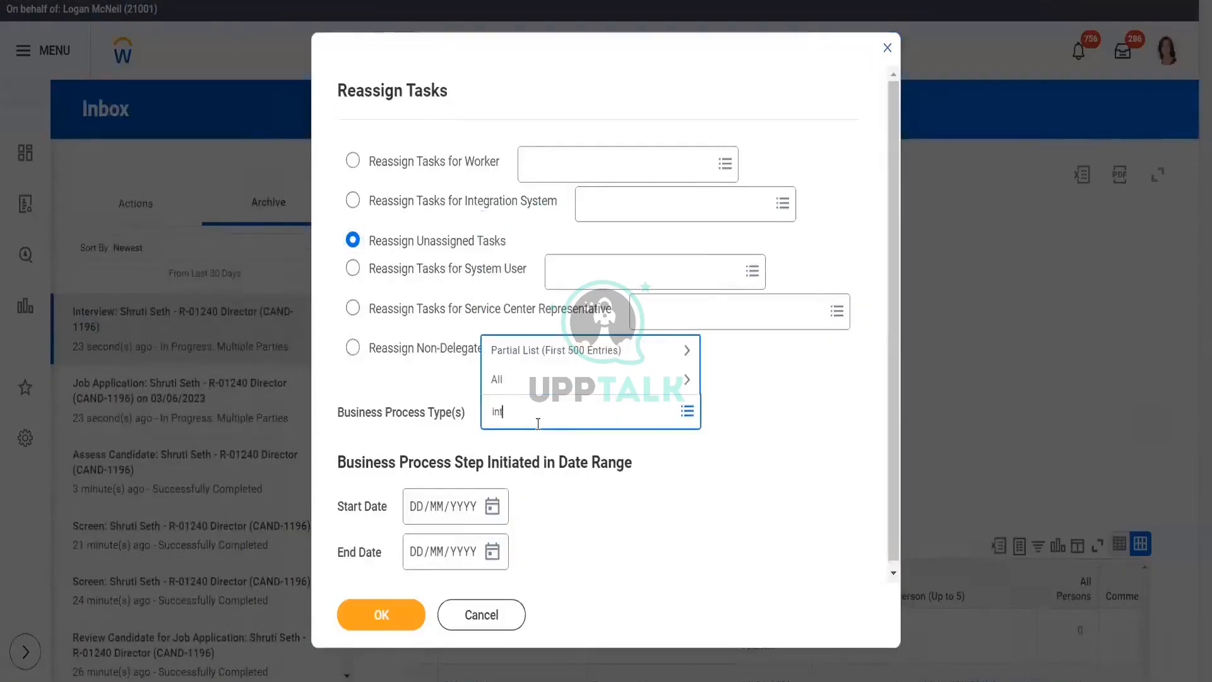
pyautogui.write('erview')
pyautogui.press('Return')
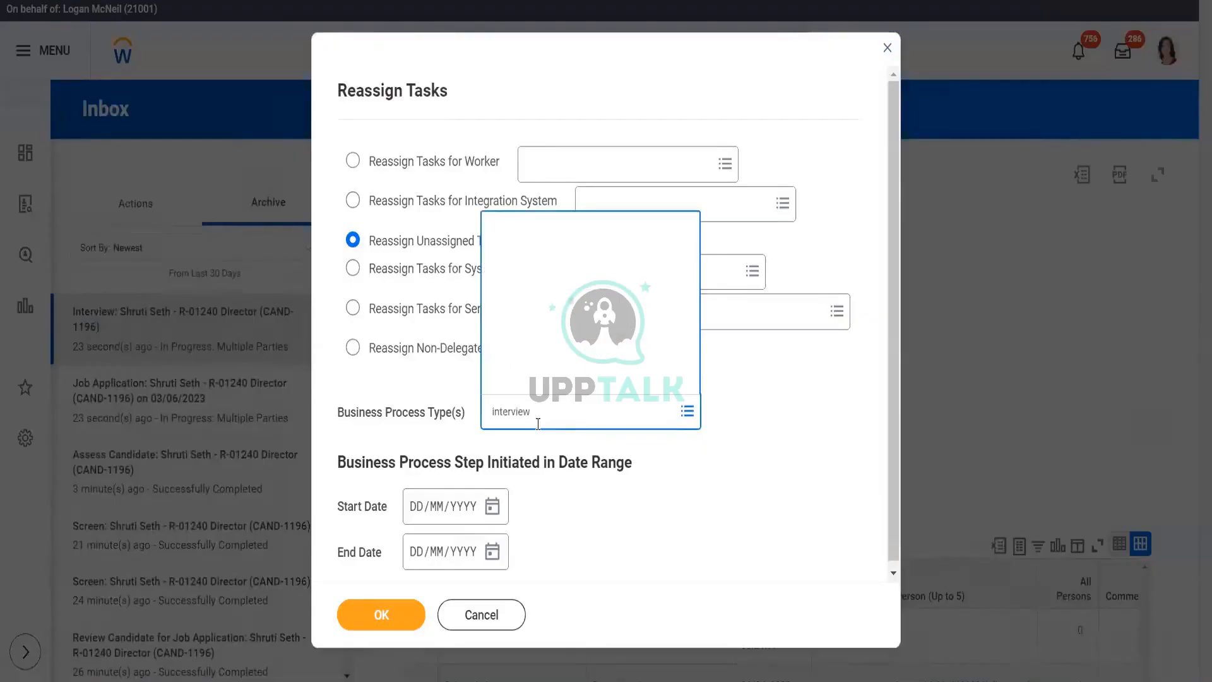
pyautogui.click(378, 626)
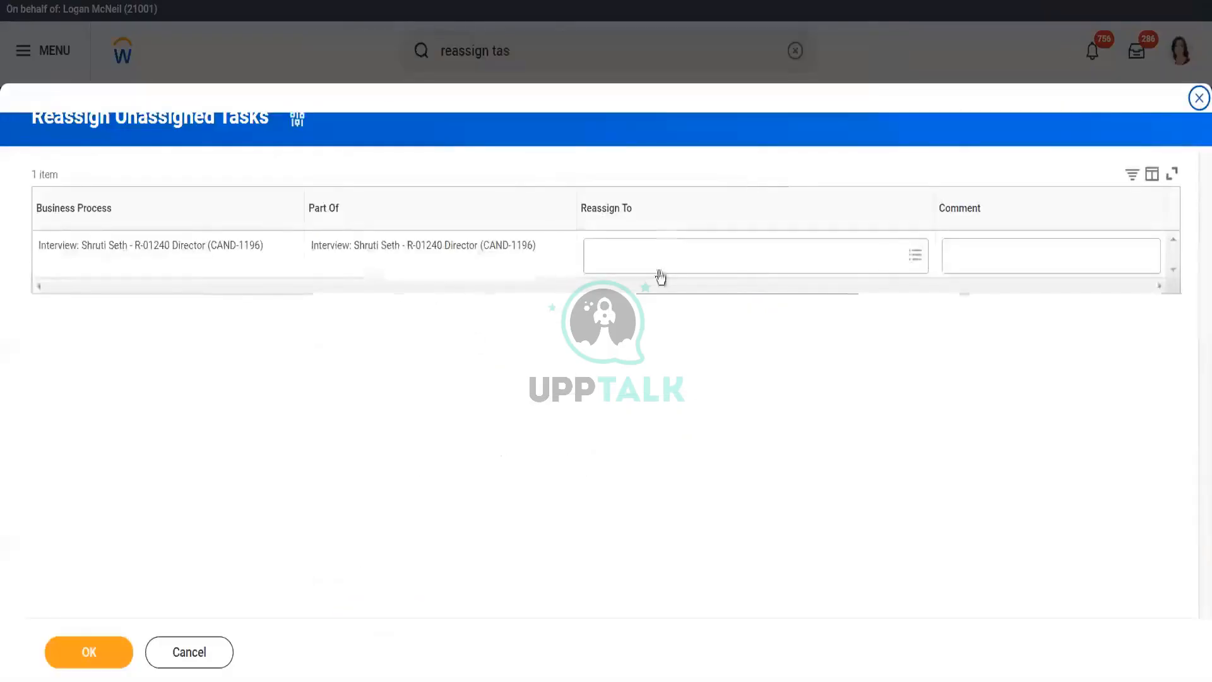
# - Reassign the unassigned interview task to a worker from the MG Recruiting Admin group
pyautogui.click(658, 261)
pyautogui.write('lo')
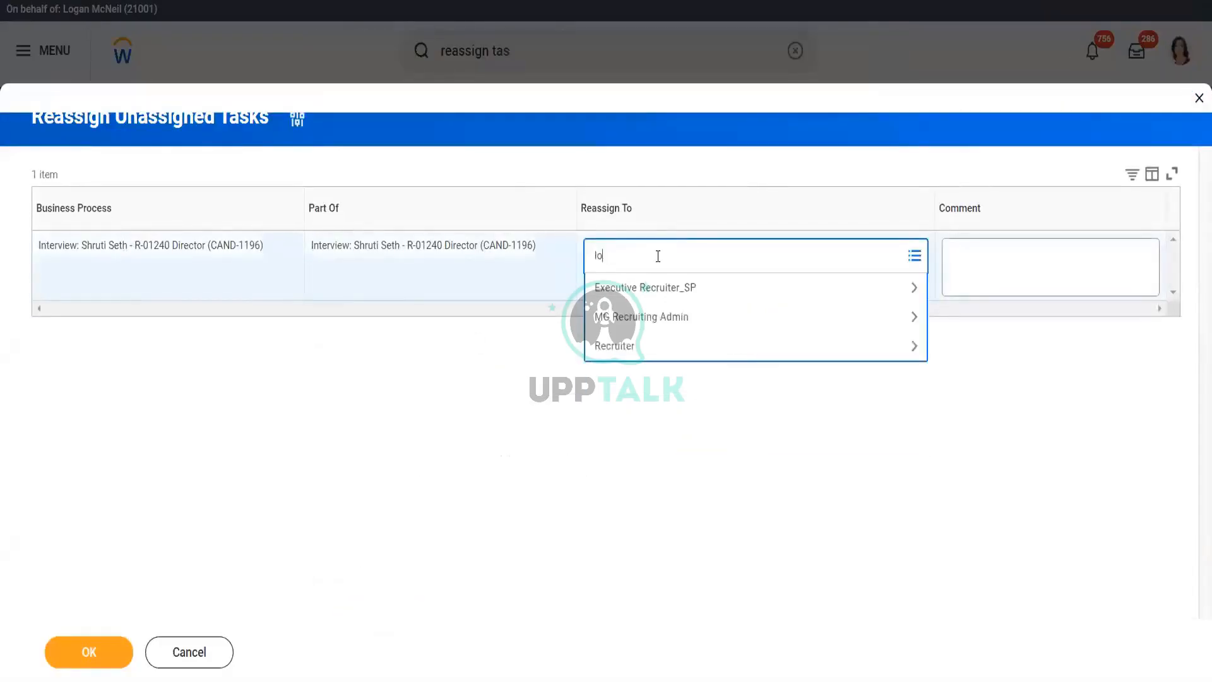
pyautogui.write('gan')
pyautogui.press('Return')
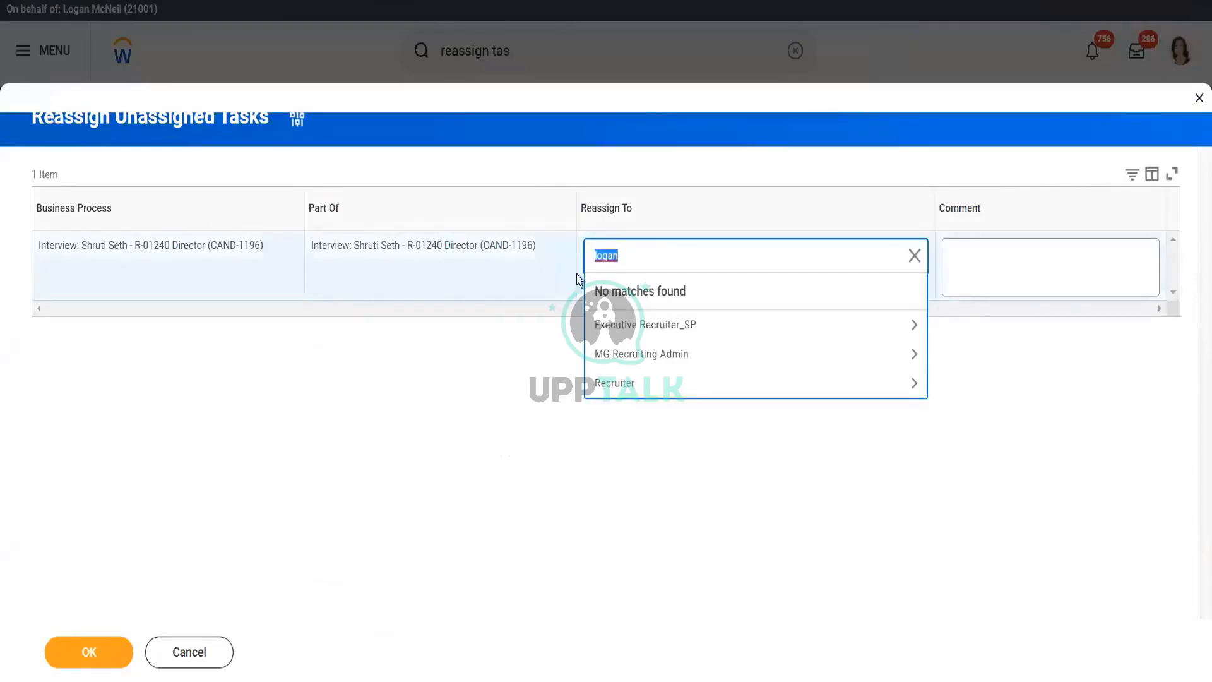
pyautogui.press('BackSpace')
pyautogui.click(679, 380)
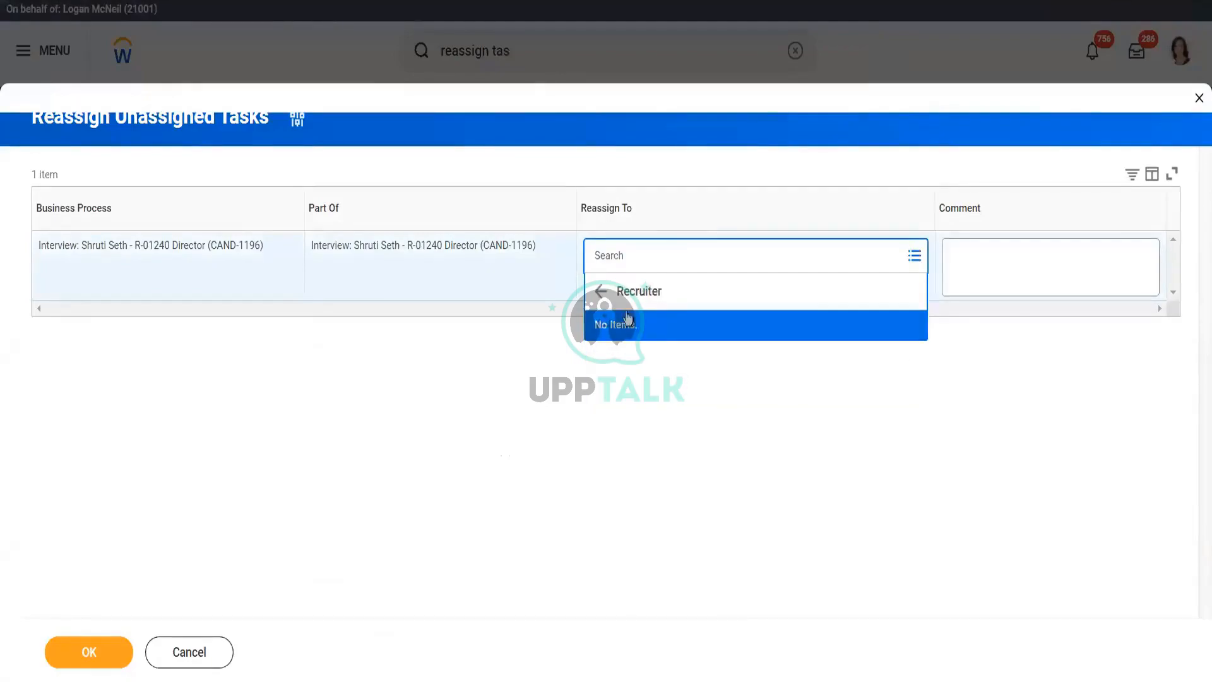
pyautogui.click(611, 379)
pyautogui.click(634, 249)
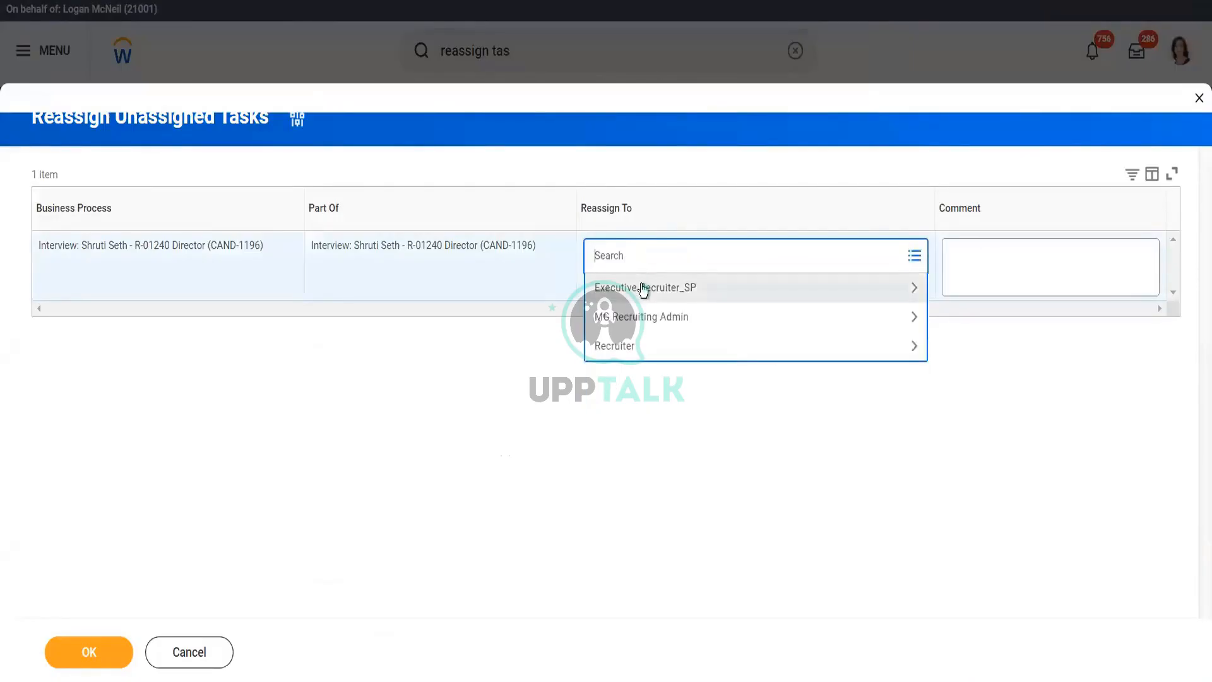
pyautogui.click(644, 289)
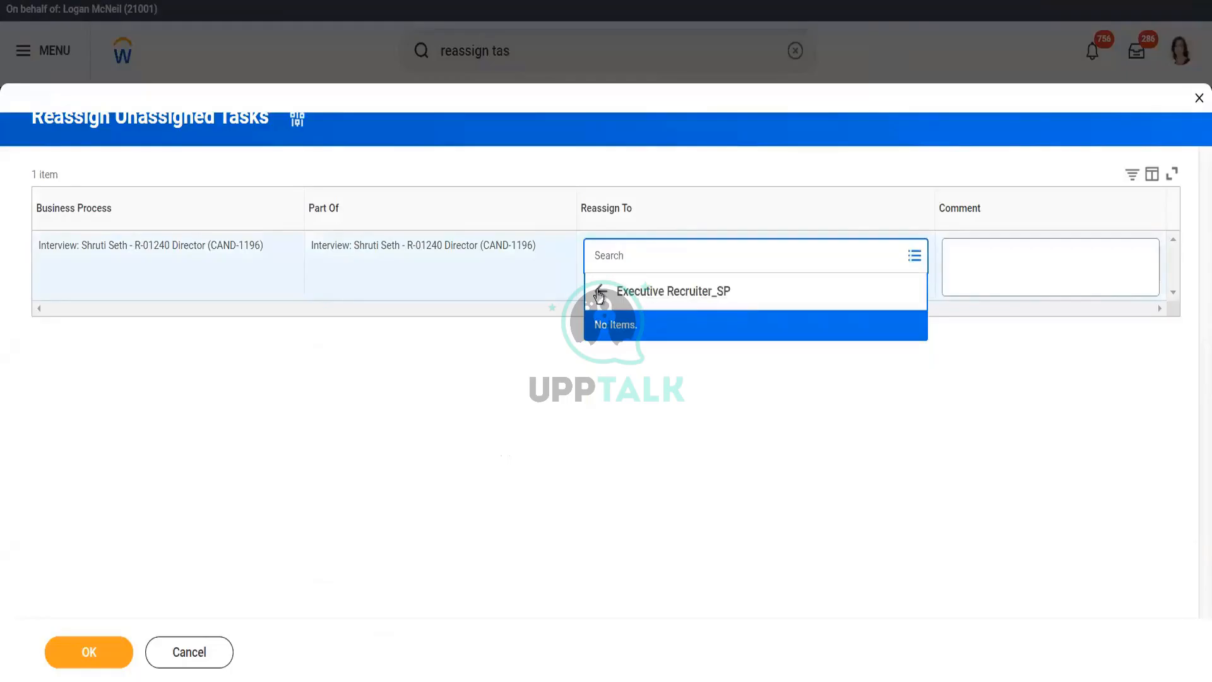
pyautogui.click(601, 292)
pyautogui.click(628, 318)
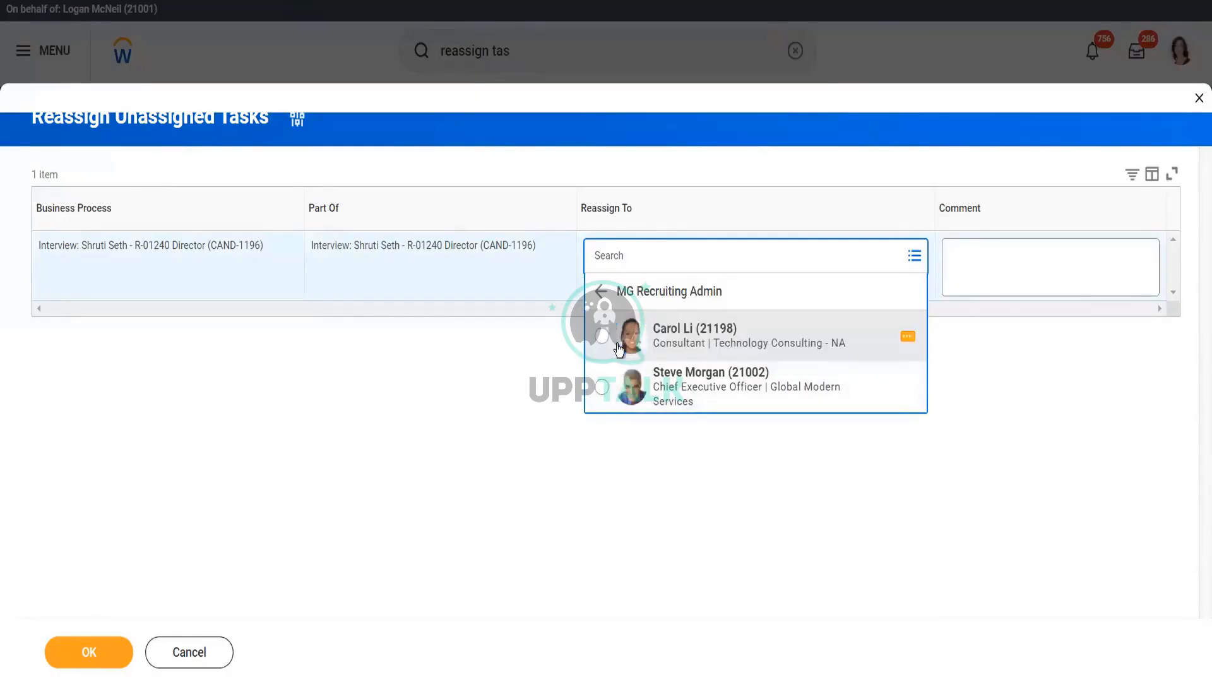
pyautogui.click(603, 387)
pyautogui.click(87, 659)
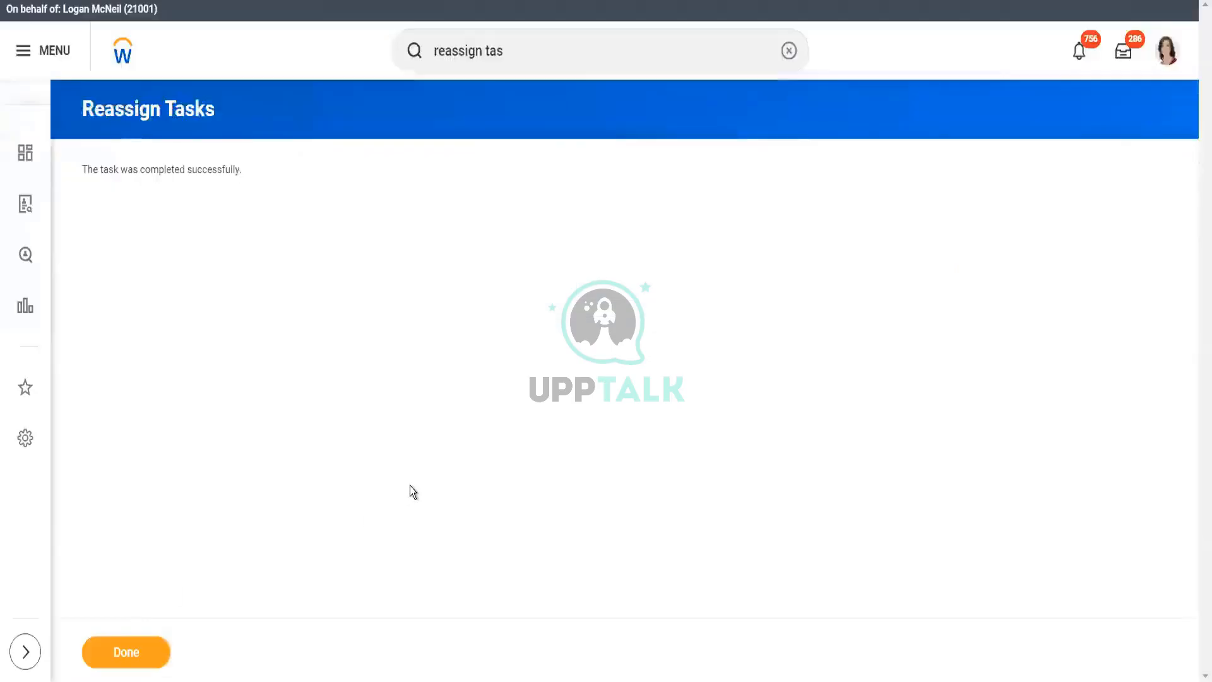
# - Start a proxy session acting as the worker who received the reassigned interview task
pyautogui.click(580, 49)
pyautogui.write('start proxy')
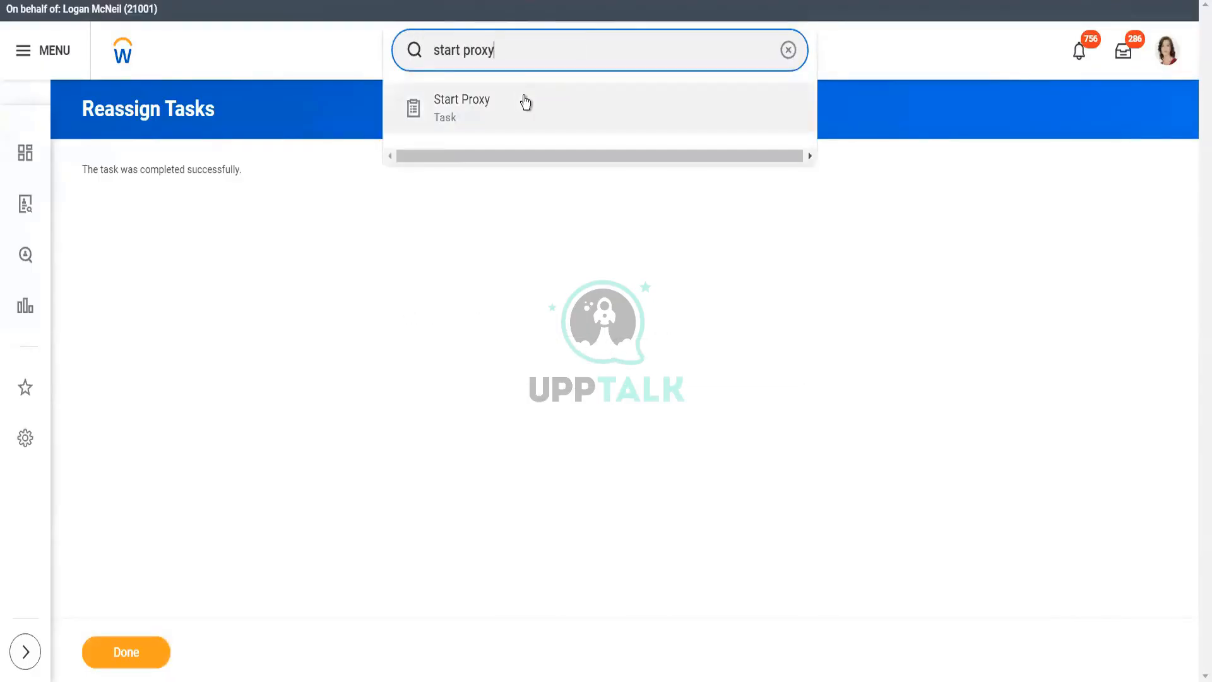
pyautogui.click(525, 101)
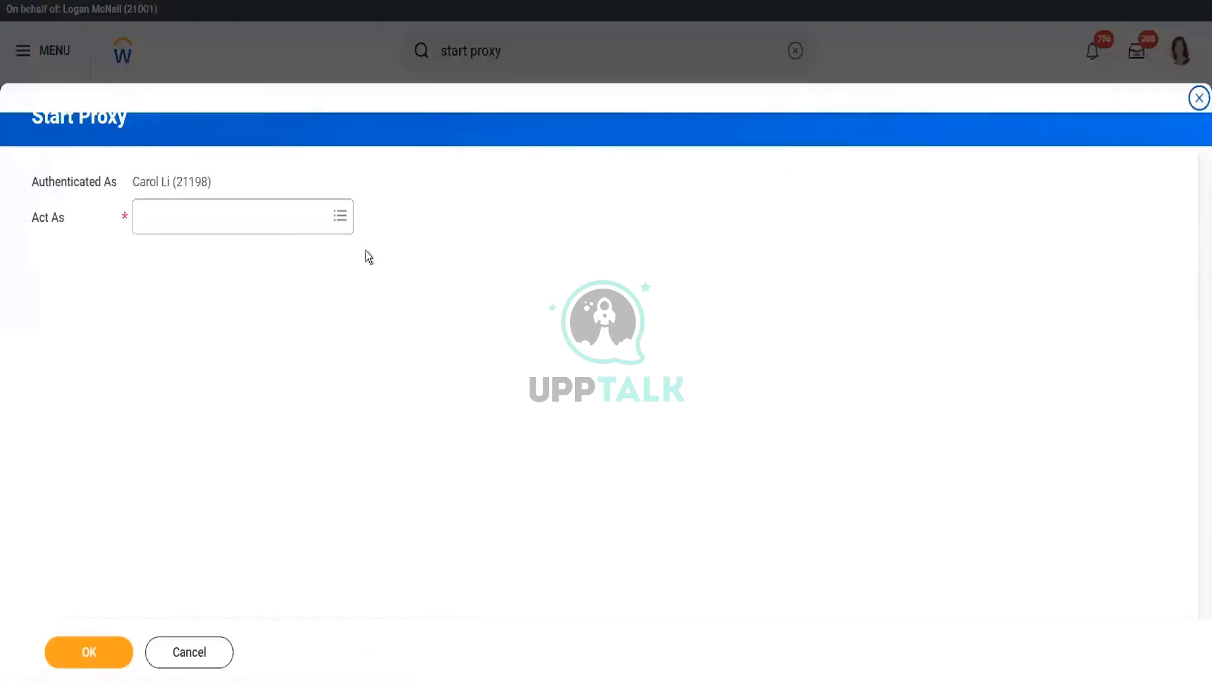
pyautogui.click(275, 226)
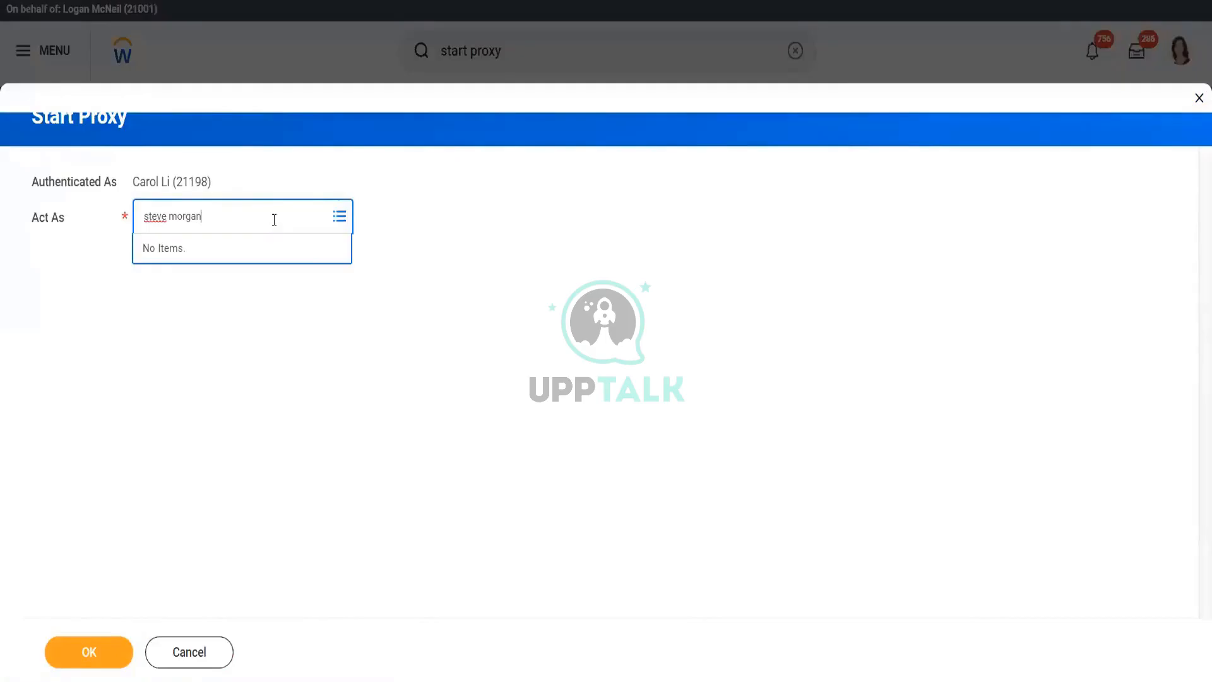
pyautogui.press('Return')
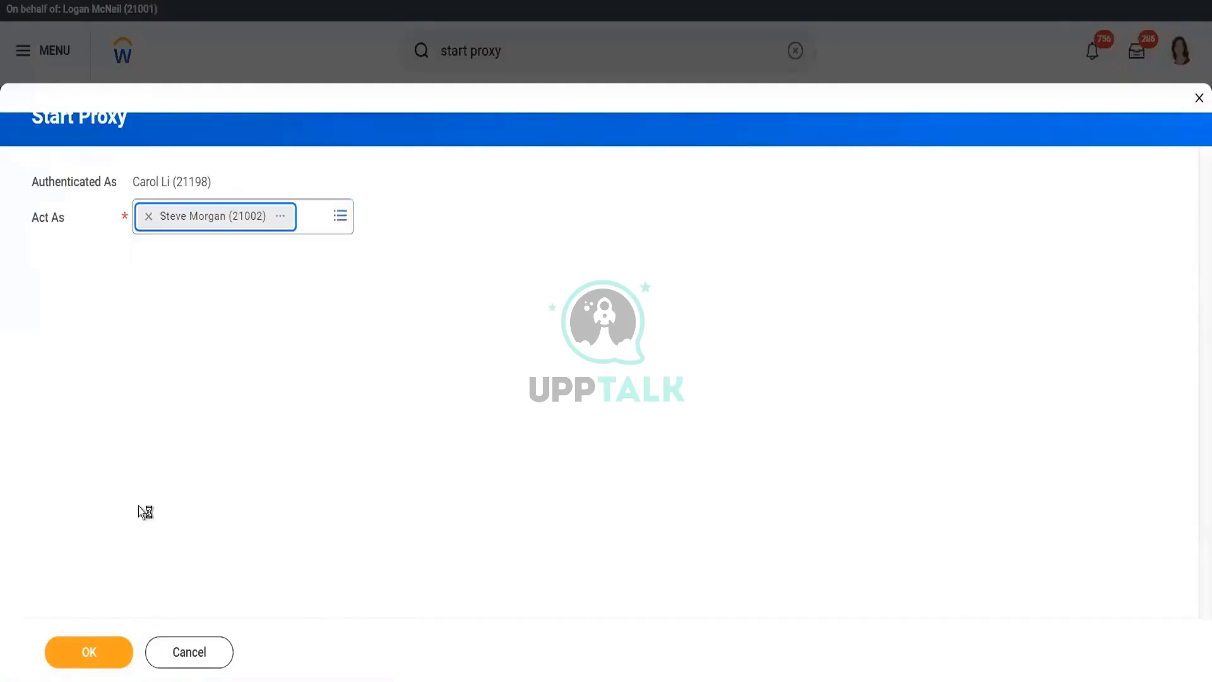
pyautogui.click(89, 653)
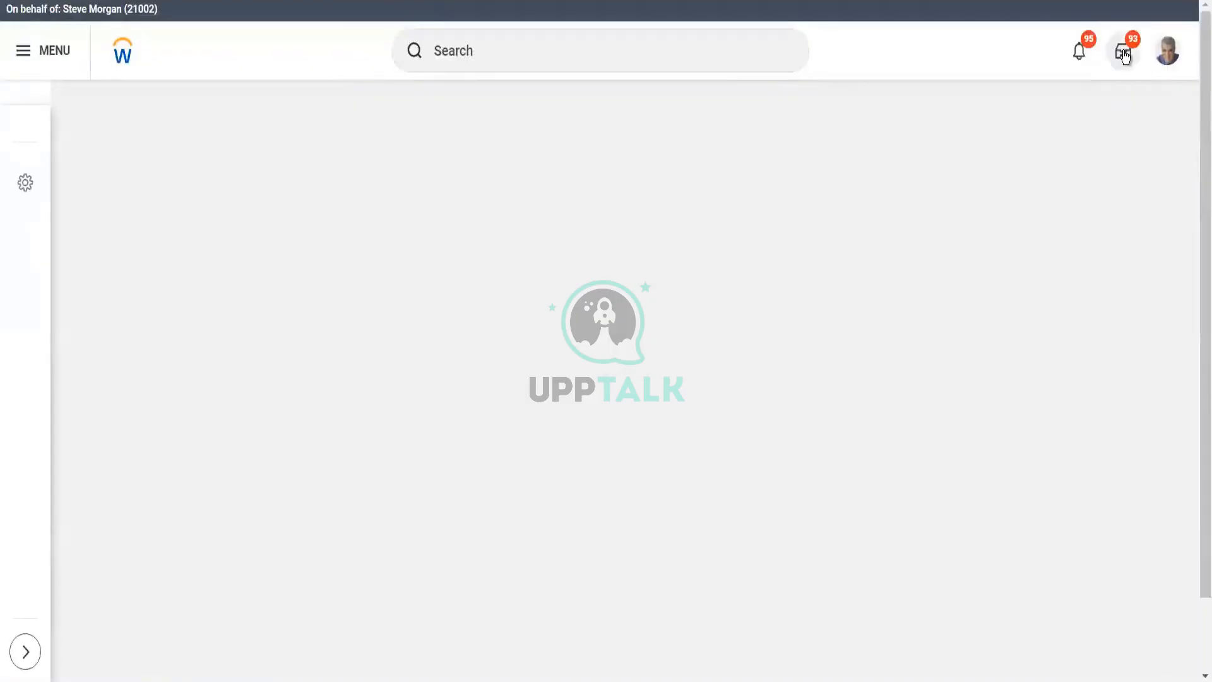
# - From the proxied worker's Inbox, submit the Manage Interview Feedback task for the R-01240 Director candidate
pyautogui.click(1126, 56)
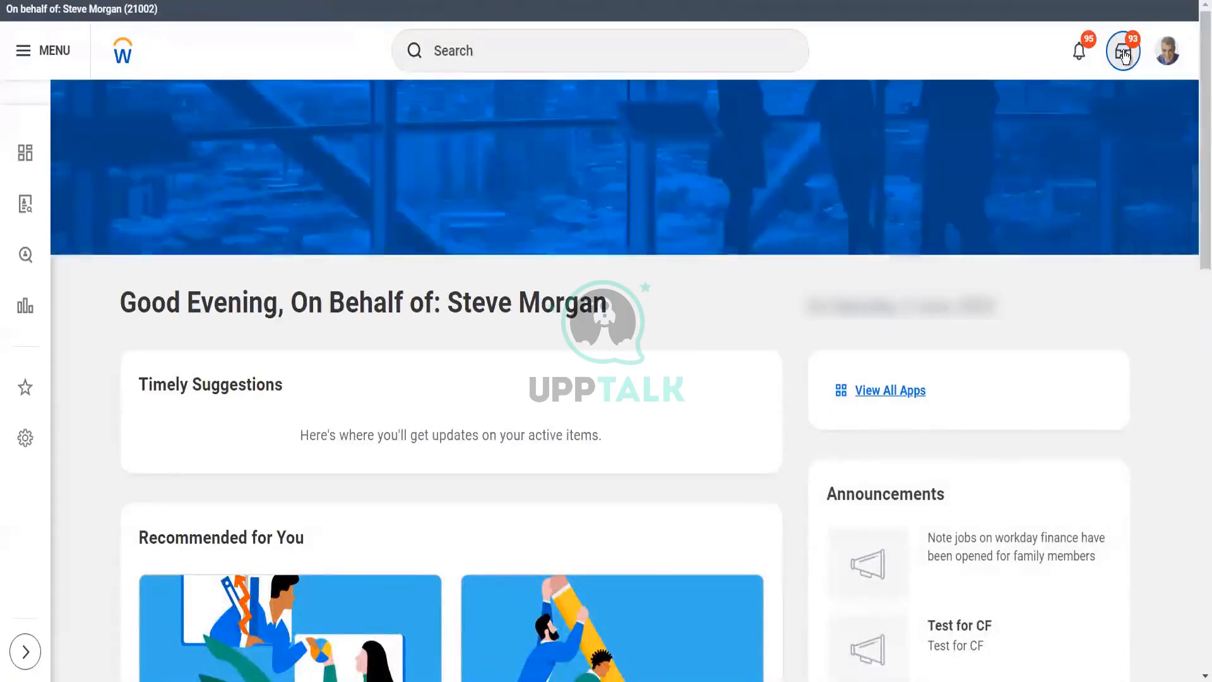
pyautogui.click(1124, 53)
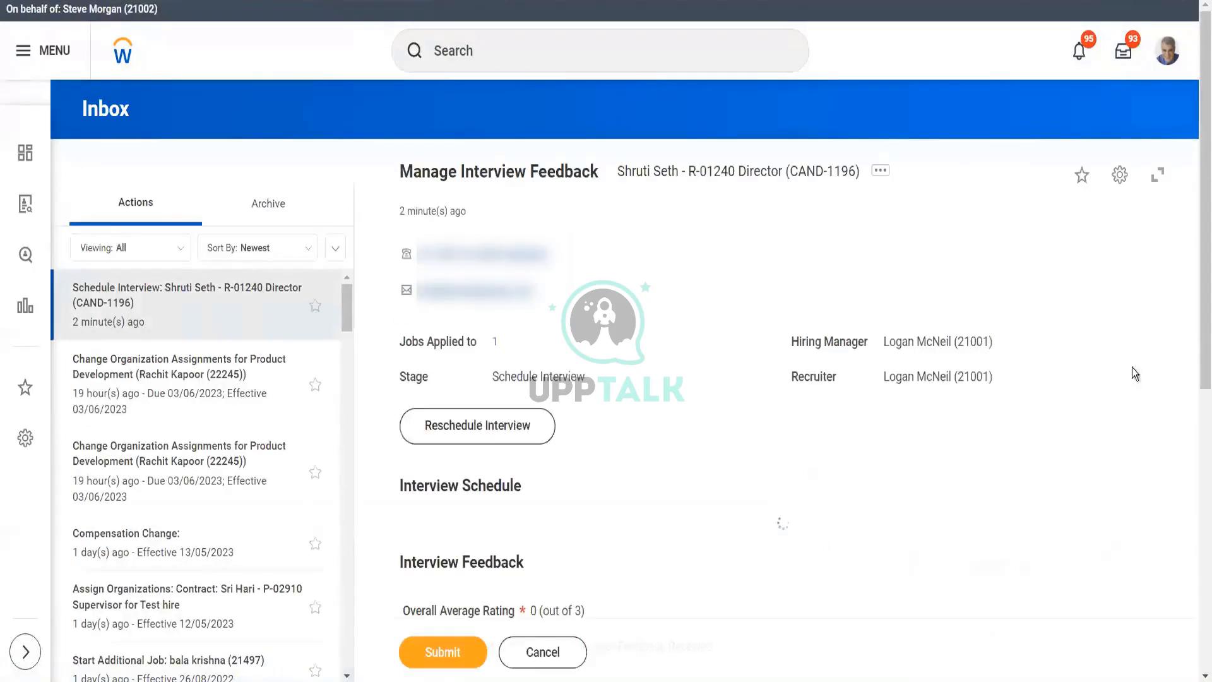
pyautogui.moveTo(1200, 246); pyautogui.dragTo(1198, 668)
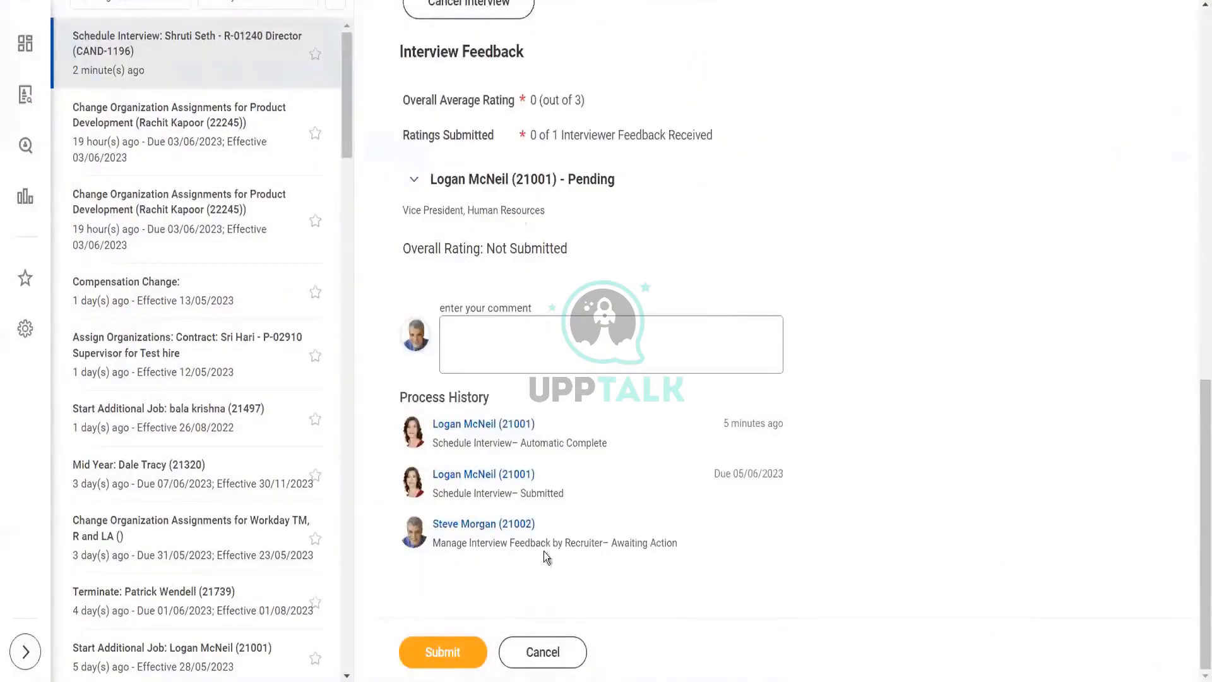
pyautogui.moveTo(1197, 372); pyautogui.dragTo(1198, 202)
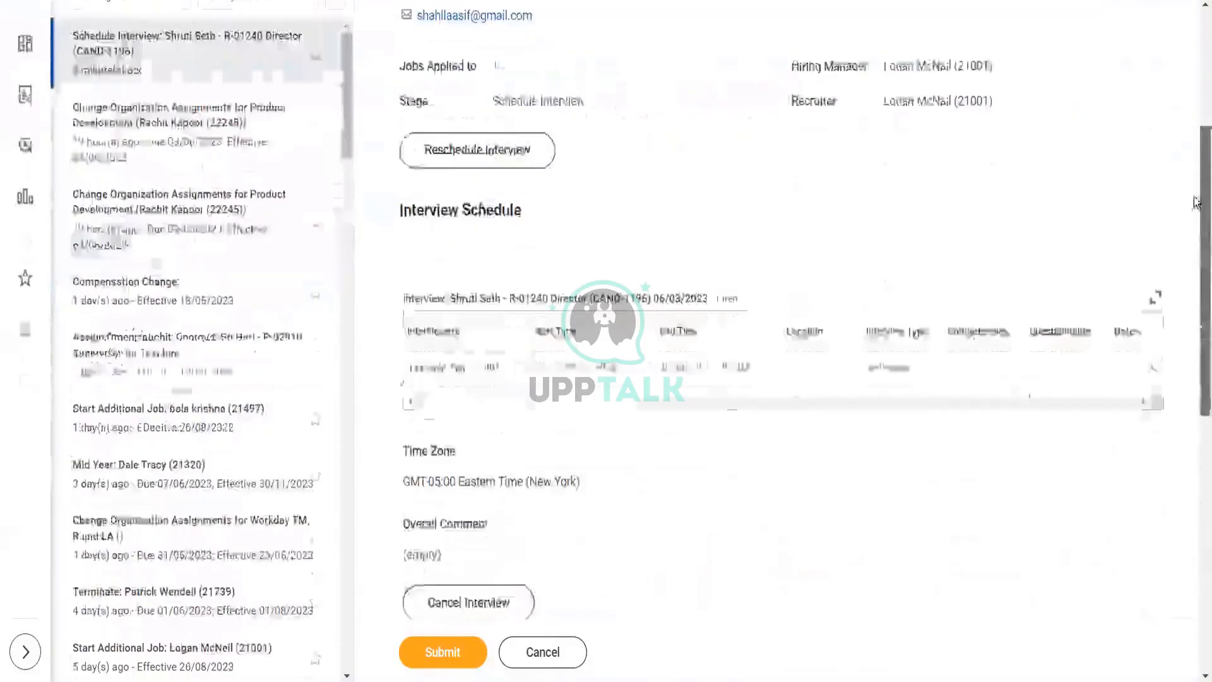
pyautogui.click(460, 657)
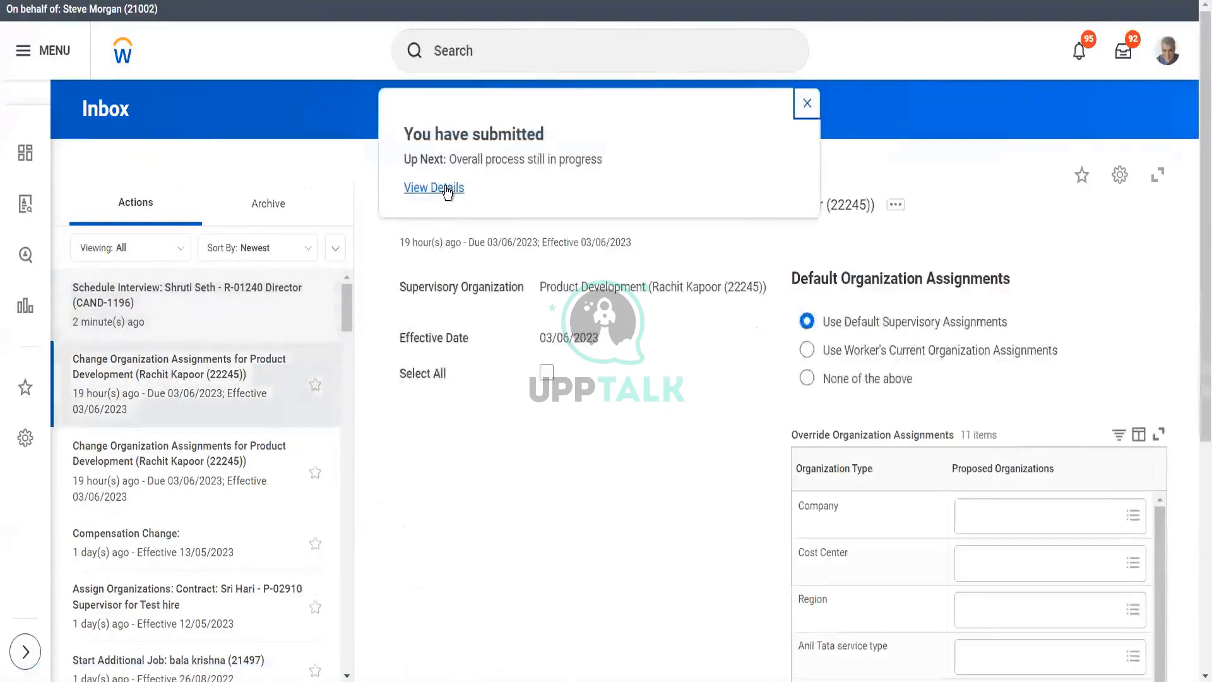
# - Open the submitted task's process details and scroll the job application's Process History to Make Interview Decision
pyautogui.click(447, 188)
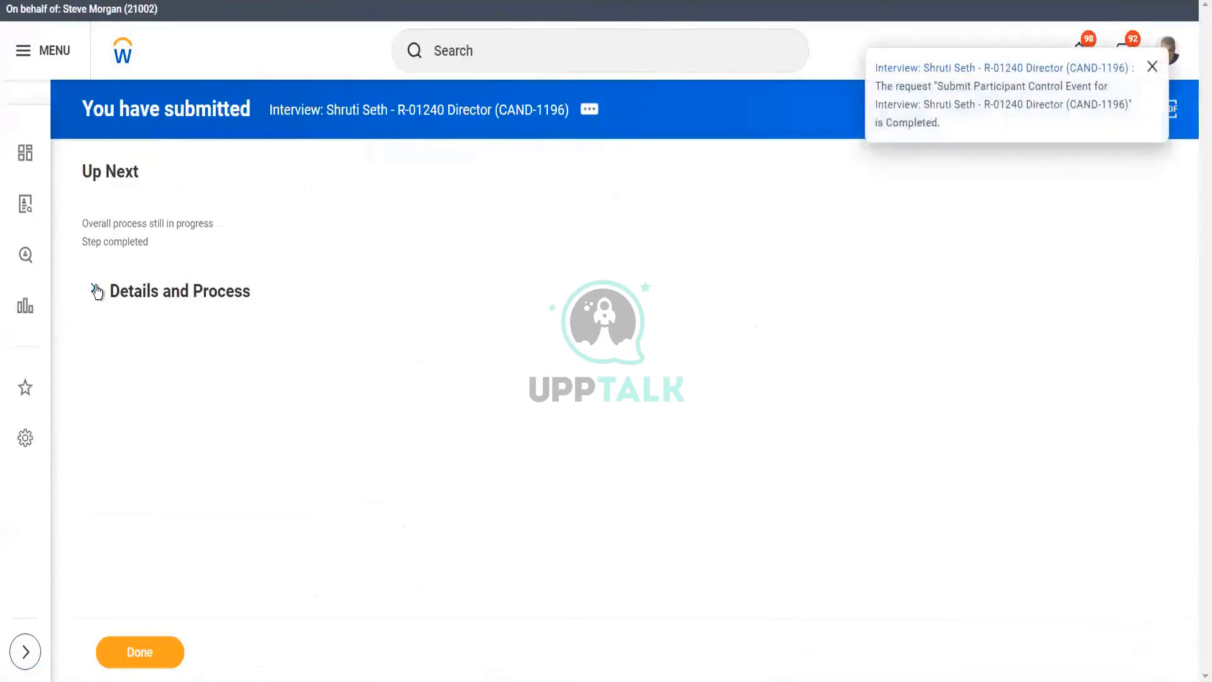
pyautogui.click(95, 289)
pyautogui.click(179, 462)
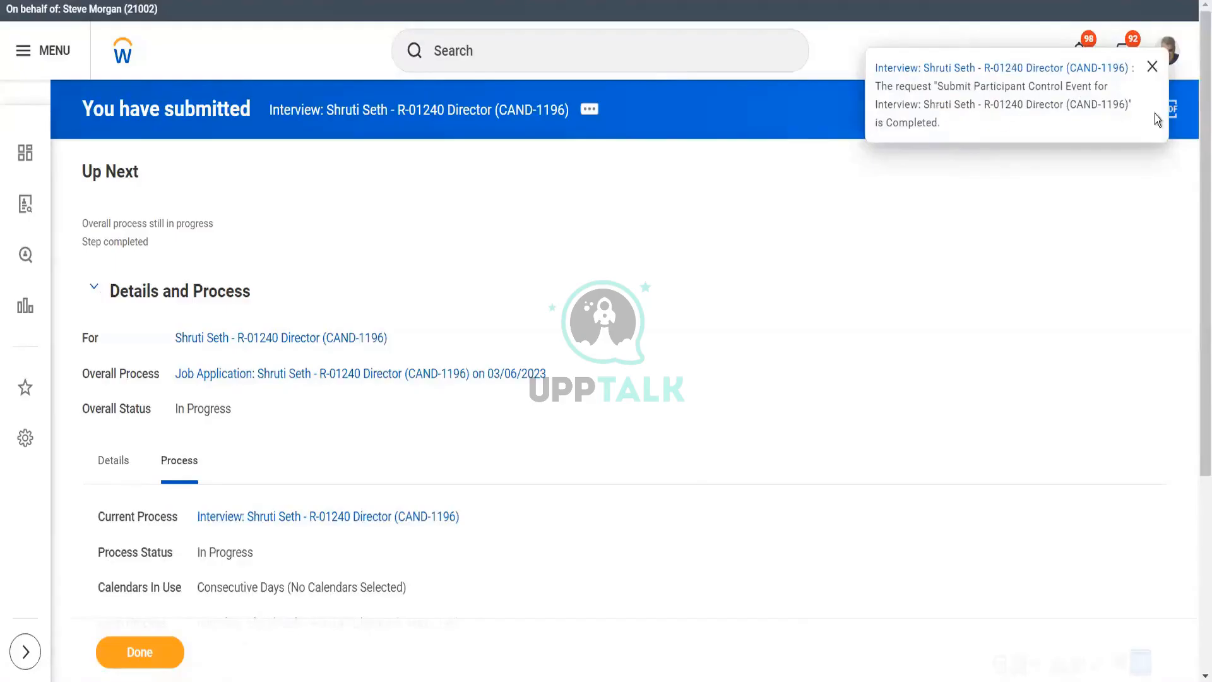
pyautogui.scroll(-1, 1195, 132)
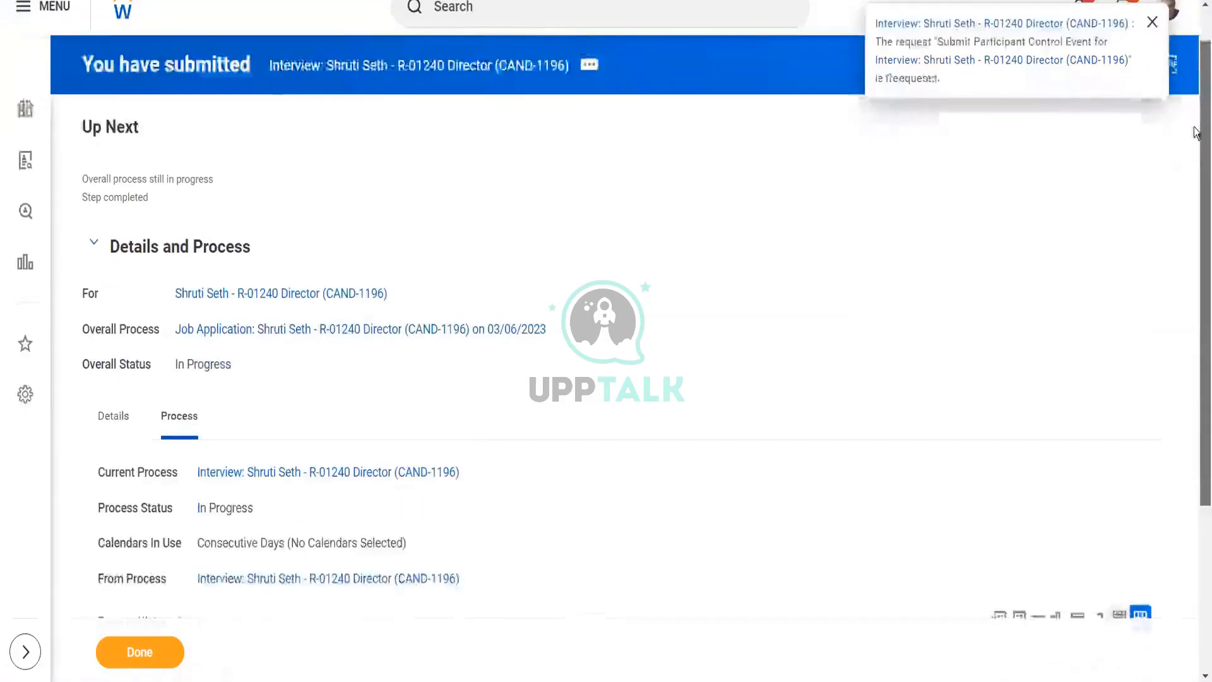
pyautogui.scroll(1, 1195, 132)
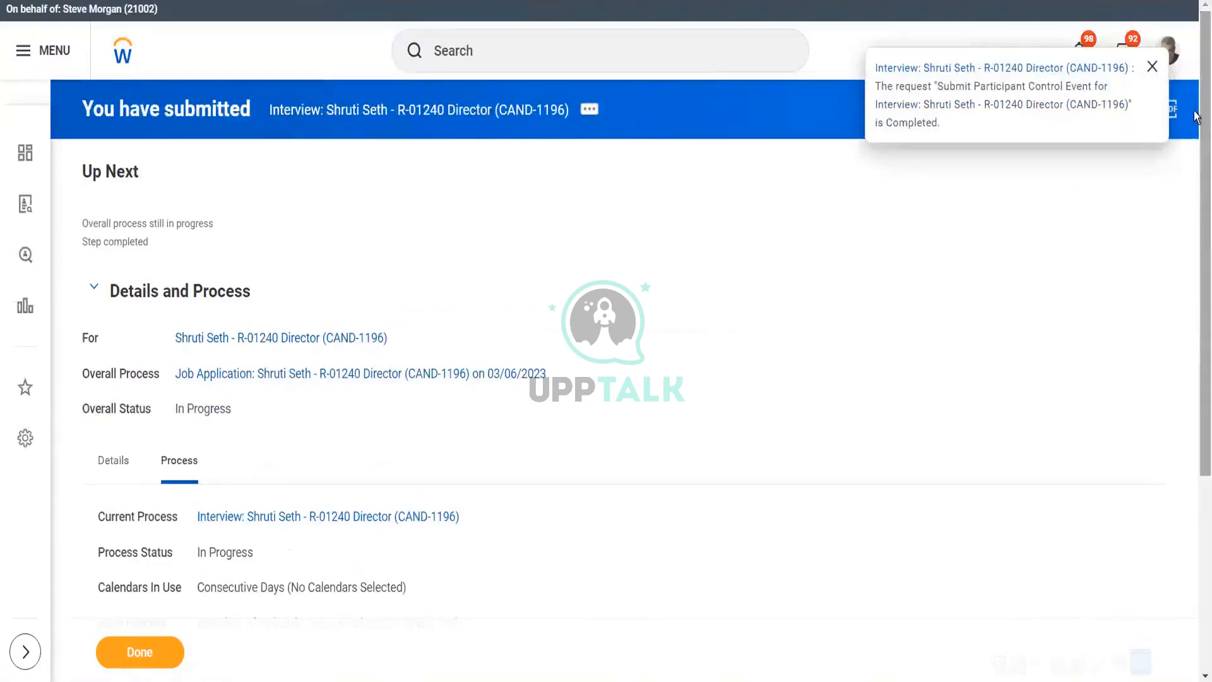
pyautogui.scroll(-3, 1196, 117)
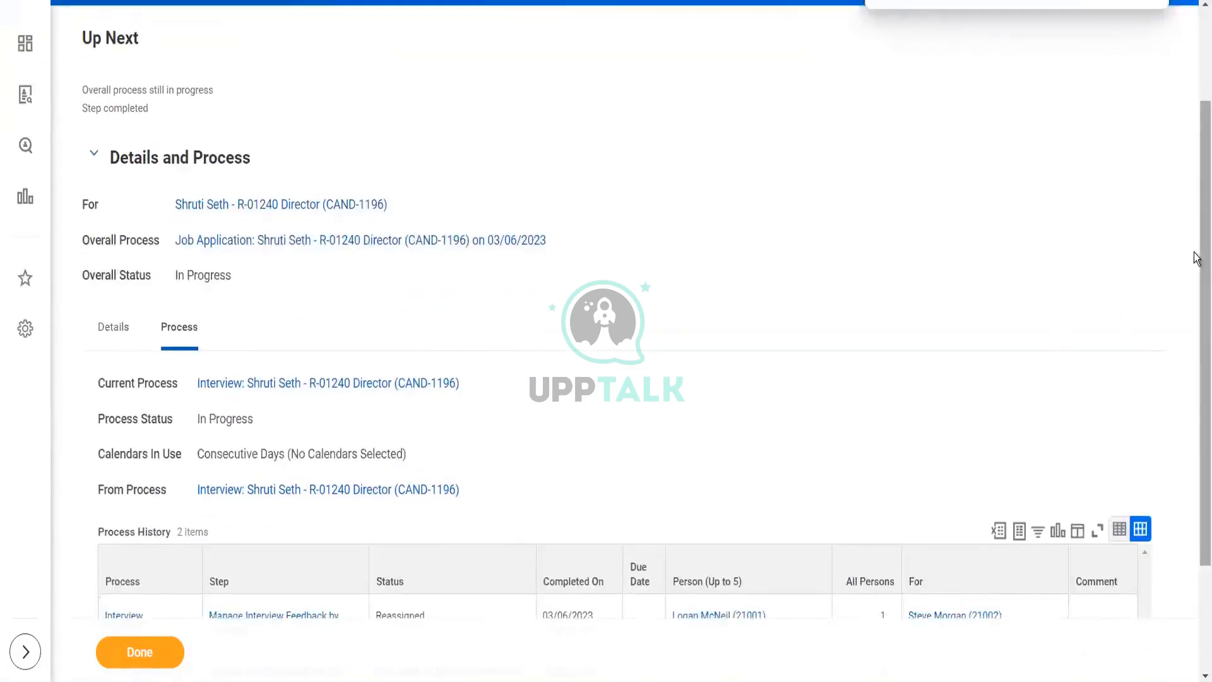
pyautogui.scroll(-3, 1196, 379)
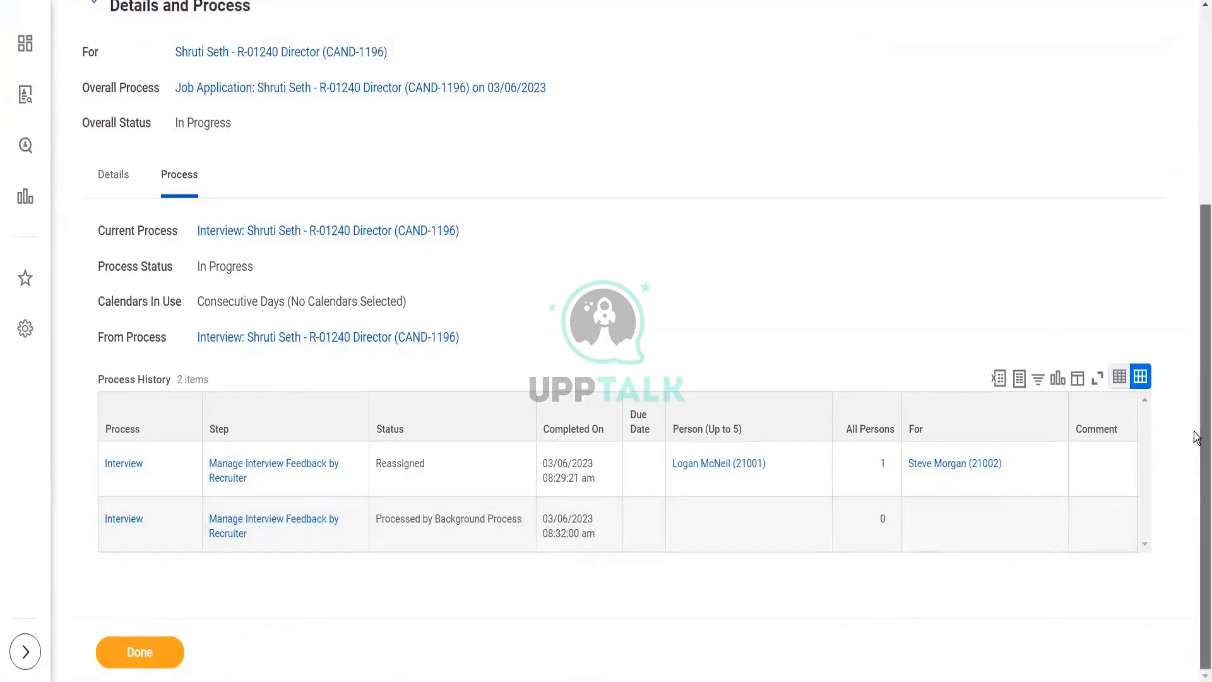
pyautogui.moveTo(1195, 514); pyautogui.dragTo(1194, 400)
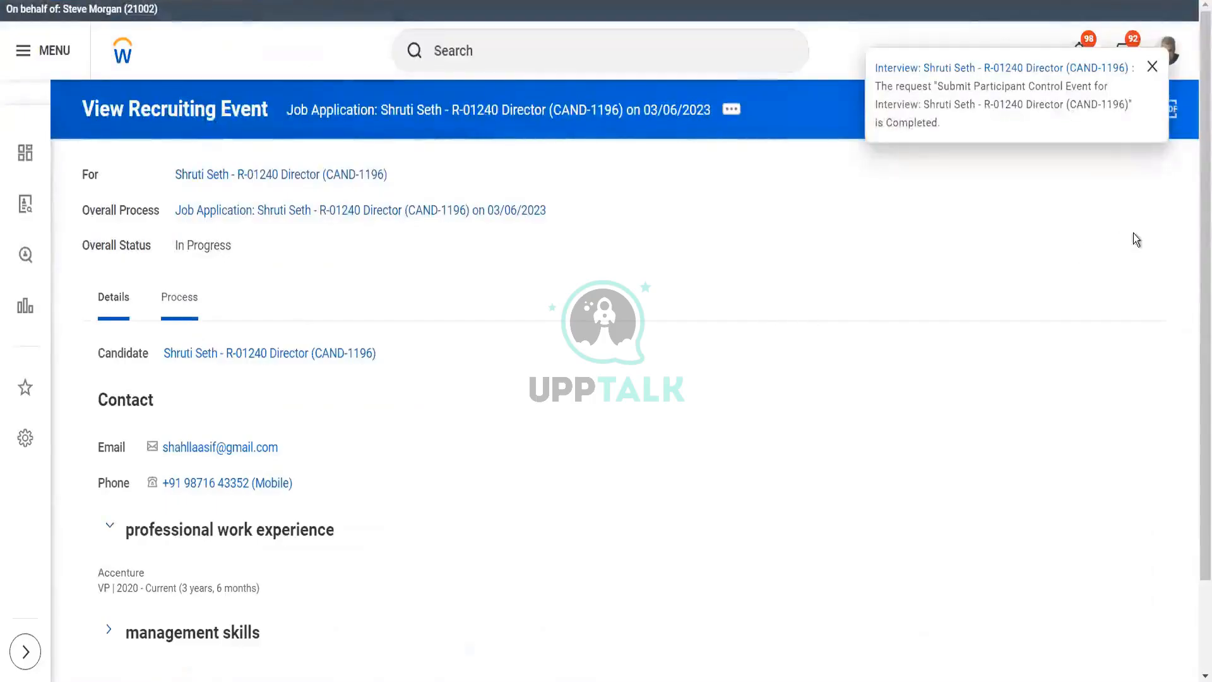
pyautogui.scroll(-2, 1196, 371)
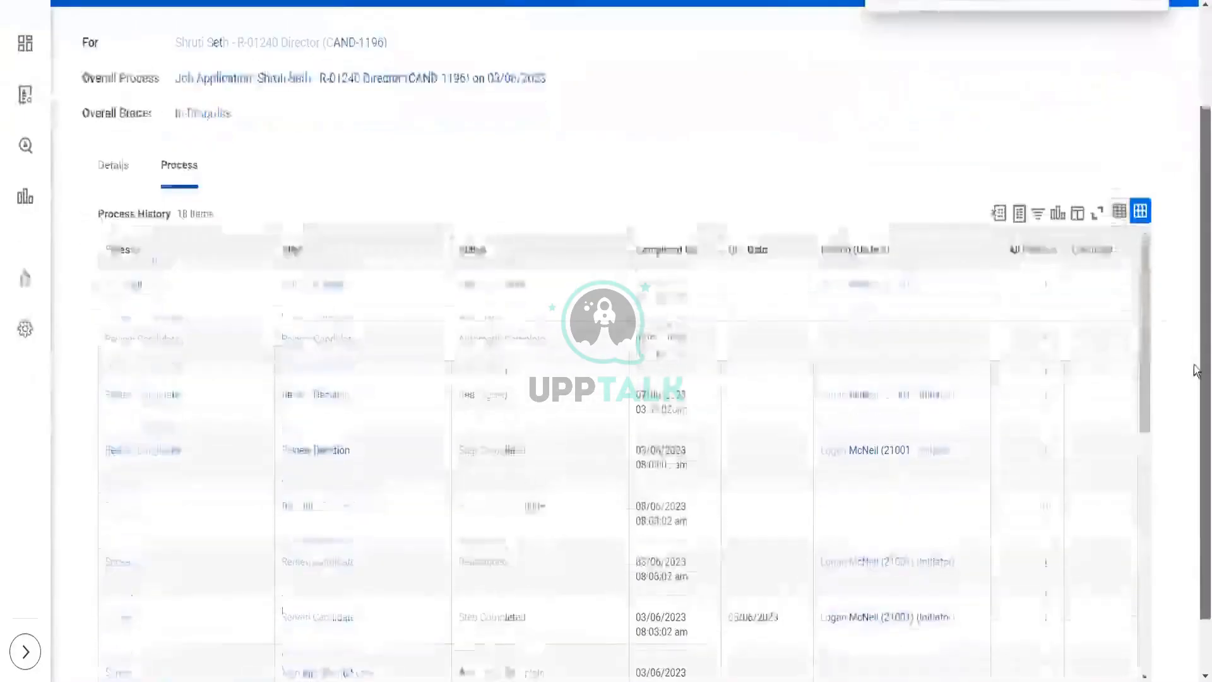
pyautogui.moveTo(1194, 365); pyautogui.dragTo(1191, 344)
pyautogui.moveTo(1146, 286); pyautogui.dragTo(1153, 607)
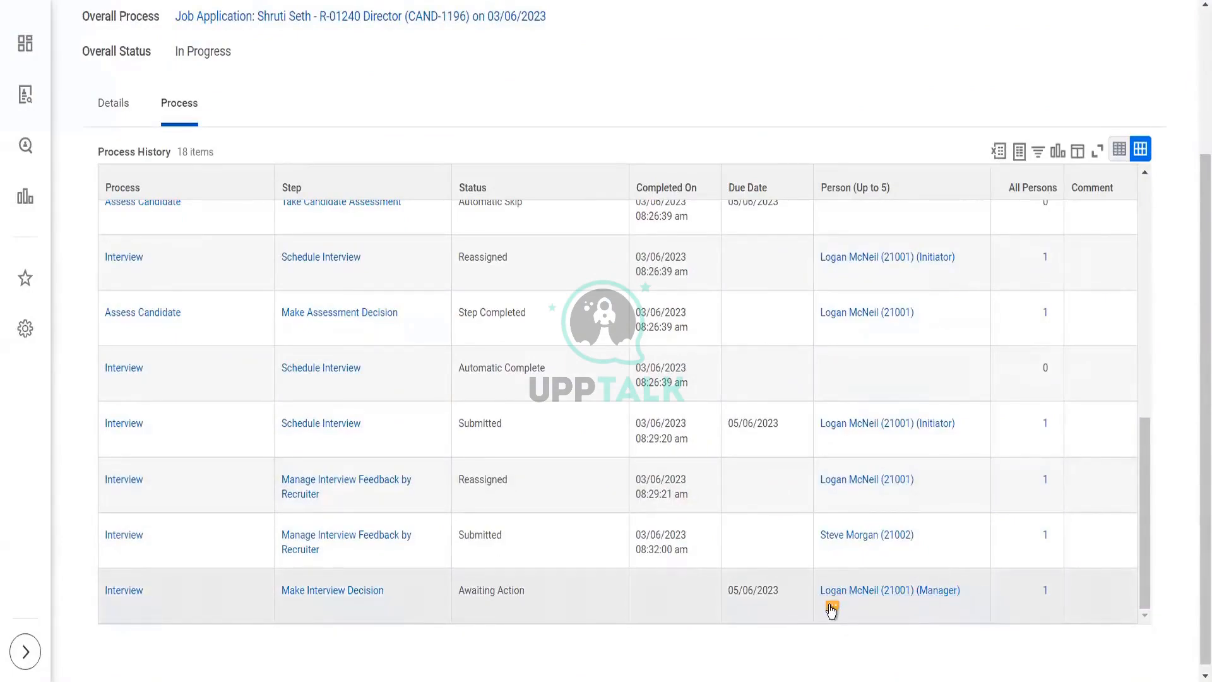
# - Start a proxy session as the manager in the last Process History row awaiting the interview decision
pyautogui.click(831, 608)
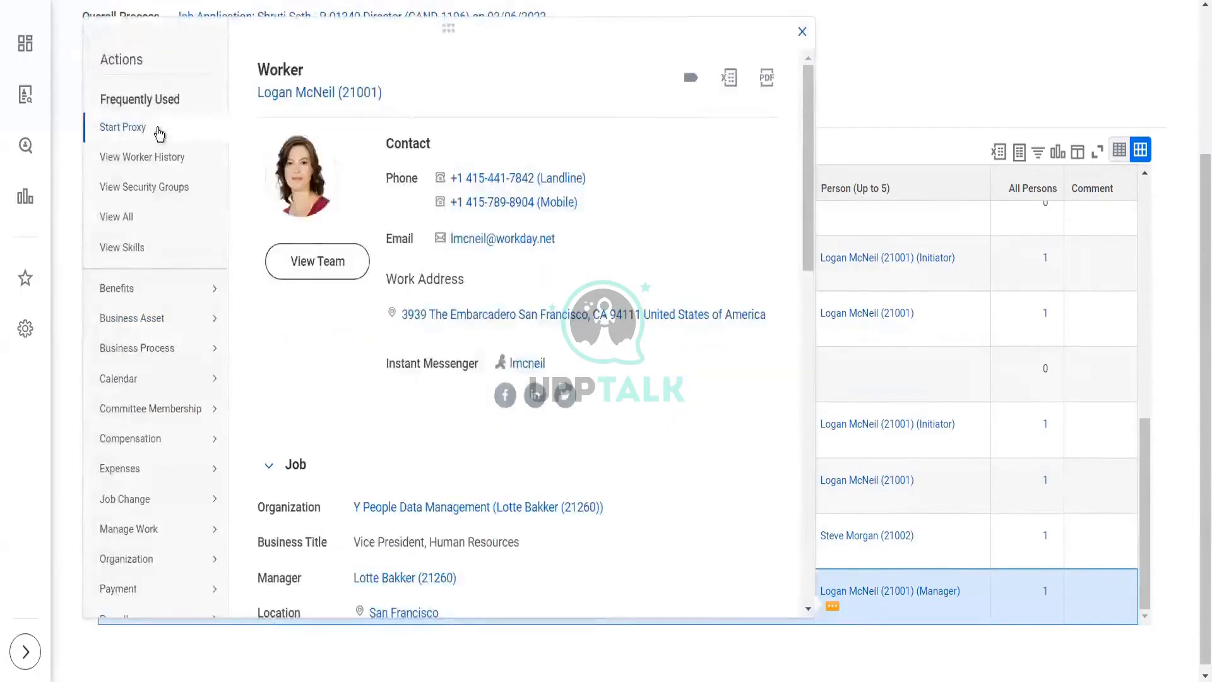
pyautogui.click(159, 133)
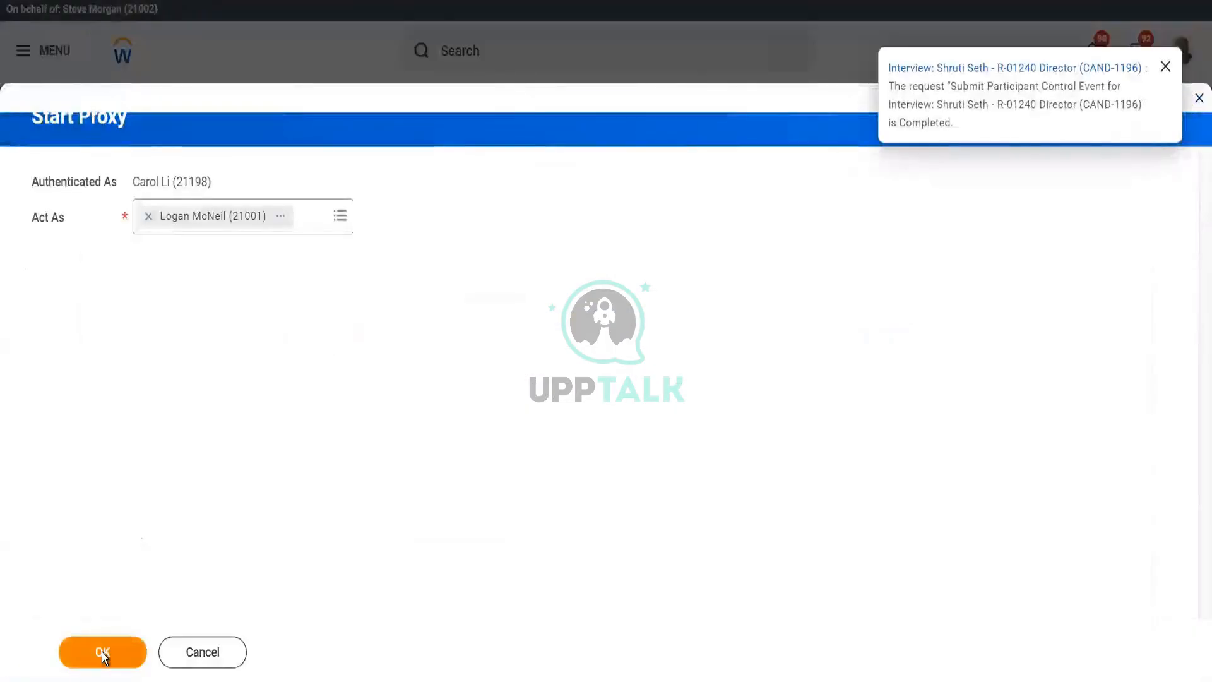
pyautogui.click(103, 654)
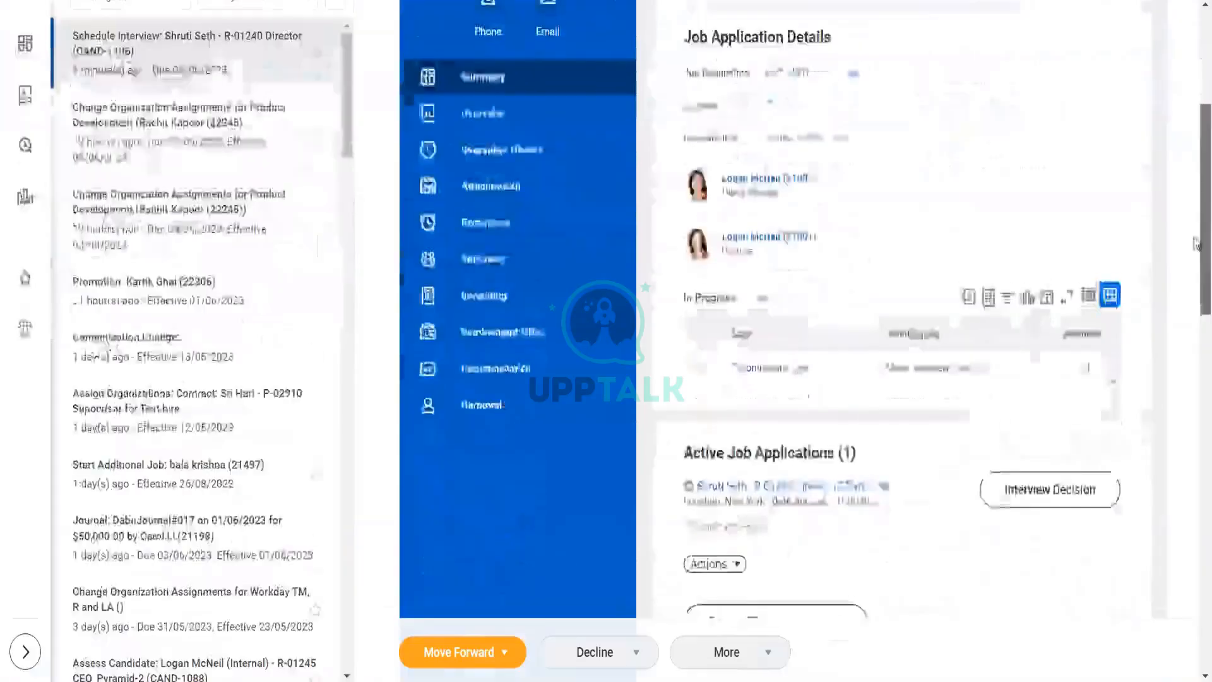
pyautogui.moveTo(1198, 239); pyautogui.dragTo(1195, 544)
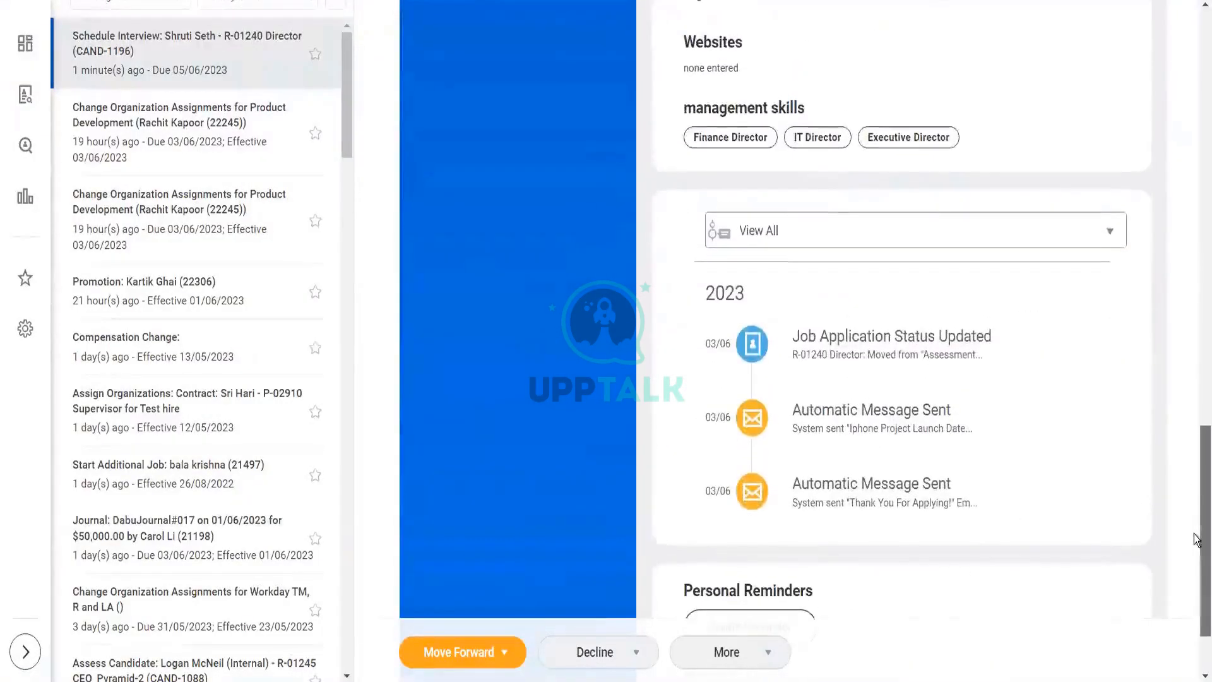
pyautogui.click(874, 416)
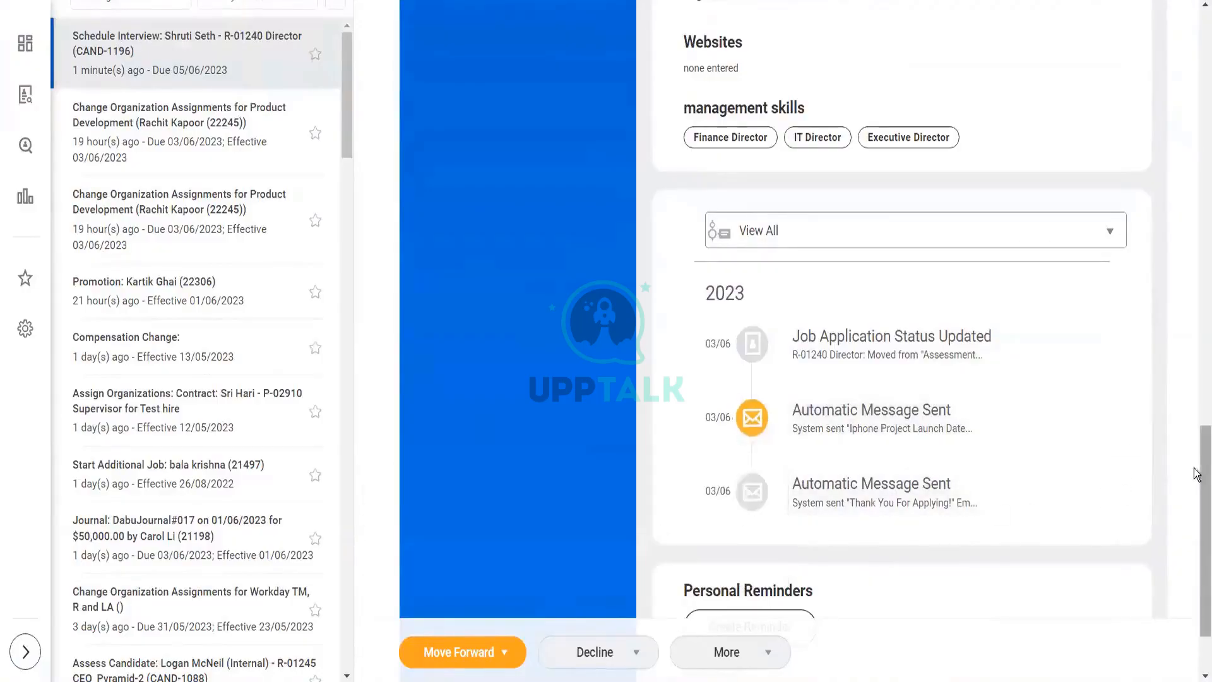
pyautogui.scroll(-1, 1197, 477)
pyautogui.scroll(3, 941, 431)
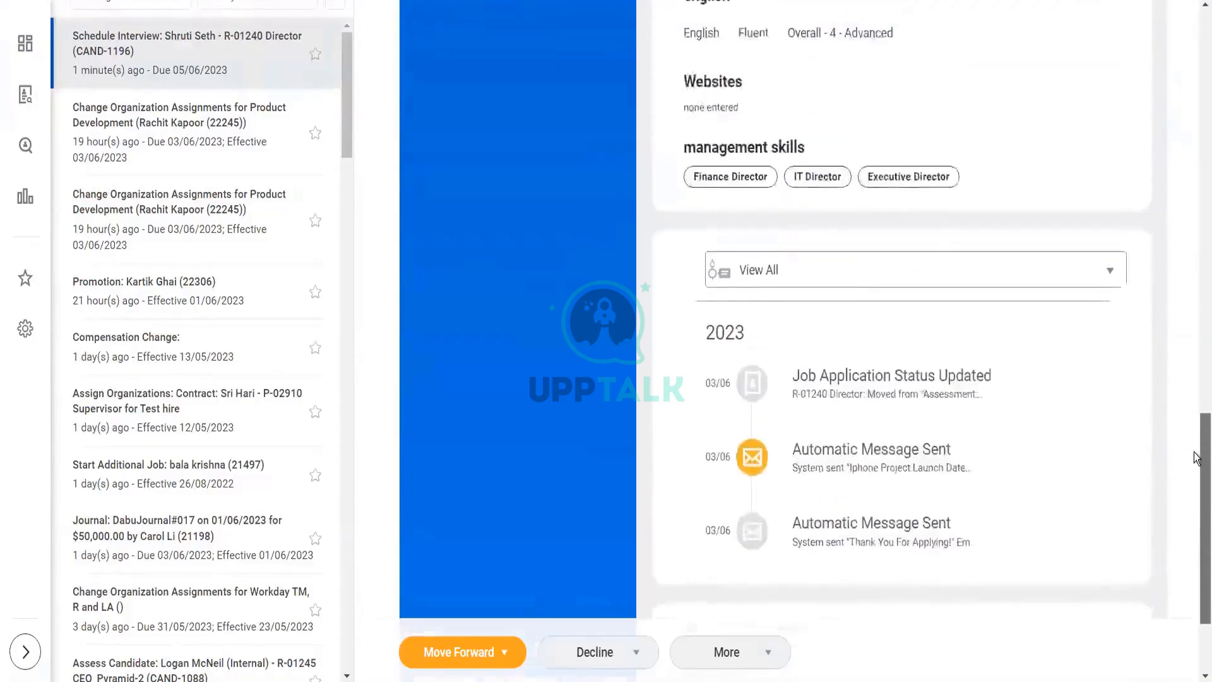
pyautogui.moveTo(902, 424)
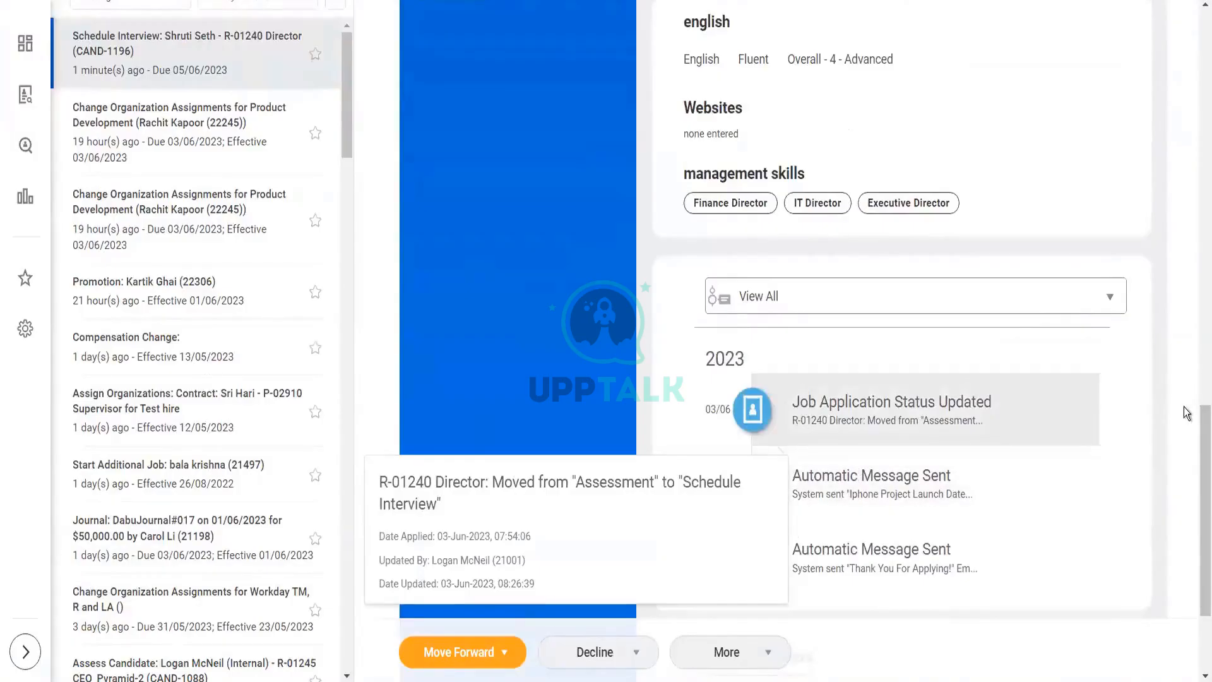
pyautogui.scroll(7, 1196, 431)
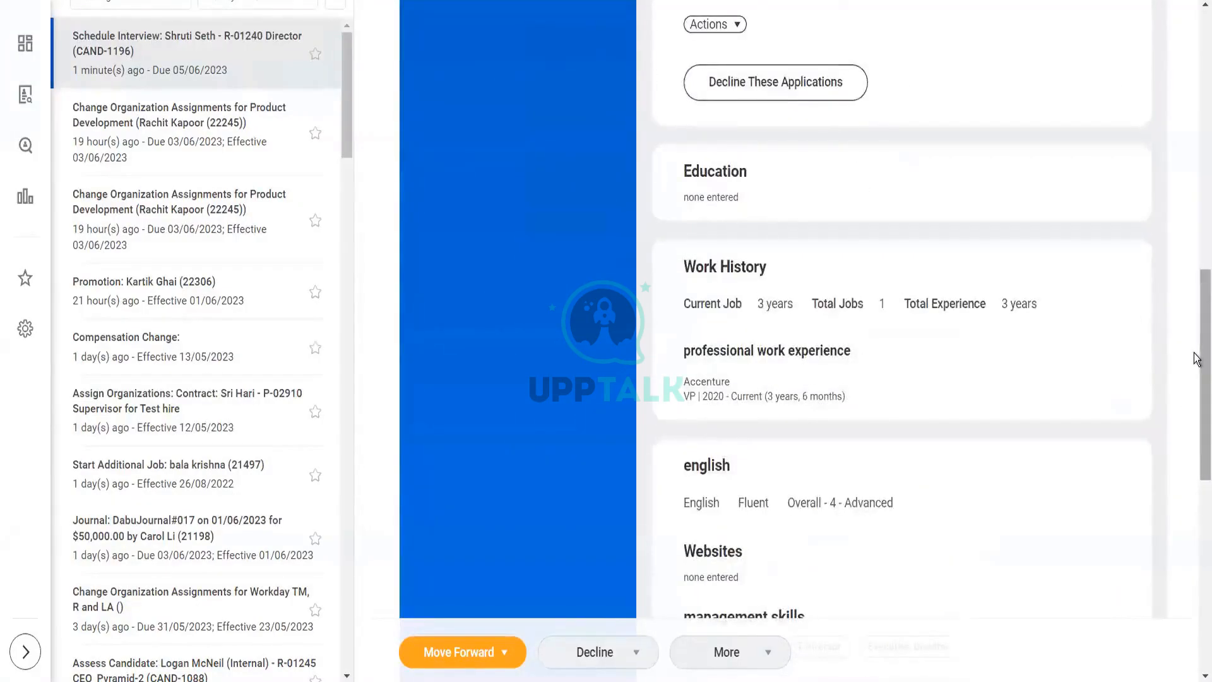
pyautogui.scroll(-8, 1197, 358)
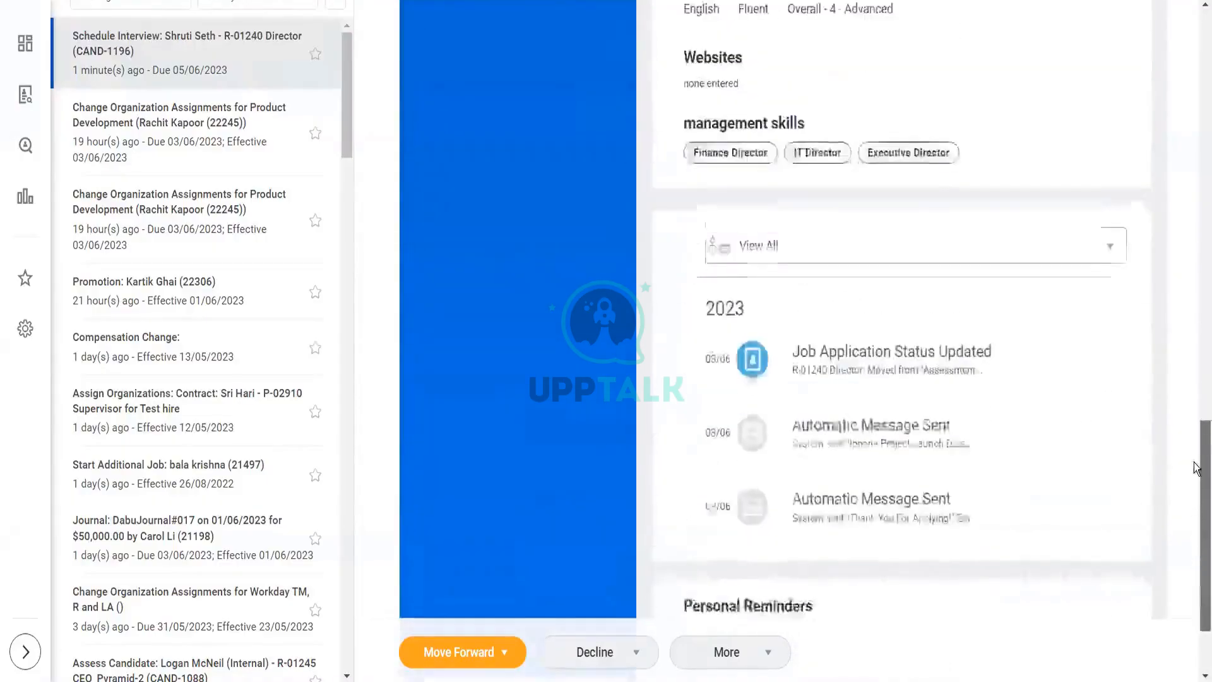
pyautogui.scroll(2, 1195, 467)
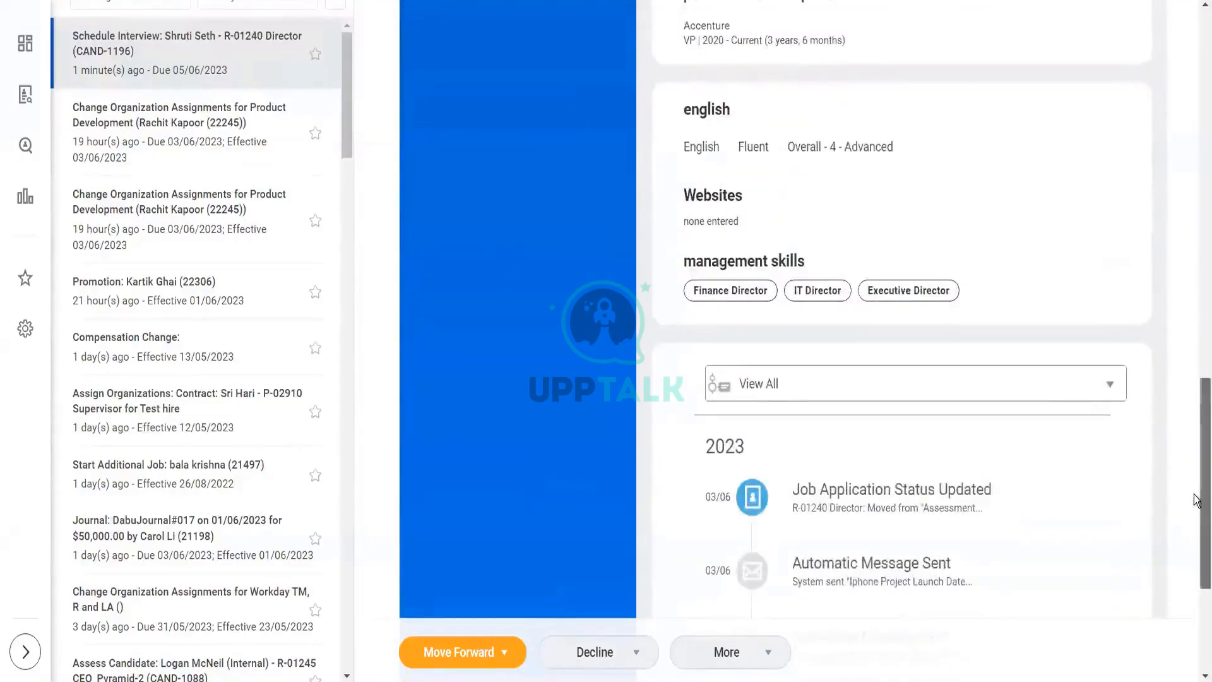
pyautogui.scroll(-2, 1011, 467)
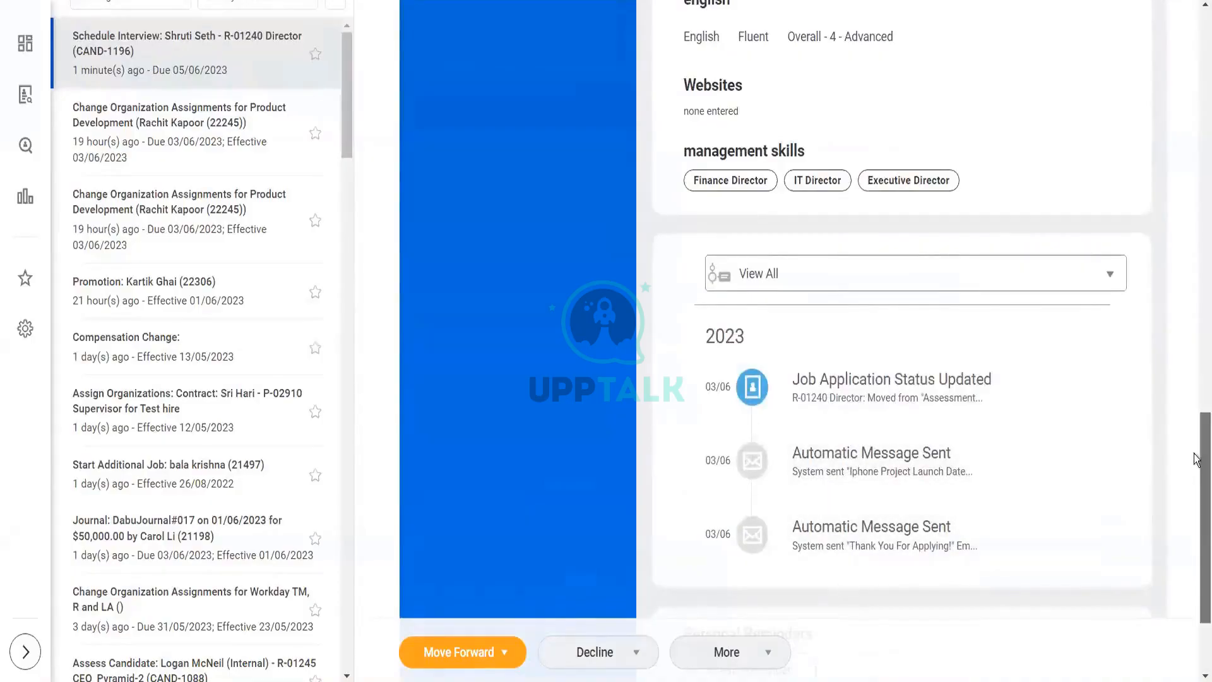
pyautogui.scroll(10, 1196, 339)
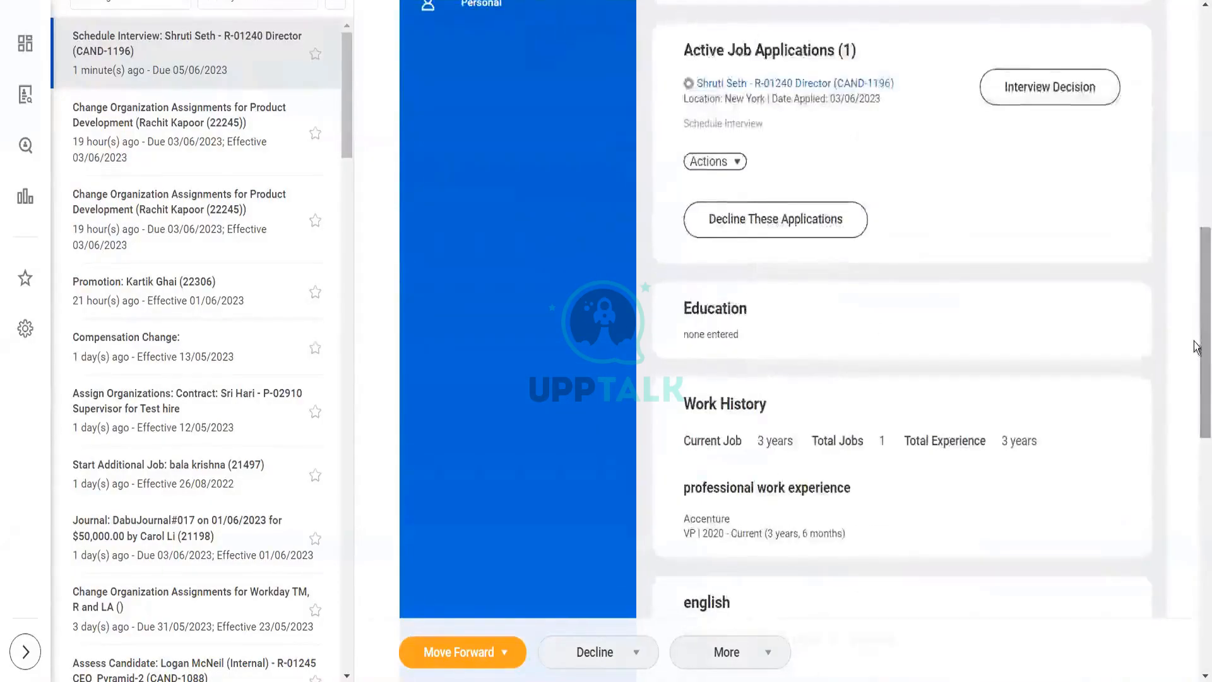
pyautogui.scroll(5, 1197, 346)
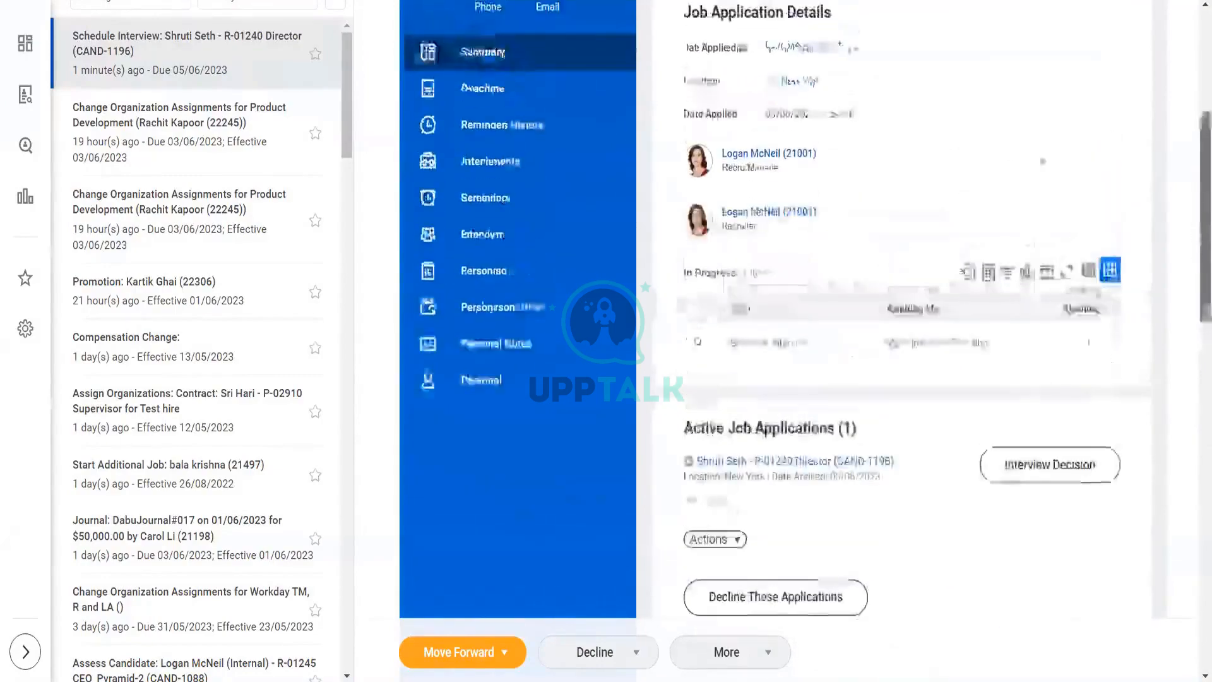